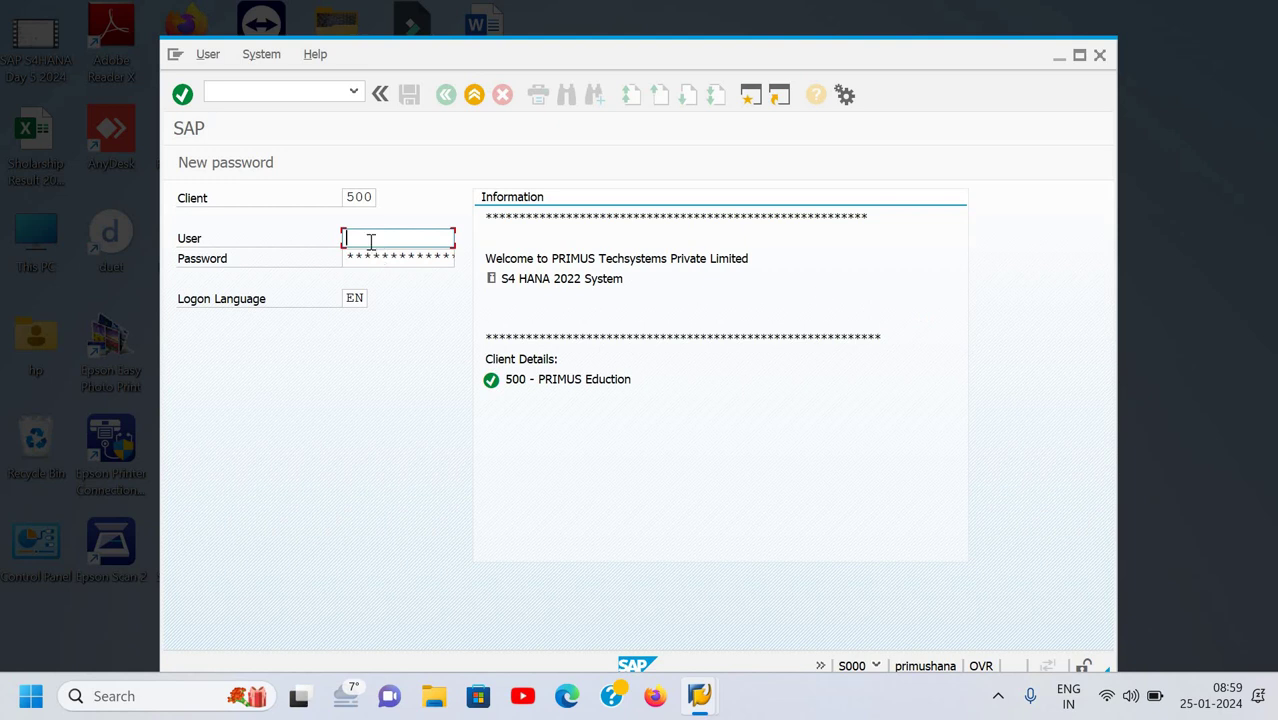
Log on to client 500 with the saved user ID and the account password
text(nex)
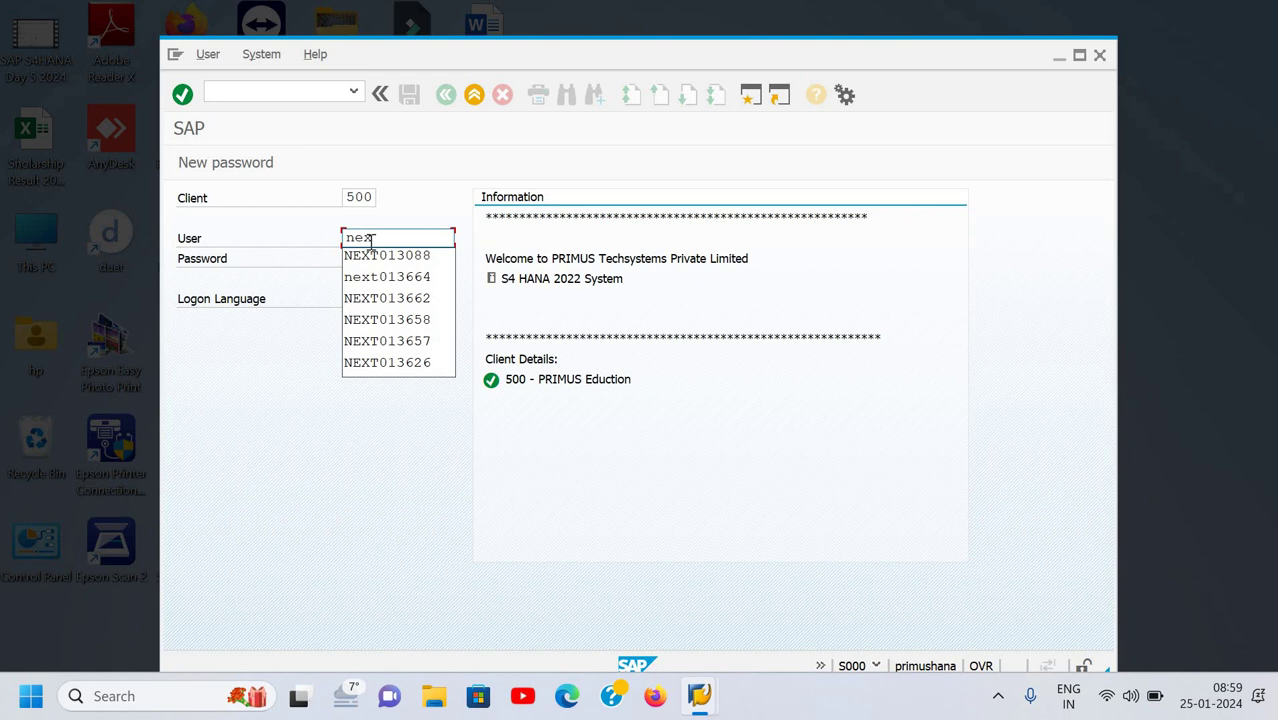
key(Down)
key(Return)
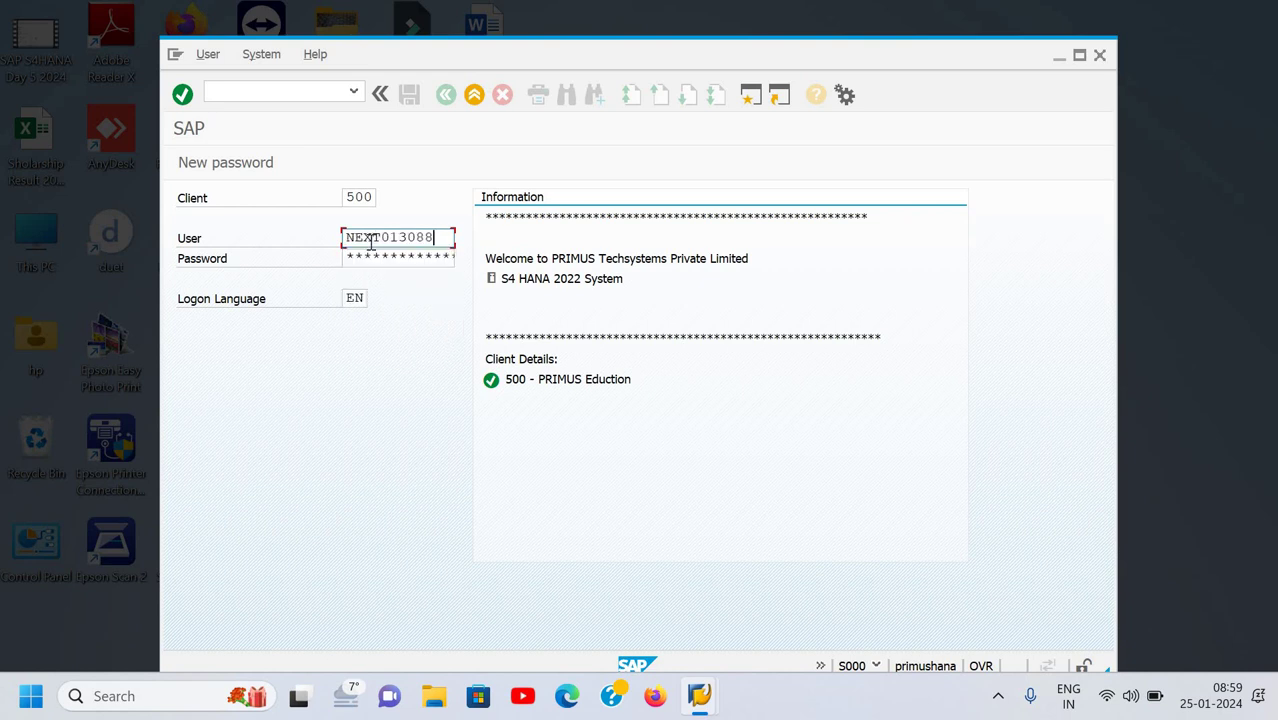
key(Tab)
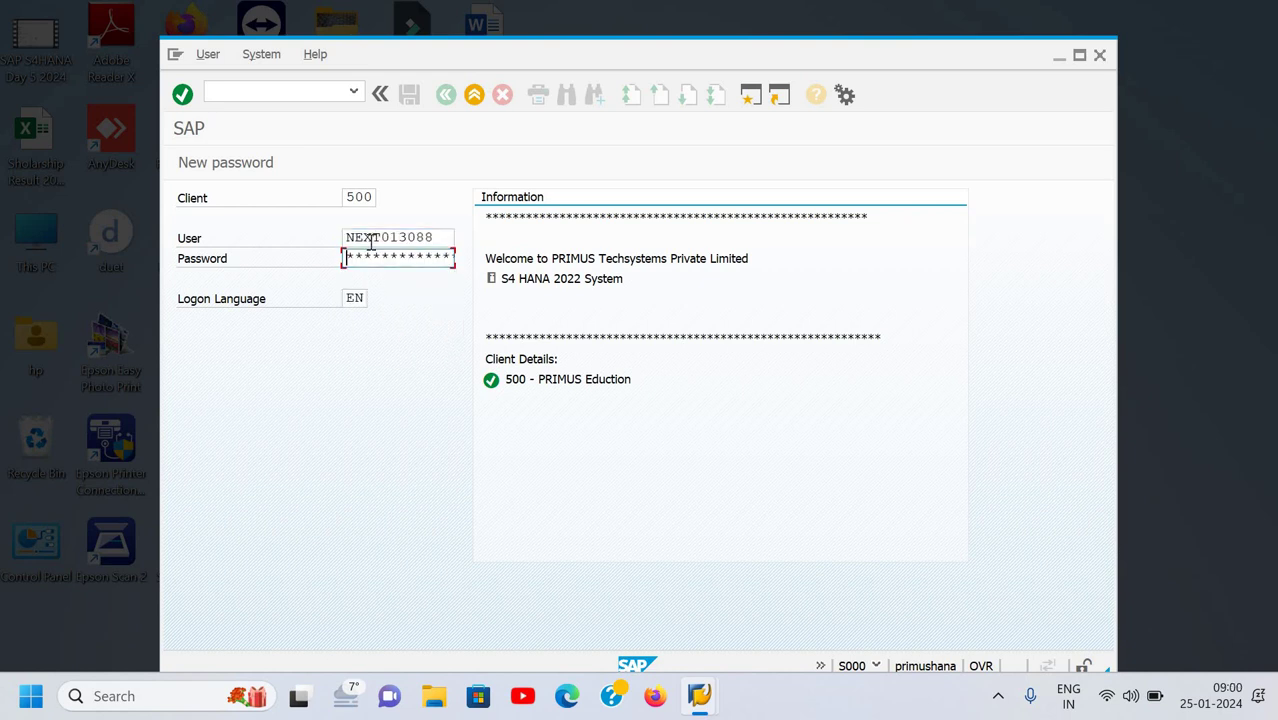
text(********)
key(Return)
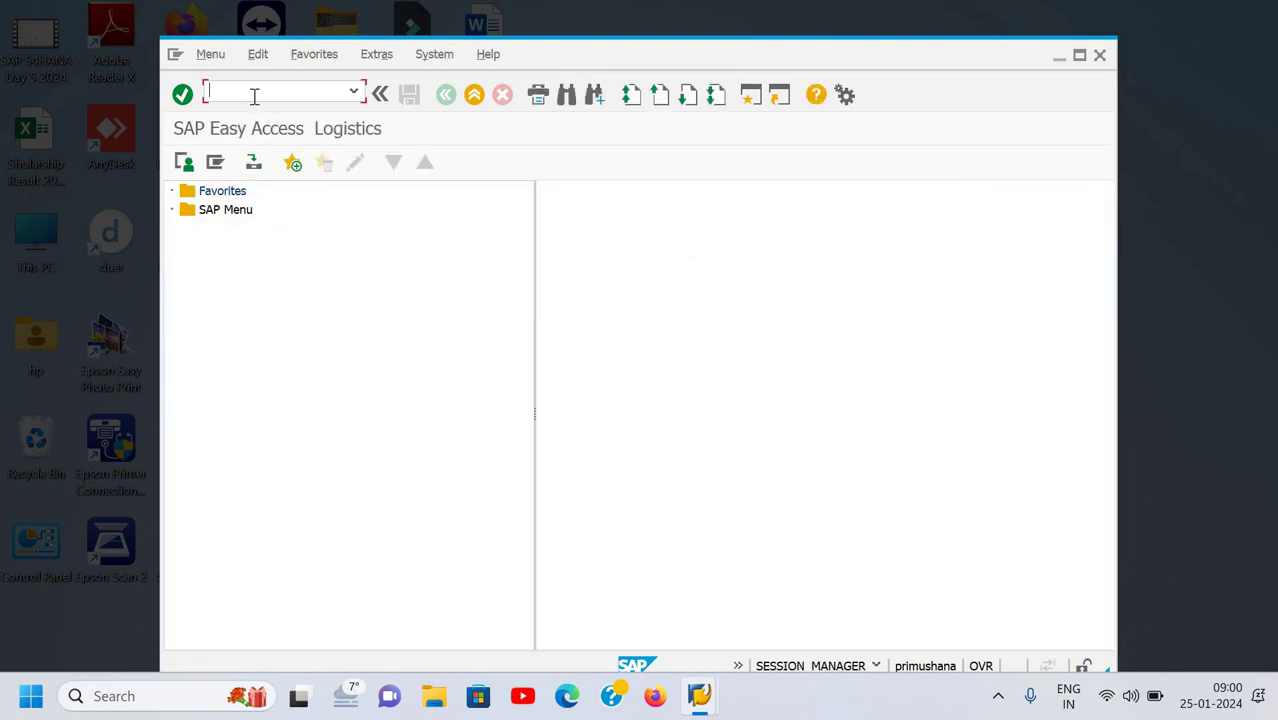
Run transaction s000 to load the full SAP menu and maximize the window
text(s000)
key(Return)
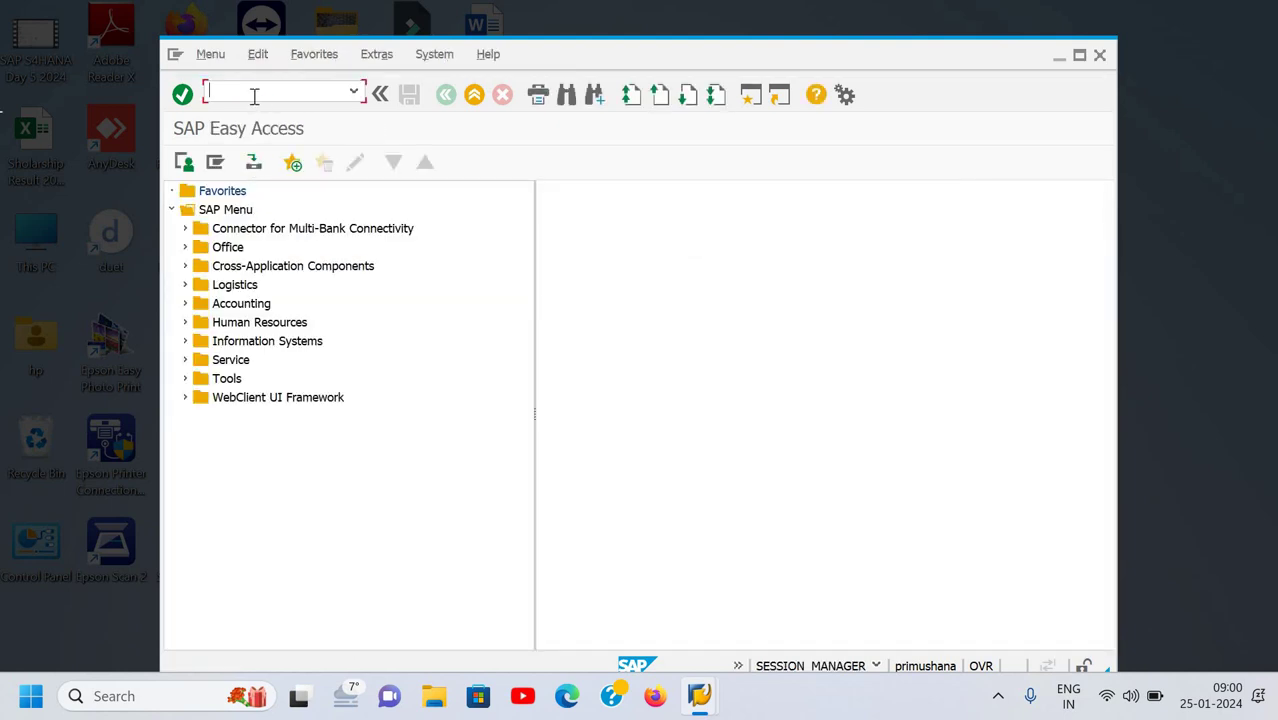
click(1079, 57)
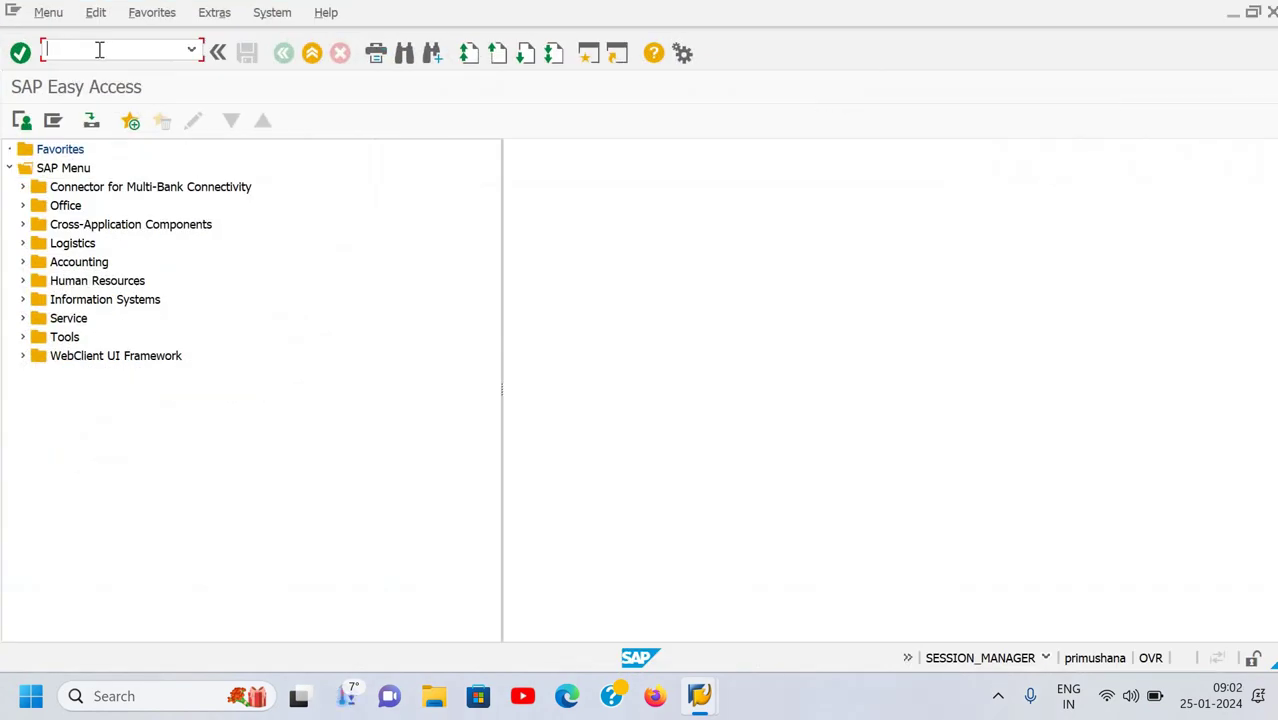
Open transaction FB50 for a G/L account document and set the document date to 25.01.2024
text(fb50)
key(Return)
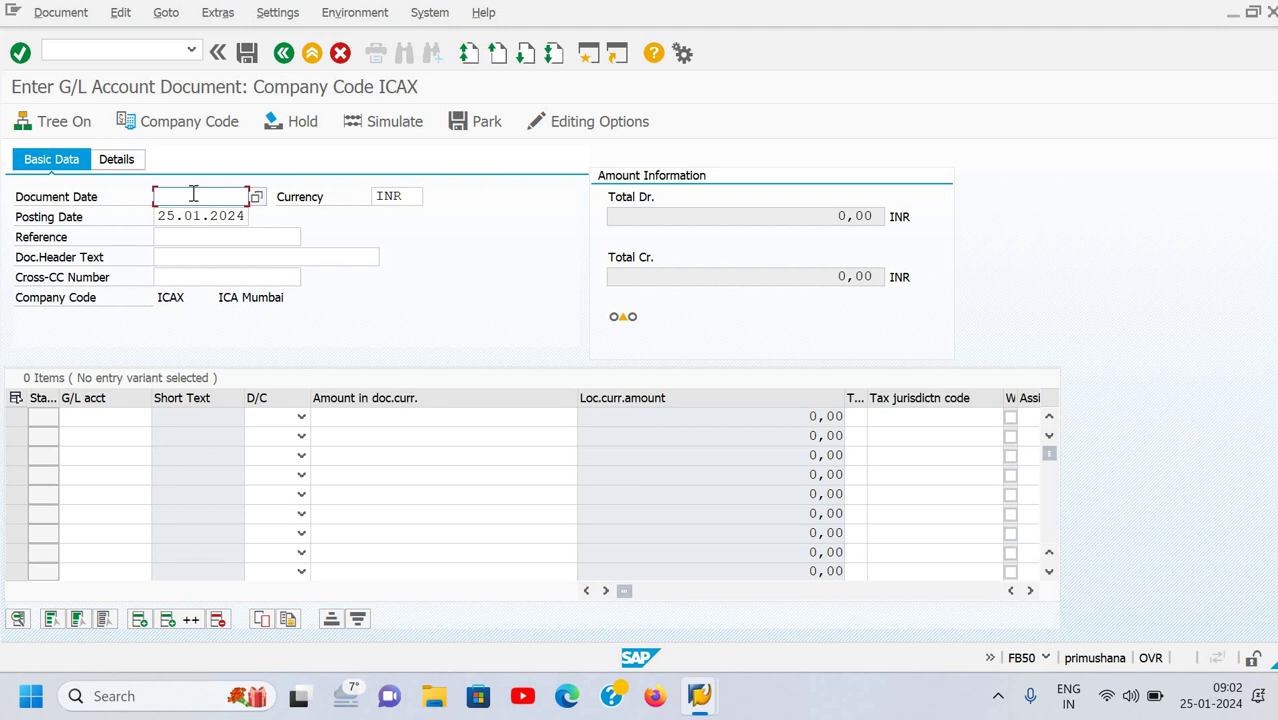
text(25.01.2024)
Look up G/L accounts with the keyword deep and enter the Repair & Maint. account in the first line item
key(Tab)
key(Tab)
key(Tab)
key(Tab)
key(Tab)
key(Tab)
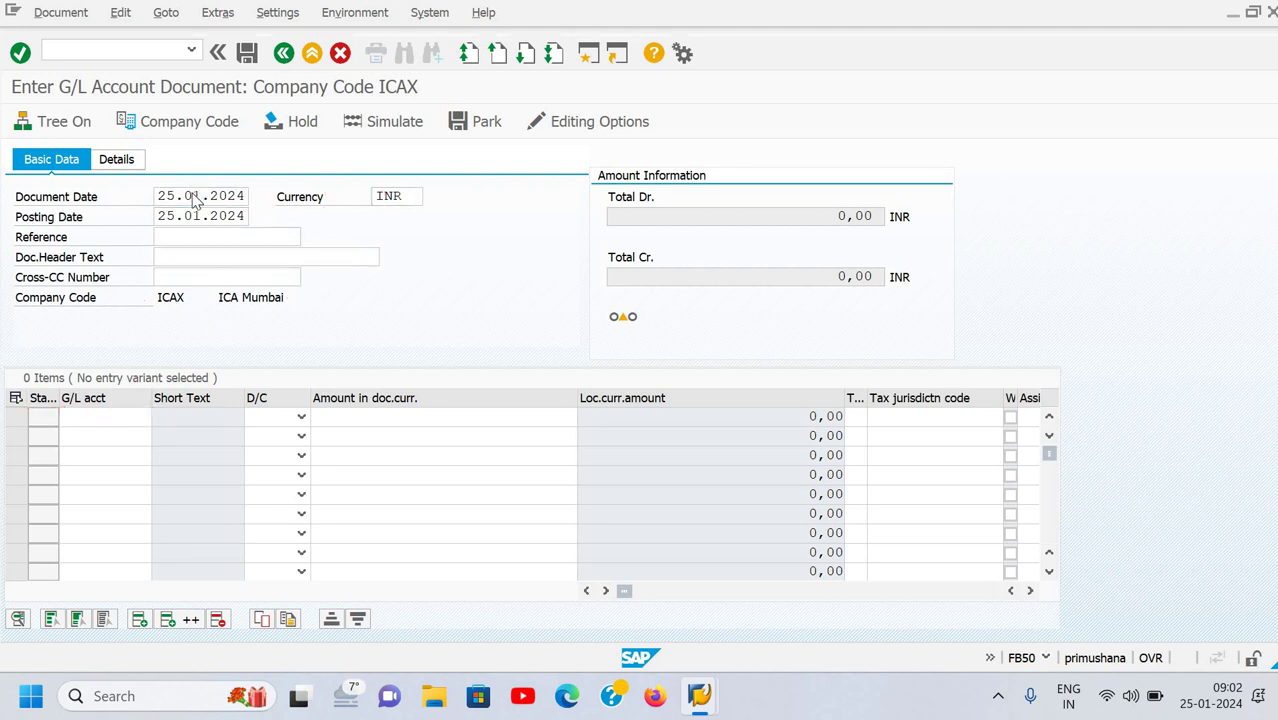
key(F4)
text(deep)
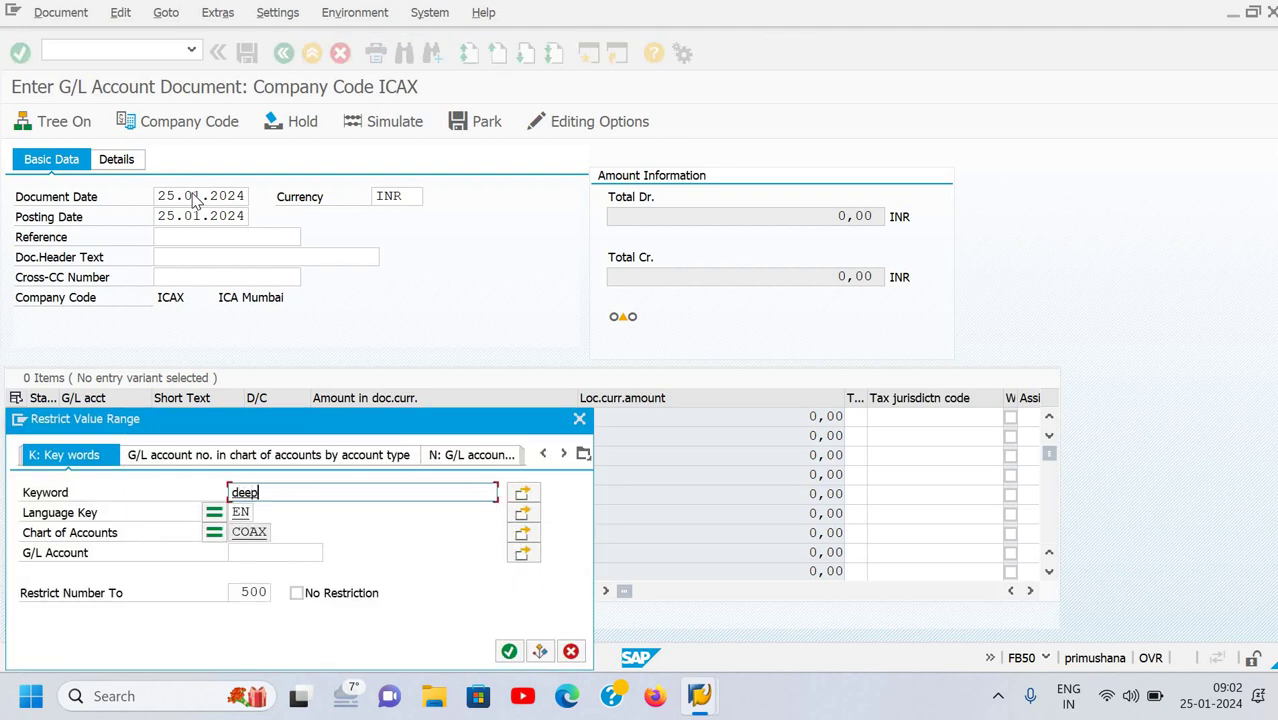
key(Return)
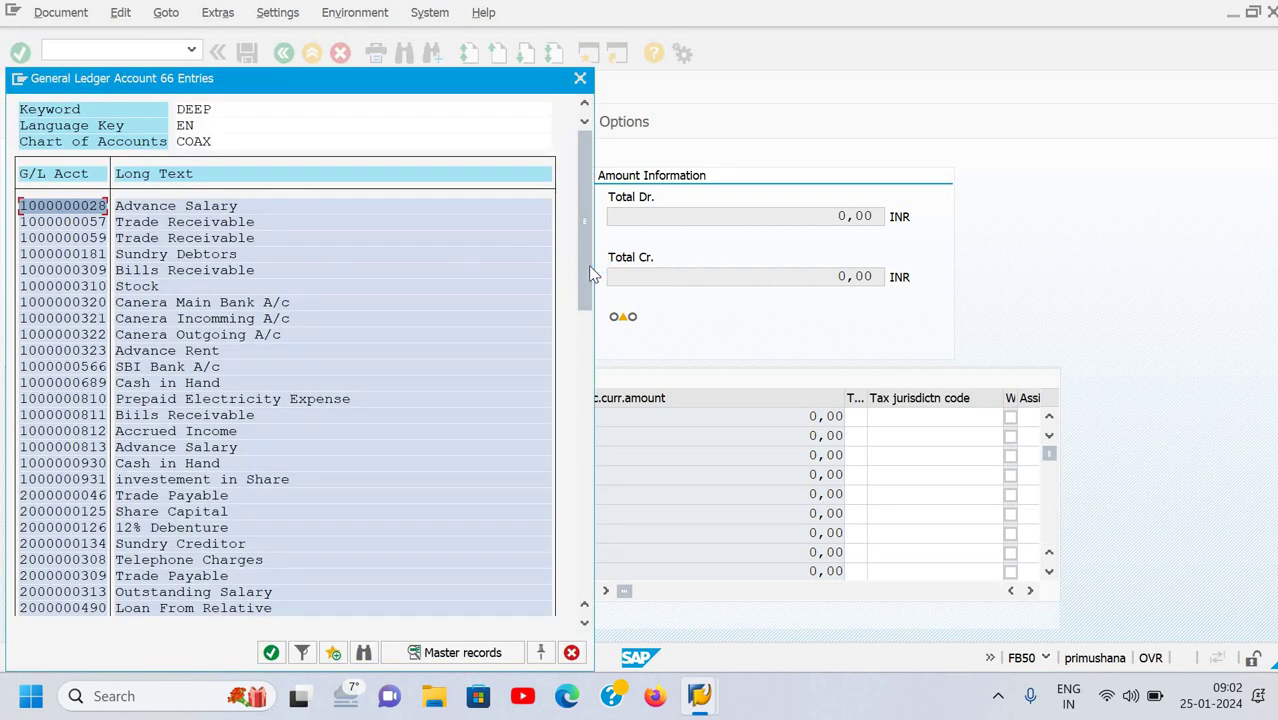
drag(588, 265, 569, 527)
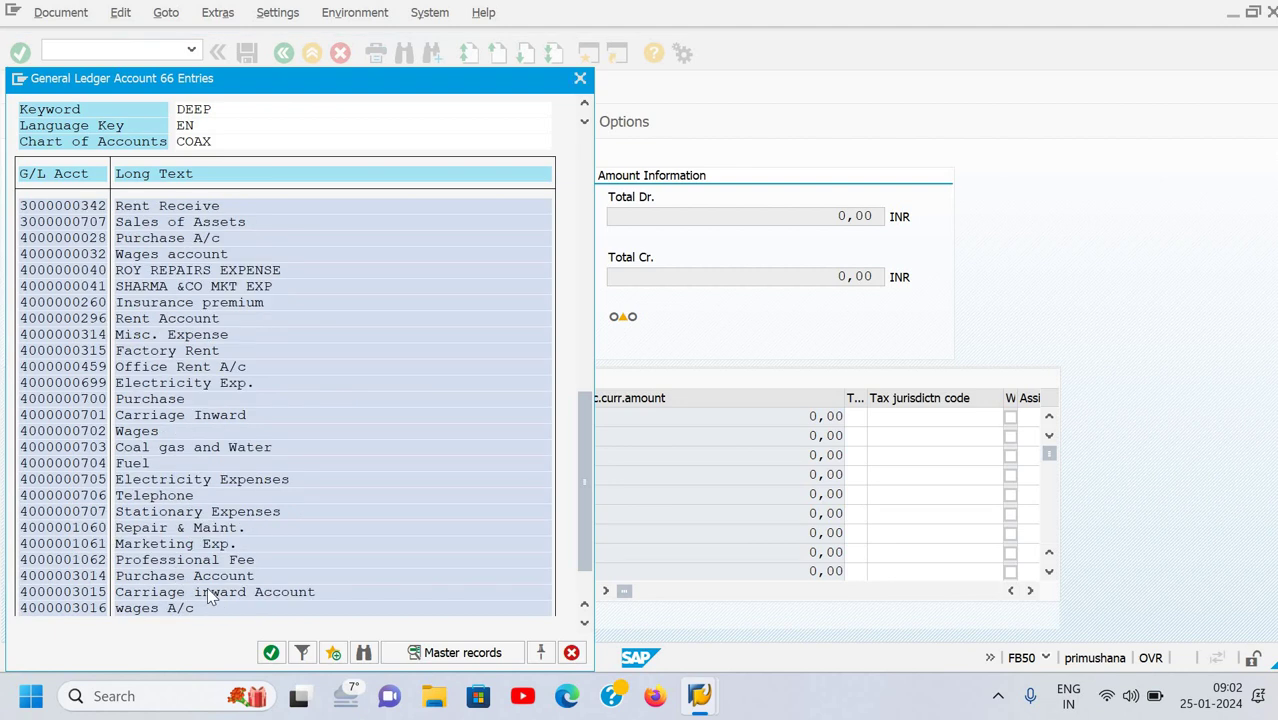
scroll(186, 527, down, 1)
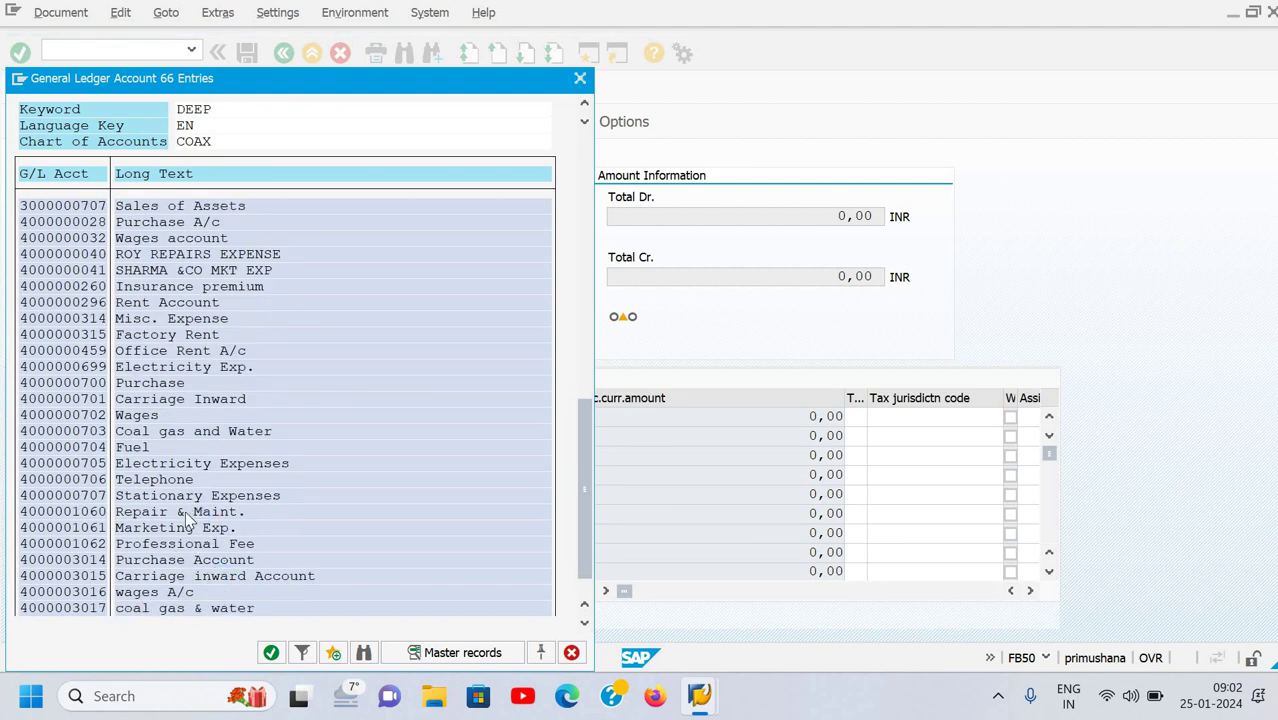
double_click(185, 511)
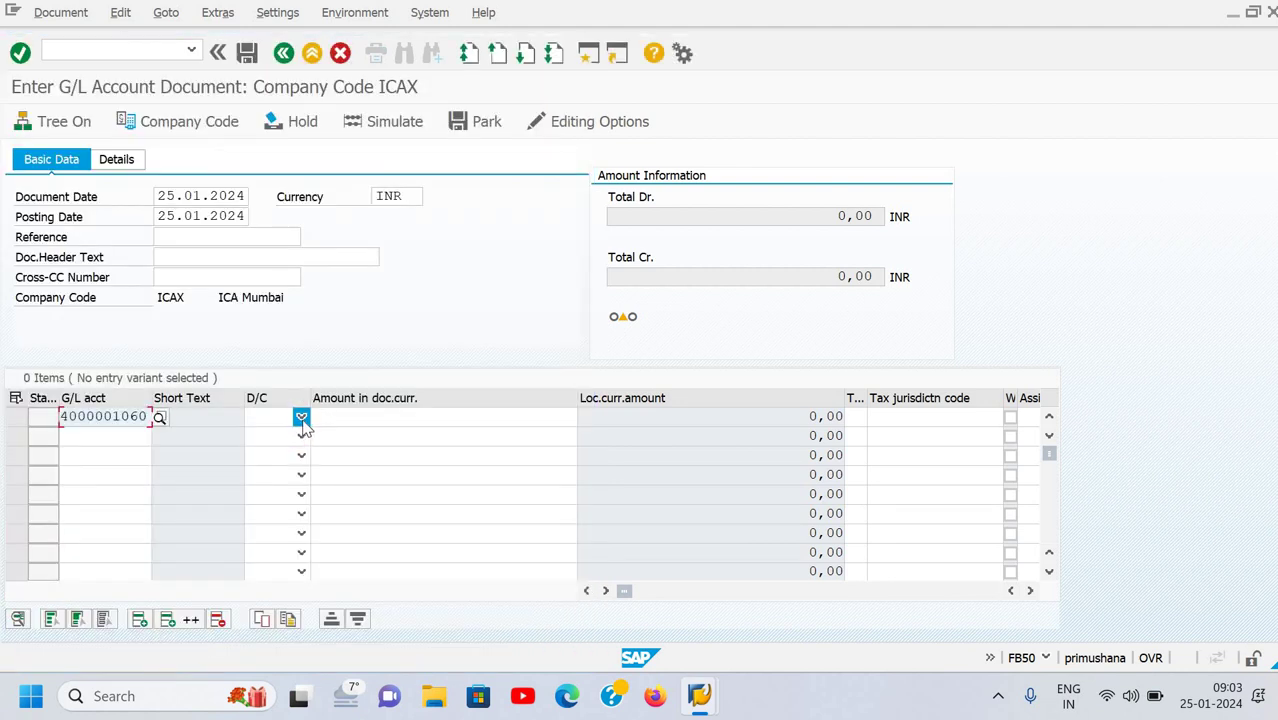
Set the first line item to S Debit with an amount of 3000
click(301, 418)
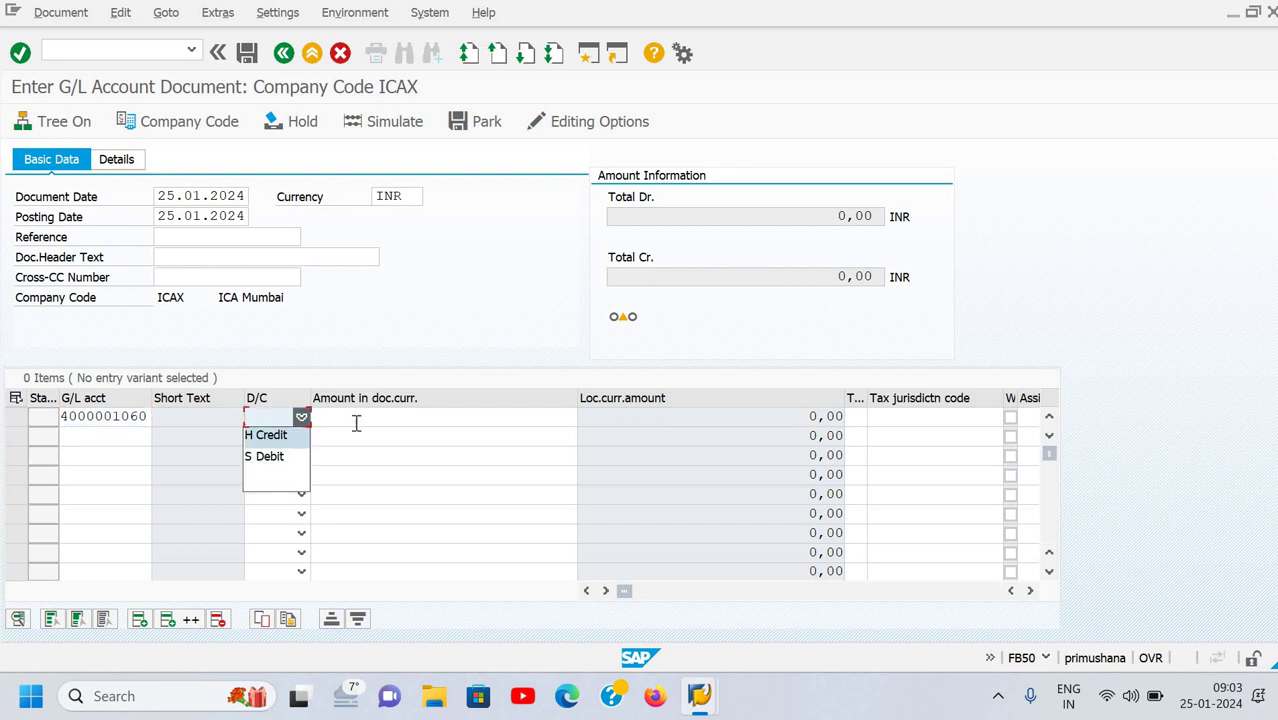
key(Down)
key(Return)
click(390, 415)
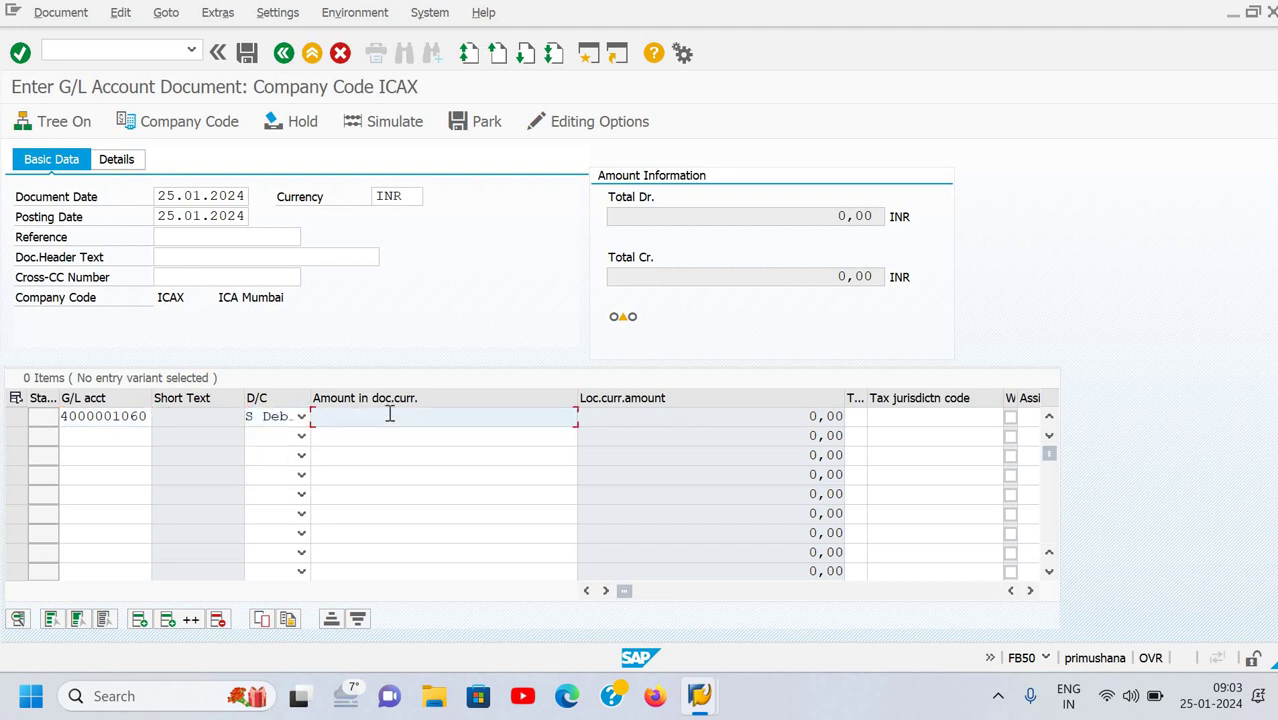
text(3000)
key(Return)
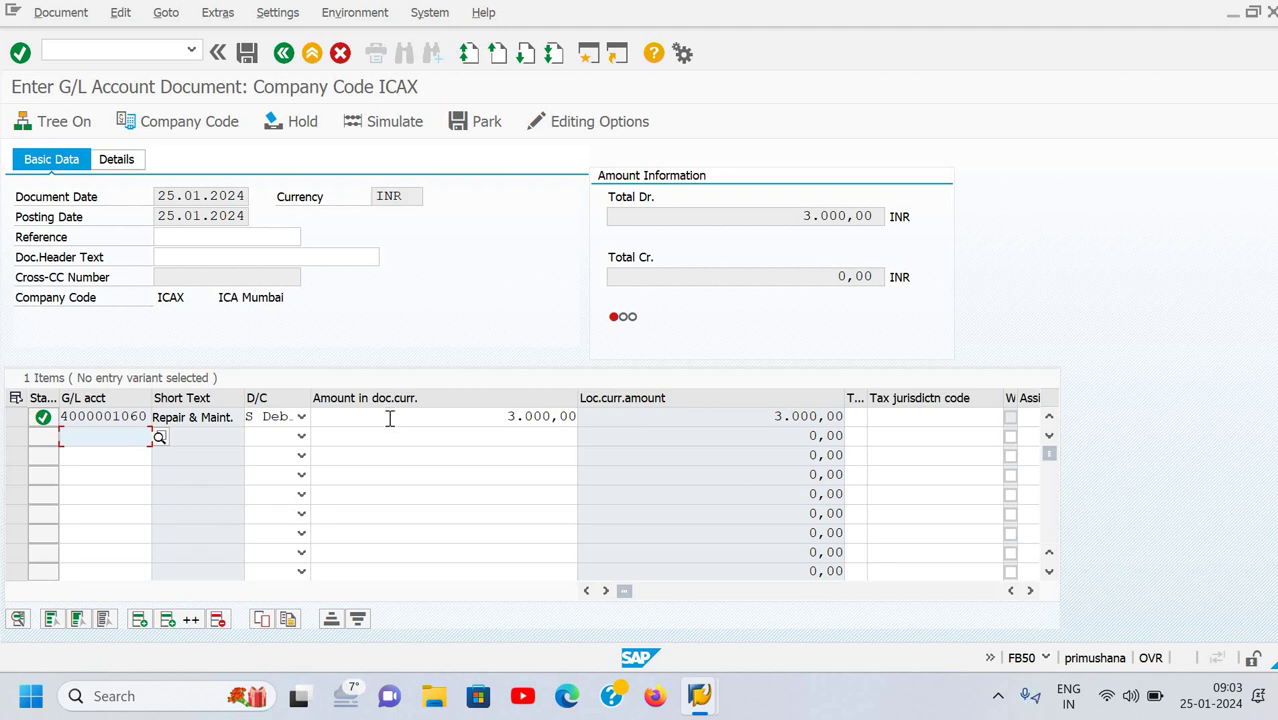
Enter the saved text "Being expense paid" for the Repair & Maint. line item
click(390, 418)
key(Tab)
key(Tab)
key(Tab)
key(Tab)
key(Tab)
key(Tab)
key(Tab)
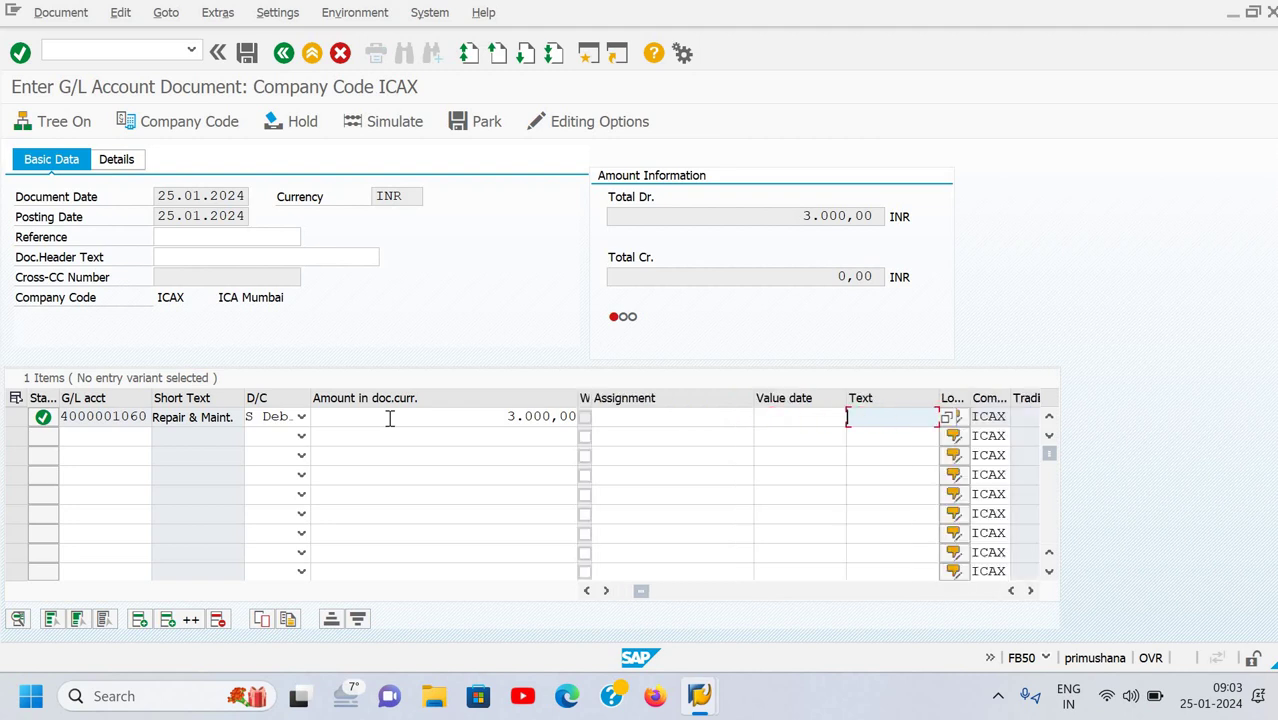
text(Being)
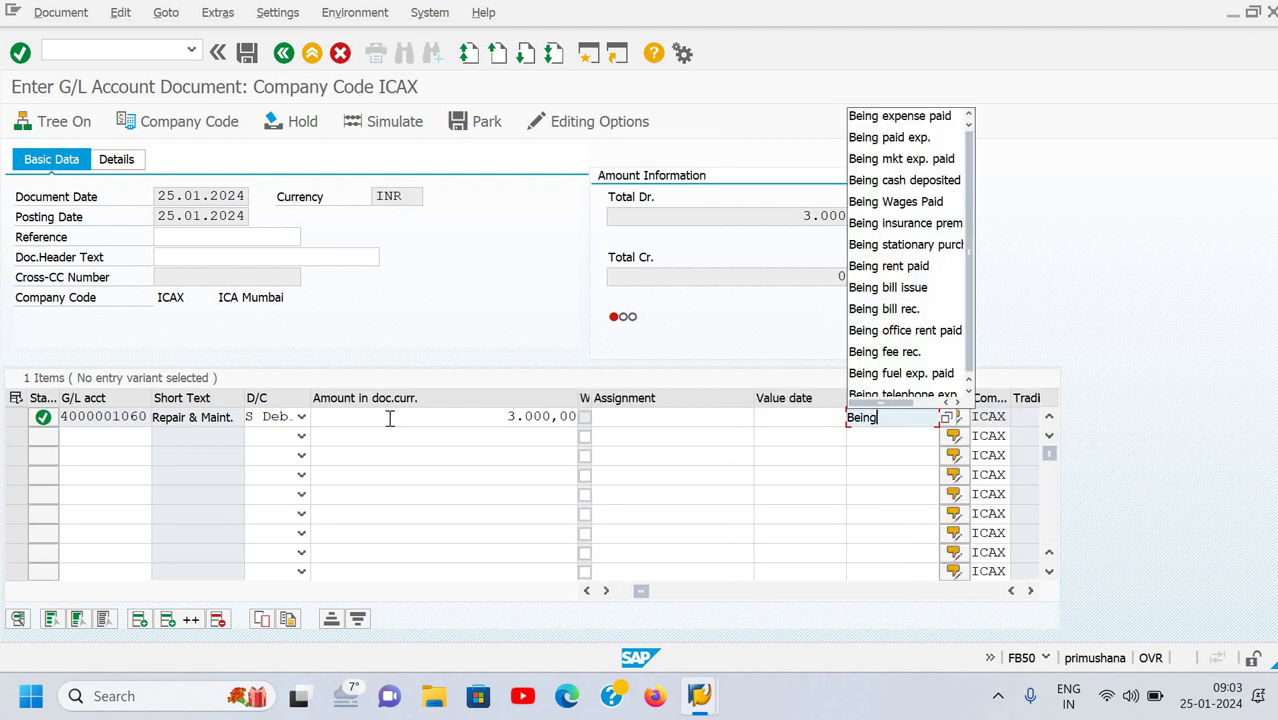
key(Down)
key(Return)
key(Return)
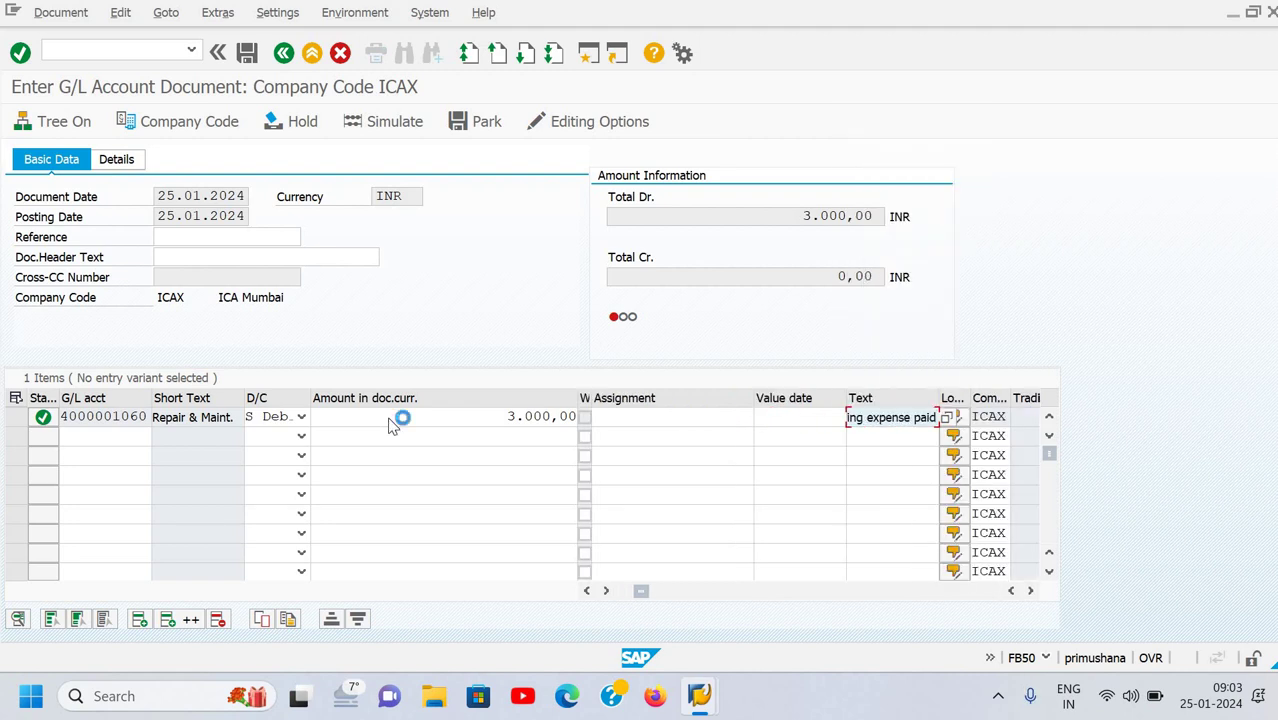
Look up G/L accounts with the keyword deep and enter the first listed Cash in Hand account in the second line item
click(125, 431)
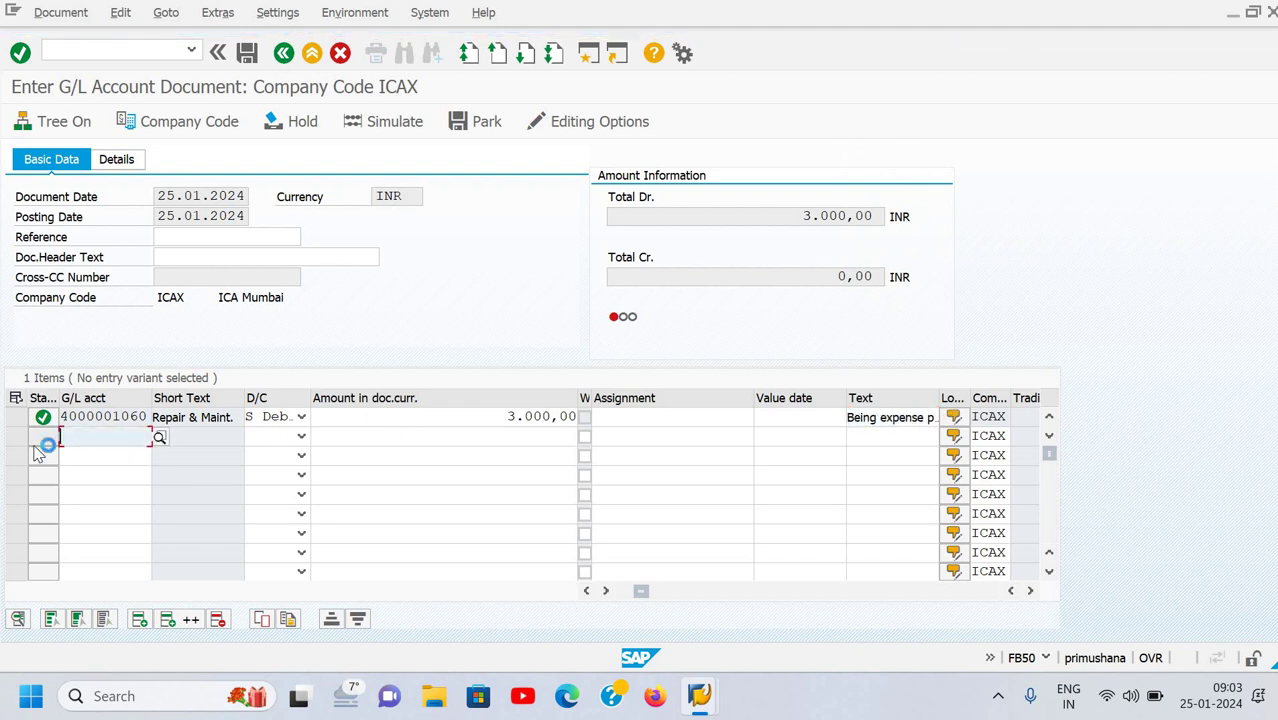
key(F4)
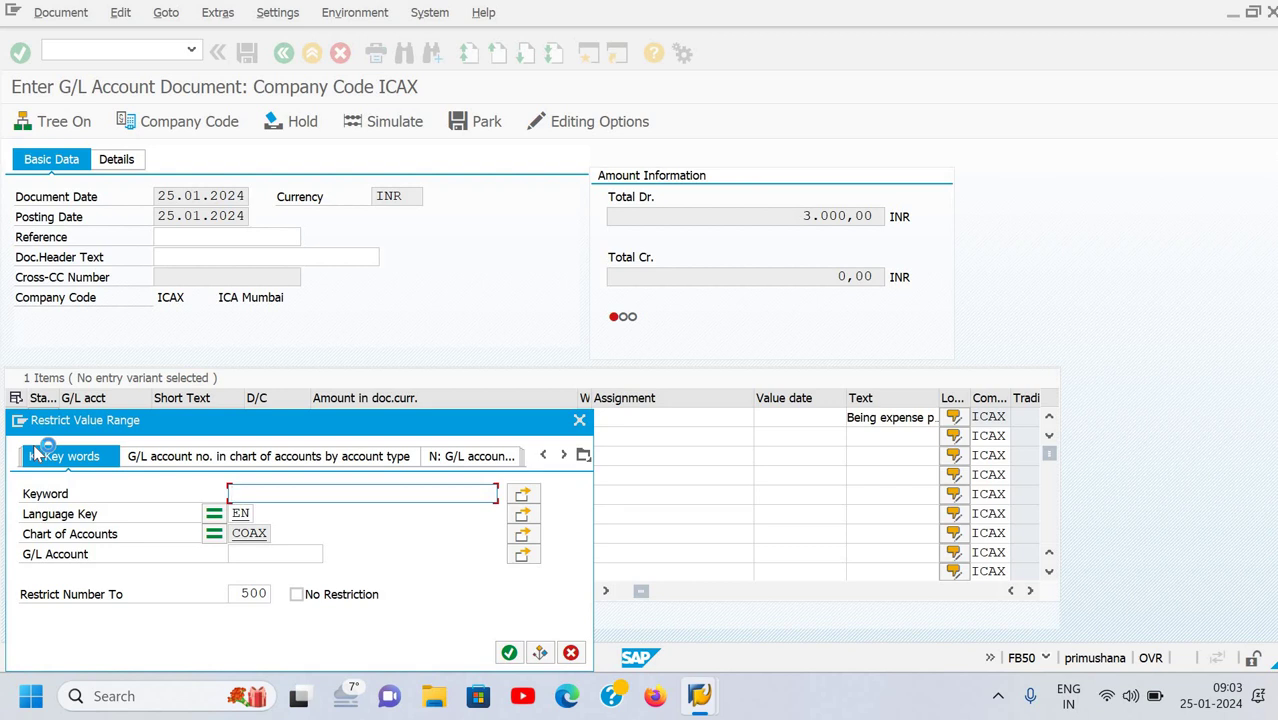
text(deep)
key(Return)
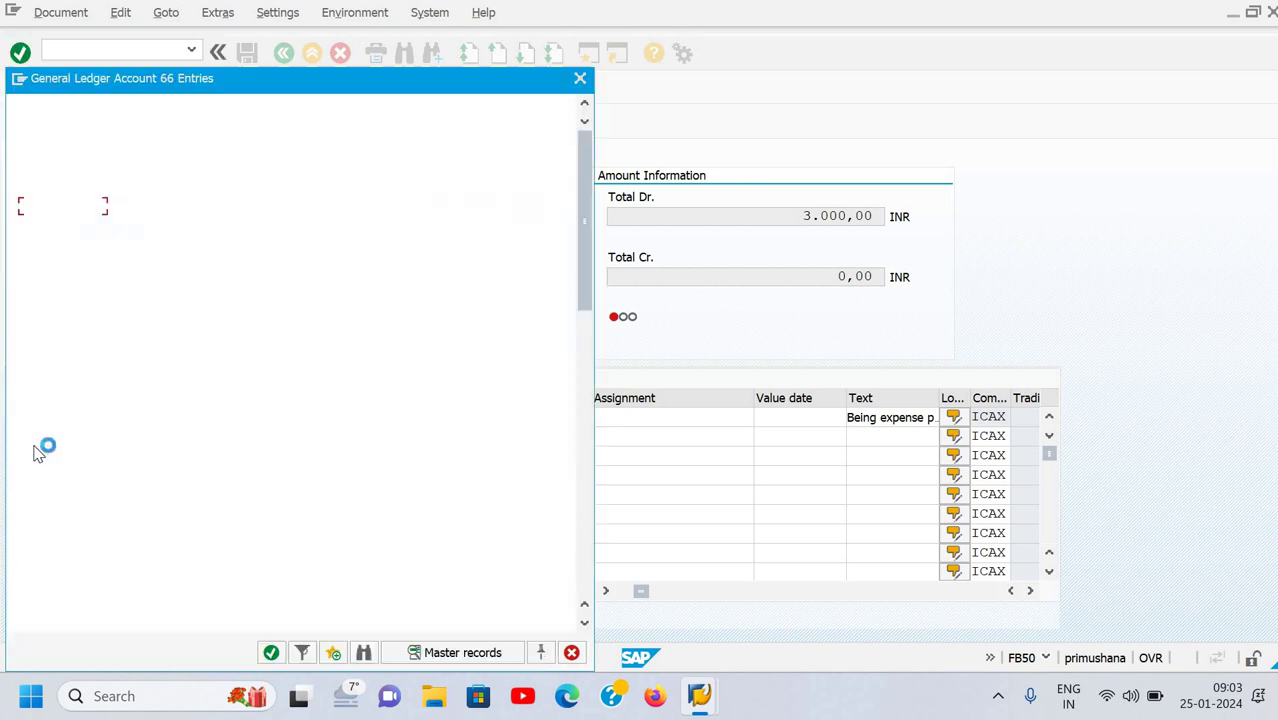
key(Down)
key(Down)
key(Down)
key(Down)
key(Down)
key(Down)
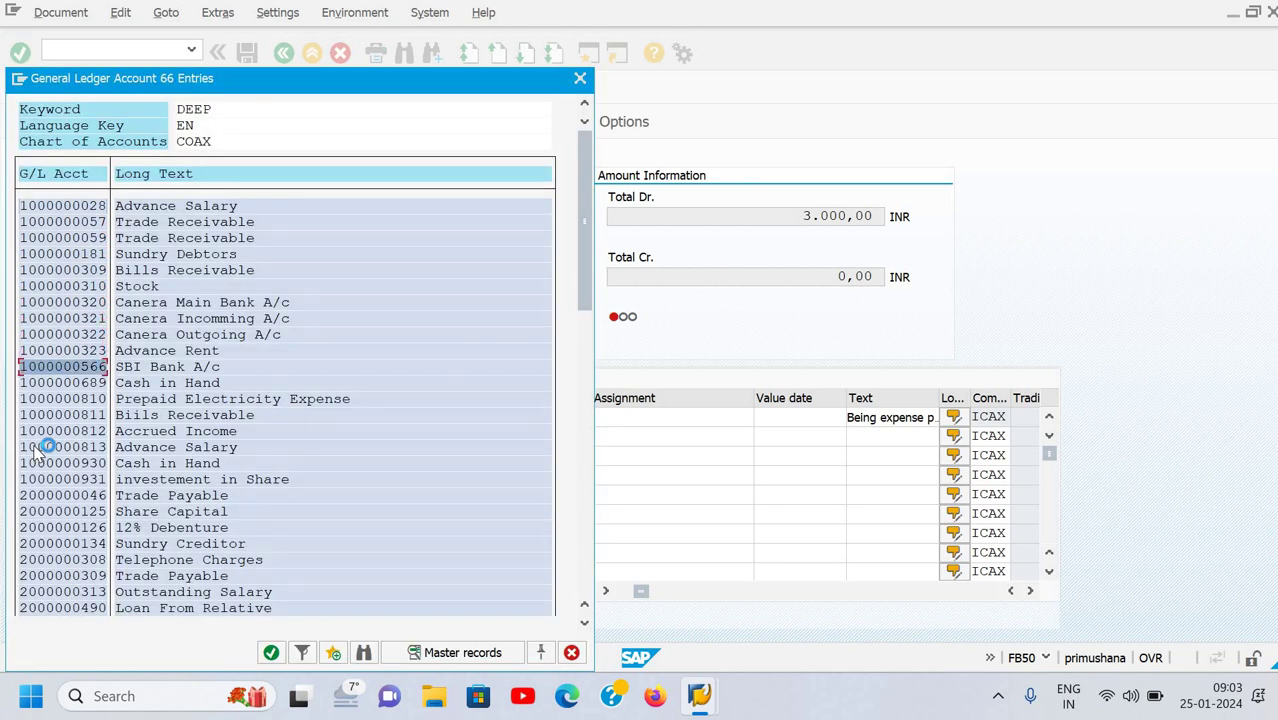
key(Escape)
Set the second line item to H Credit with an amount of 3000
key(Tab)
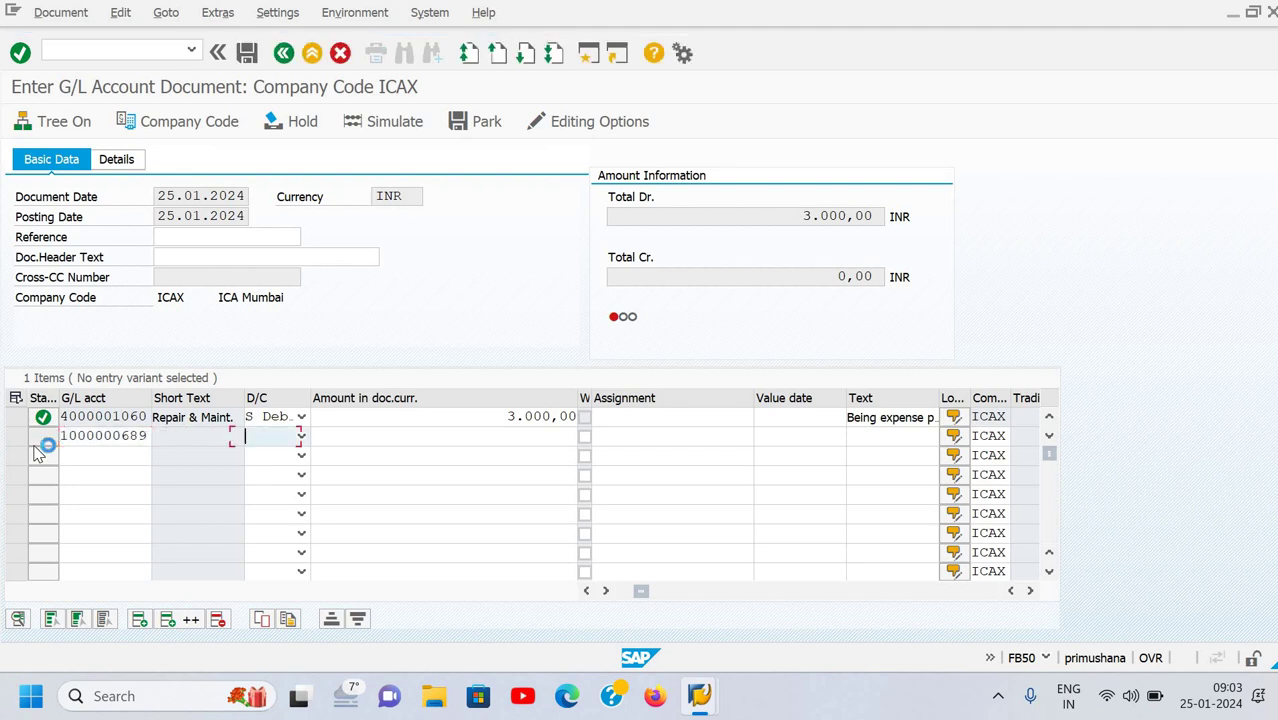
key(h)
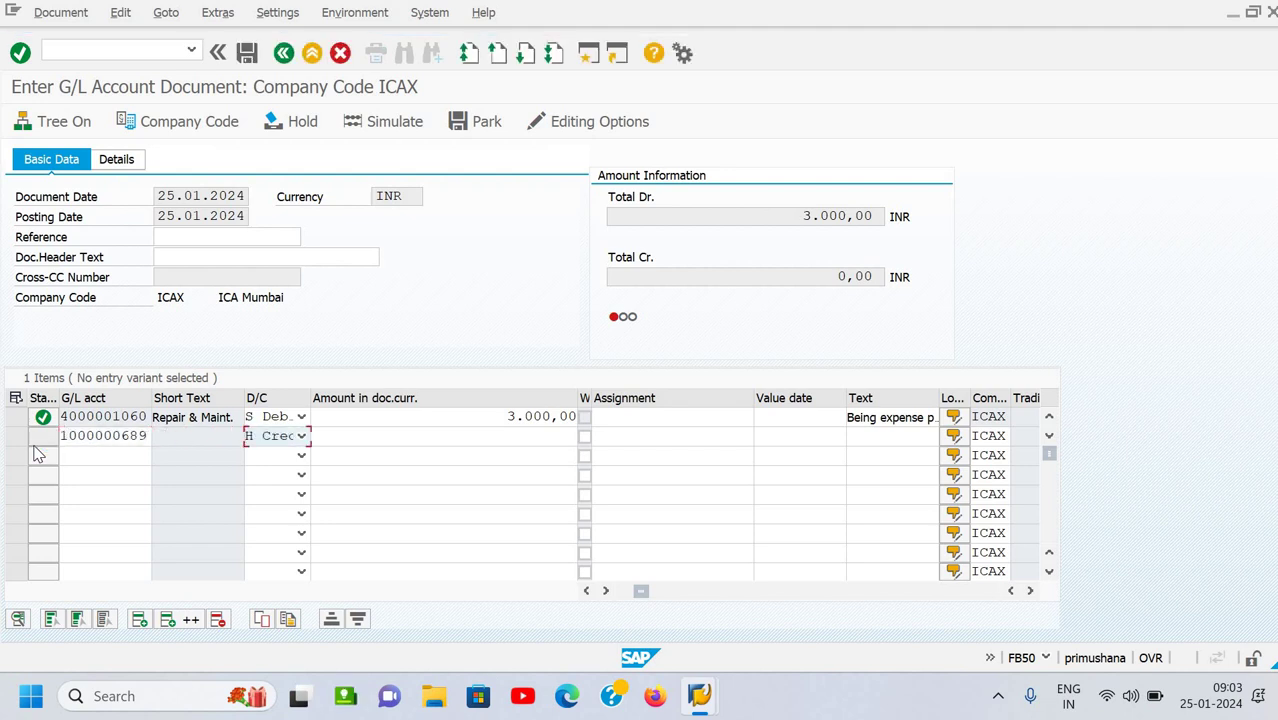
key(Tab)
text(3000)
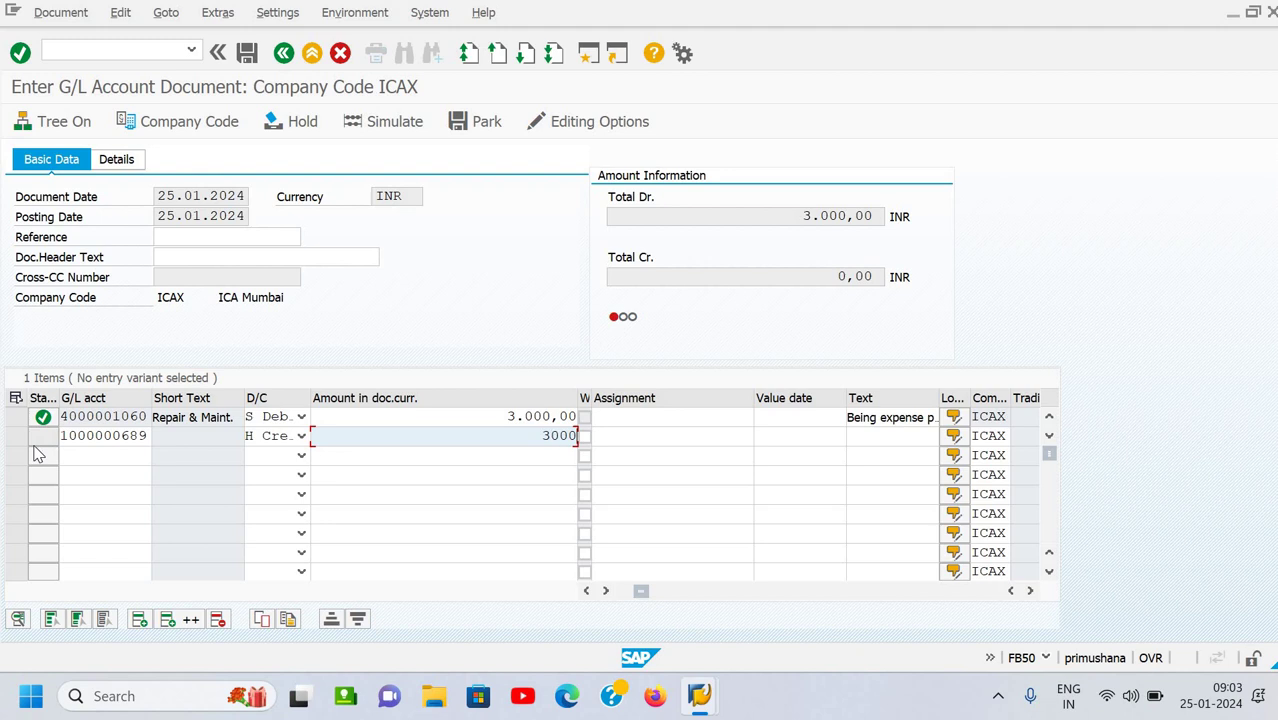
key(Tab)
key(Return)
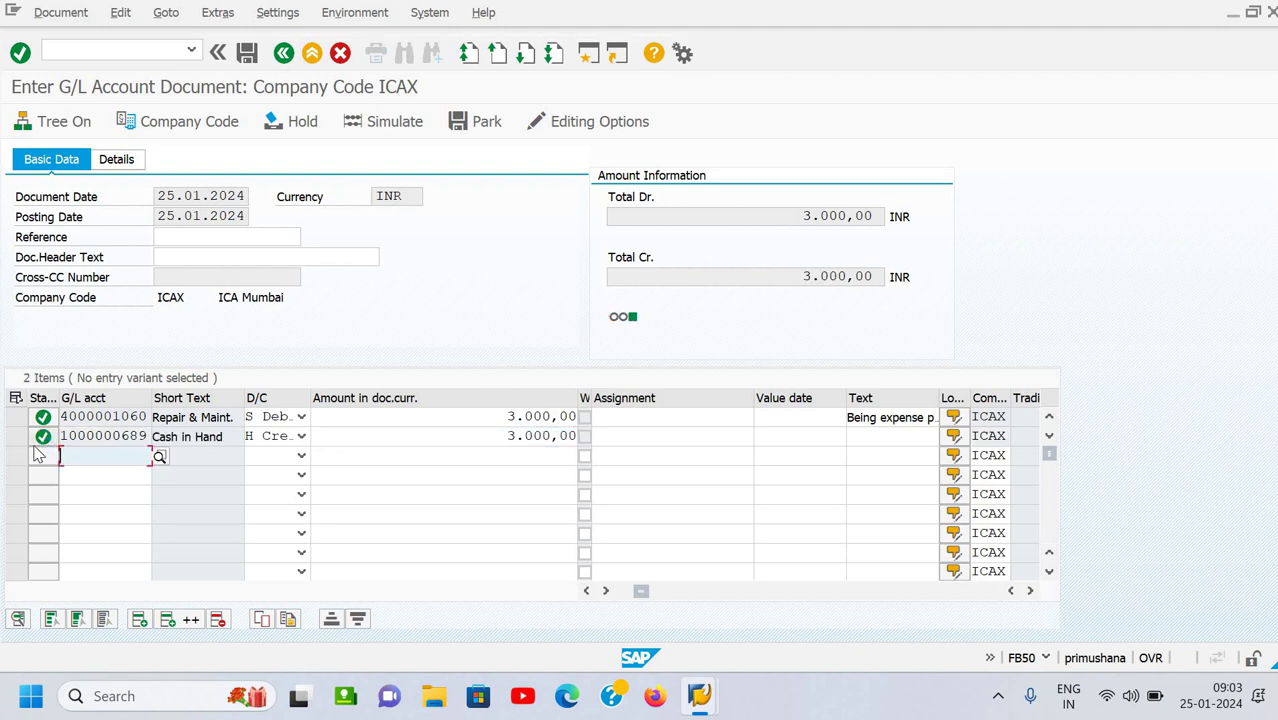
Copy the line text from the item above into the Cash in Hand line by entering + as its text
click(885, 437)
text(+)
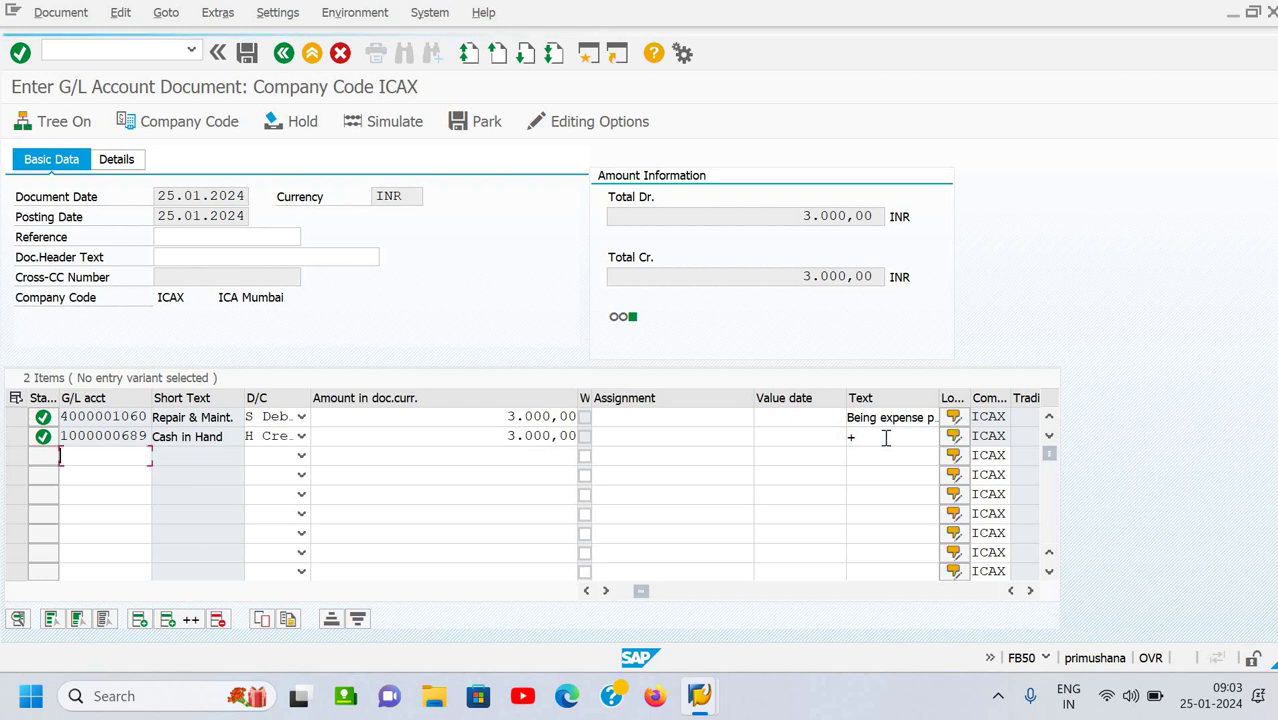
key(Return)
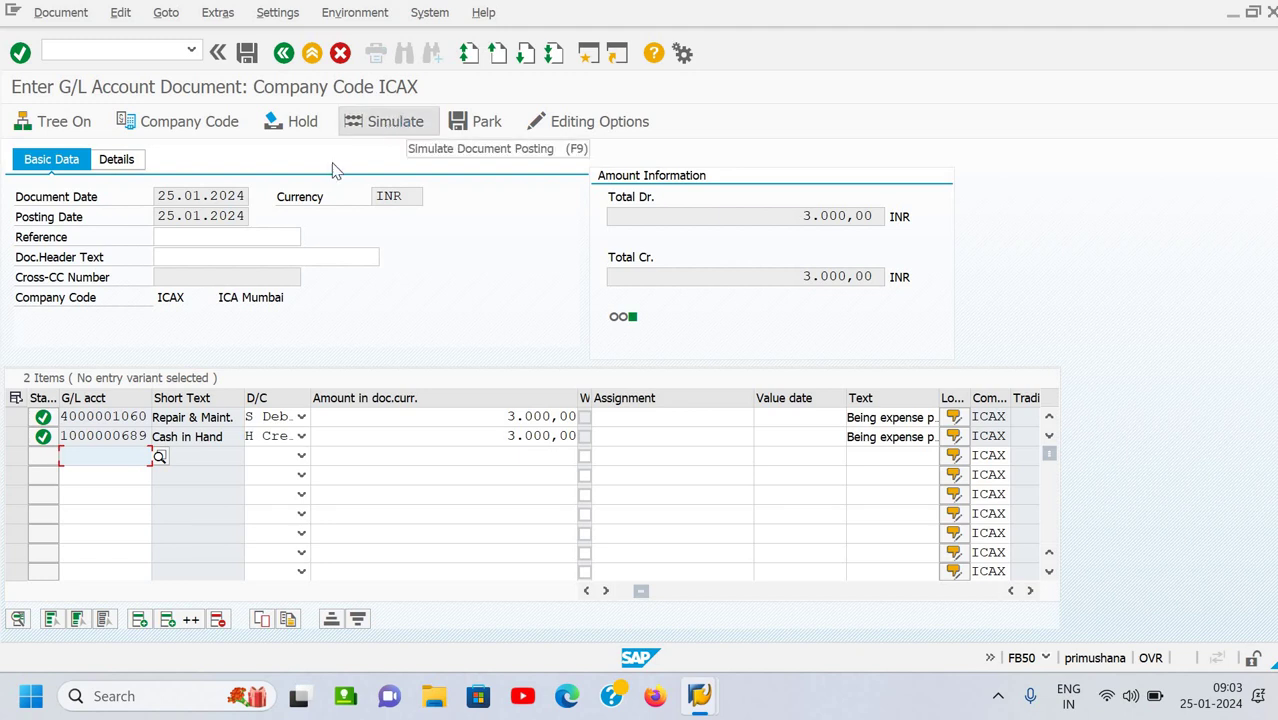
Set the document's reference to inv-09890 and its header text to "Expense payment"
click(226, 240)
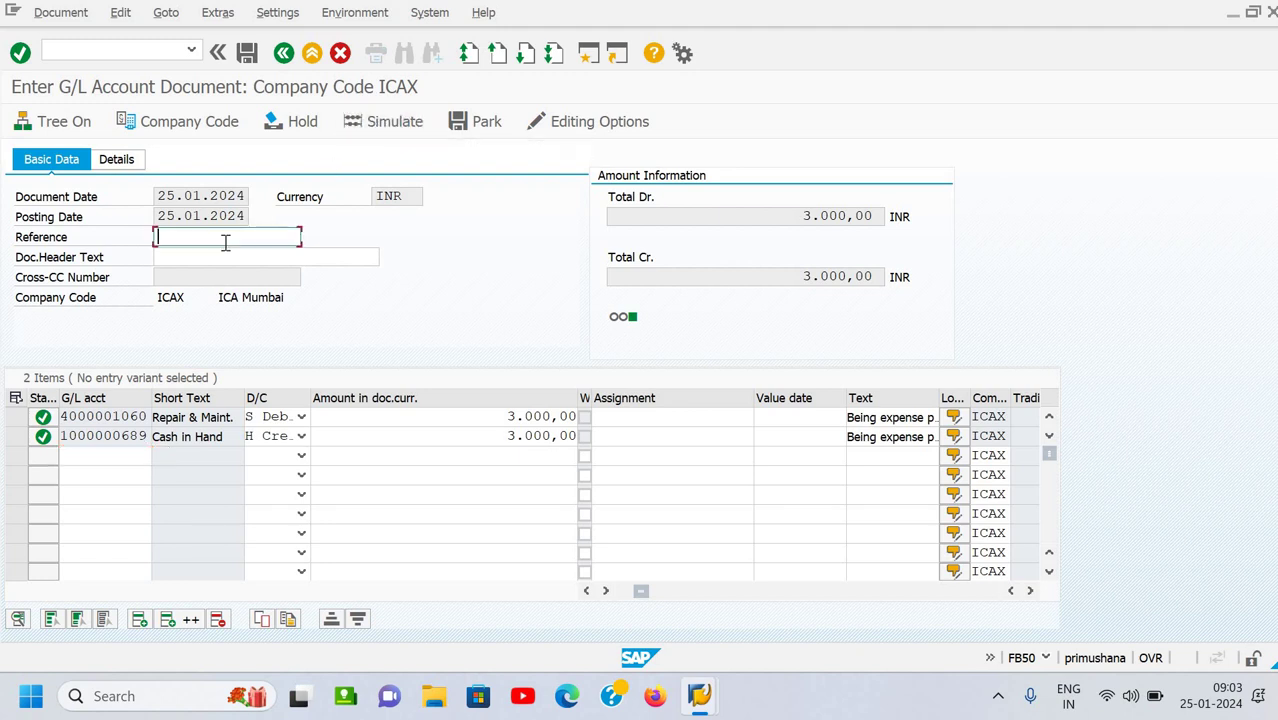
text(i)
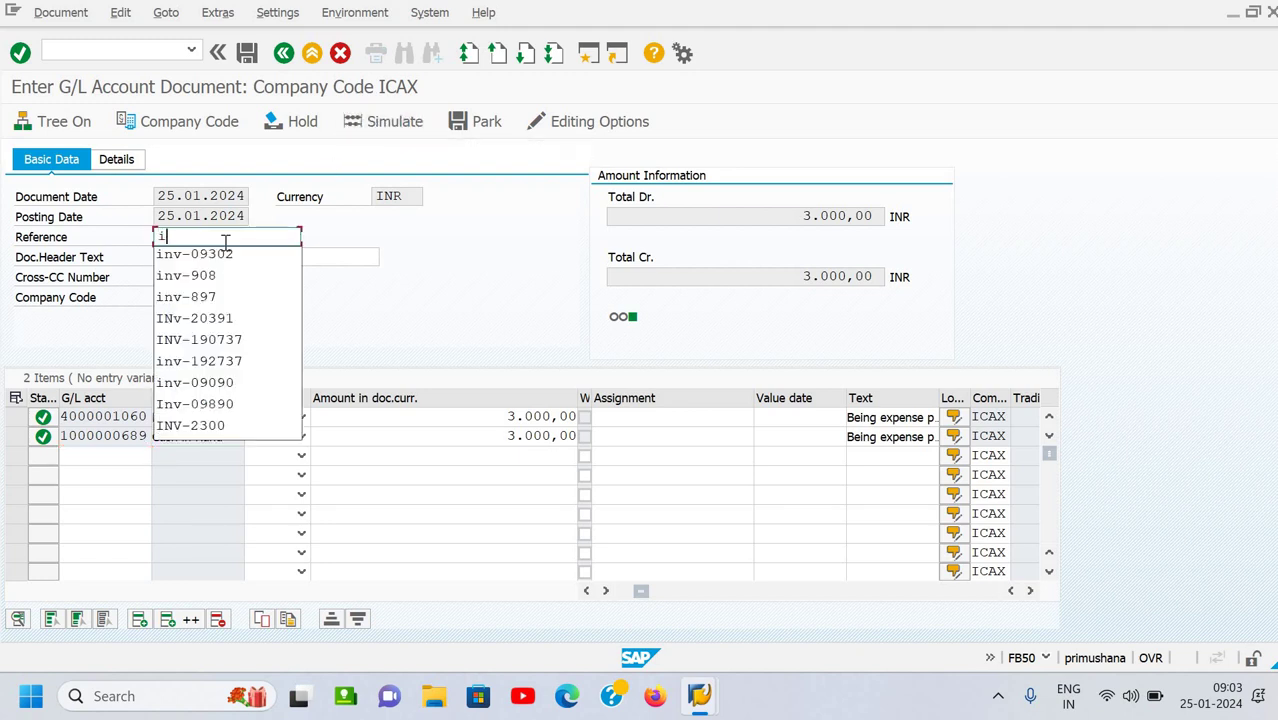
text(nv-09)
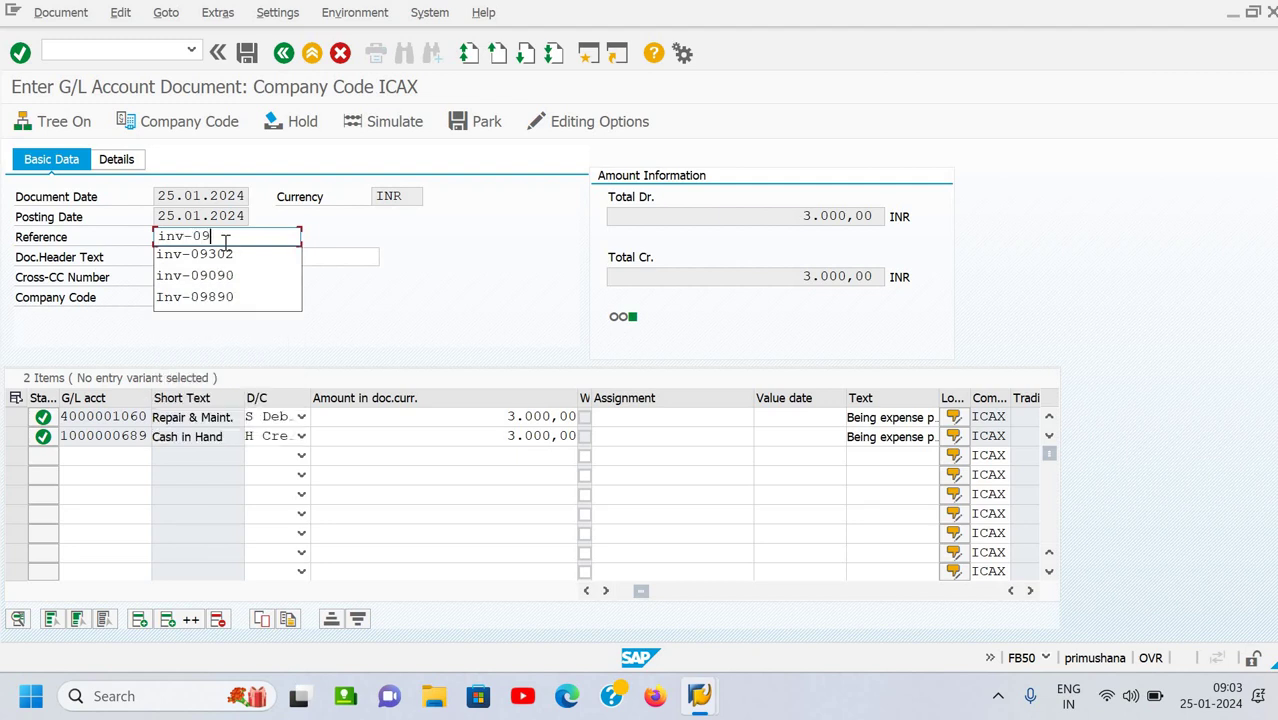
text(890)
key(Tab)
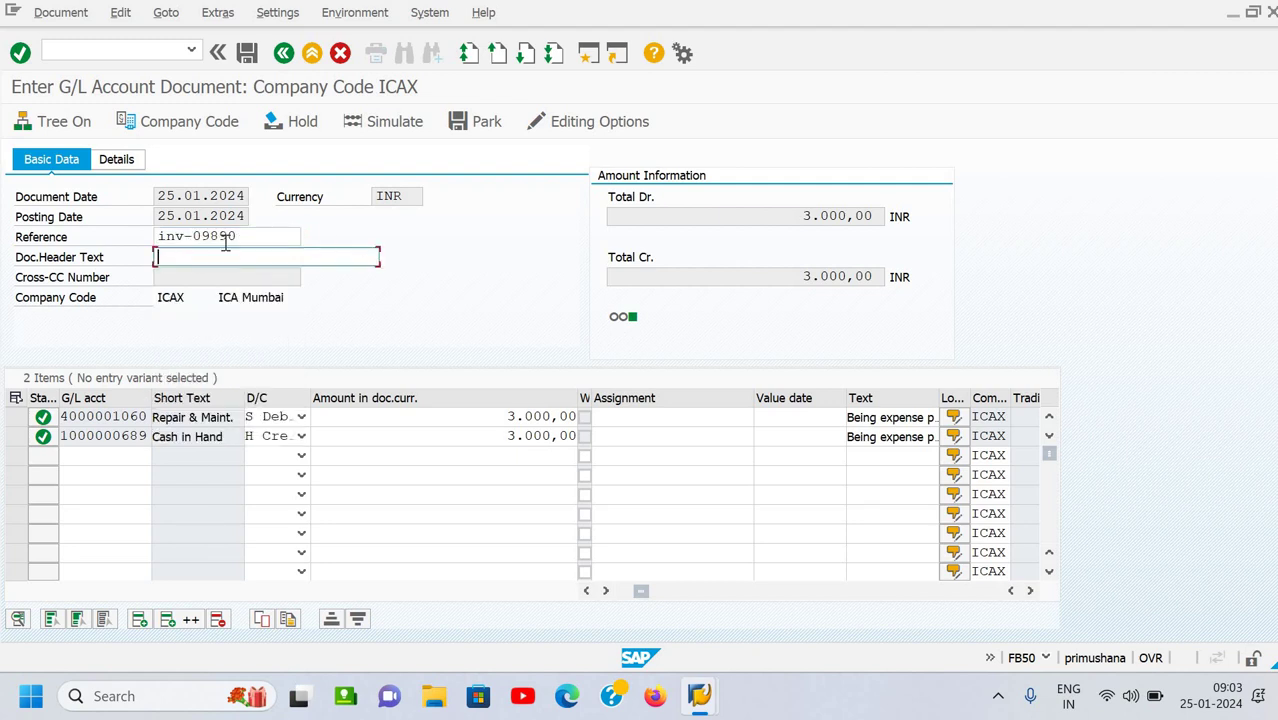
text(ex)
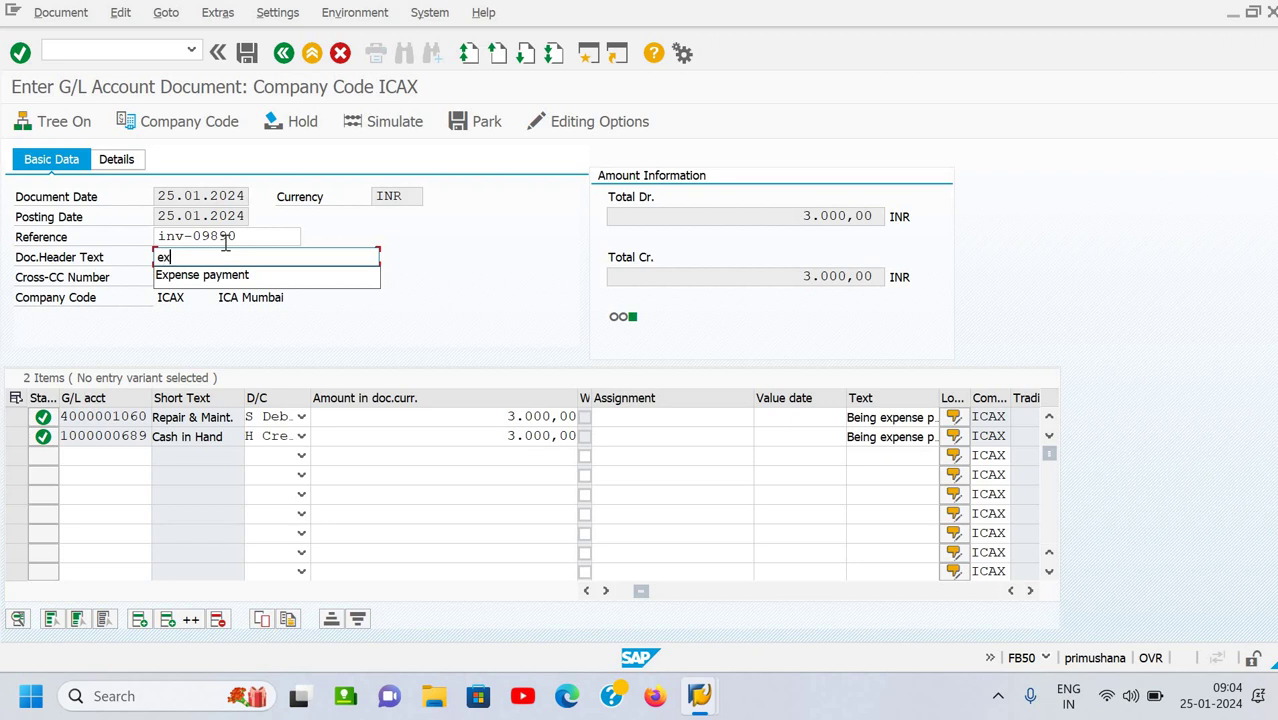
key(Down)
key(Return)
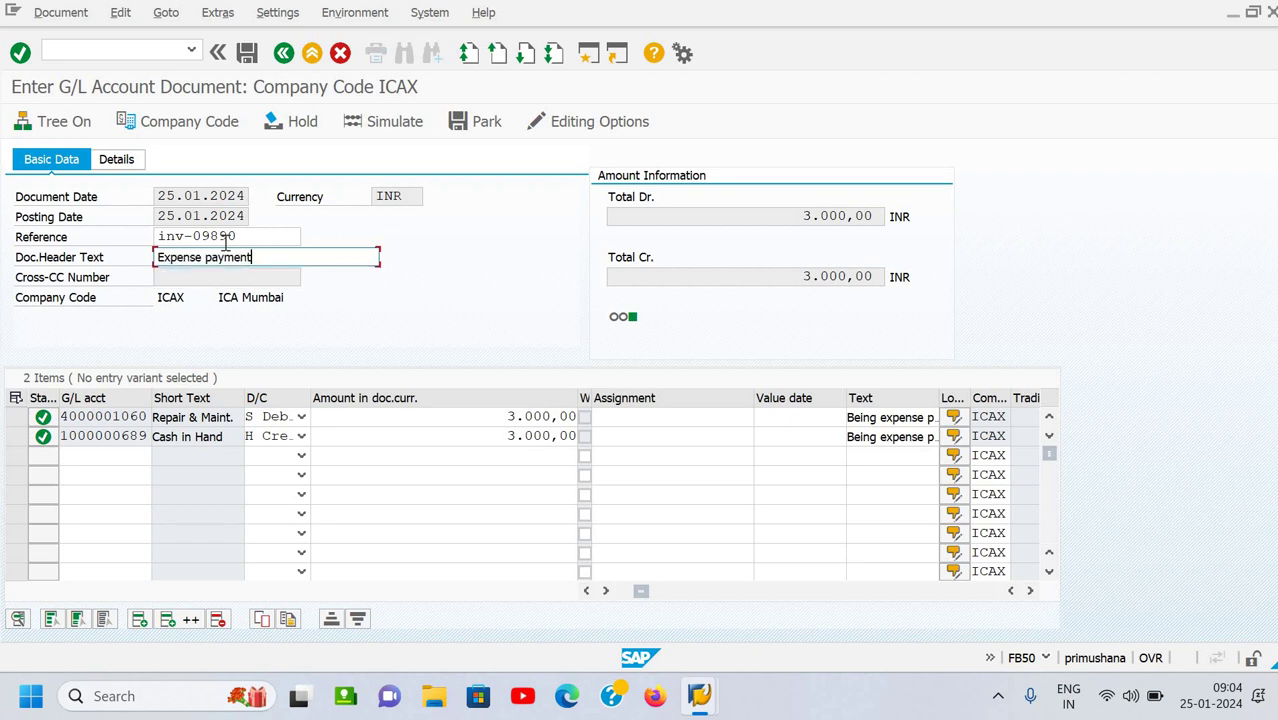
Simulate the G/L account document and post it
click(386, 120)
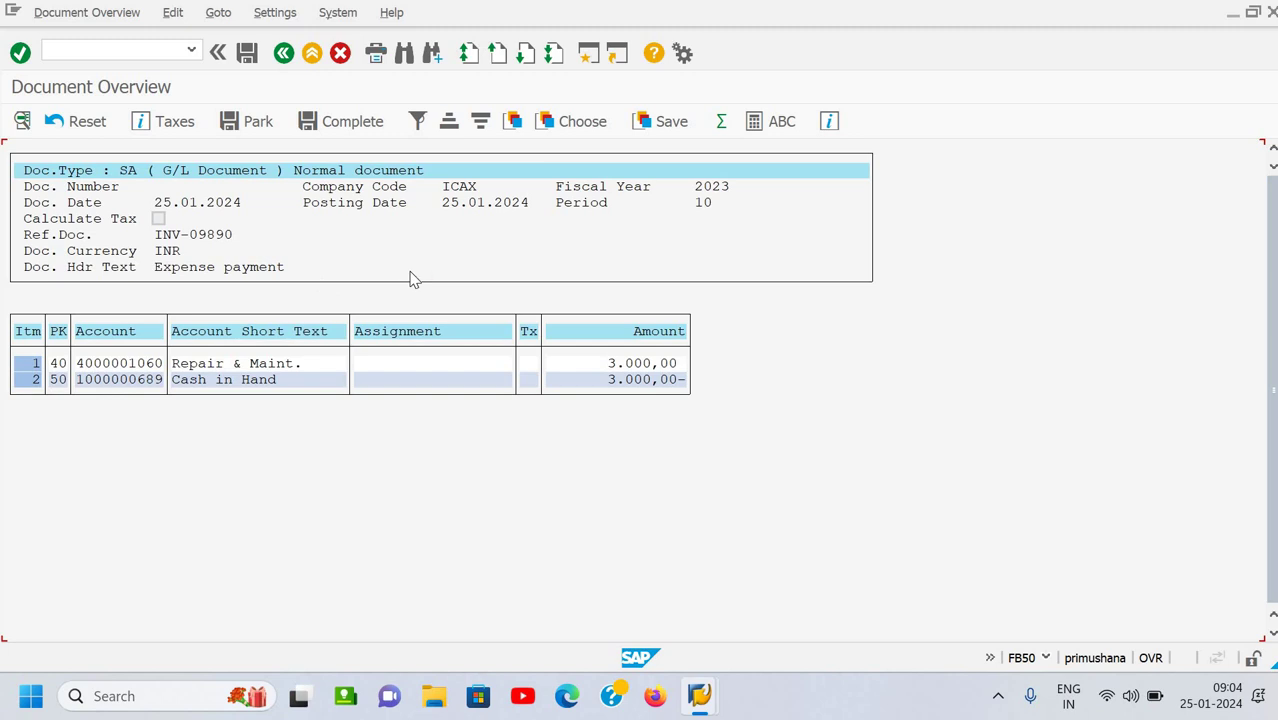
key(ctrl+s)
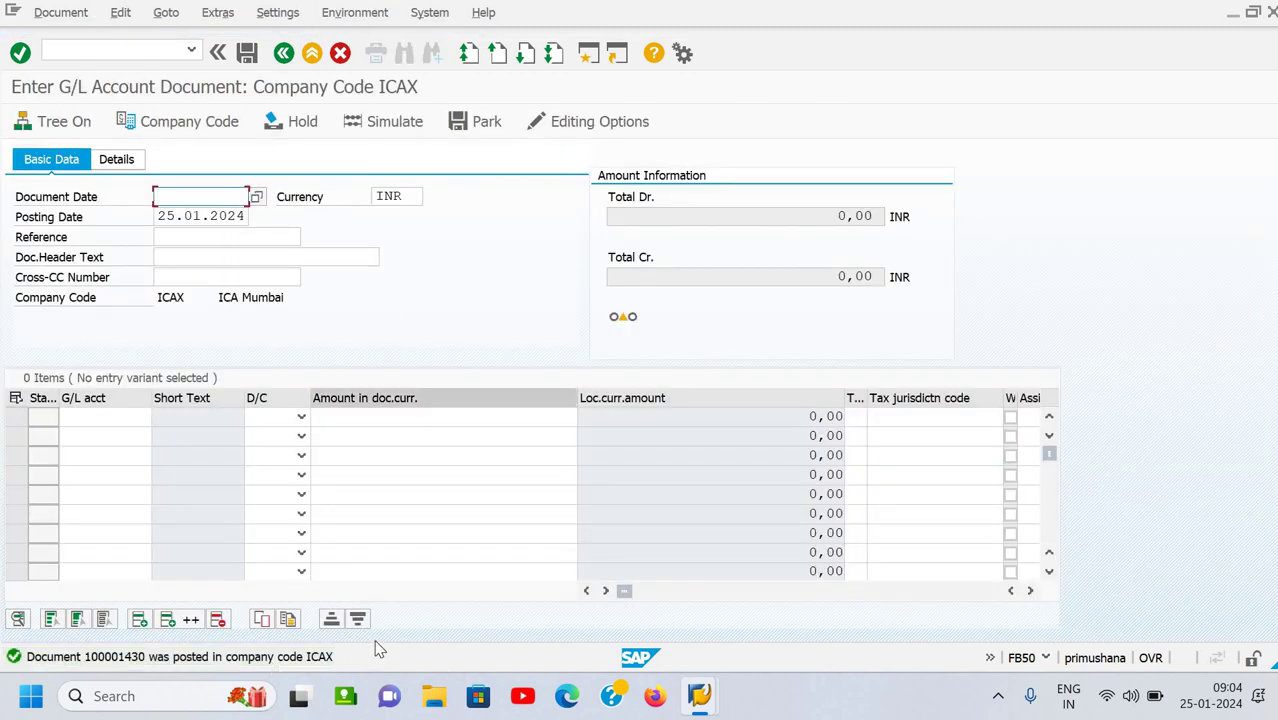
Display the document just posted and select its document number
click(62, 12)
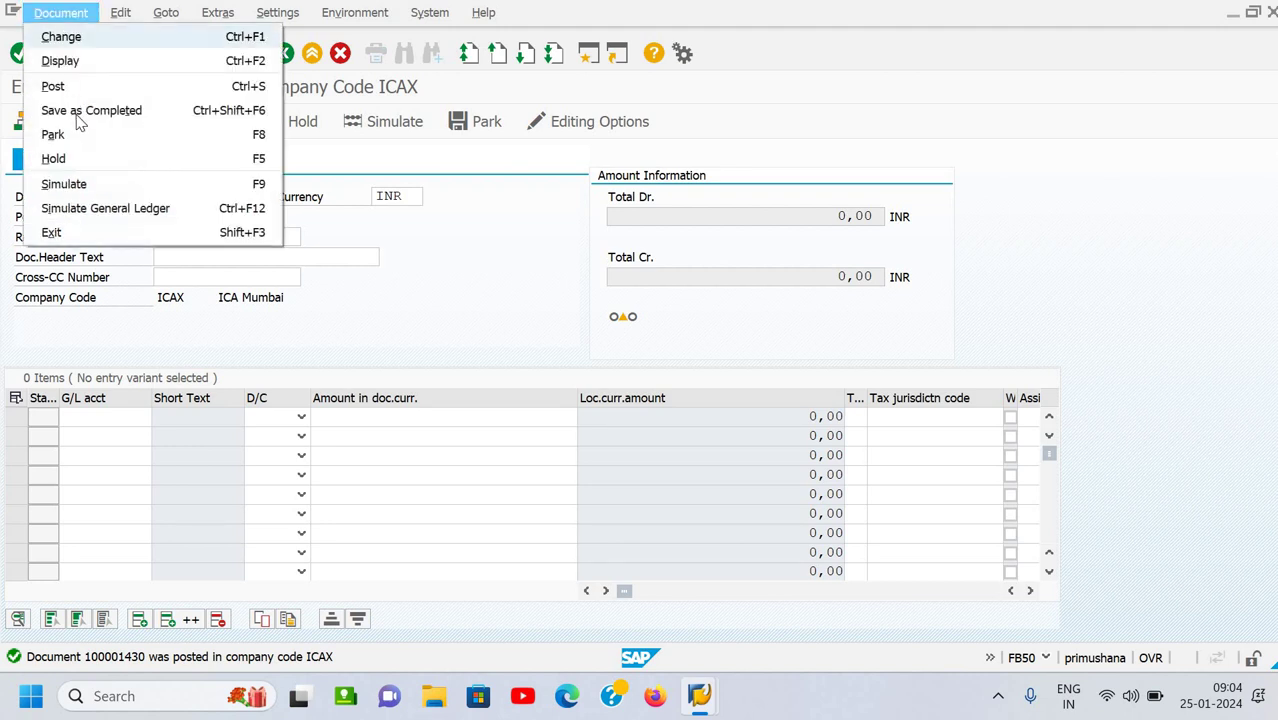
click(62, 64)
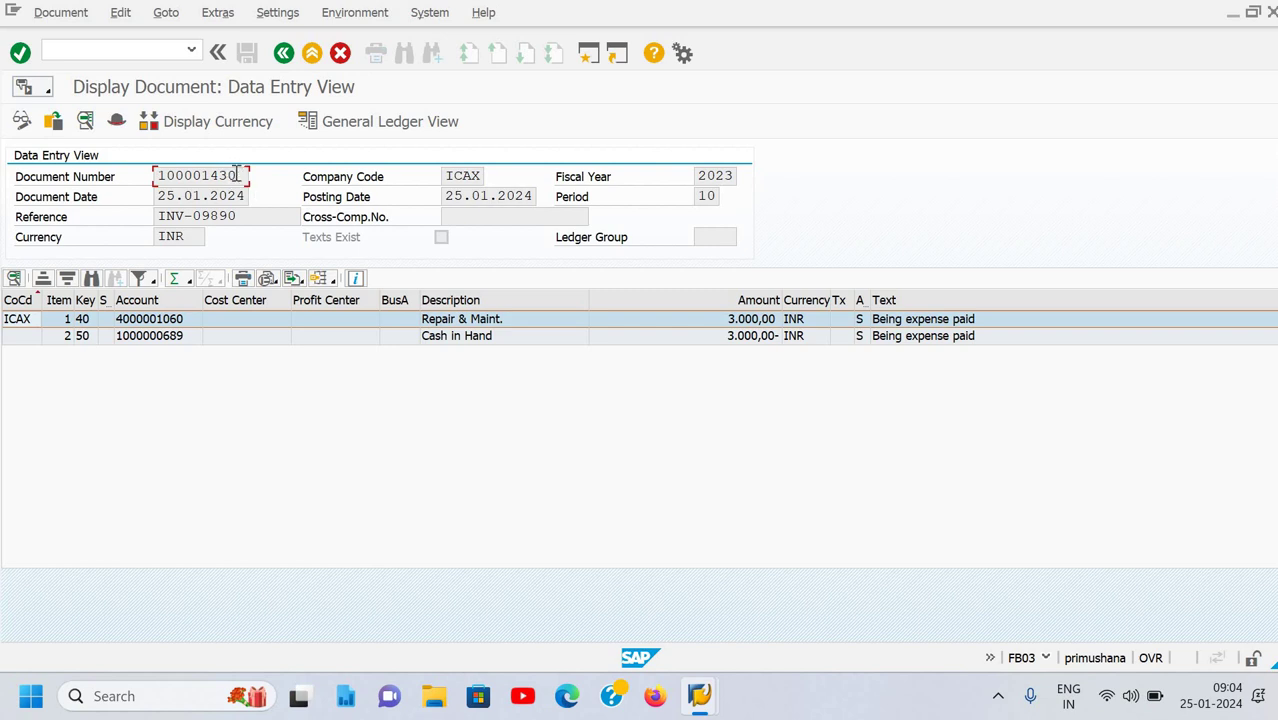
double_click(158, 176)
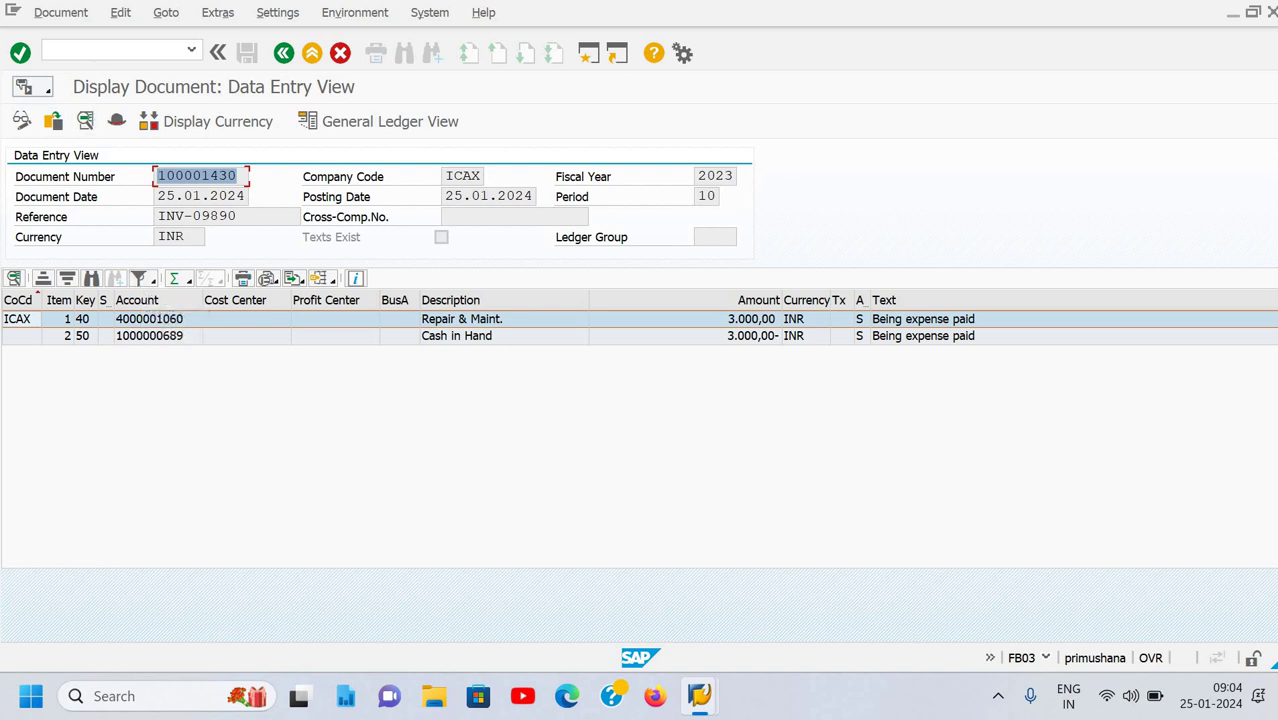
Leave the document display and return to the SAP Easy Access start screen using the command /n
click(91, 55)
text(/n)
key(Return)
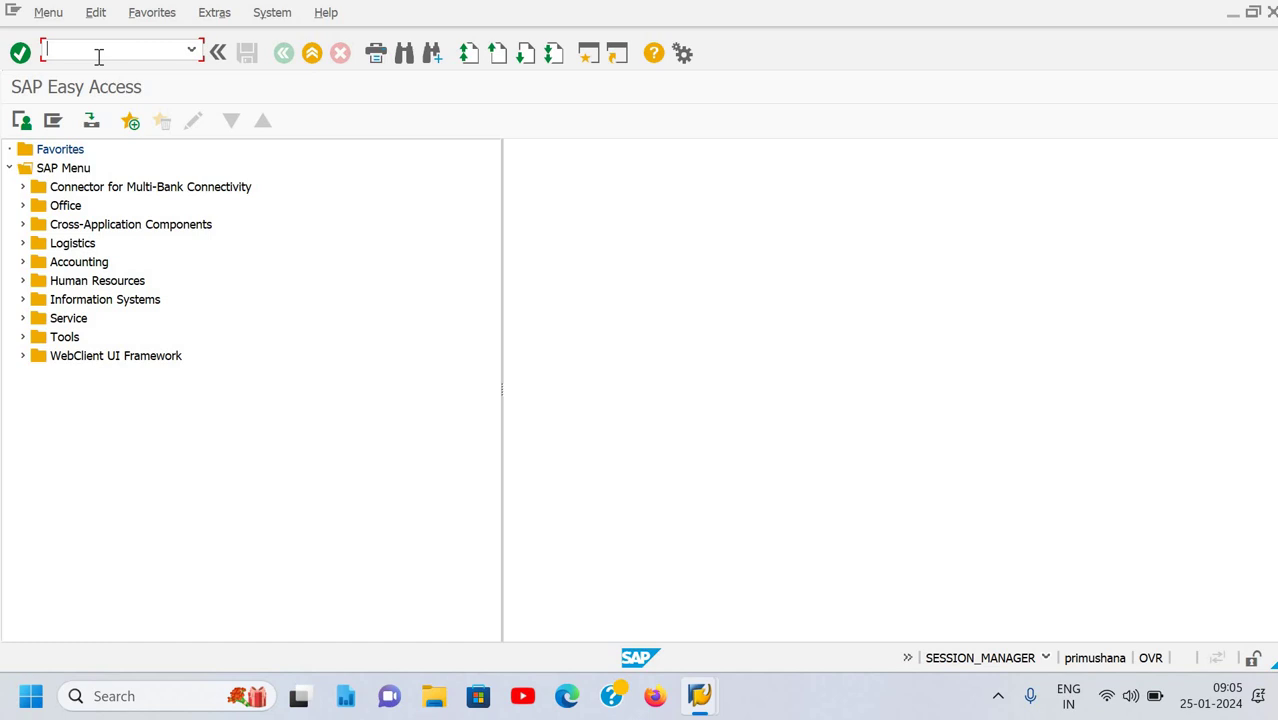
Open F-02 General Posting from the General Ledger Document Entry folder under Accounting, Financial Accounting
click(22, 263)
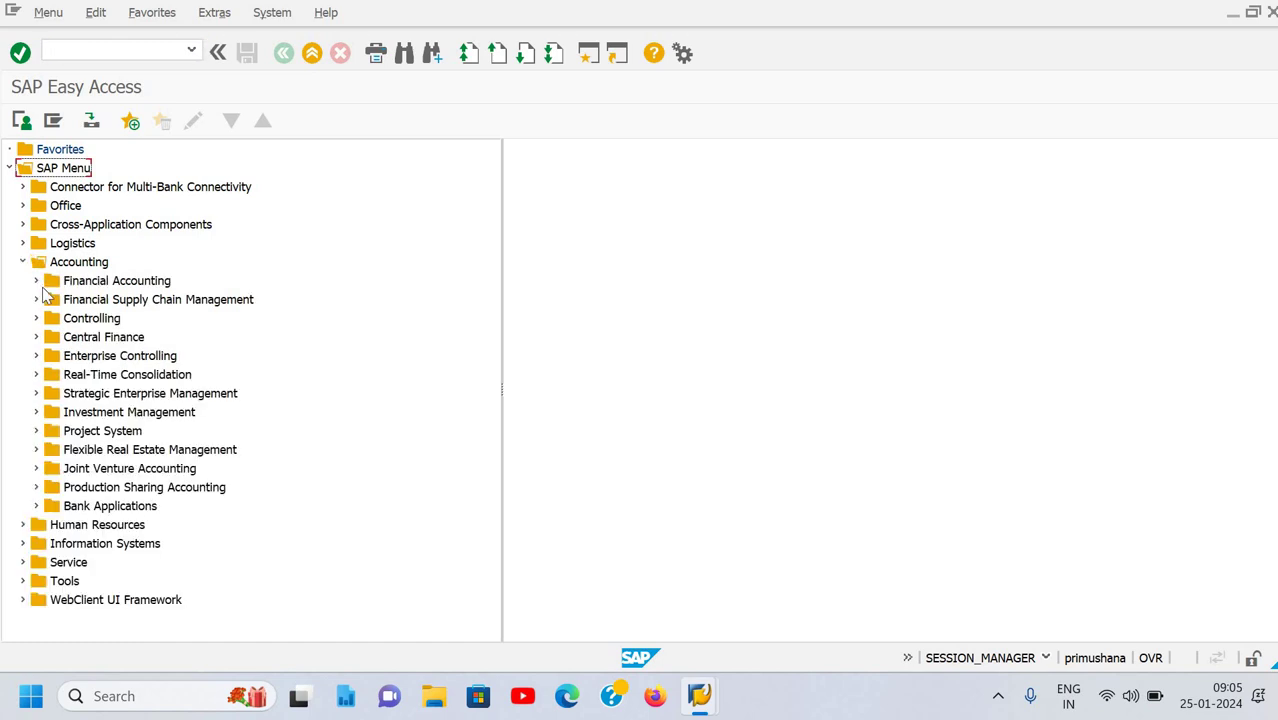
click(36, 283)
click(50, 302)
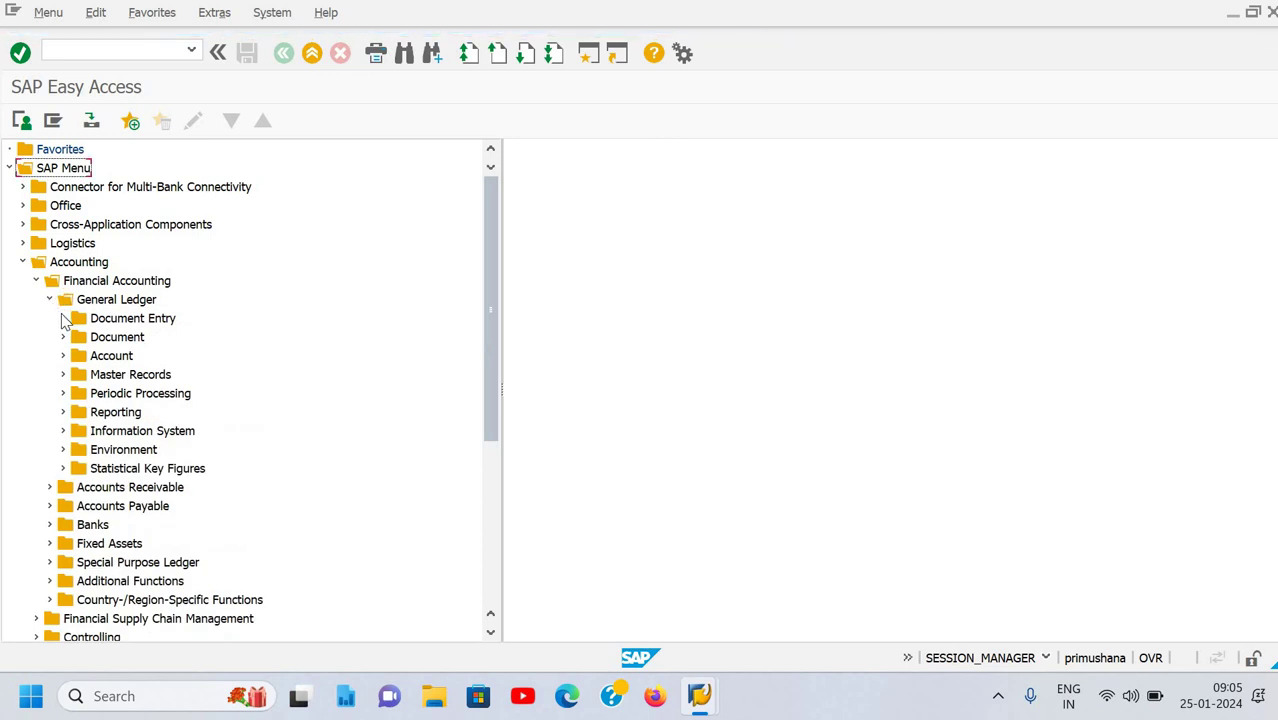
click(63, 318)
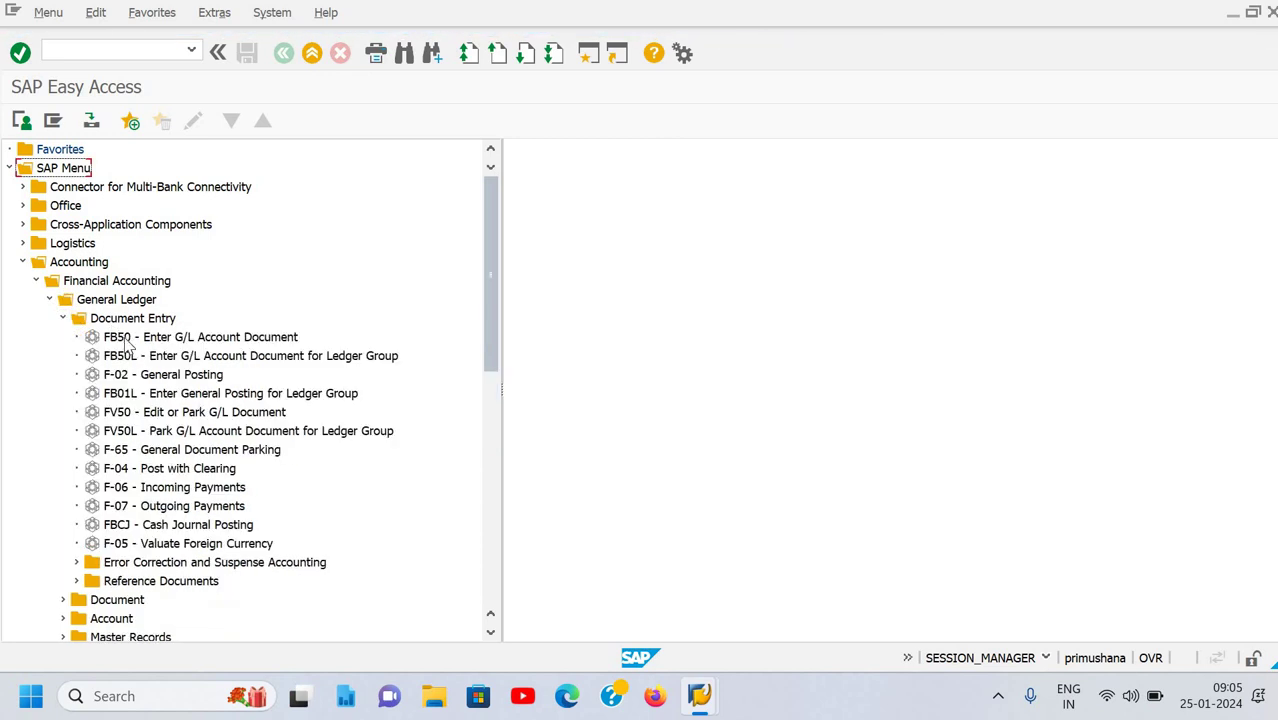
click(190, 338)
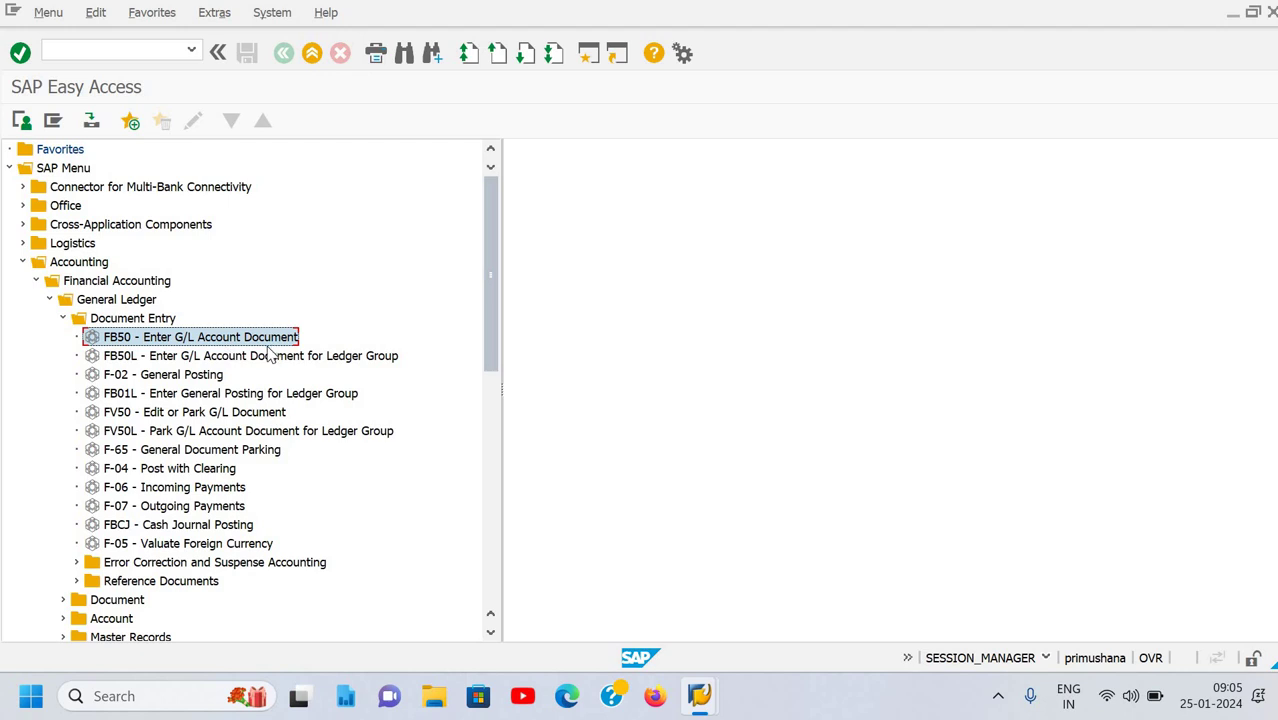
click(113, 379)
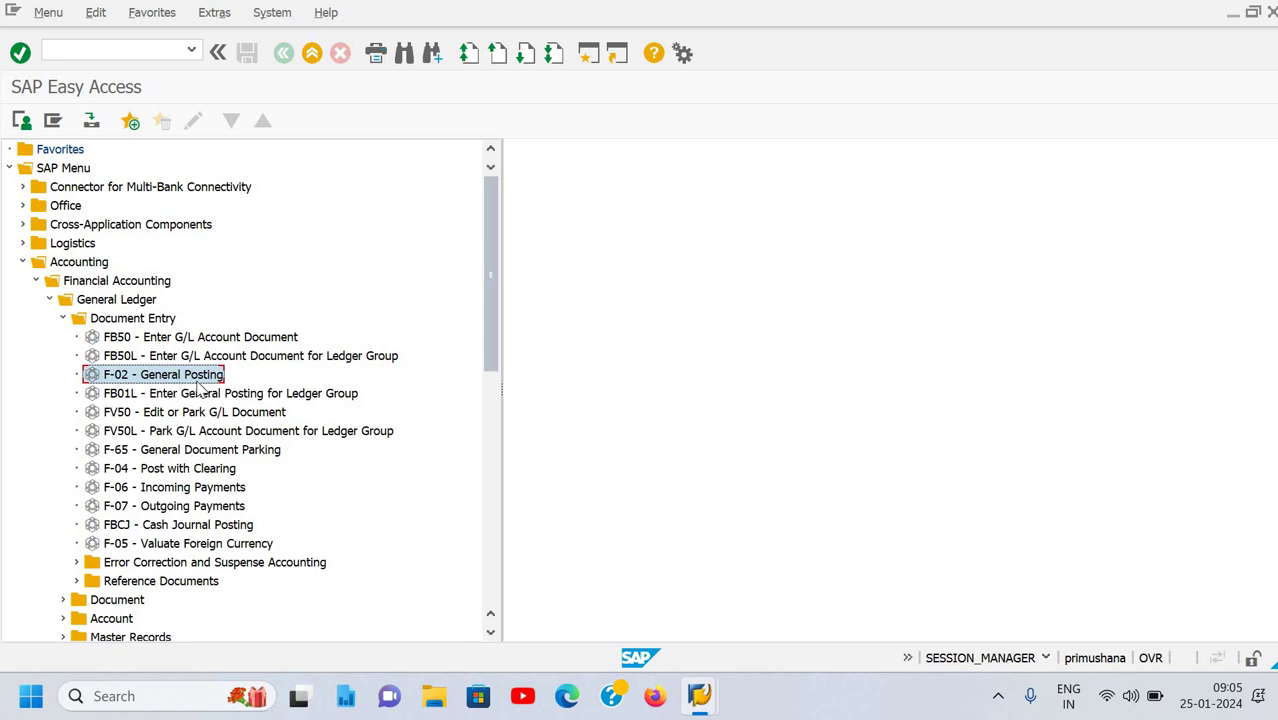
key(Return)
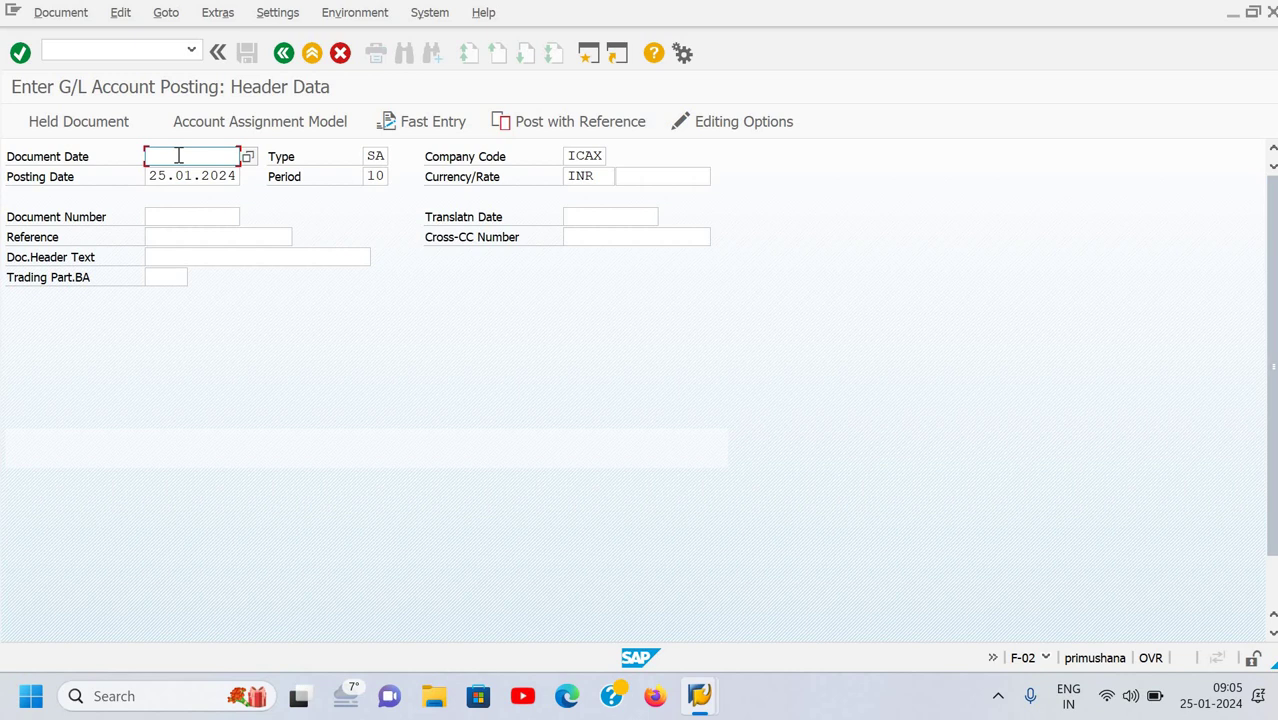
Set the document date to 25.01.2024, browse the available document types and choose SA G/L Document
text(25.01.2024)
key(Tab)
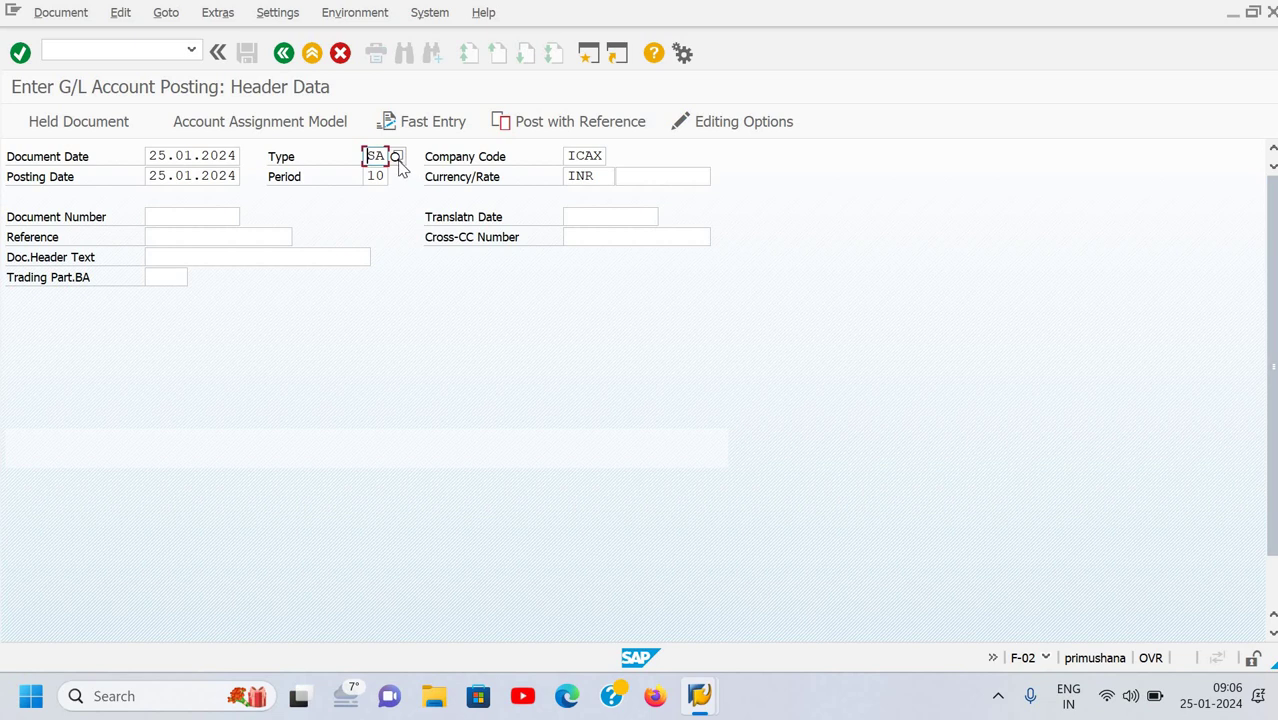
click(398, 159)
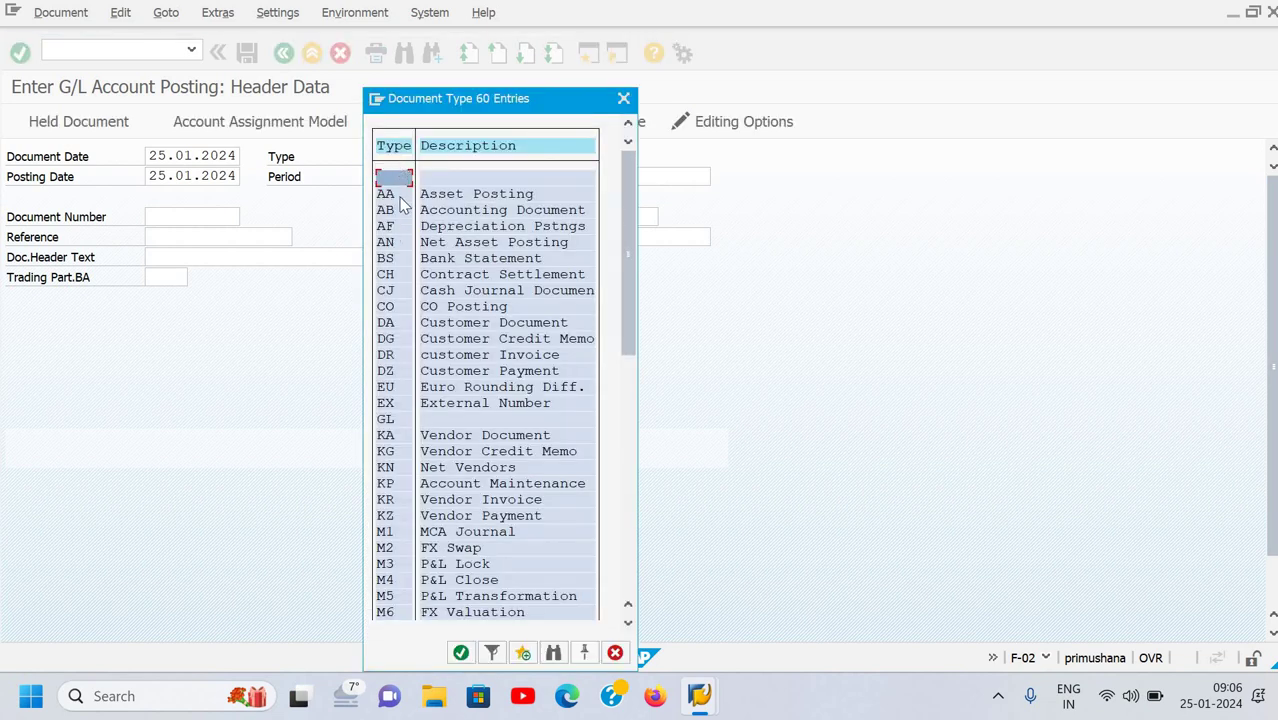
click(499, 198)
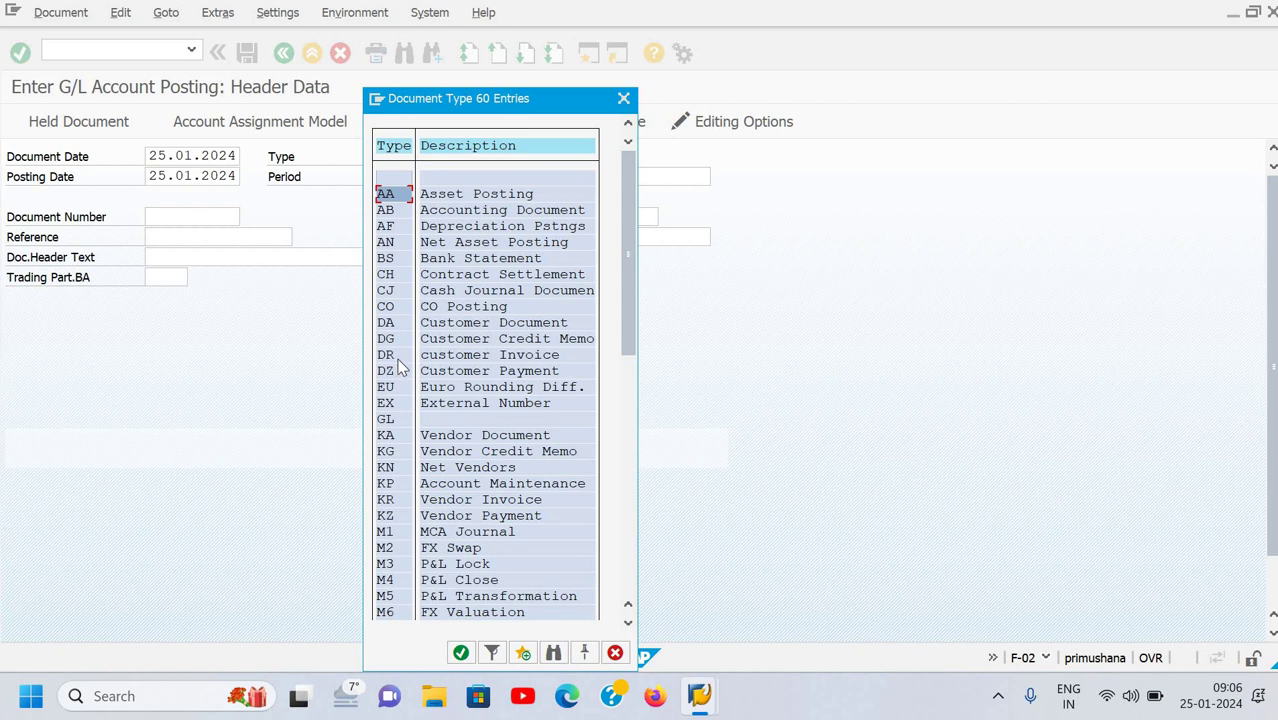
click(473, 361)
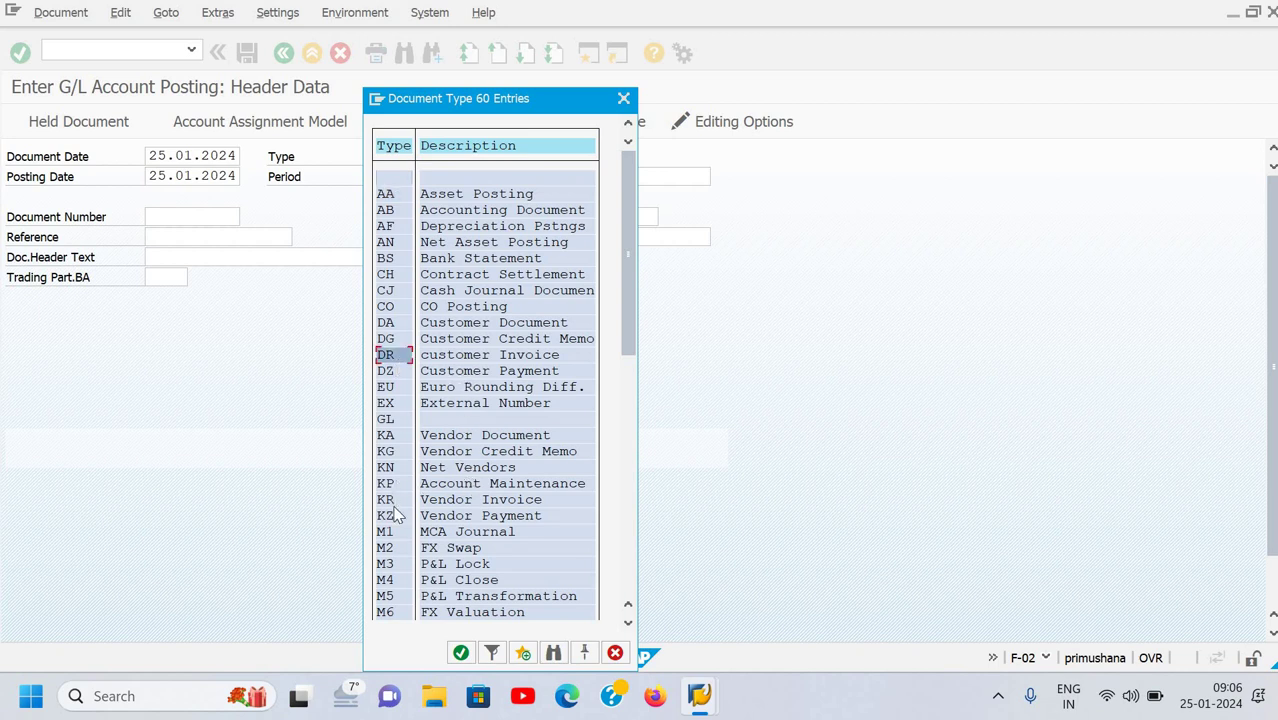
scroll(397, 513, down, 6)
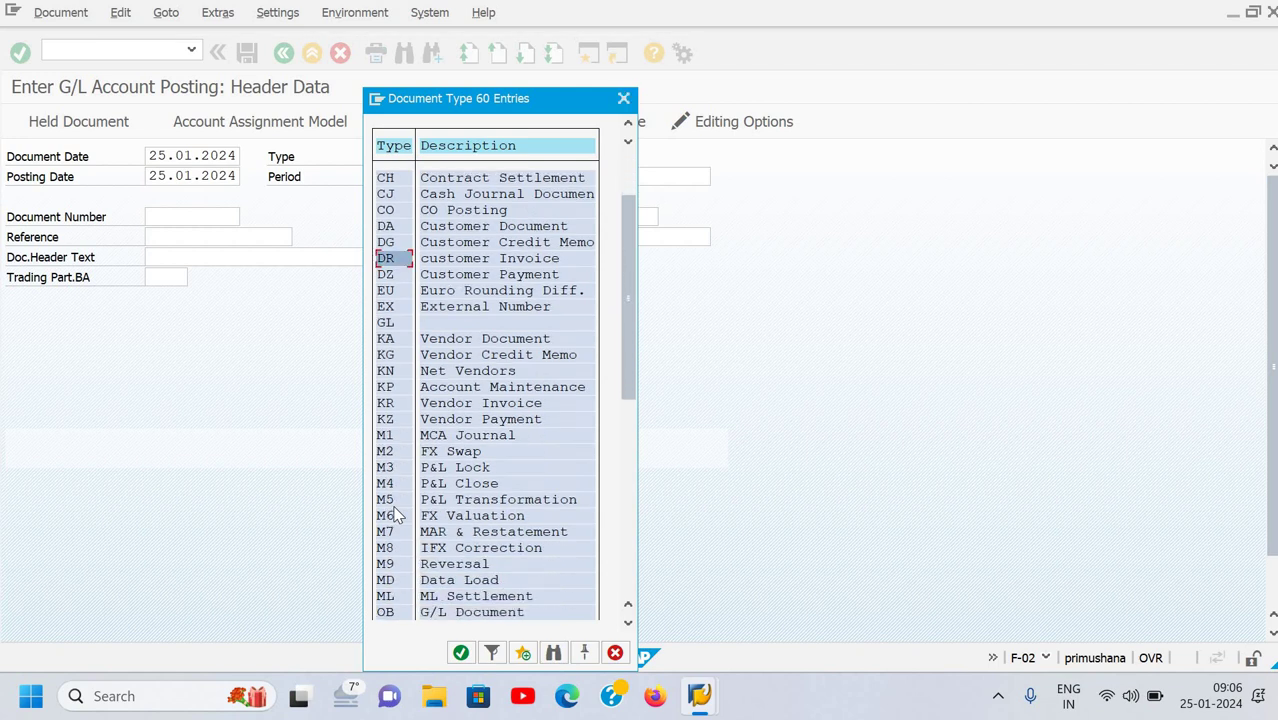
scroll(397, 513, down, 3)
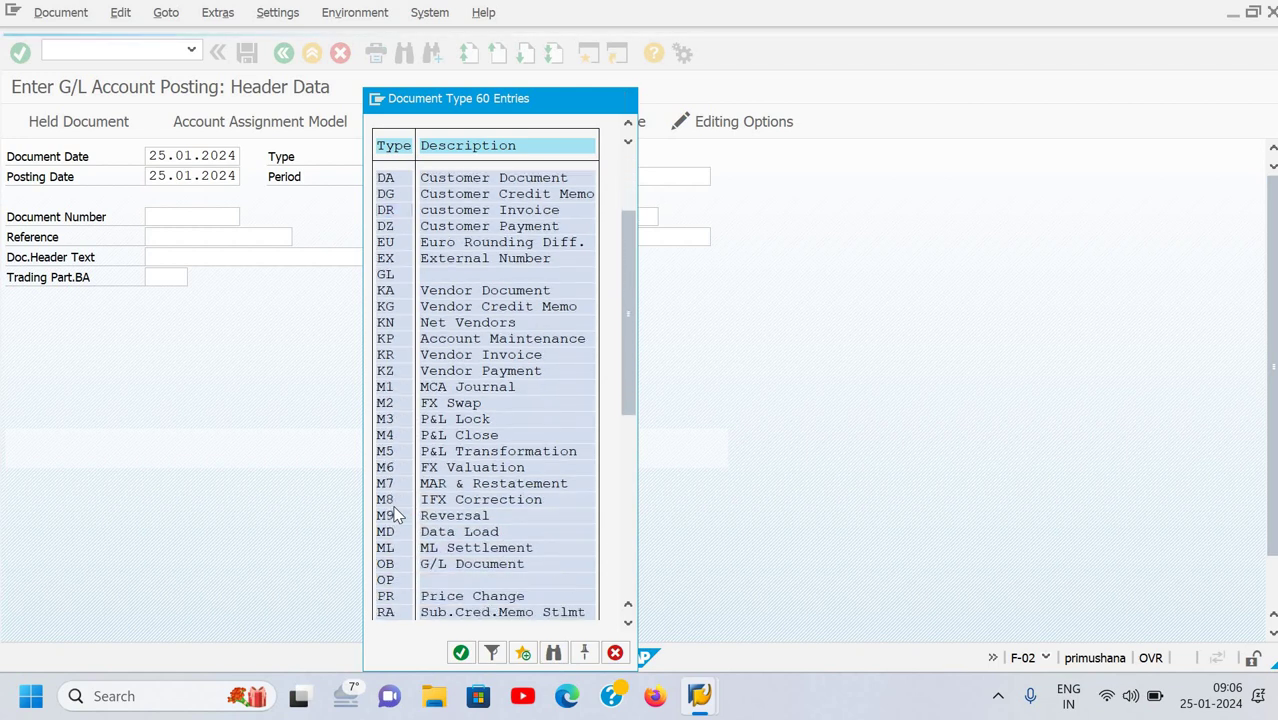
scroll(397, 513, up, 2)
scroll(397, 513, up, 1)
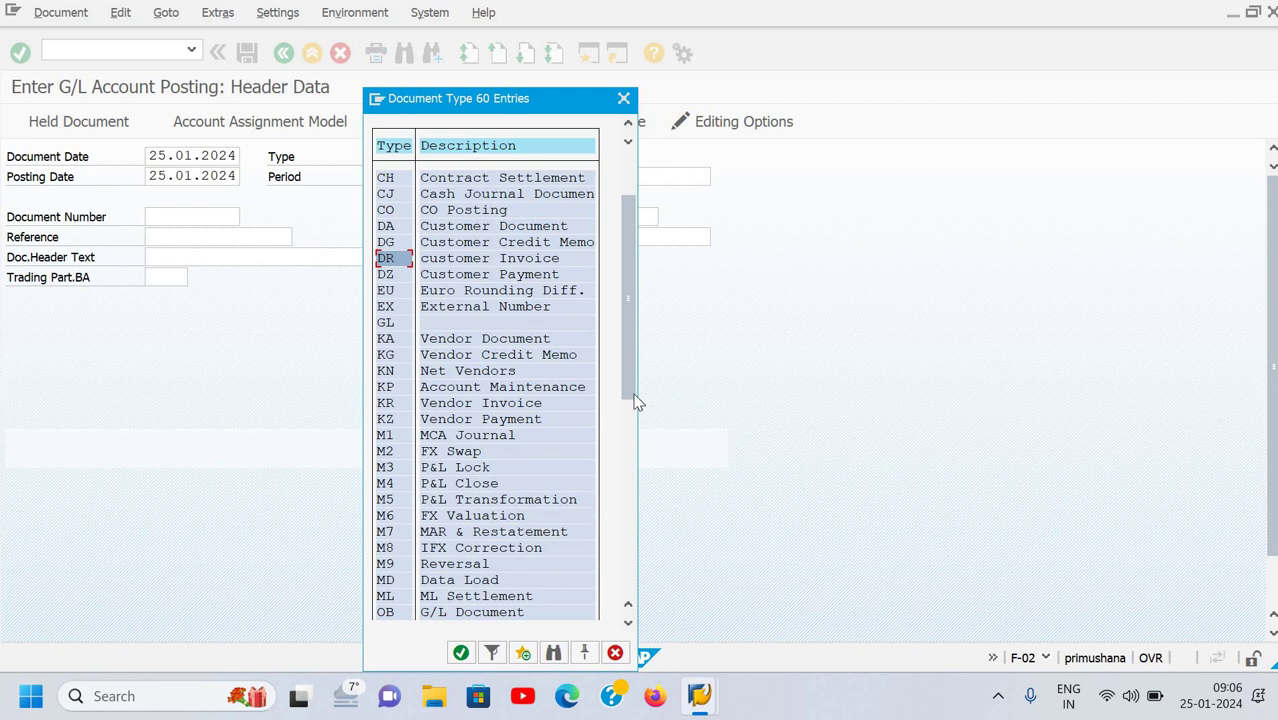
scroll(447, 447, up, 2)
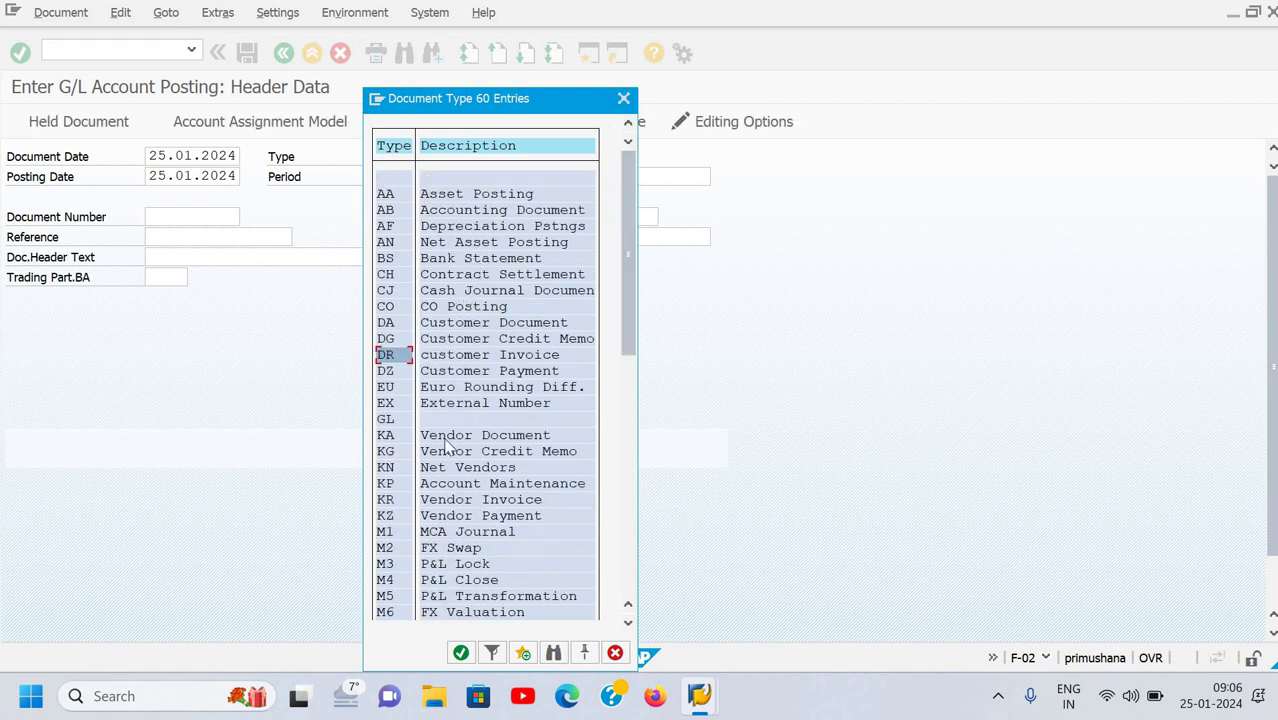
scroll(427, 528, down, 1)
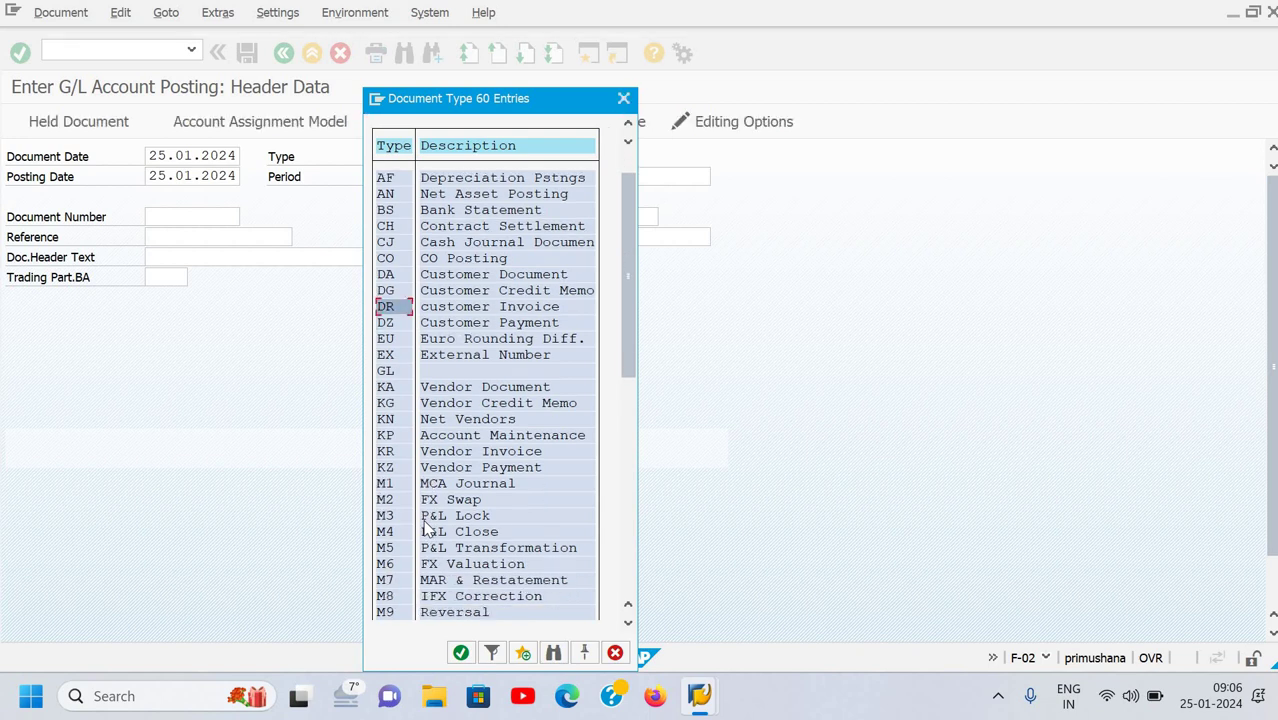
scroll(427, 528, down, 4)
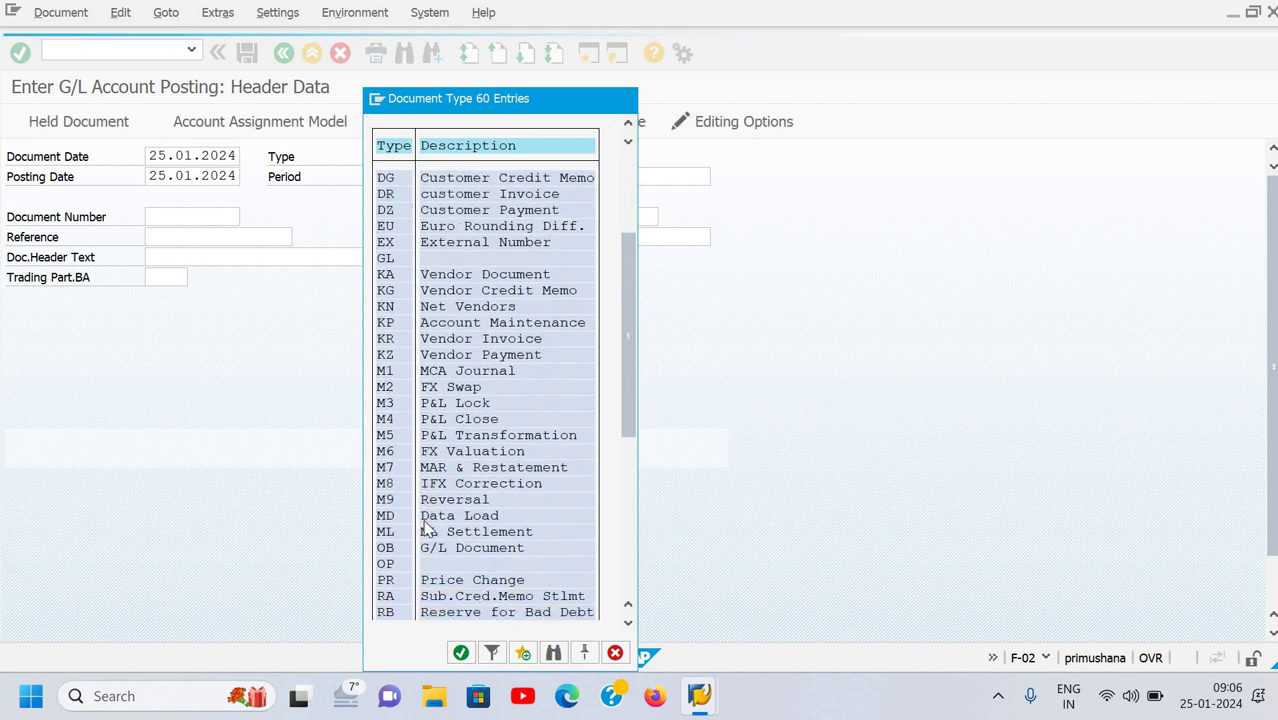
scroll(427, 528, down, 4)
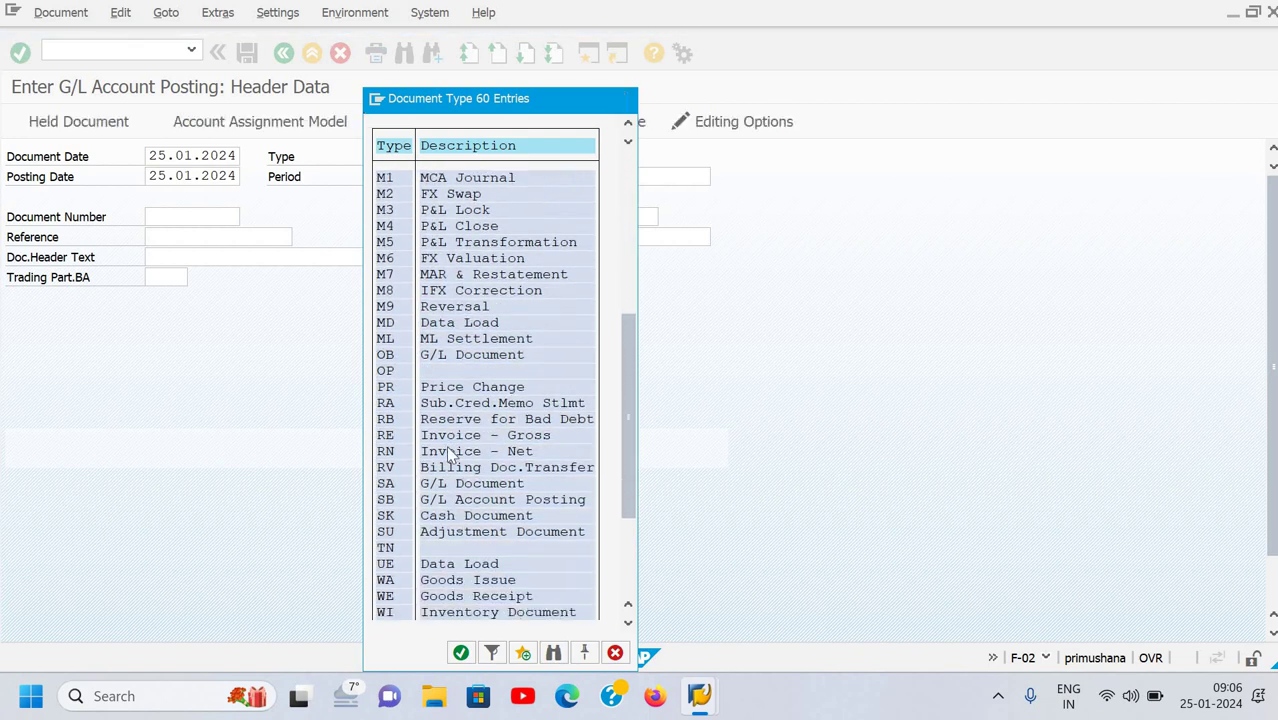
double_click(450, 470)
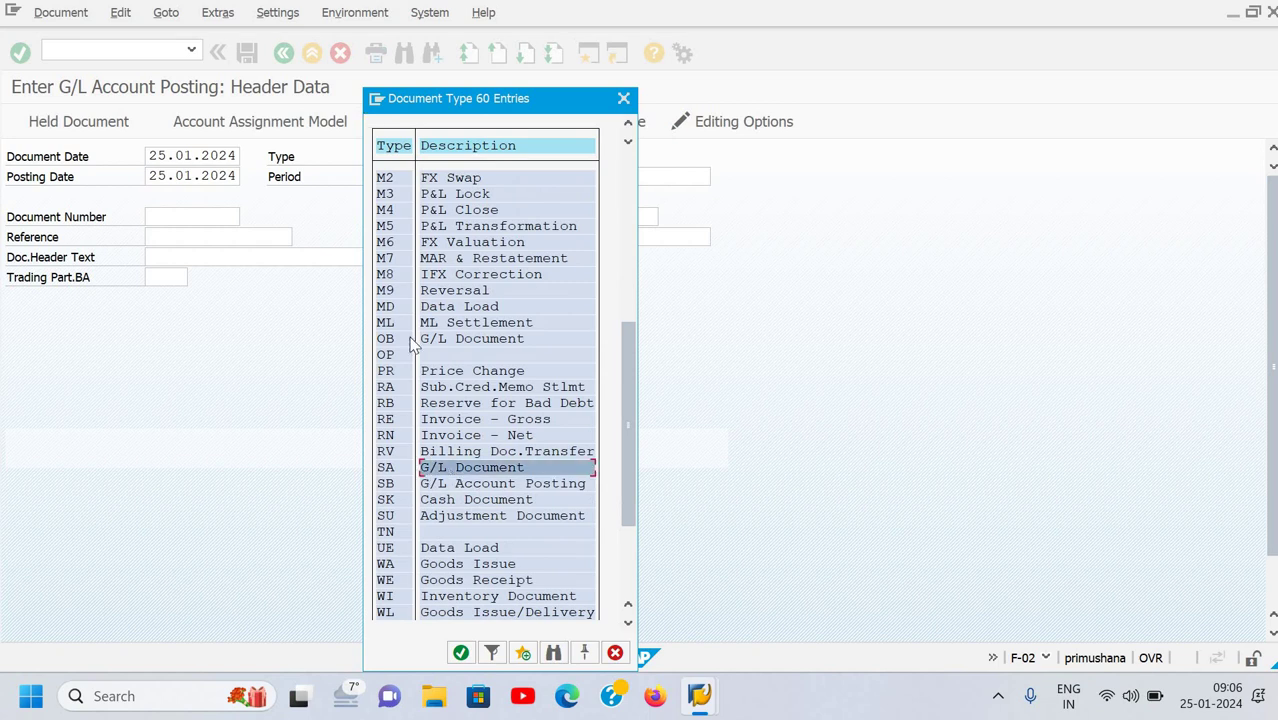
key(Tab)
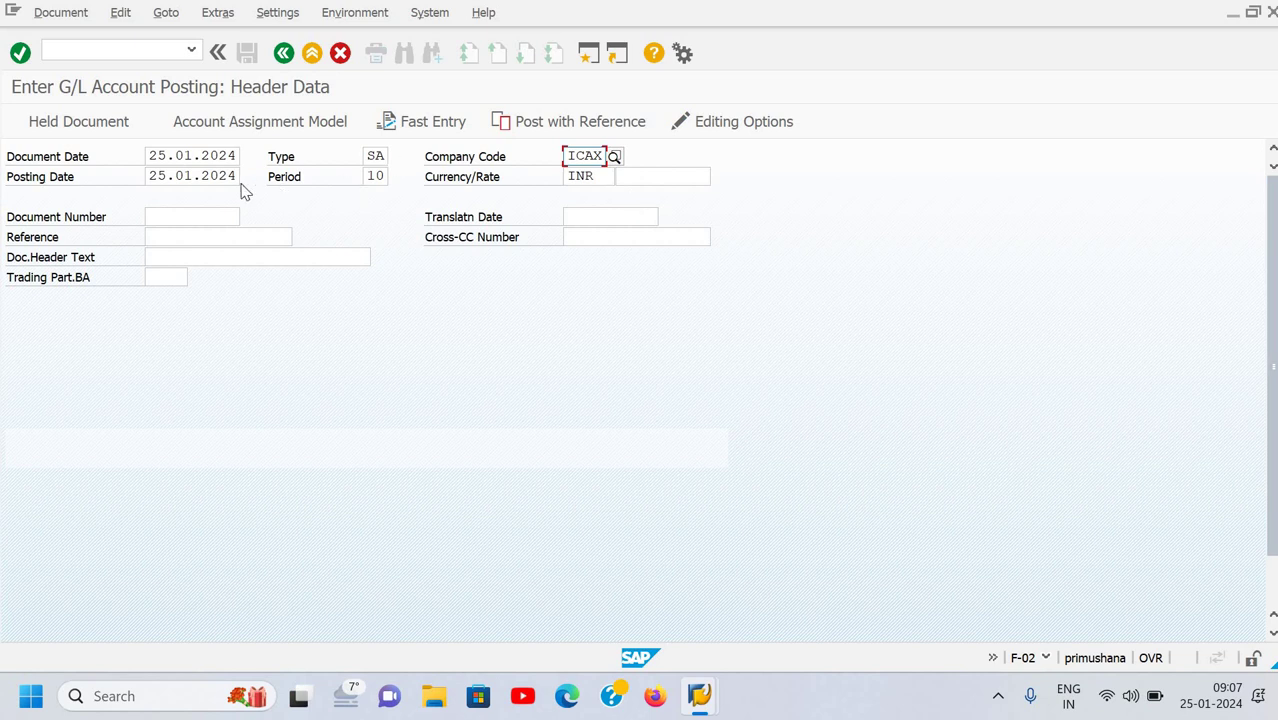
click(386, 178)
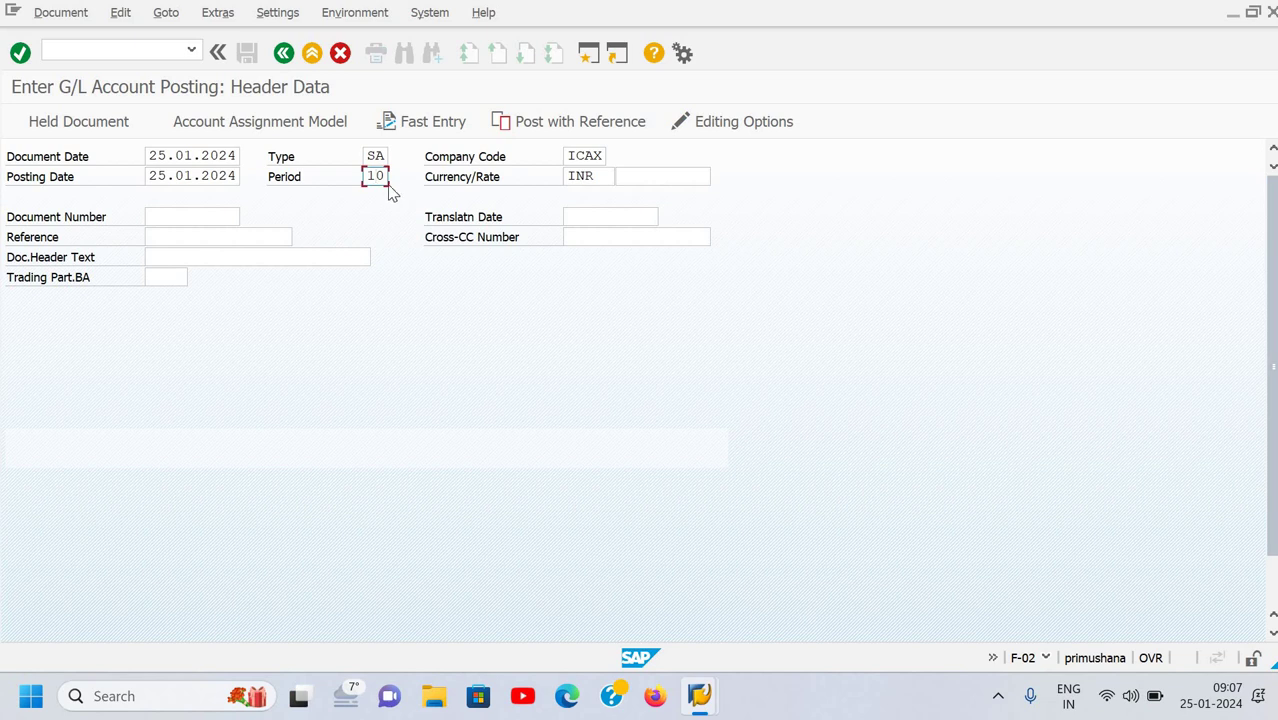
click(588, 177)
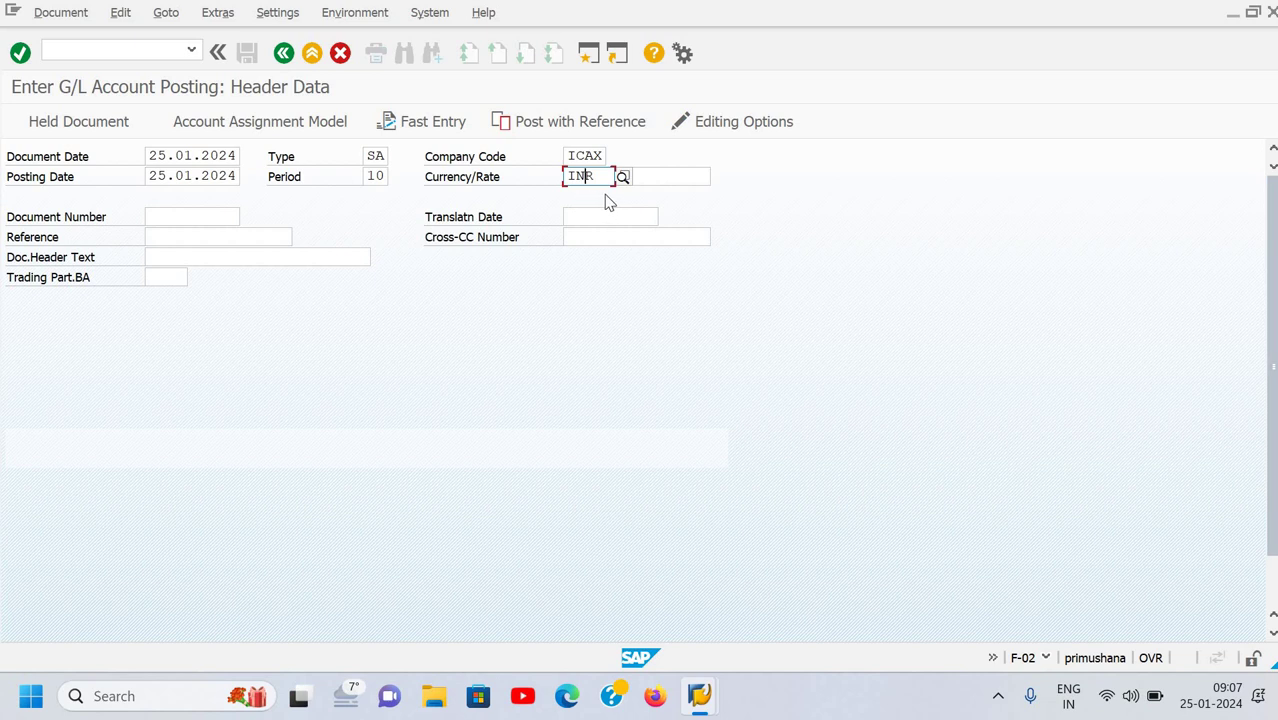
click(200, 222)
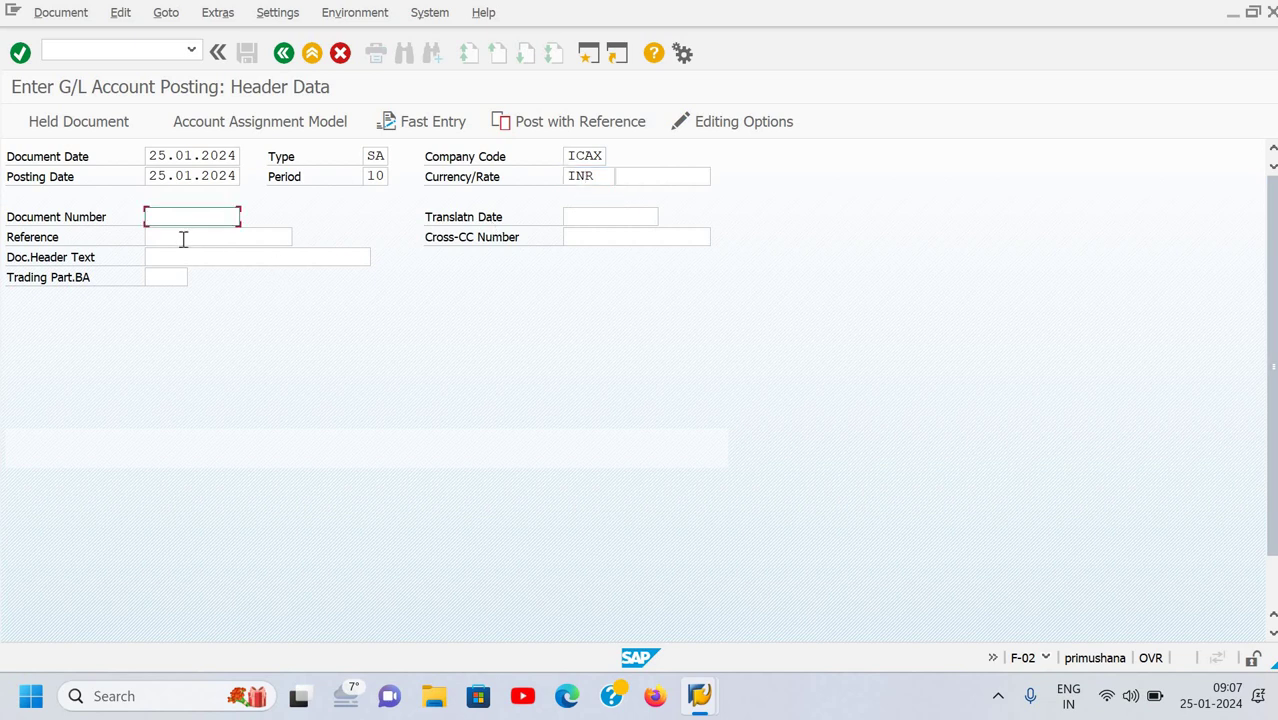
Set the posting's reference to inv-2342 and its document header text to Expense payment
click(183, 237)
text(i)
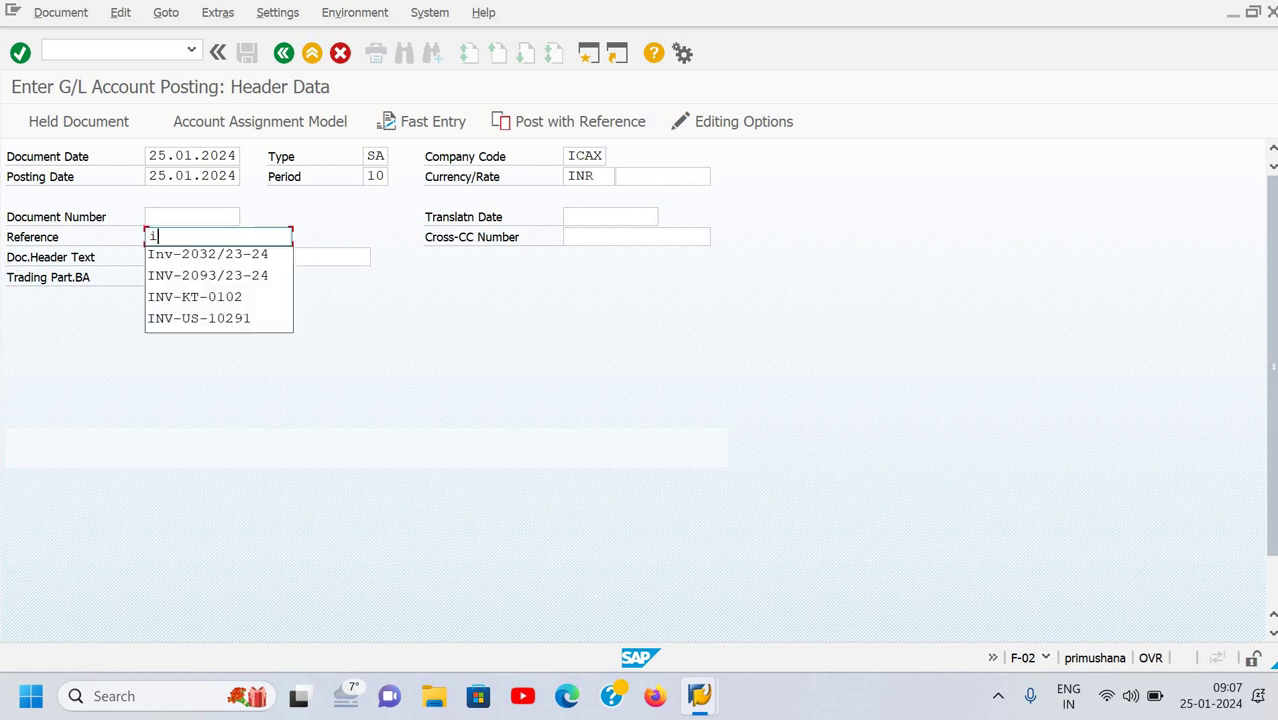
text(nv-2342)
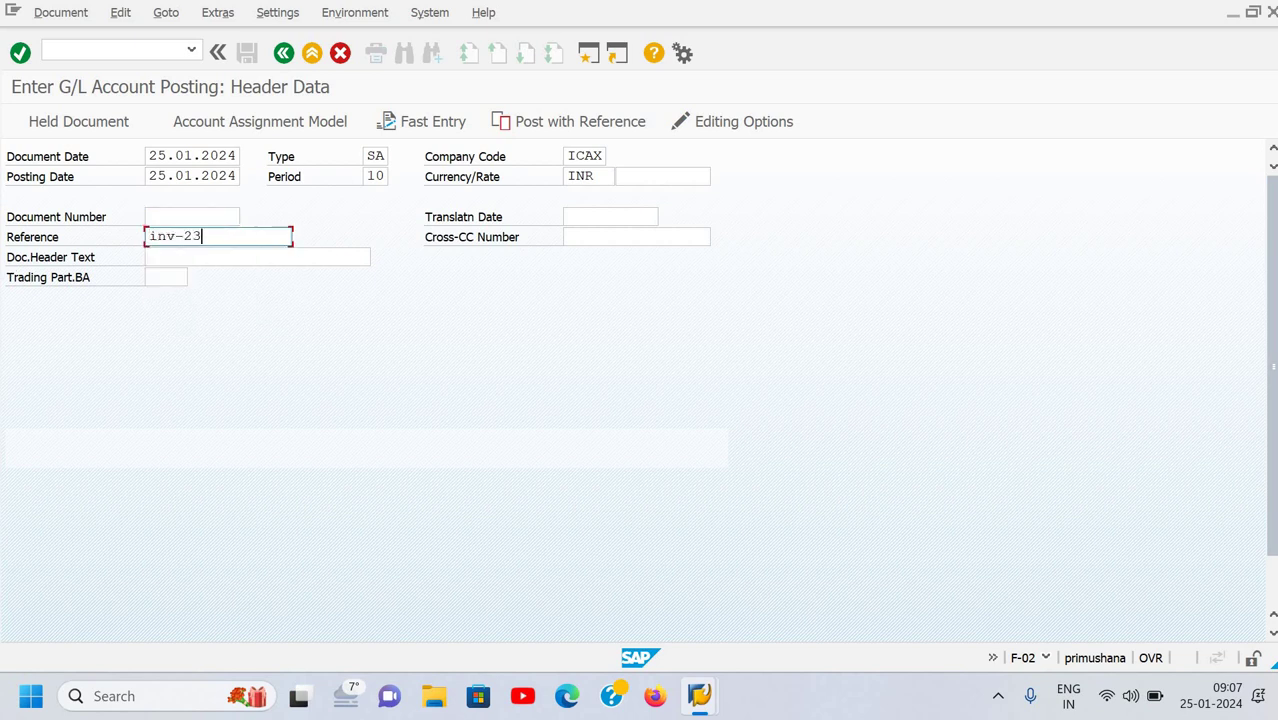
key(Tab)
key(Tab)
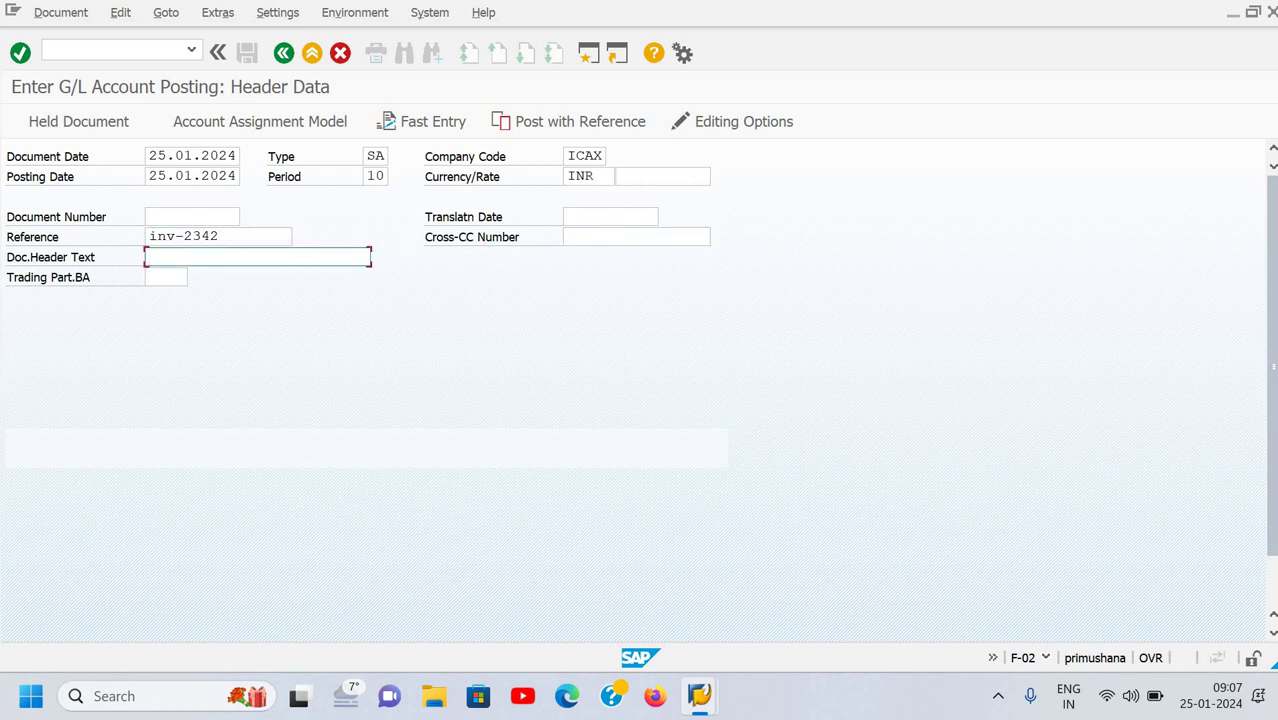
text(E)
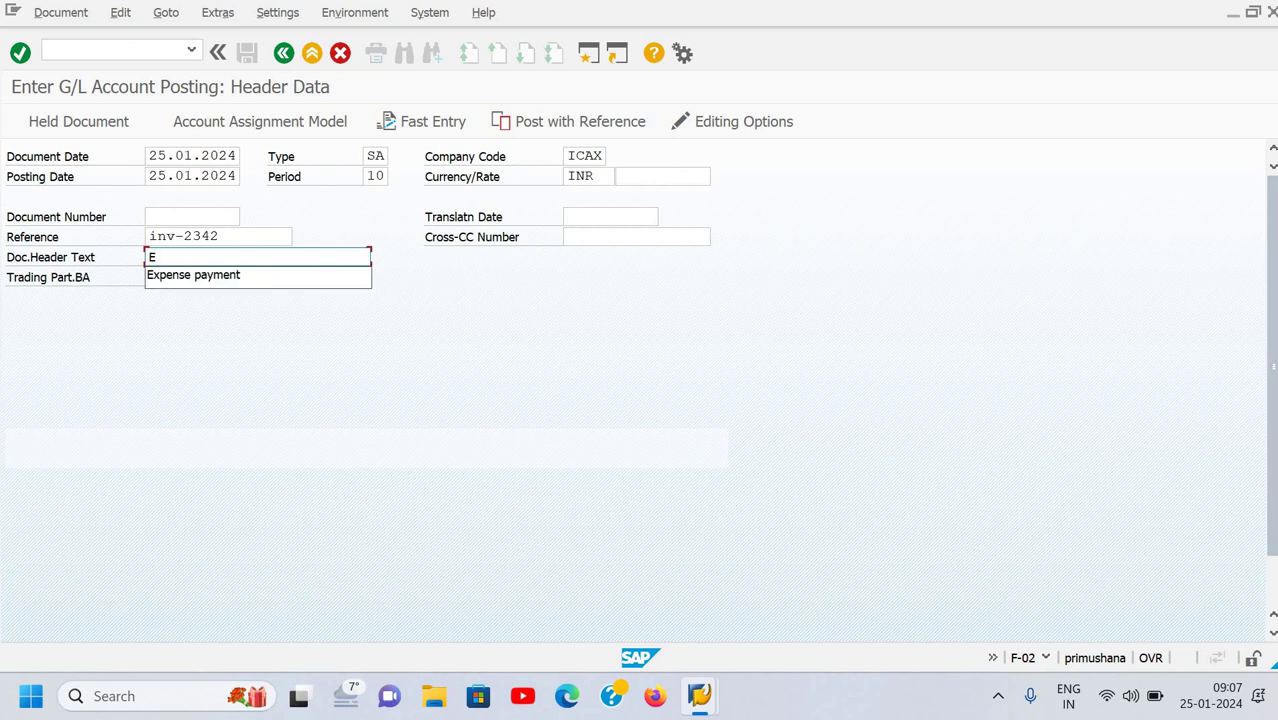
key(Down)
key(Return)
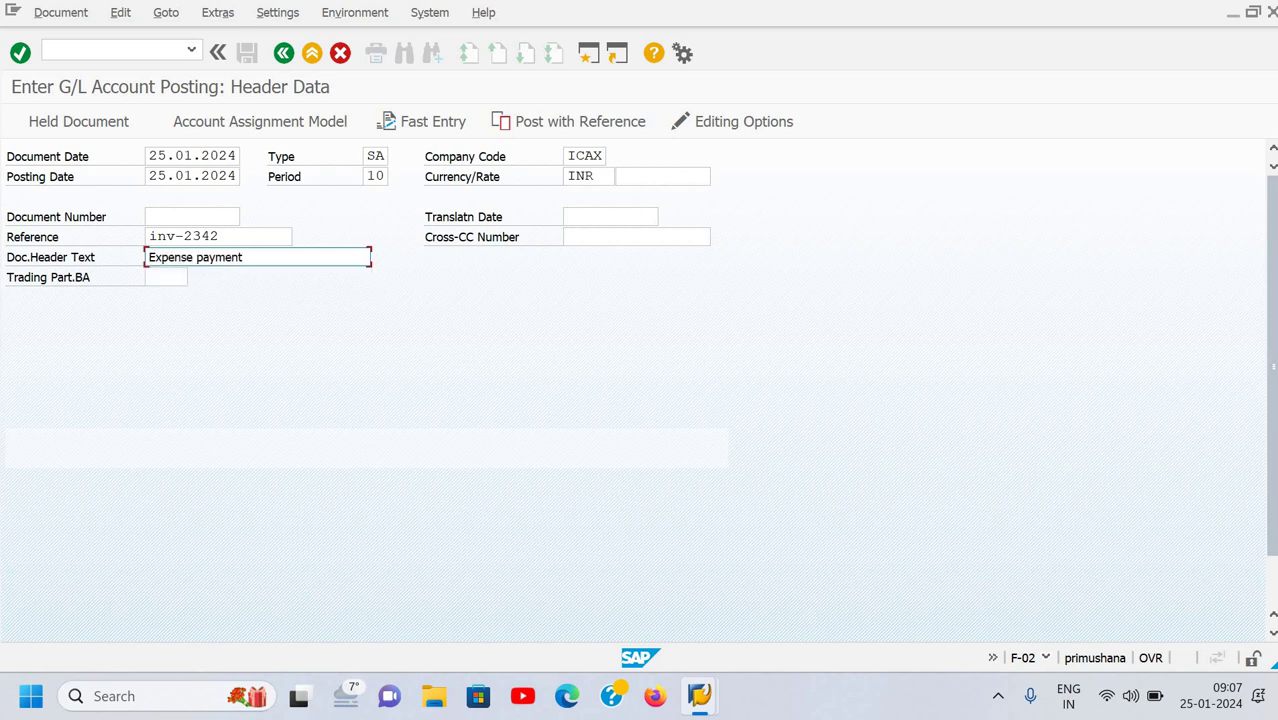
Select Stationary Expenses as the first line item's G/L account, looking it up with the keyword deep
key(Tab)
key(Tab)
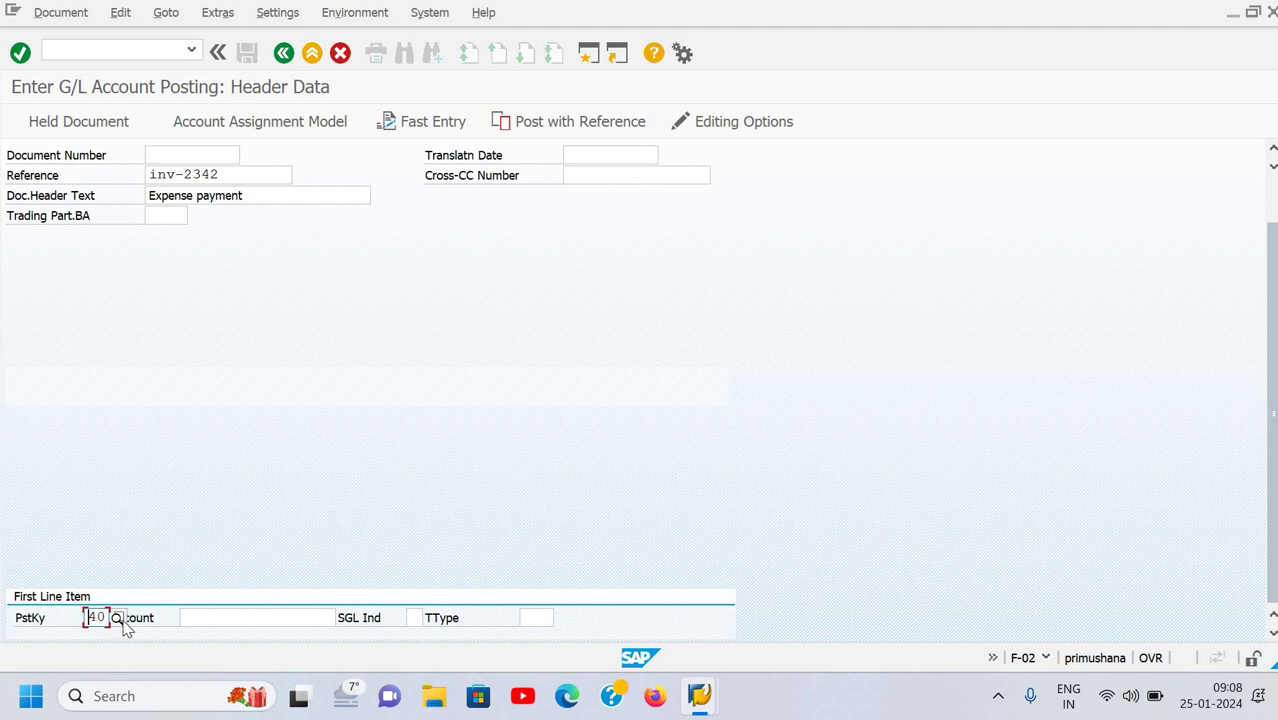
click(217, 619)
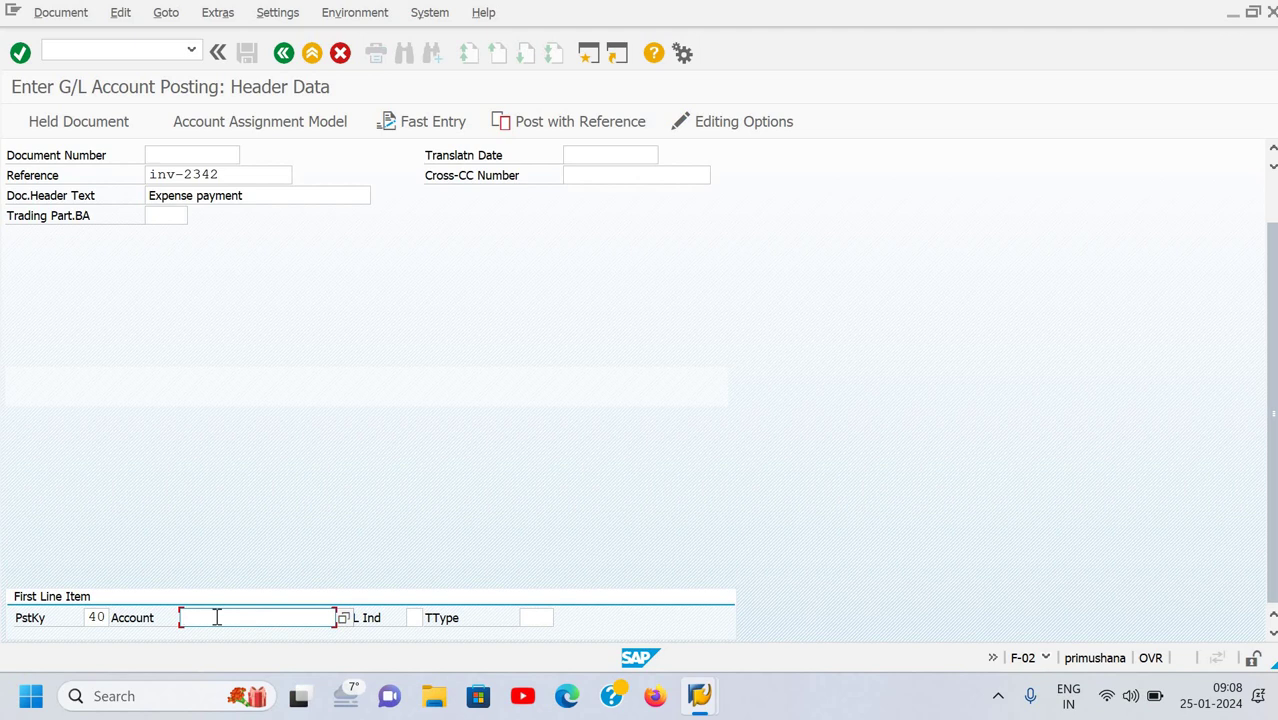
key(F4)
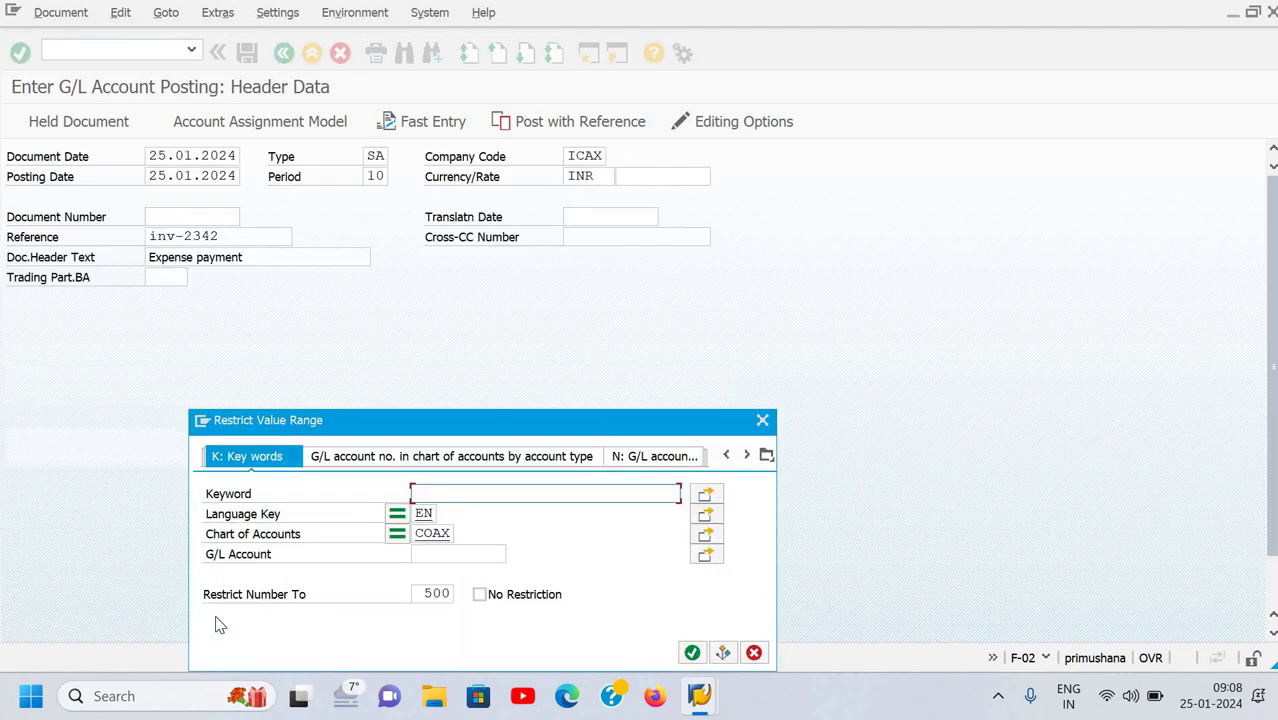
text(deep)
key(Return)
key(Down)
key(Down)
key(Down)
key(Down)
key(Down)
key(Down)
key(Down)
key(Down)
key(Down)
key(Down)
key(Down)
key(Down)
key(Down)
key(Down)
key(Down)
key(Down)
key(Down)
key(Down)
key(Down)
key(Down)
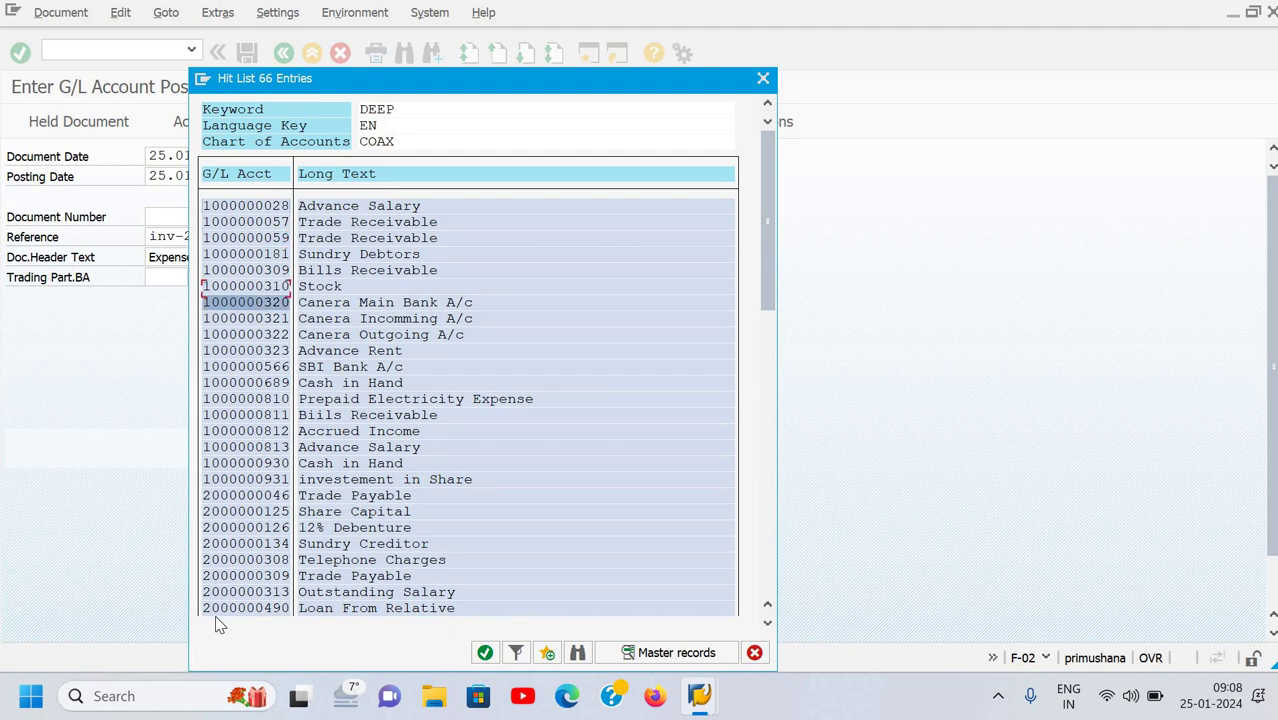
key(Down)
key(Down)
key(Down)
key(Down)
key(Down)
key(Down)
key(Down)
key(Down)
key(Down)
key(Down)
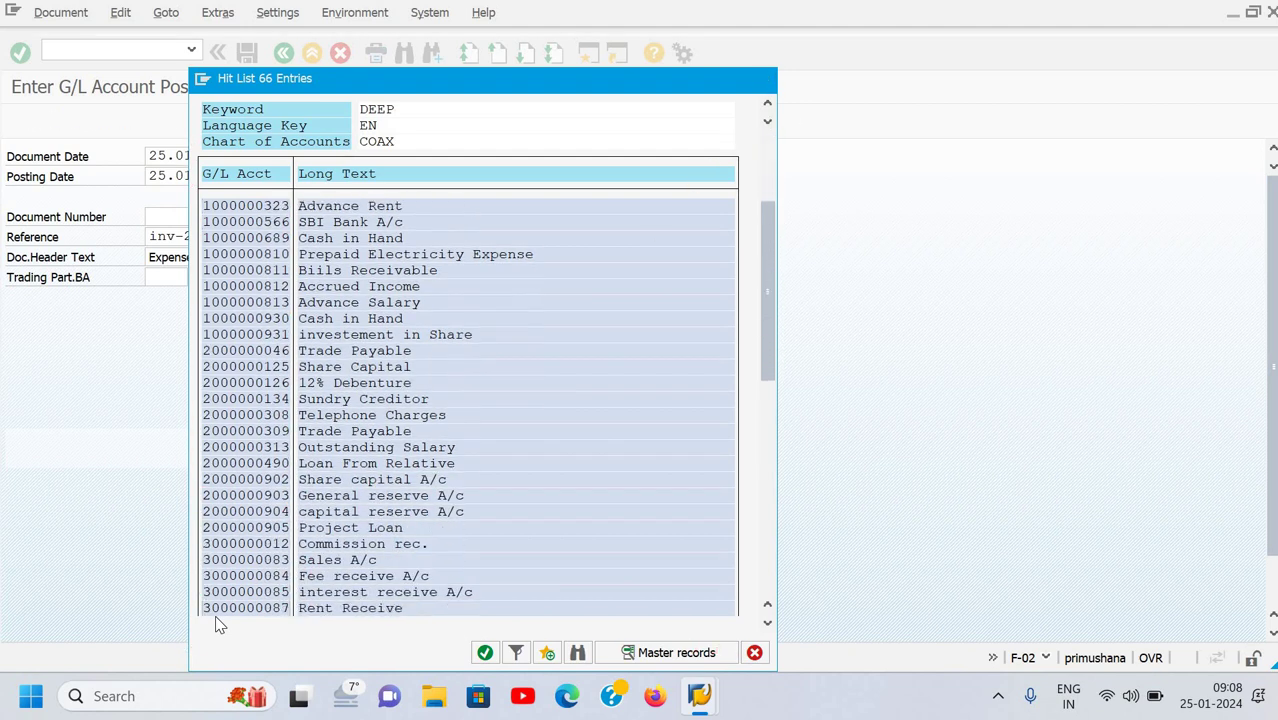
key(Down)
key(Down)
key(Down)
key(Down)
key(Down)
key(Down)
key(Down)
key(Down)
key(Down)
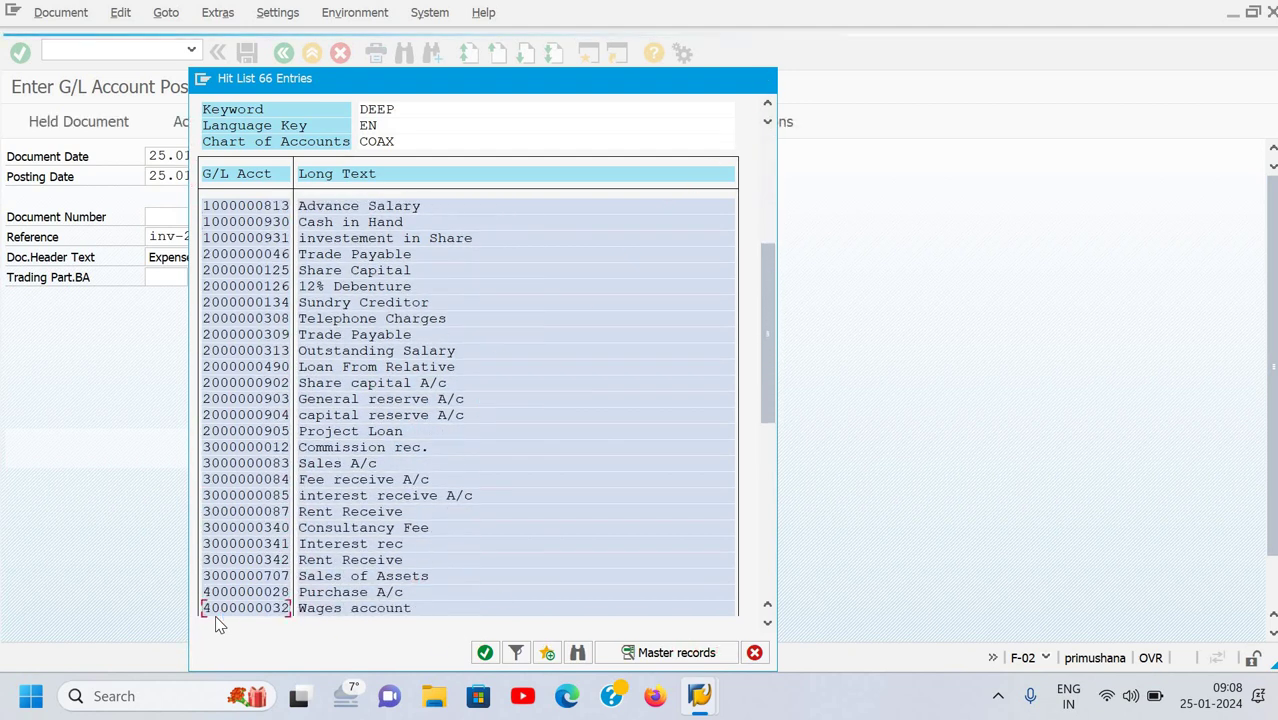
key(Down)
key(Down)
key(Down)
key(Down)
key(Down)
key(Down)
key(Down)
key(Down)
key(Down)
key(Down)
key(Down)
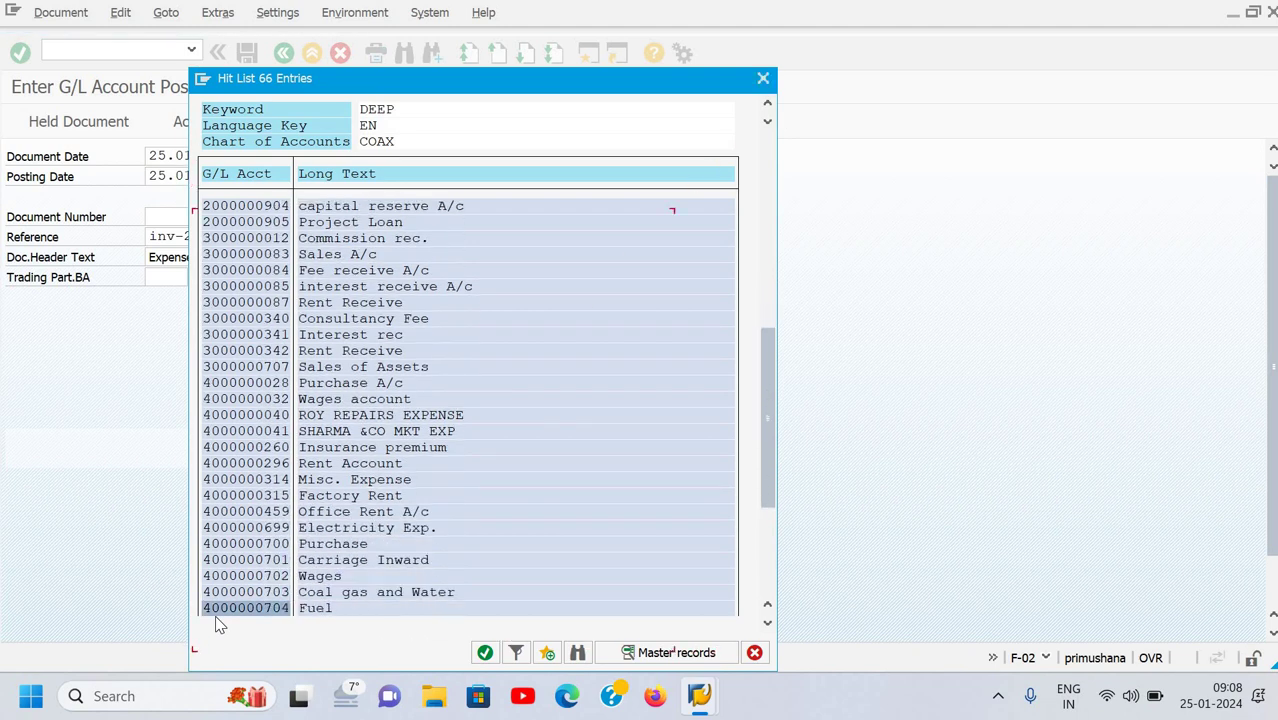
key(Up)
key(Up)
key(Up)
key(Up)
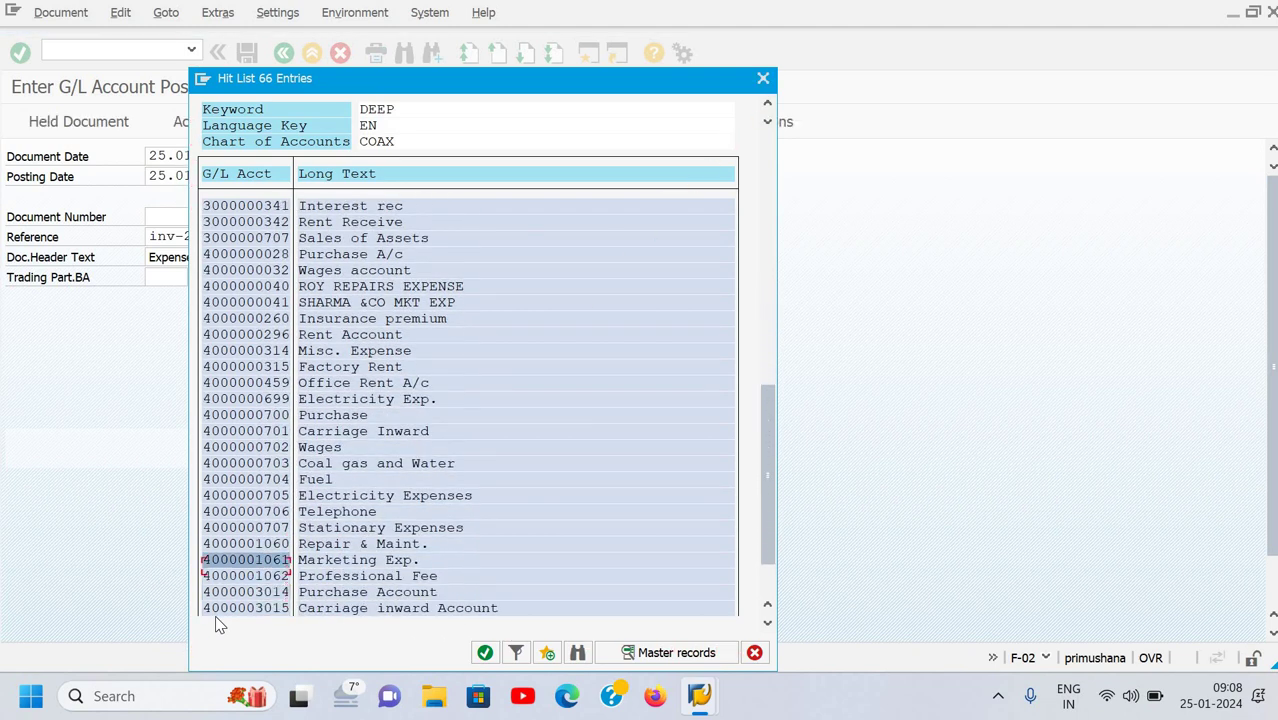
key(Return)
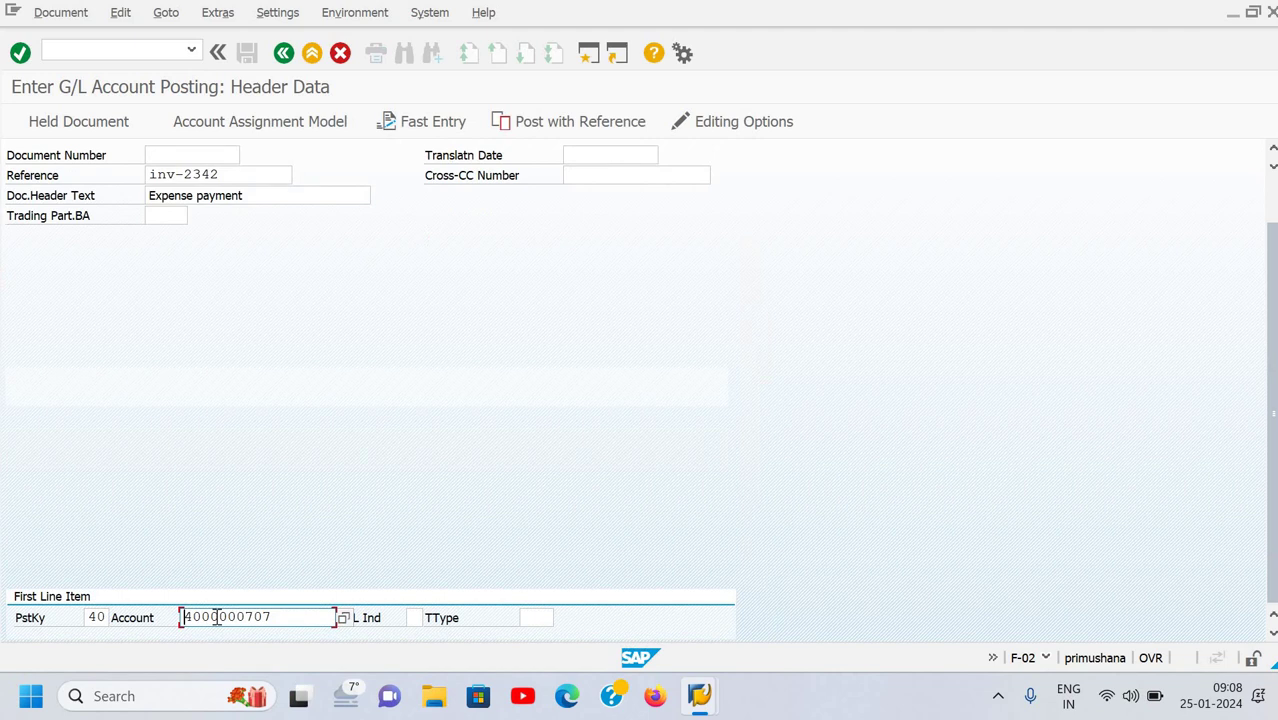
Continue to the Stationary Expenses debit item and set its amount to 4000 INR
key(Tab)
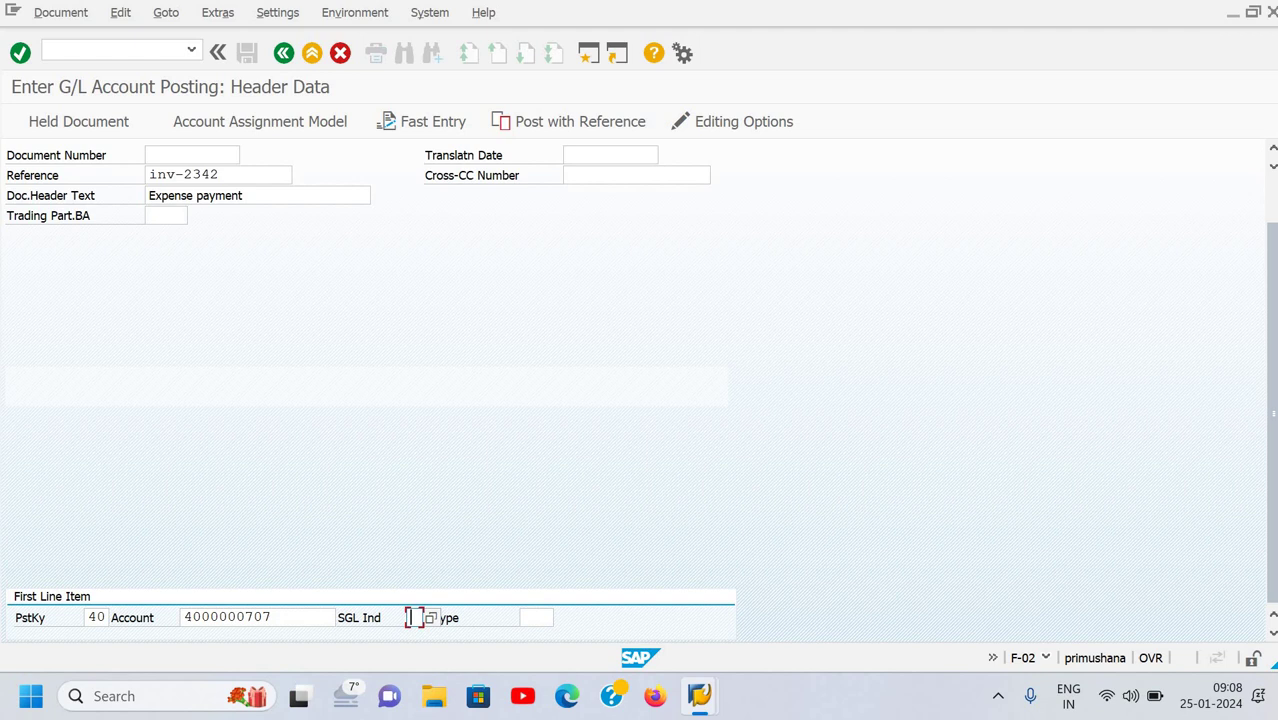
key(Tab)
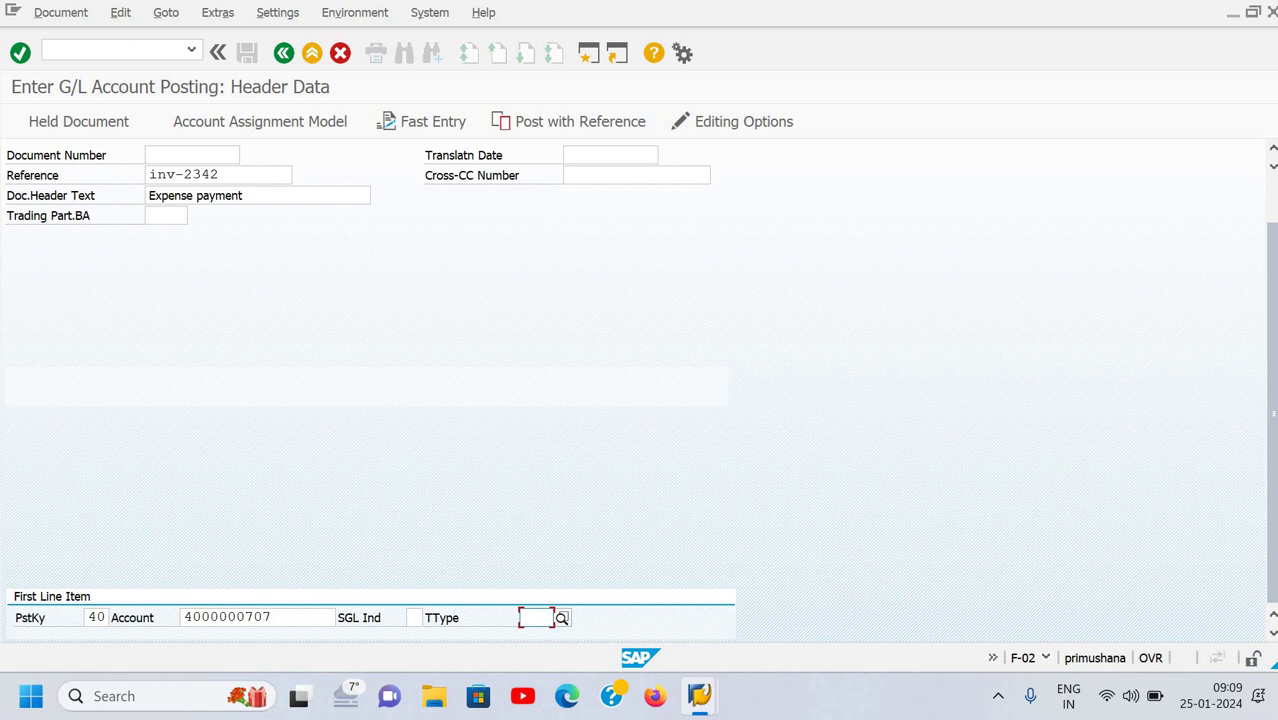
key(Return)
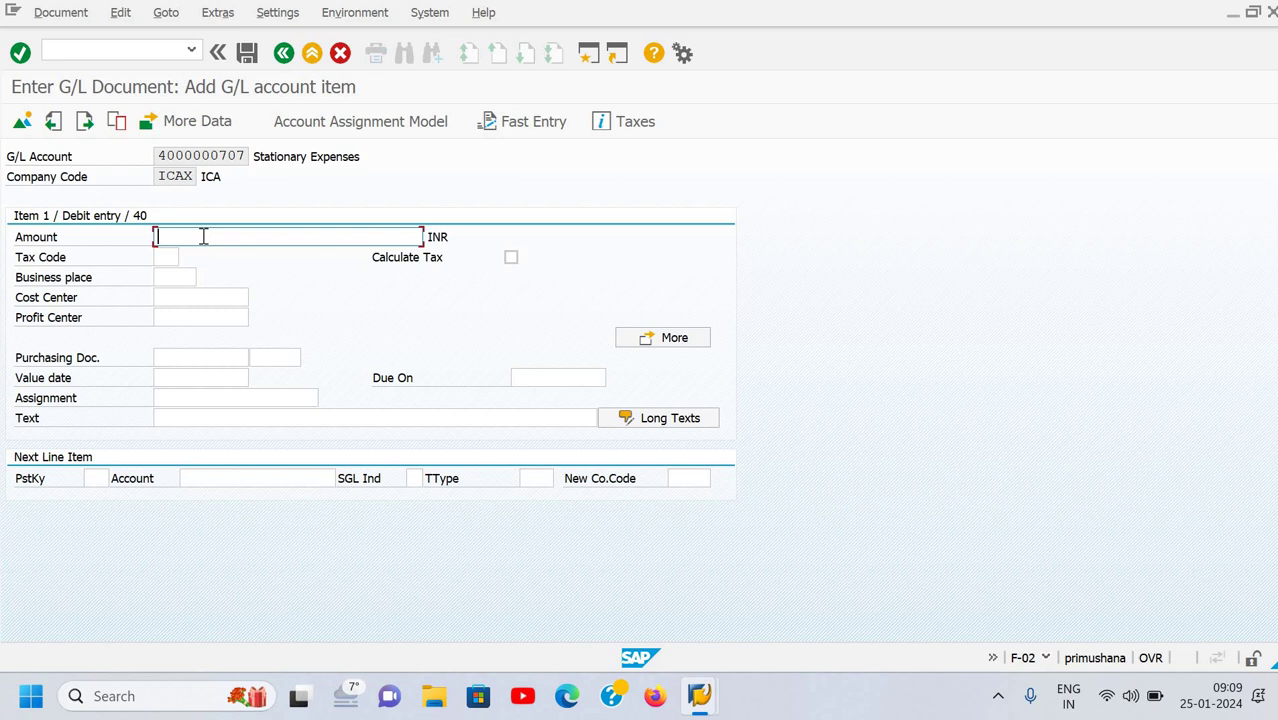
text(1)
key(BackSpace)
text(4000)
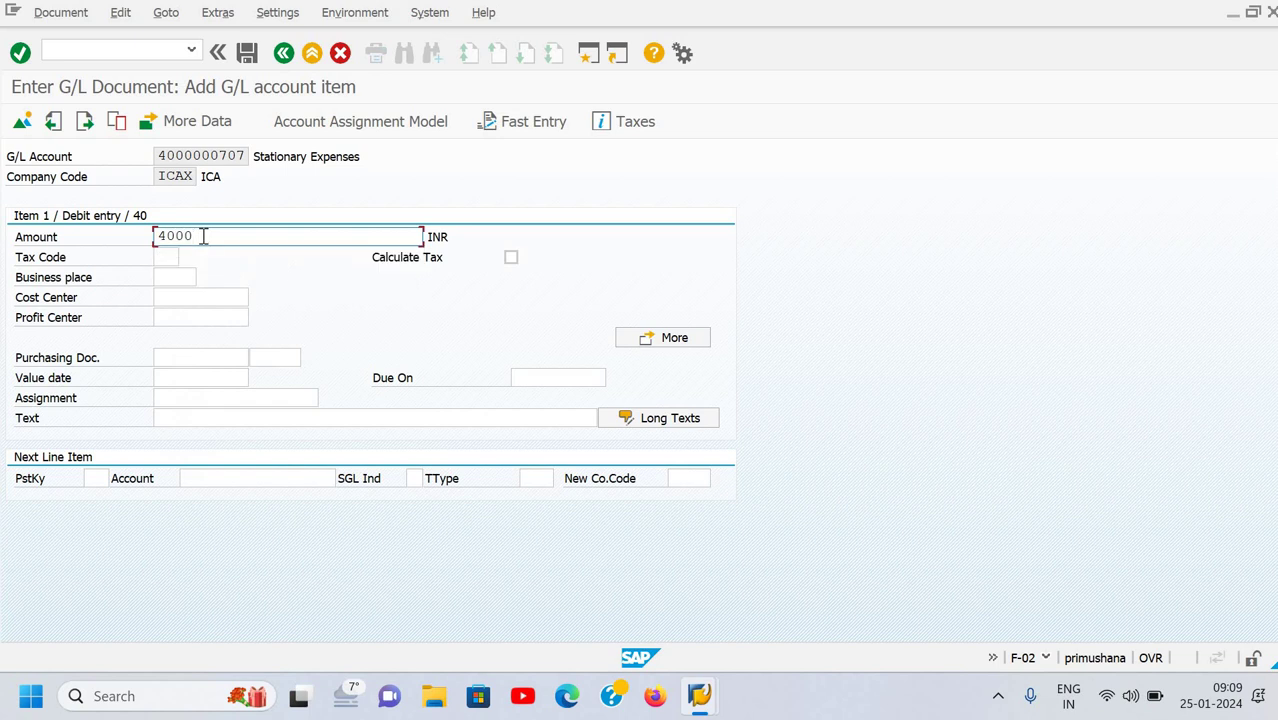
Set the debit item's text to "Being stationary exp. paid", leaving the tax code, cost center and profit center empty
key(Tab)
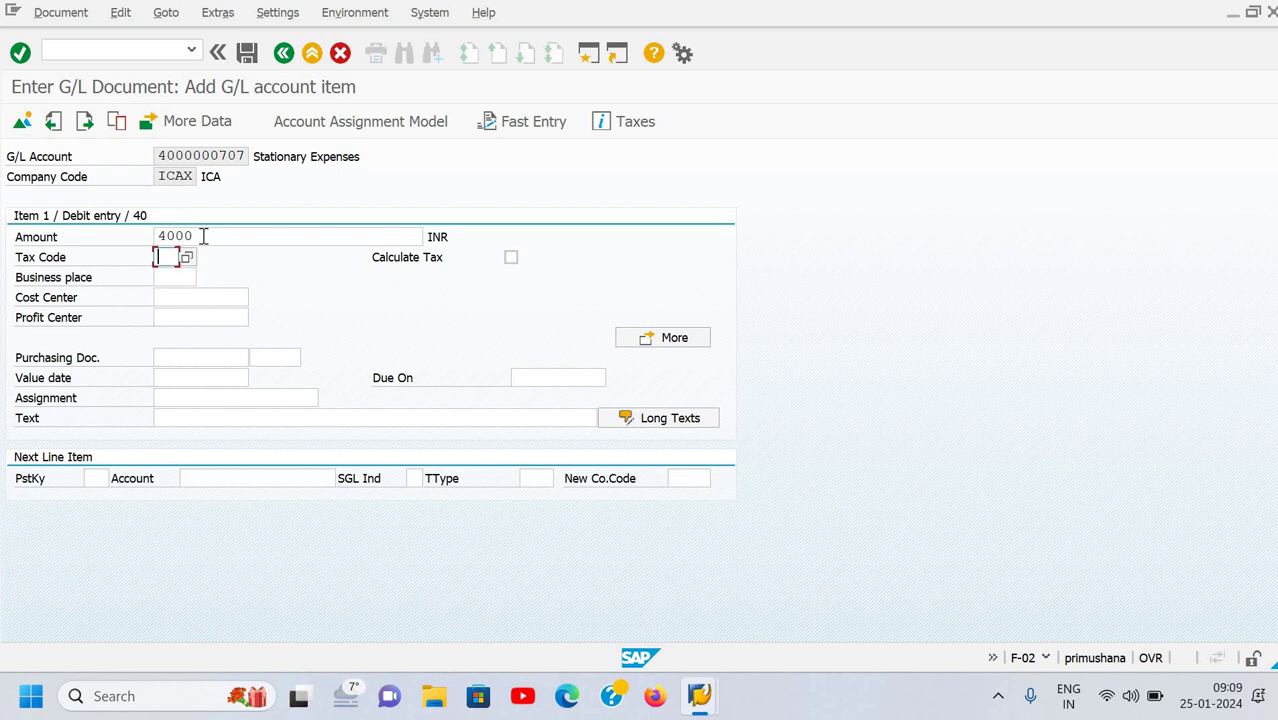
key(Tab)
key(Tab)
key(Tab)
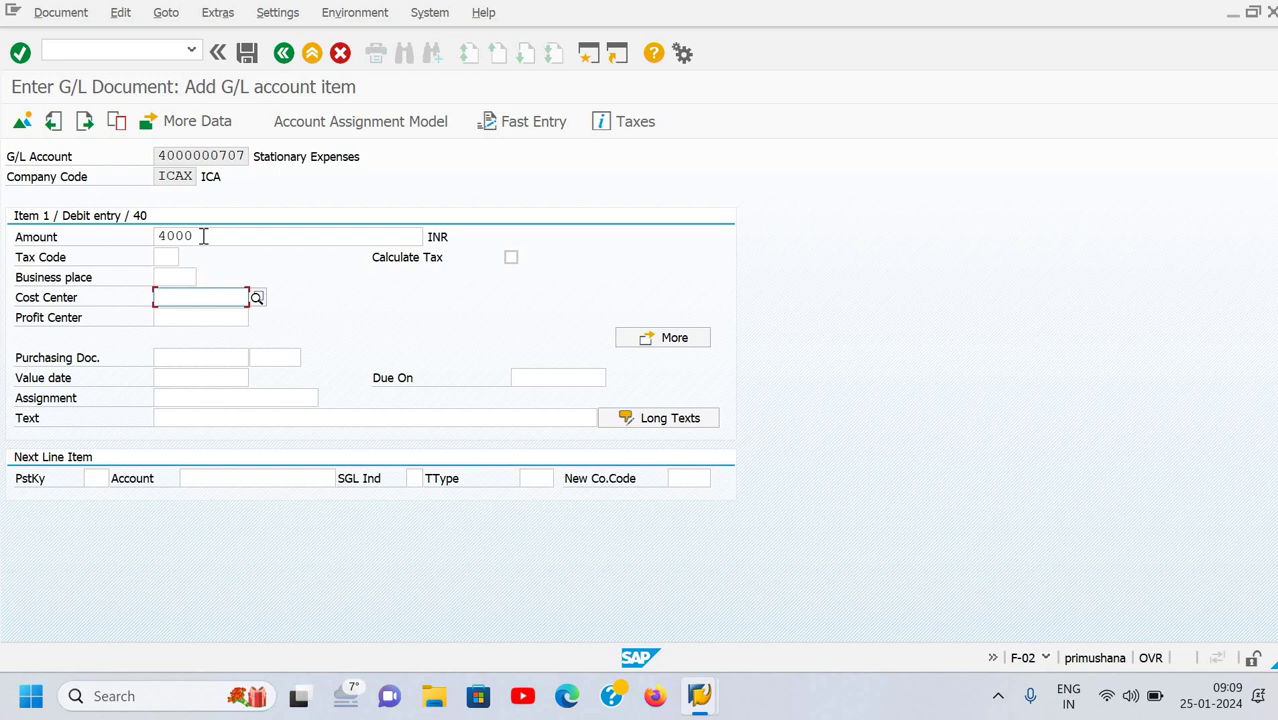
key(Tab)
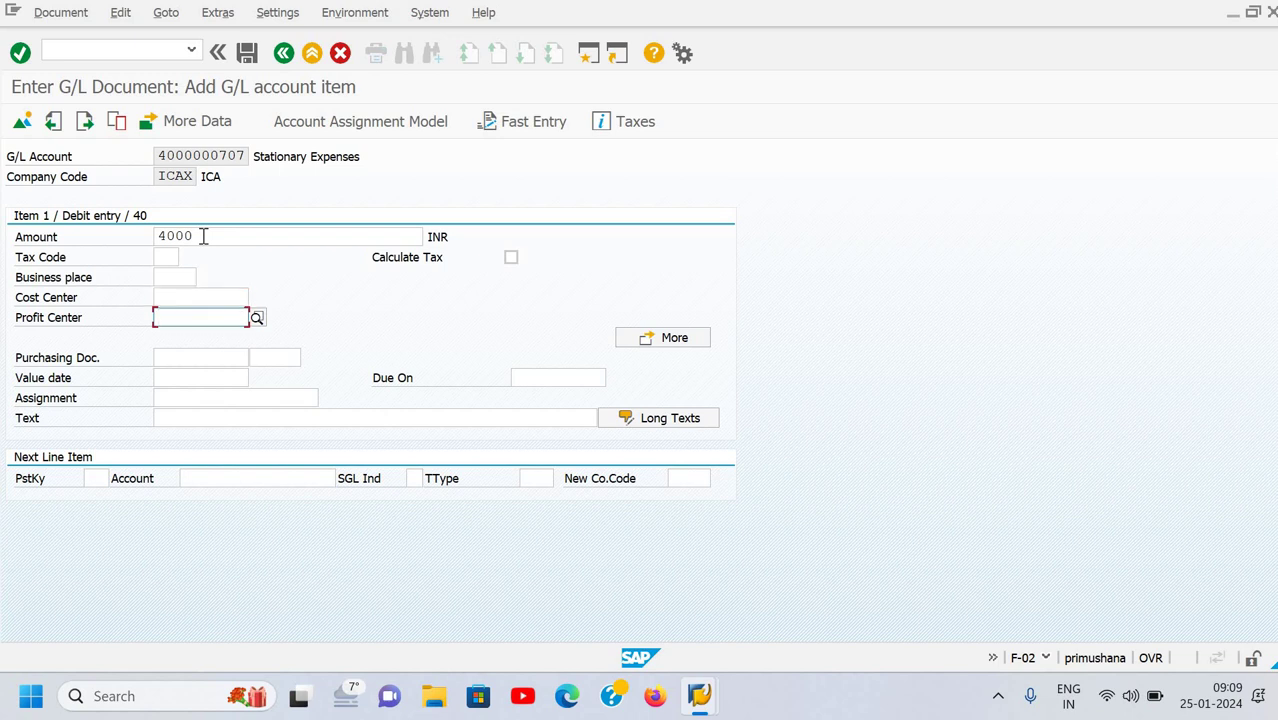
key(shift+Tab)
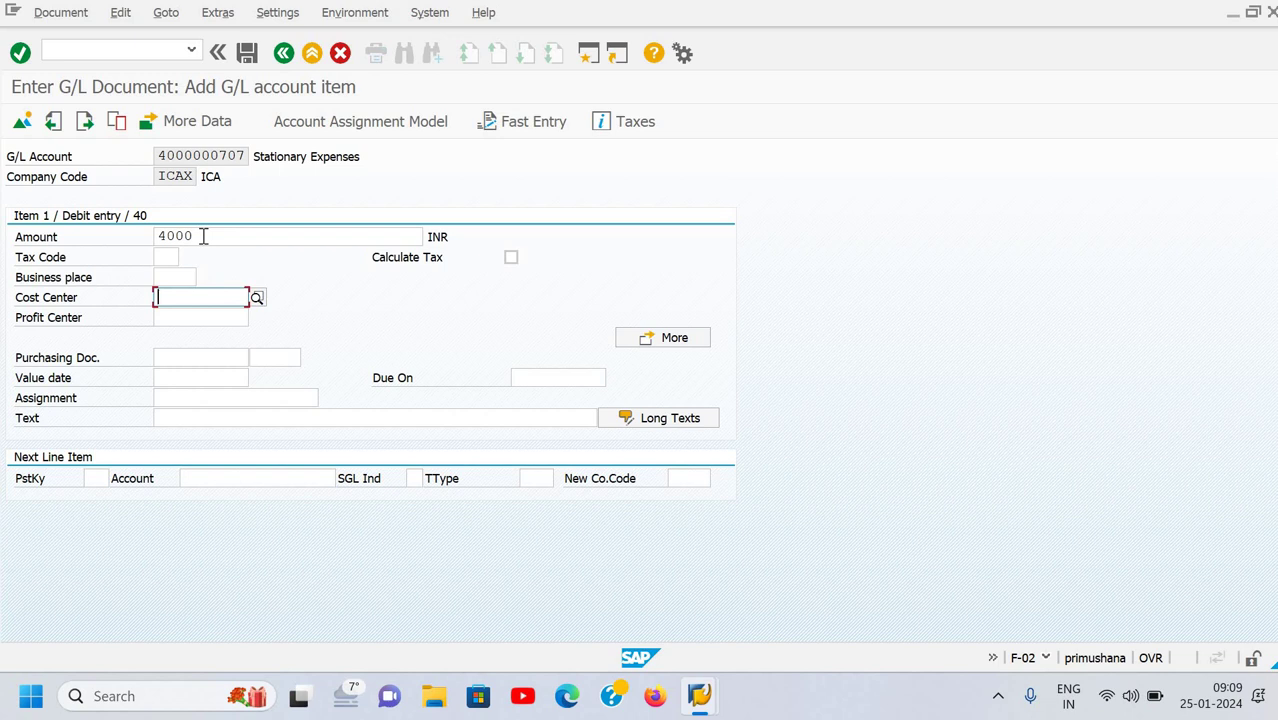
key(Tab)
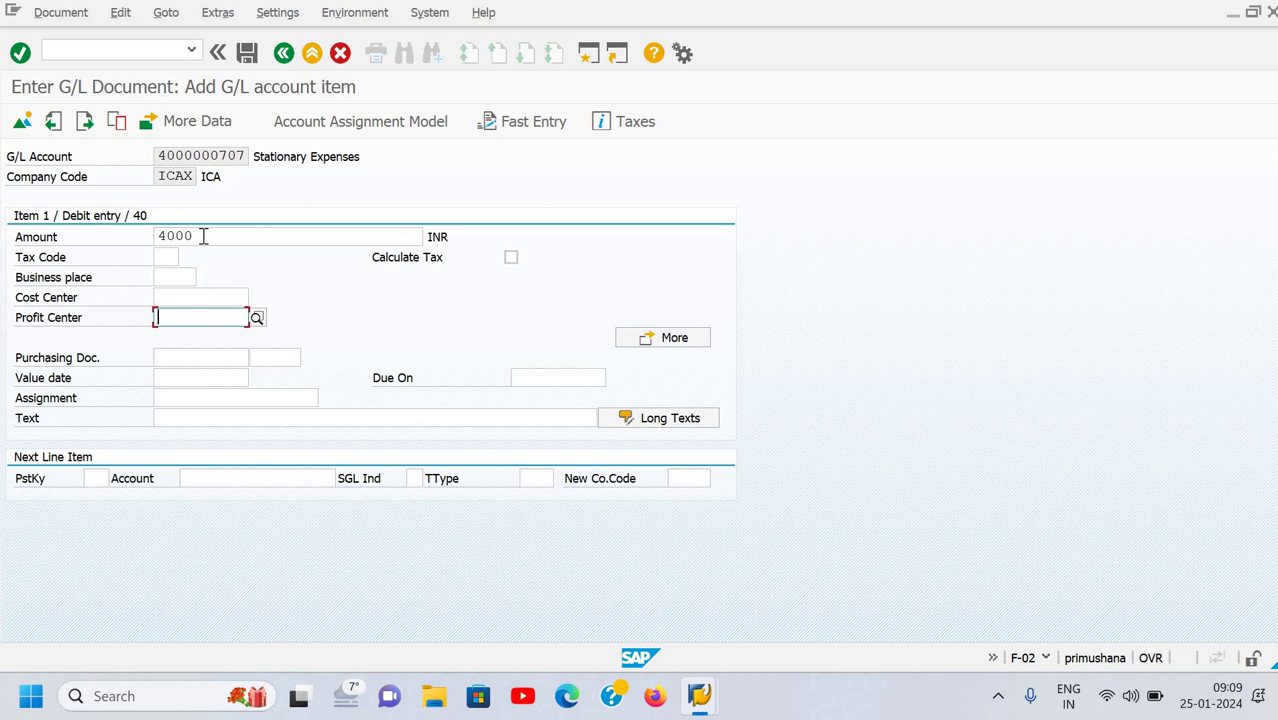
key(Tab)
key(Tab)
key(Tab)
key(Tab)
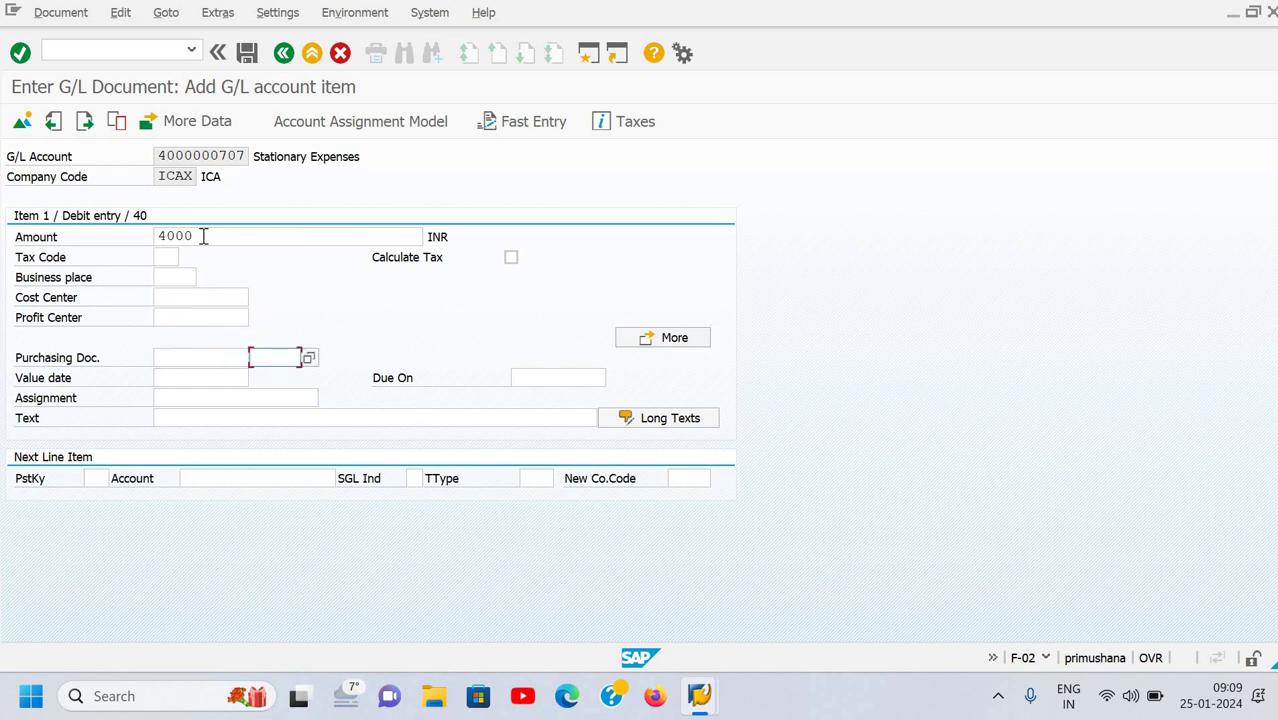
key(Tab)
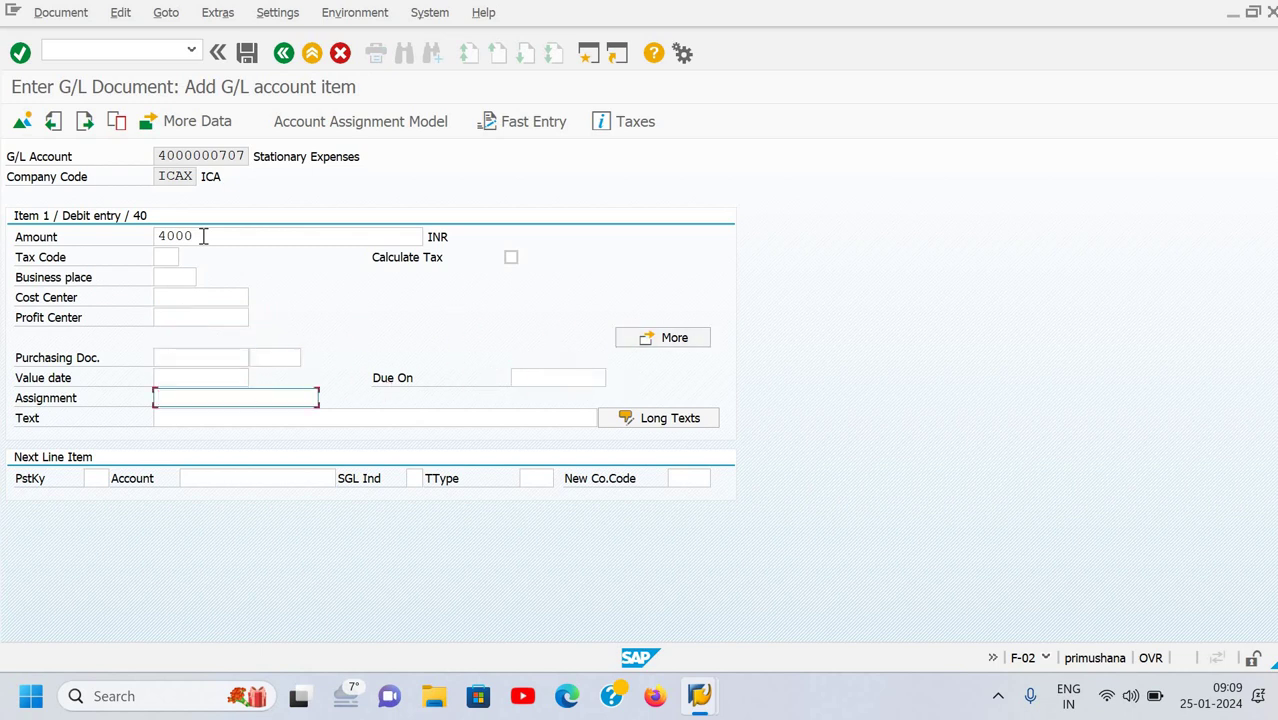
key(Tab)
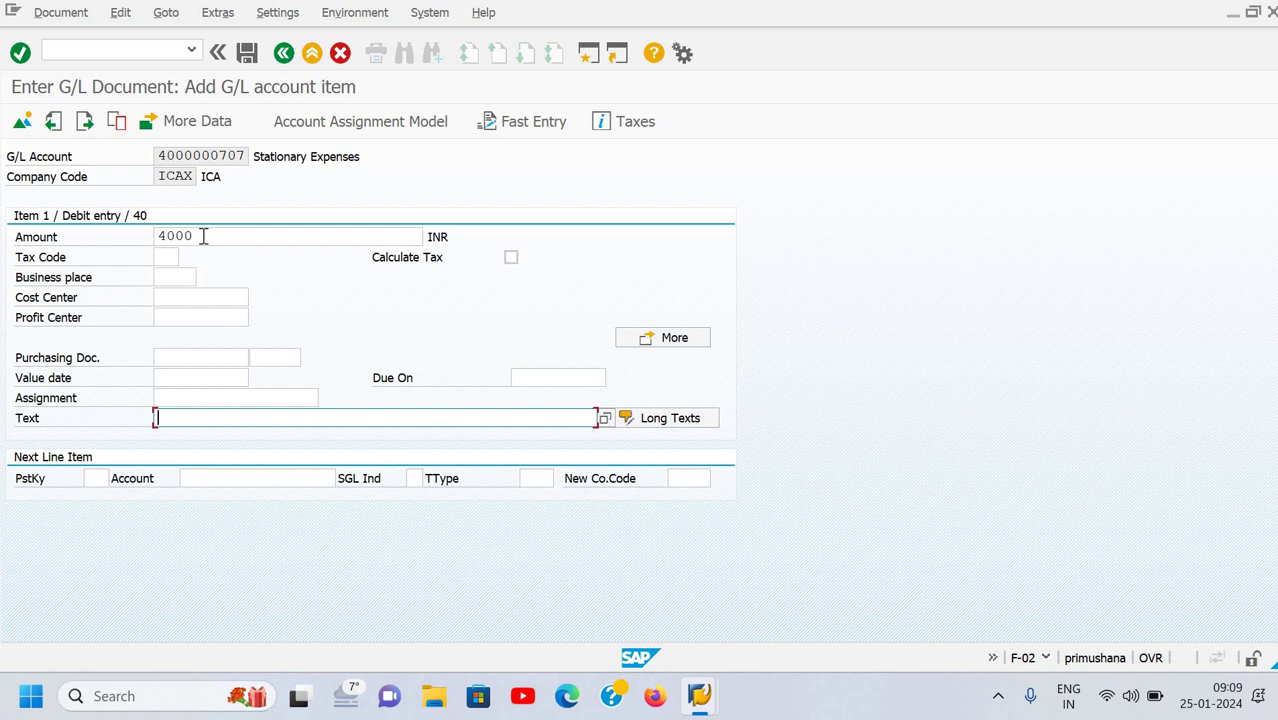
text(Being )
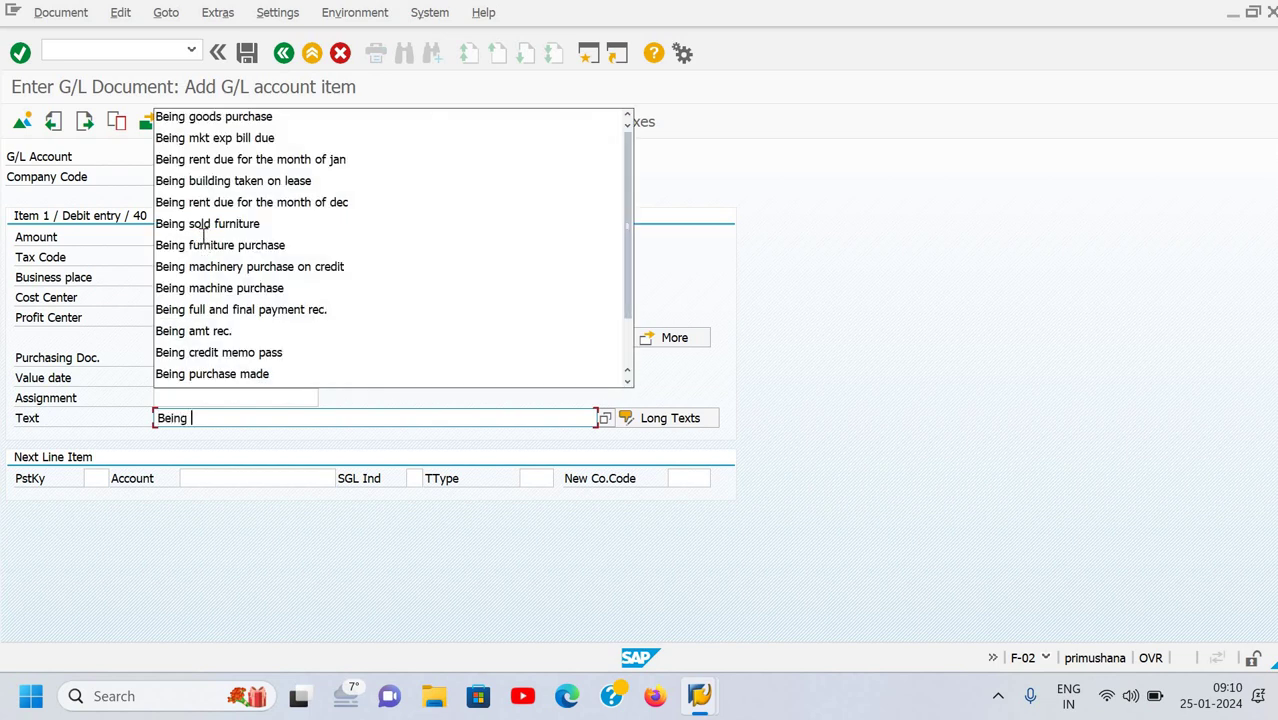
text(stat)
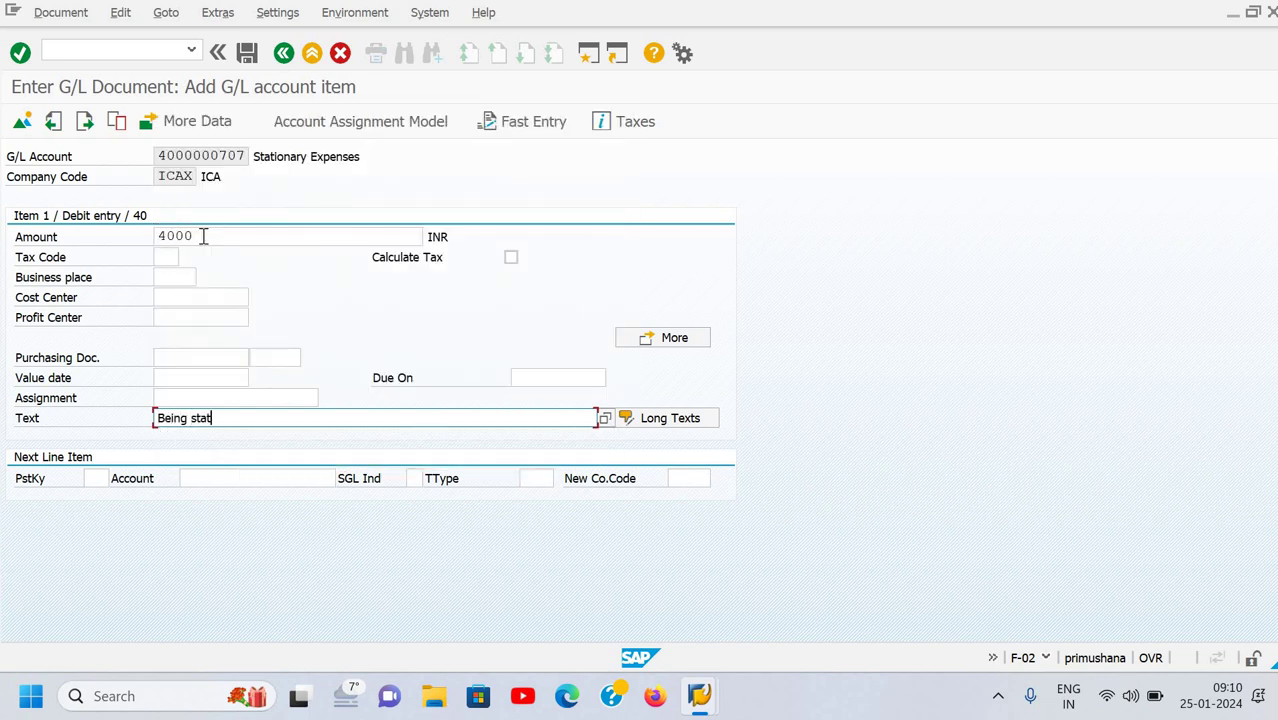
text(ionary exp. paid)
key(Tab)
key(Tab)
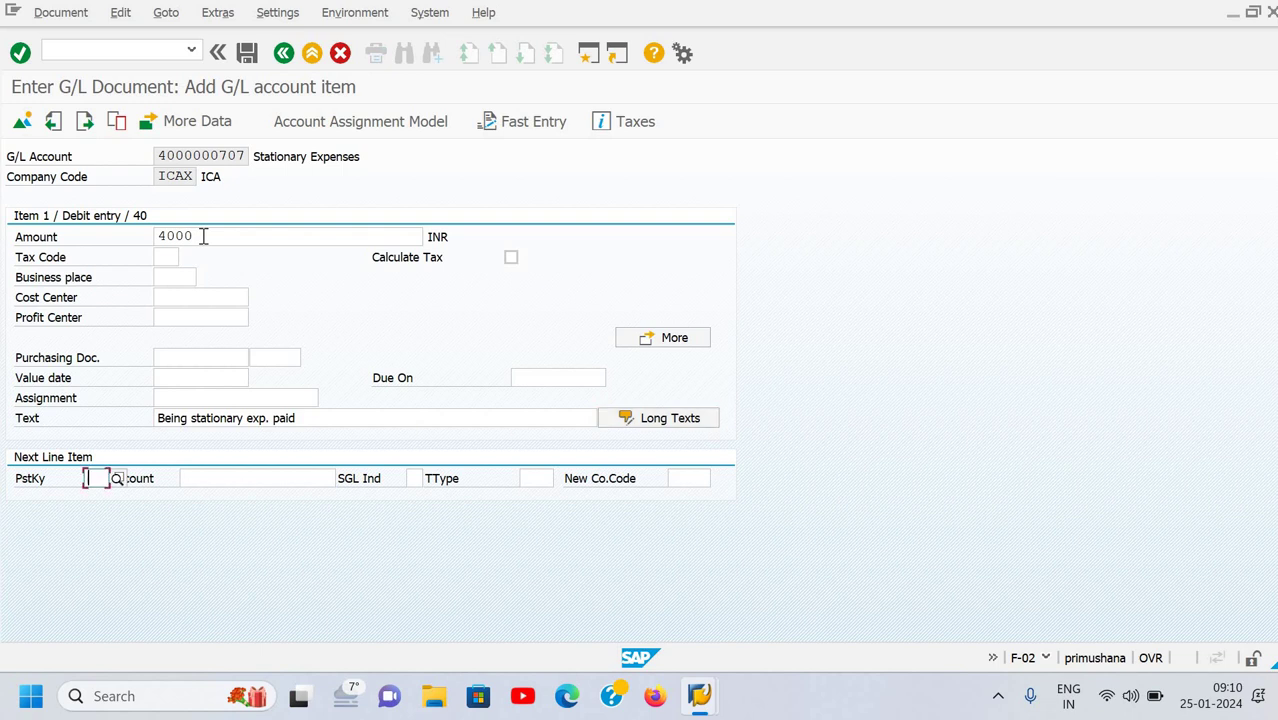
Set the next line item's posting key to 50 and choose the Cash in Hand account listed after SBI Bank A/c, using keyword deep
text(50)
key(Tab)
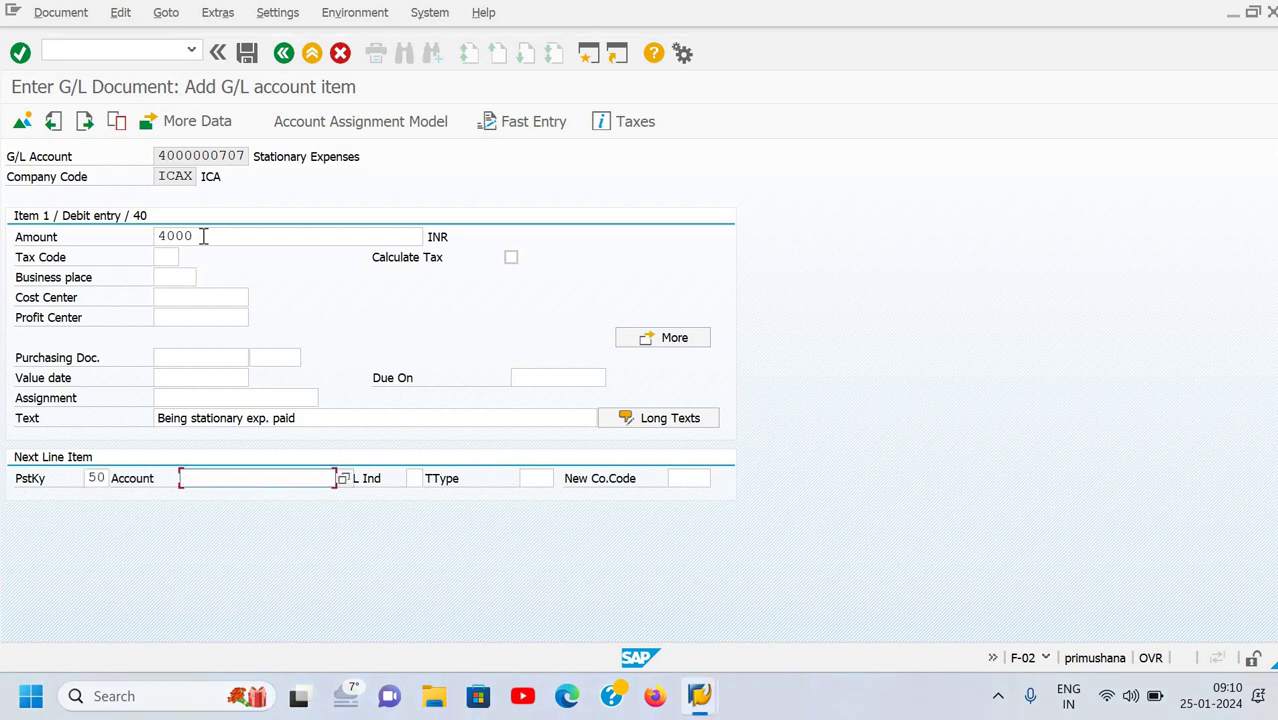
key(F4)
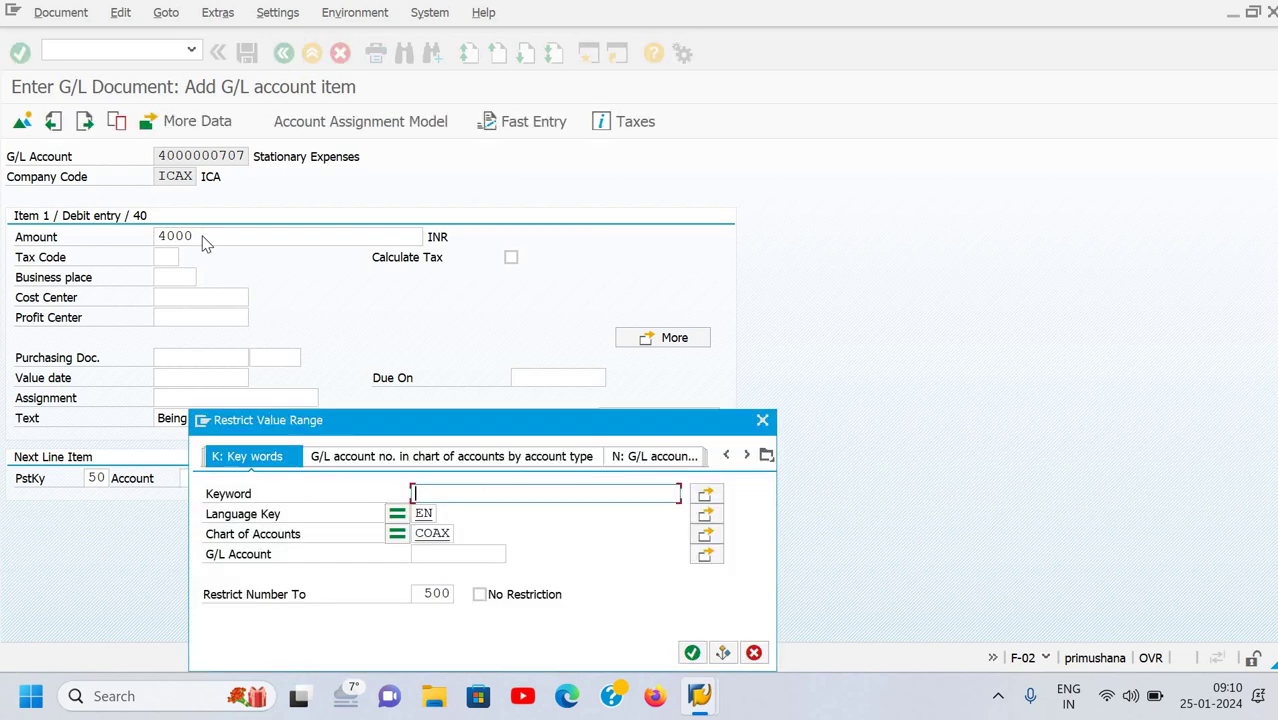
text(deep)
key(Return)
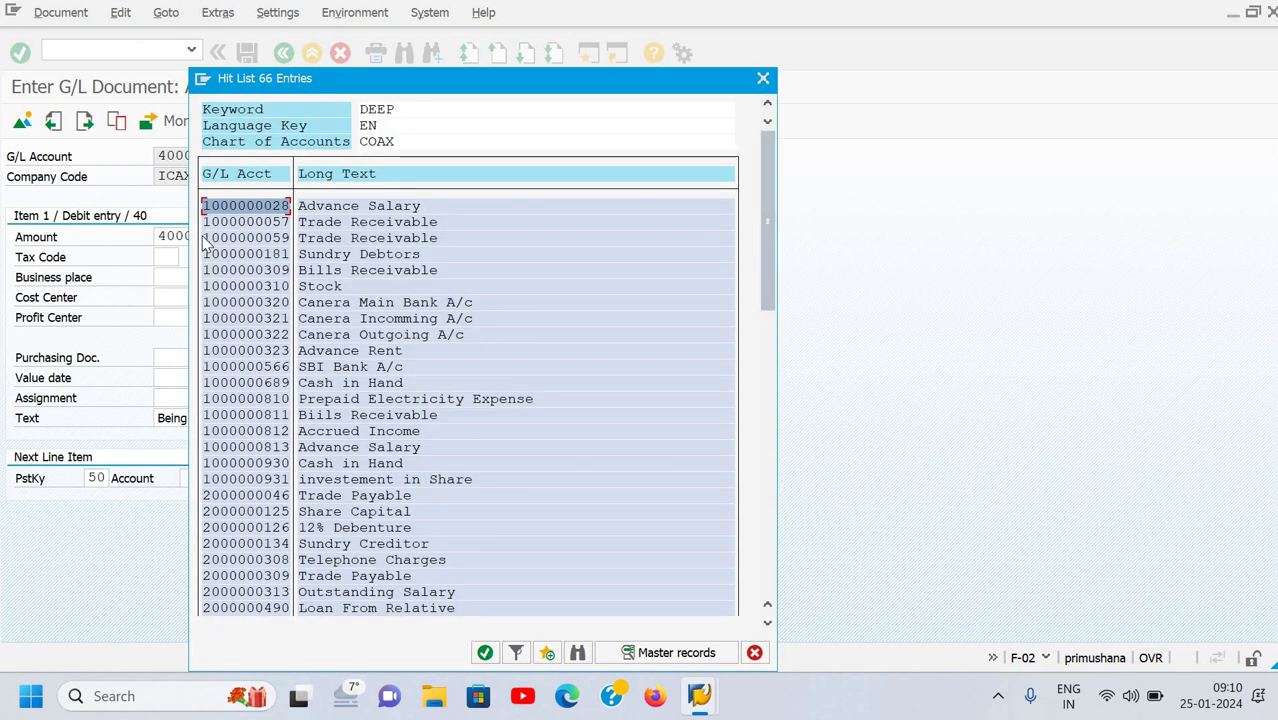
key(Down)
key(Down)
key(Down)
key(Down)
key(Down)
key(Down)
key(Down)
key(Down)
key(Down)
key(Down)
key(Down)
key(Down)
key(Down)
key(Down)
key(Down)
key(Down)
key(Down)
key(Down)
key(Down)
key(Down)
key(Down)
key(Down)
key(Down)
key(Up)
key(Up)
key(Up)
key(Up)
key(Up)
key(Up)
key(Up)
key(Up)
key(Up)
key(Up)
key(Up)
key(Up)
key(Up)
key(Up)
key(Up)
key(Up)
key(Up)
key(Up)
key(Up)
key(Up)
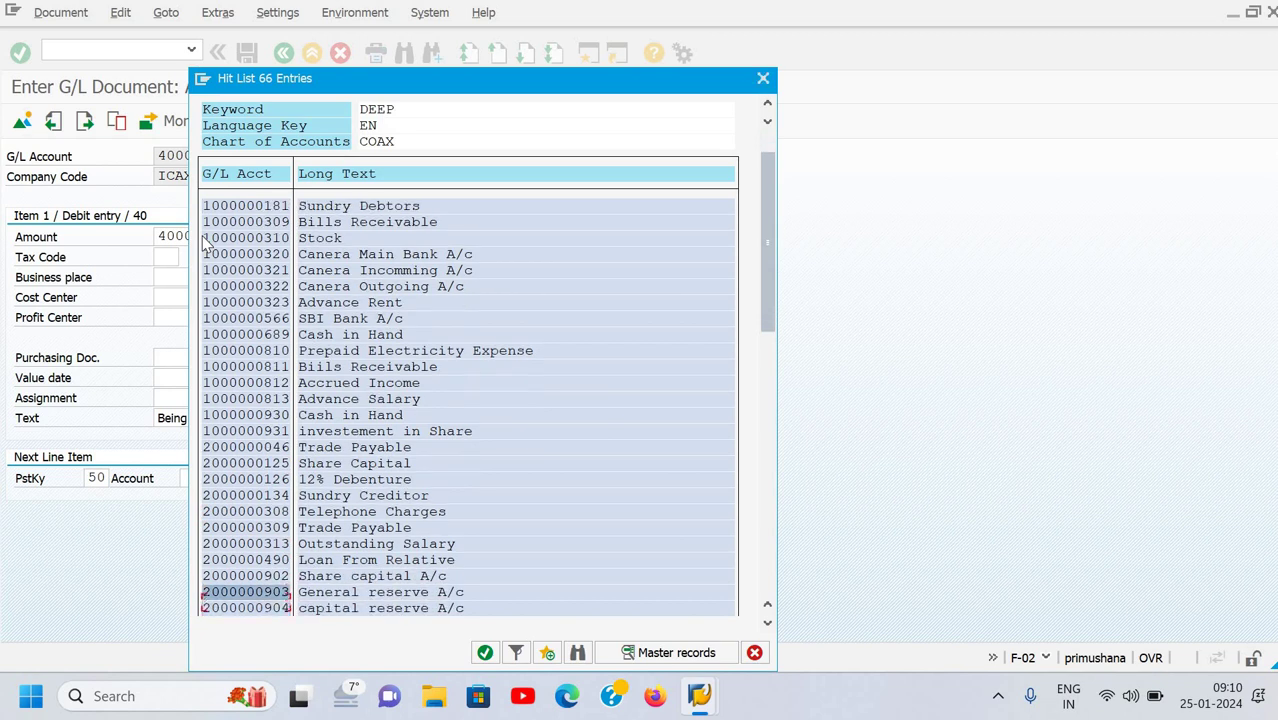
key(Down)
key(Down)
key(Down)
key(Down)
key(Down)
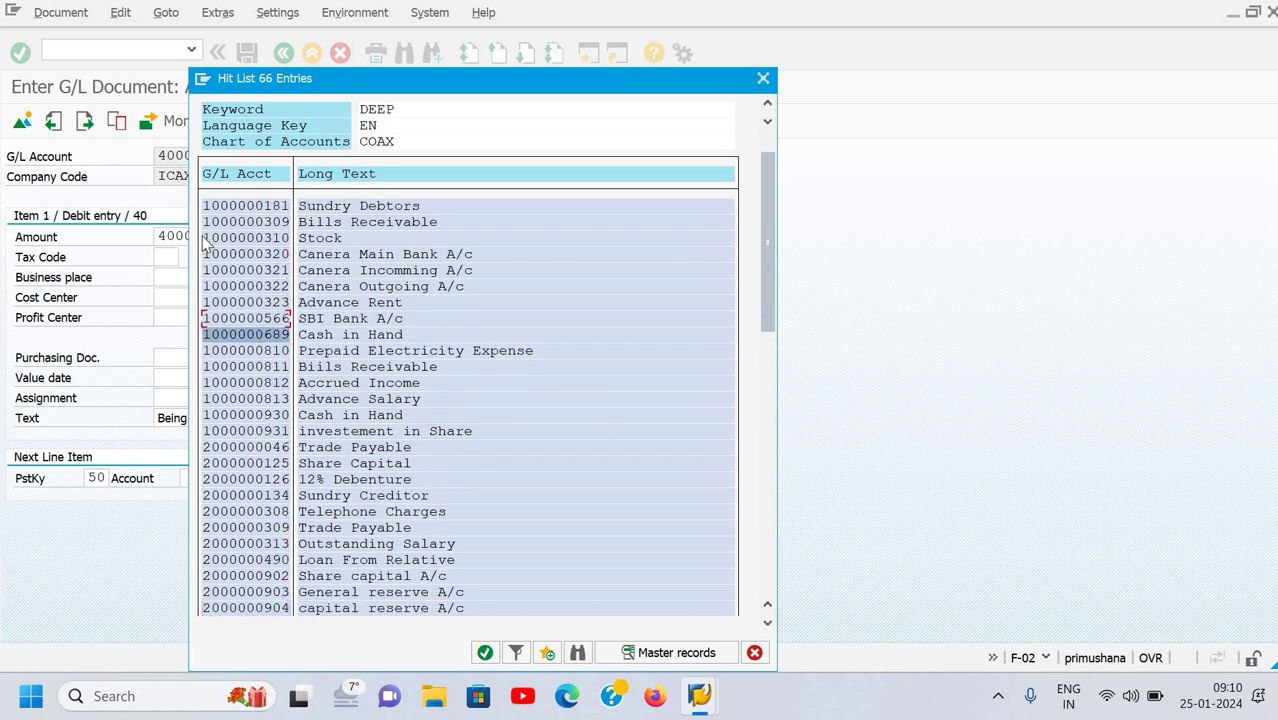
key(Return)
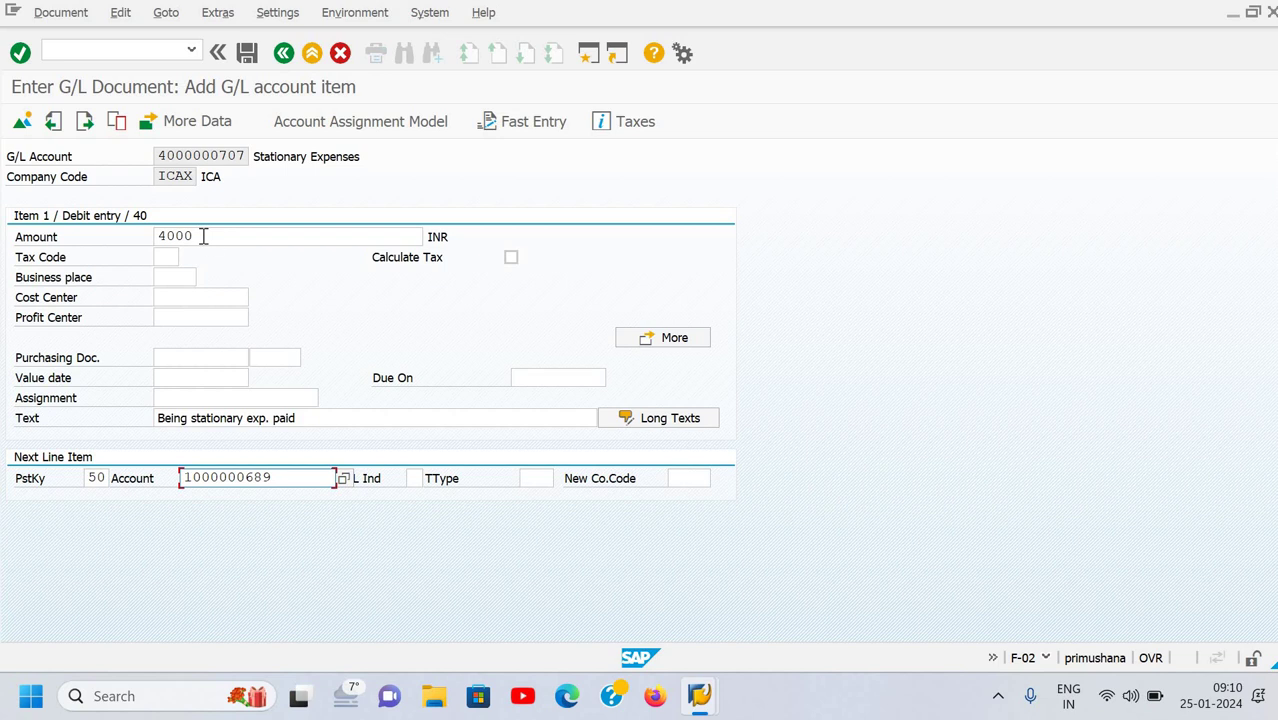
Accept the debit item without a tax code, continue to the Cash in Hand credit item and set its amount to *
key(Return)
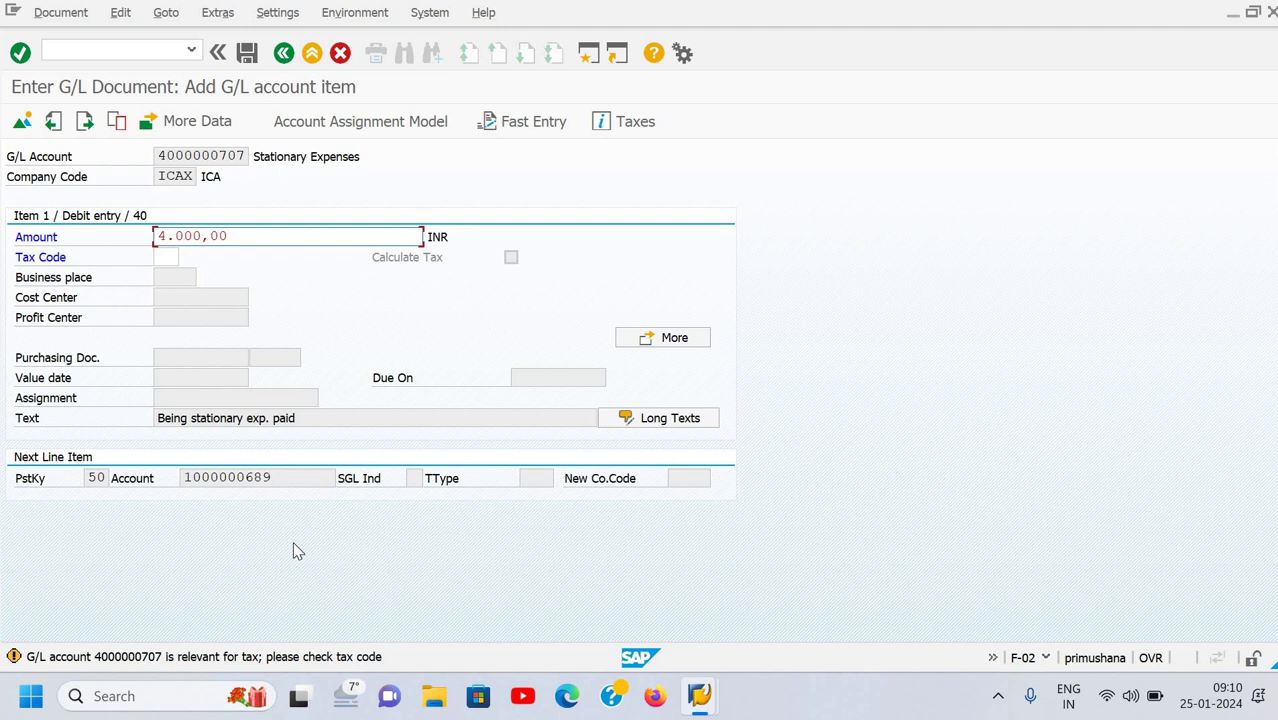
key(Return)
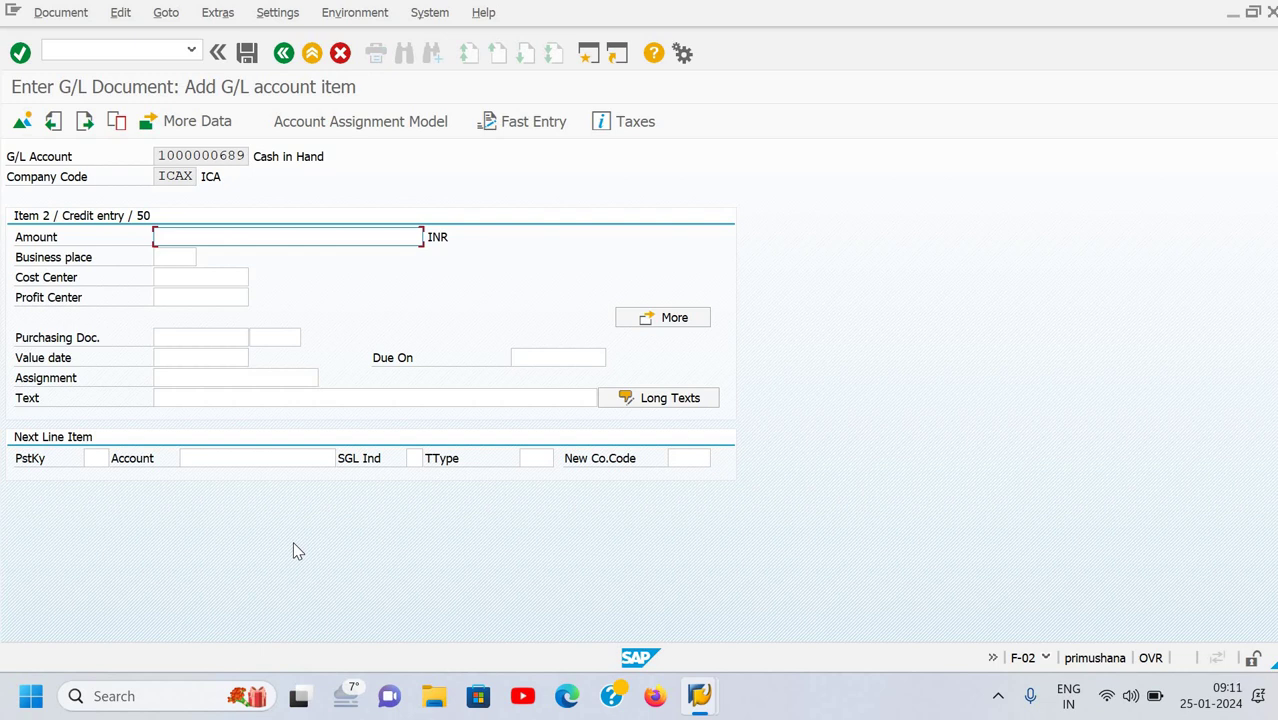
text(*)
Set the Cash in Hand credit item's text to "+" to copy the debit item's text, leaving the other fields empty, and confirm
key(Tab)
key(Tab)
key(Tab)
key(Tab)
key(Tab)
key(Tab)
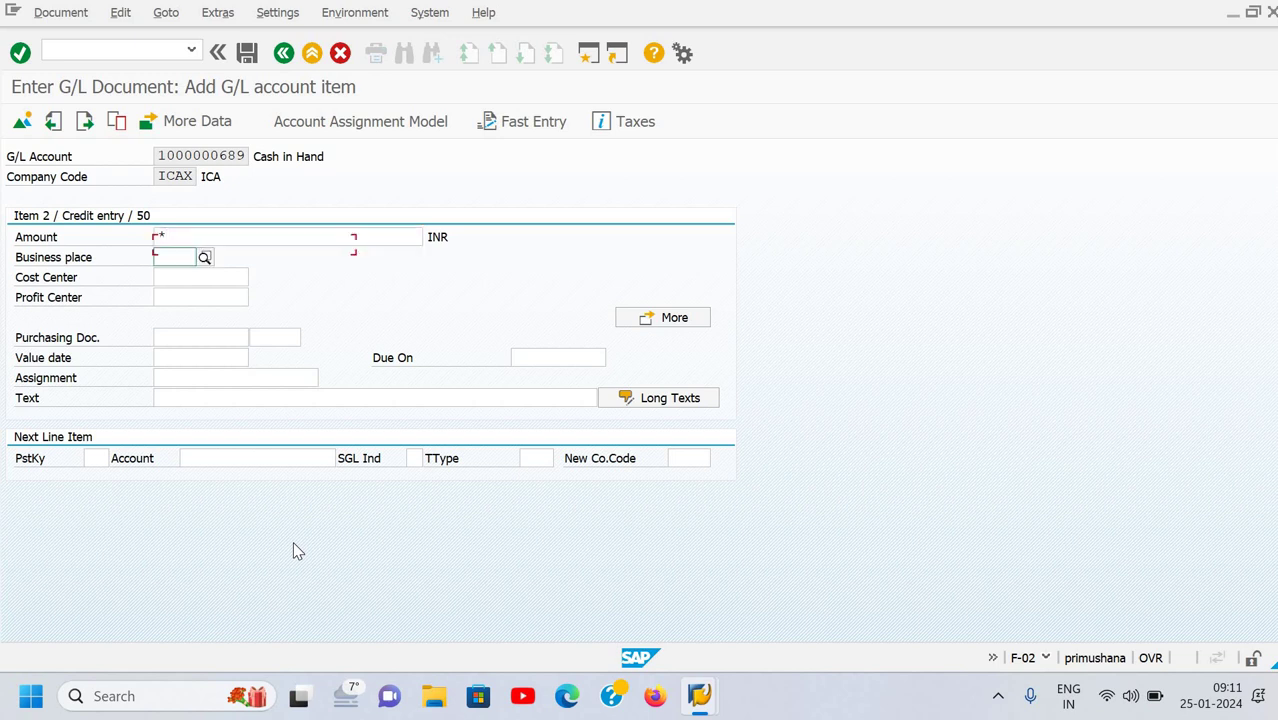
key(Tab)
key(Tab)
key(Tab)
key(Tab)
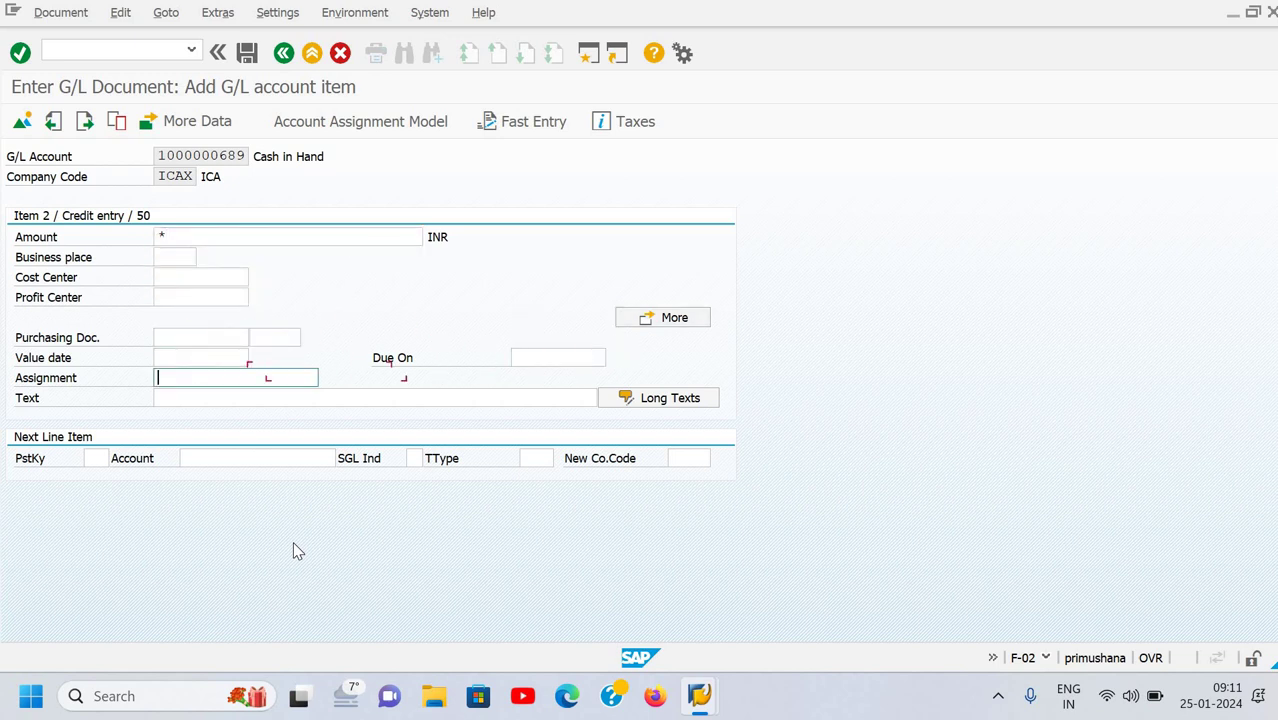
key(shift+Tab)
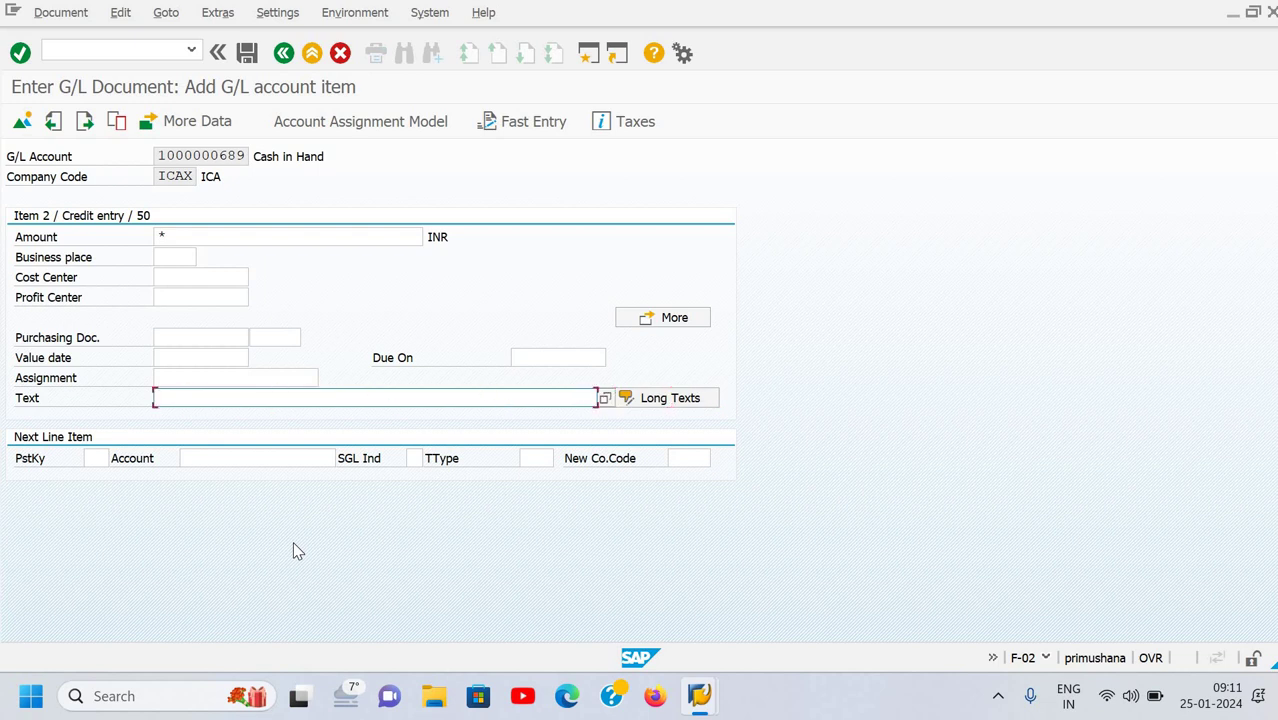
text(+)
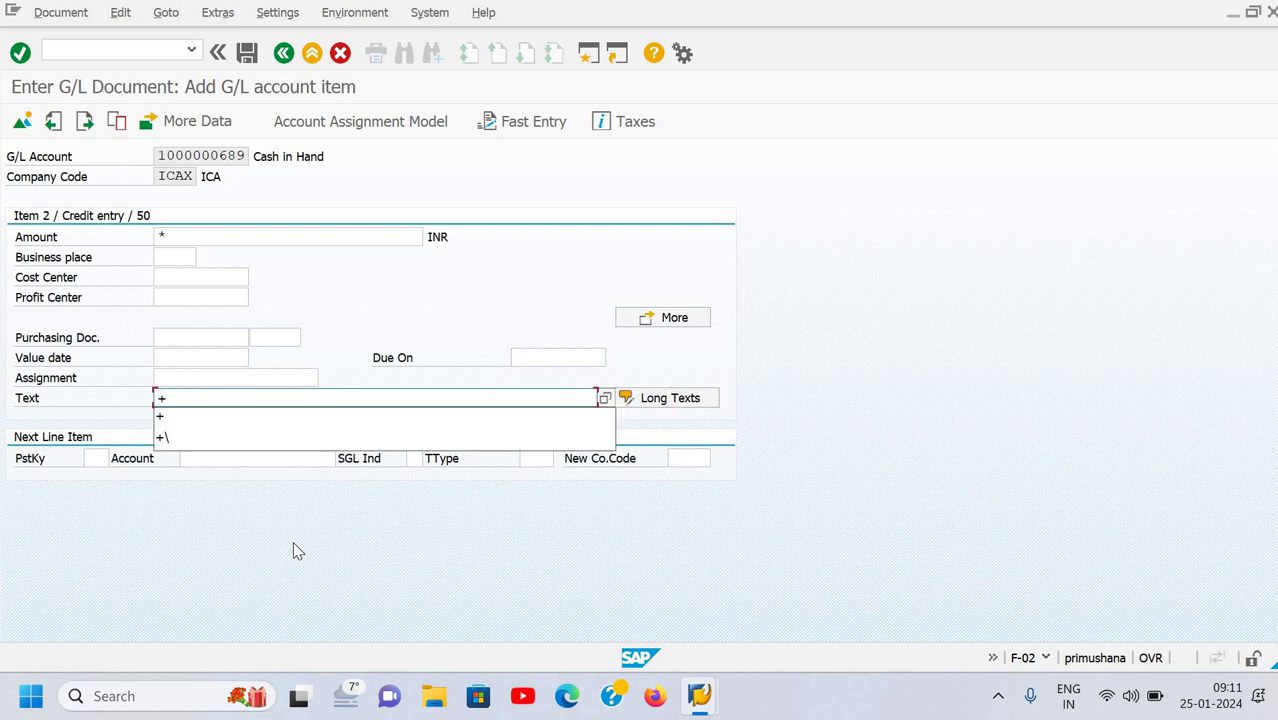
key(Return)
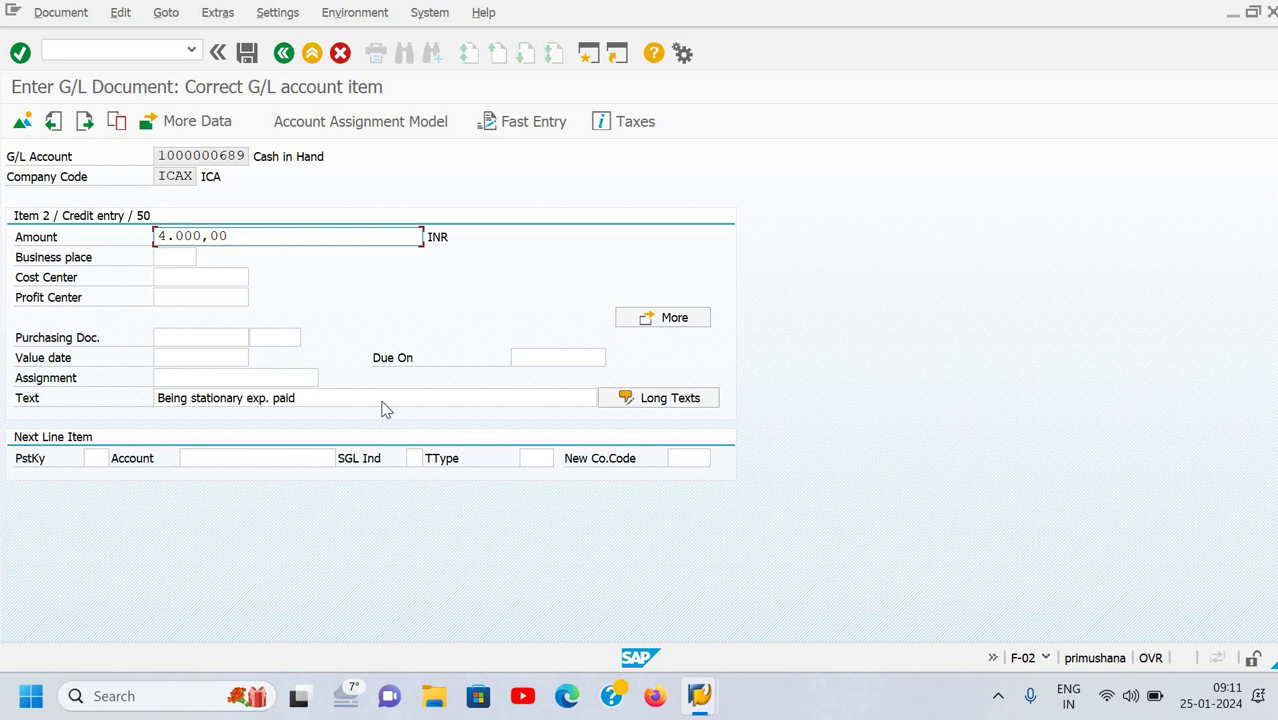
Simulate the stationary expense document and post it
click(76, 18)
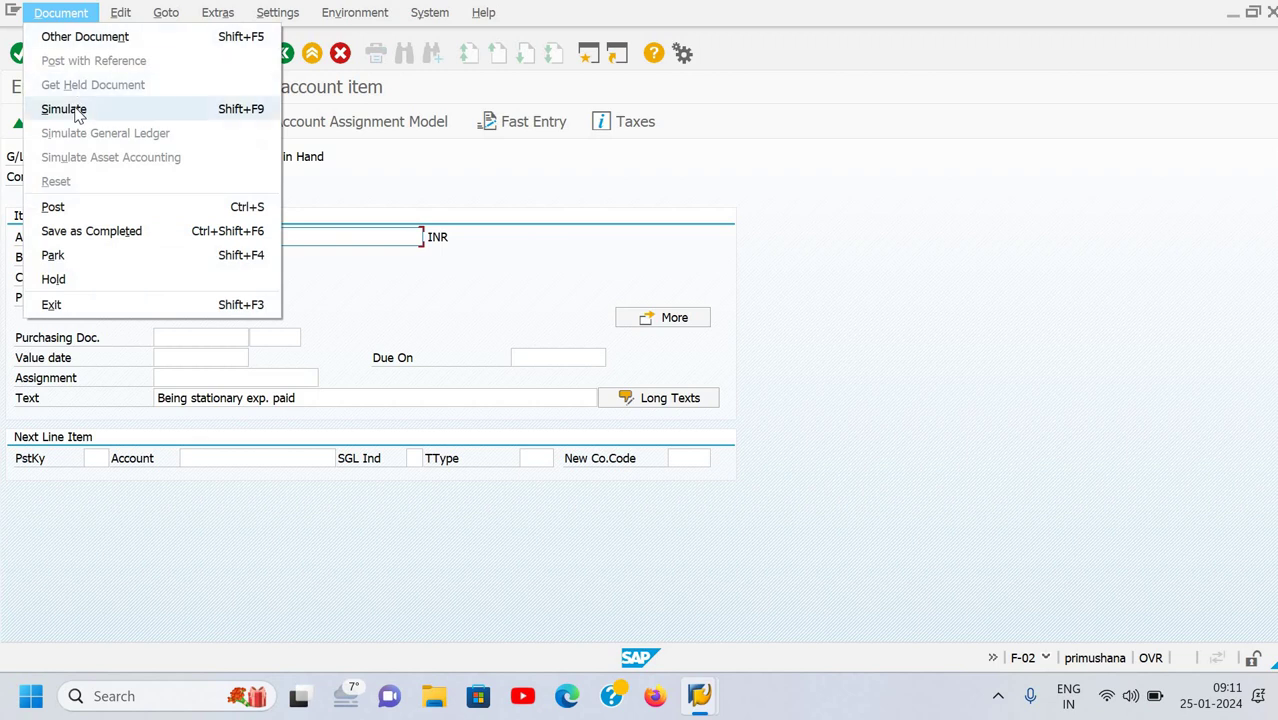
click(76, 110)
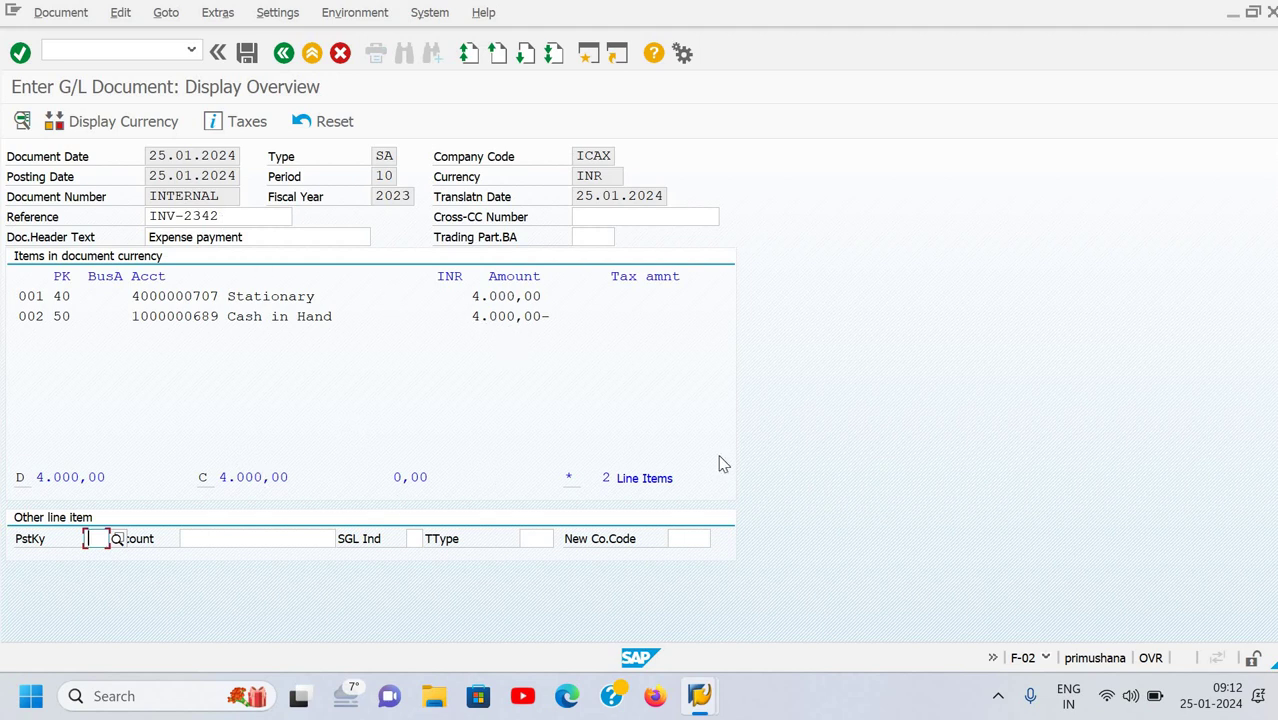
key(ctrl+s)
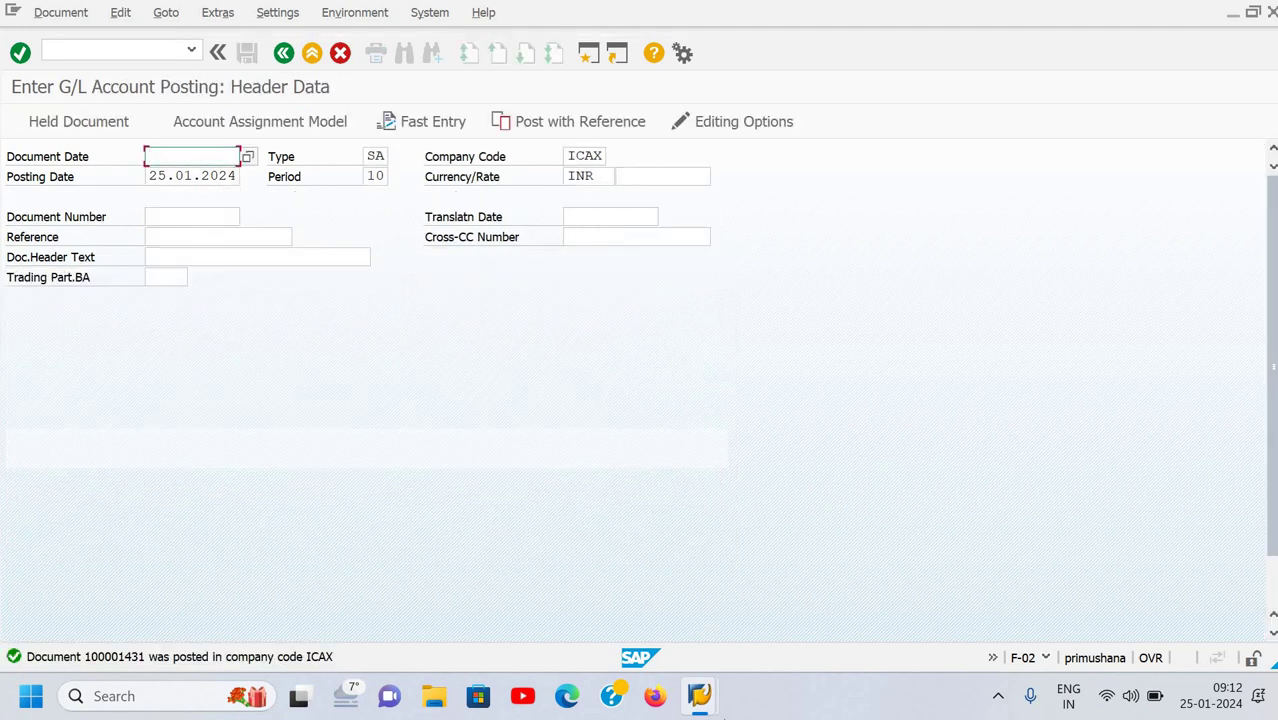
Display the stationary expense document just posted
click(86, 18)
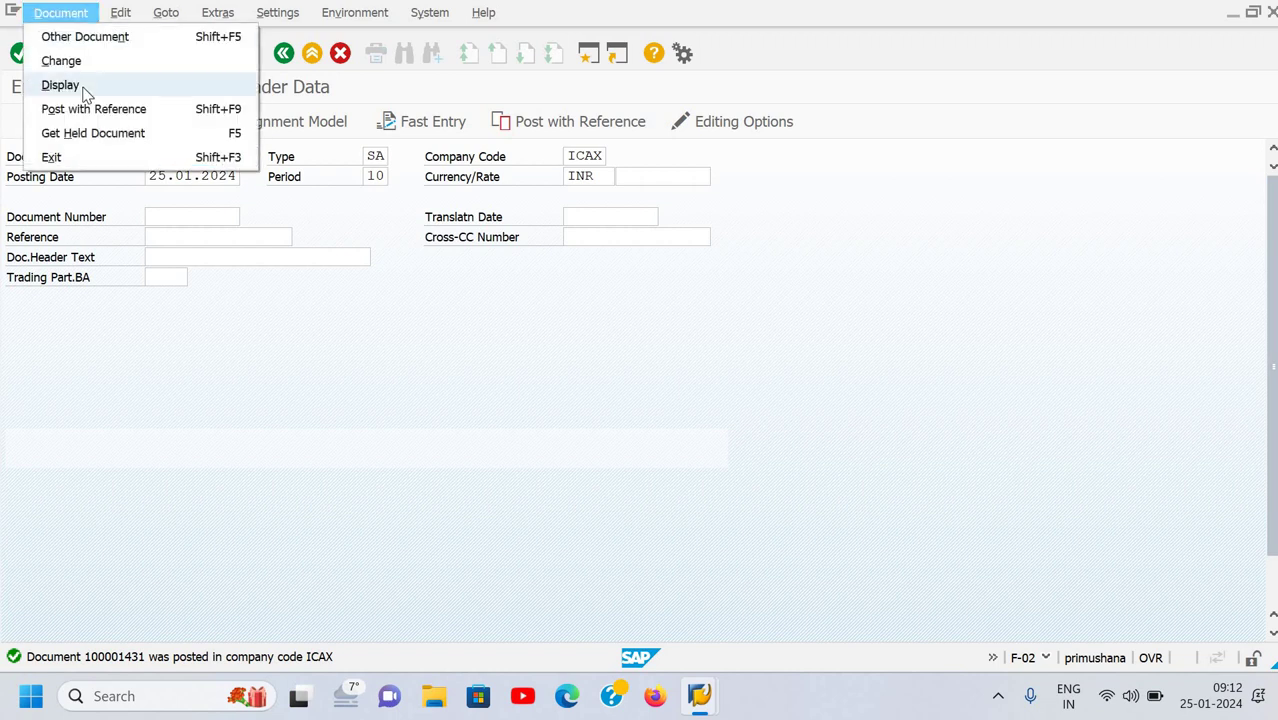
click(84, 87)
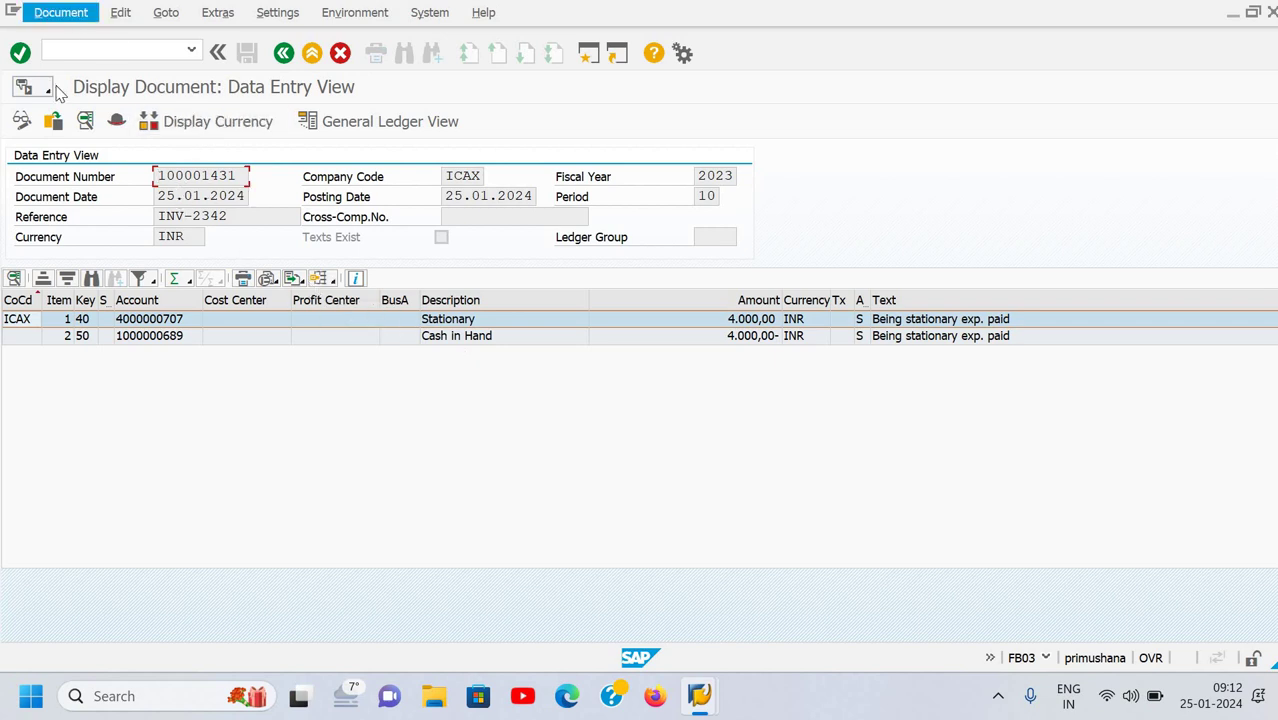
click(62, 12)
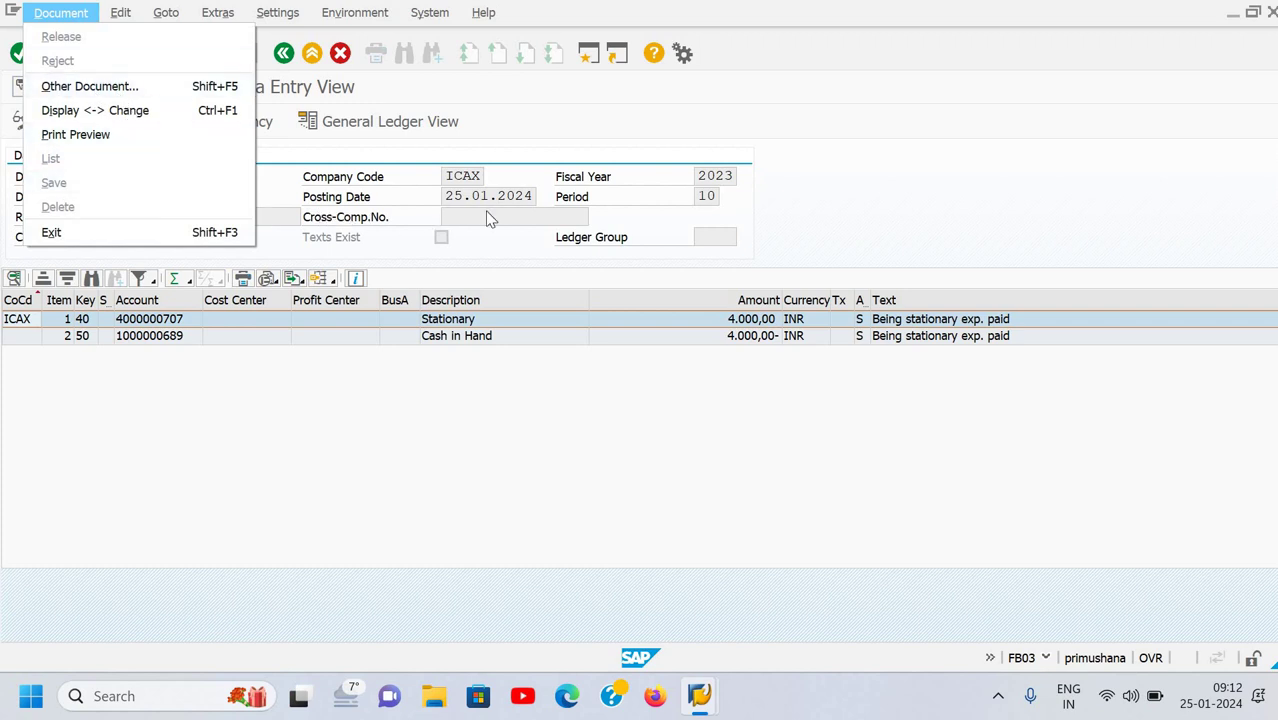
key(Escape)
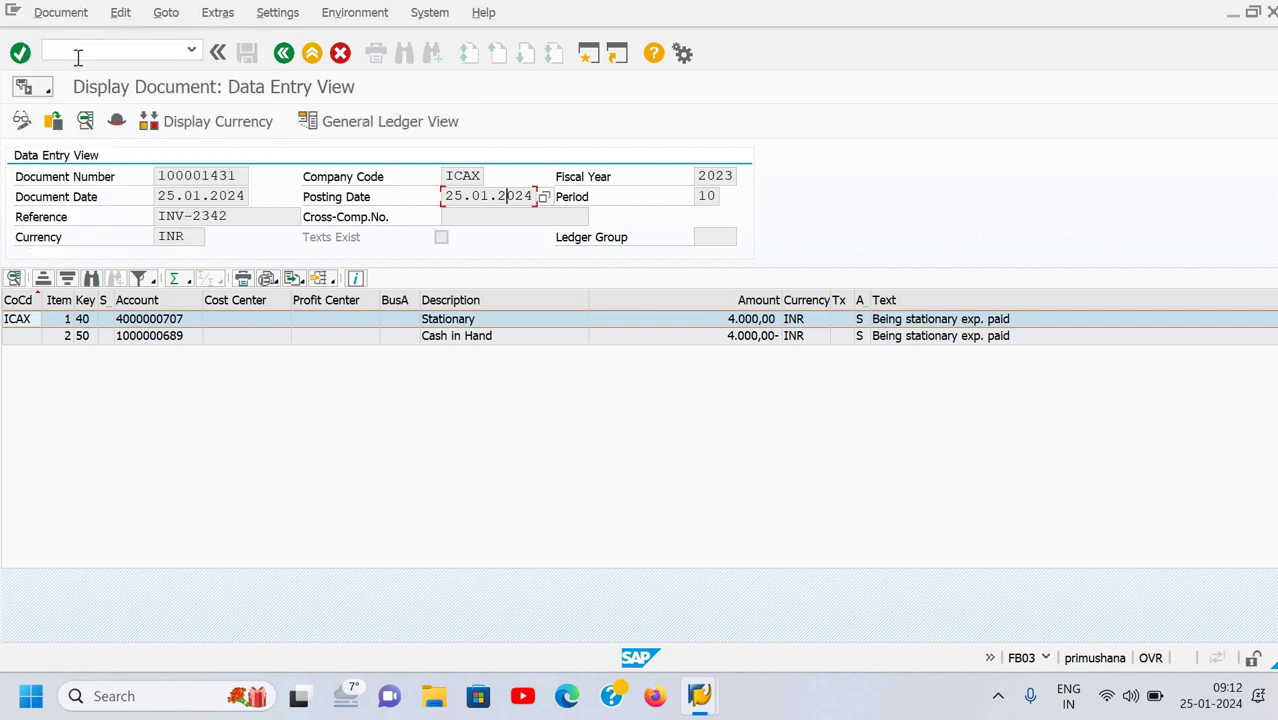
Leave the document display with /n and start transaction F-02 for another general posting
text(/n)
key(Return)
click(77, 57)
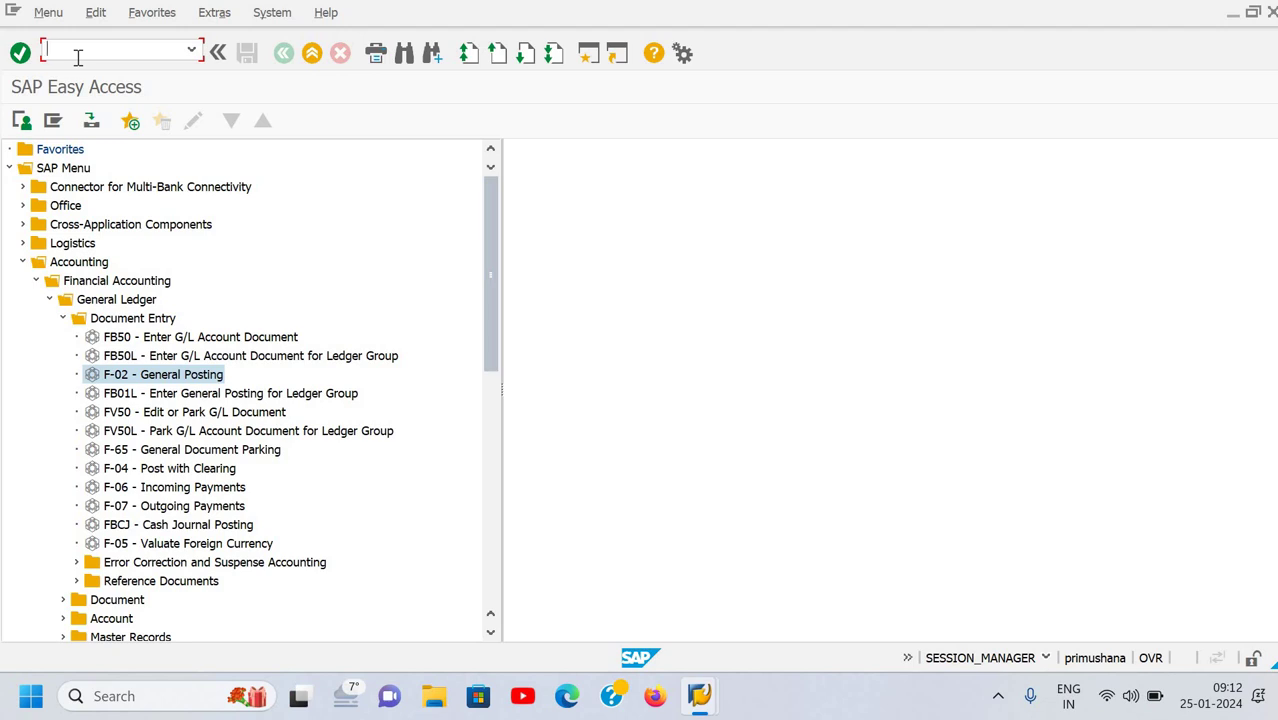
text(f-02)
key(Return)
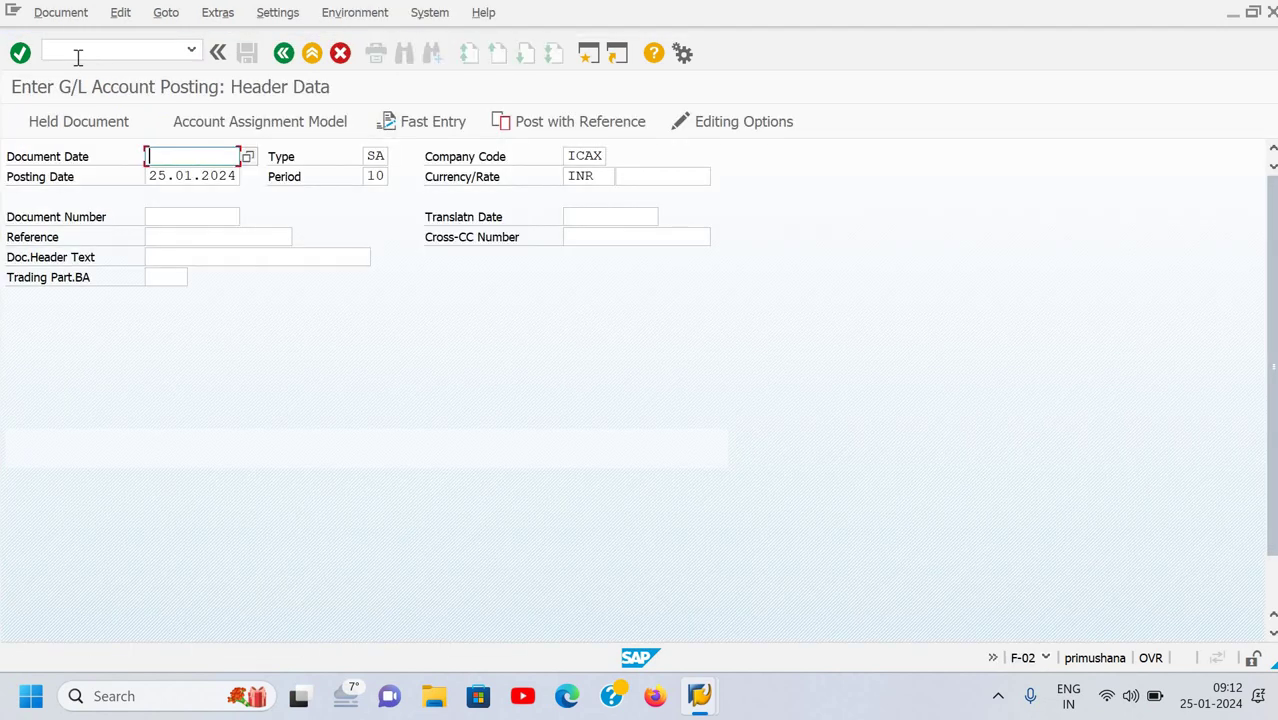
Set the document date to 25.01.2024 and the document currency to USD in the posting header
text(2)
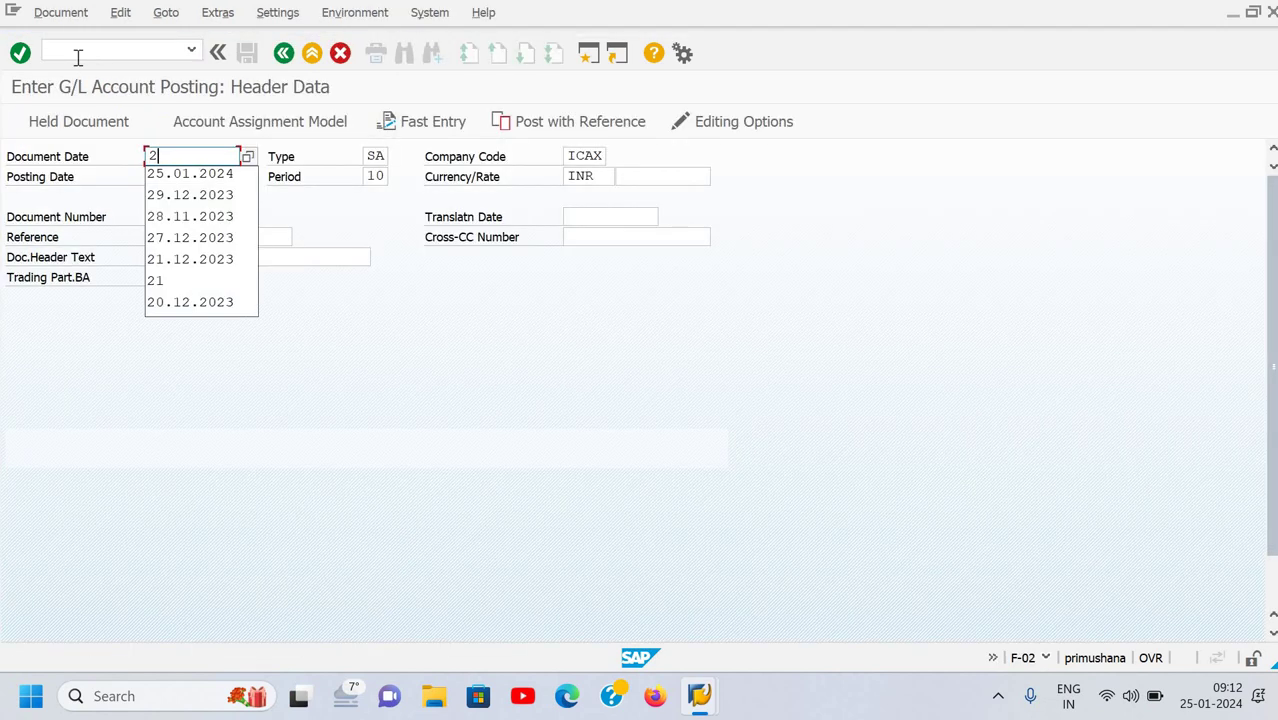
key(Down)
key(Return)
key(Tab)
key(Tab)
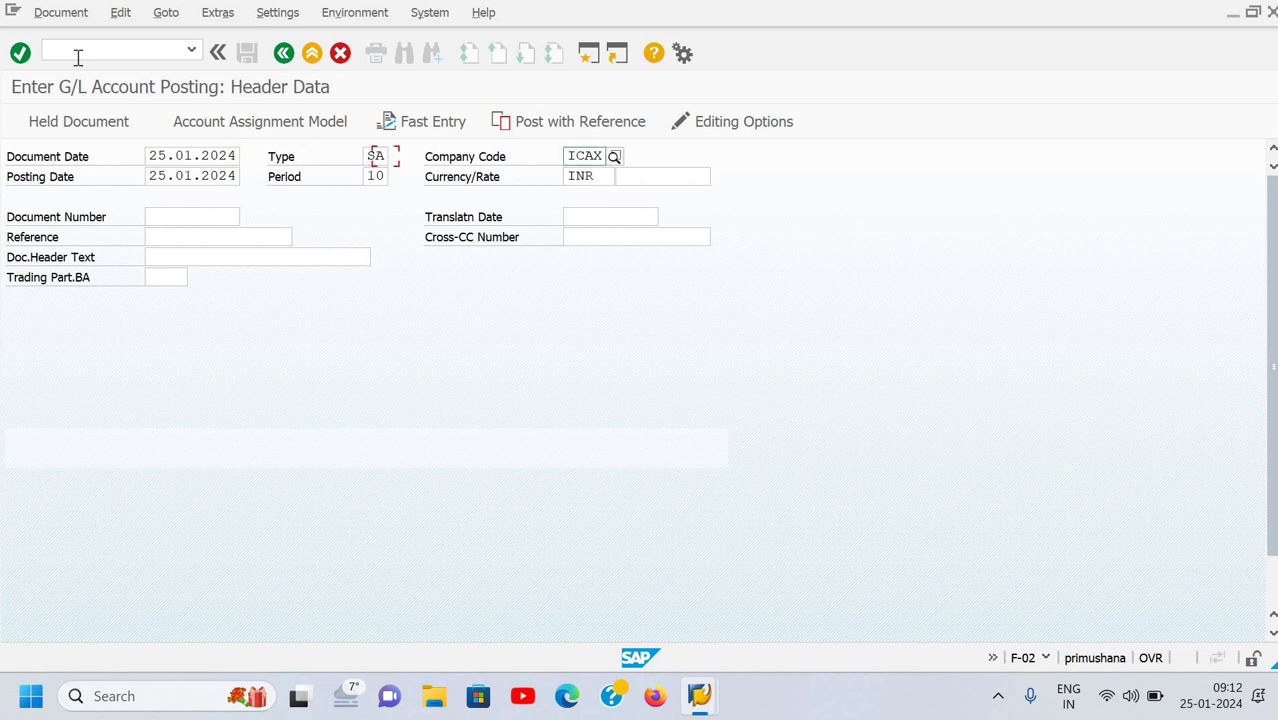
key(Tab)
key(Tab)
key(Tab)
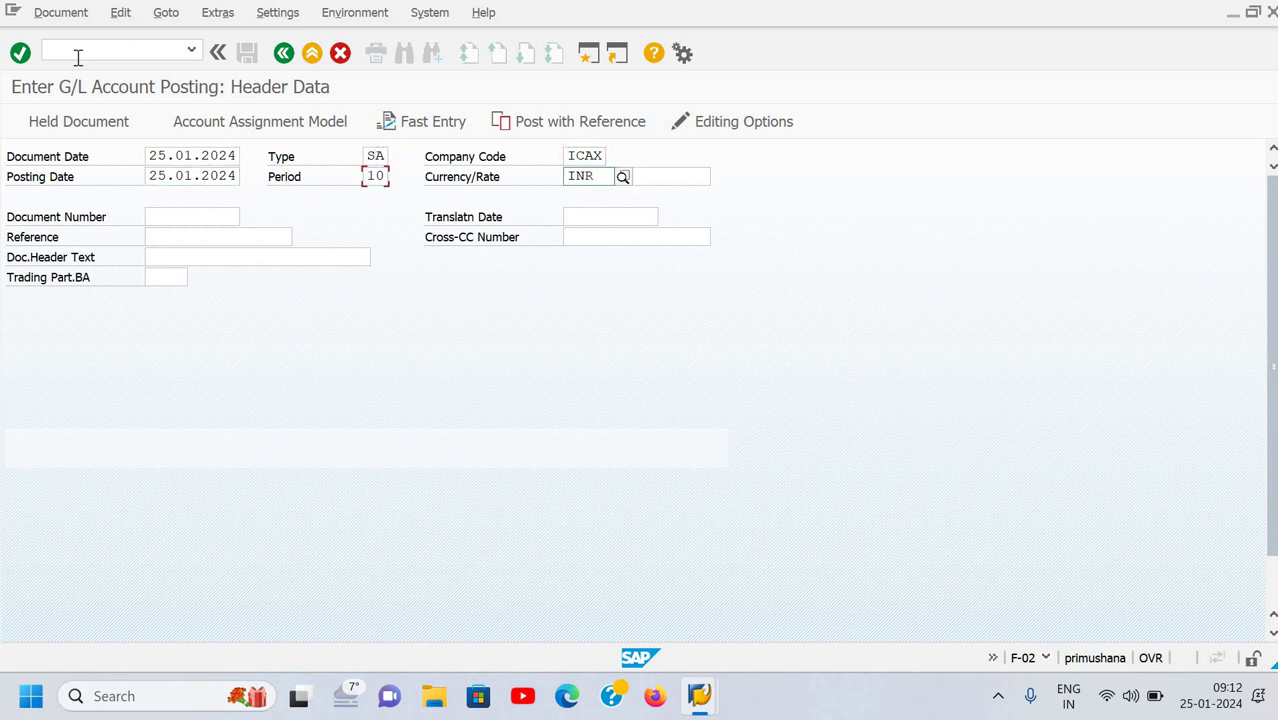
key(Tab)
key(Delete)
key(Delete)
key(Delete)
text(USD)
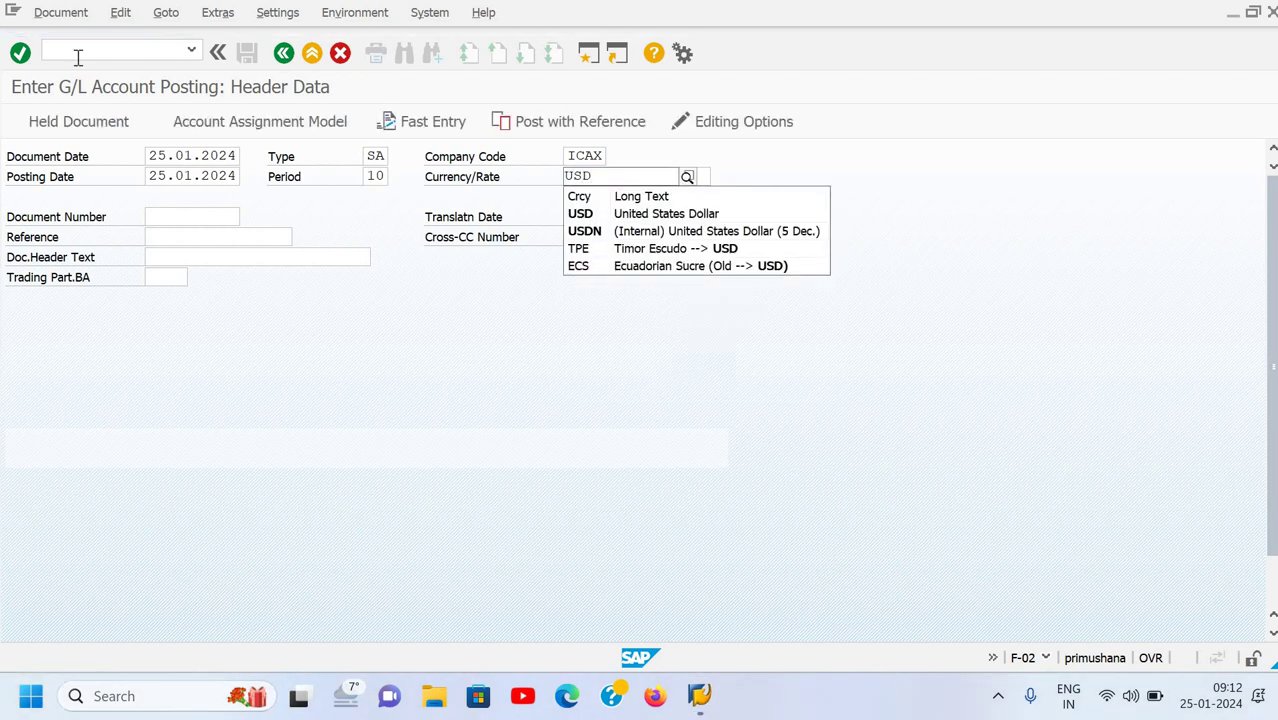
key(Down)
key(Return)
Set the reference to "inv-9889-us" and the document header text to "Expense payment"
key(Tab)
key(Tab)
key(Tab)
key(Tab)
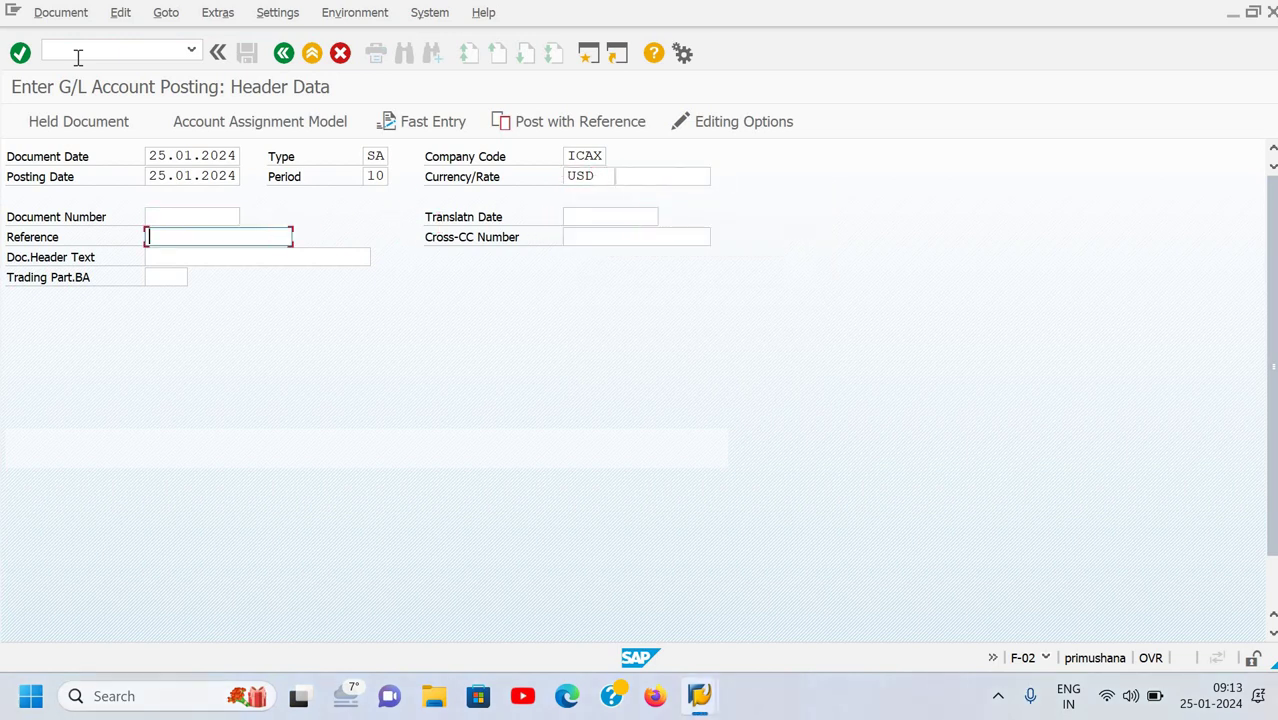
text(inv-9889-us)
key(Tab)
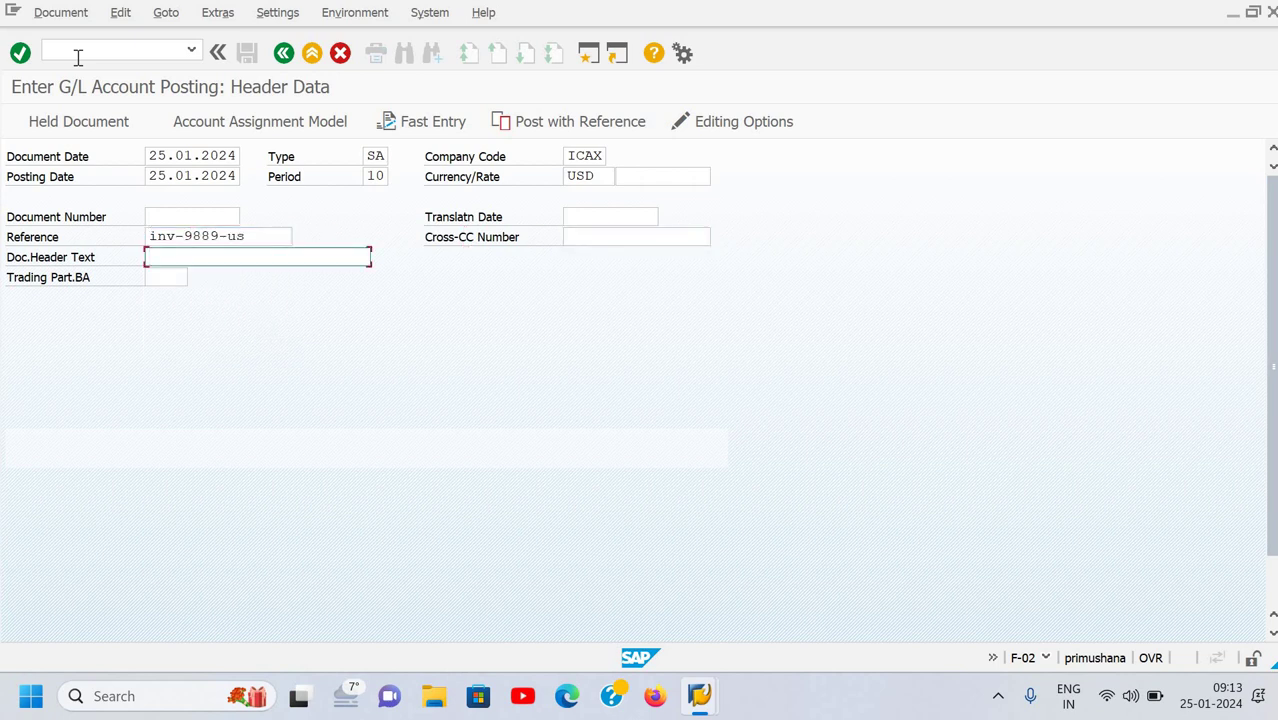
text(ex)
key(Down)
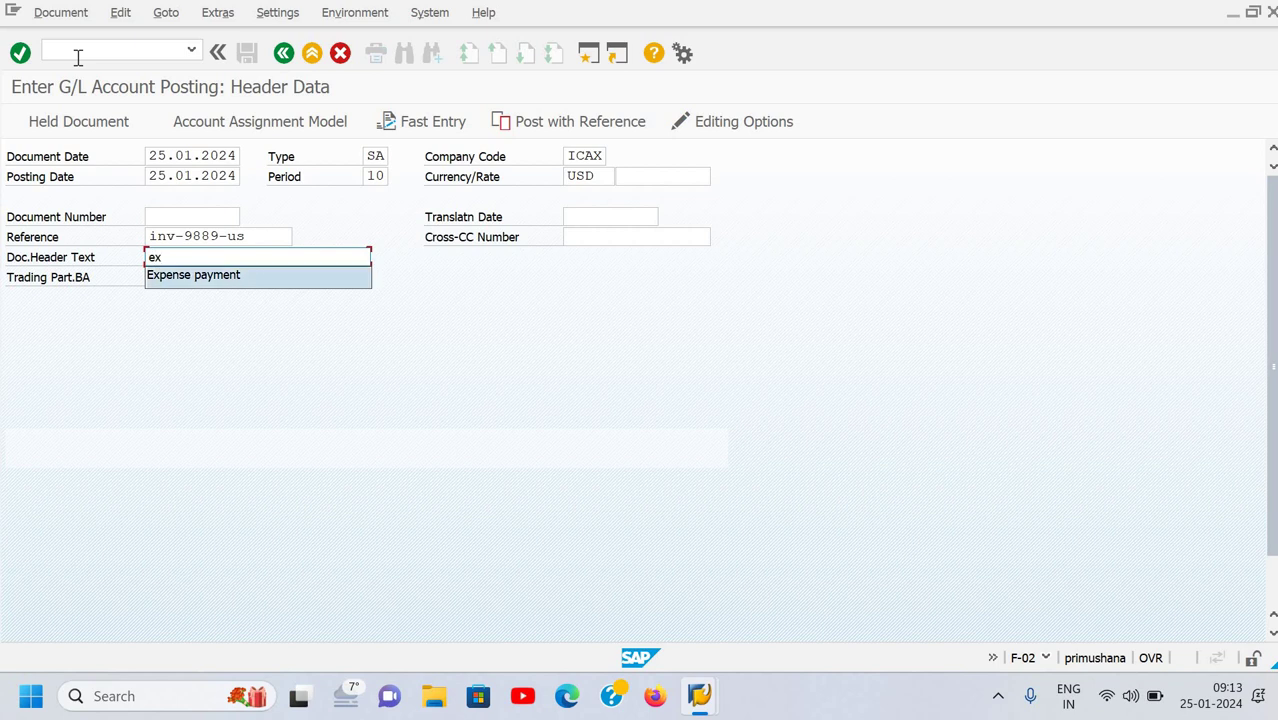
key(Return)
Keep posting key 40 for the first line item and choose the Marketing Exp. account, using keyword deep
key(Tab)
key(Tab)
key(Tab)
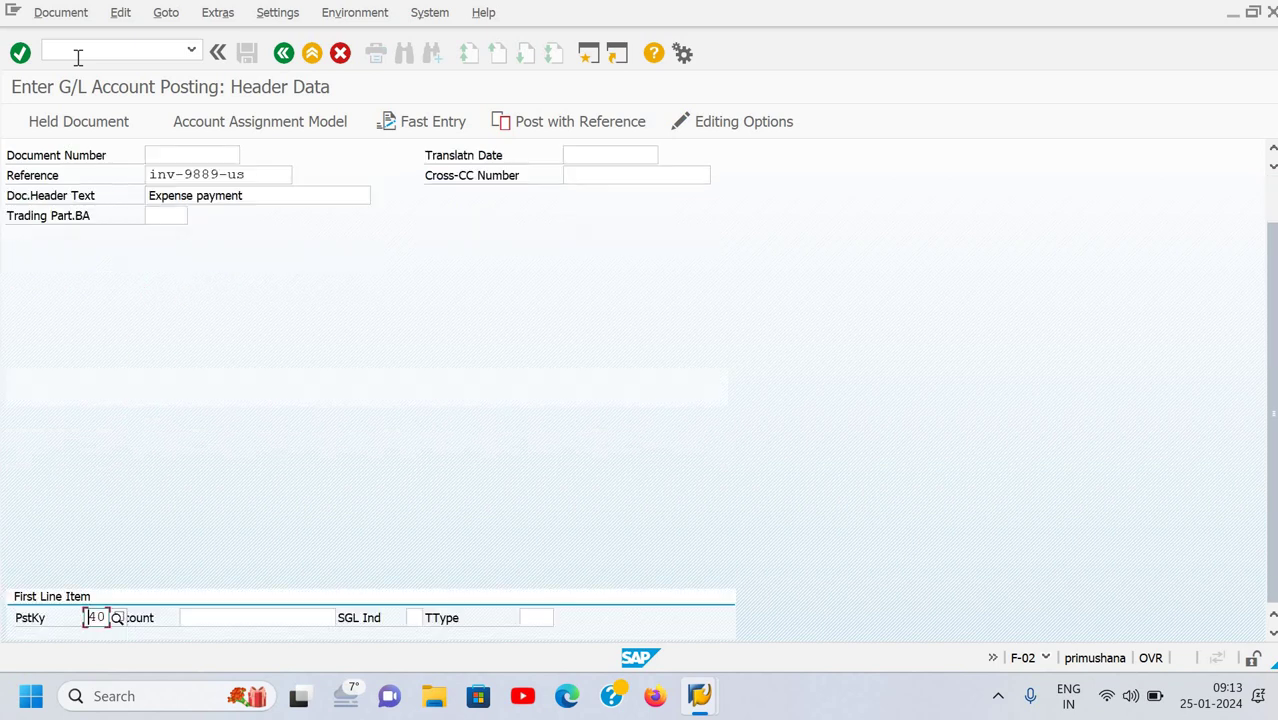
key(F4)
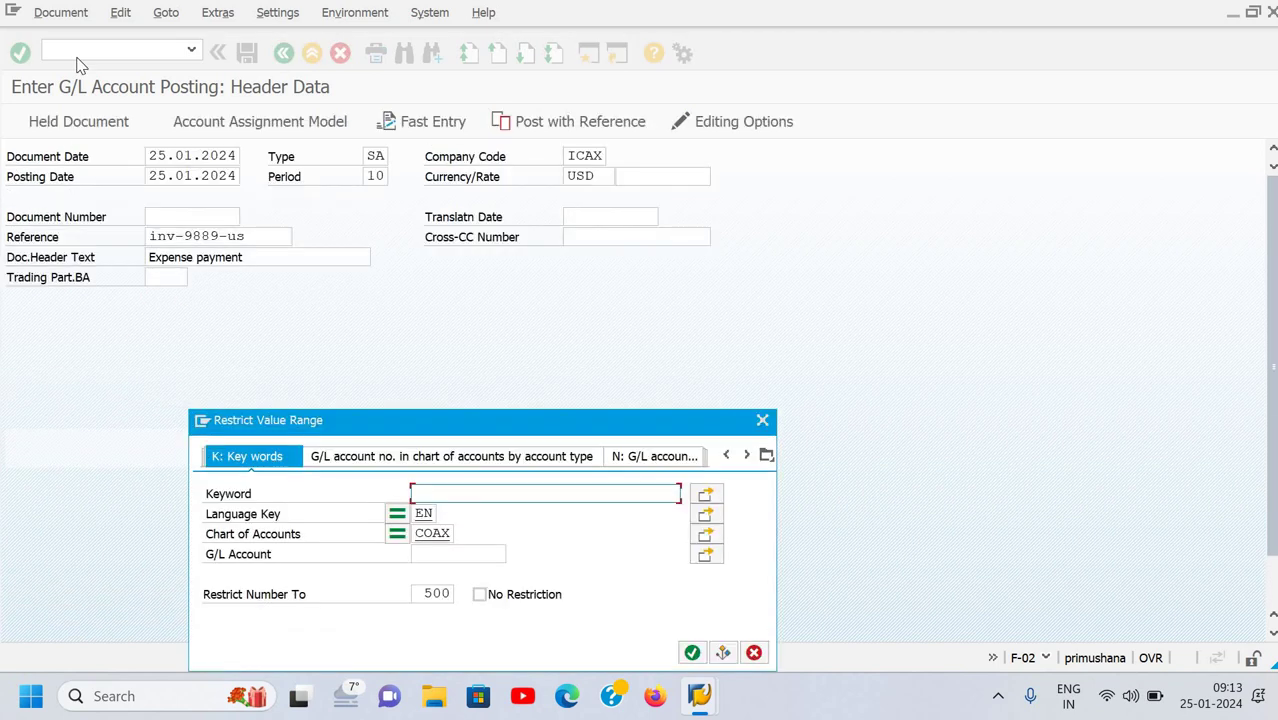
text(deep)
key(Return)
key(Down)
key(Down)
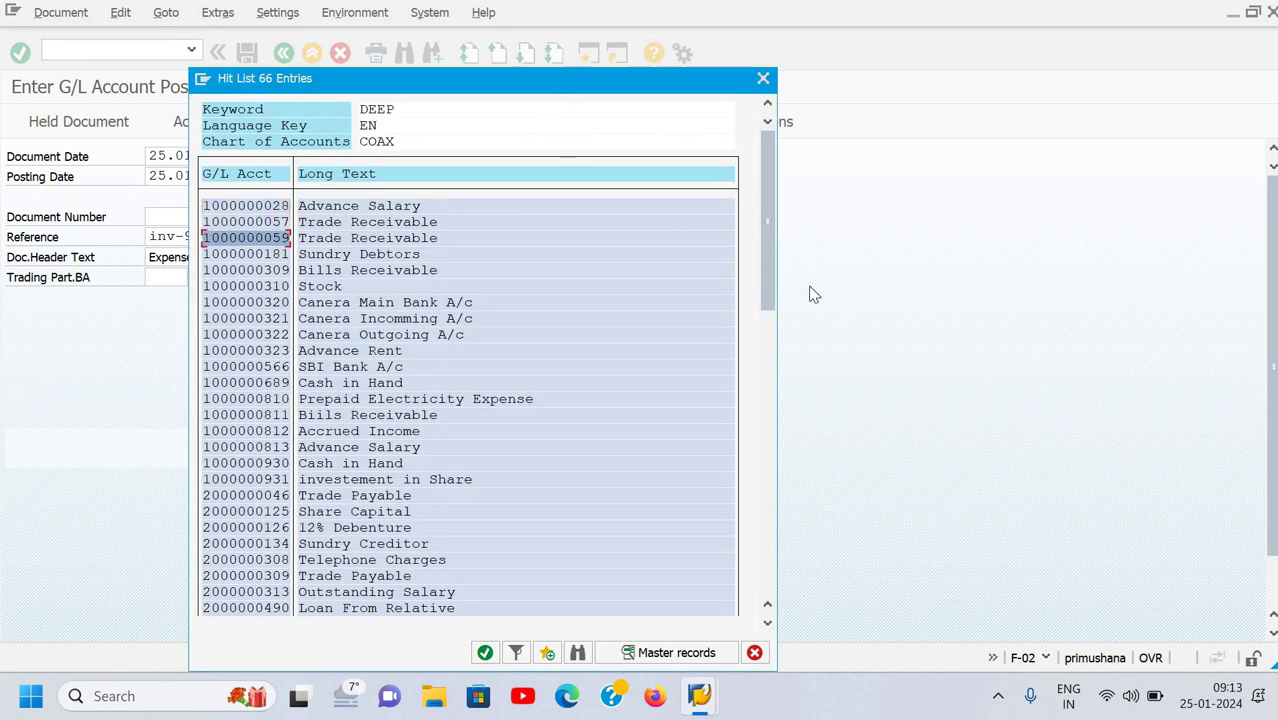
click(762, 554)
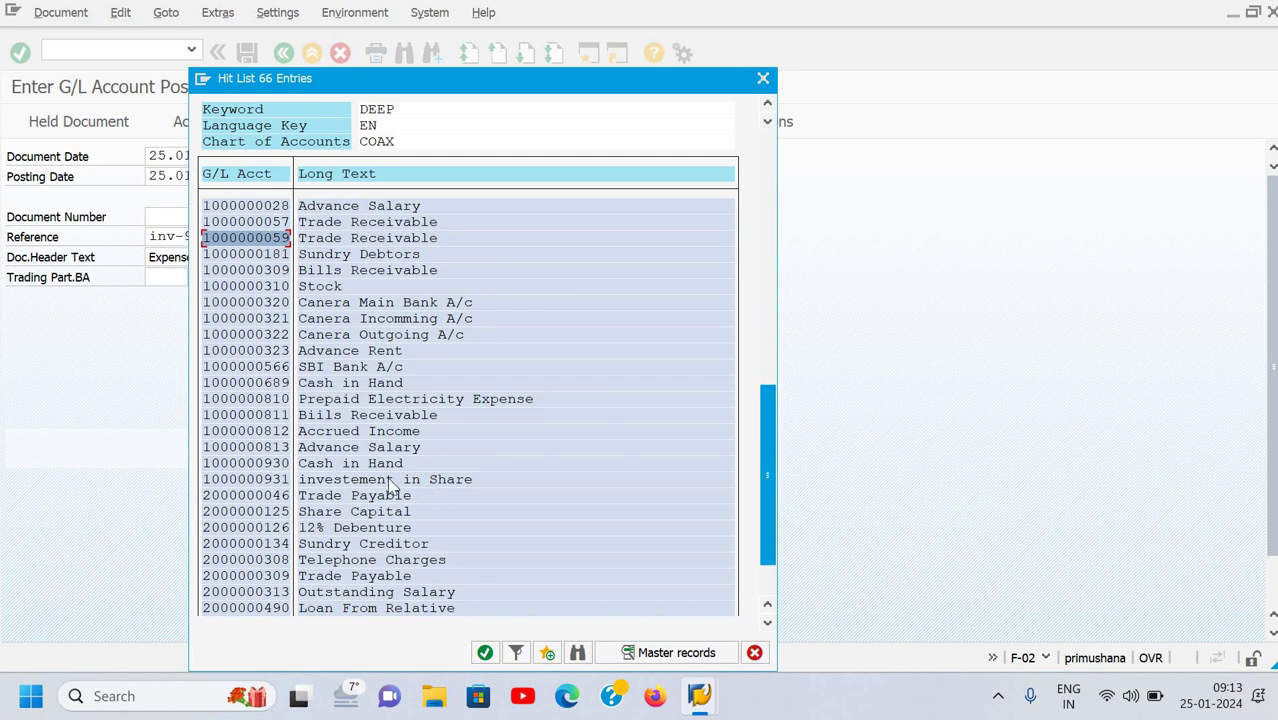
double_click(337, 511)
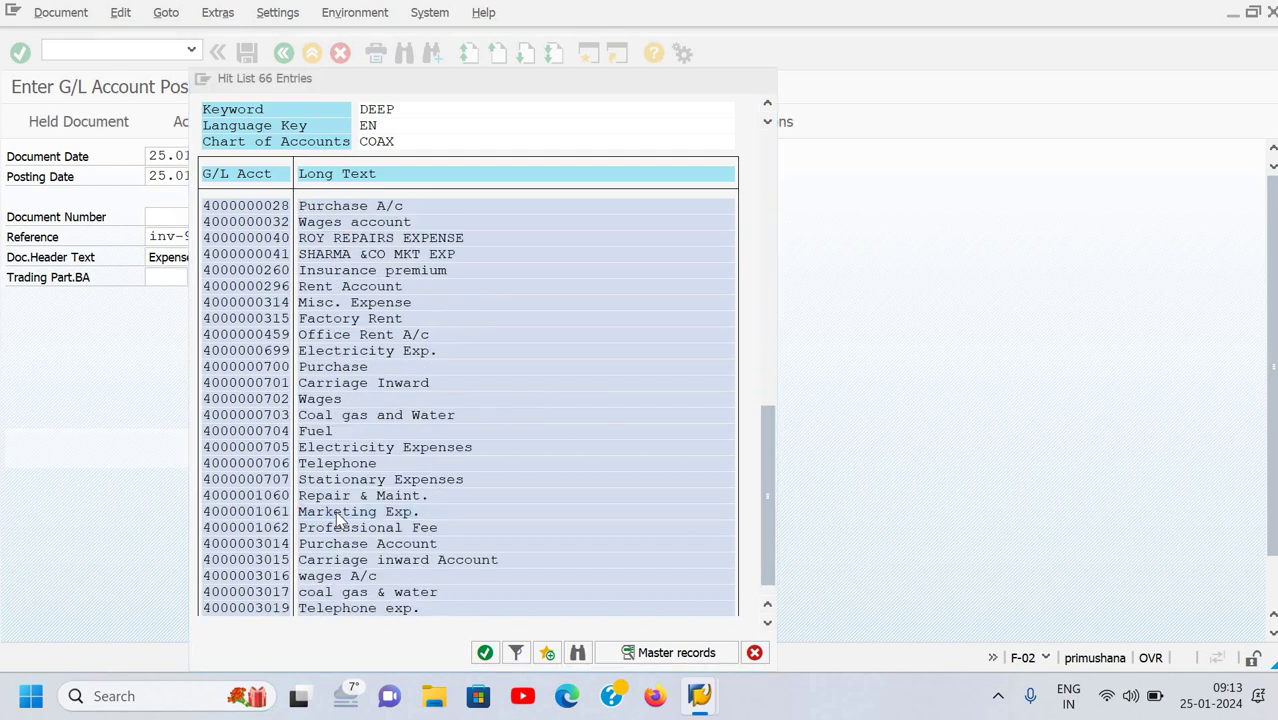
Continue to the Marketing Exp. debit item and set its amount to 1000 USD, letting the local currency amount be calculated
key(Return)
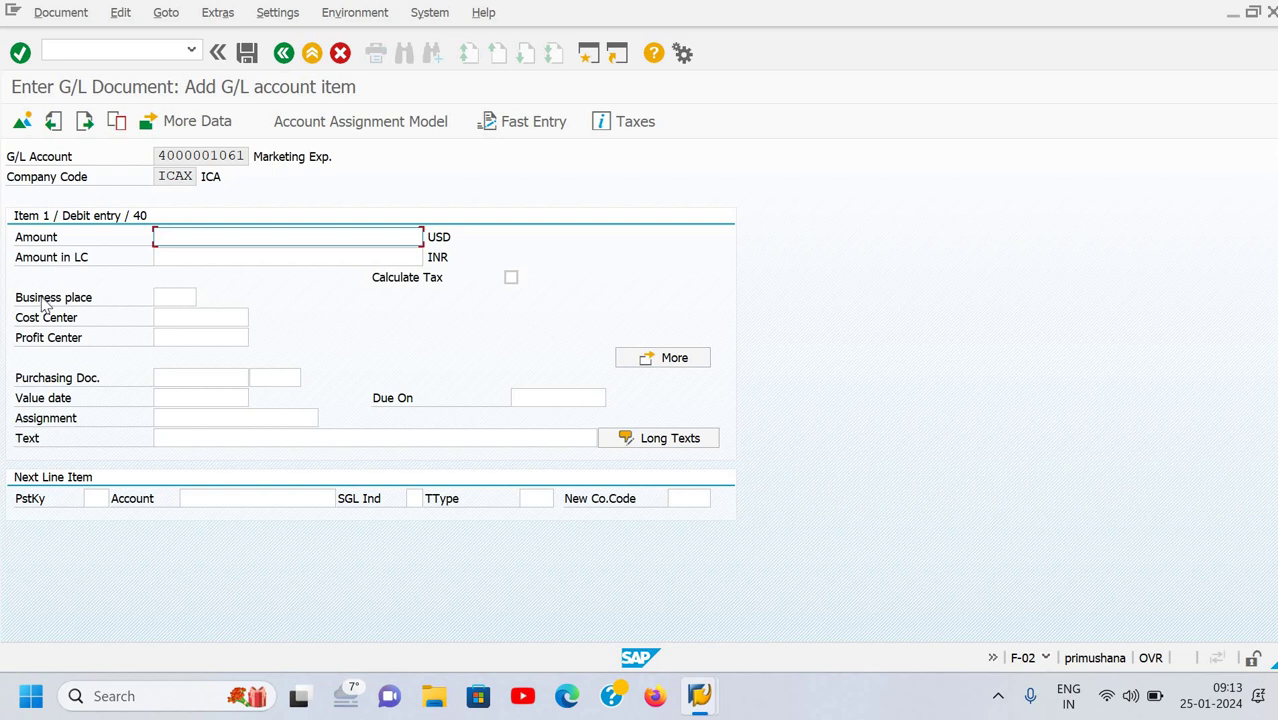
text(1000)
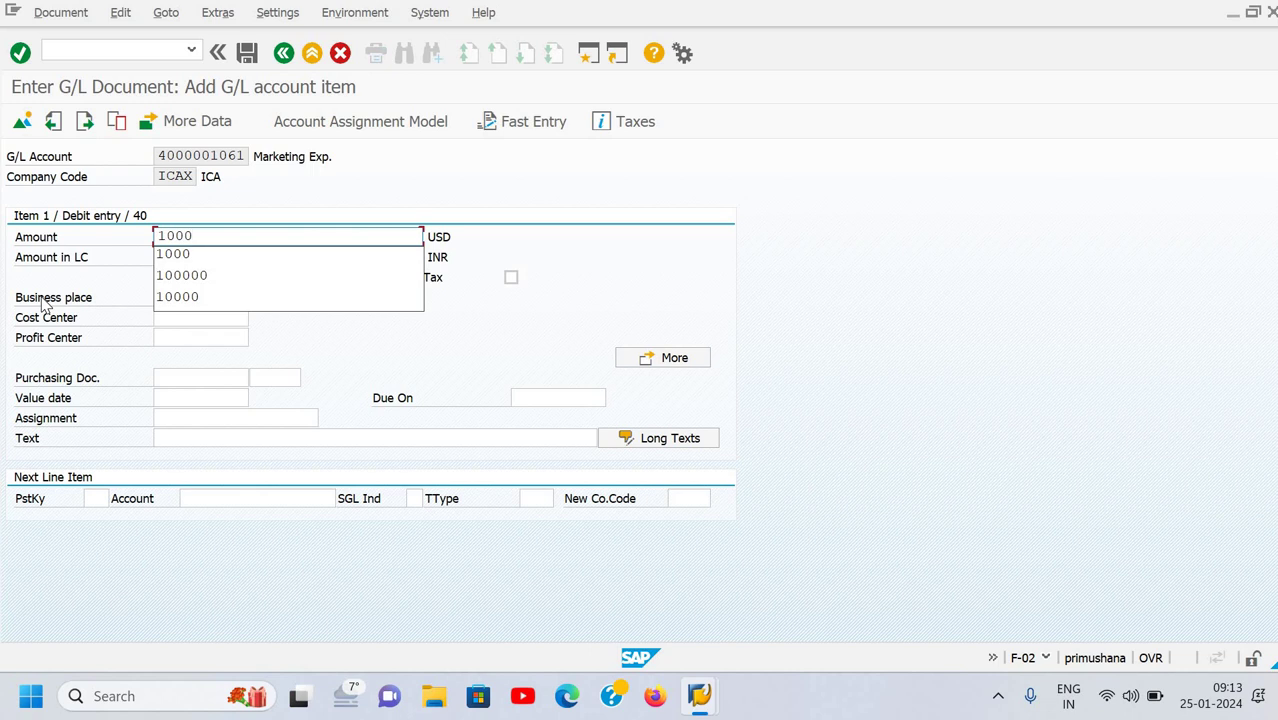
key(Return)
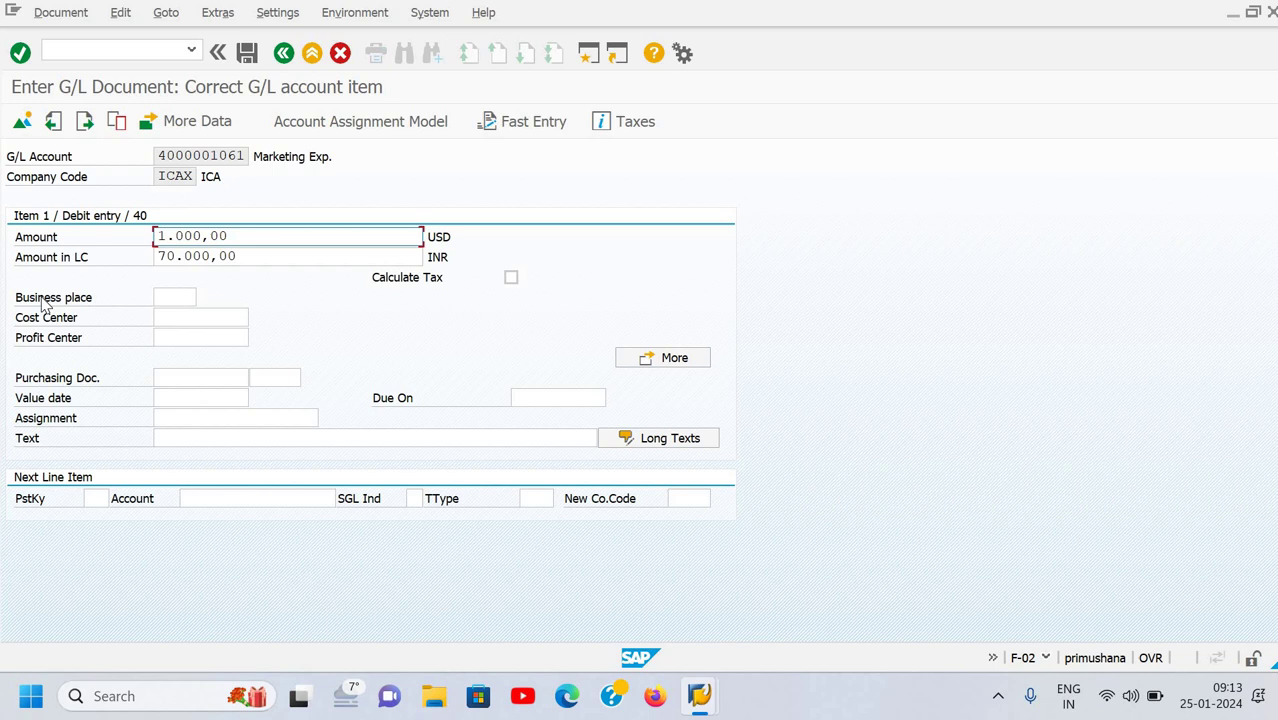
Fill the Marketing Exp. item's text with the stored entry "Being mkt exp bill due", leaving cost center and profit center empty
key(Tab)
key(Tab)
key(Tab)
key(Tab)
key(Tab)
key(Tab)
key(Tab)
key(Tab)
key(Tab)
key(Tab)
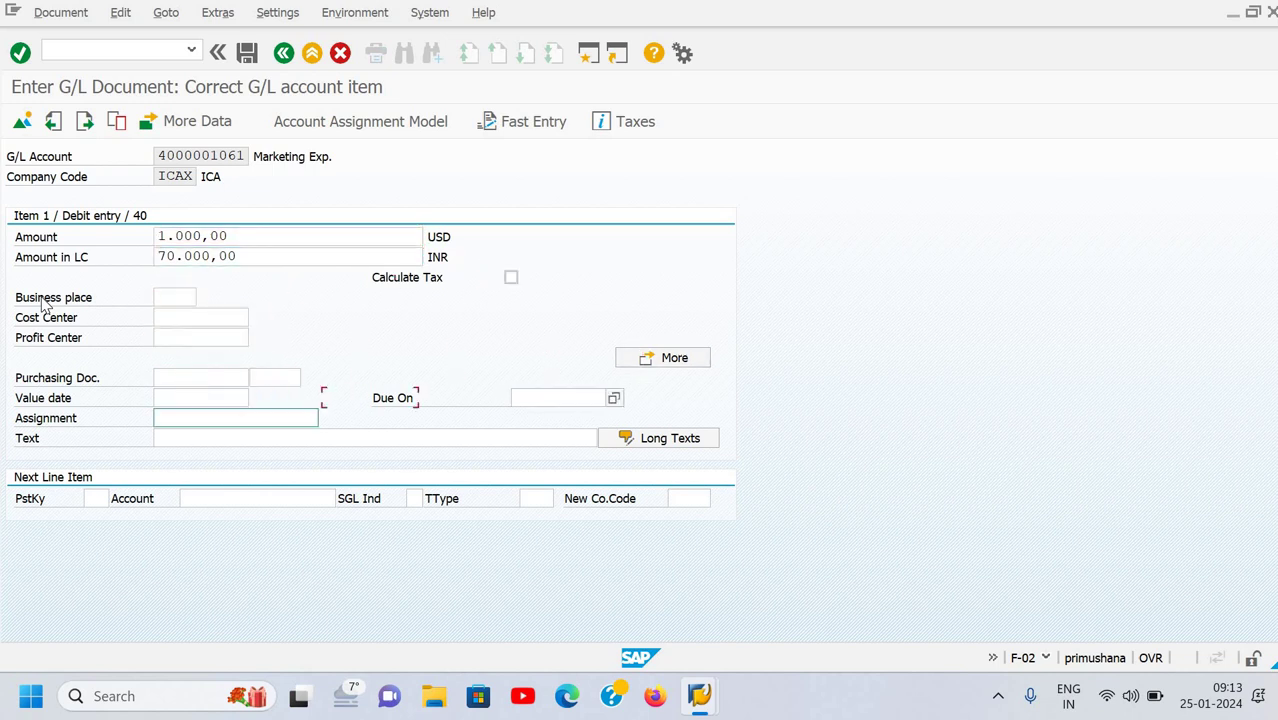
key(Tab)
text(B)
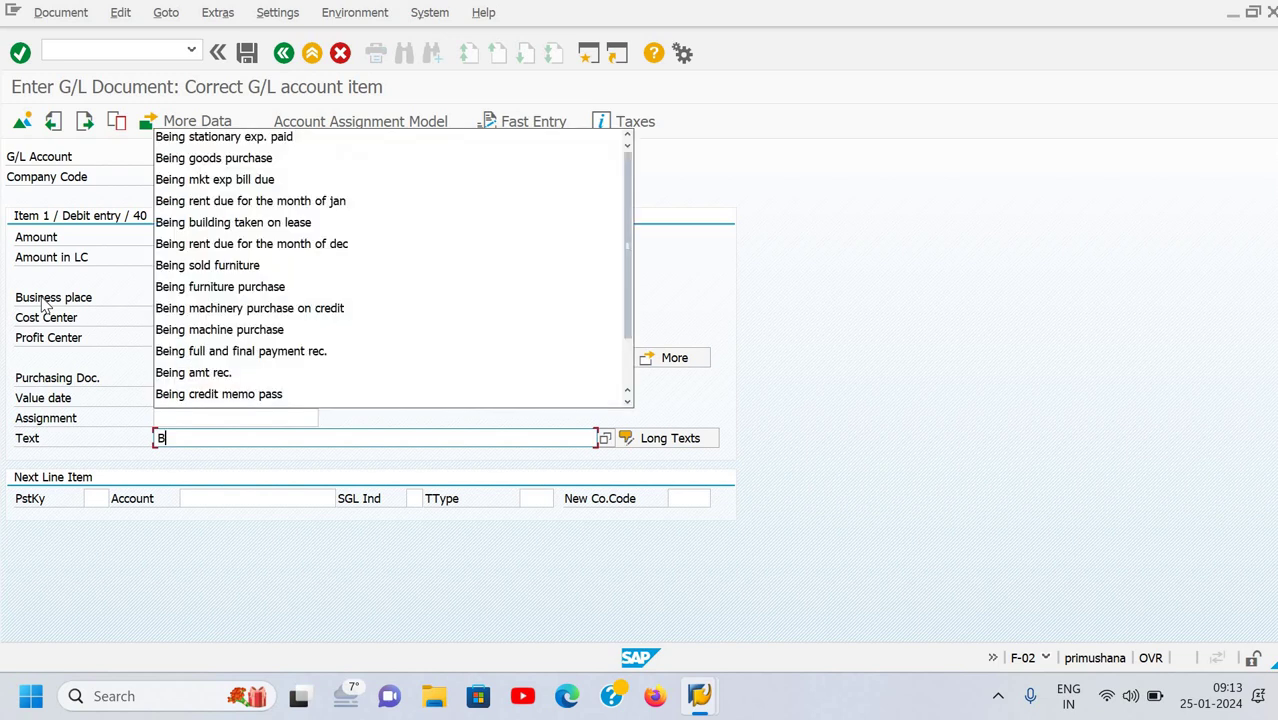
key(Down)
key(Down)
key(Down)
key(Down)
key(Down)
key(Down)
key(Down)
key(Down)
key(Down)
key(Down)
key(Down)
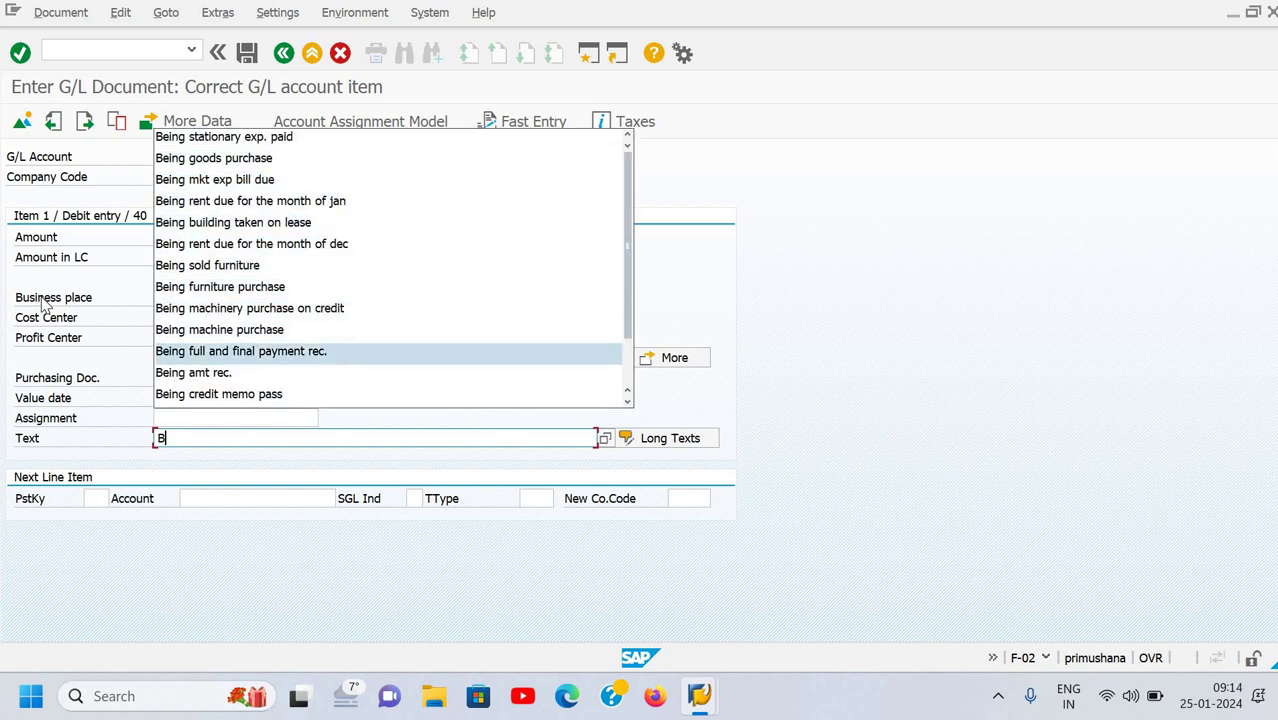
text(eing)
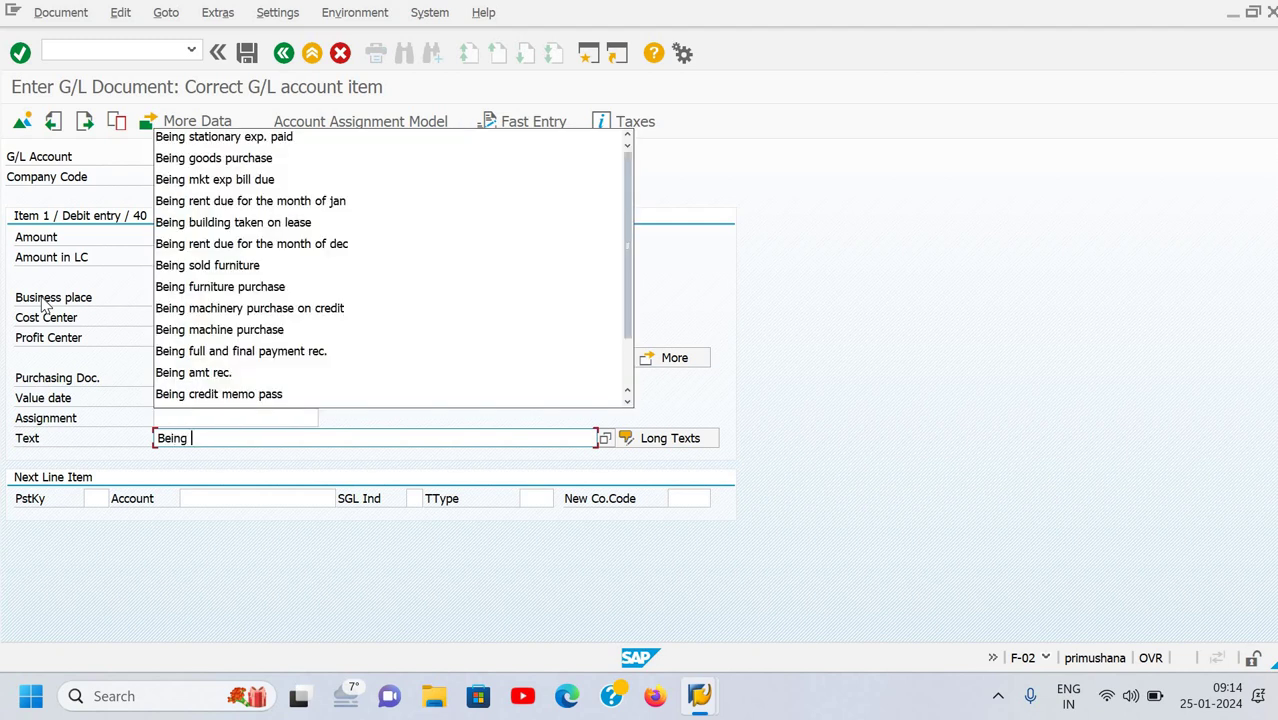
key(Down)
key(Down)
key(Down)
key(Return)
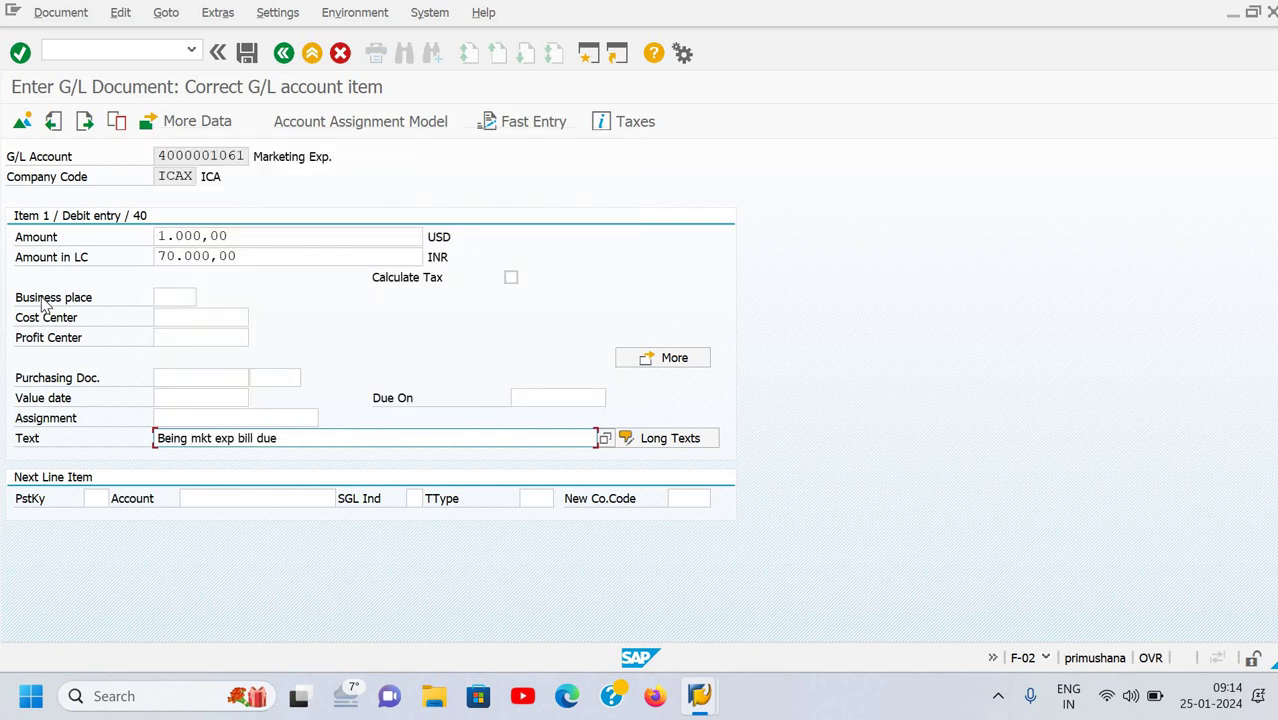
Change the end of the debit item's text so that it reads "Being mkt exp bill paid", and confirm
key(BackSpace)
key(BackSpace)
key(BackSpace)
text(paid)
key(Return)
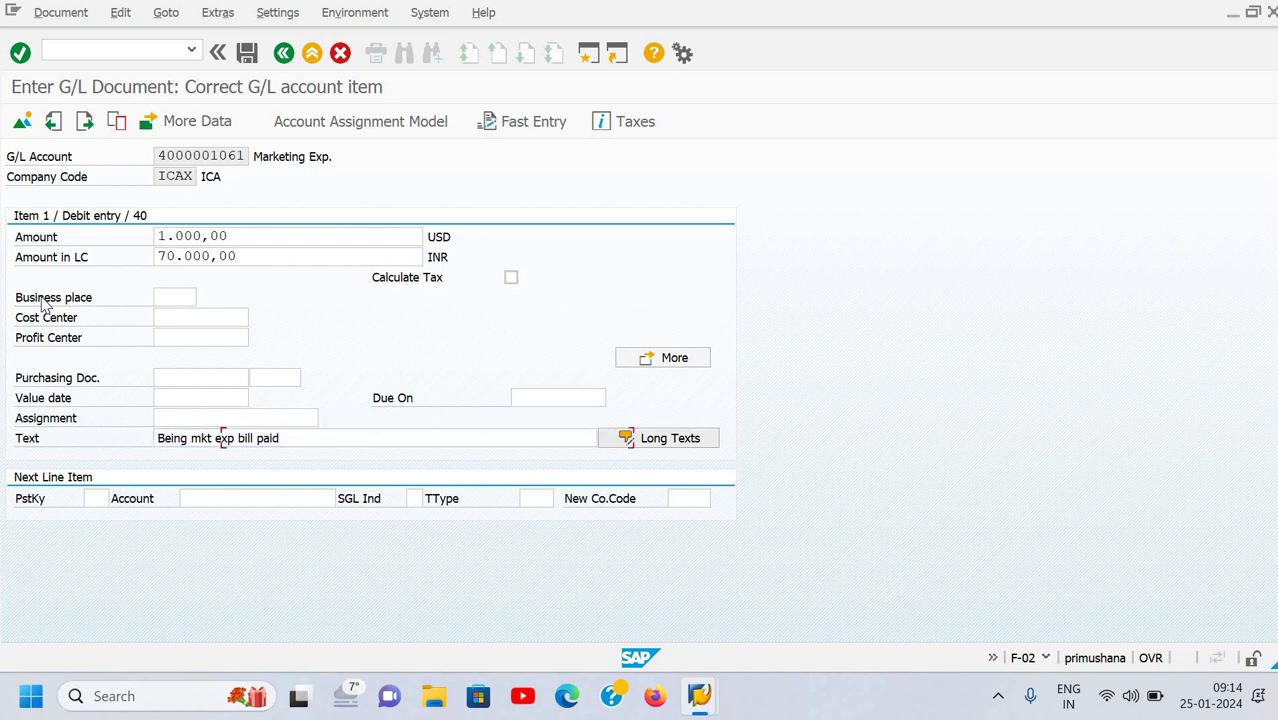
Set the next line item's posting key to 50 and look up its account with keyword deep
text(50)
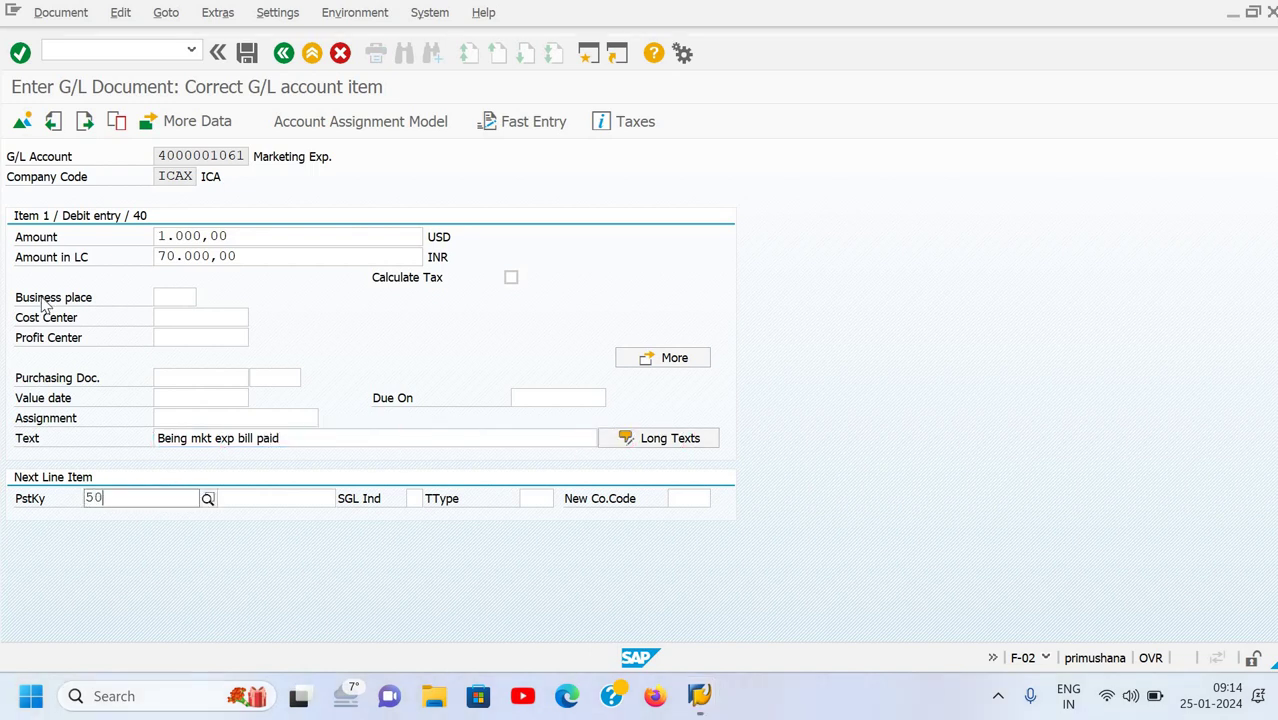
key(Tab)
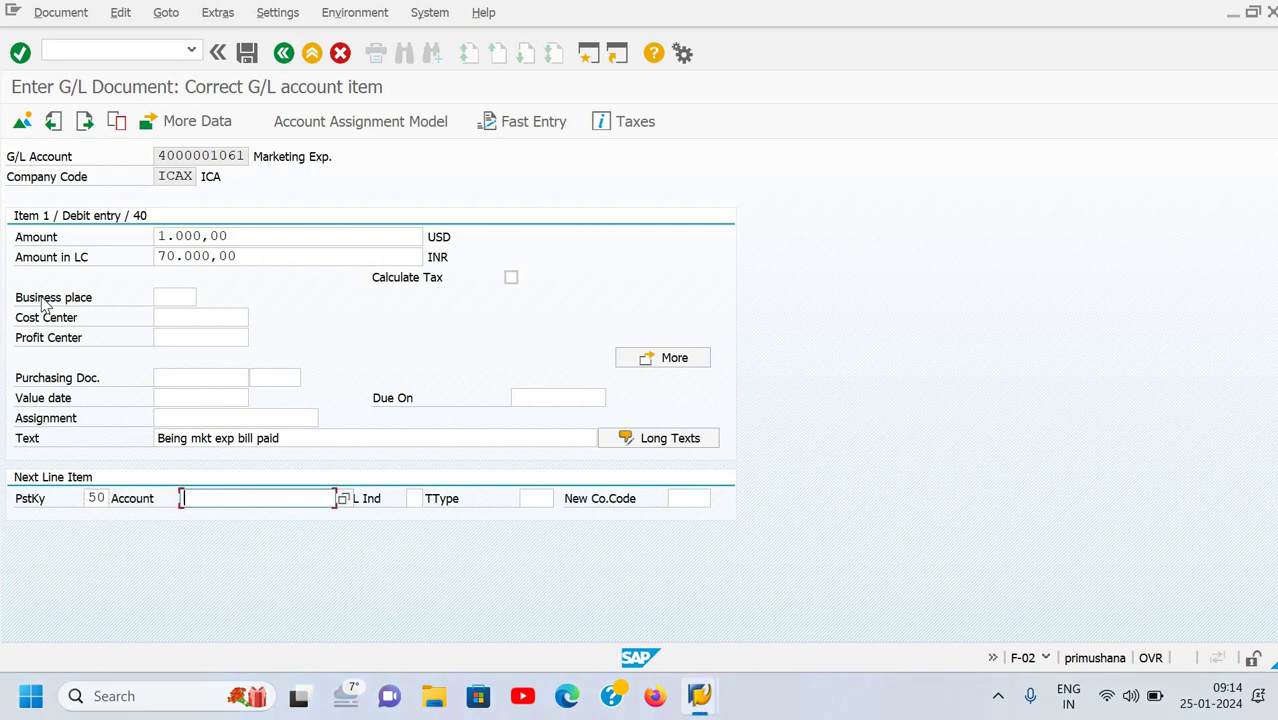
key(F4)
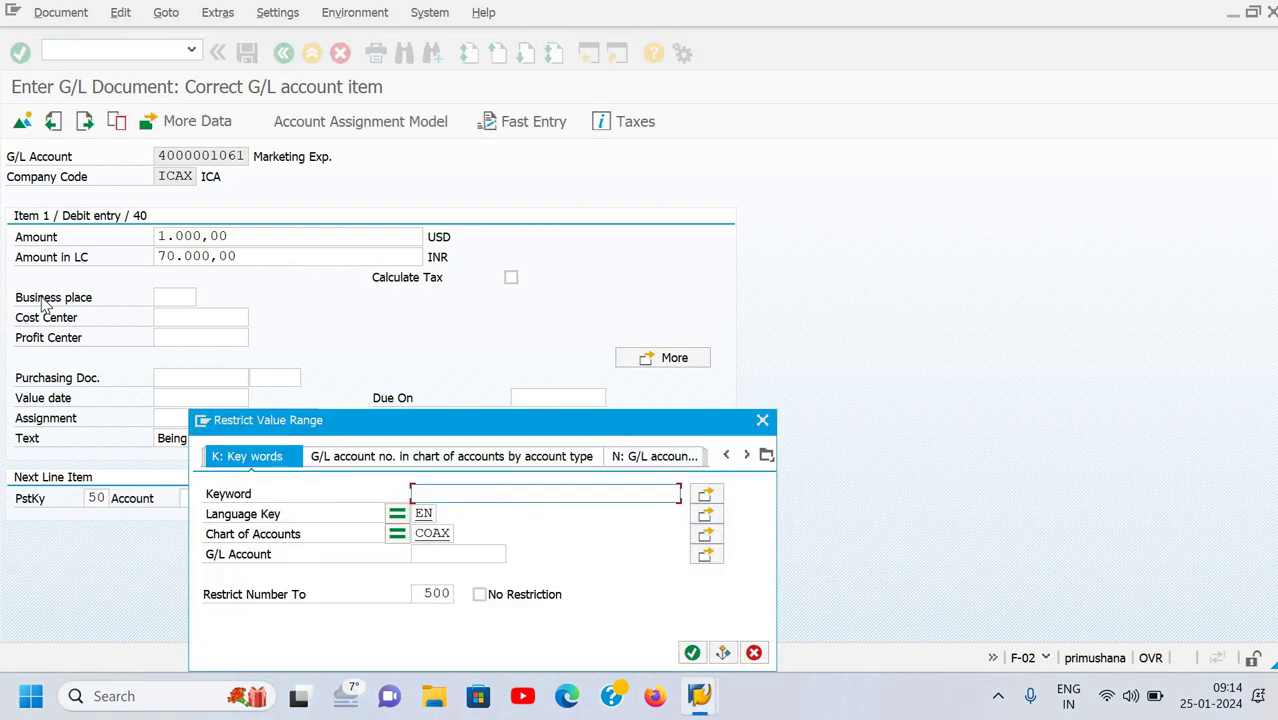
text(deep)
key(Return)
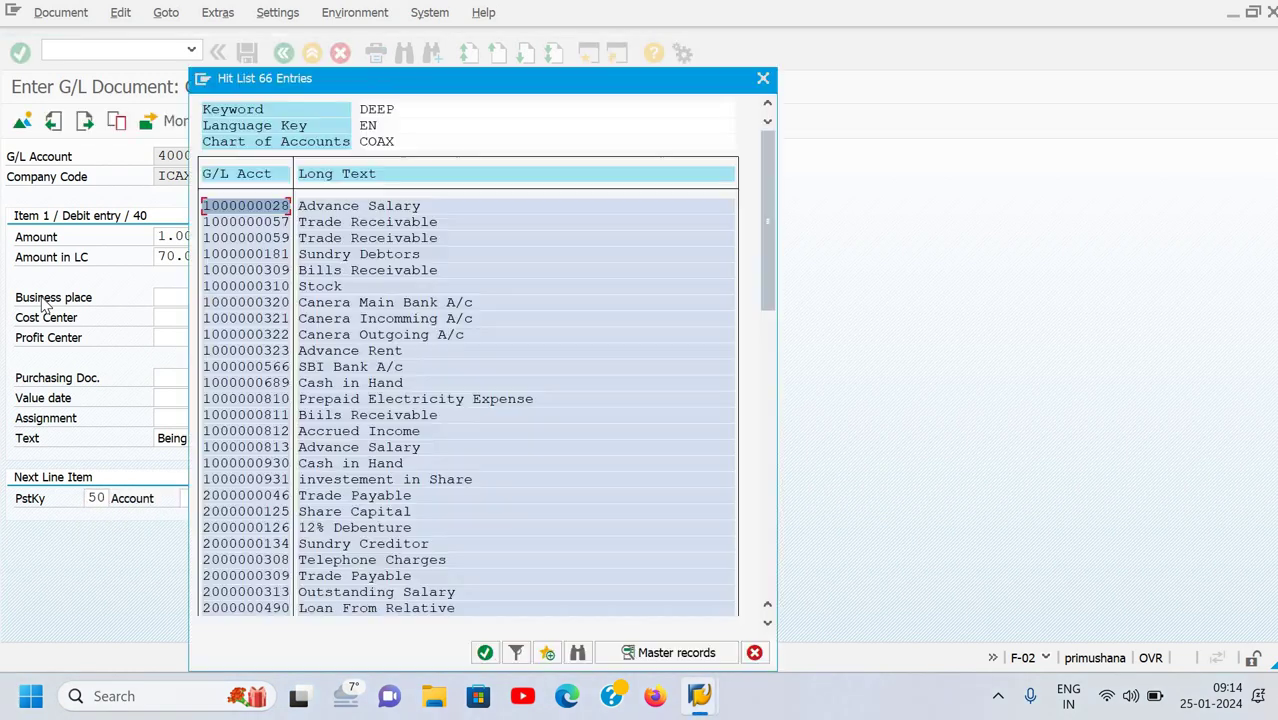
Choose SBI Bank A/c from the account list and continue to the credit item
key(Down)
key(Down)
key(Down)
key(Down)
key(Down)
key(Down)
key(Down)
key(Down)
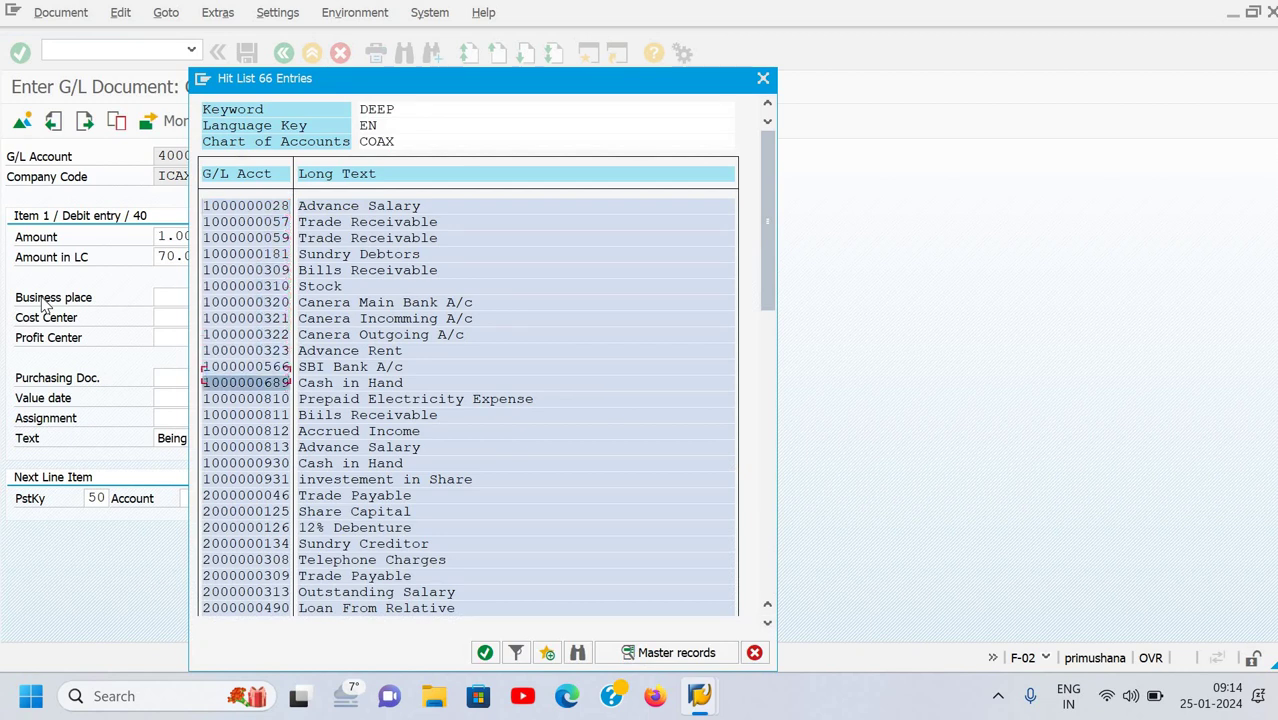
key(Return)
key(Return)
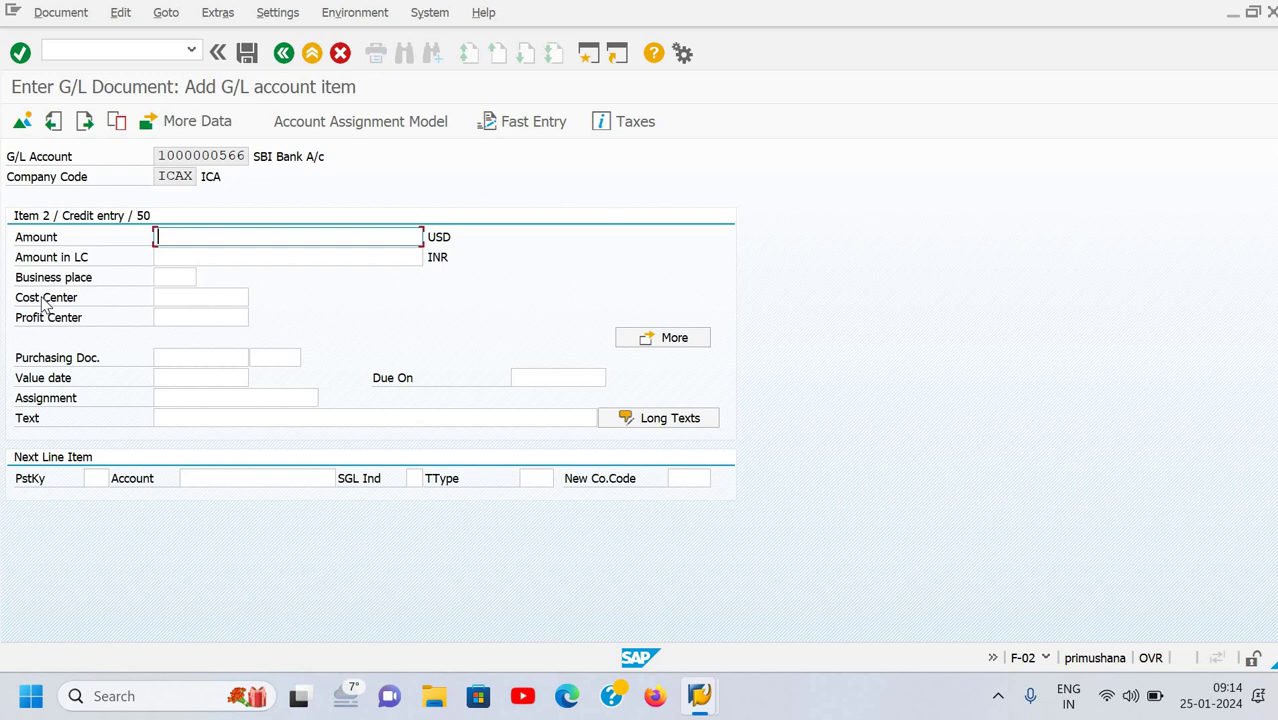
Enter * as the SBI Bank item's amount to balance the debit, and + as its text to copy the previous item's text
text(*)
key(Return)
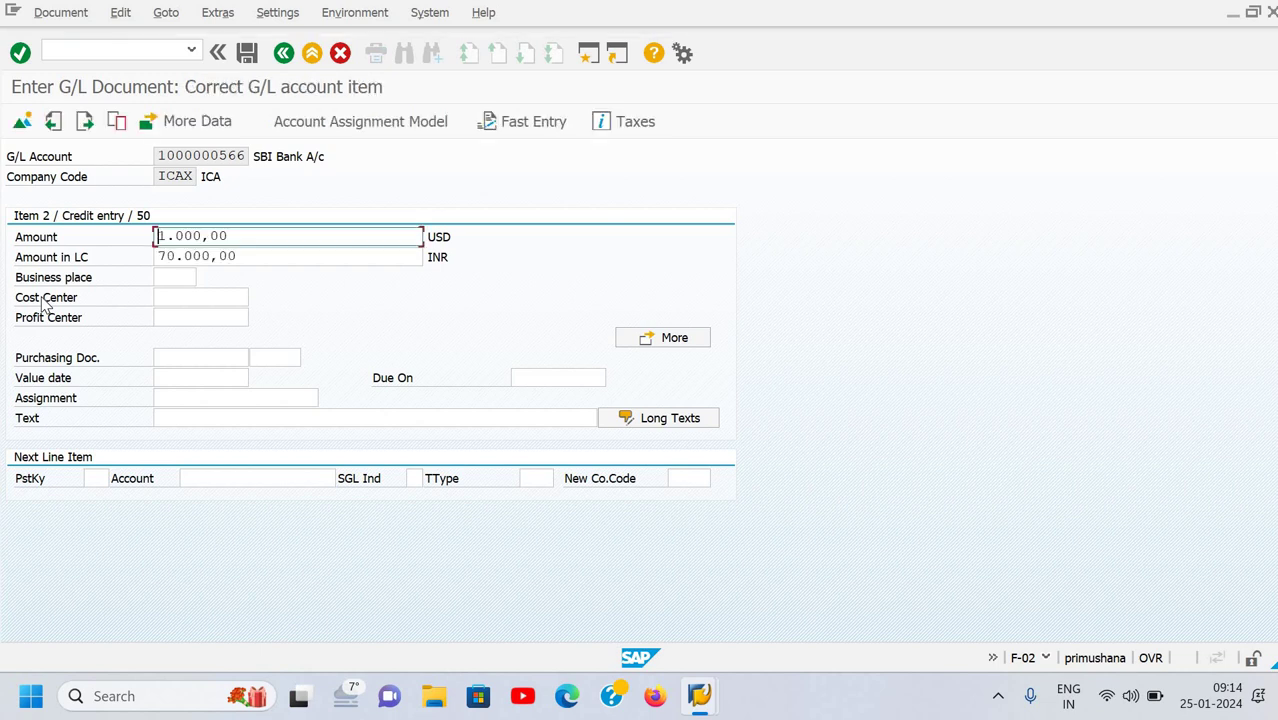
key(Tab)
key(Tab)
key(Tab)
key(Tab)
key(Tab)
key(Tab)
key(Tab)
key(Tab)
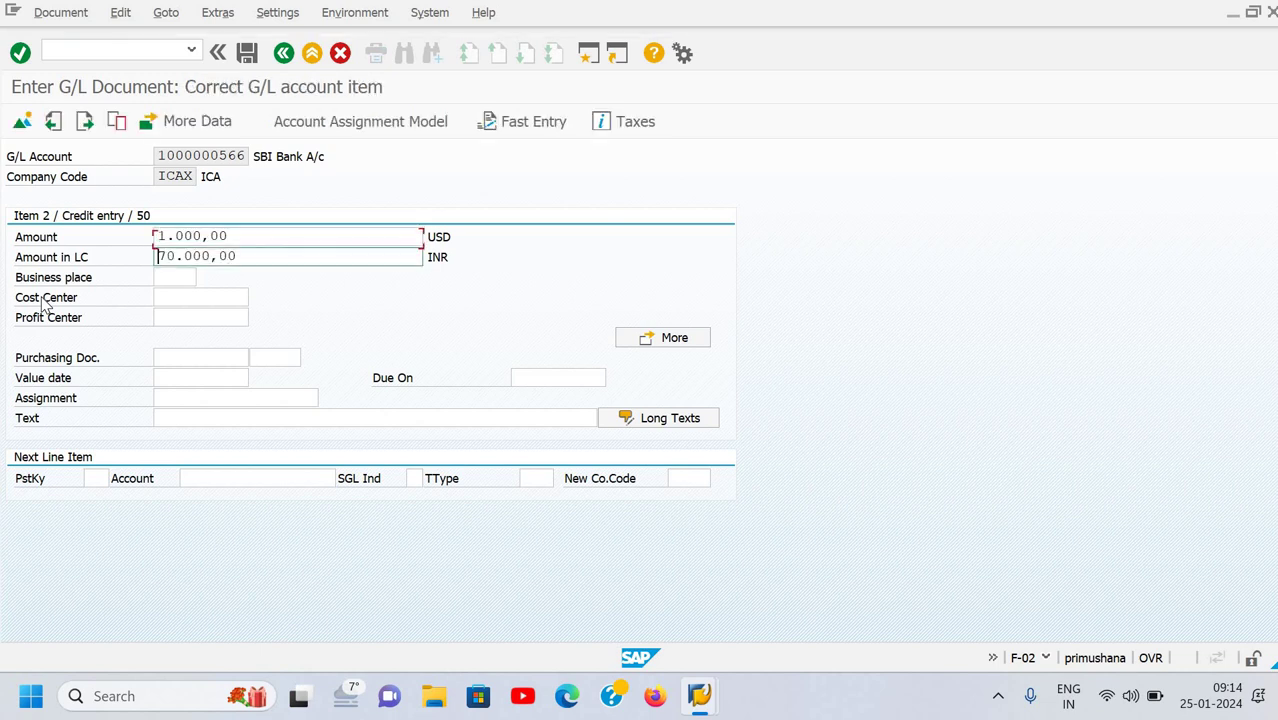
key(Tab)
key(Tab)
key(Tab)
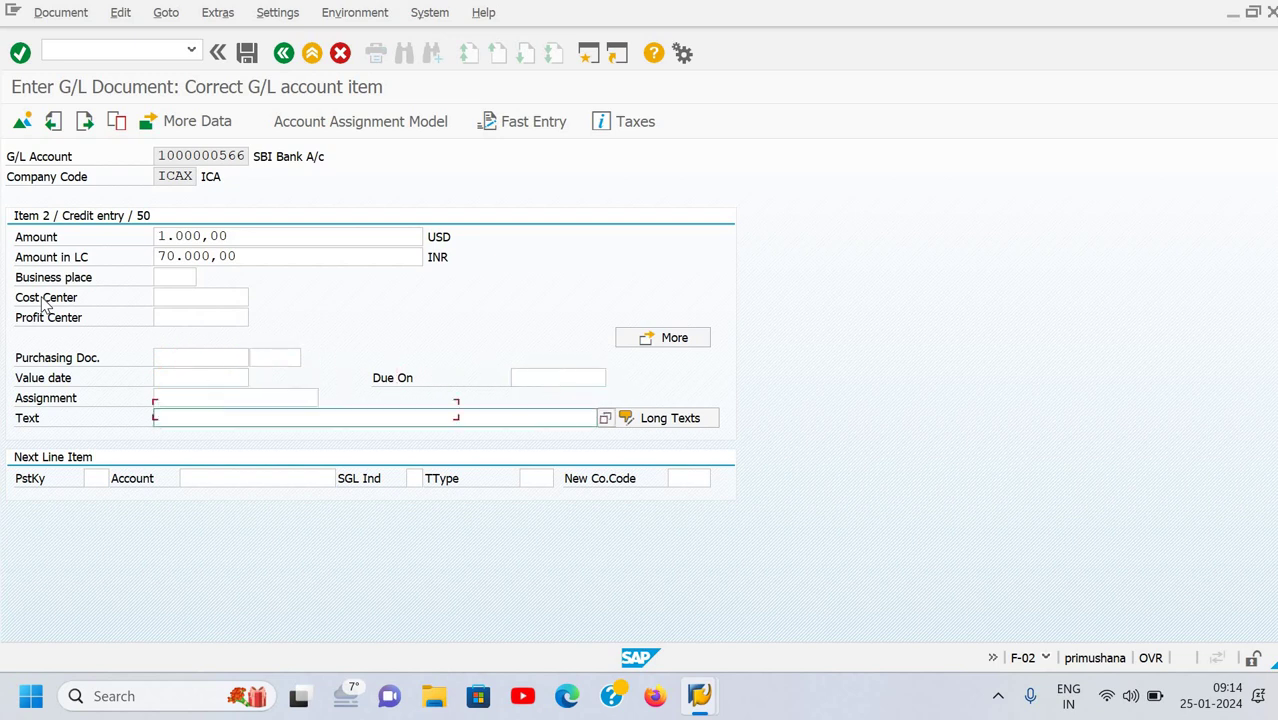
text(+)
key(Return)
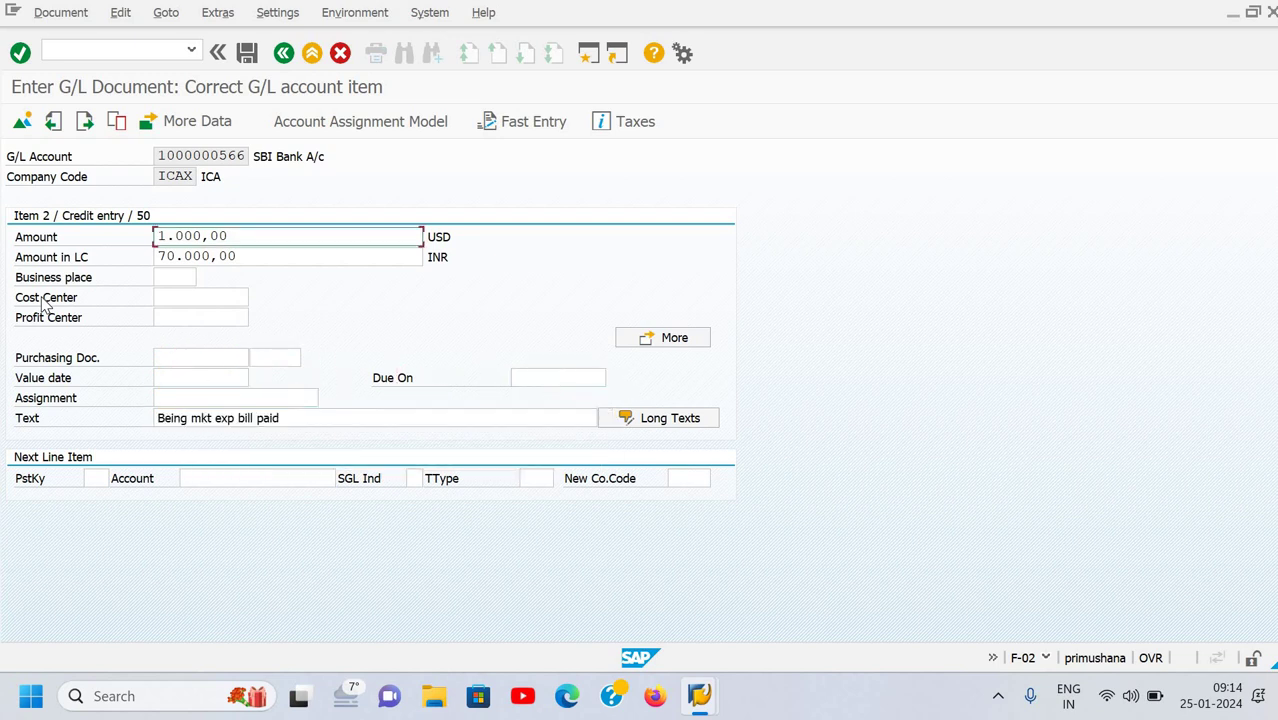
Post the marketing expense document and display it
key(ctrl+s)
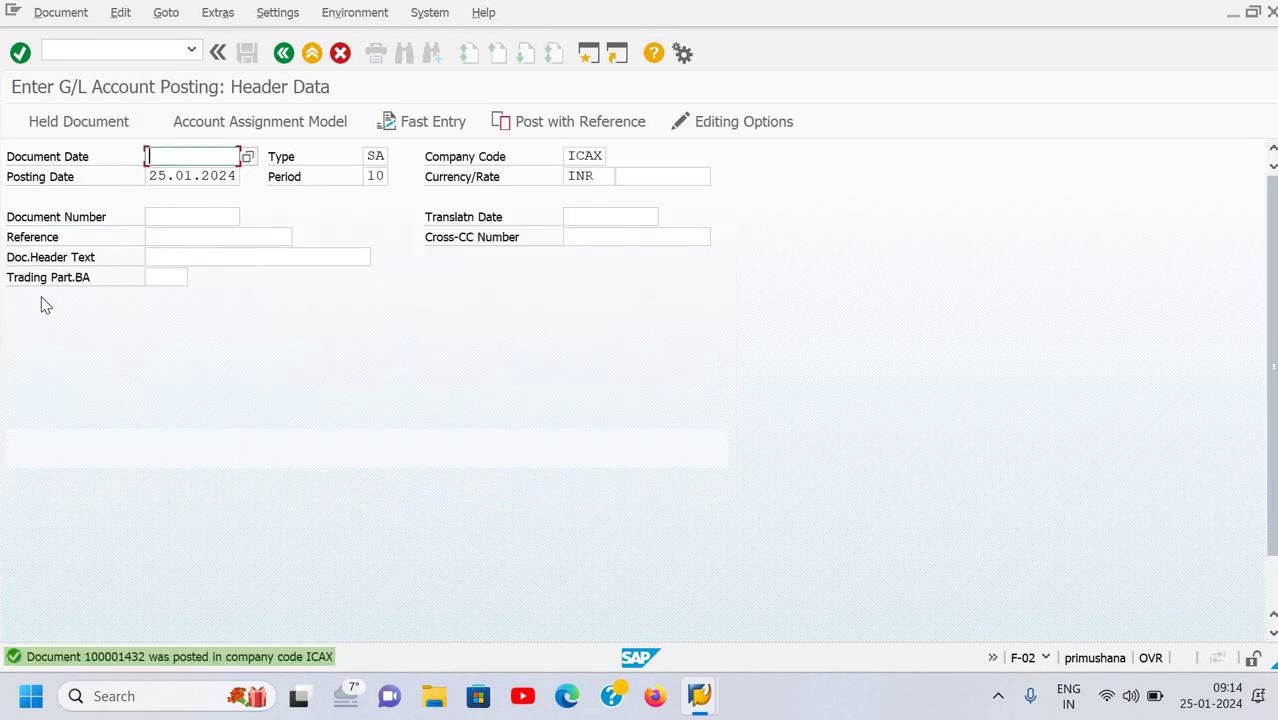
click(61, 12)
click(63, 84)
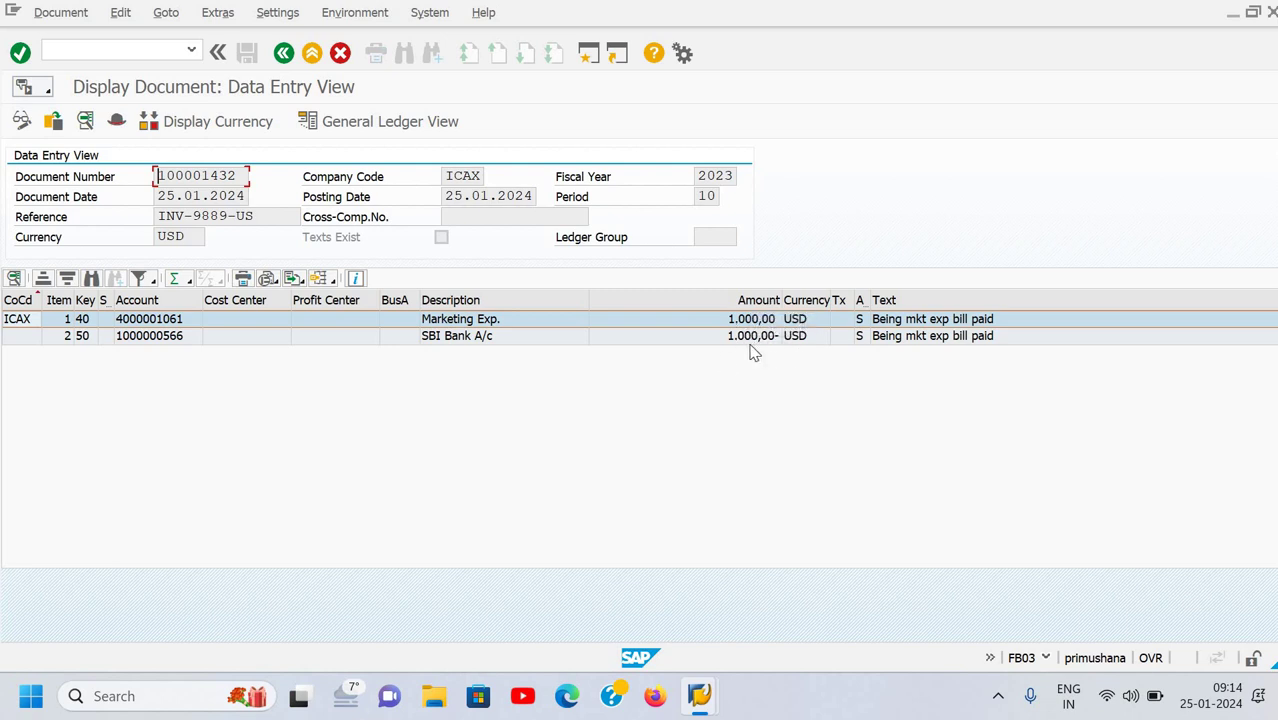
Toggle the document's display currency between USD and INR, and view its header details including the exchange rate
click(214, 122)
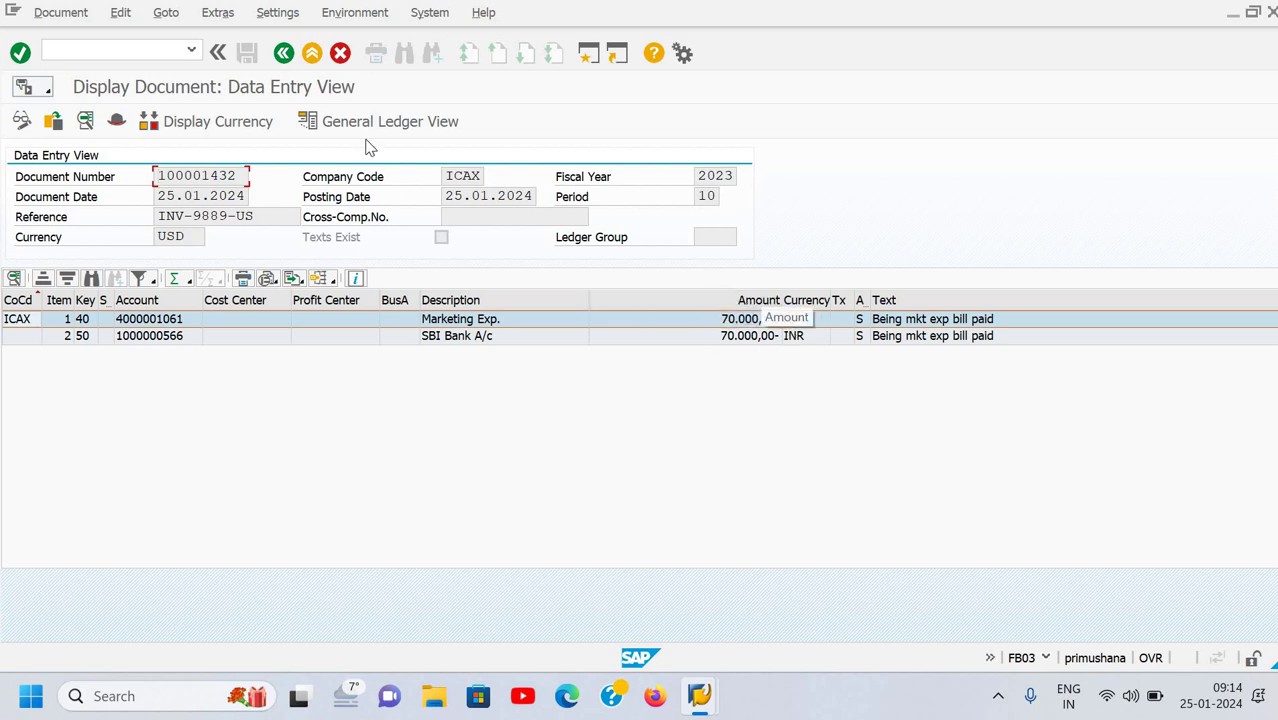
click(232, 130)
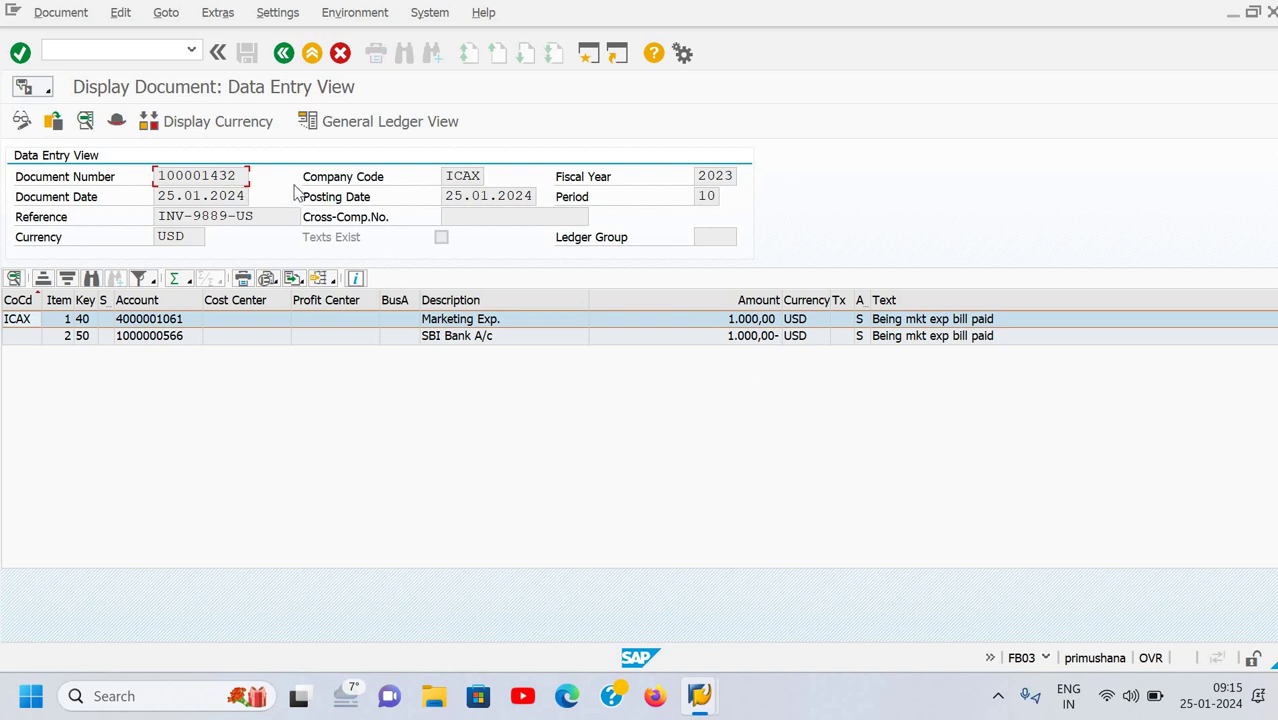
click(217, 130)
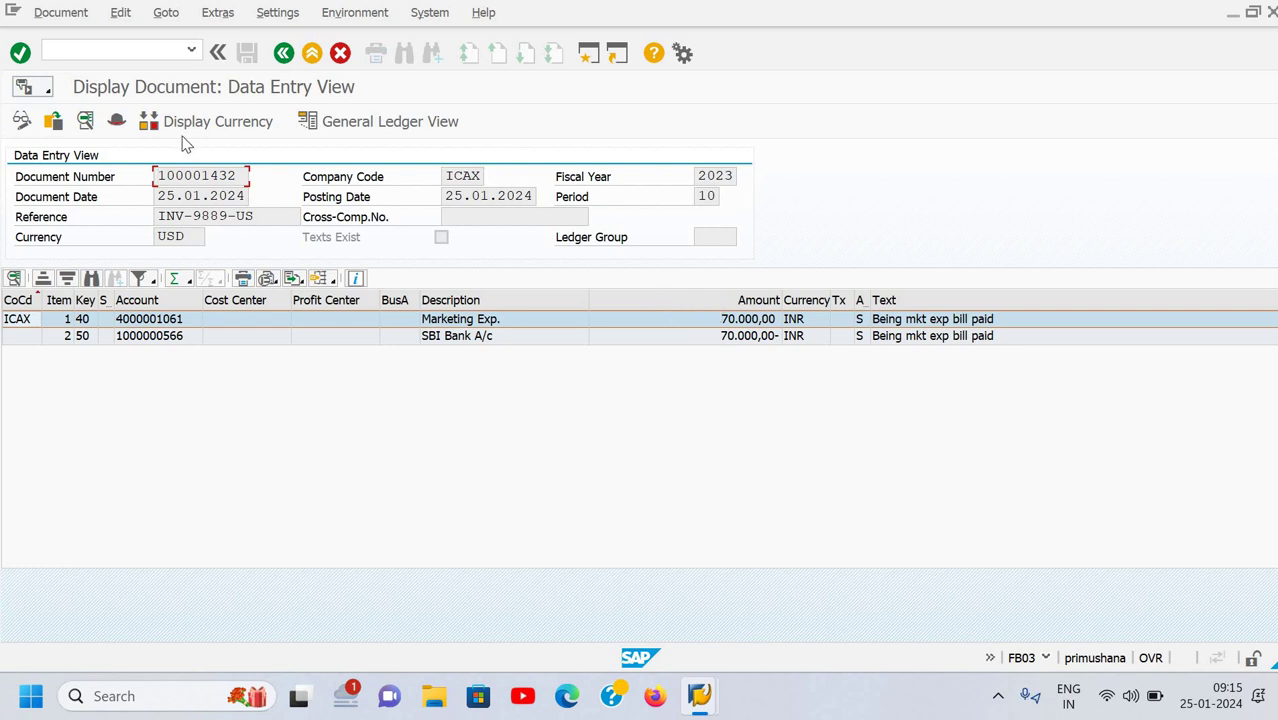
click(125, 127)
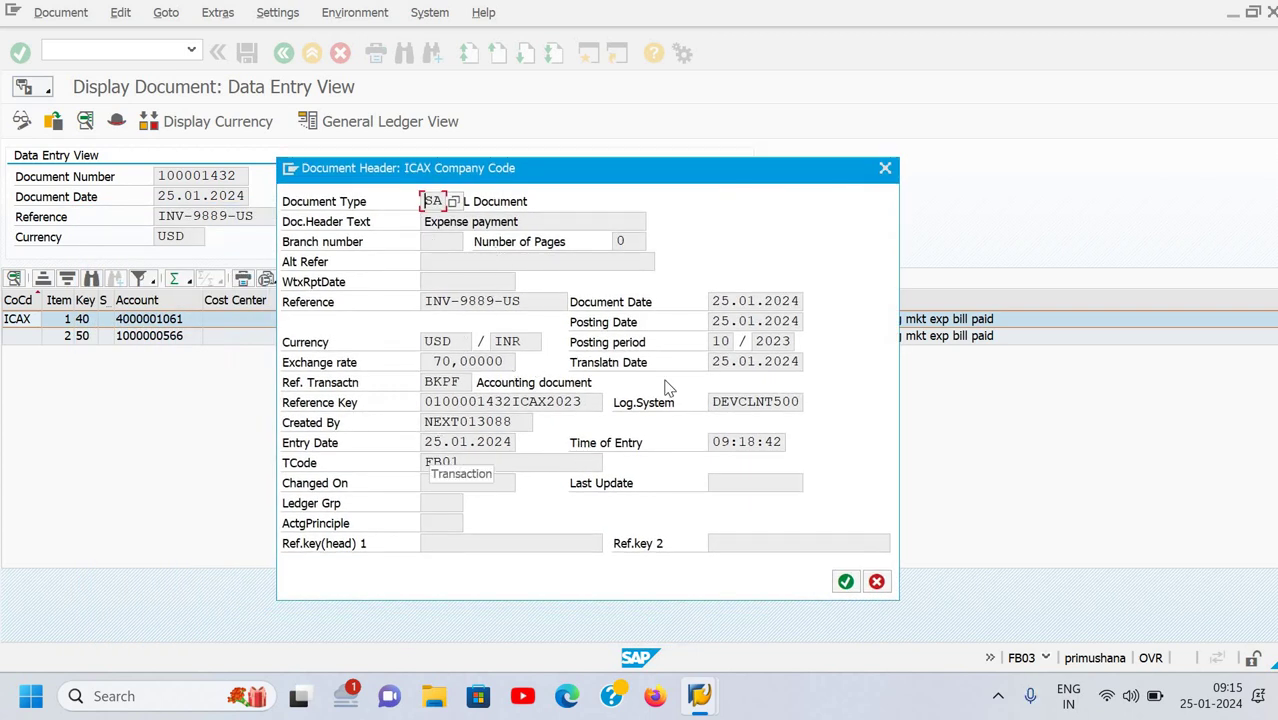
click(885, 172)
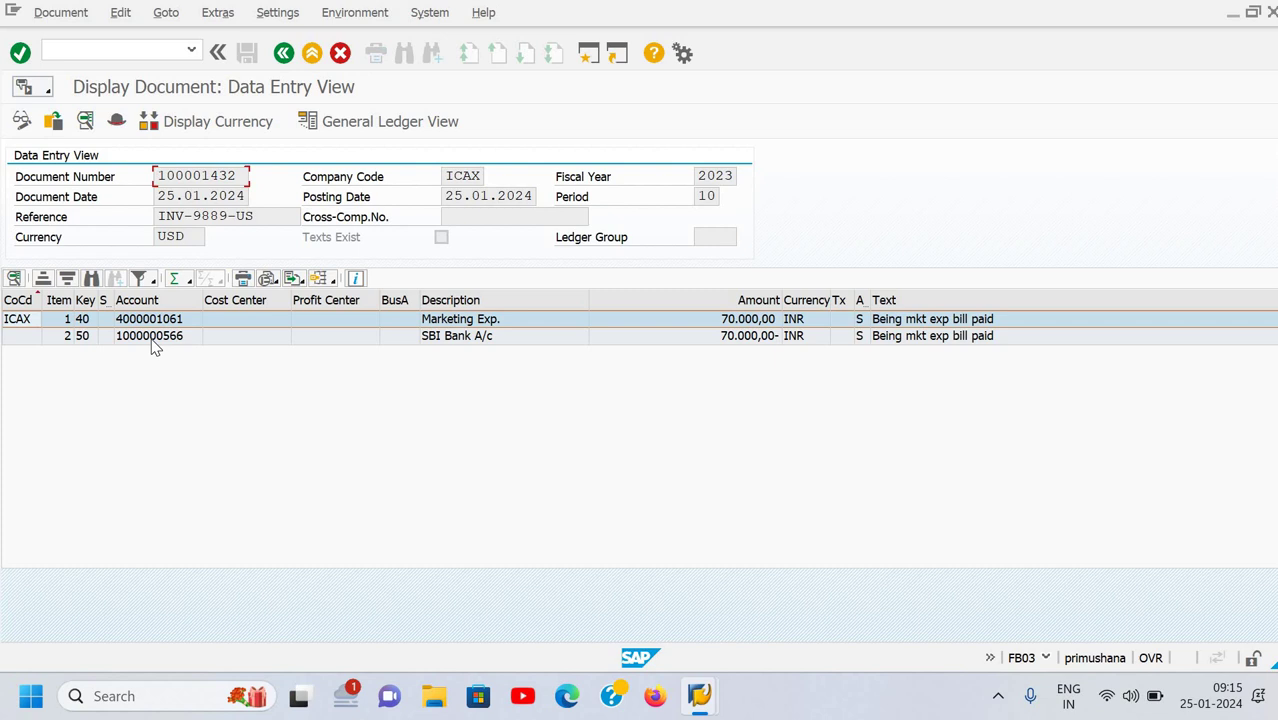
Switch the document to change mode, examine the Marketing Exp. item's Assignment and Text fields, and return to the posting header without changes
click(22, 124)
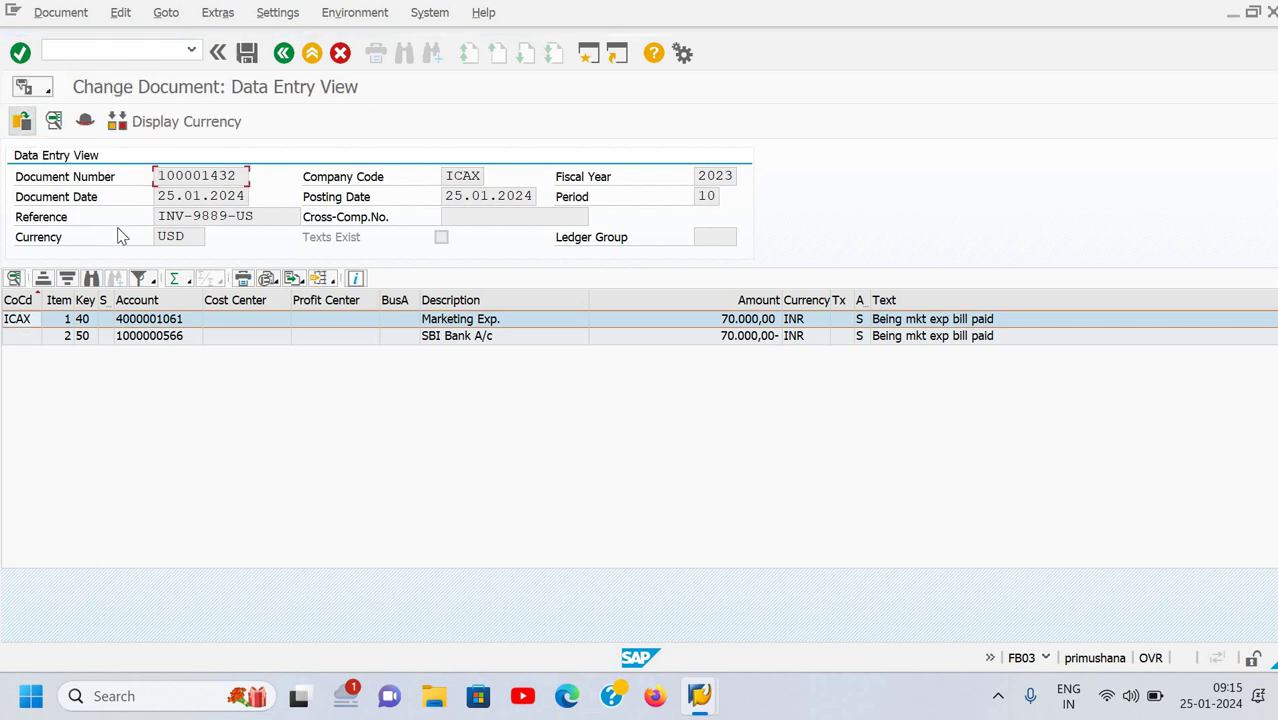
double_click(531, 324)
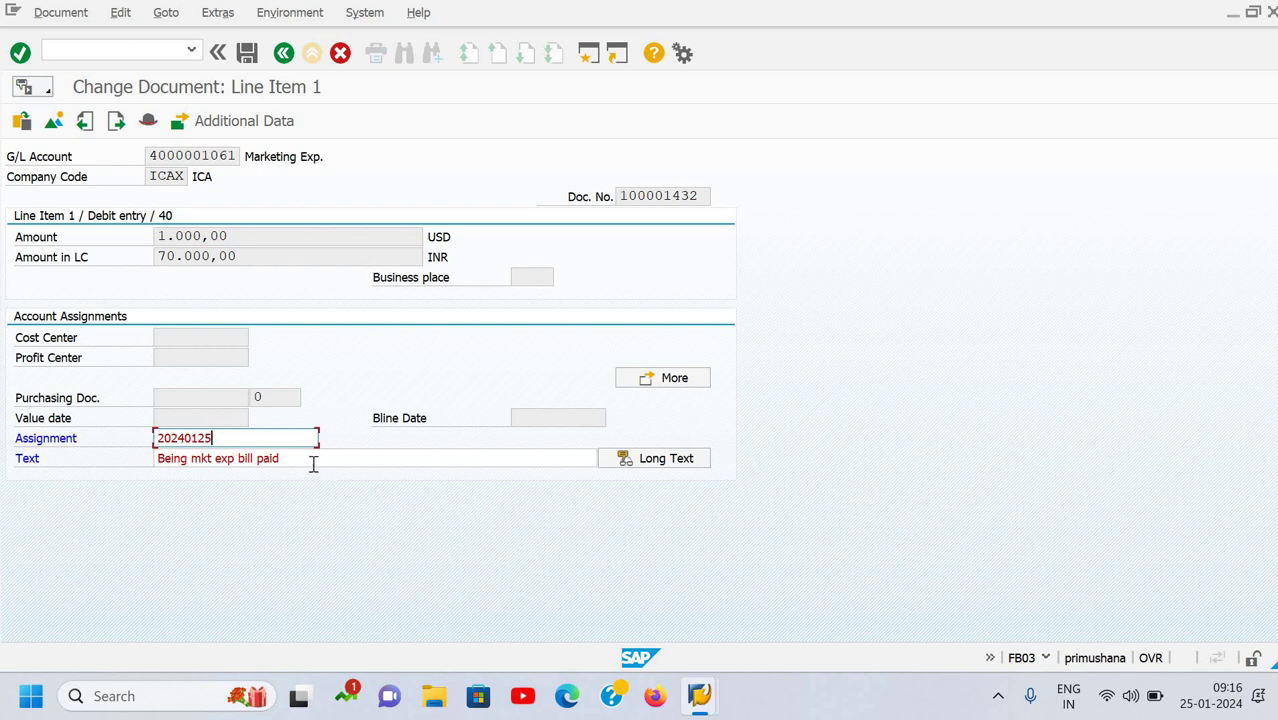
click(313, 464)
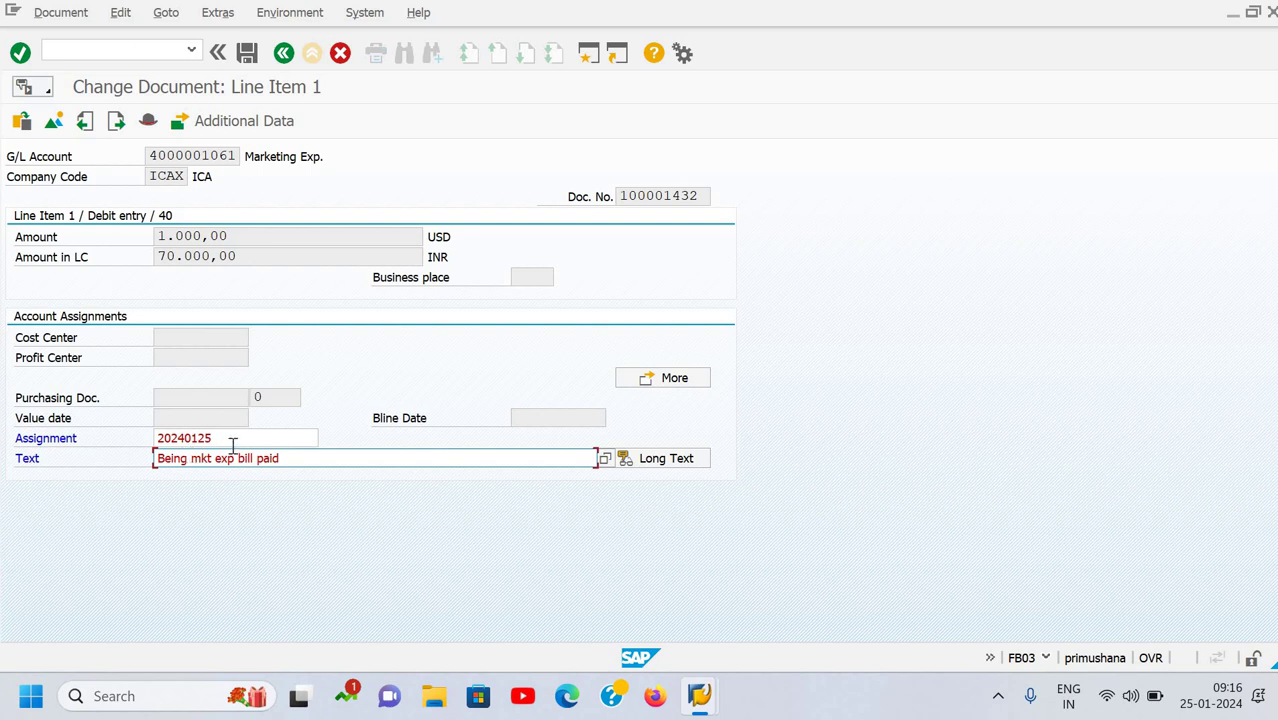
click(158, 441)
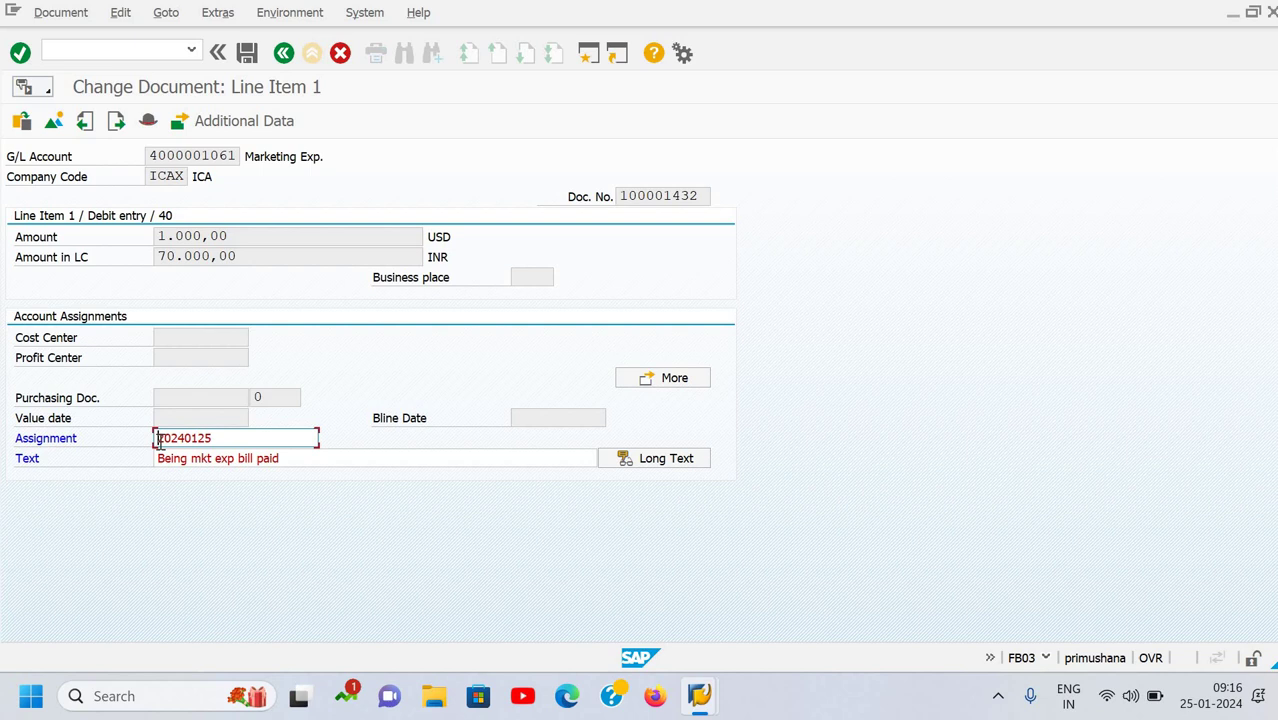
click(212, 438)
key(F3)
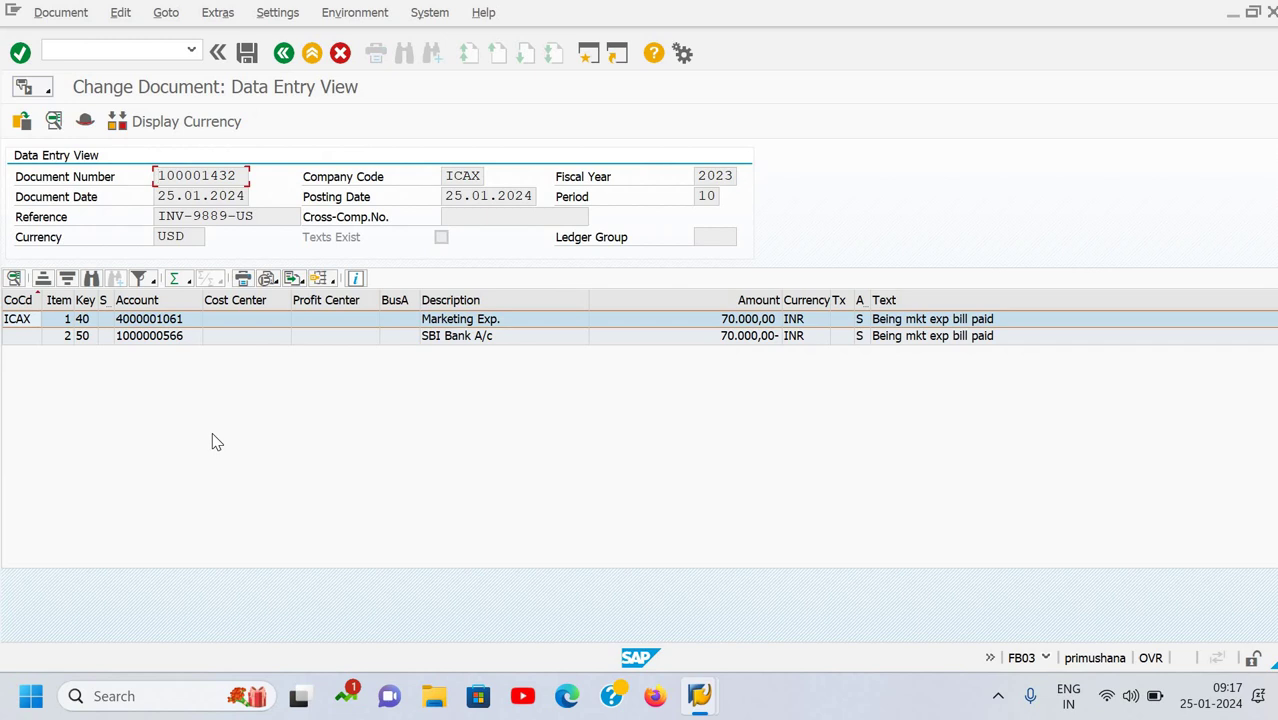
key(F3)
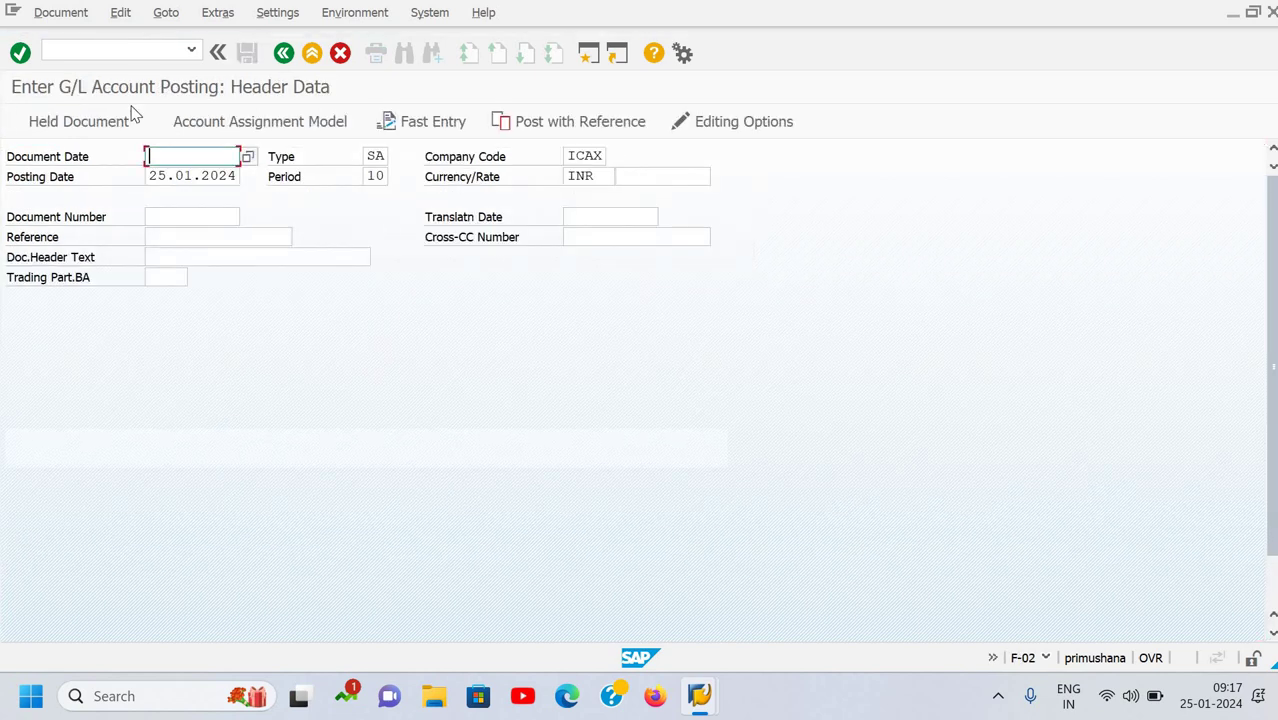
Display the posted document again and select the SBI Bank A/c line's text
click(66, 16)
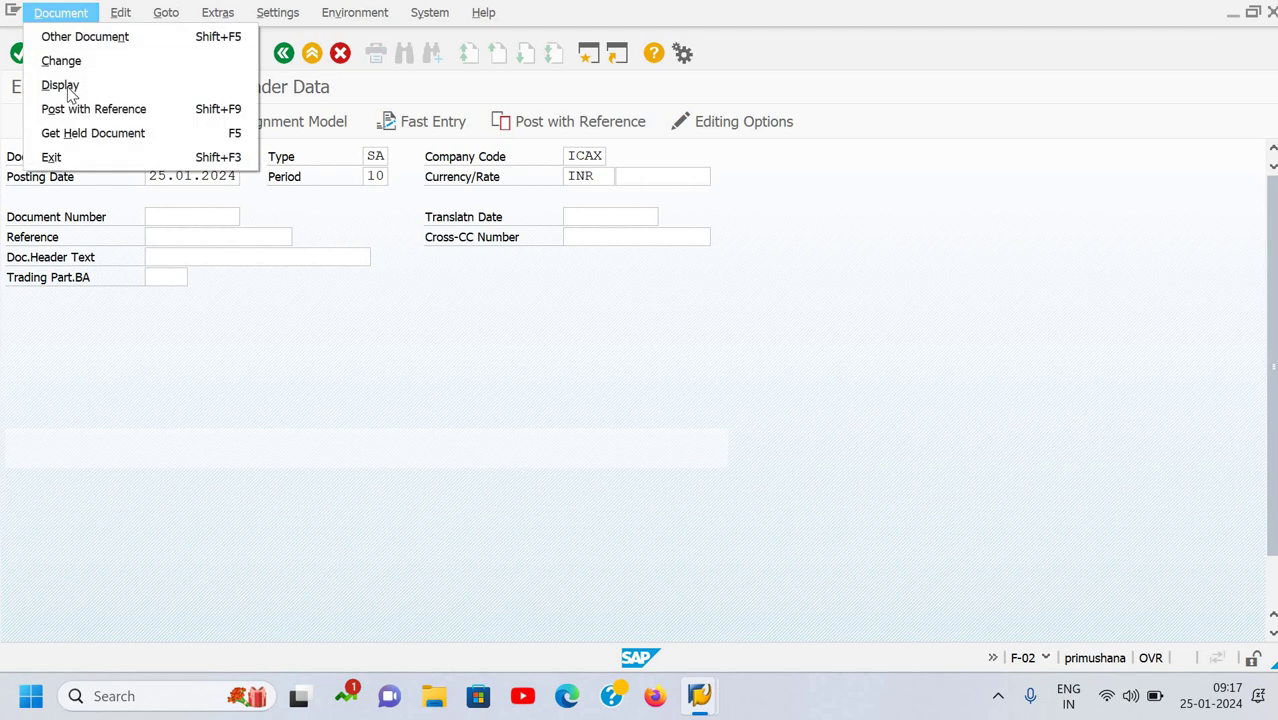
click(70, 88)
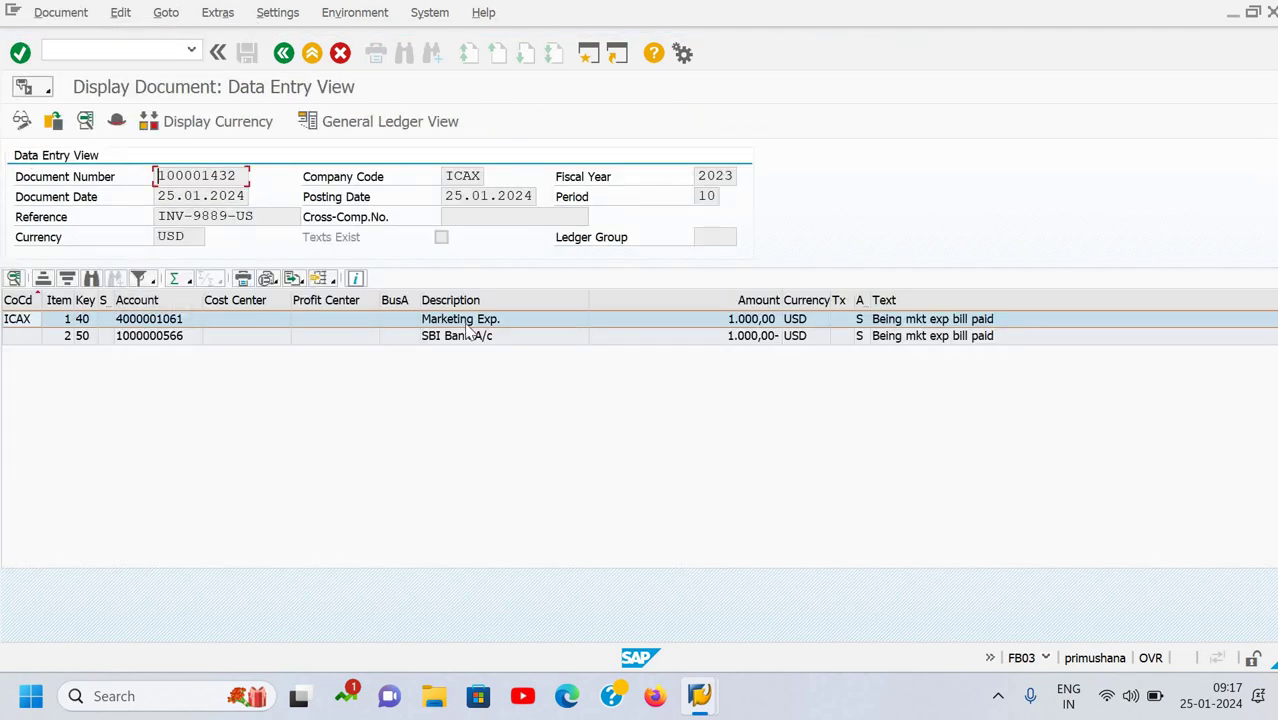
click(880, 340)
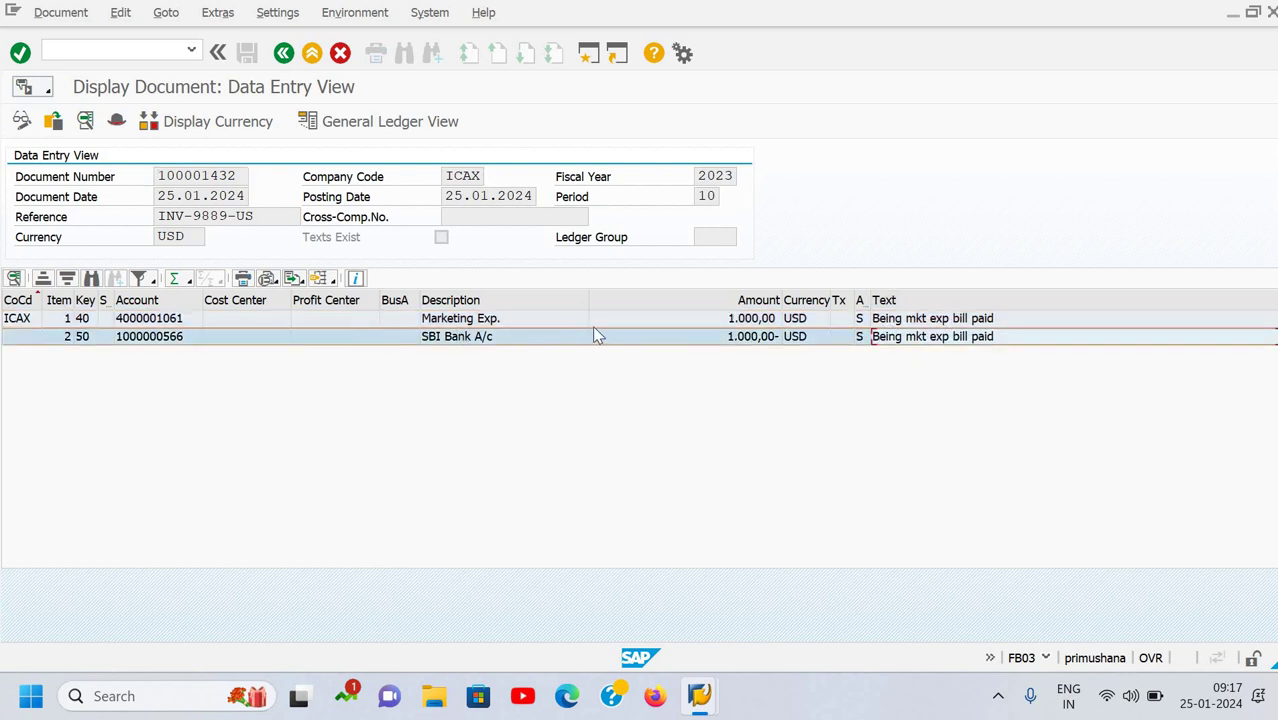
Return to SAP Easy Access with command /n and select the FB50 entry, followed by the F-02 General Posting entry
click(91, 55)
text(/n)
key(Return)
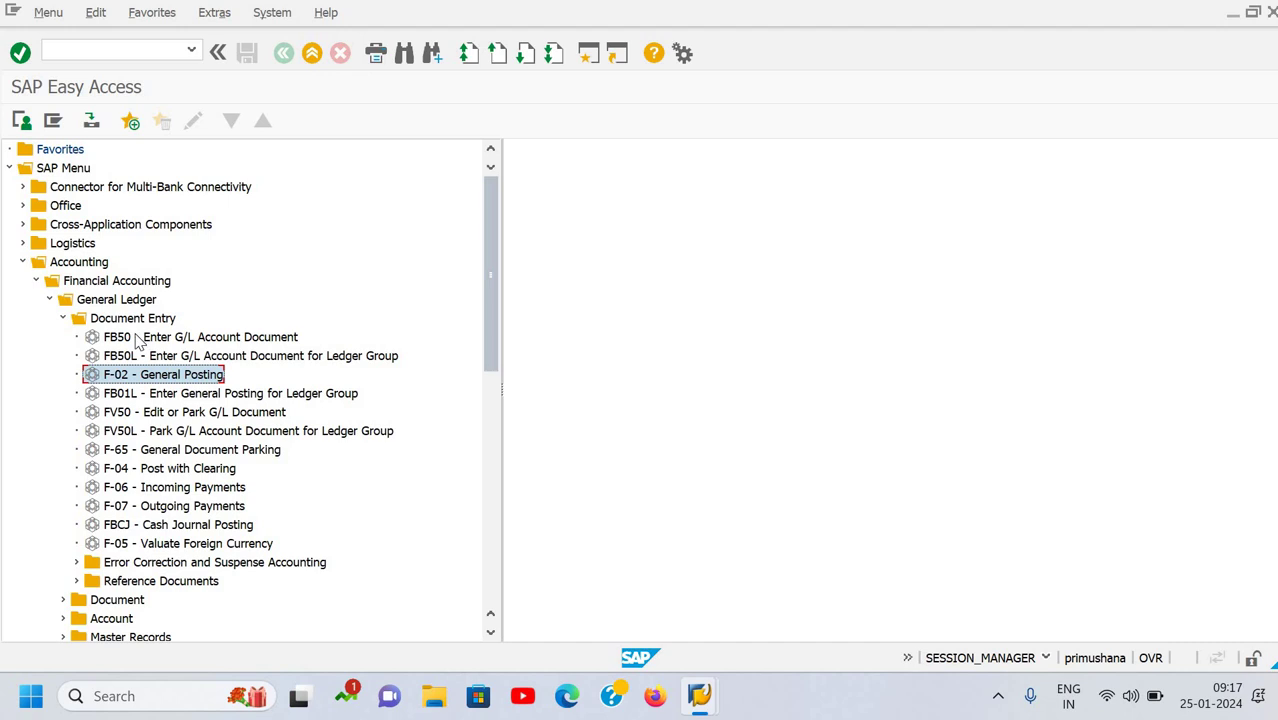
click(137, 340)
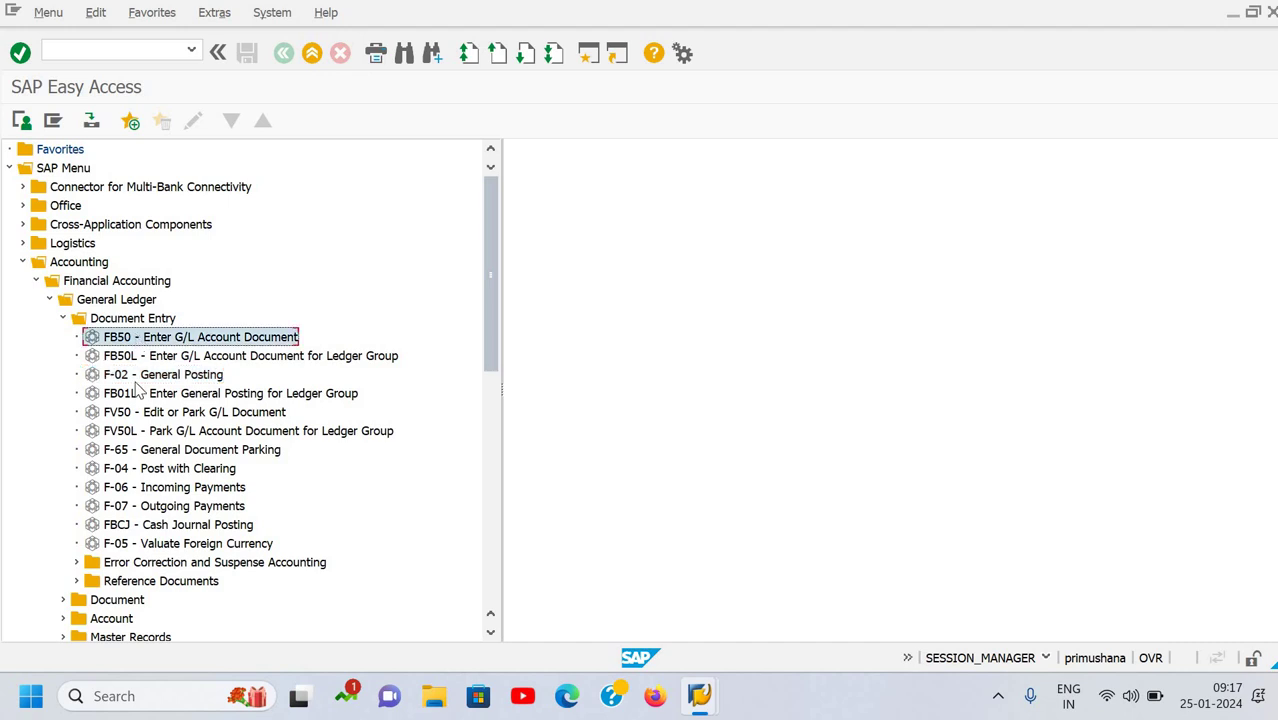
click(135, 377)
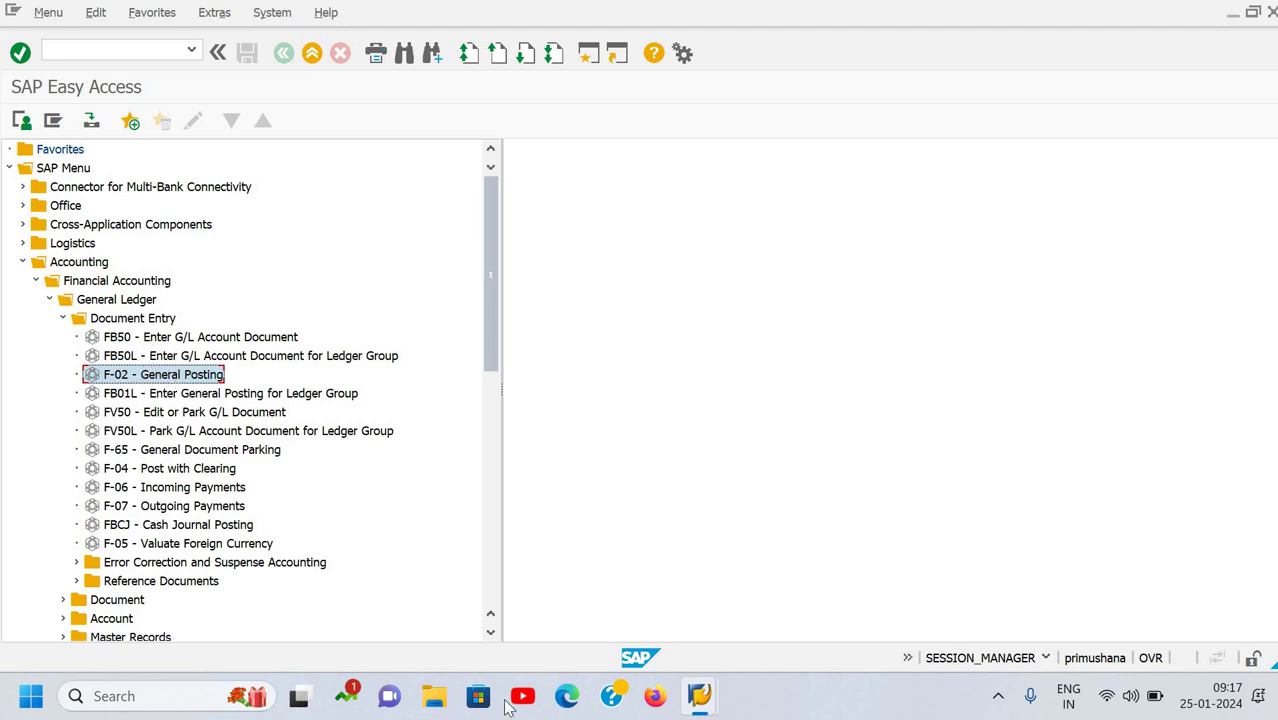
Switch to File Explorer and open the Day-2 GL Master notes from the SAP Training folder on drive D
key(super+e)
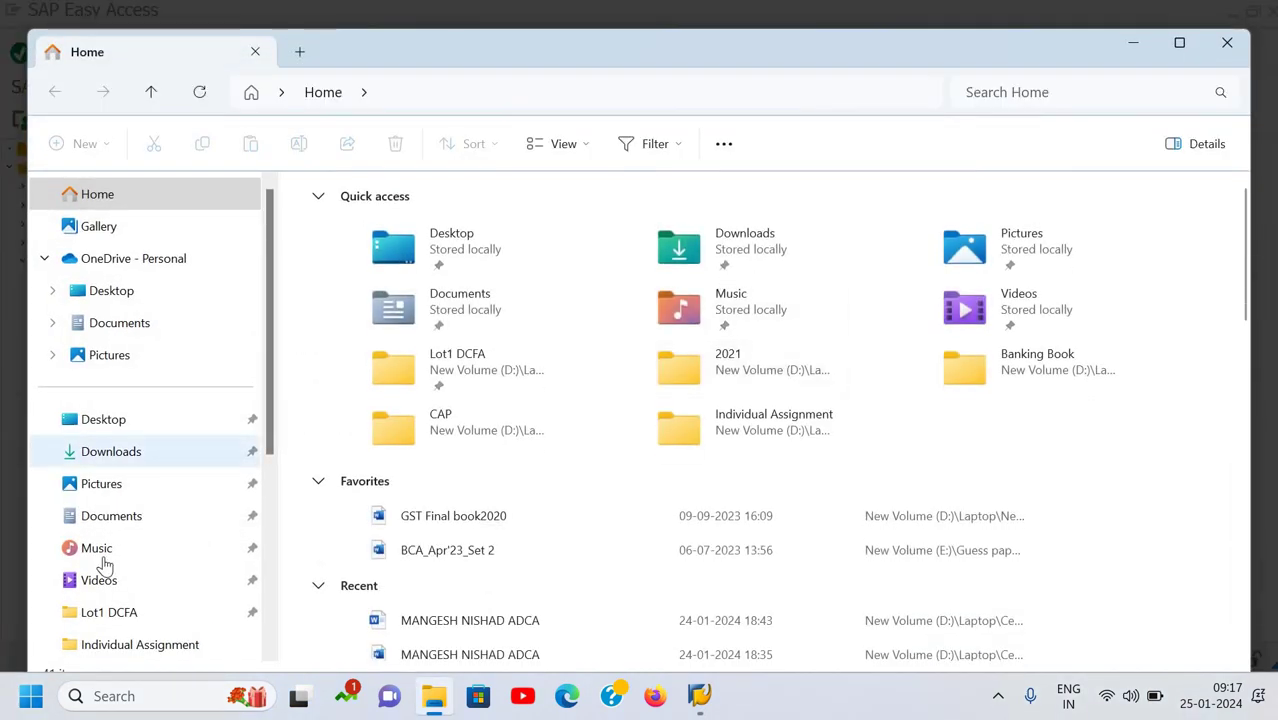
scroll(100, 555, down, 3)
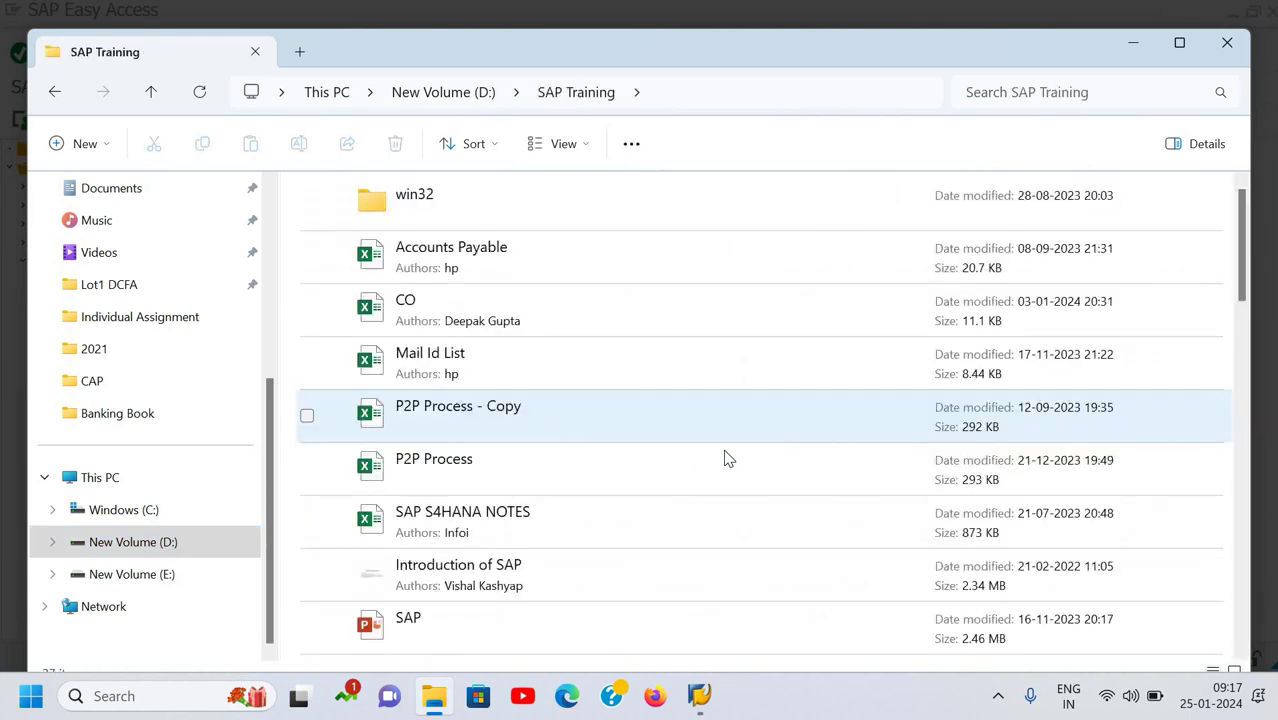
scroll(727, 456, down, 10)
scroll(560, 362, up, 5)
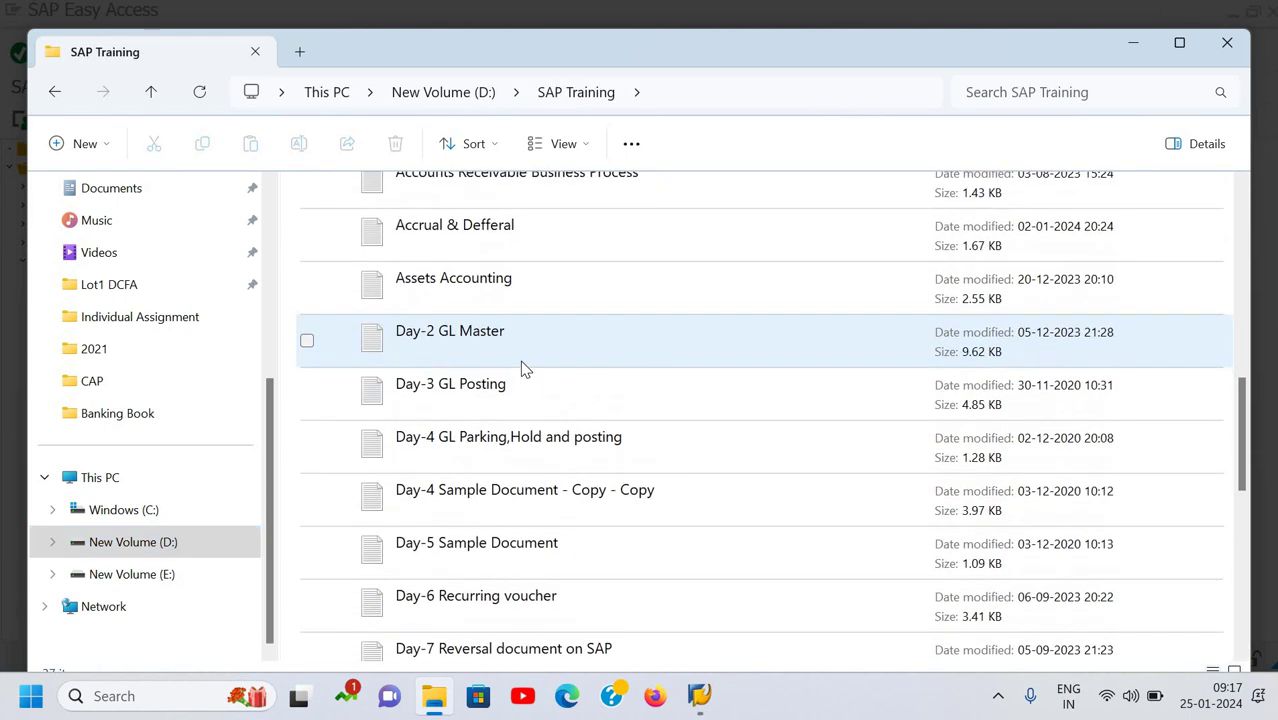
double_click(522, 360)
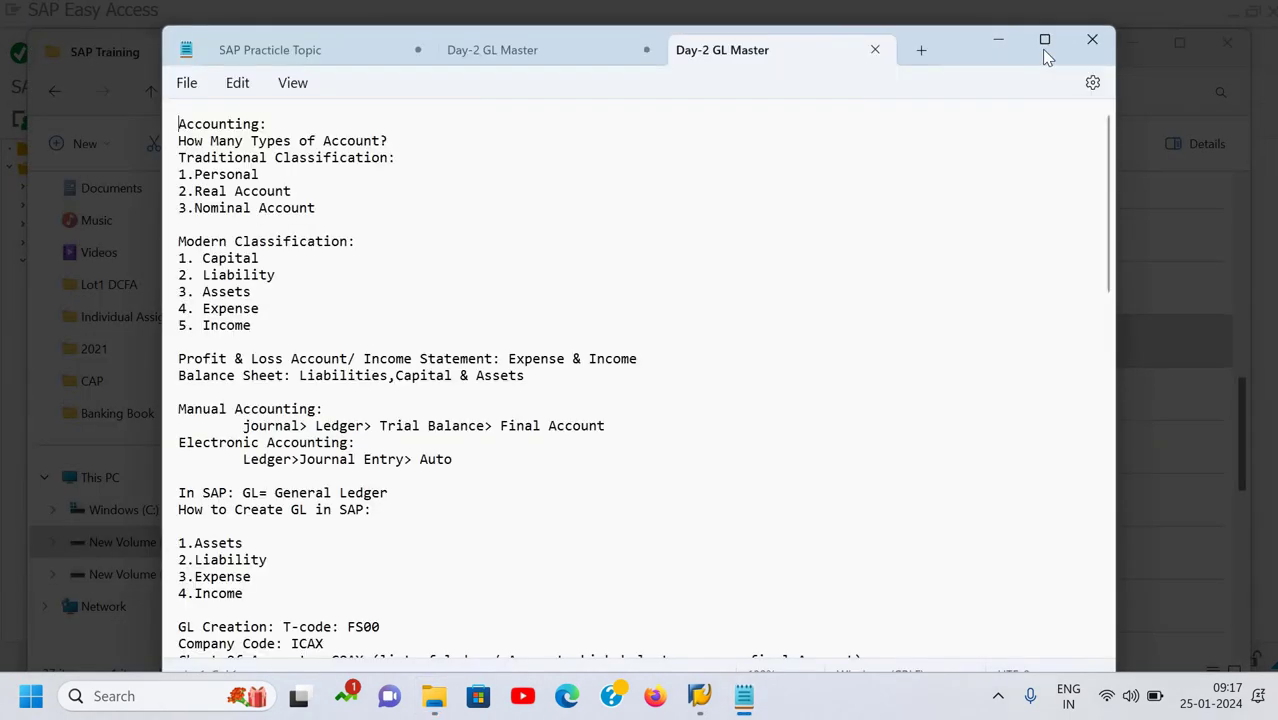
Maximize the Day-2 GL Master notes and find the End User Part and Extra Knowledge sections on GL posting
click(1041, 49)
scroll(488, 524, down, 20)
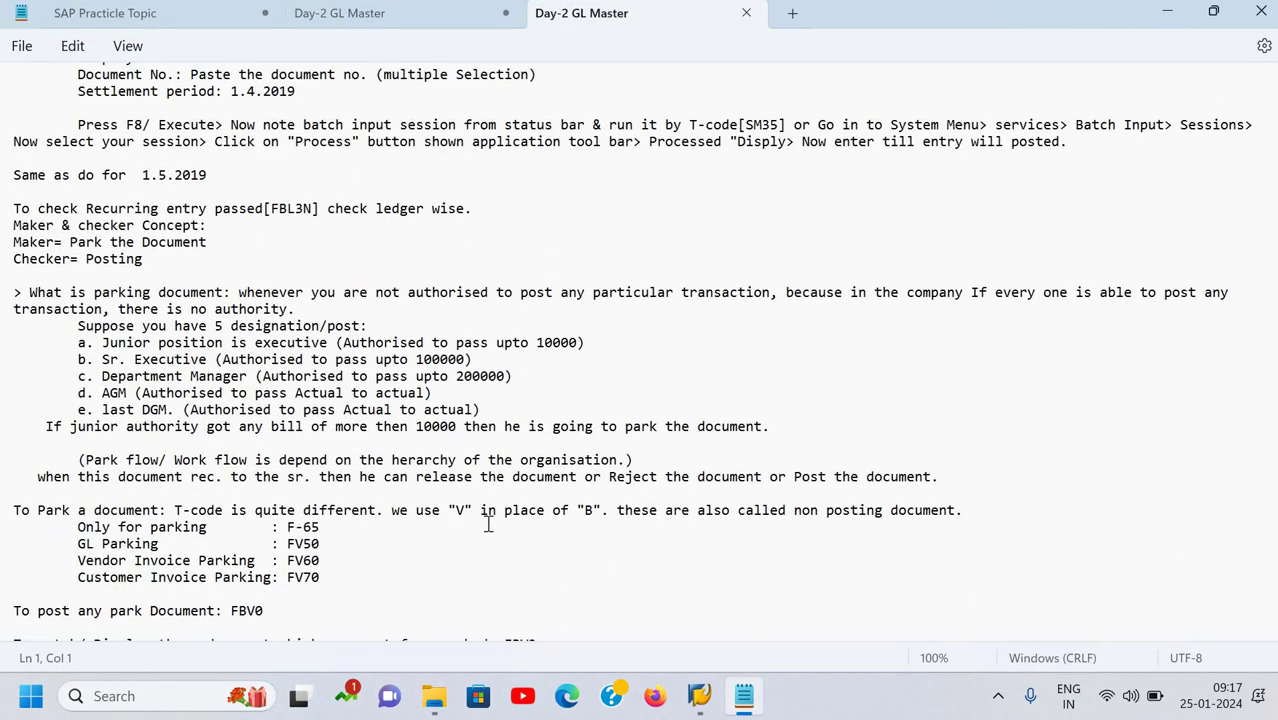
scroll(488, 524, up, 9)
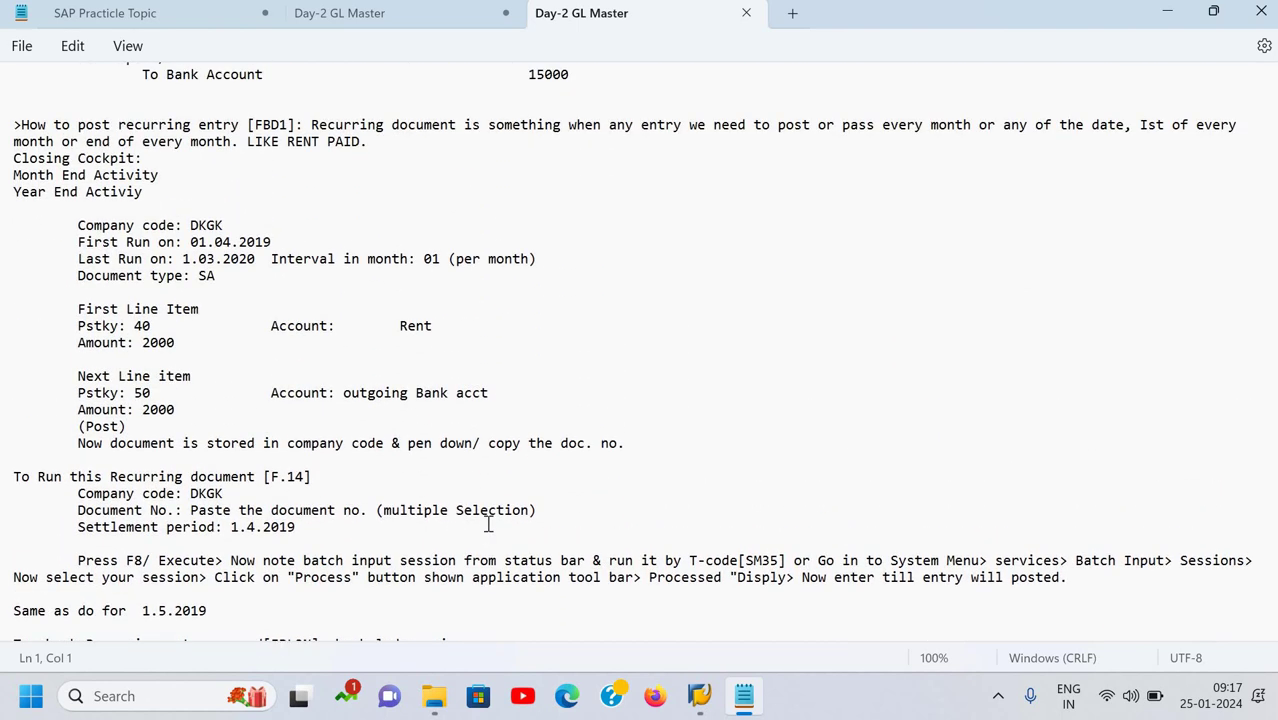
scroll(485, 530, up, 4)
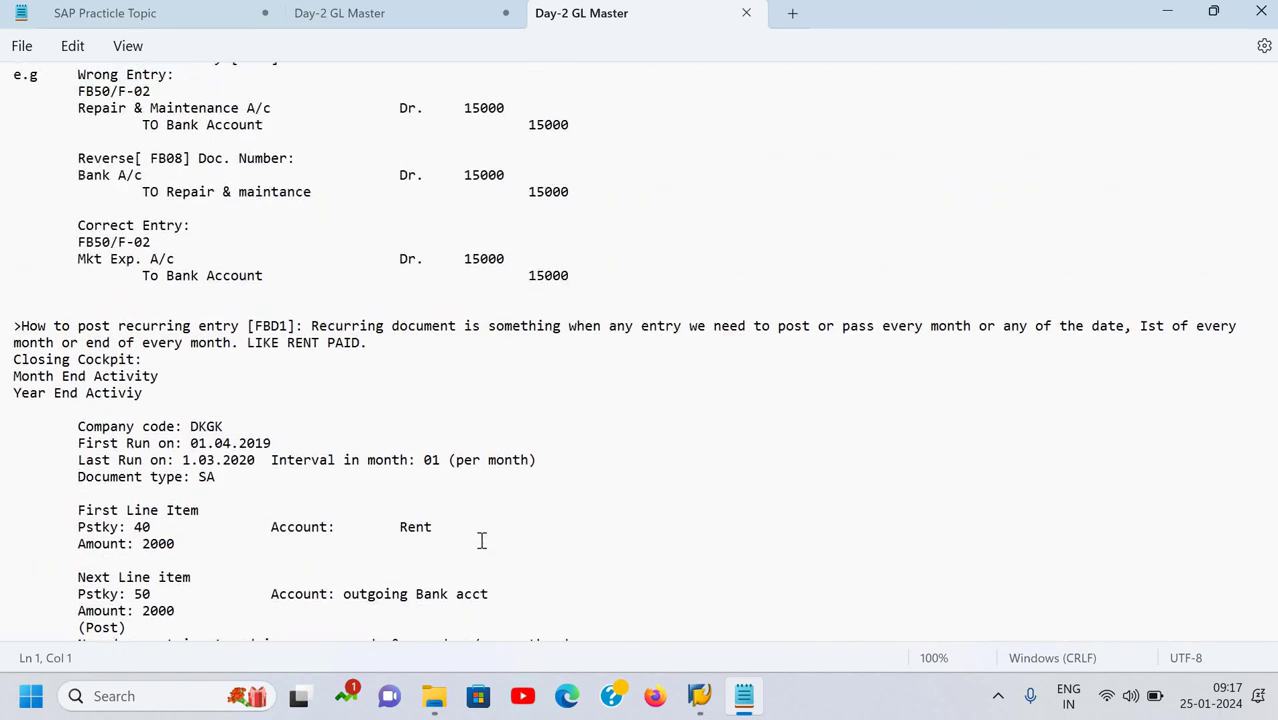
scroll(481, 540, up, 15)
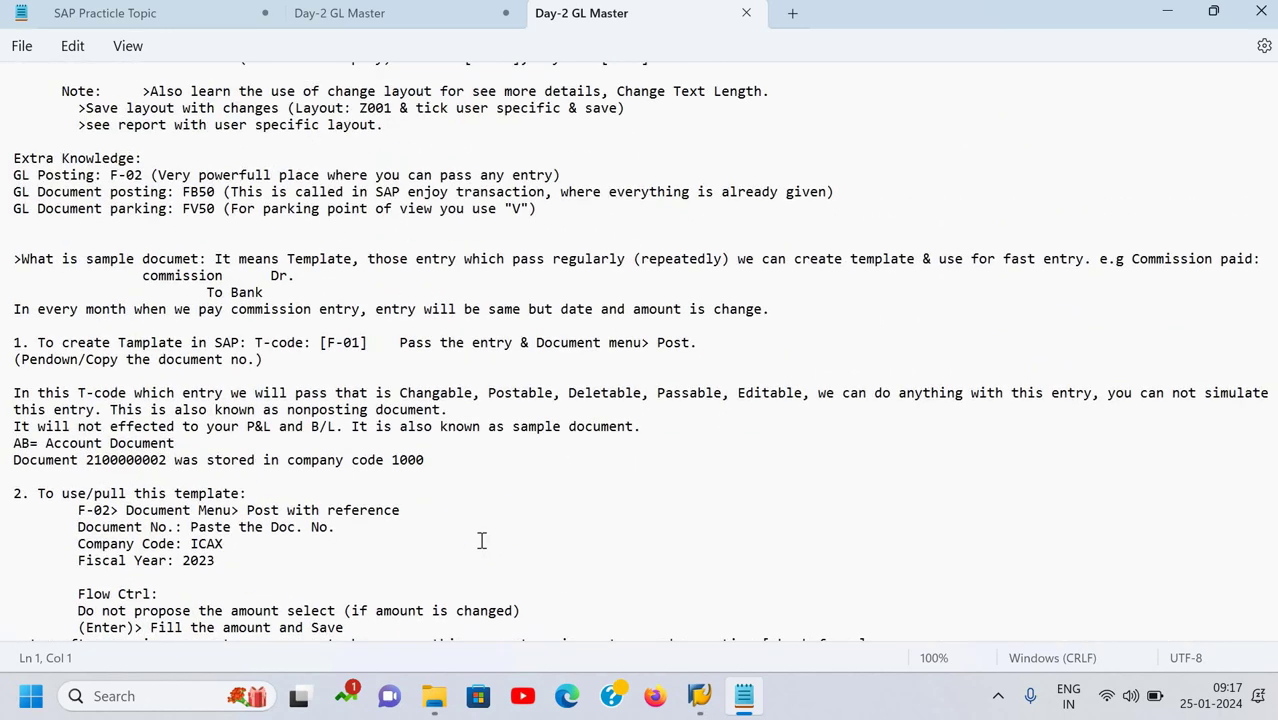
scroll(481, 540, up, 4)
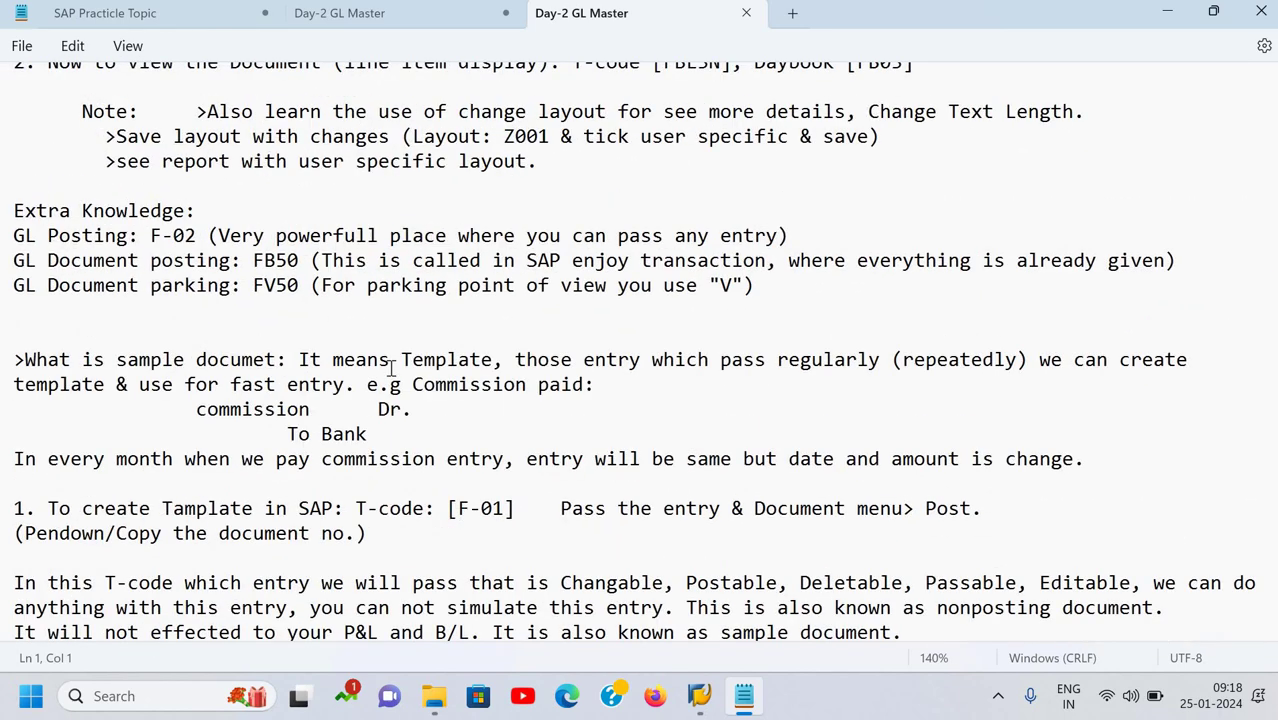
scroll(392, 368, up, 2)
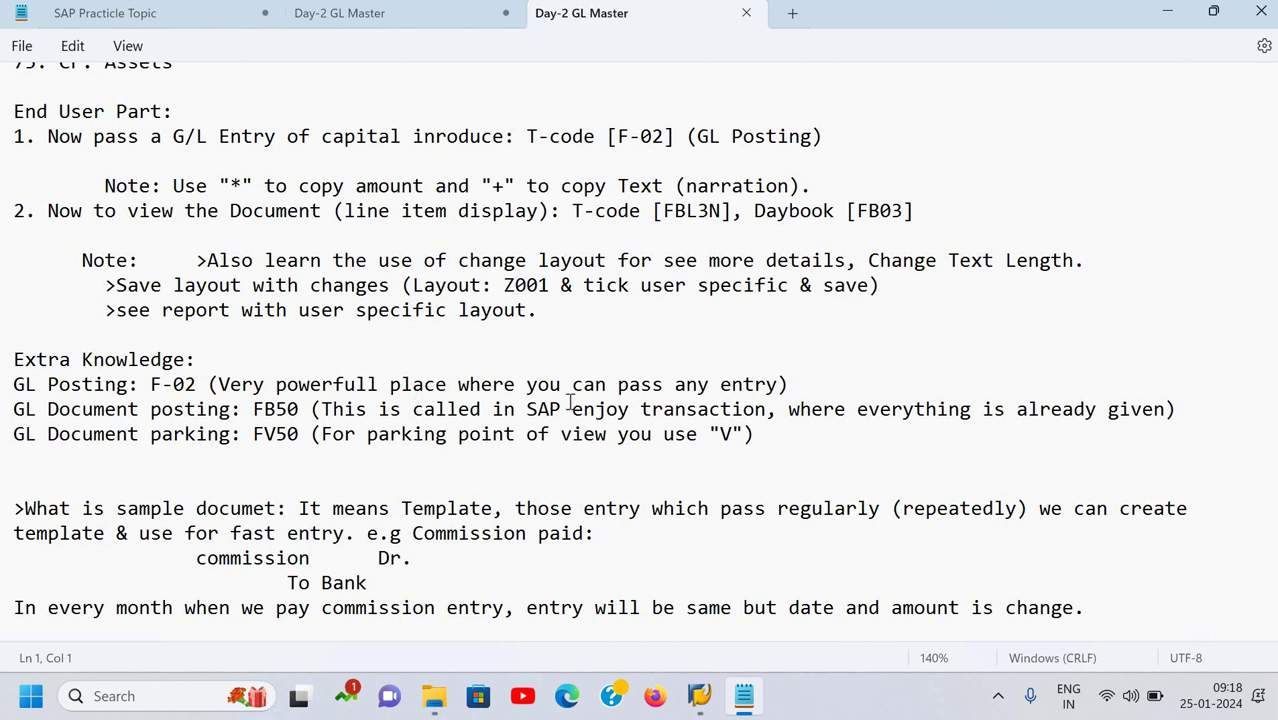
Review the Extra Knowledge lines on GL Posting, document posting and document parking, highlighting the transaction code F-02
click(514, 383)
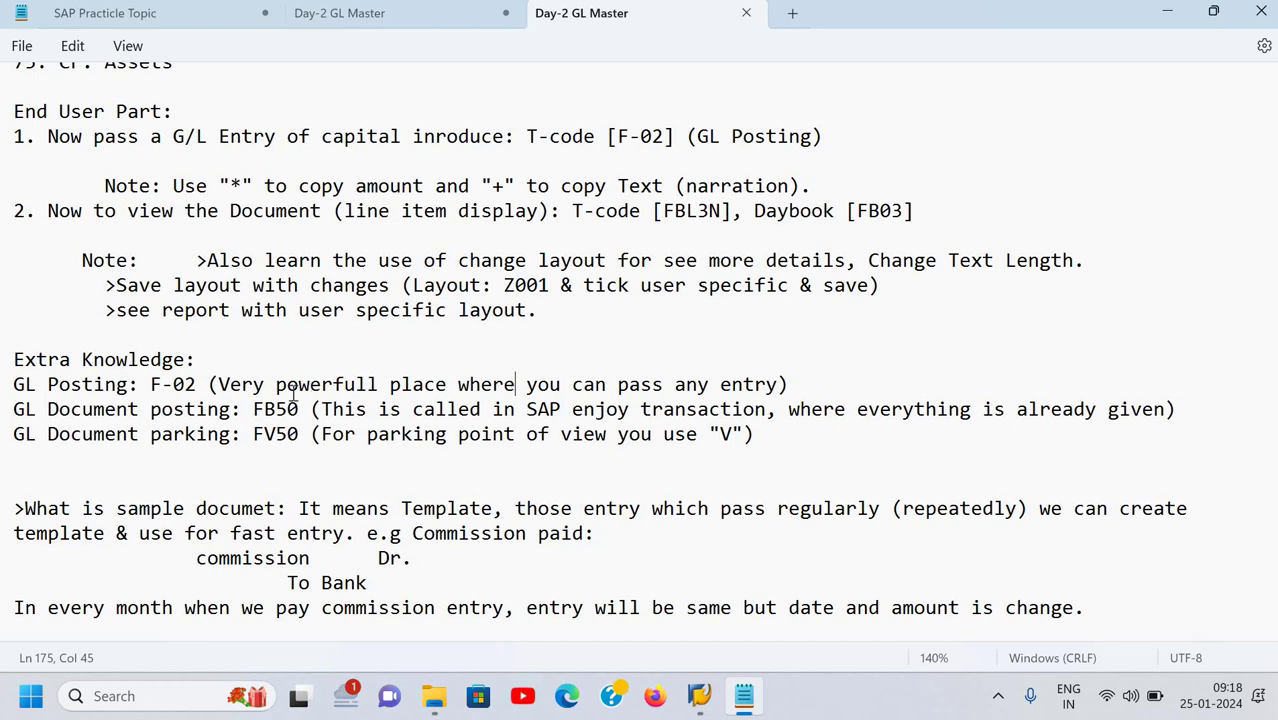
click(117, 413)
click(303, 409)
double_click(196, 388)
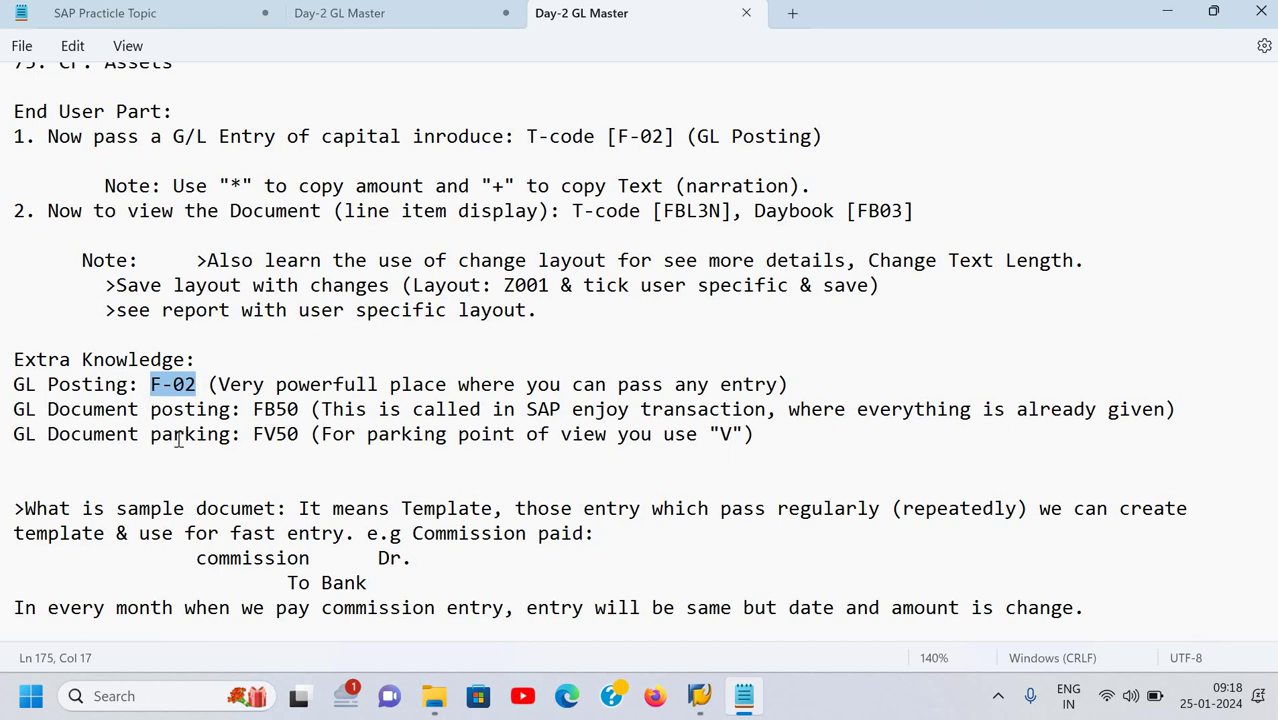
triple_click(8, 442)
click(120, 376)
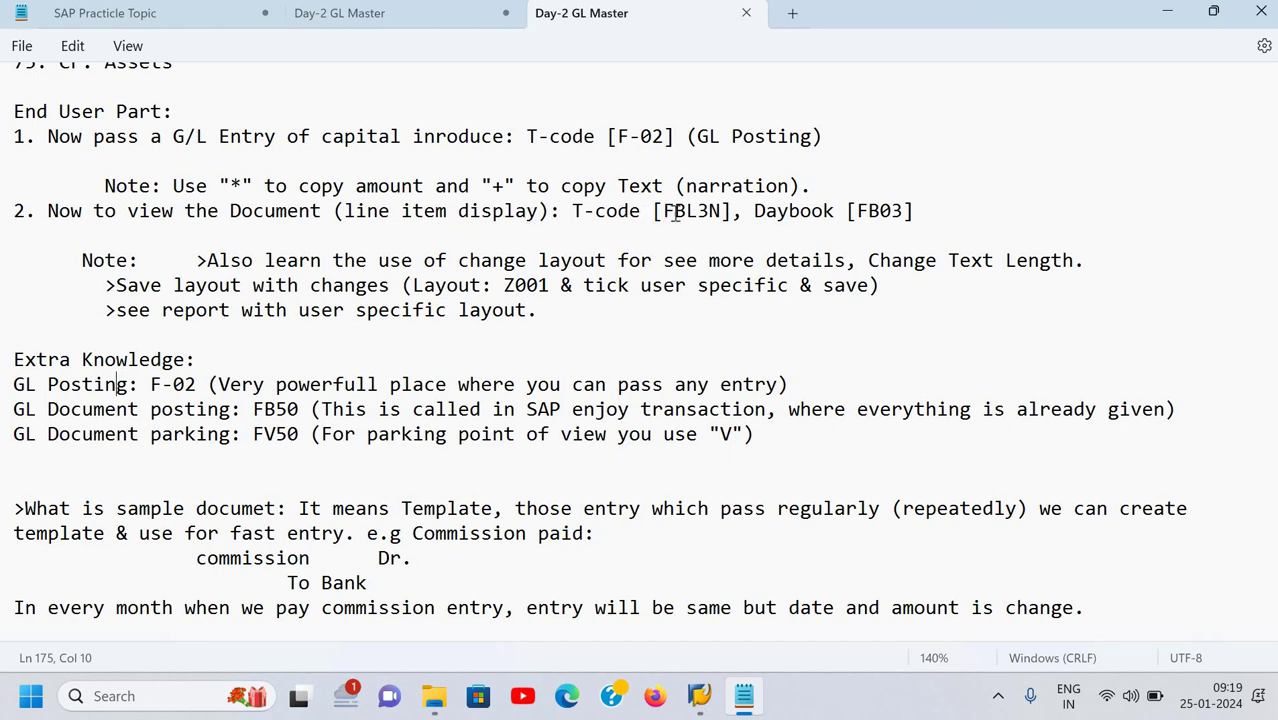
Highlight the transaction codes FBL3N and FB03 in the note on viewing the document
drag(664, 211, 720, 212)
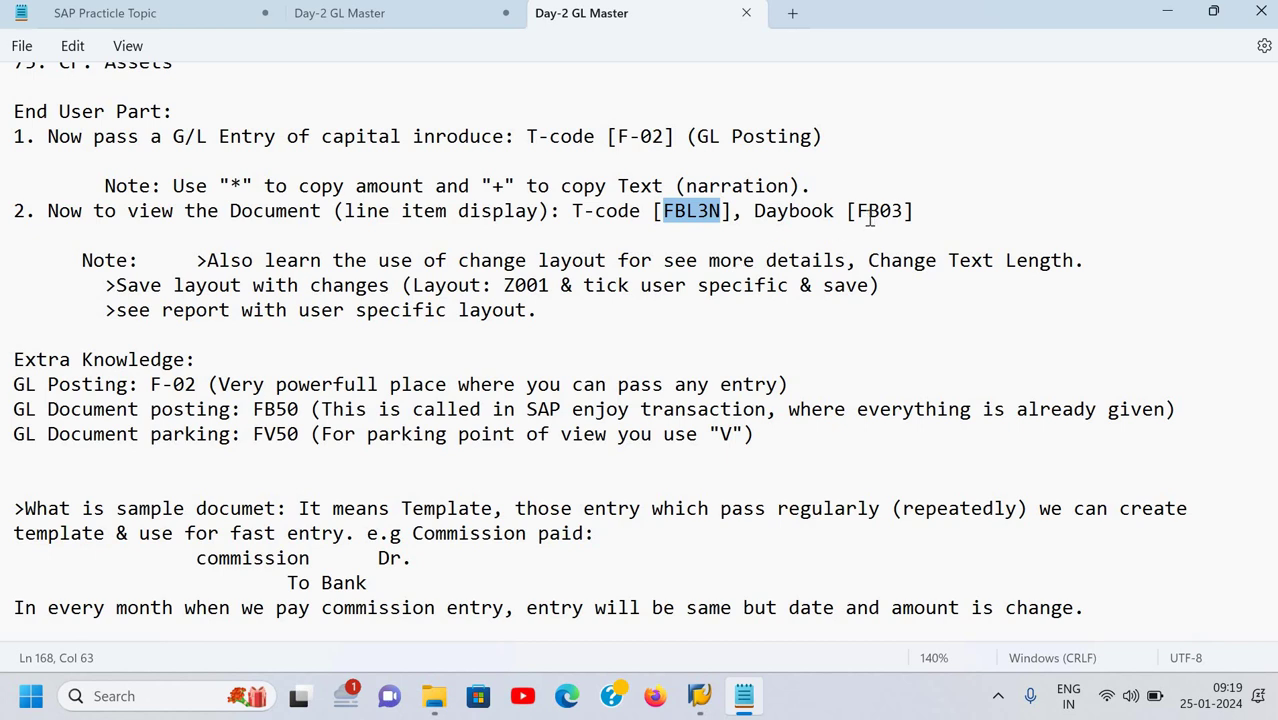
drag(857, 211, 909, 212)
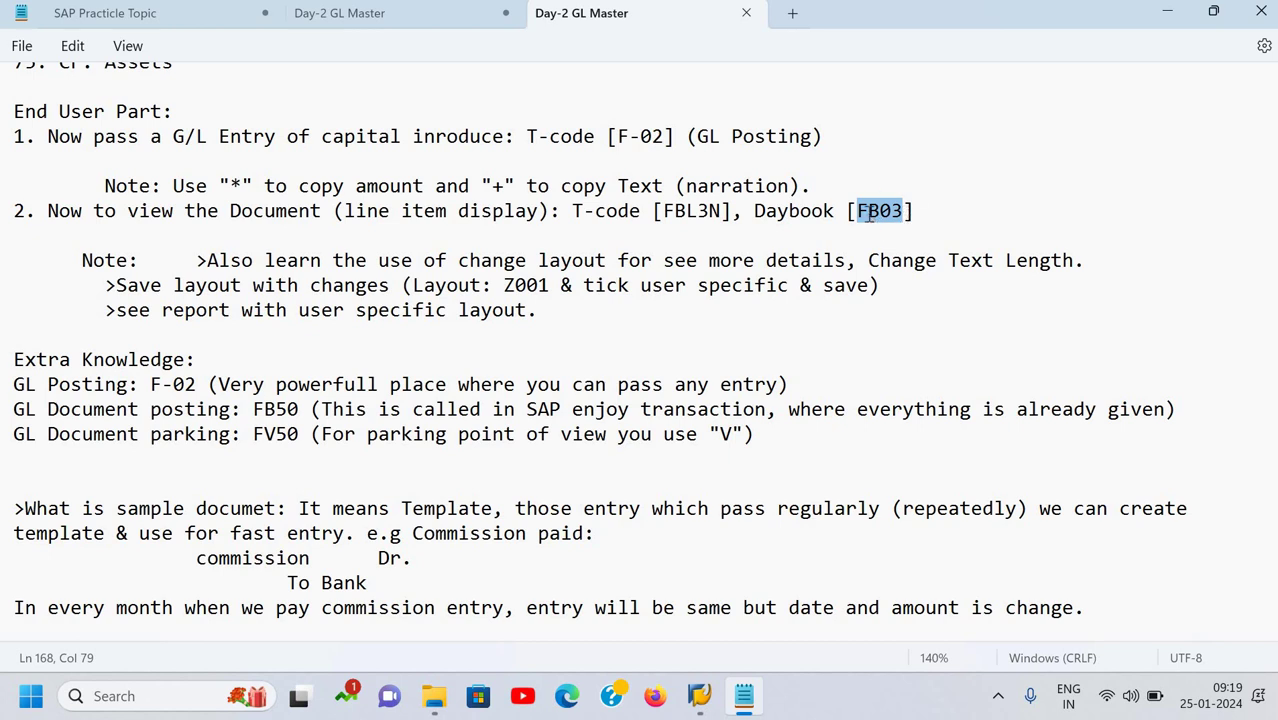
click(869, 218)
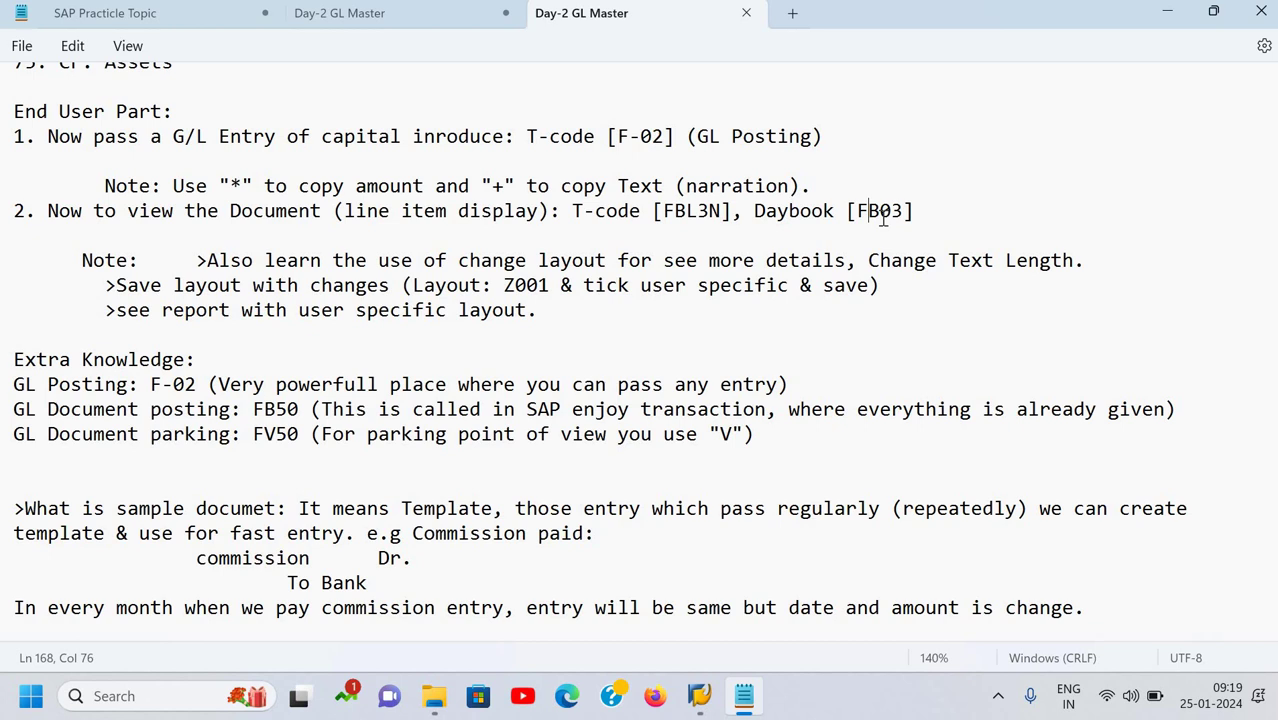
Switch to the SAP Easy Access window and start transaction FBL3N
key(alt+Tab)
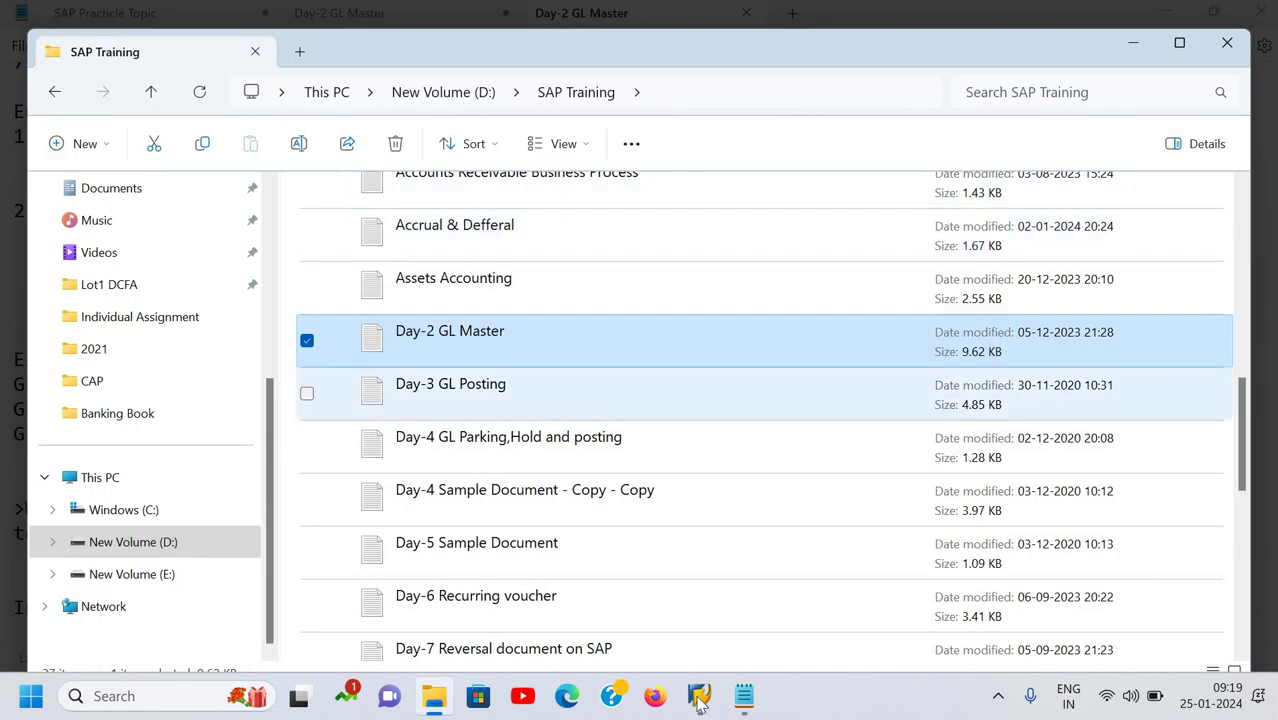
mouse_move(698, 698)
click(722, 631)
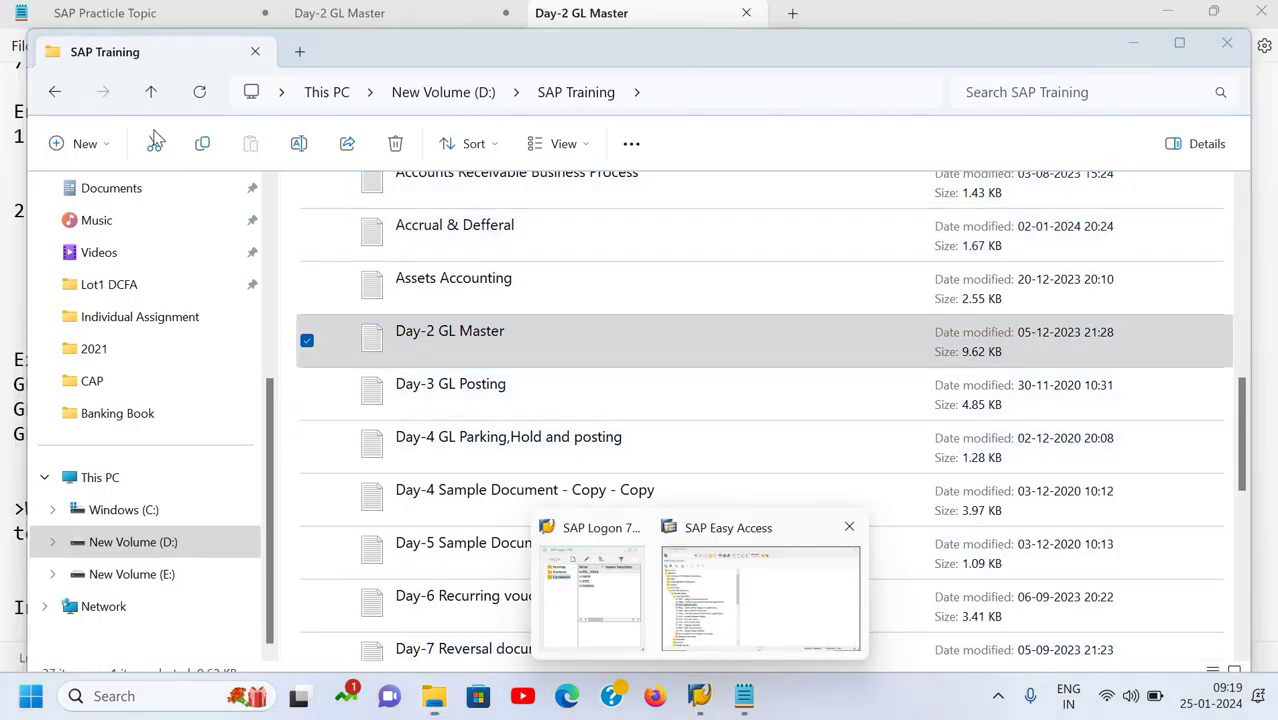
click(114, 52)
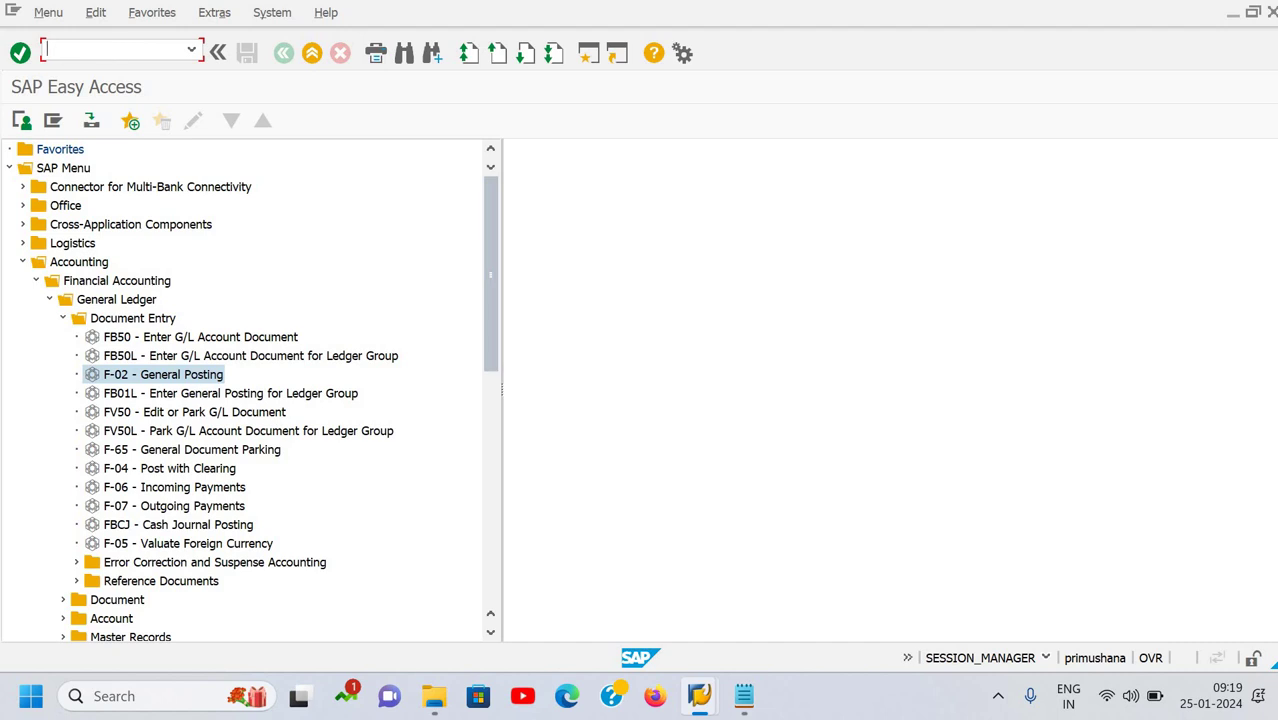
text(fbl3n)
key(Return)
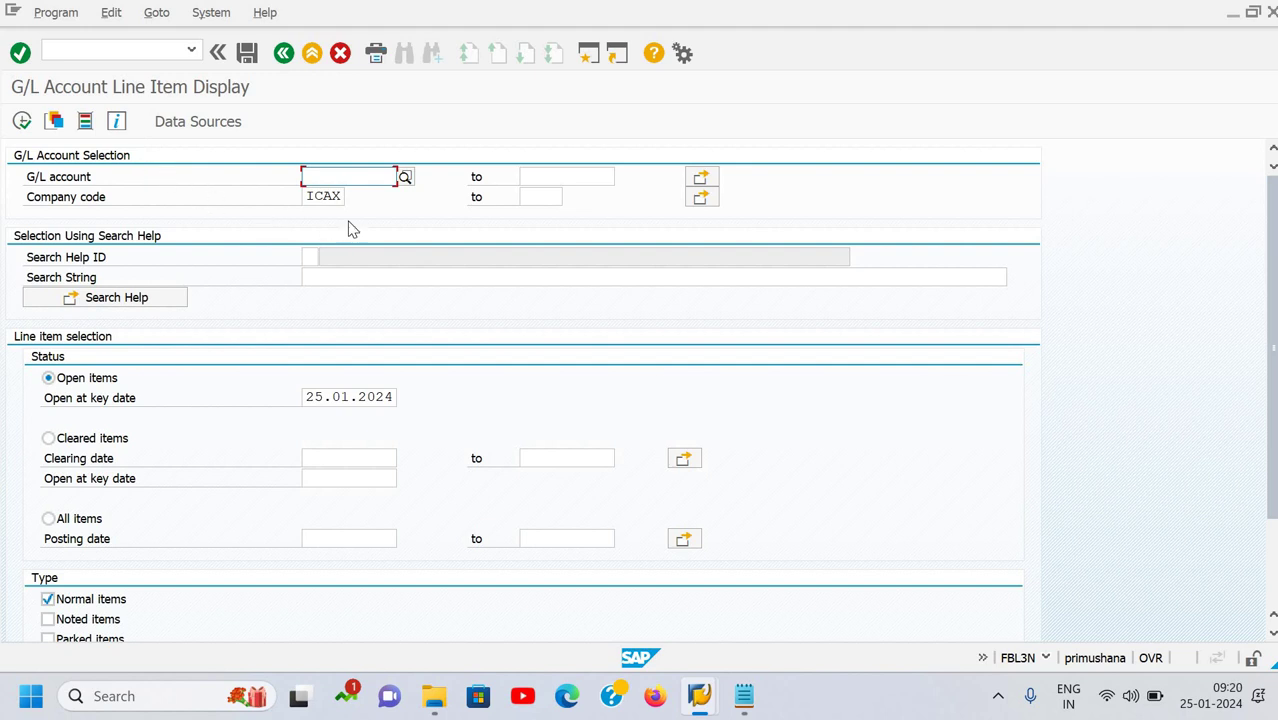
Search the G/L accounts by keyword DEEP and choose the Marketing Exp. account for the line item display
click(405, 179)
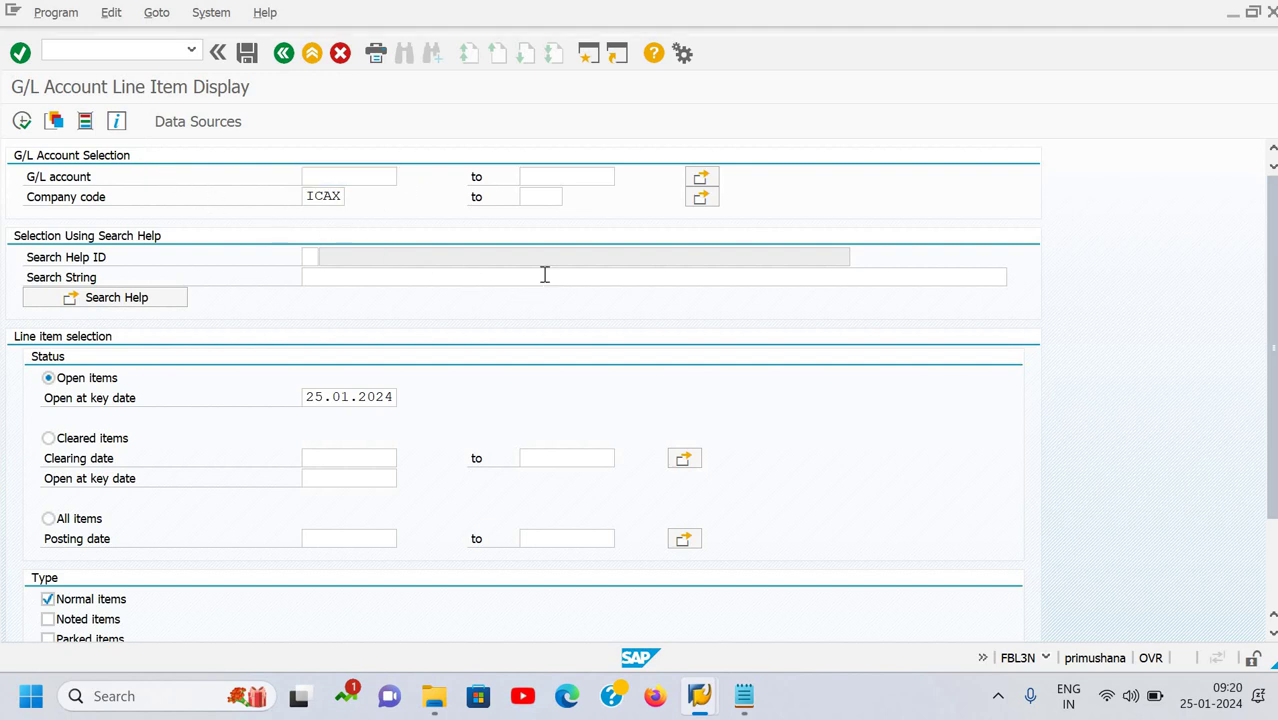
text(deep)
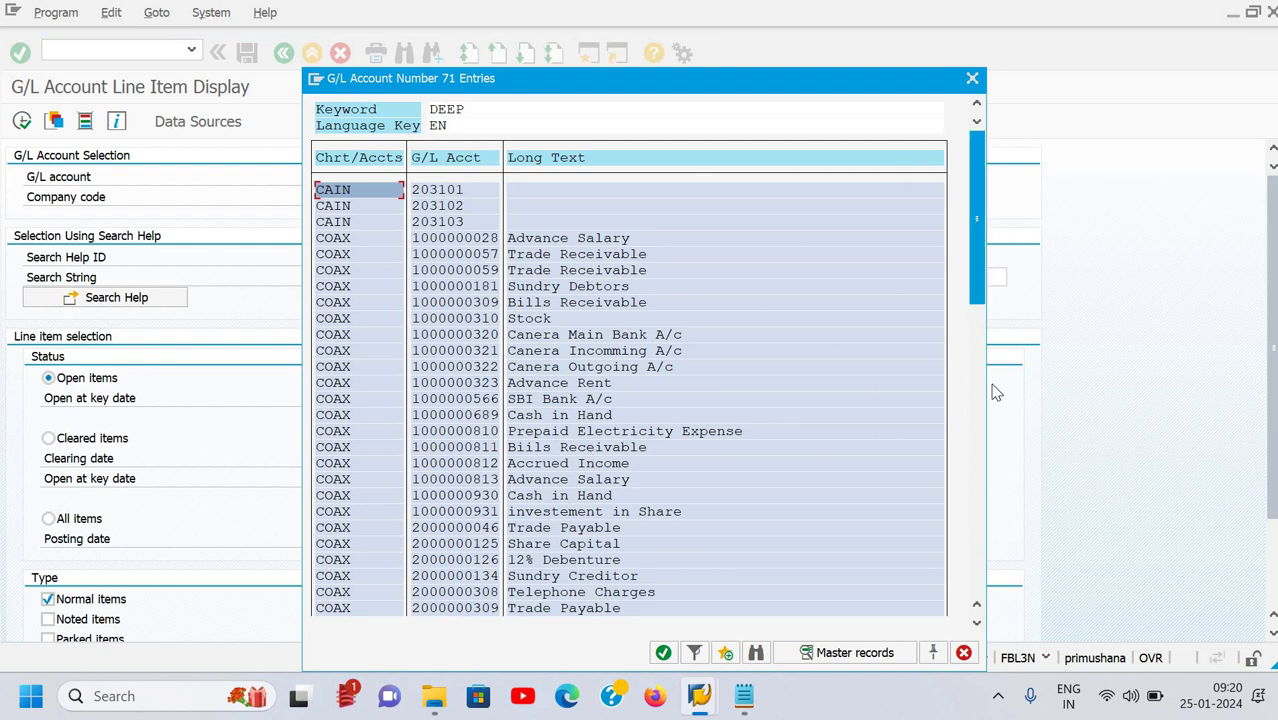
click(977, 512)
drag(996, 598, 944, 587)
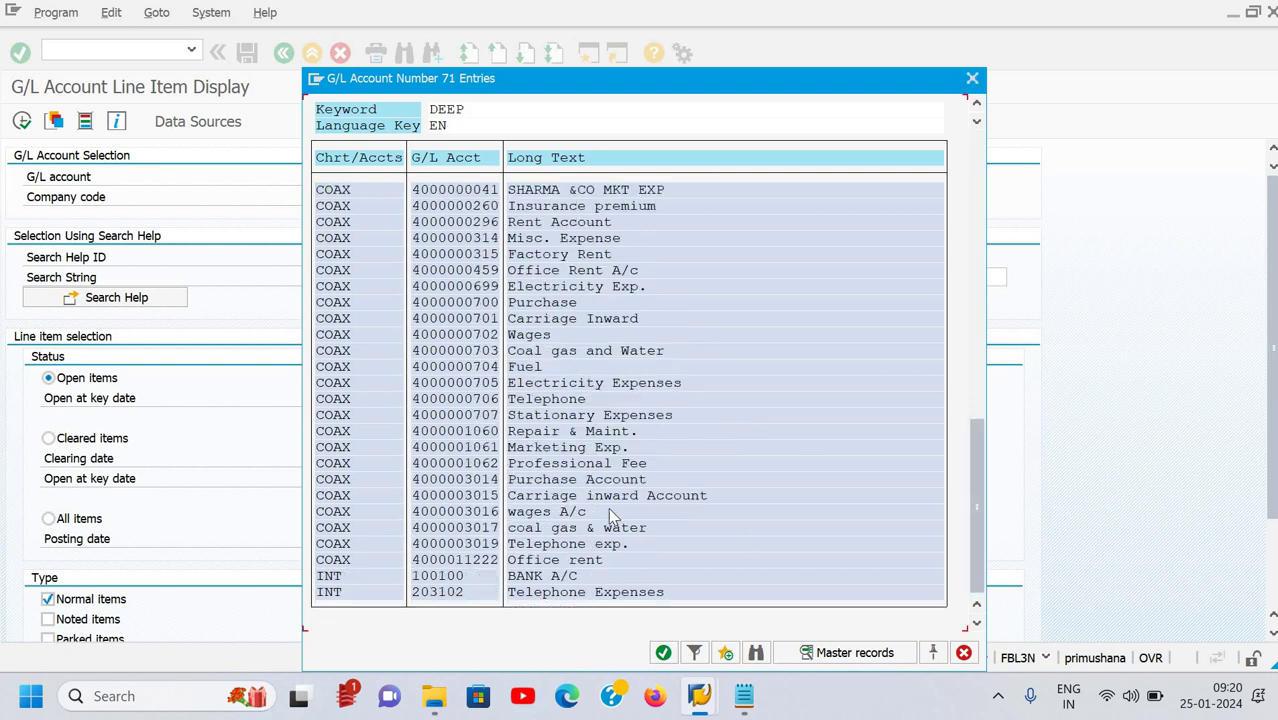
double_click(539, 447)
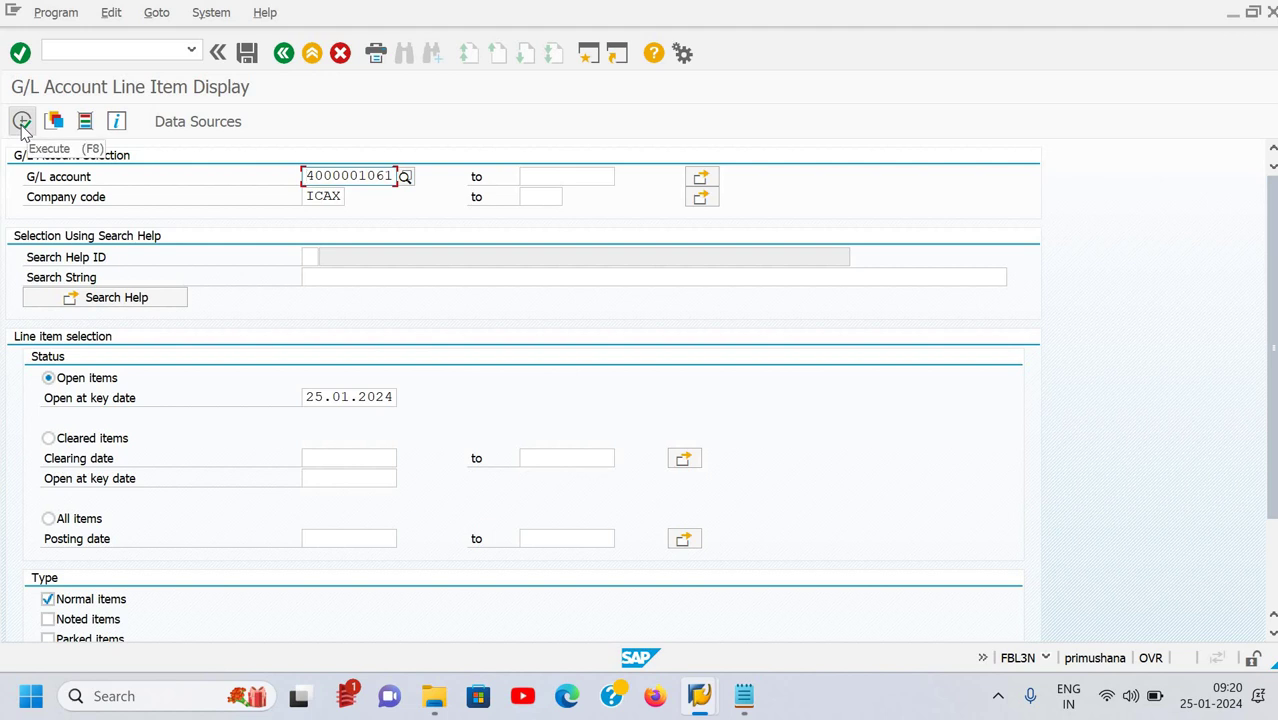
Display the open line items of the Marketing Exp. account and select the document date of the 25.01.2024 item
click(22, 123)
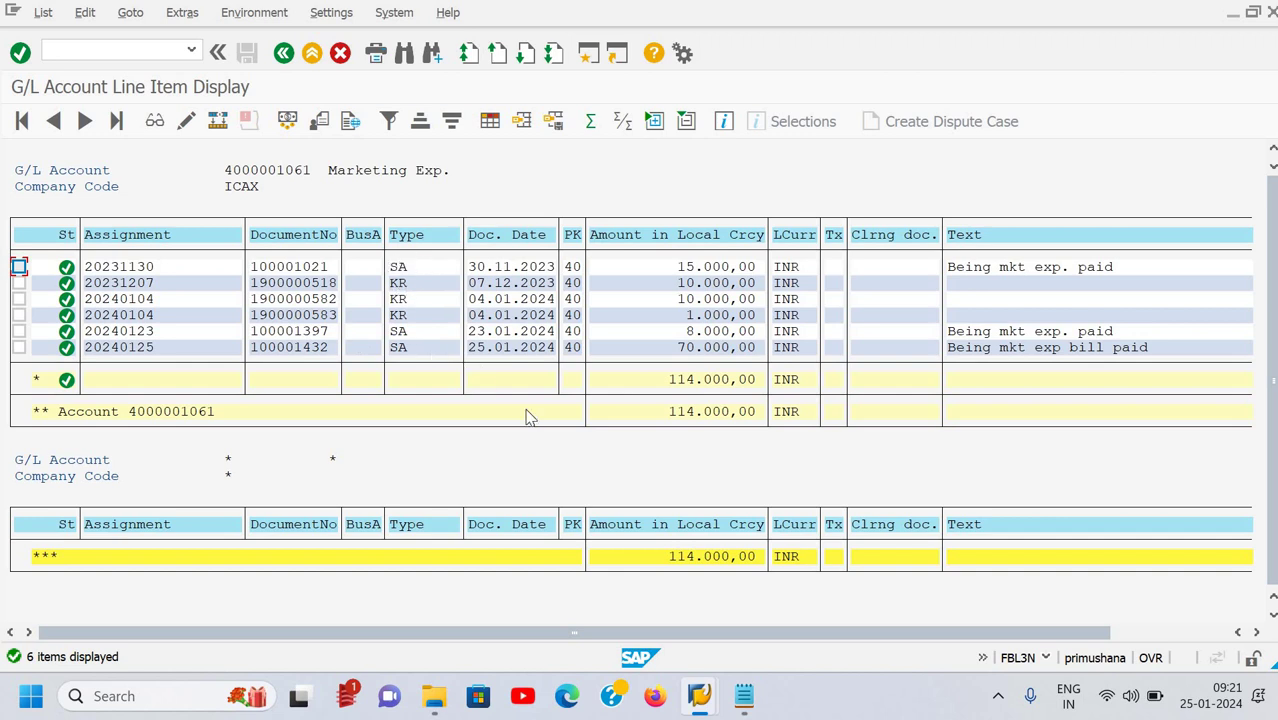
scroll(530, 418, right, 2)
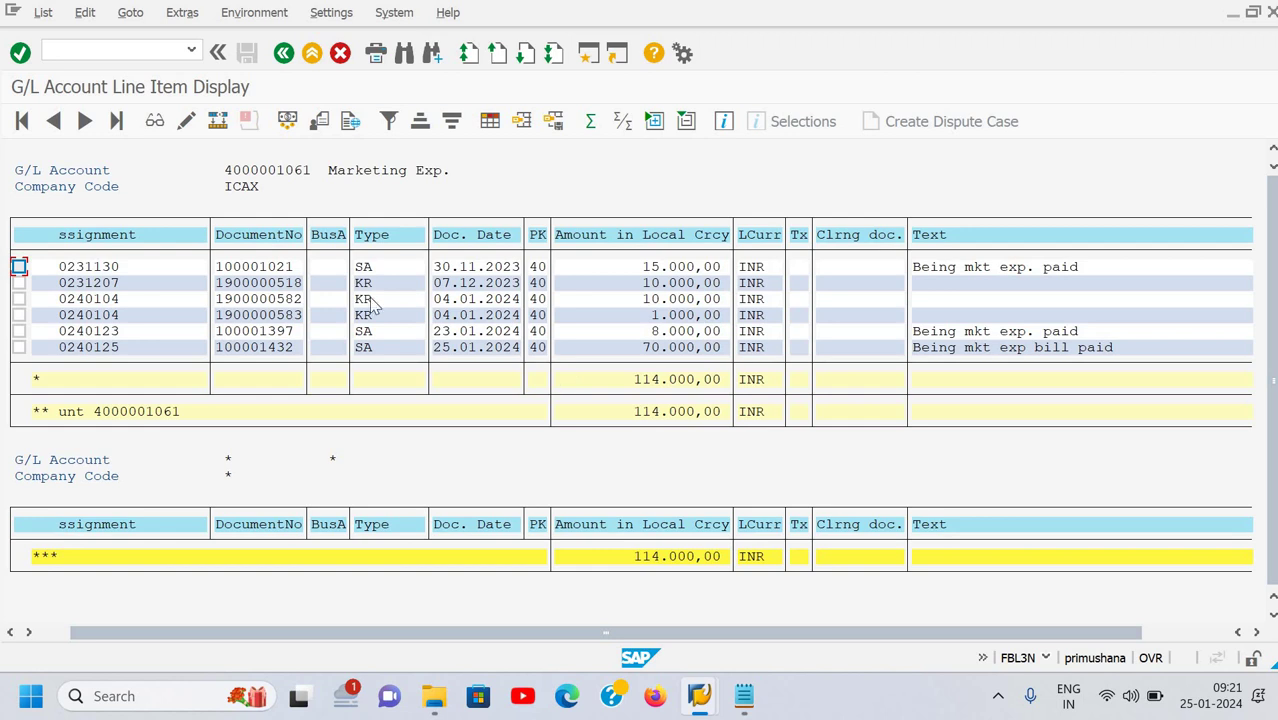
click(454, 350)
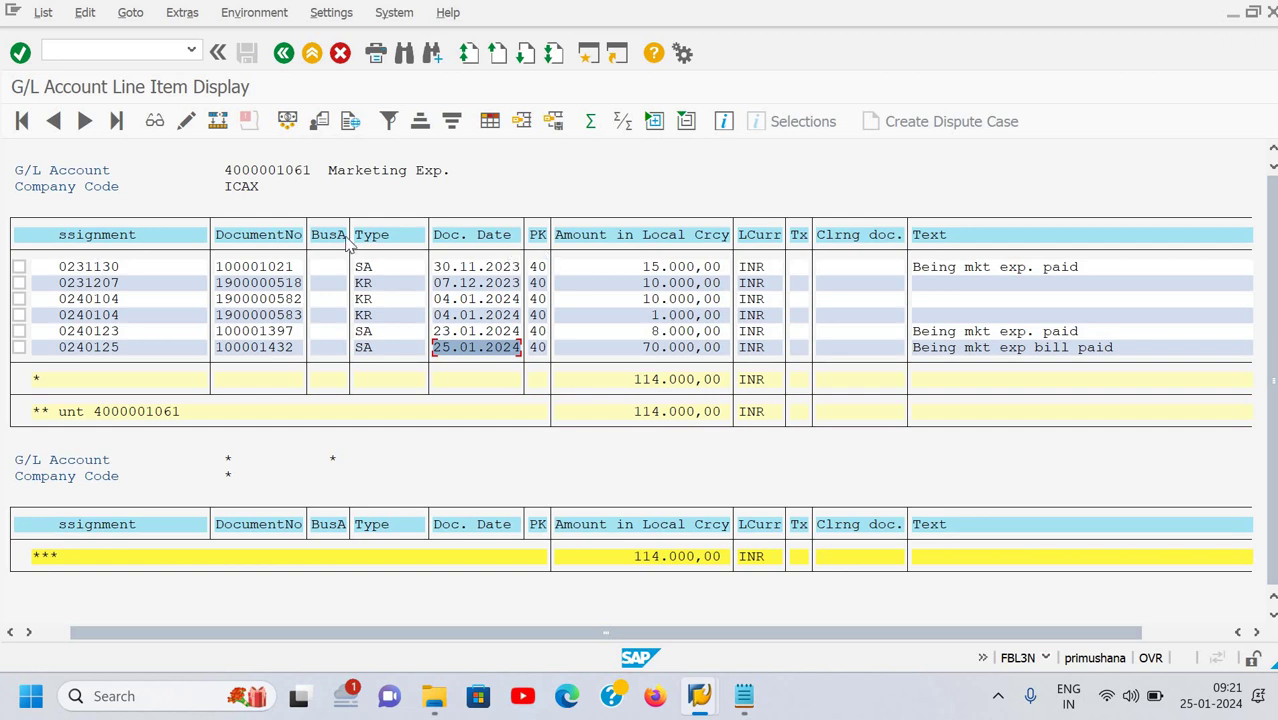
Add the hidden fields Amount in Doc. Curr. and Document Currency to the displayed columns of the line item layout
click(489, 121)
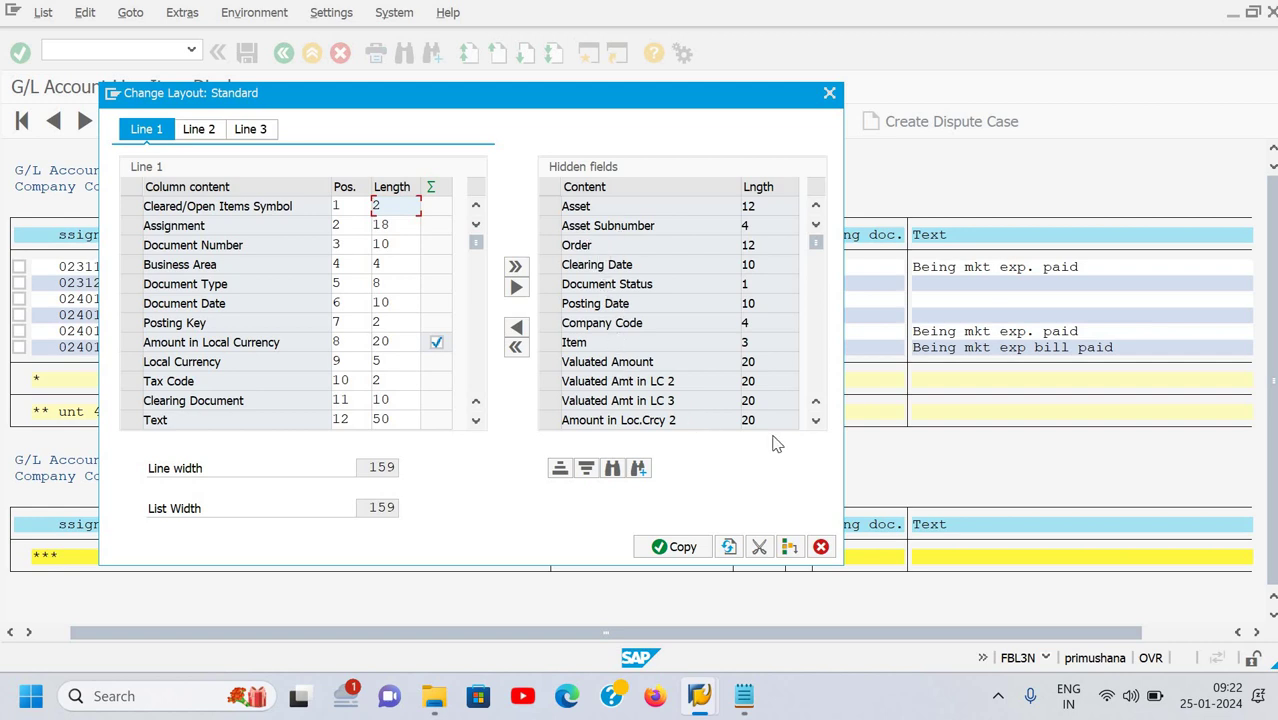
click(815, 421)
click(815, 421)
click(815, 421)
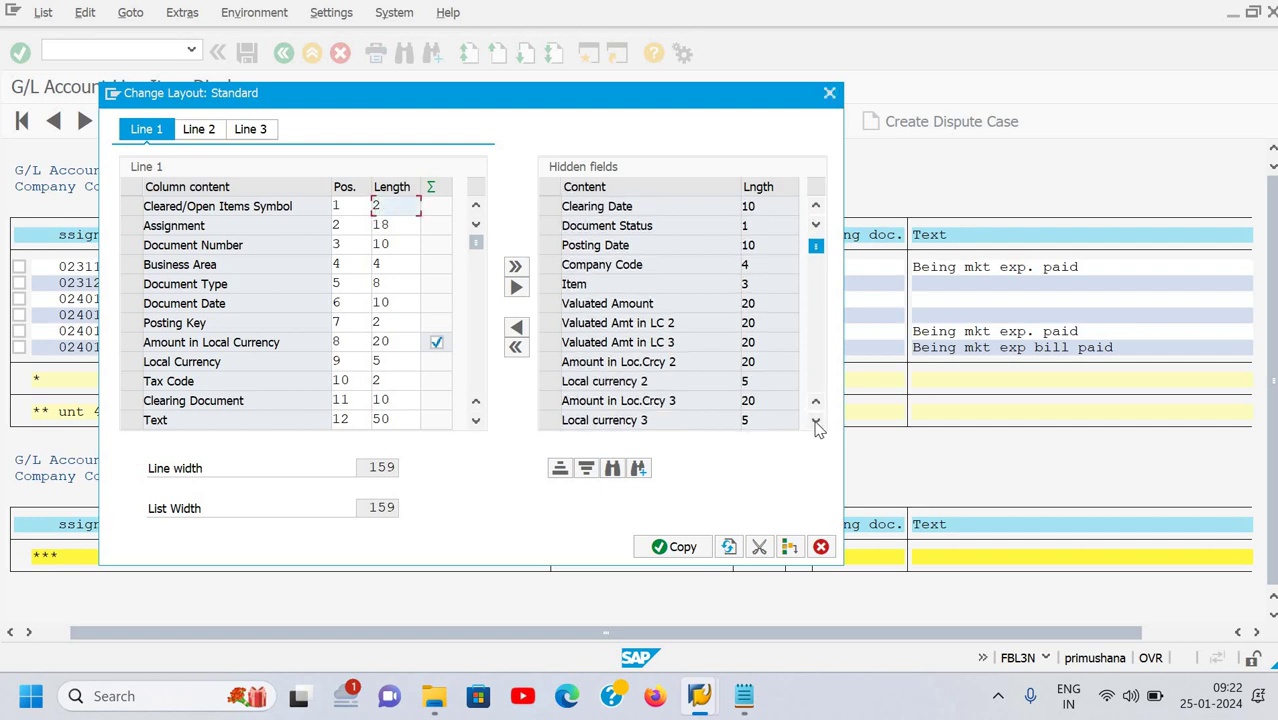
click(815, 421)
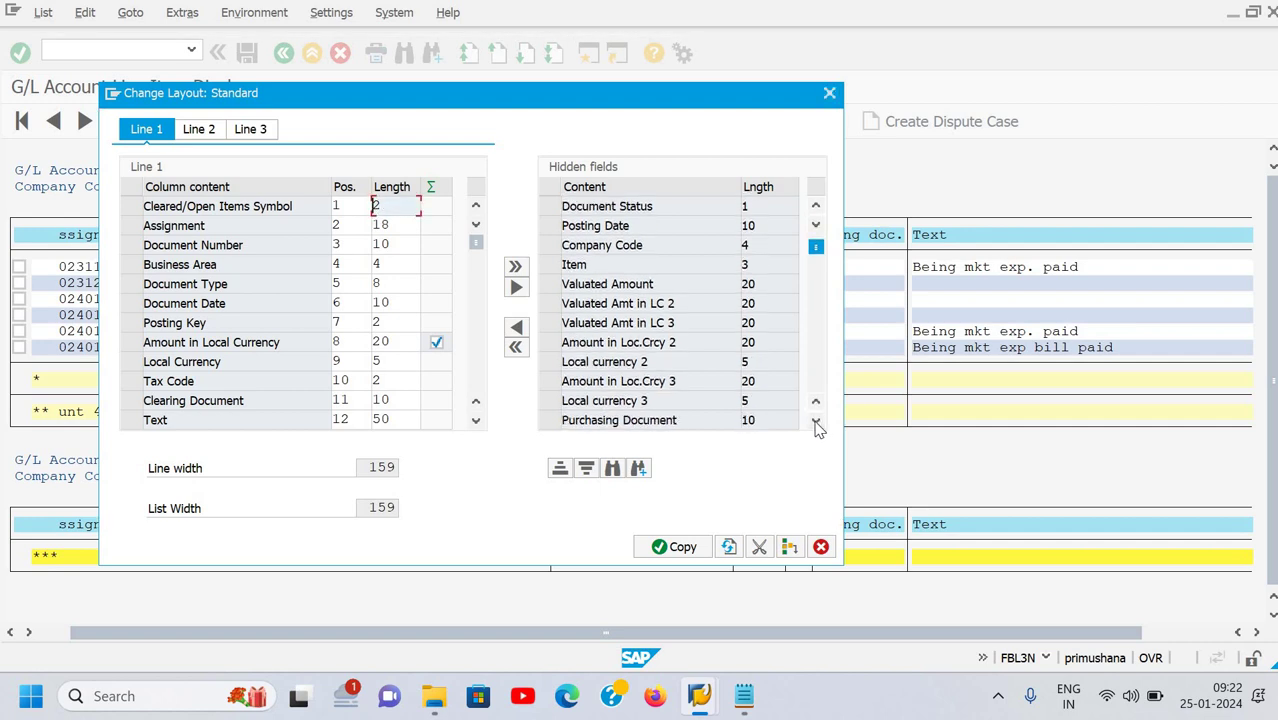
click(815, 421)
click(815, 421)
click(815, 421)
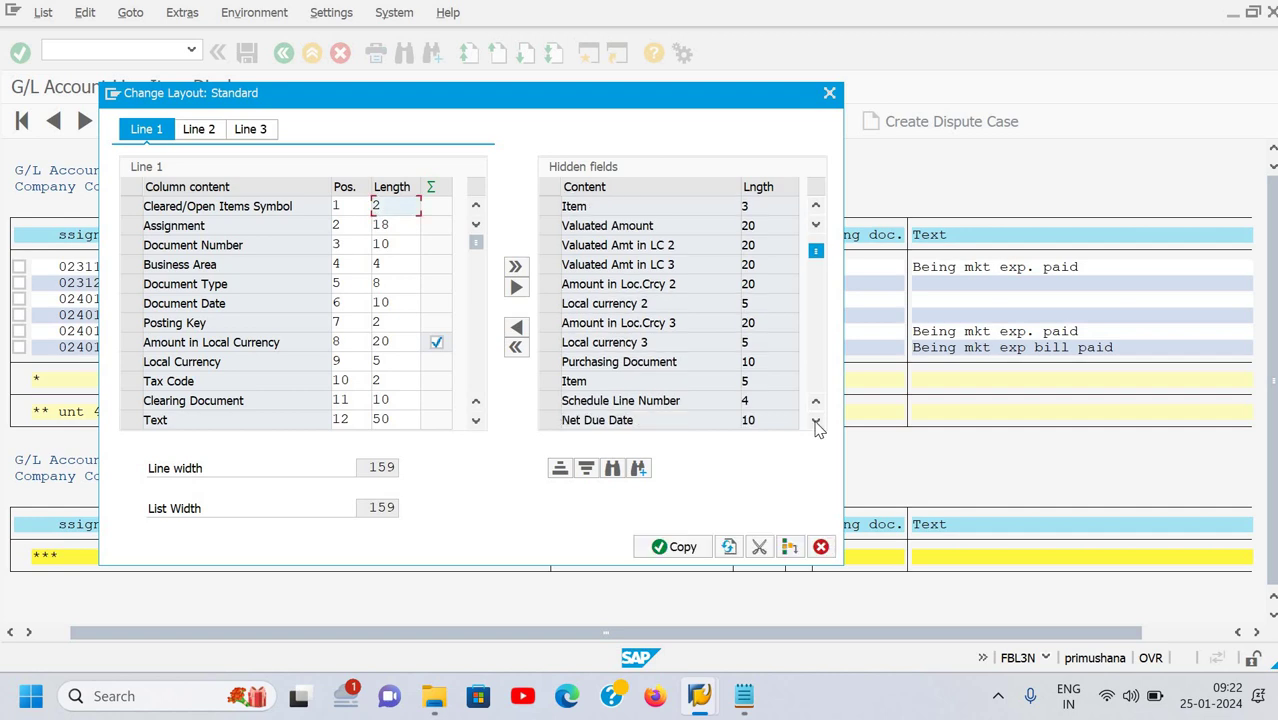
click(815, 421)
click(815, 421)
click(815, 421)
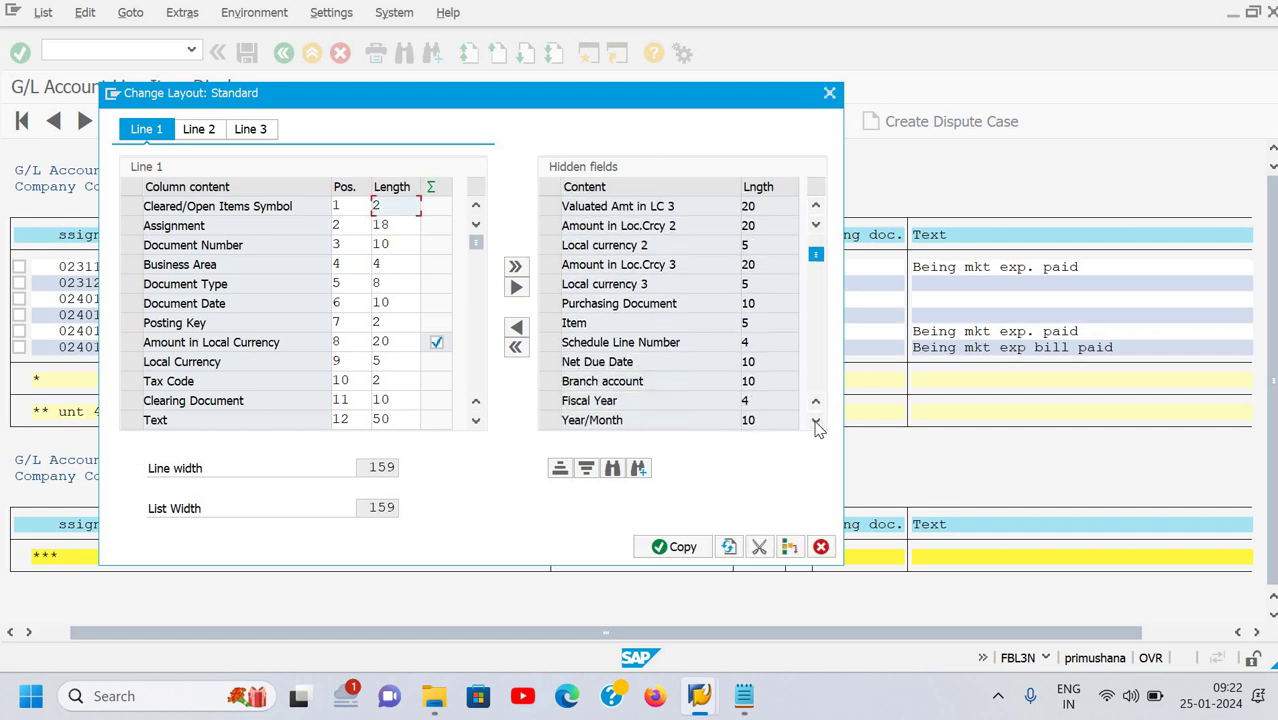
click(815, 421)
click(815, 421)
click(815, 421)
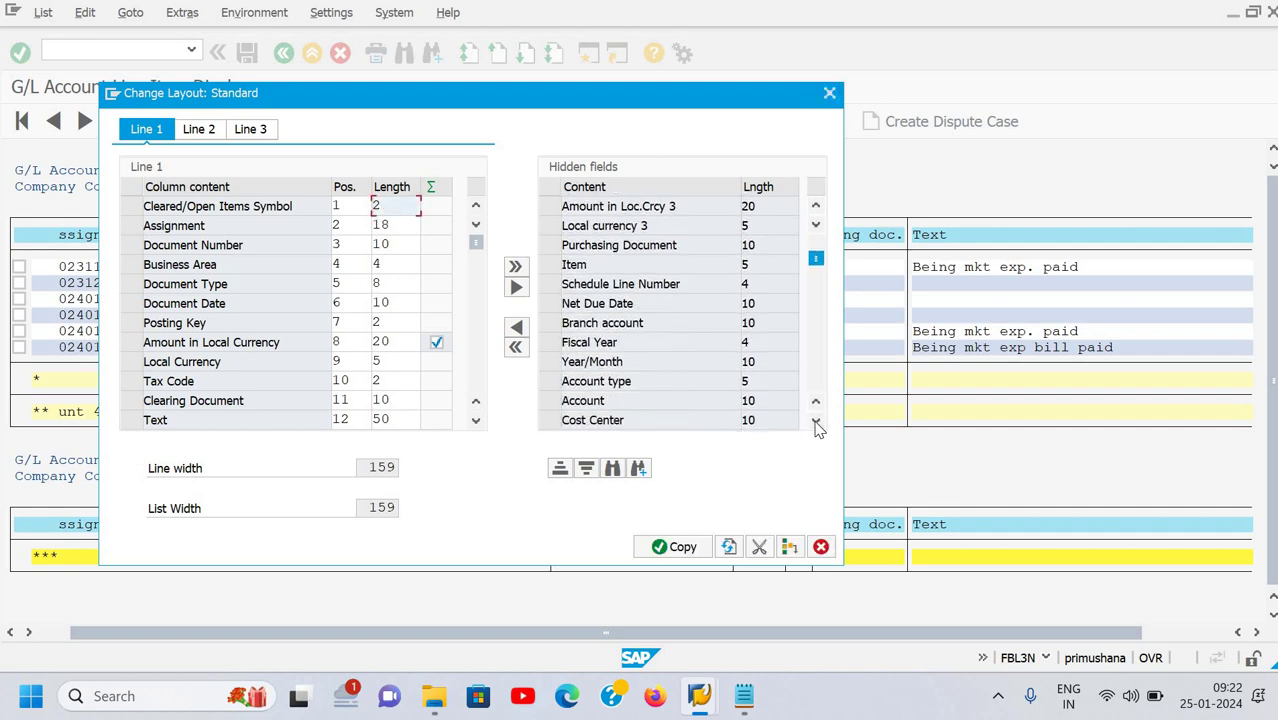
click(815, 421)
click(815, 421)
click(815, 421)
click(815, 421)
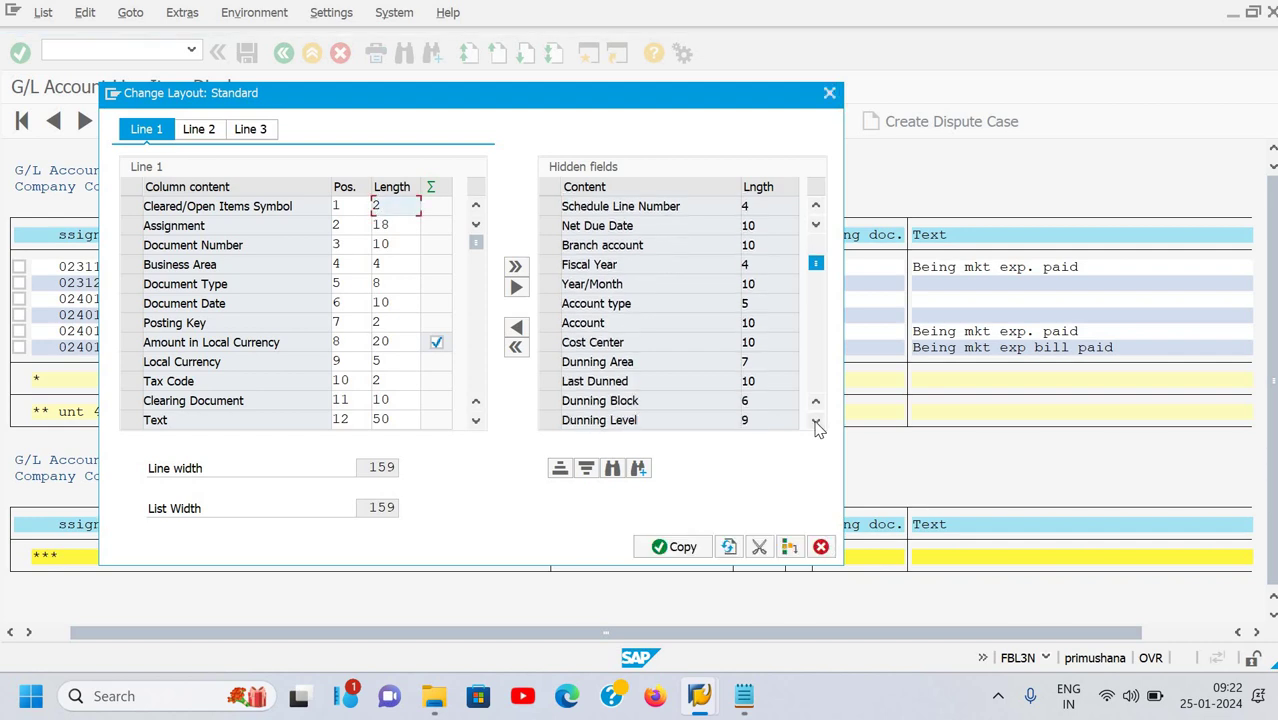
click(815, 421)
click(815, 421)
click(815, 421)
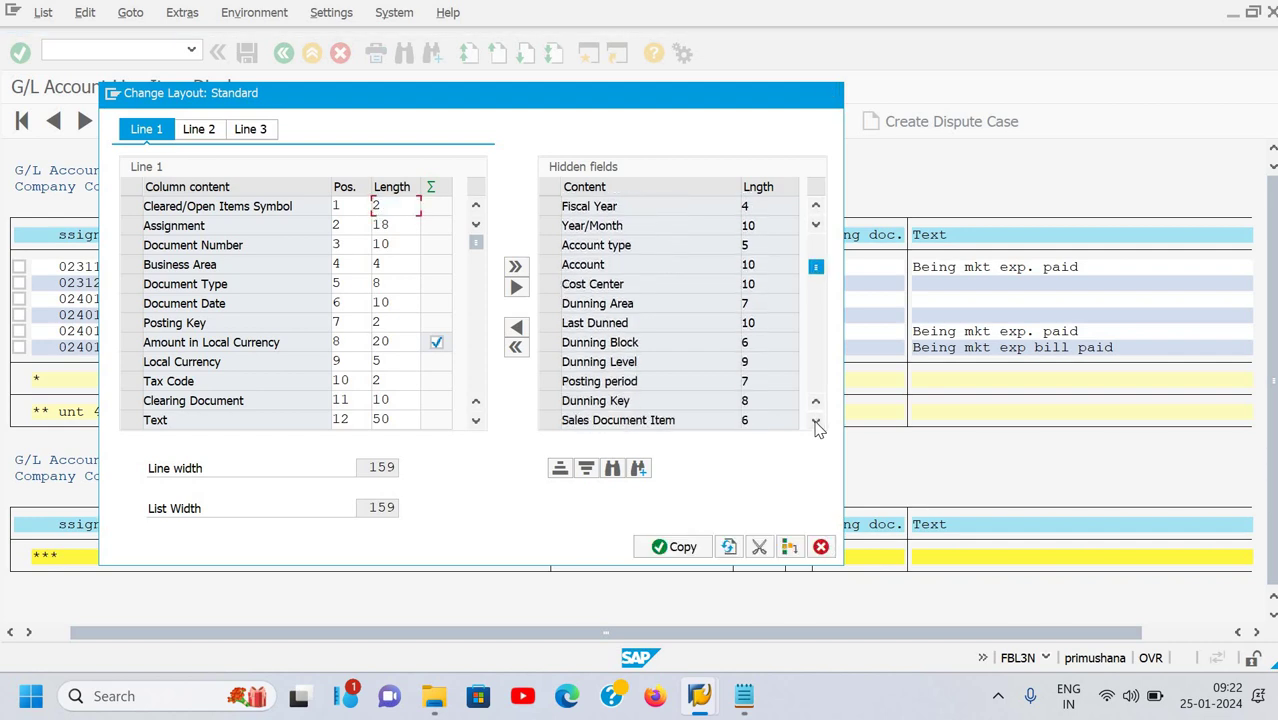
click(815, 421)
click(815, 421)
click(815, 421)
click(815, 421)
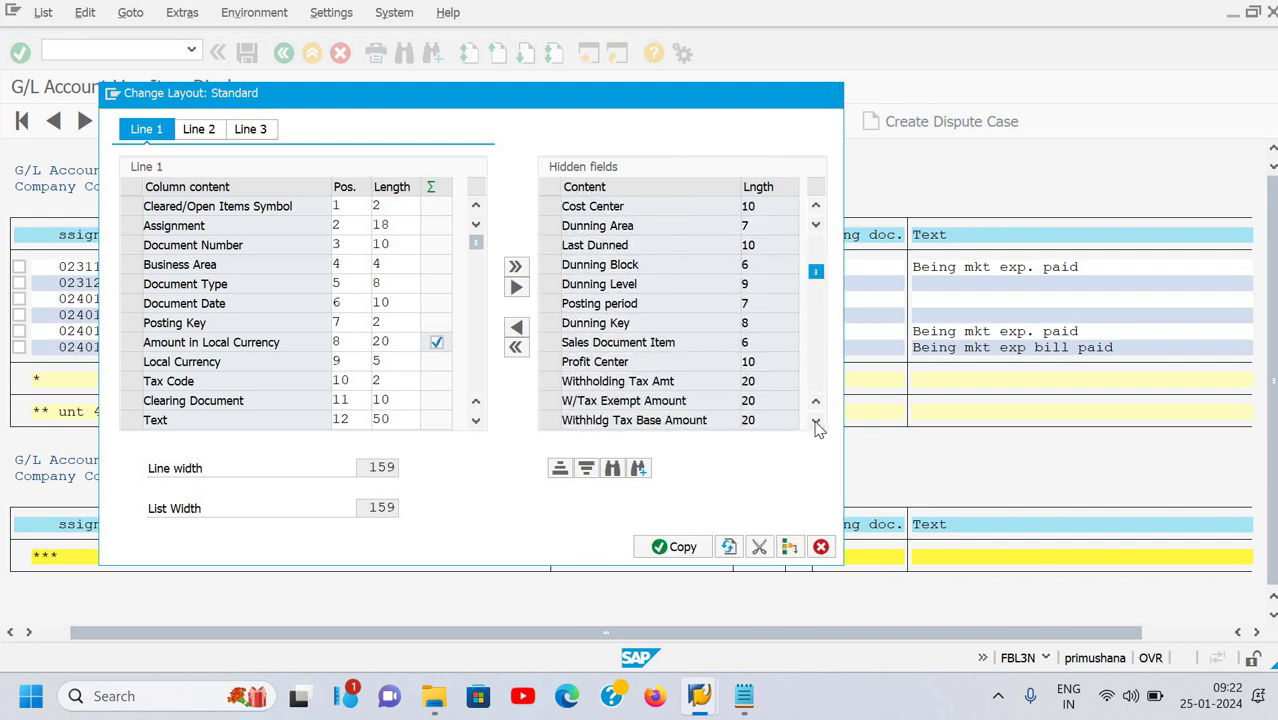
click(815, 421)
click(815, 421)
click(815, 421)
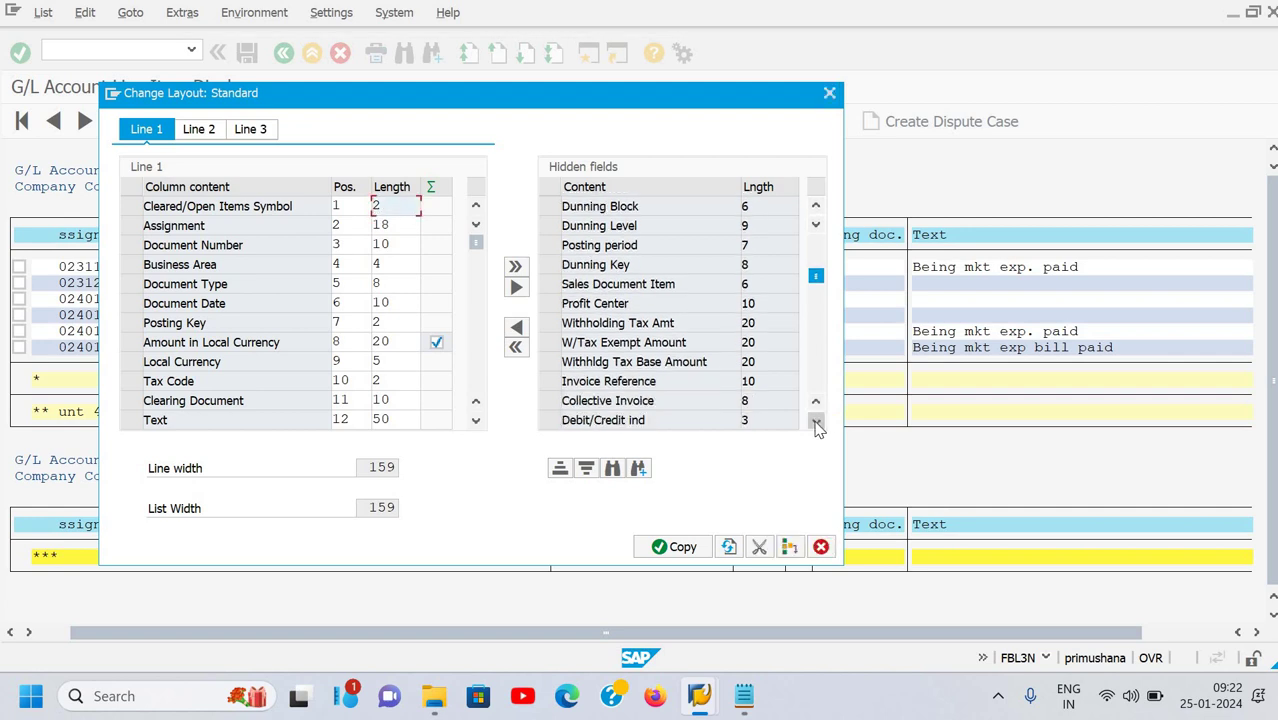
click(815, 421)
click(815, 421)
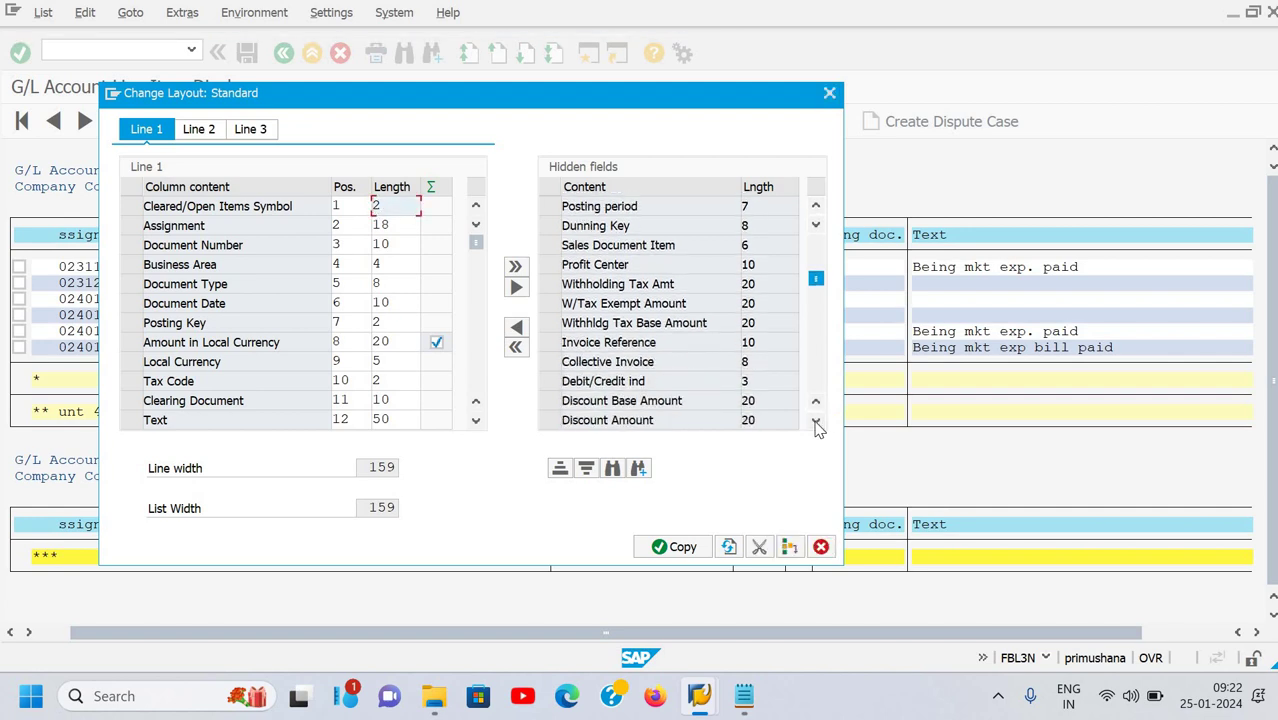
click(815, 421)
click(816, 422)
click(816, 422)
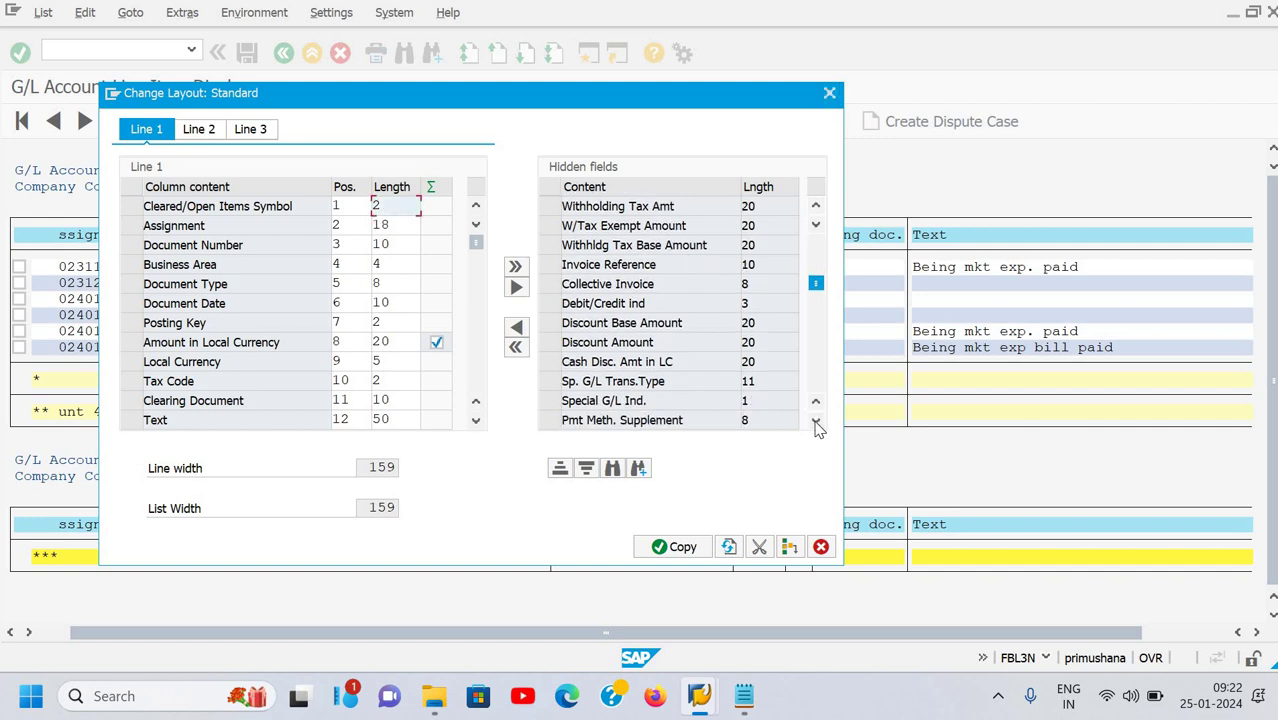
click(816, 422)
click(816, 422)
click(816, 421)
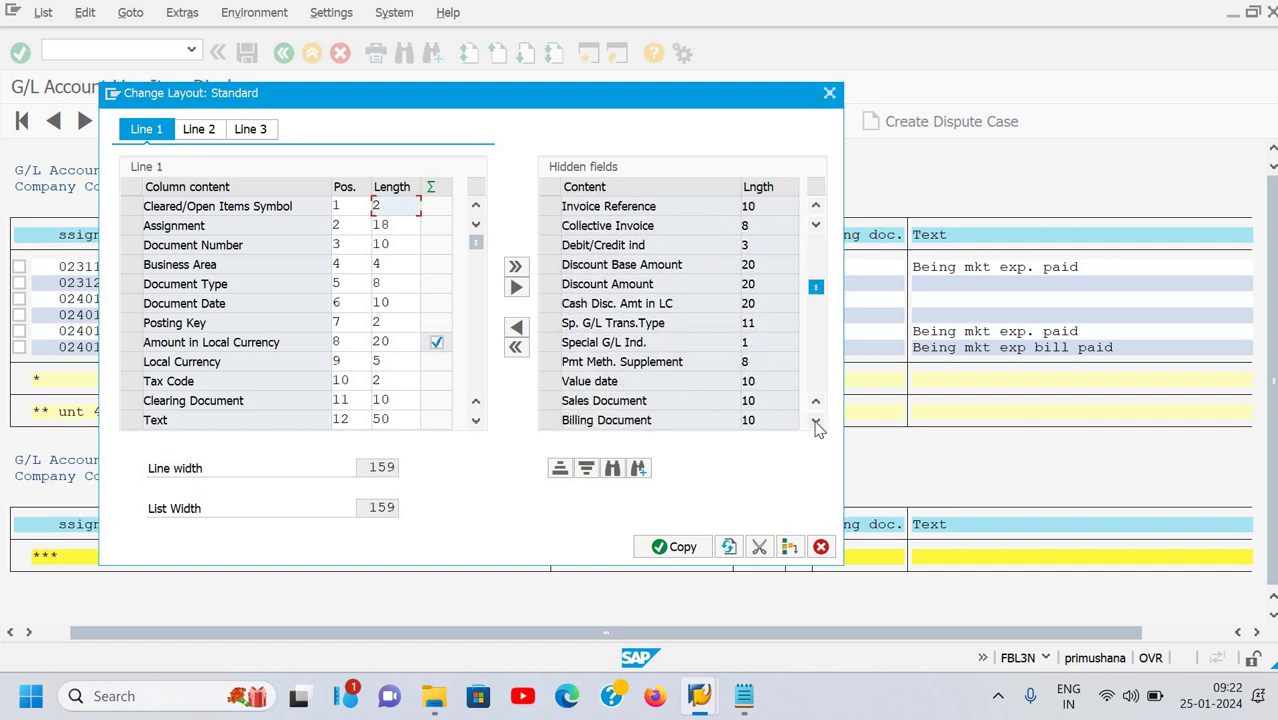
click(816, 421)
click(816, 421)
click(816, 421)
click(816, 421)
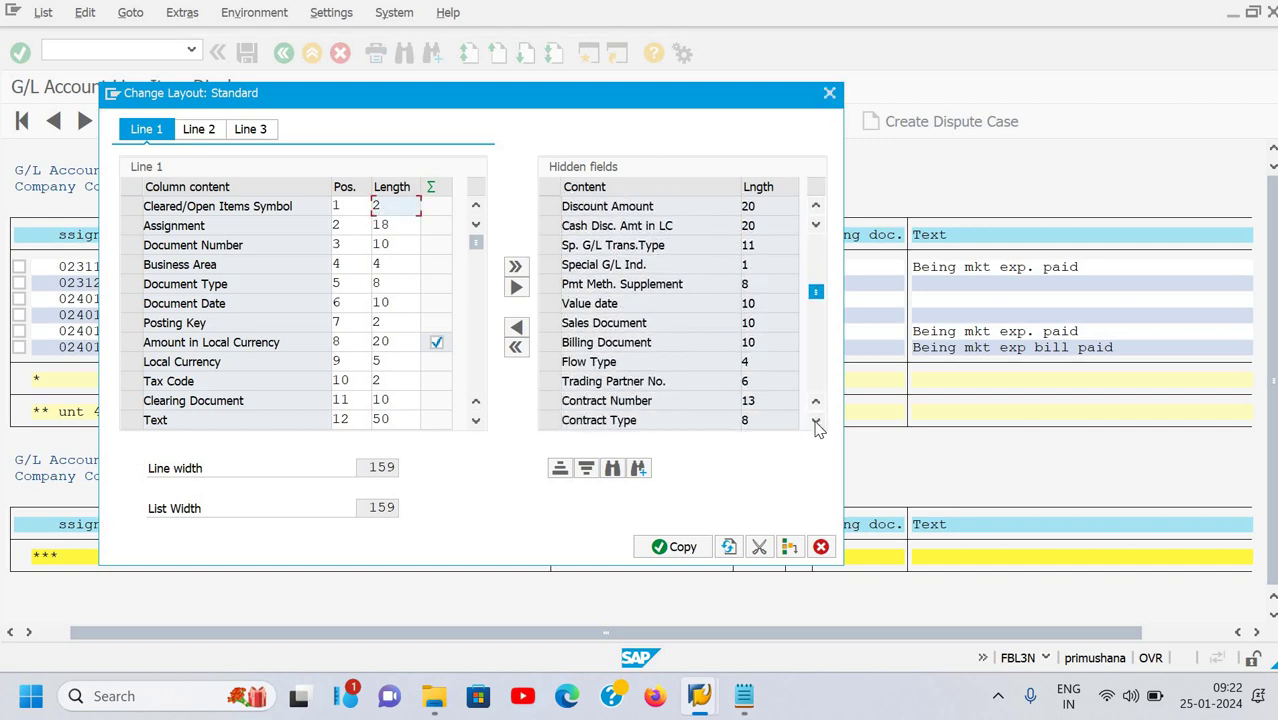
click(816, 421)
click(816, 421)
click(816, 421)
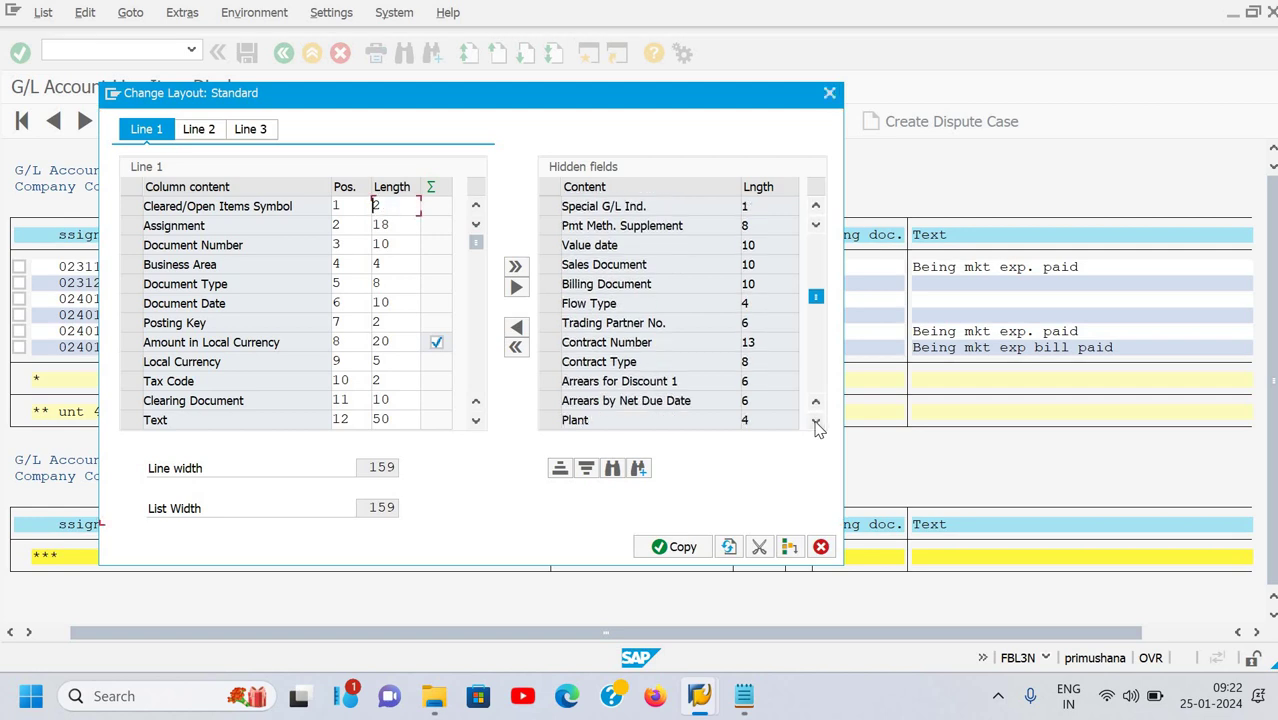
click(816, 421)
click(816, 421)
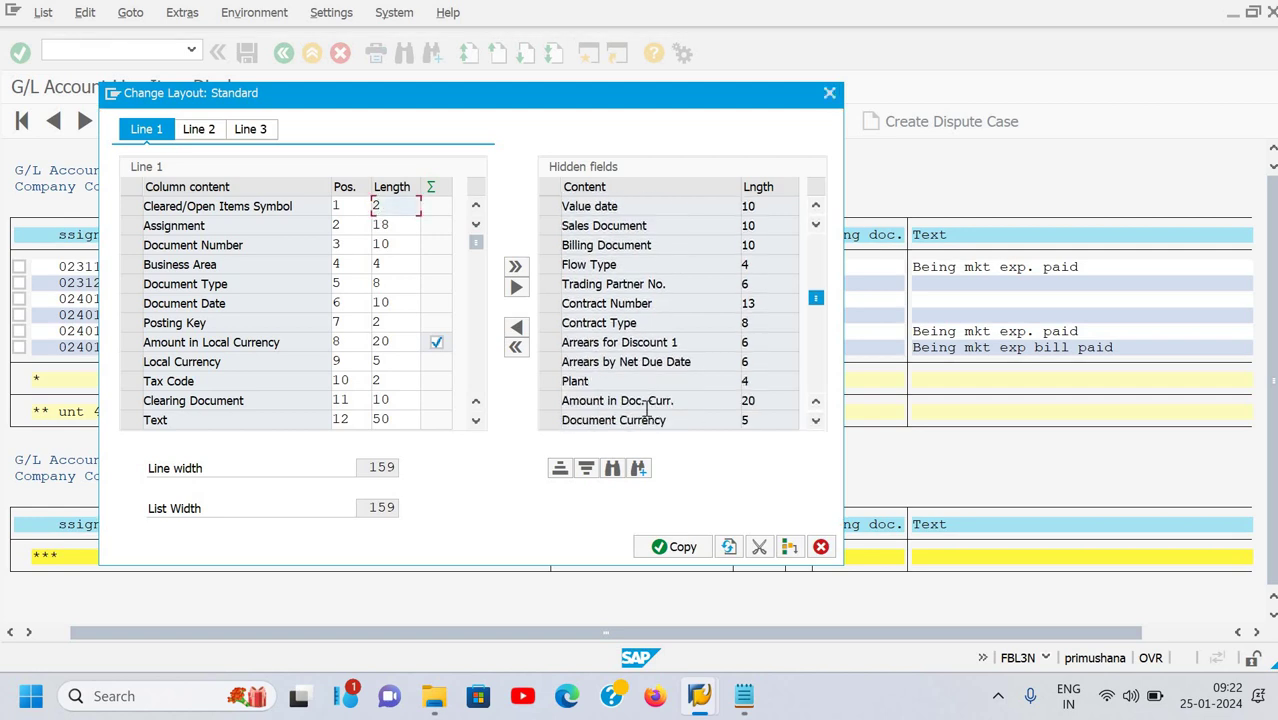
click(558, 402)
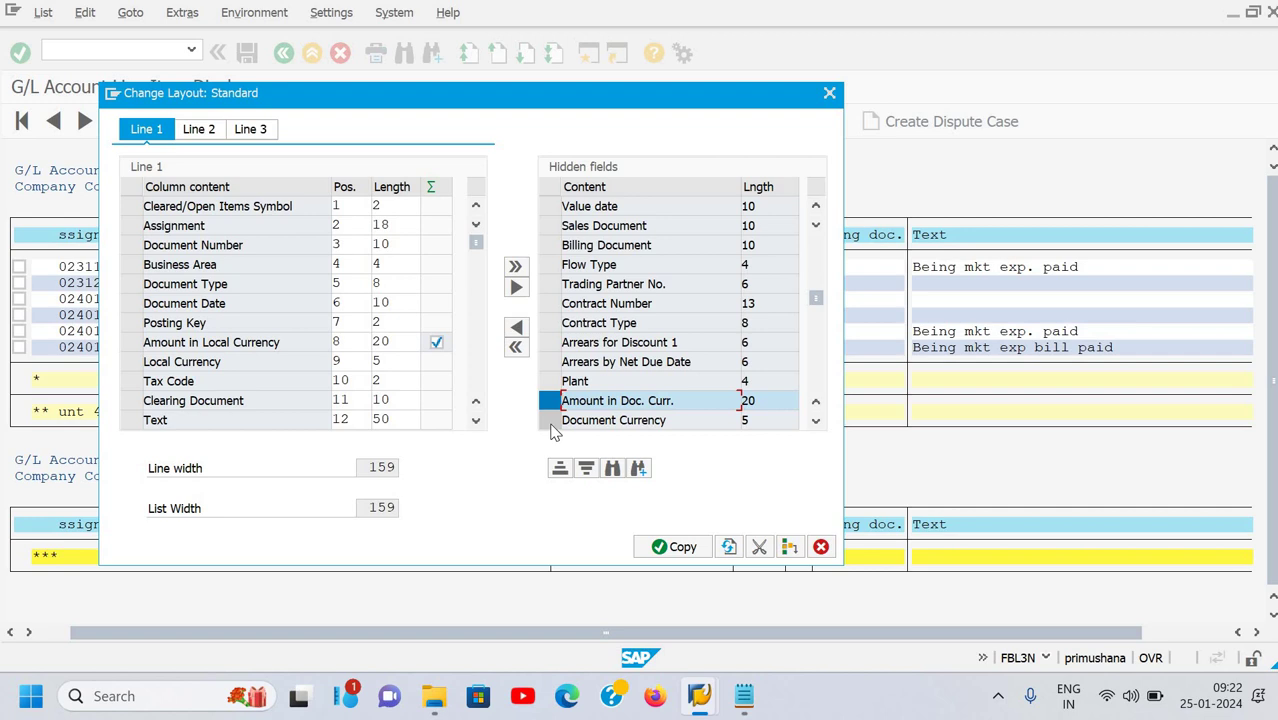
click(549, 421)
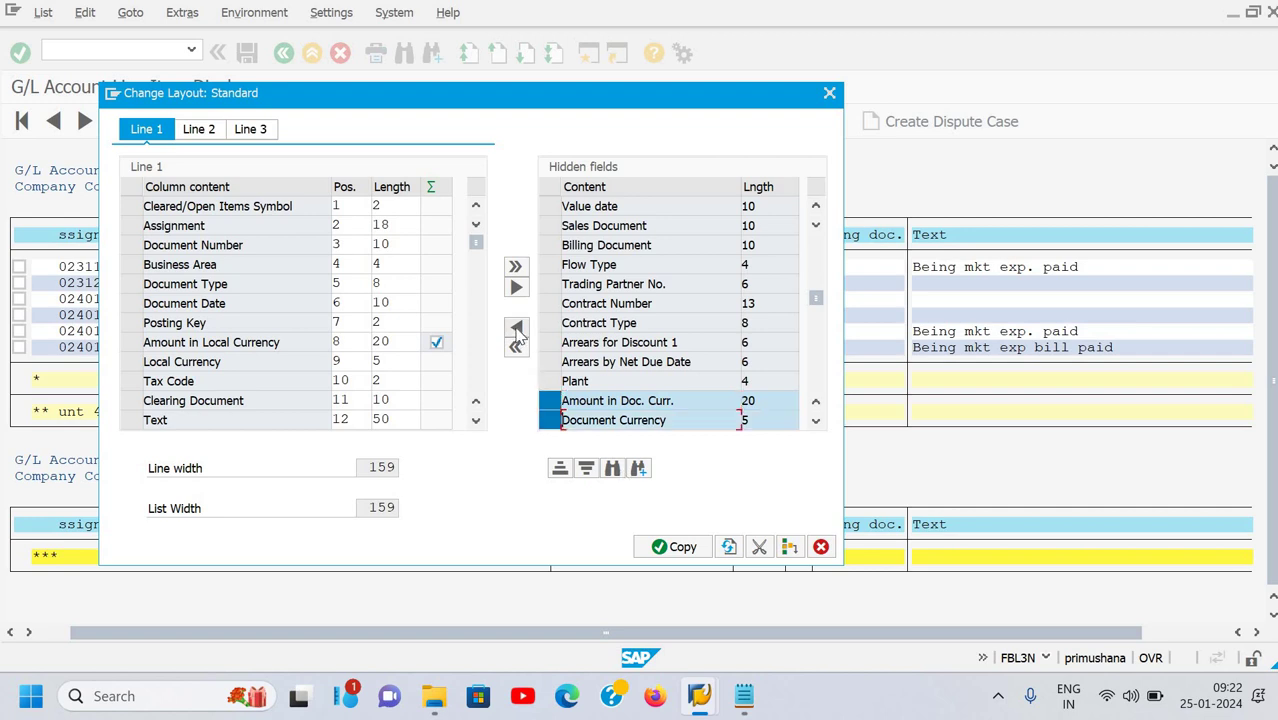
click(516, 329)
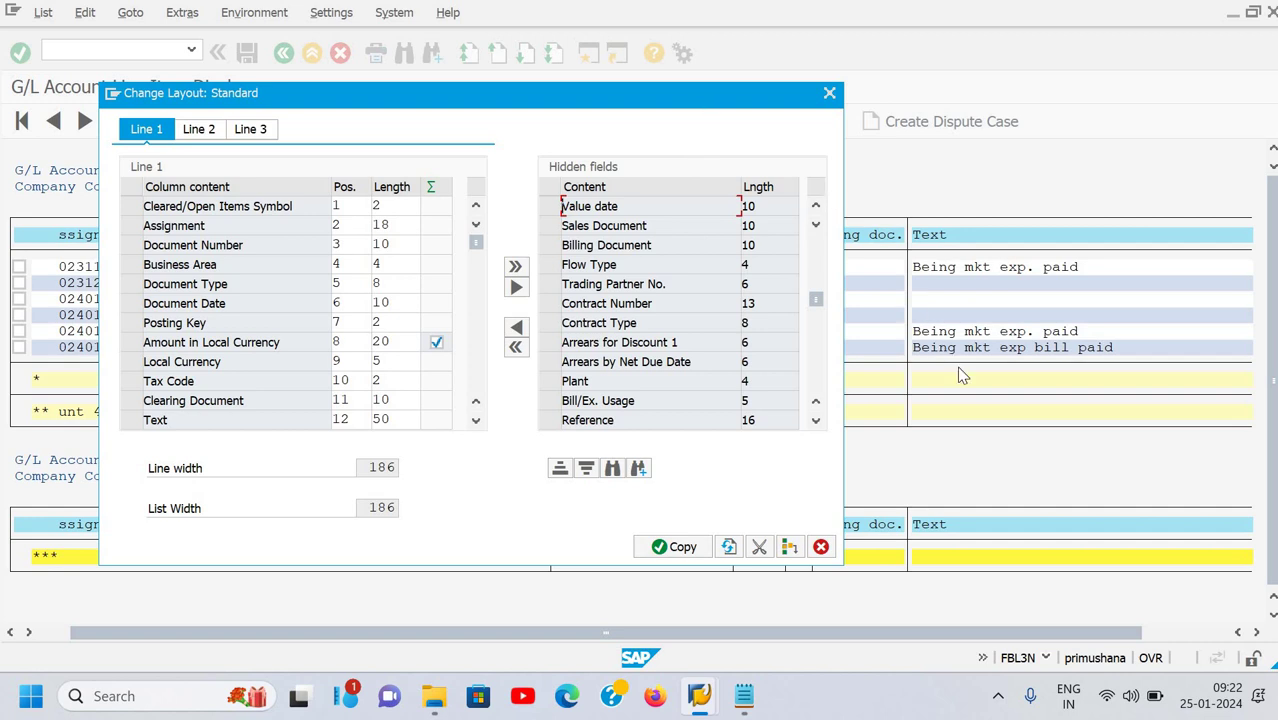
Hide the Business Area, Tax Code and Clearing Document columns in the line item layout
drag(400, 92, 668, 376)
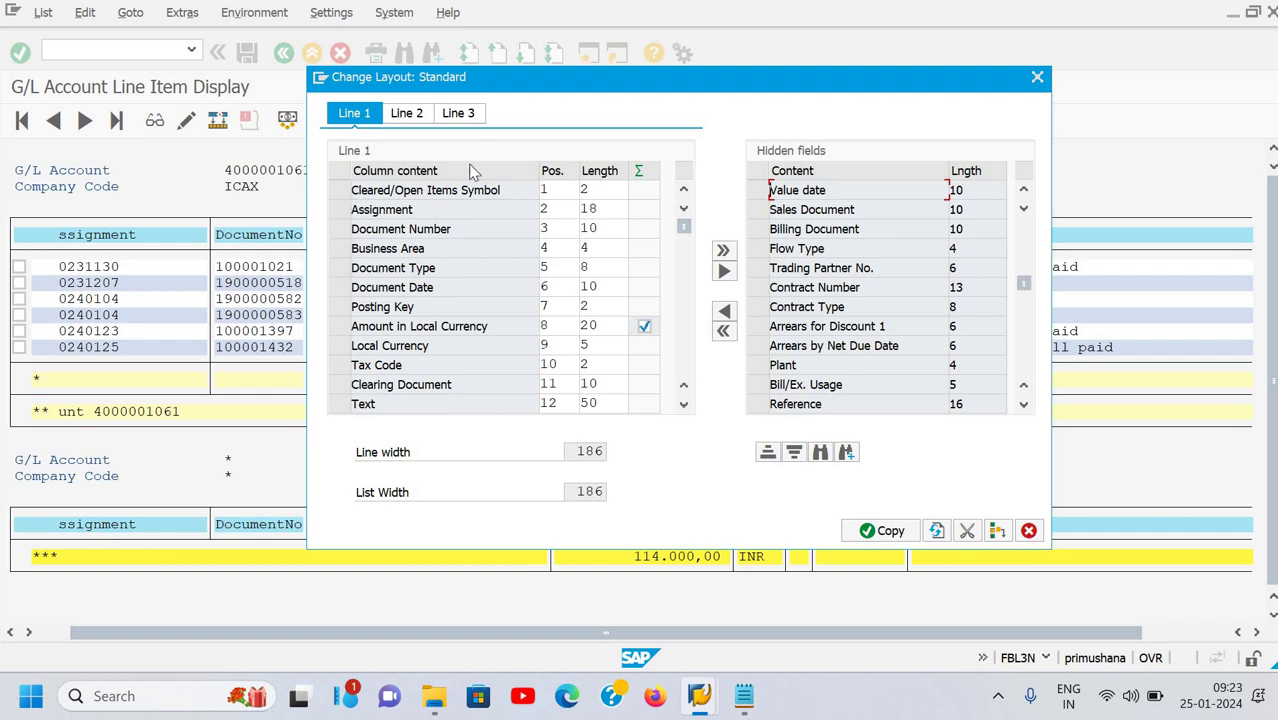
click(339, 248)
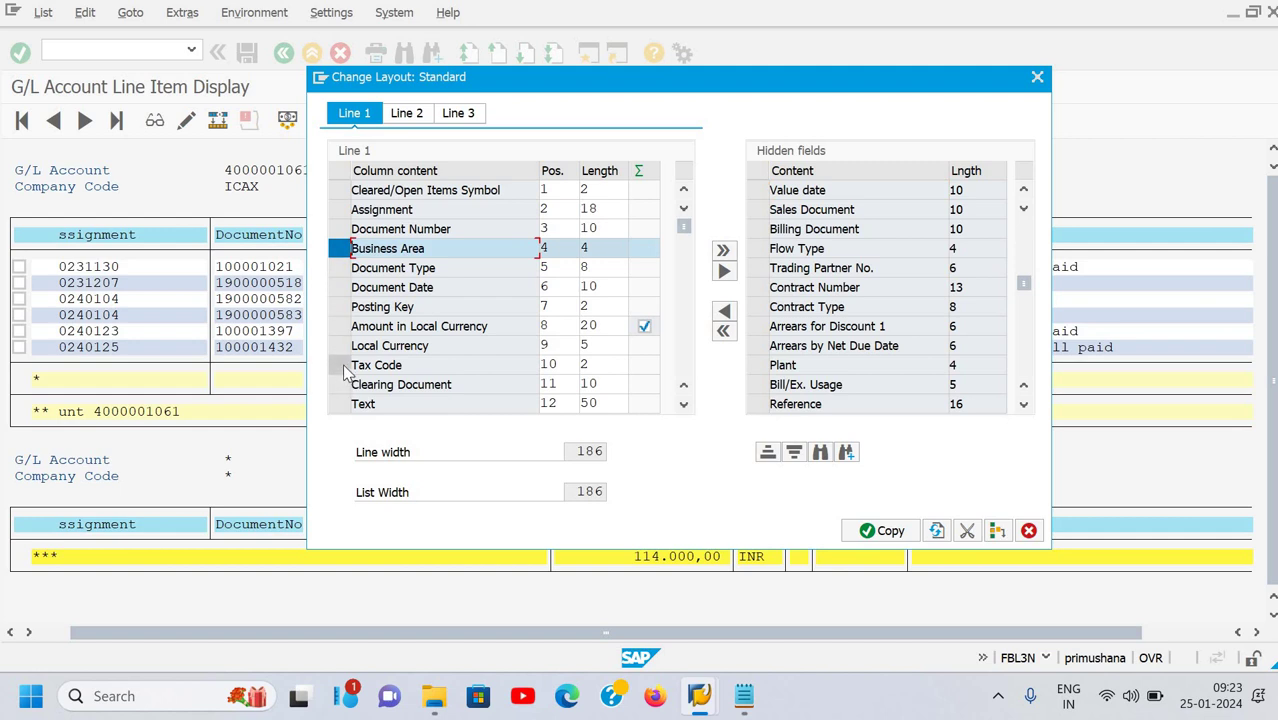
ctrl+click(340, 365)
key(shift+Down)
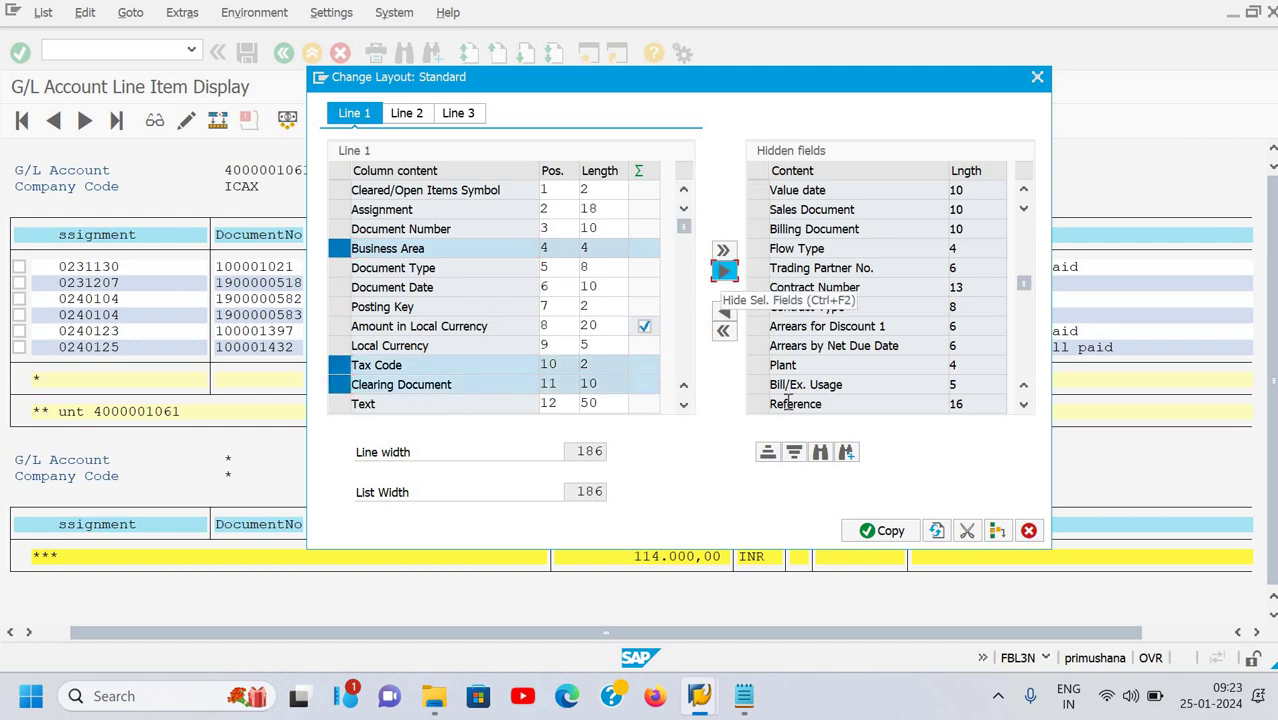
click(723, 271)
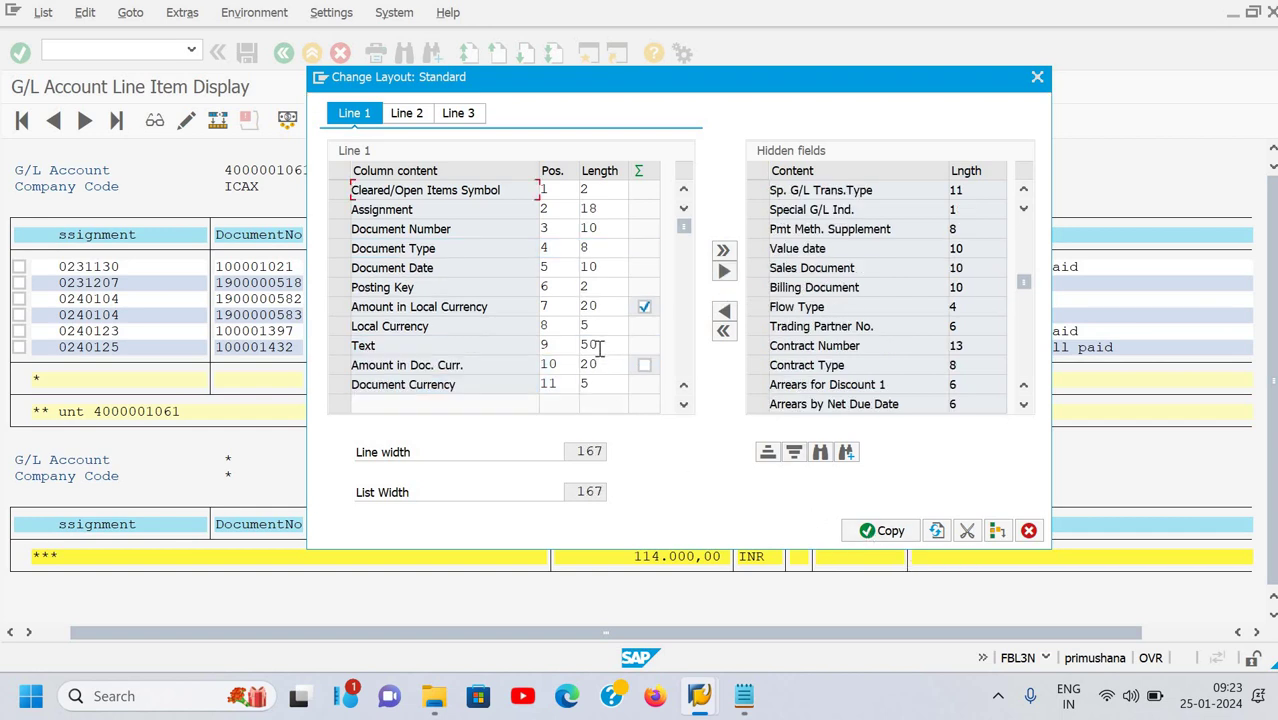
Set the length of the Text column to 30 and apply the changed layout to the line item list
drag(600, 345, 210, 399)
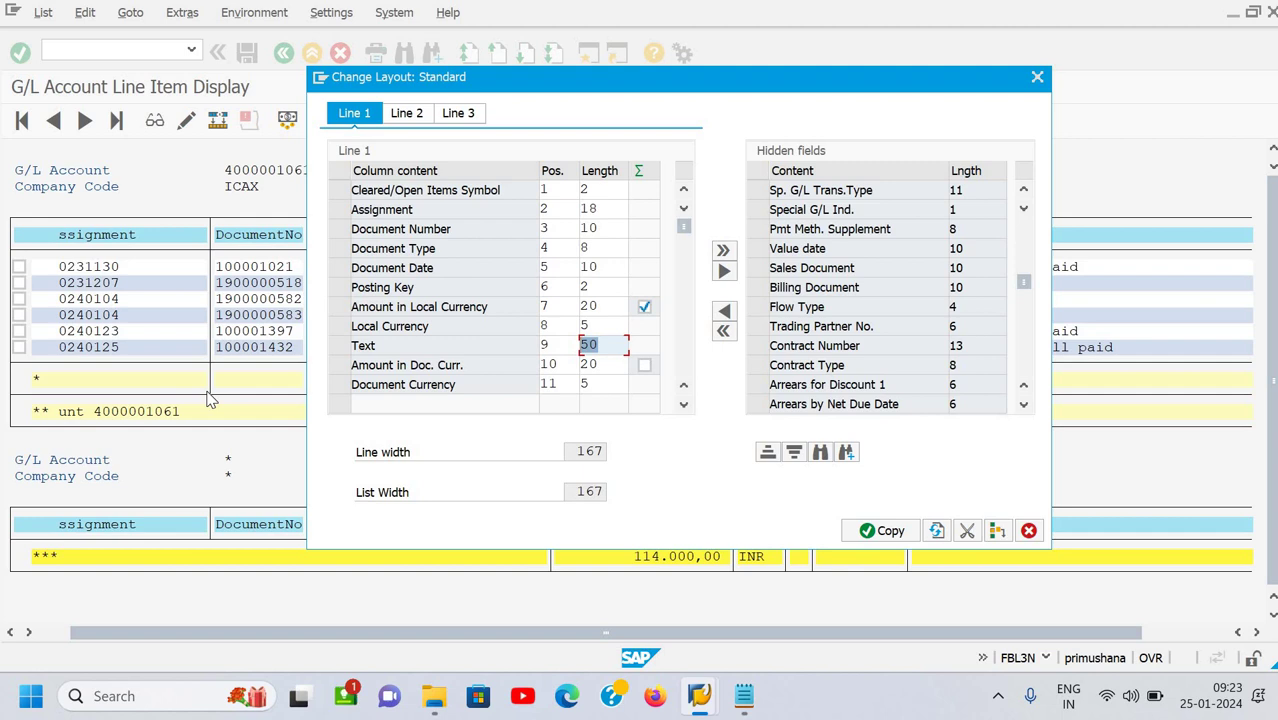
text(30)
drag(615, 86, 492, 325)
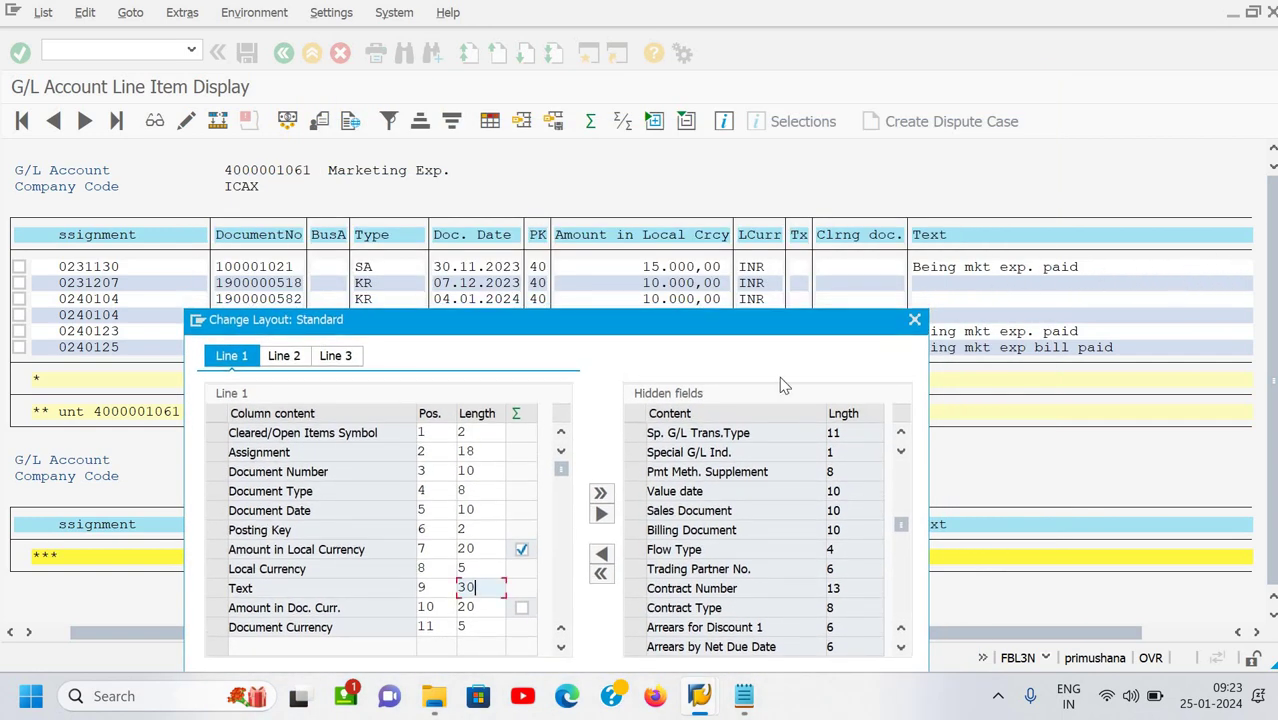
drag(736, 335, 733, 210)
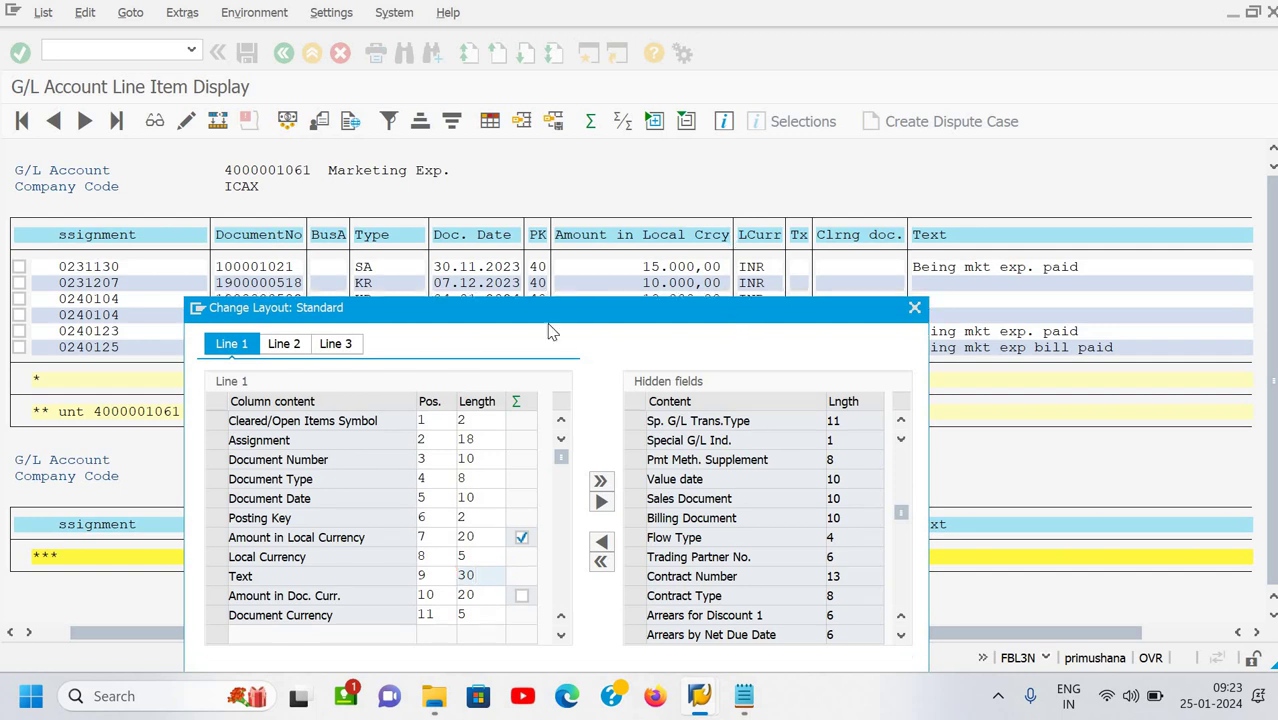
click(740, 643)
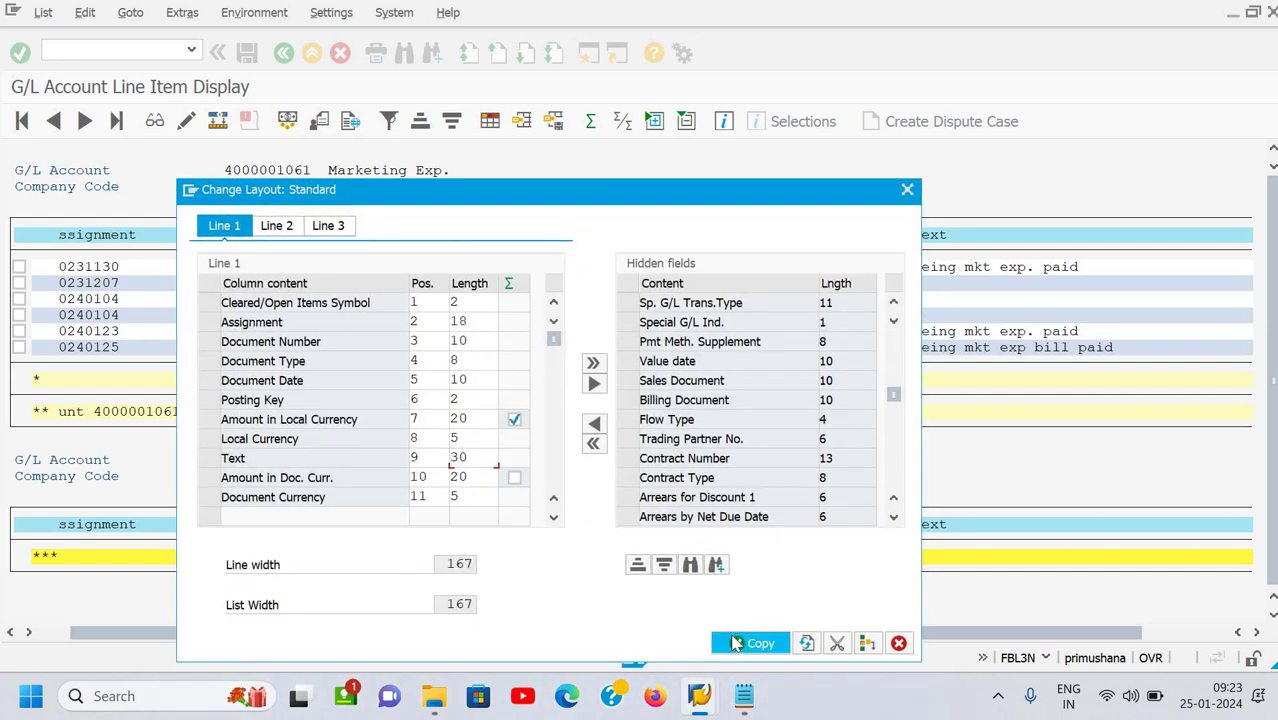
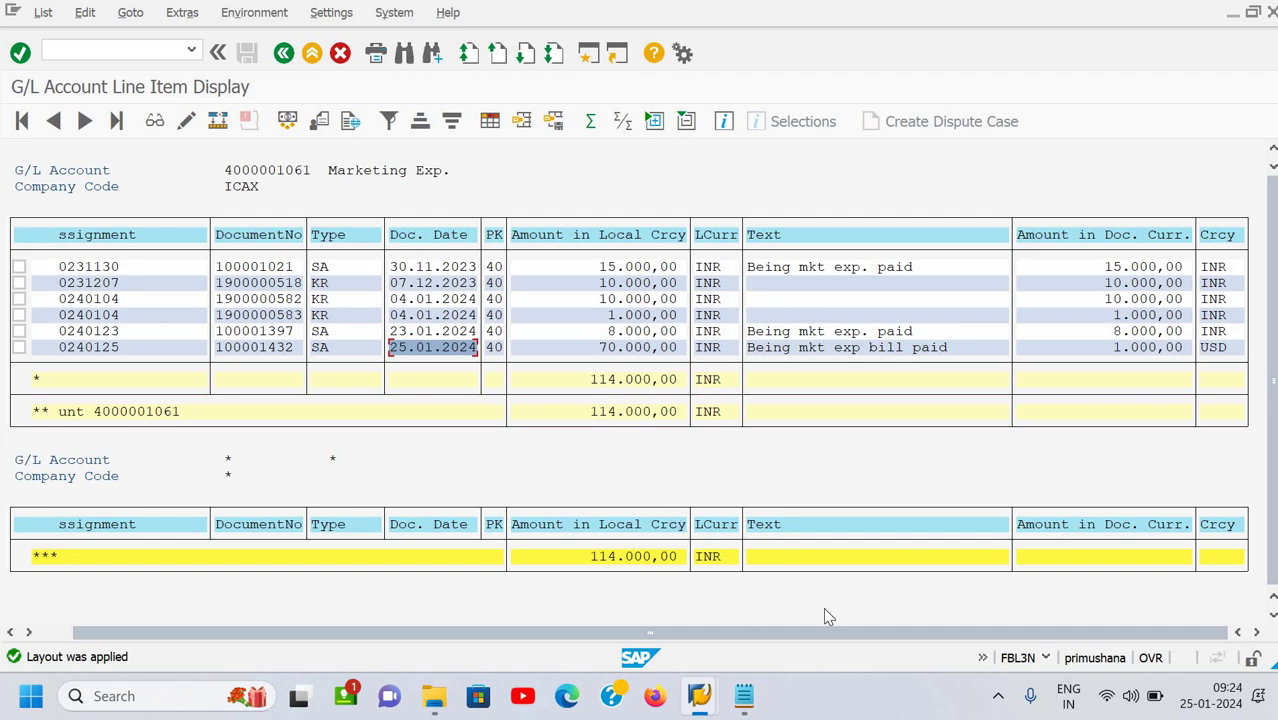
drag(635, 631, 519, 342)
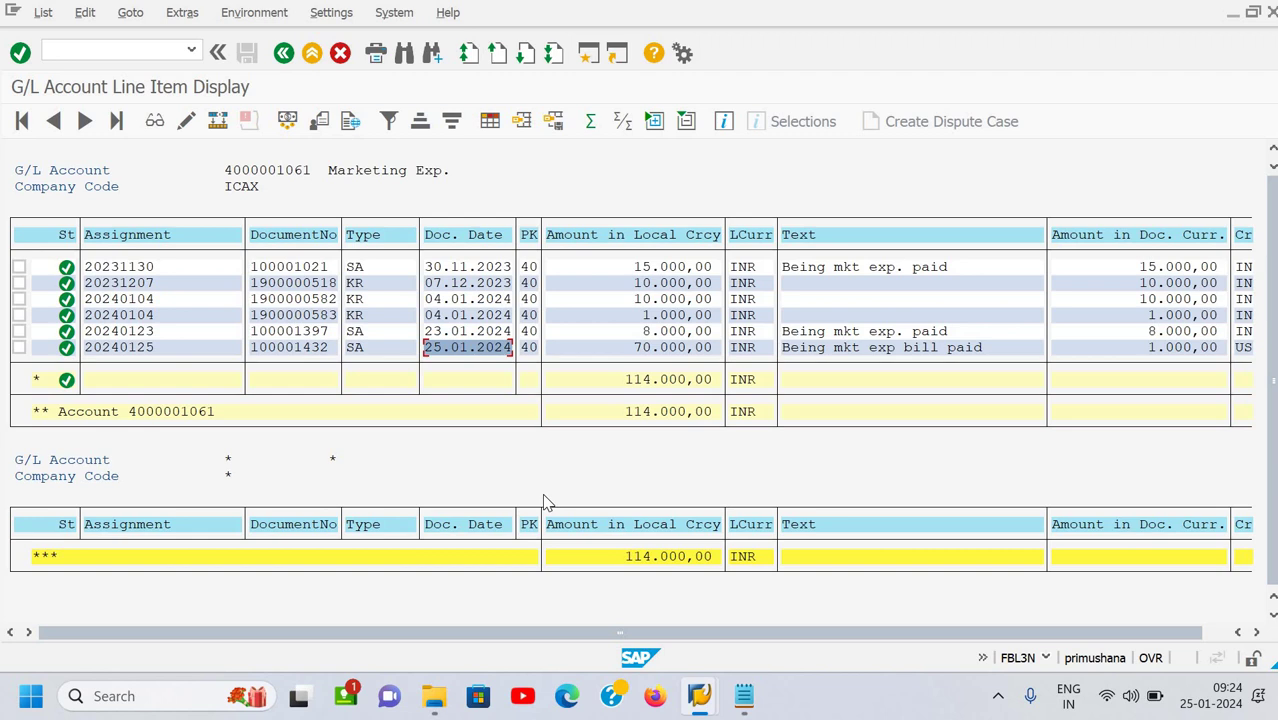
click(489, 122)
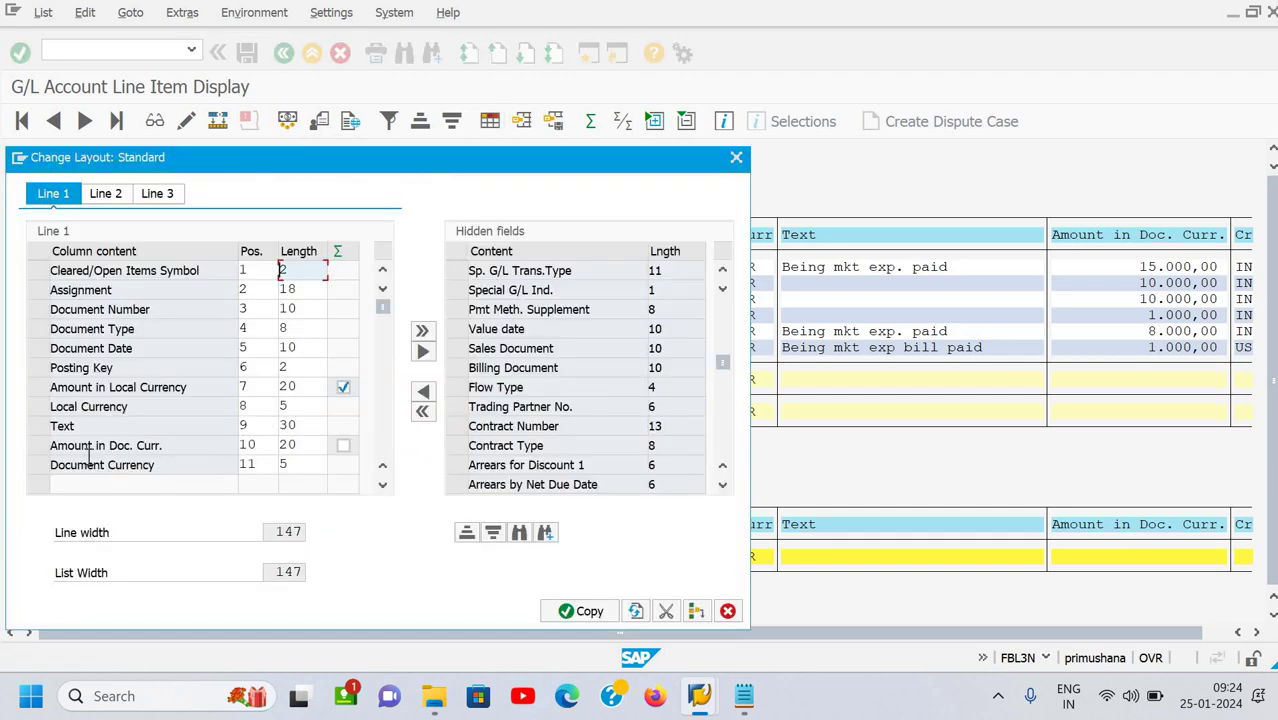
click(736, 158)
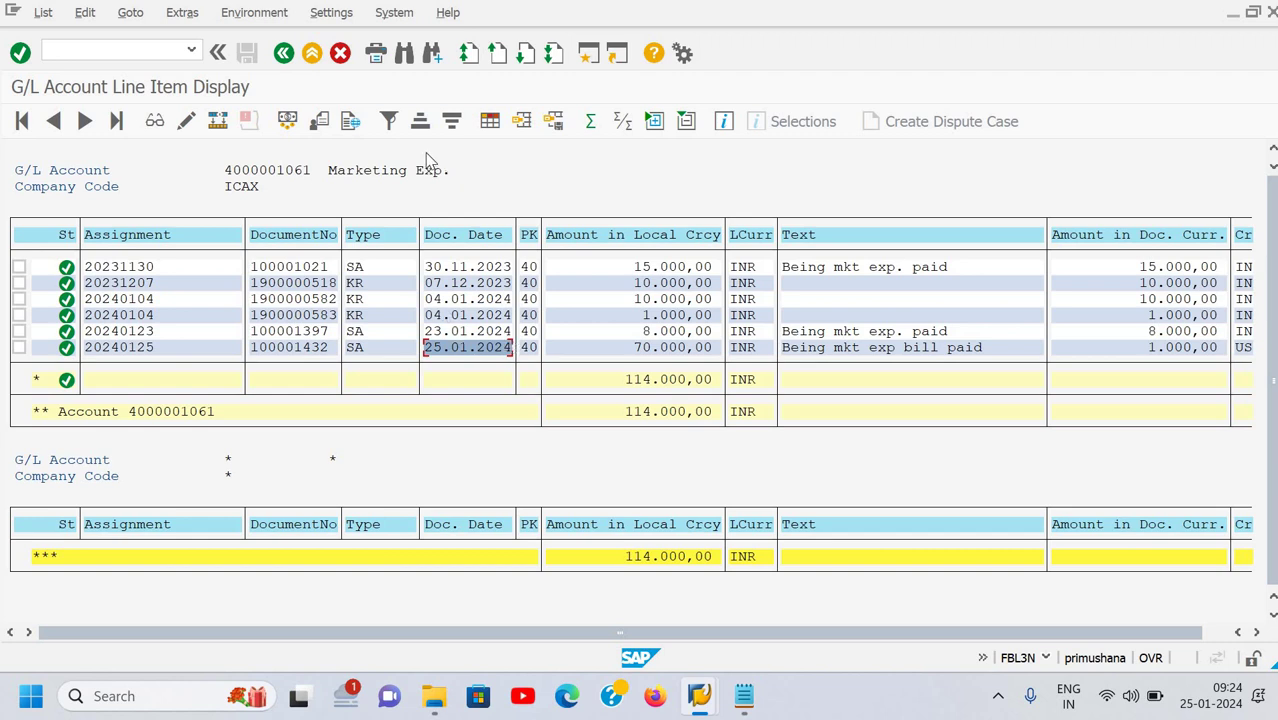
Shorten the Amount in Local Currency column in the line item layout and apply the change
click(486, 127)
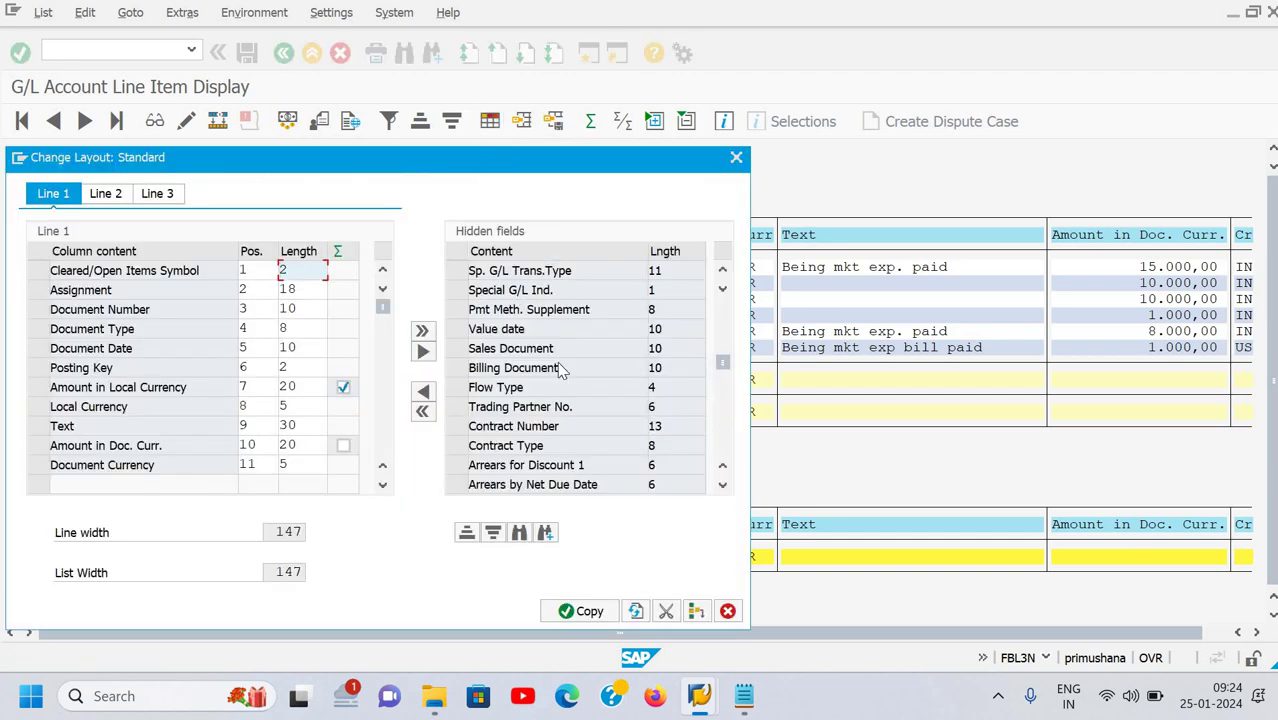
drag(486, 157, 680, 163)
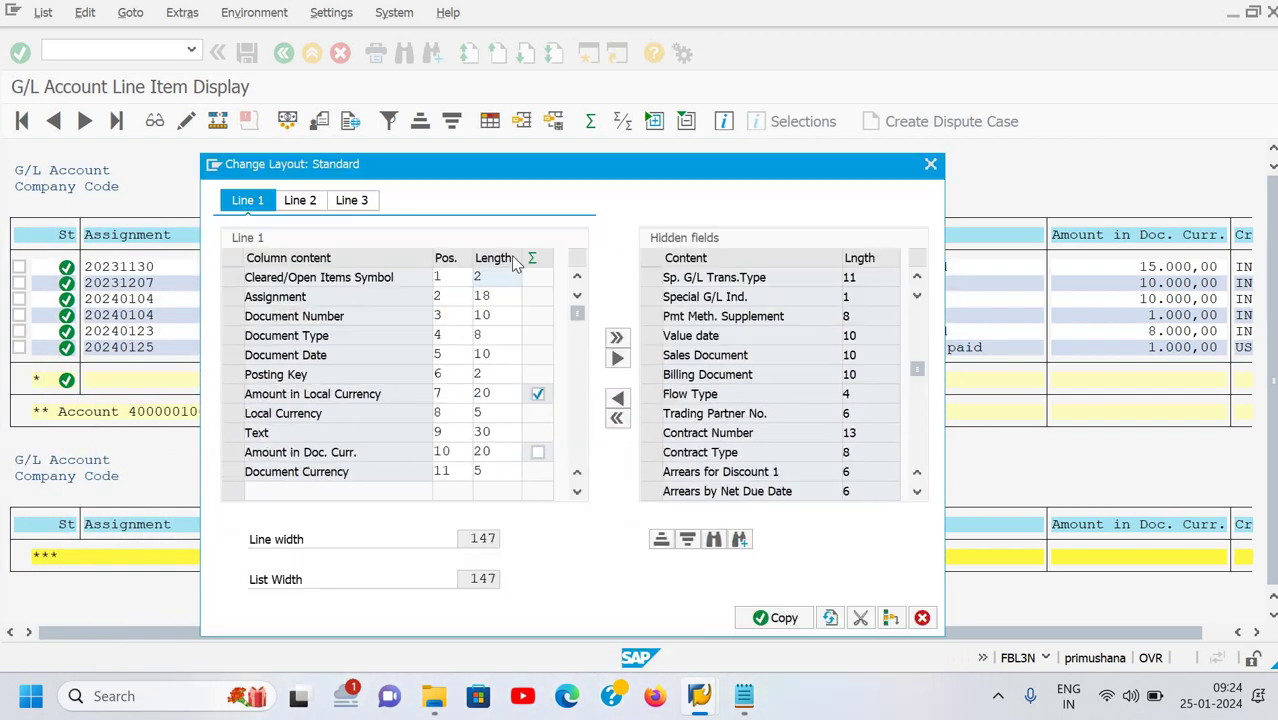
click(497, 375)
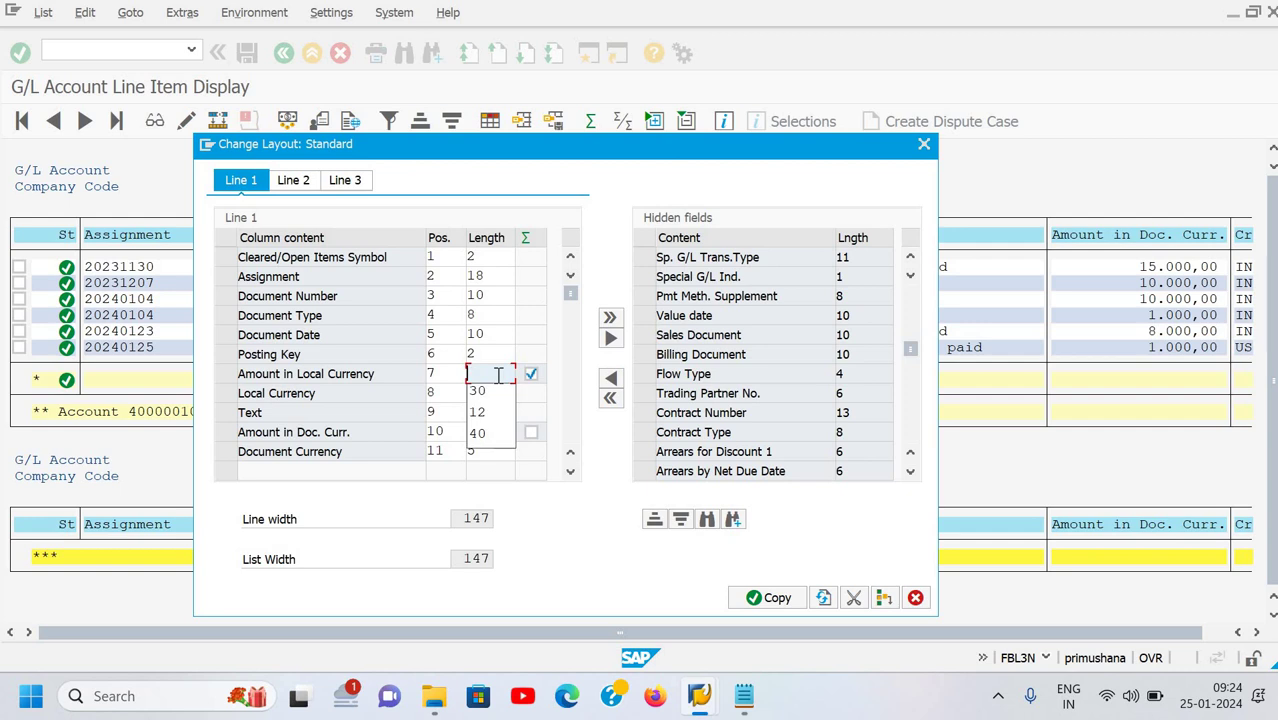
text(5)
key(Return)
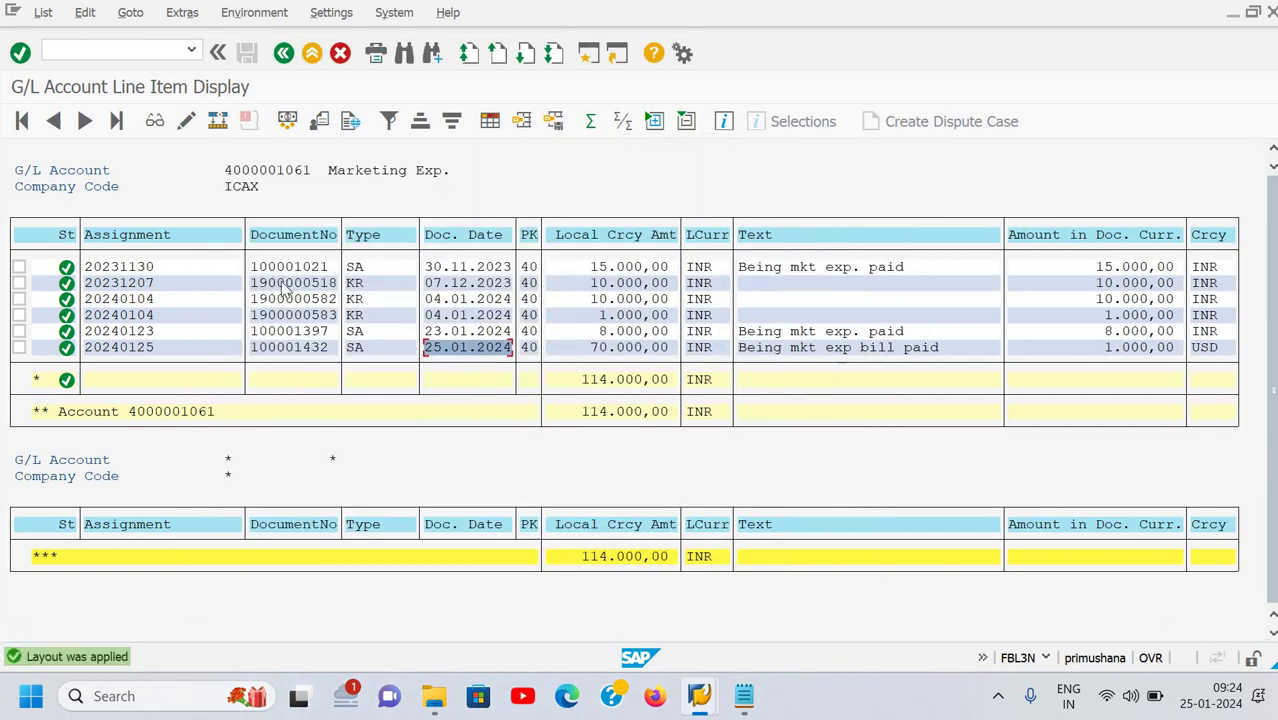
Set the length of the Amount in Doc. Curr. column to 15 and apply the layout to the line item list
click(490, 121)
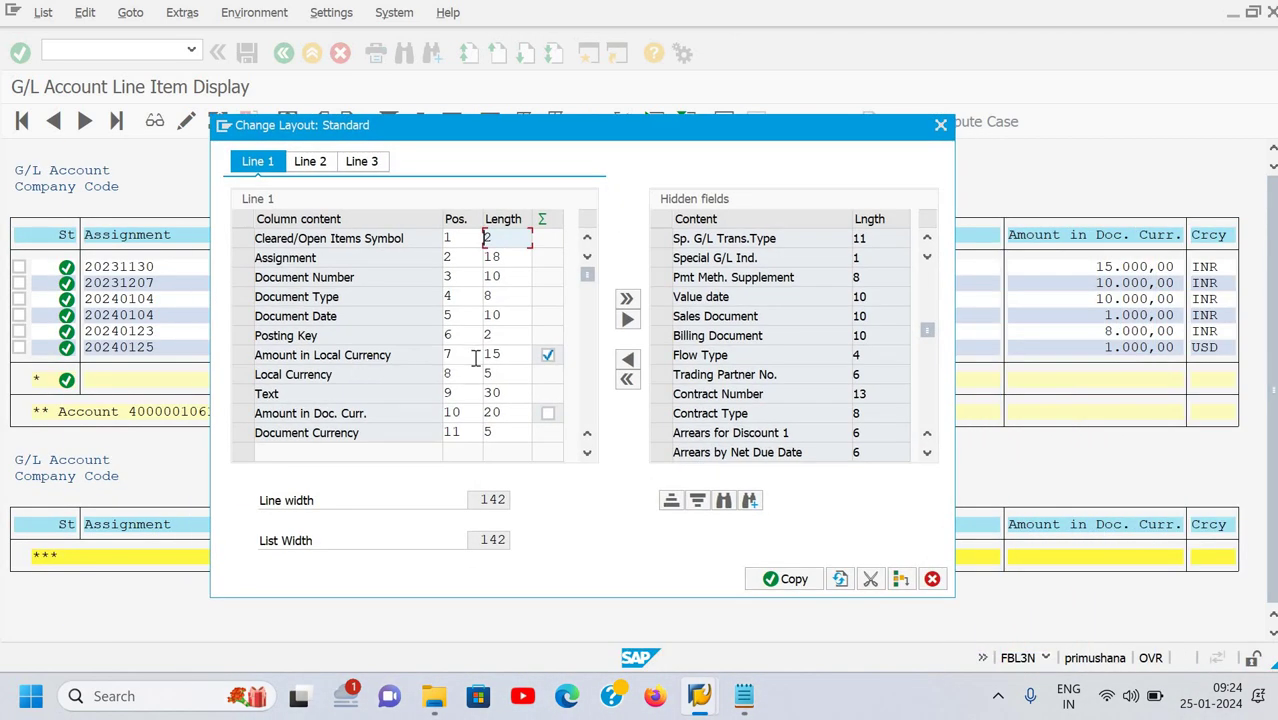
click(512, 414)
key(BackSpace)
key(BackSpace)
text(1)
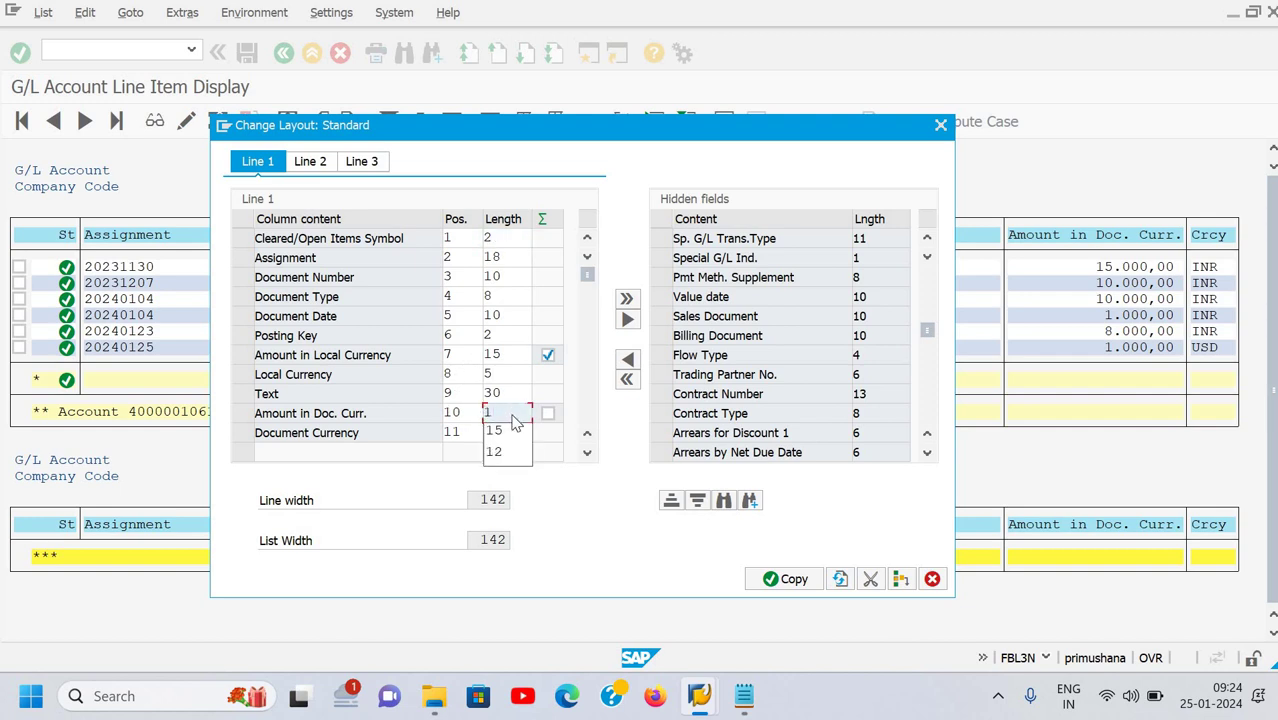
text(5)
key(Return)
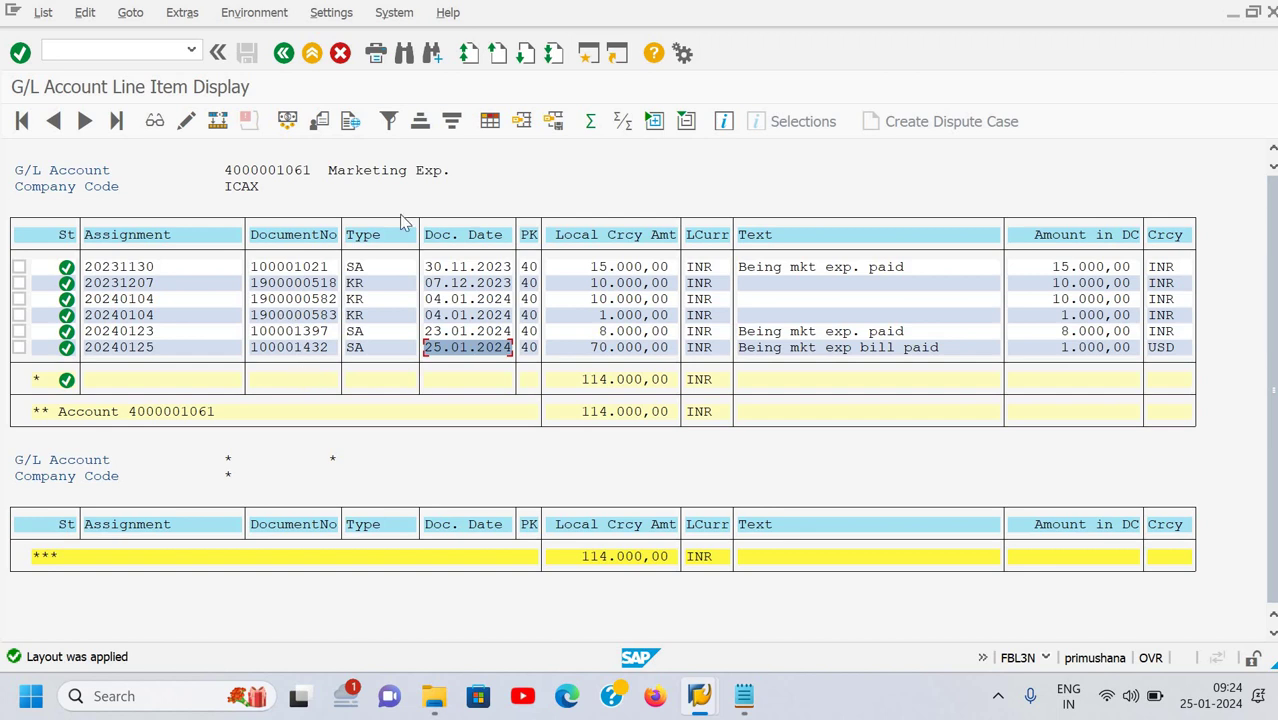
Save the current line item layout under the name deep25, keeping the description Standard
click(550, 125)
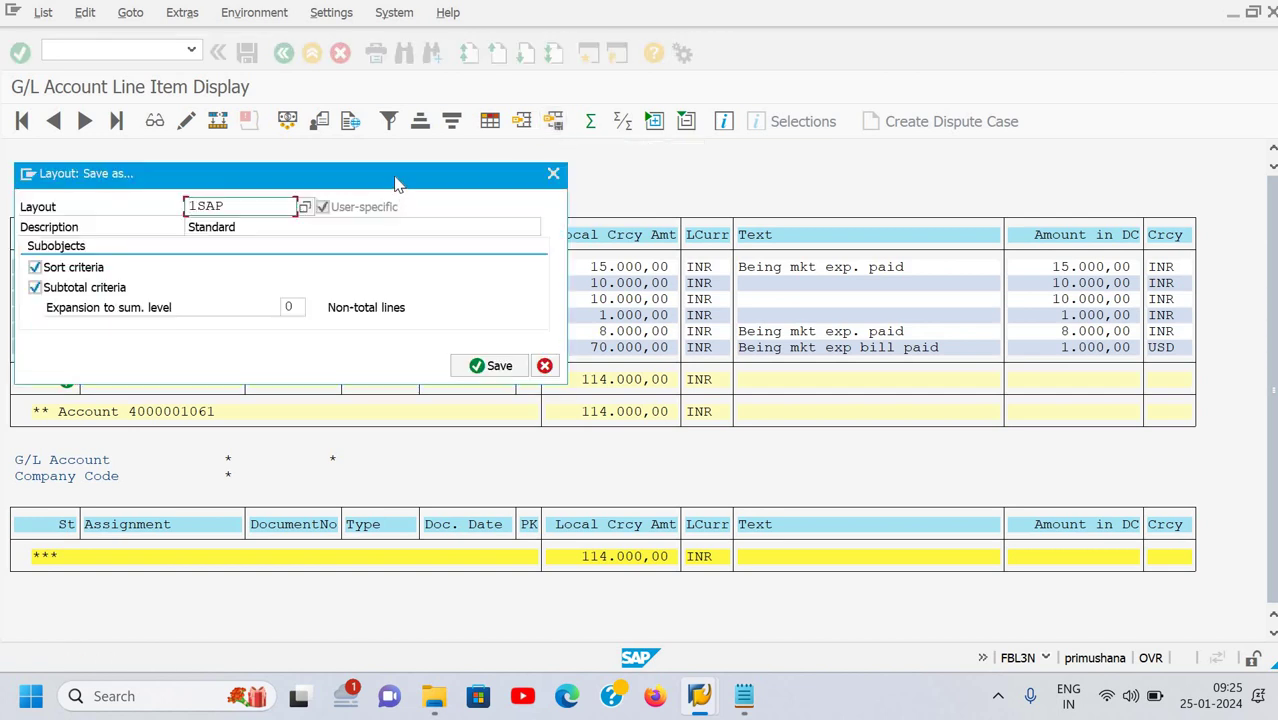
drag(515, 173, 624, 136)
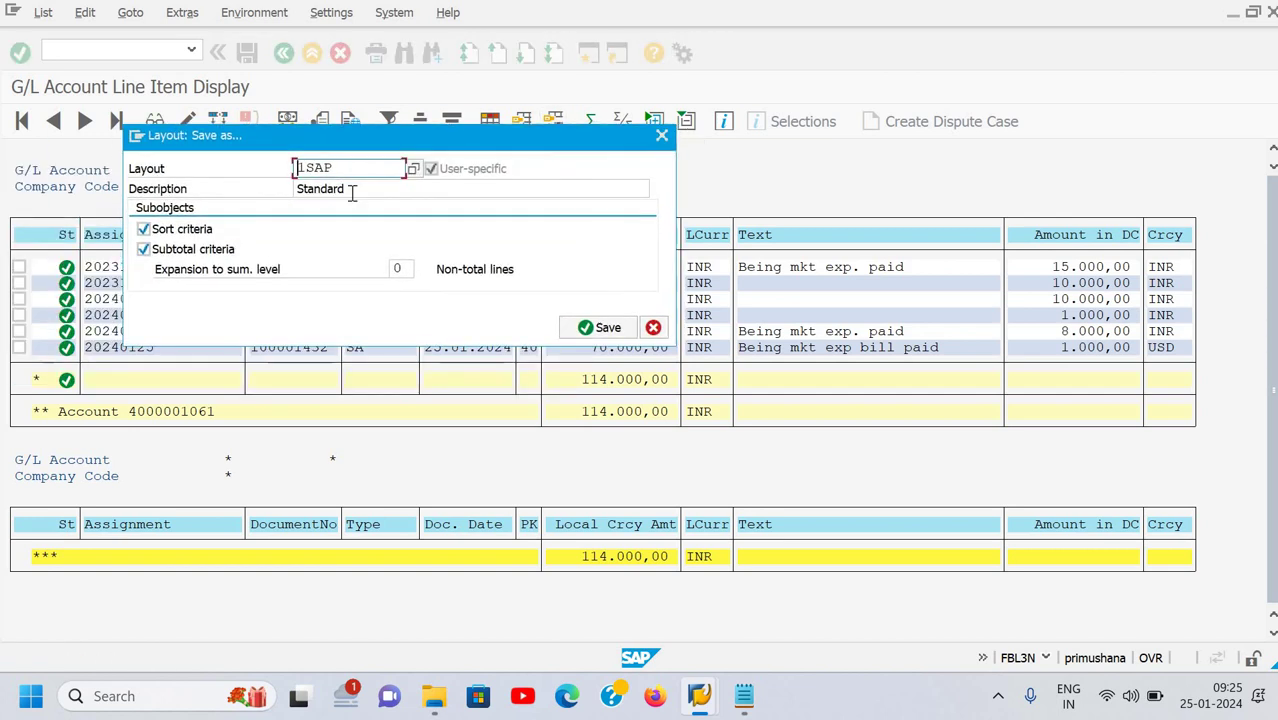
click(352, 190)
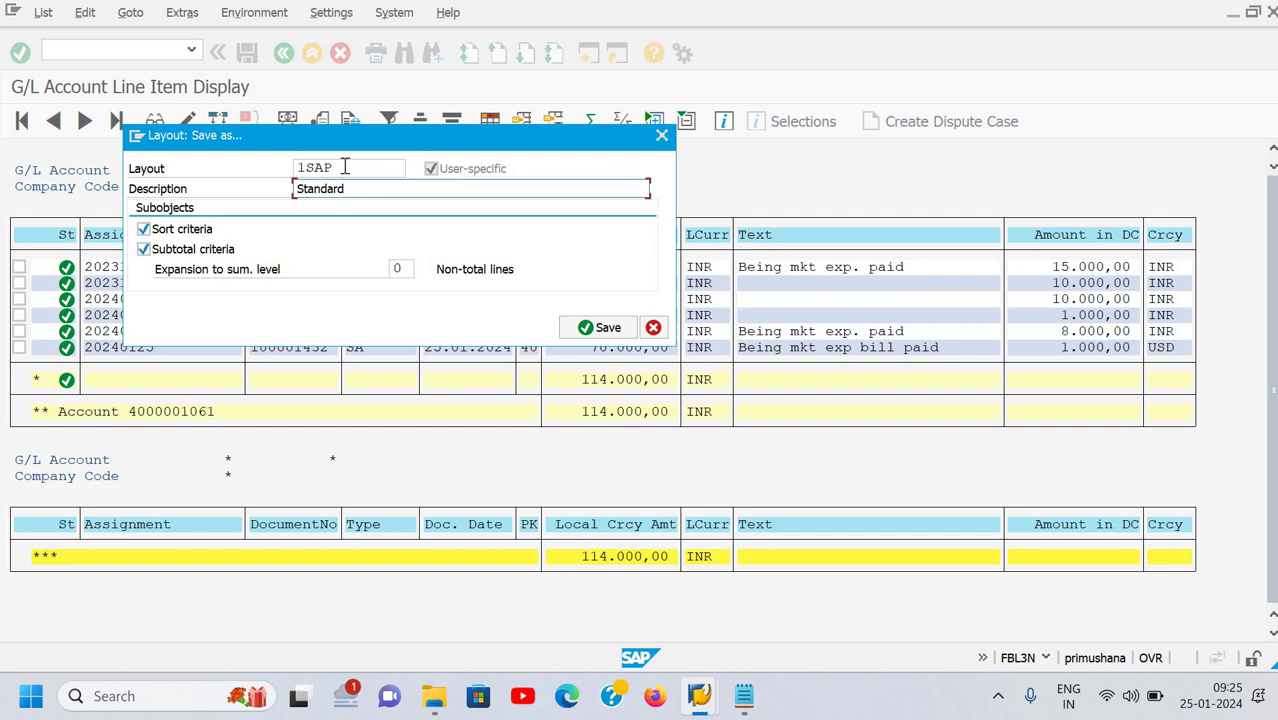
click(344, 167)
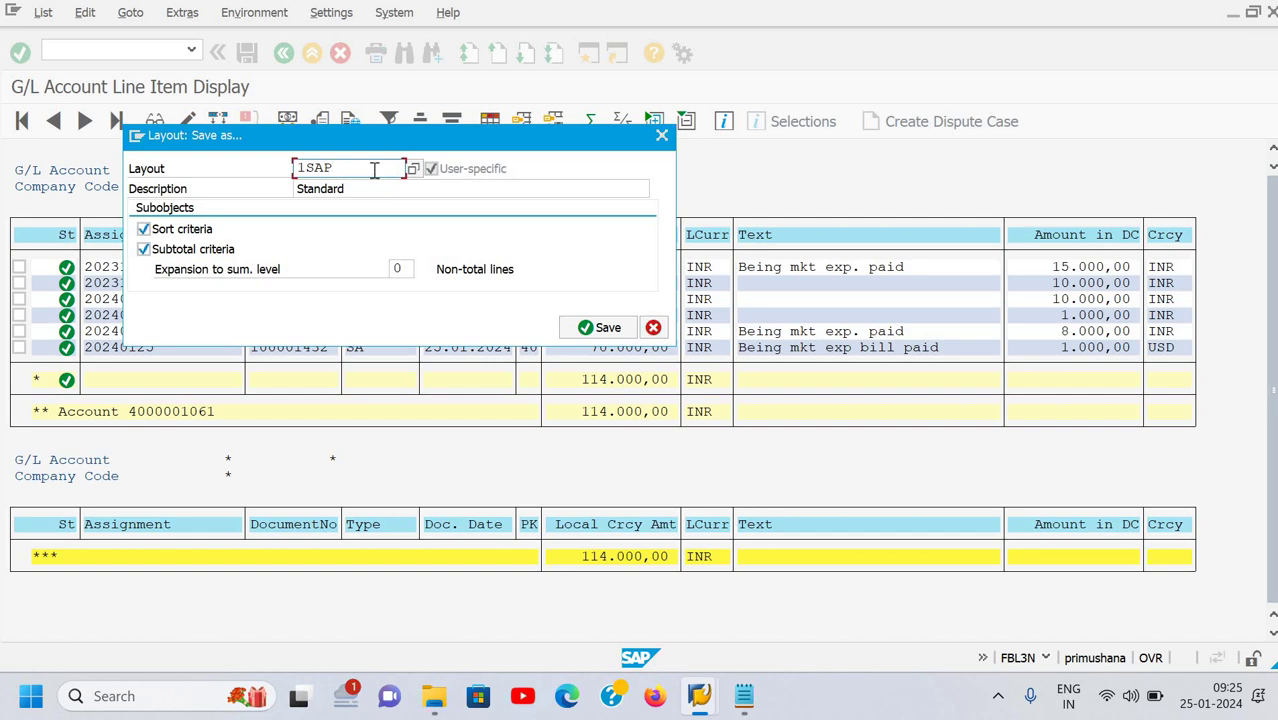
key(BackSpace)
key(BackSpace)
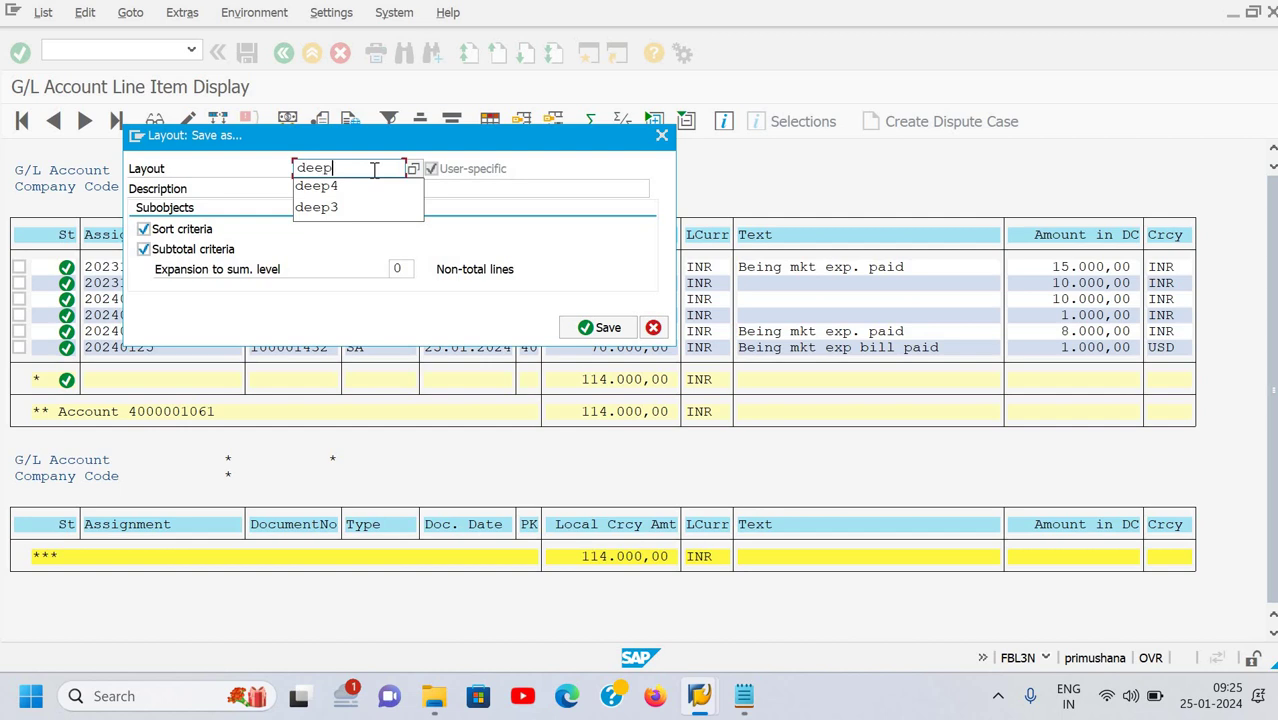
text(deep25)
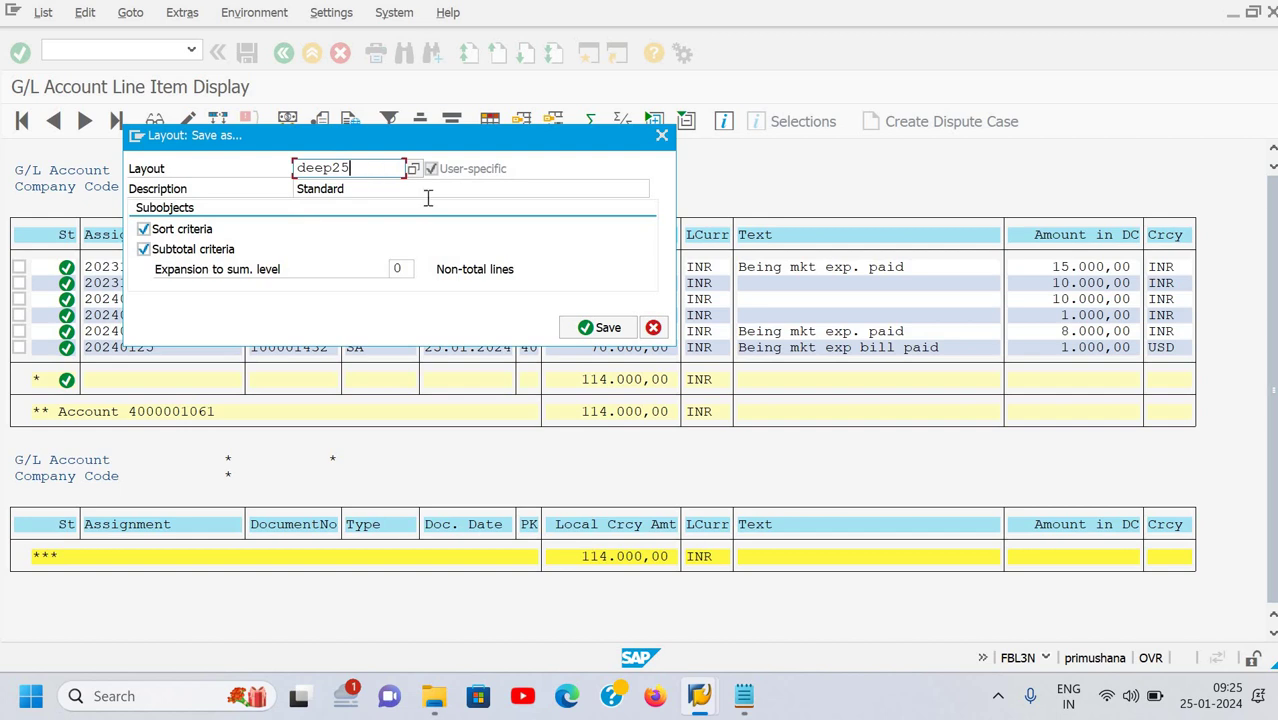
click(586, 329)
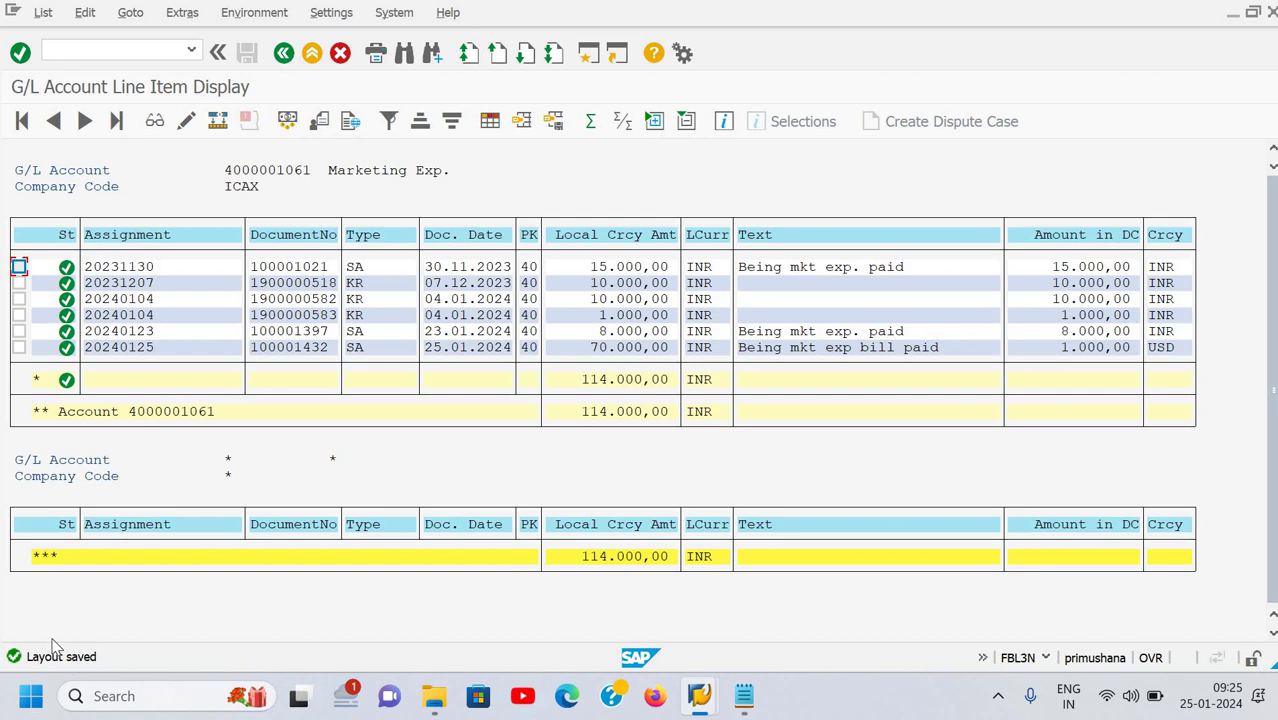
Leave the line item list and start transaction FBL3N again from the SAP Easy Access screen
click(135, 47)
key(Return)
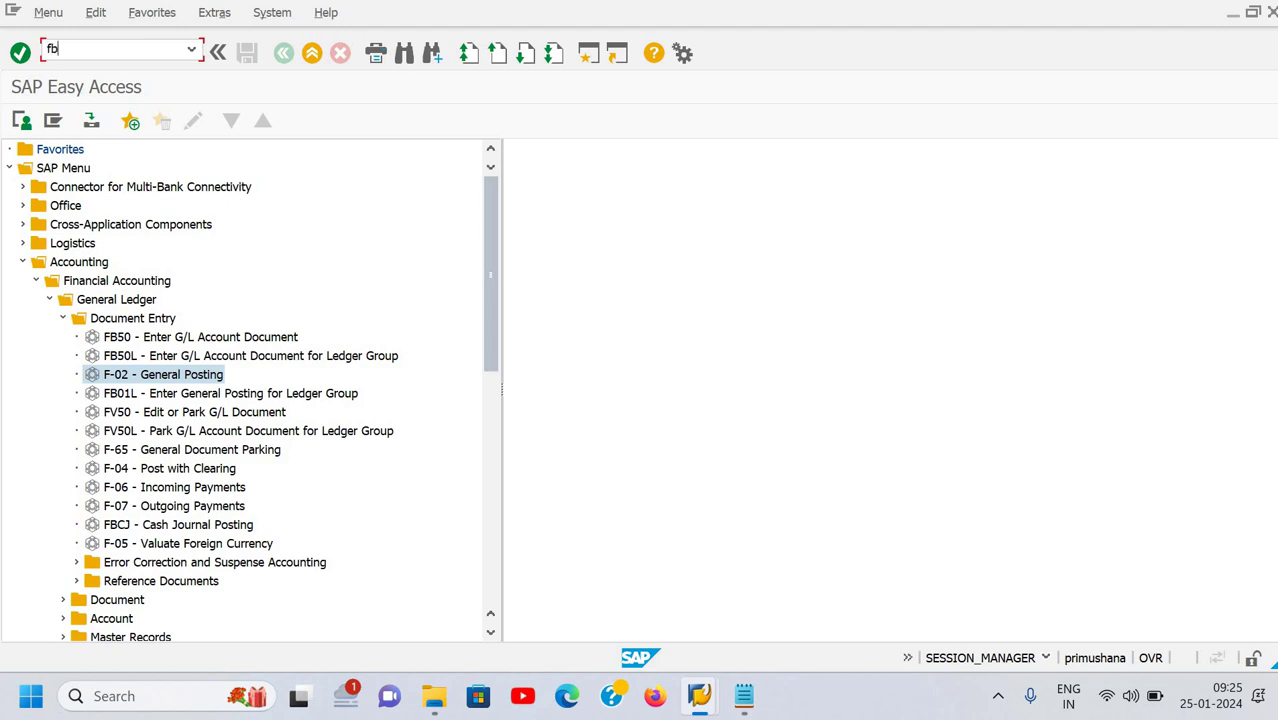
text(n)
key(BackSpace)
key(BackSpace)
key(BackSpace)
key(BackSpace)
click(191, 49)
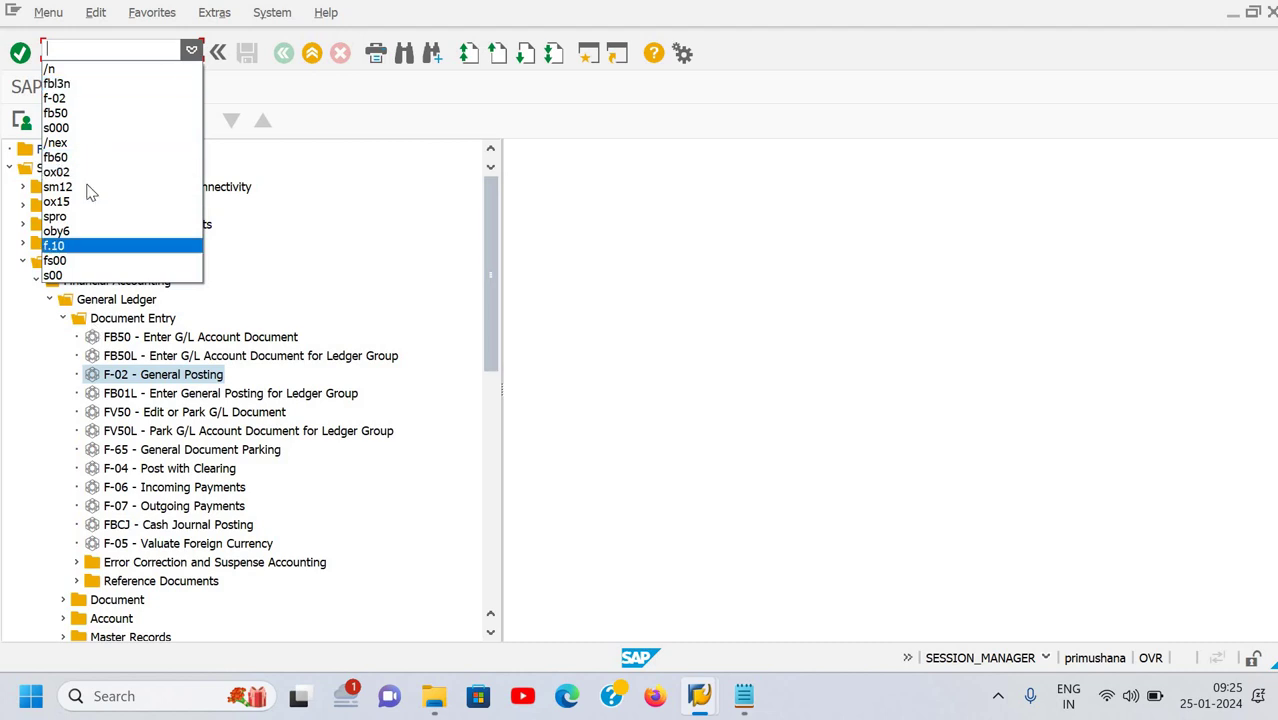
click(88, 86)
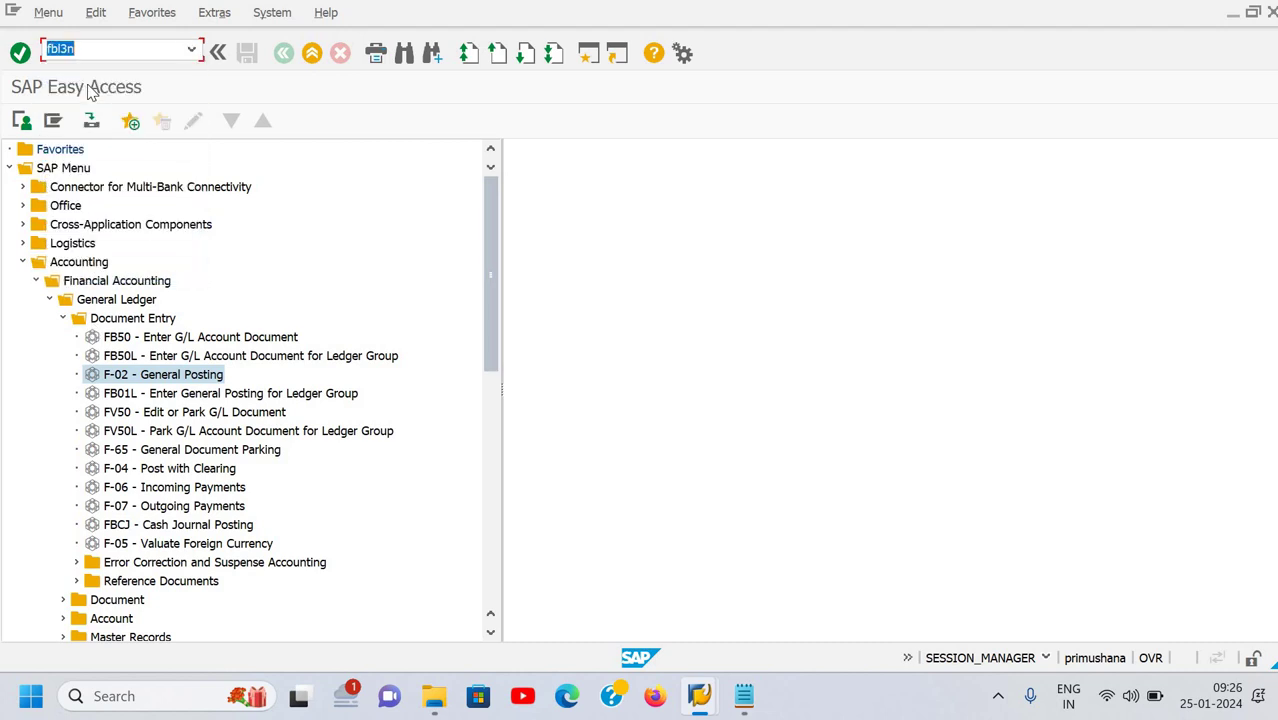
key(Return)
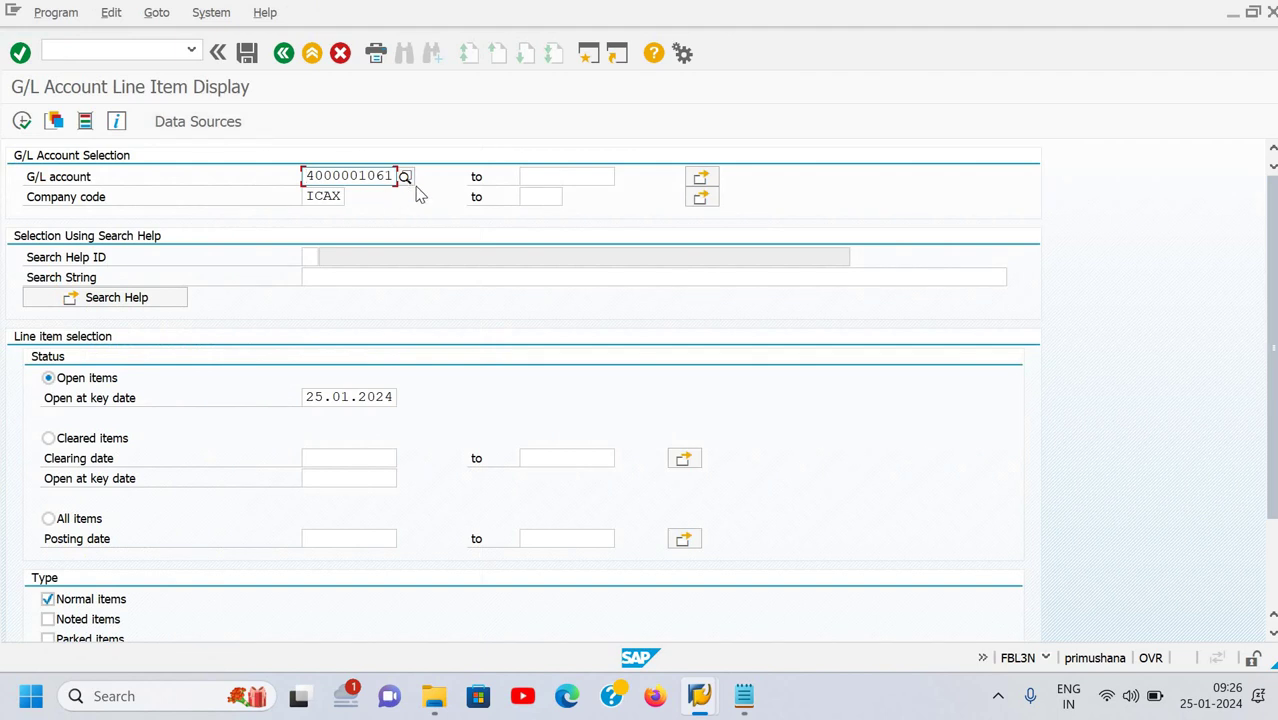
Display the open items of the Marketing Exp. account in company code ICAX with the saved layout DEEP25
click(22, 122)
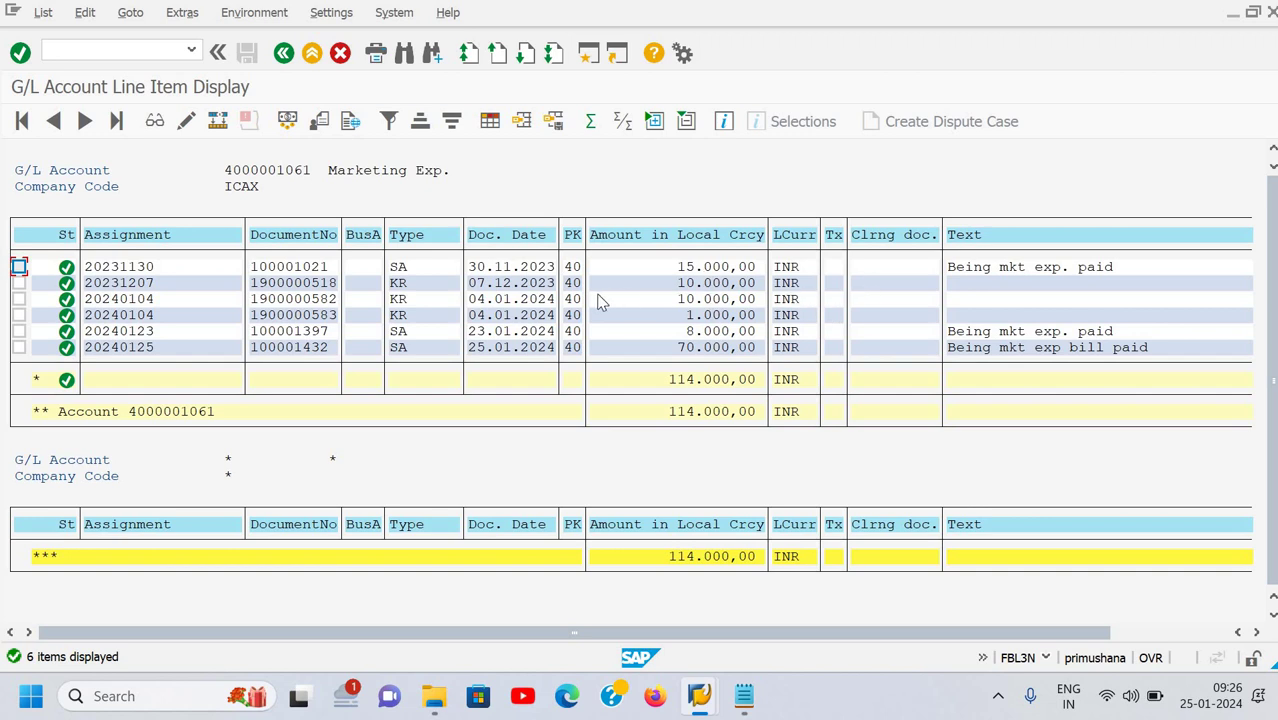
click(520, 124)
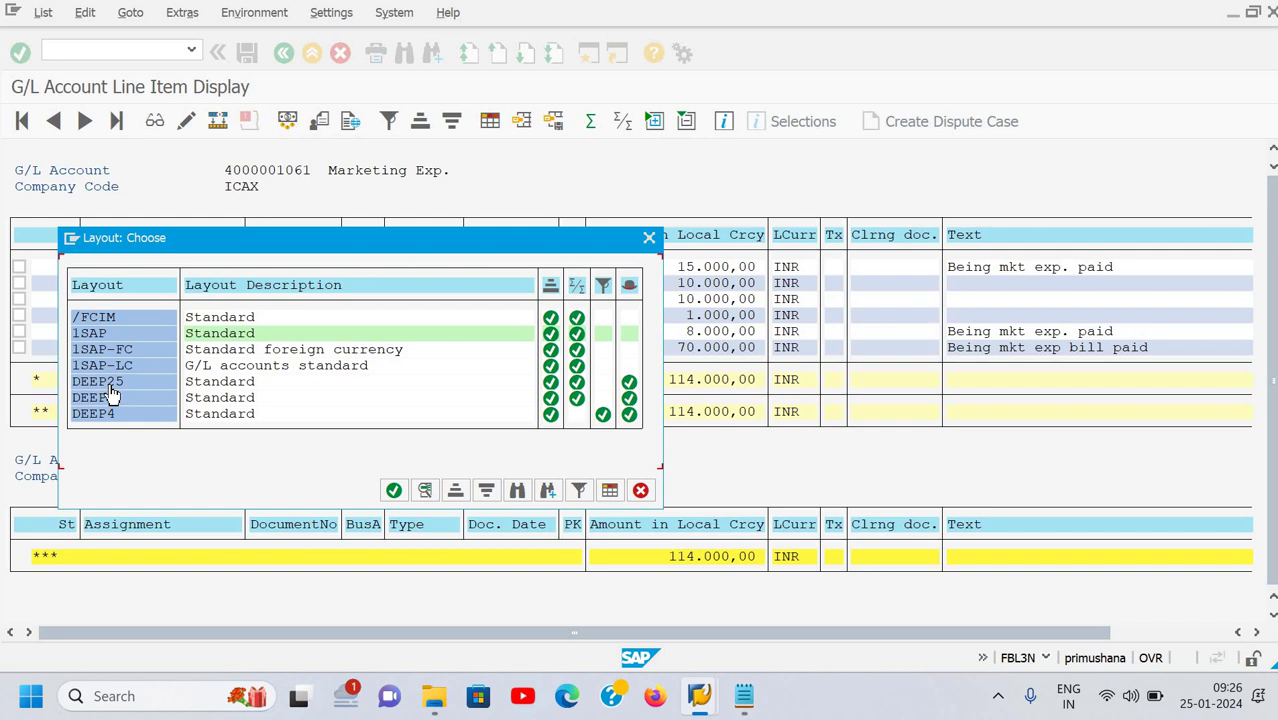
double_click(110, 386)
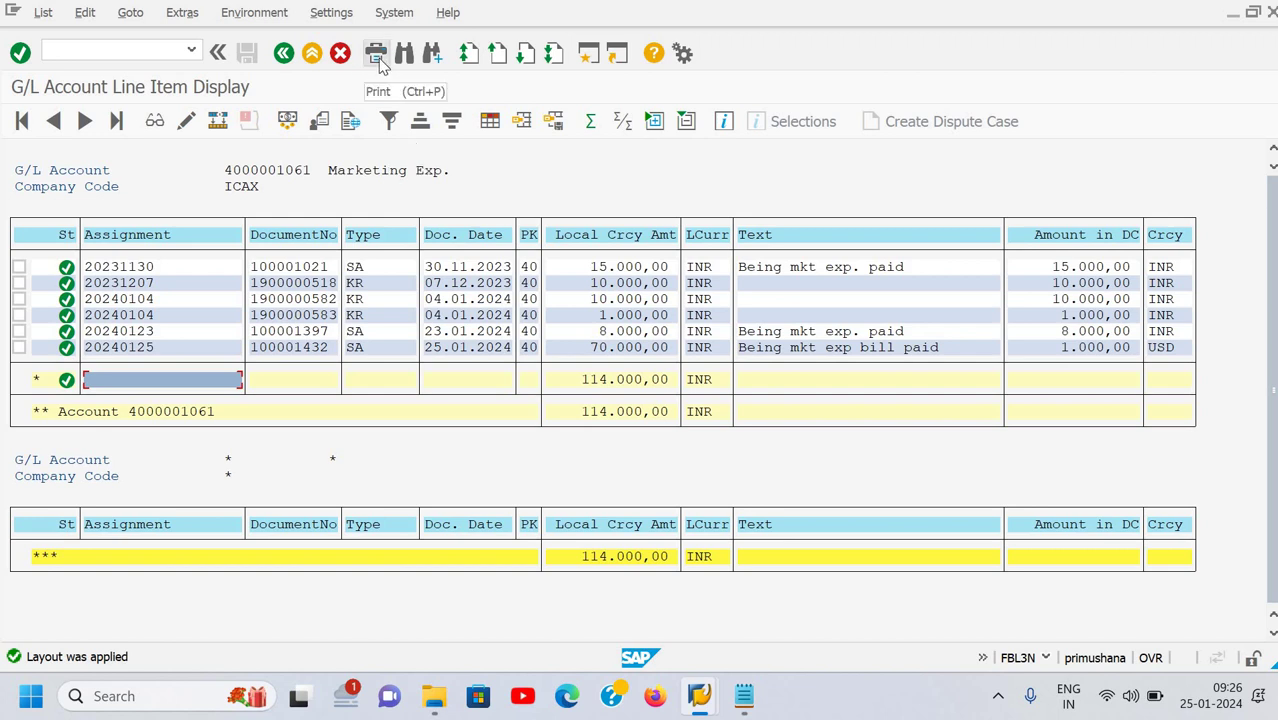
Look at the print settings of the line item list and close them without printing
click(49, 16)
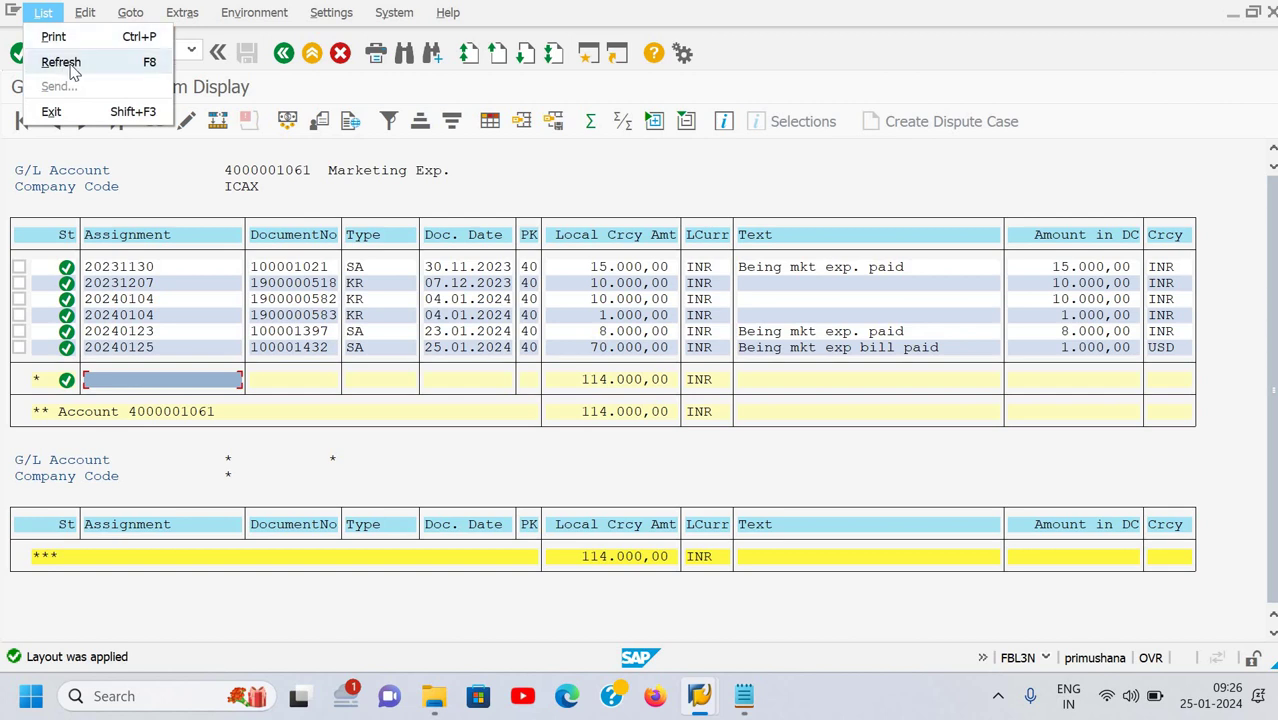
click(86, 14)
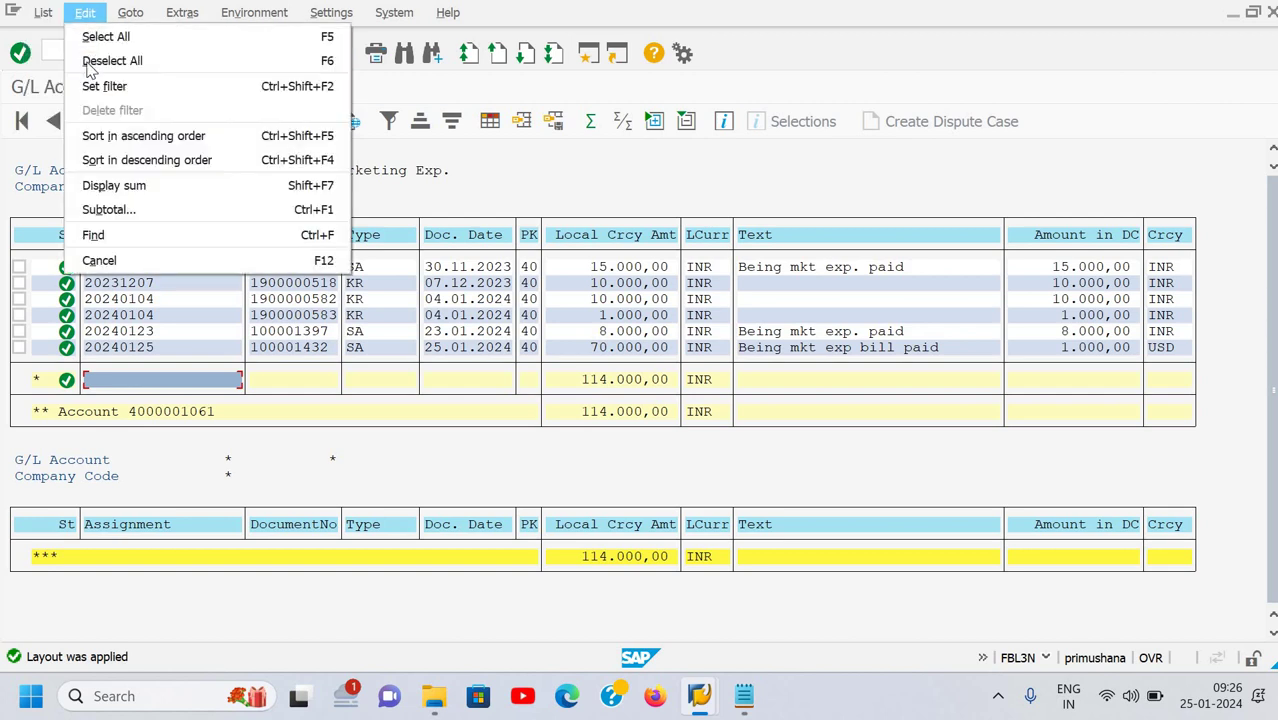
click(88, 16)
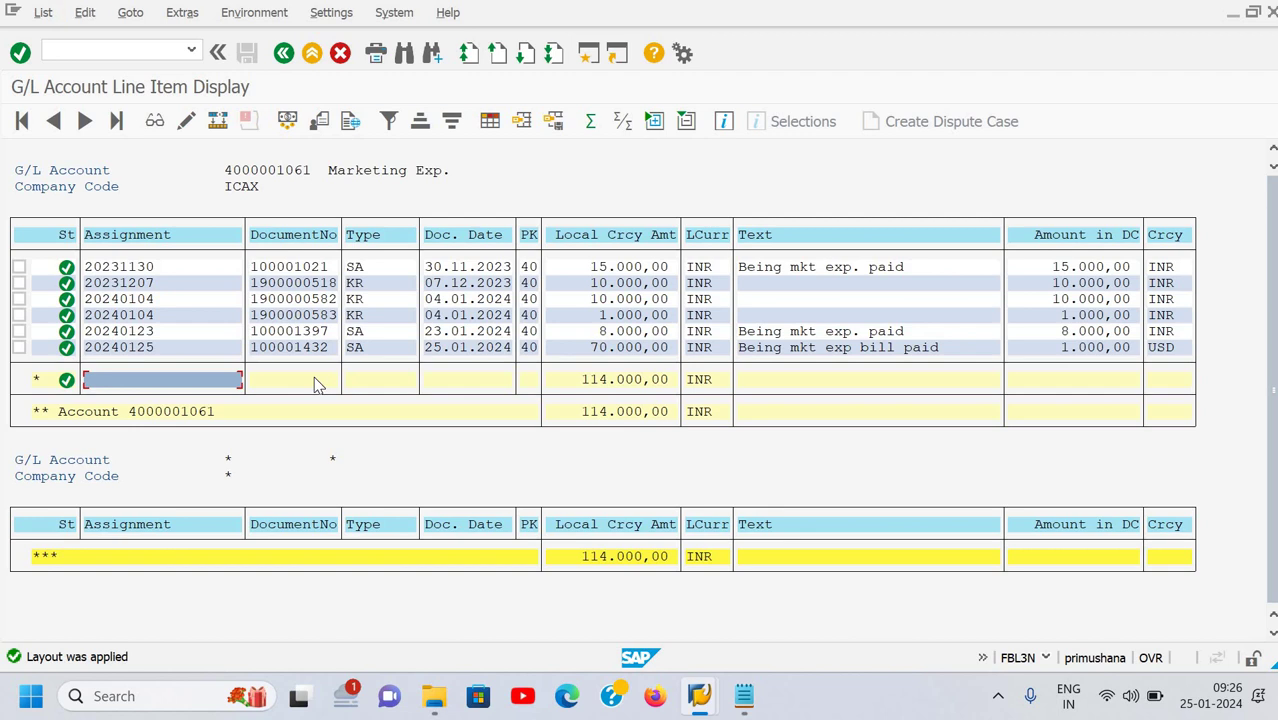
click(40, 15)
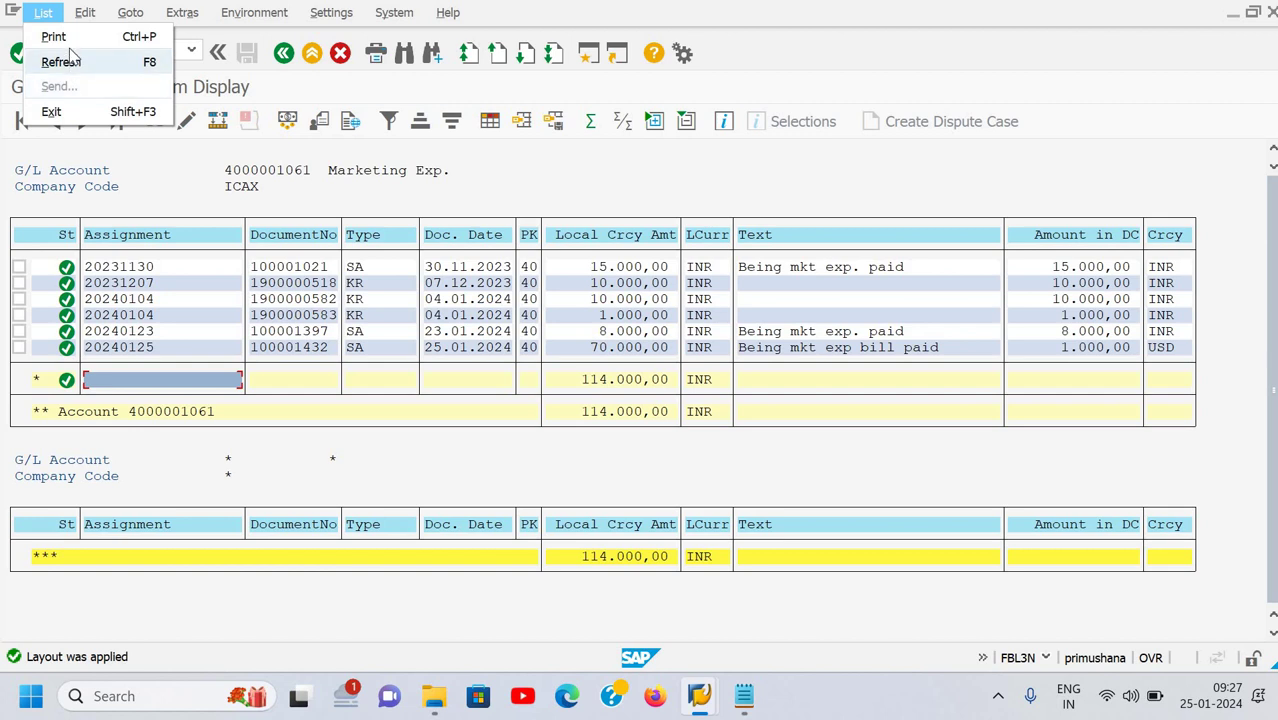
click(56, 37)
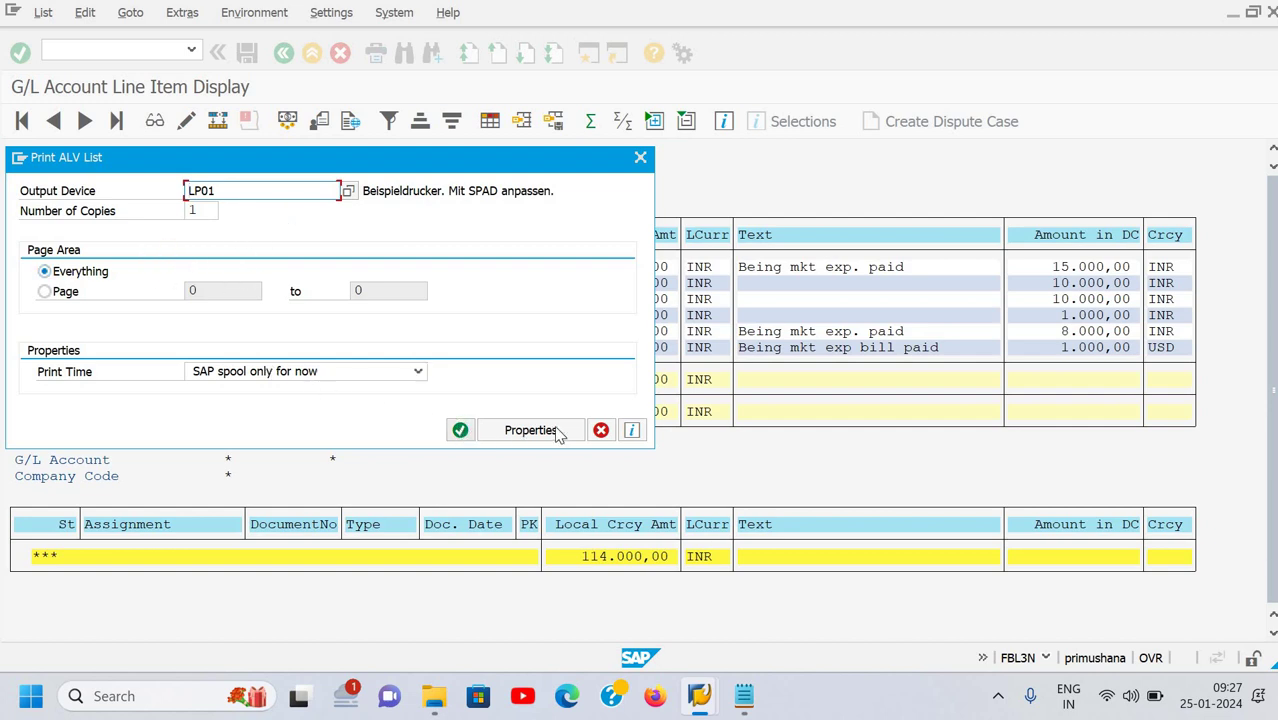
click(640, 158)
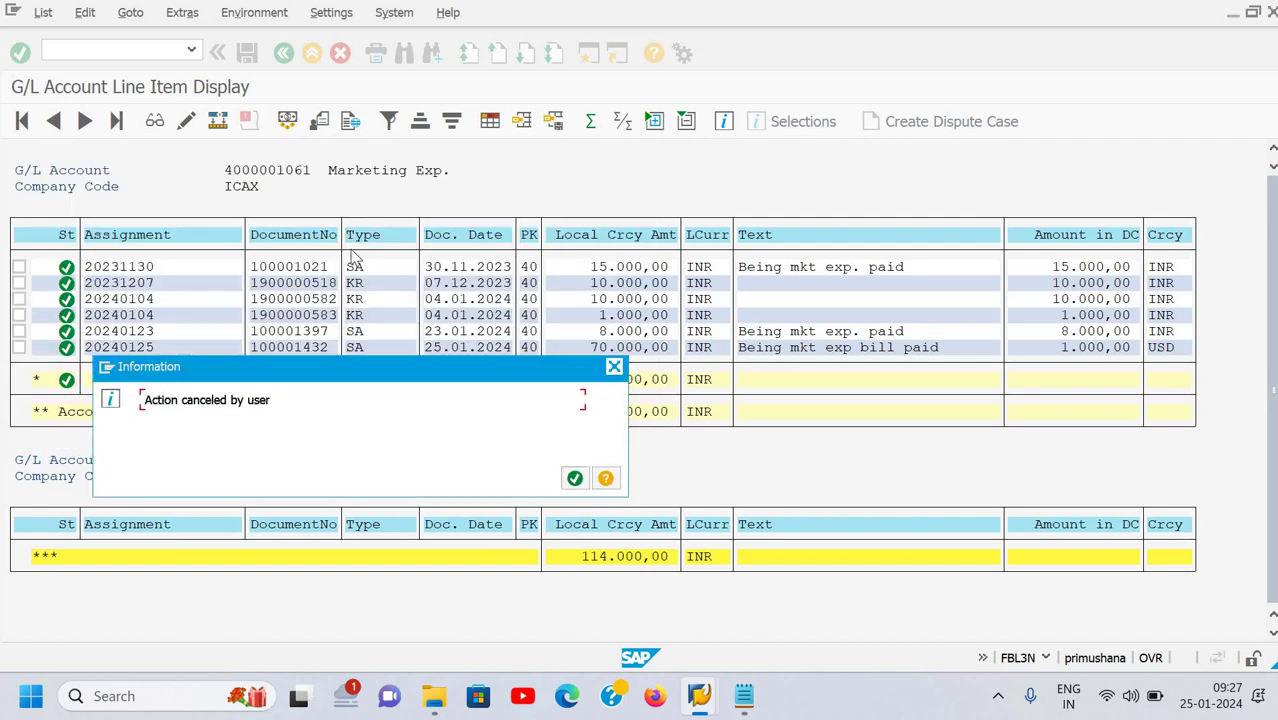
click(614, 368)
click(44, 13)
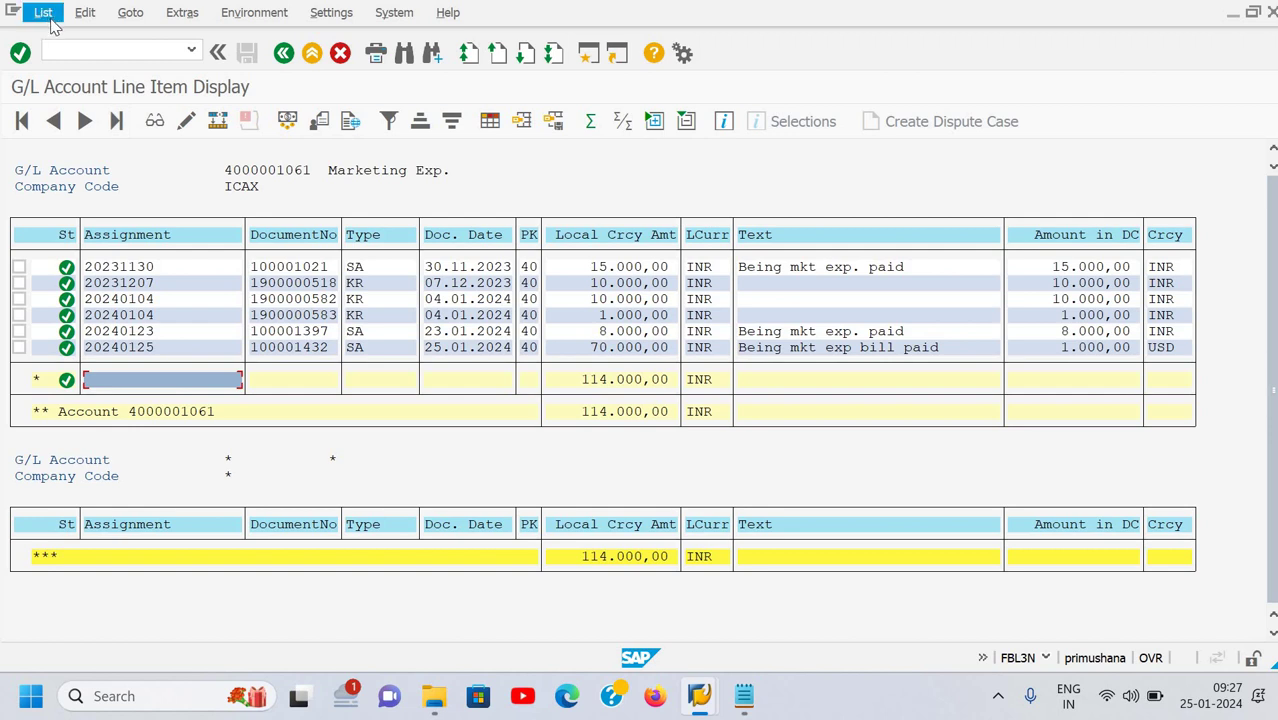
mouse_move(85, 14)
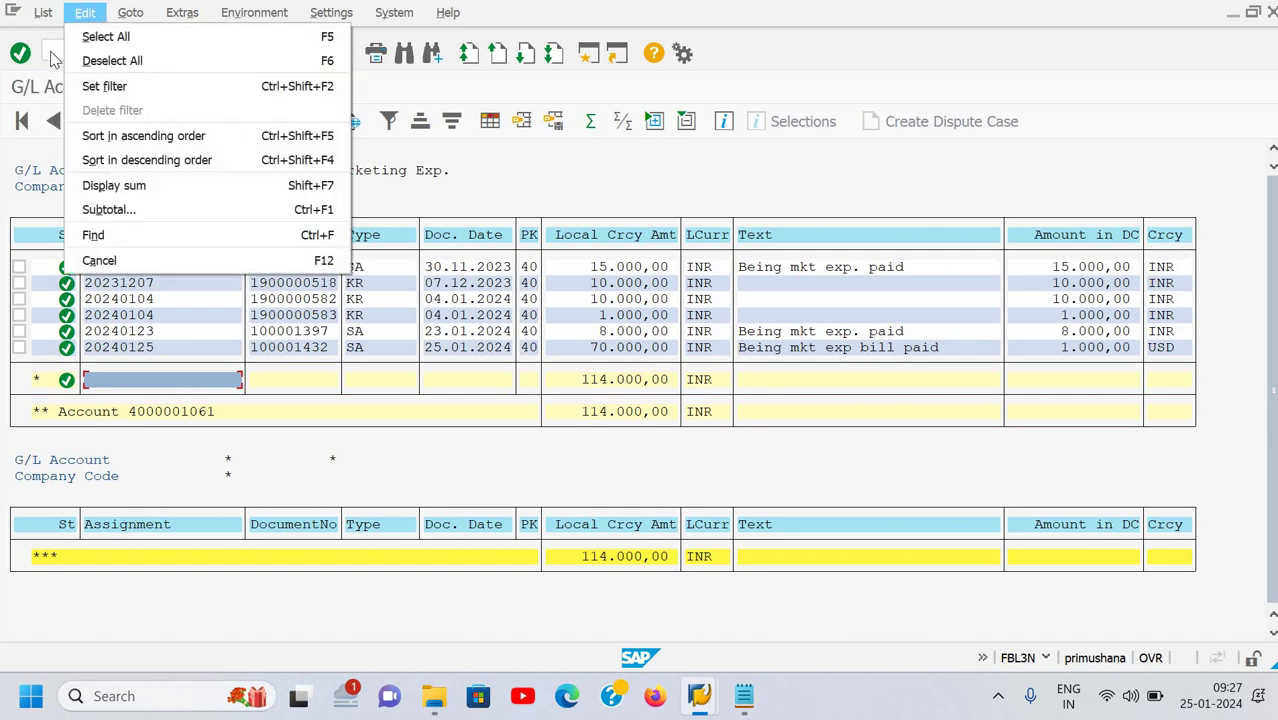
mouse_move(44, 14)
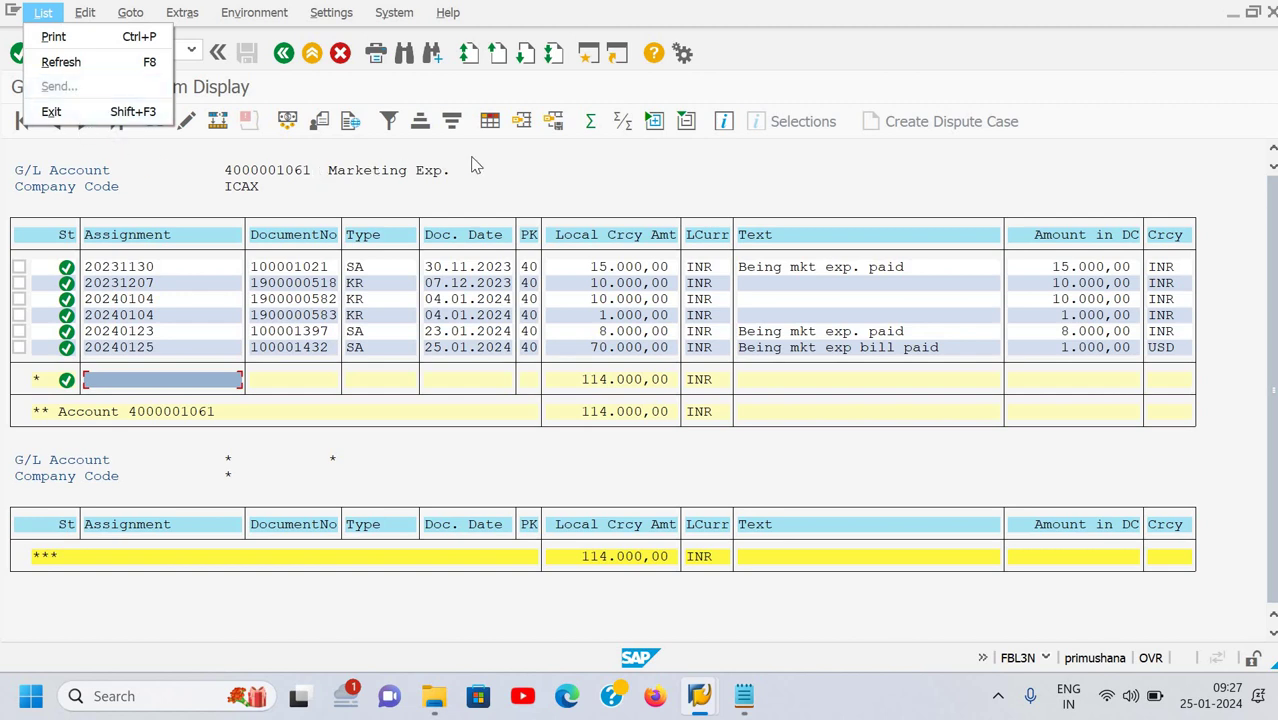
click(328, 137)
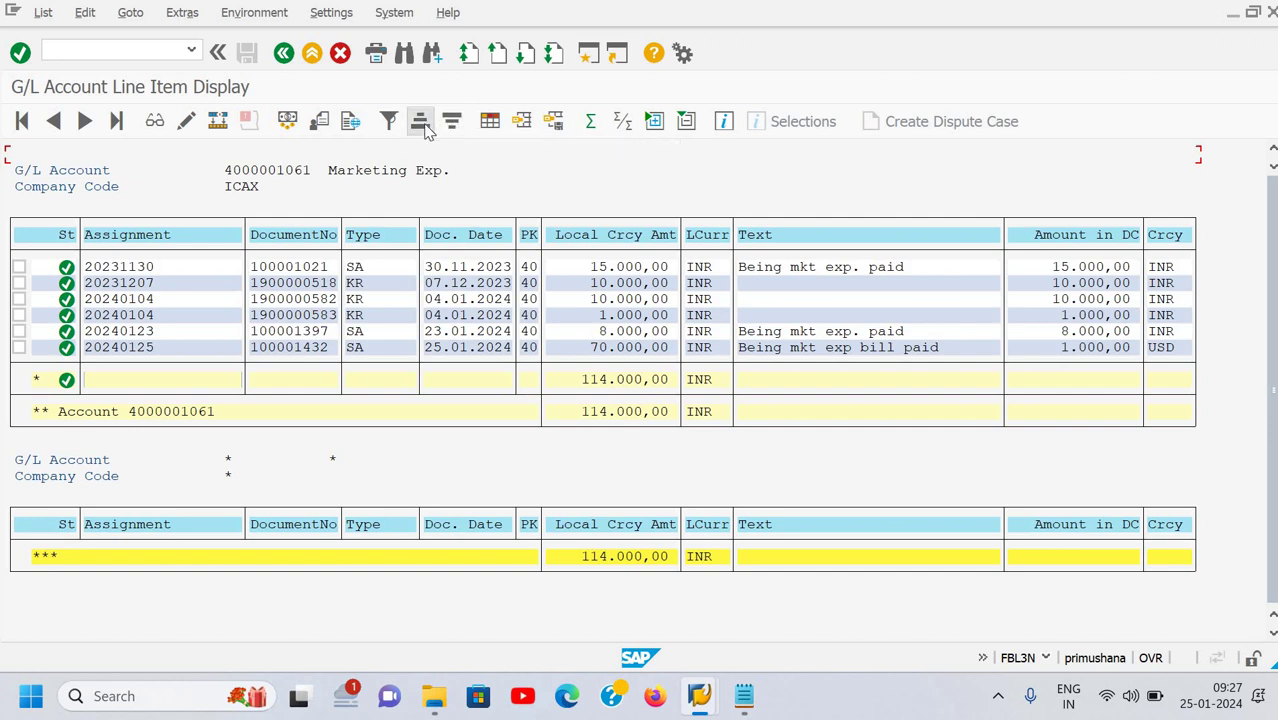
click(462, 237)
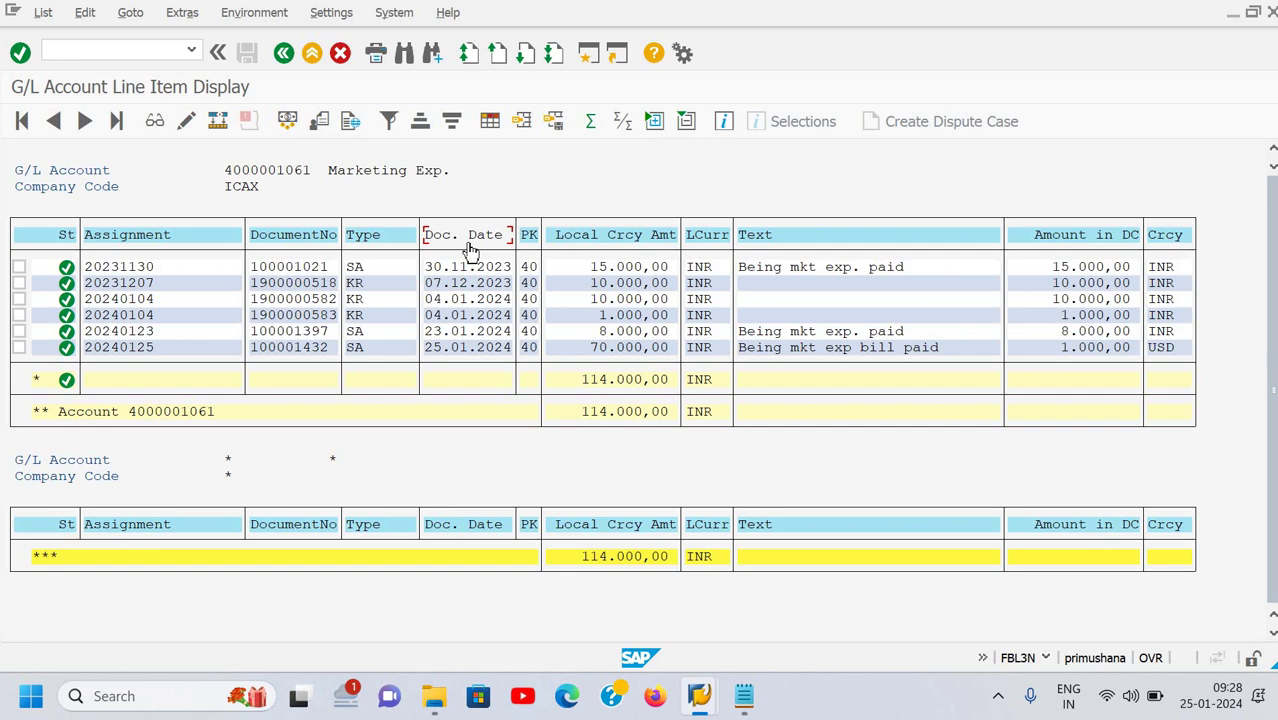
click(466, 240)
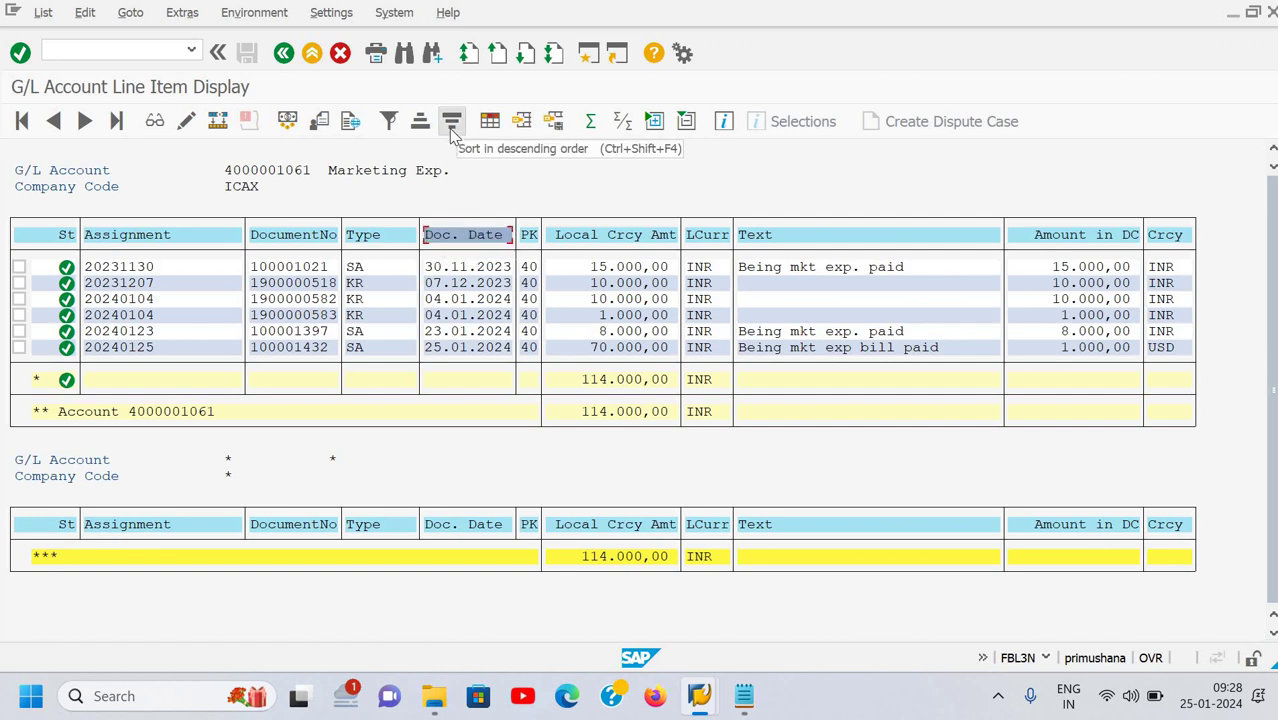
click(451, 124)
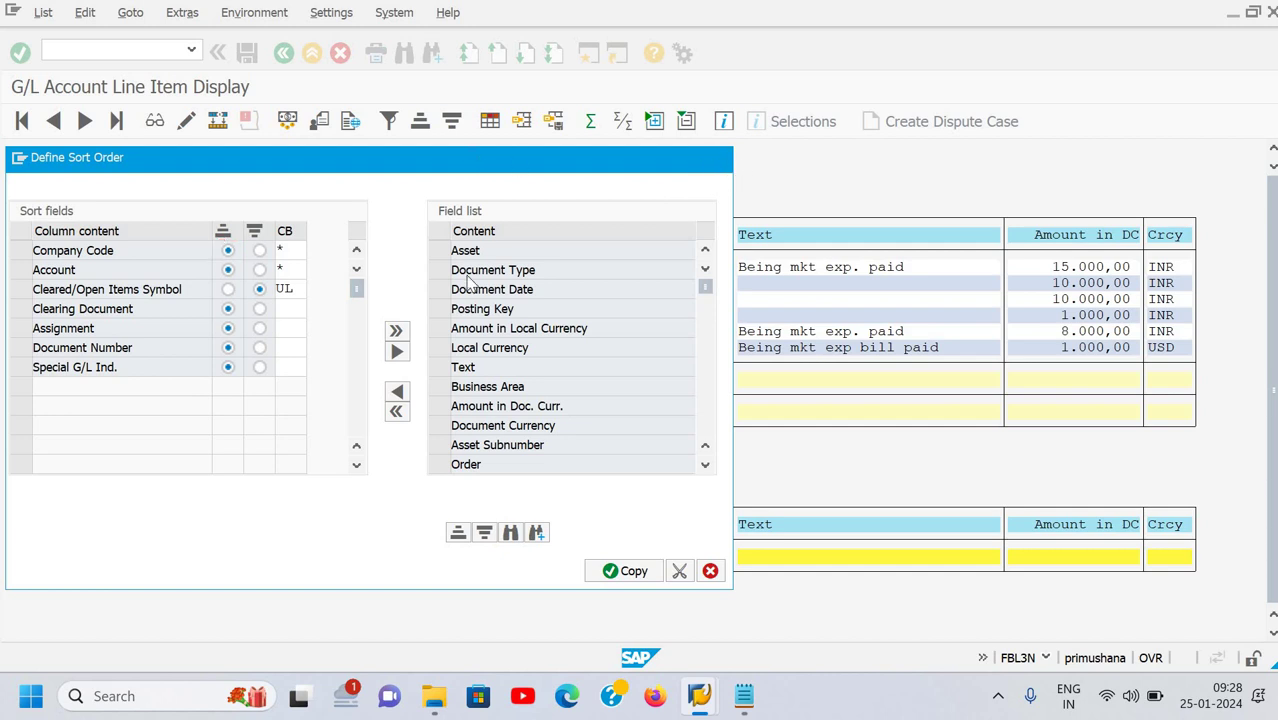
click(719, 158)
Sort the line items by document date in descending order
click(454, 244)
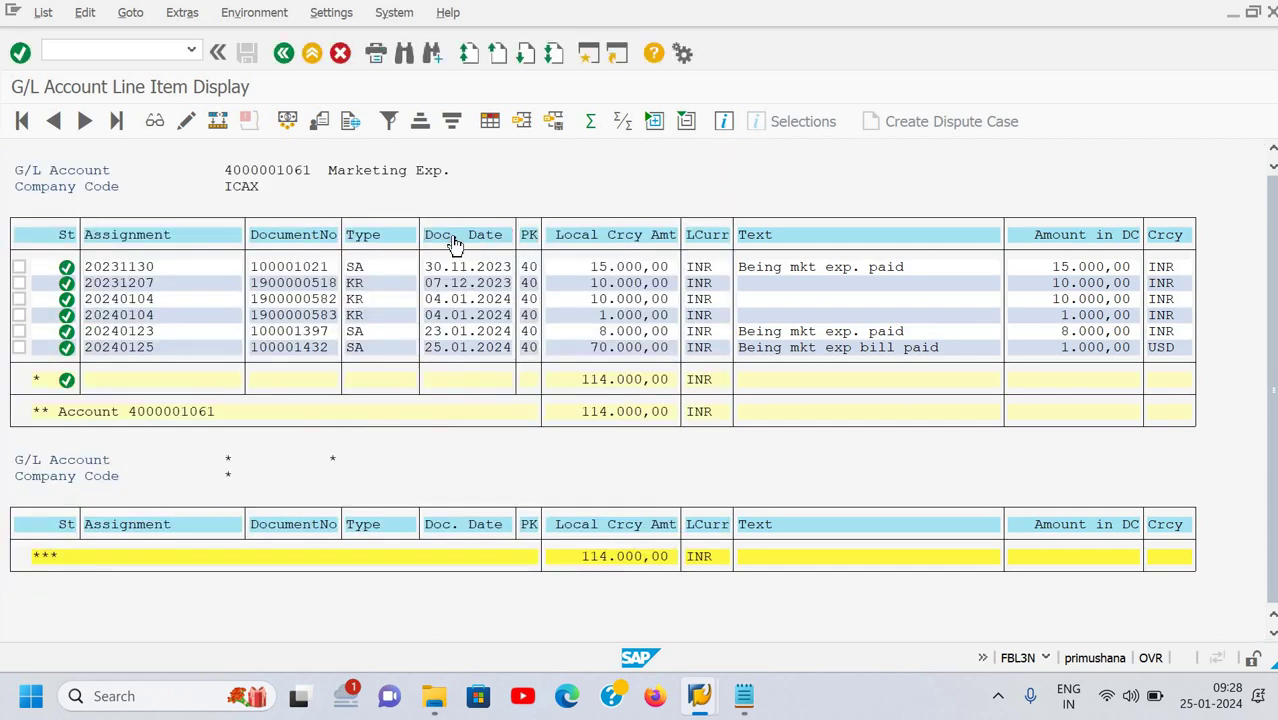
click(452, 121)
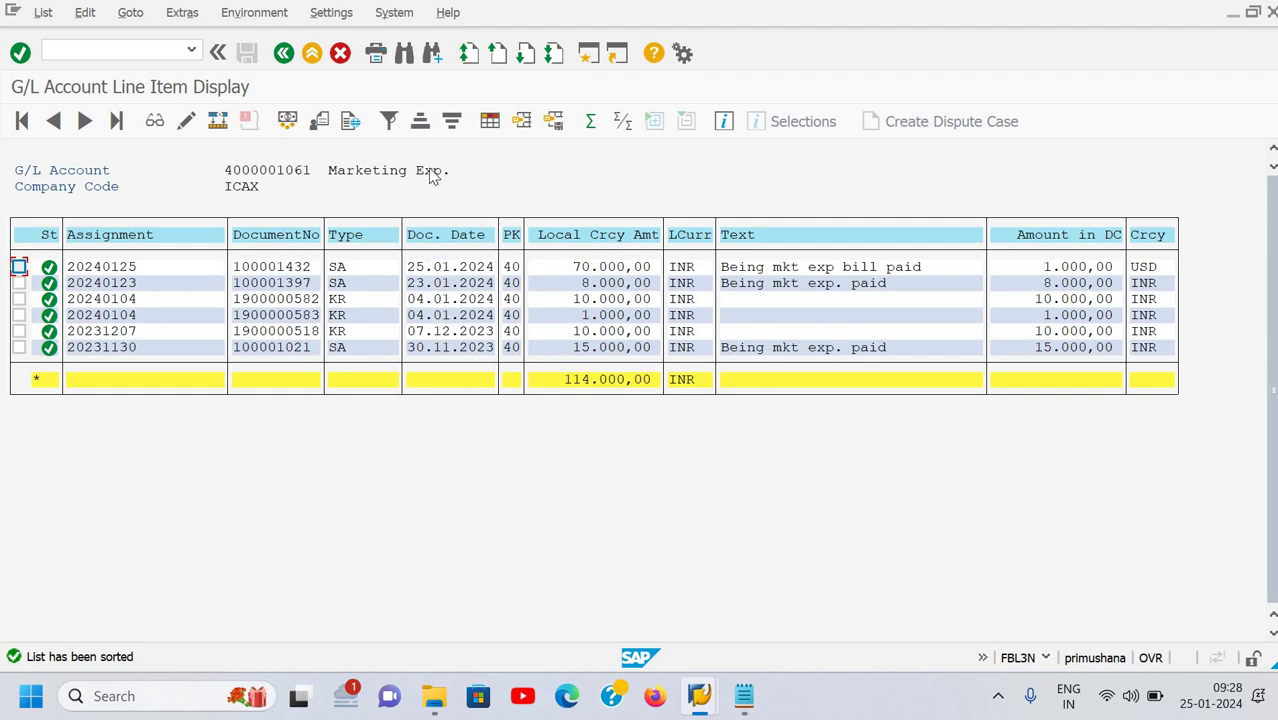
Select the document Type column in the sorted line item list
click(411, 132)
click(344, 240)
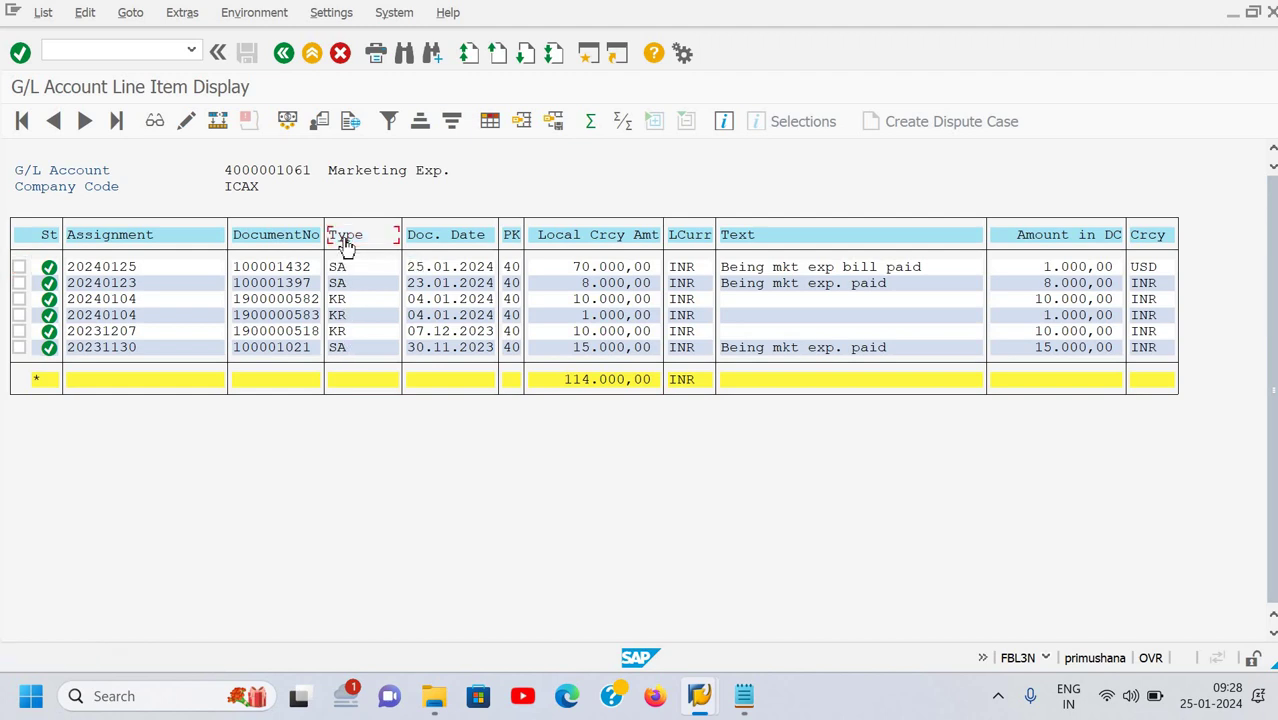
Filter the Marketing Exp. account line items to document type SA
click(388, 120)
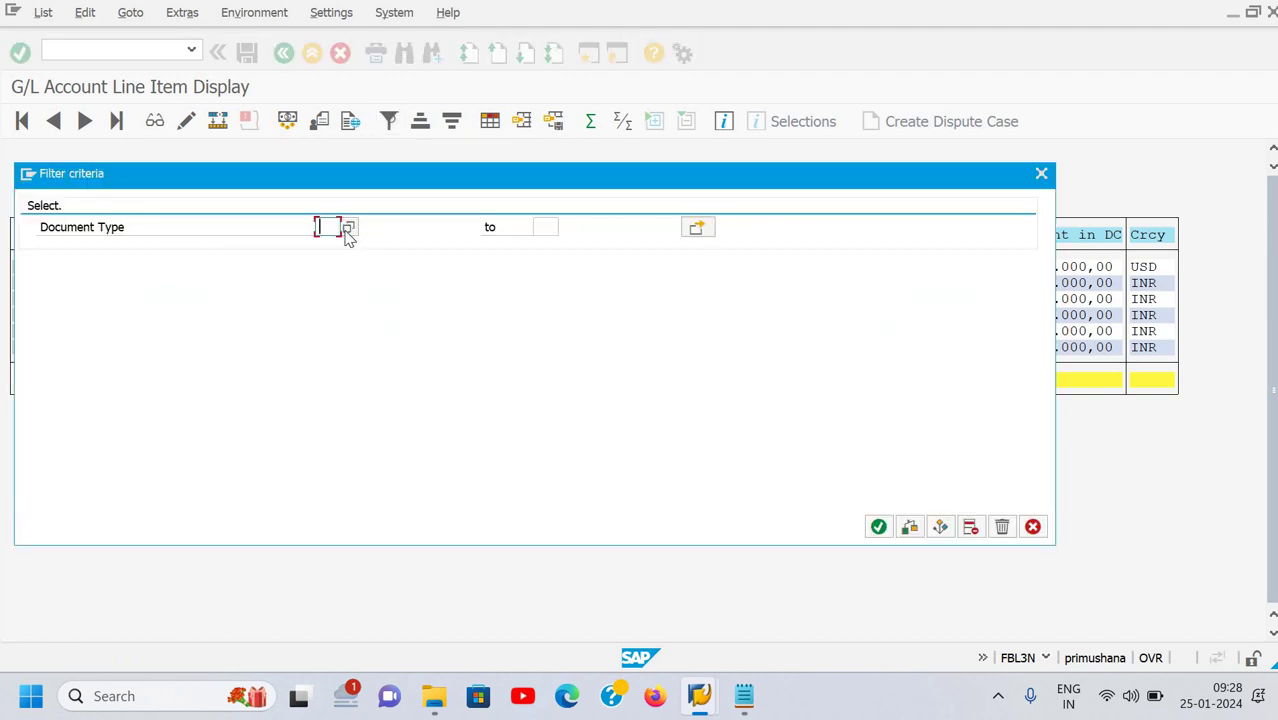
click(348, 228)
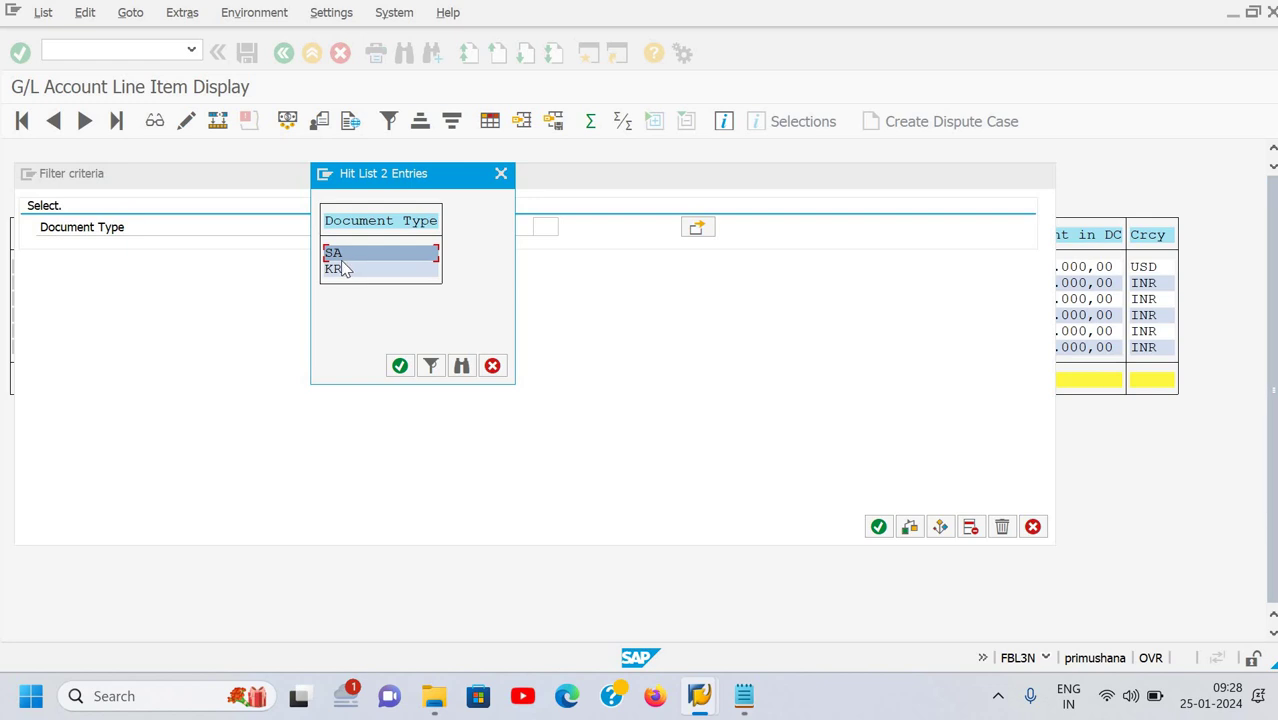
key(Return)
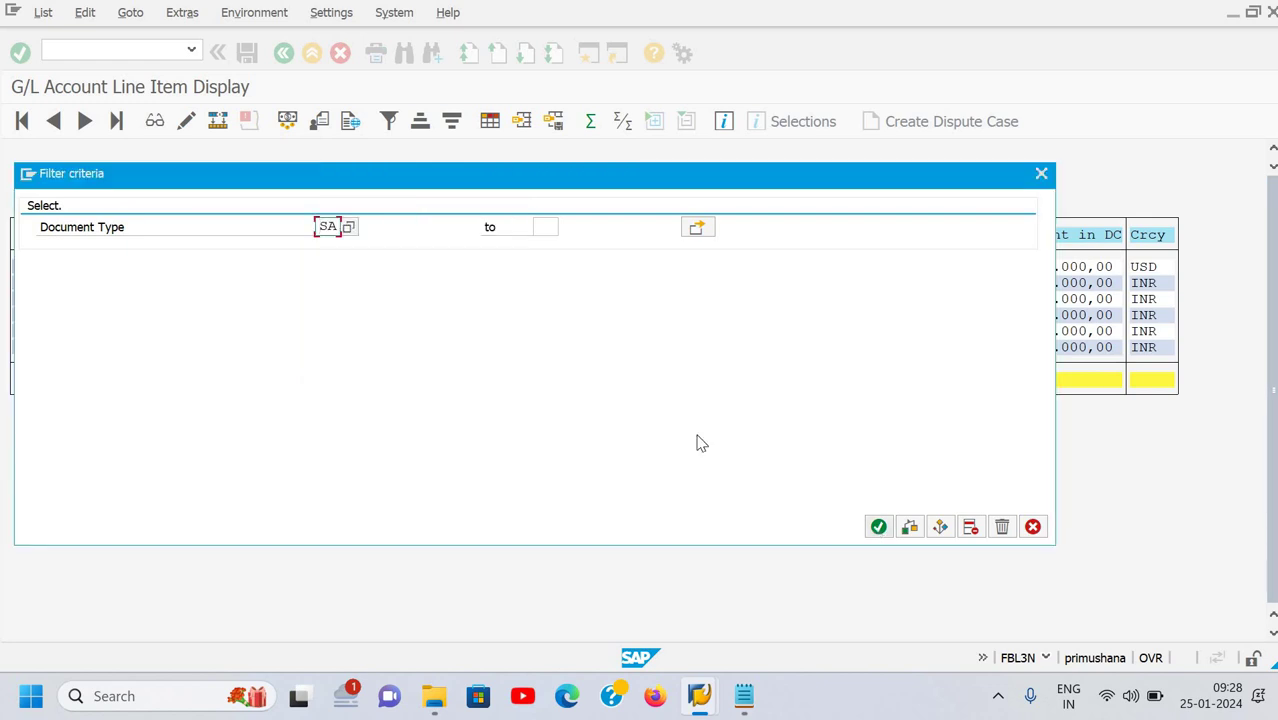
key(Return)
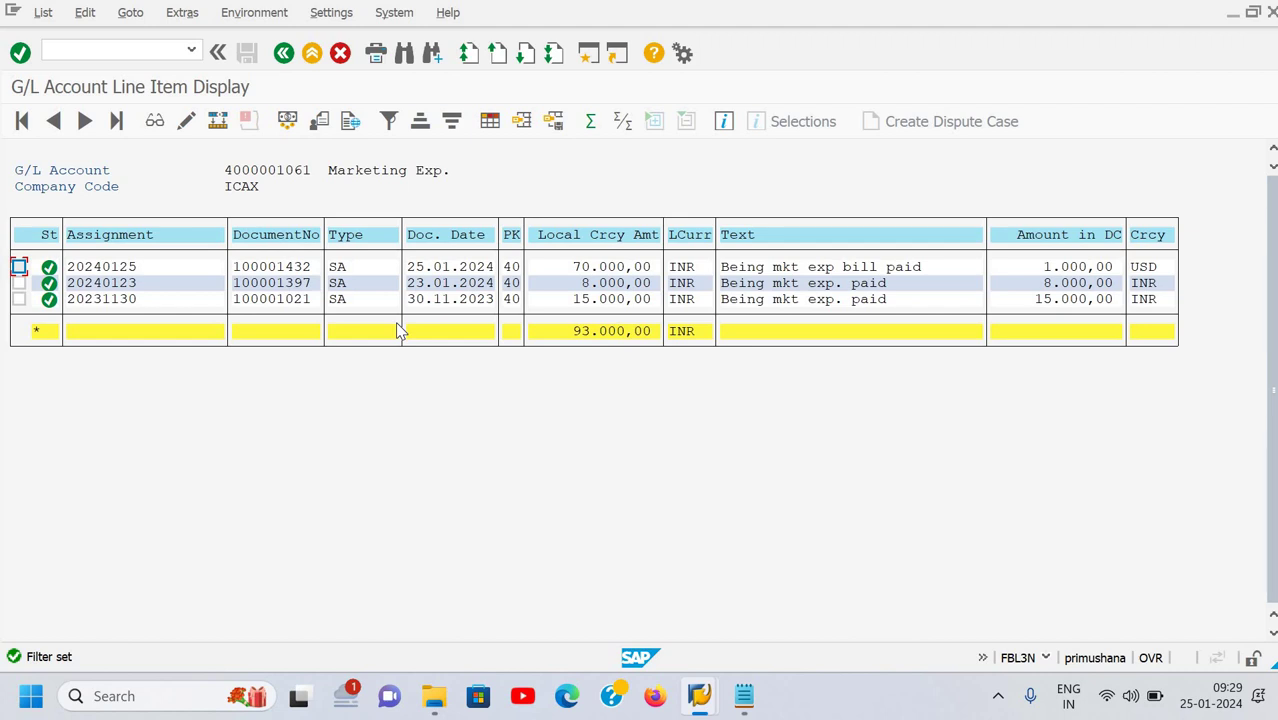
Clear the document type filter to list all line items
click(389, 121)
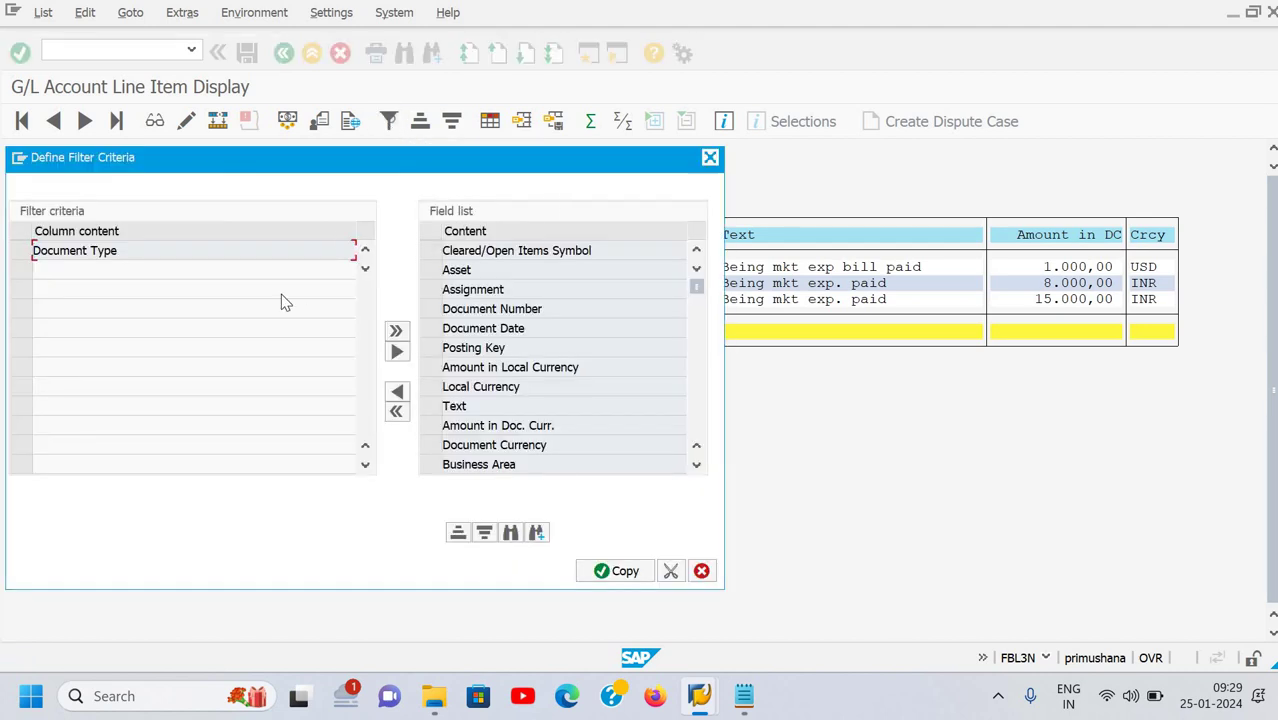
key(Escape)
click(345, 237)
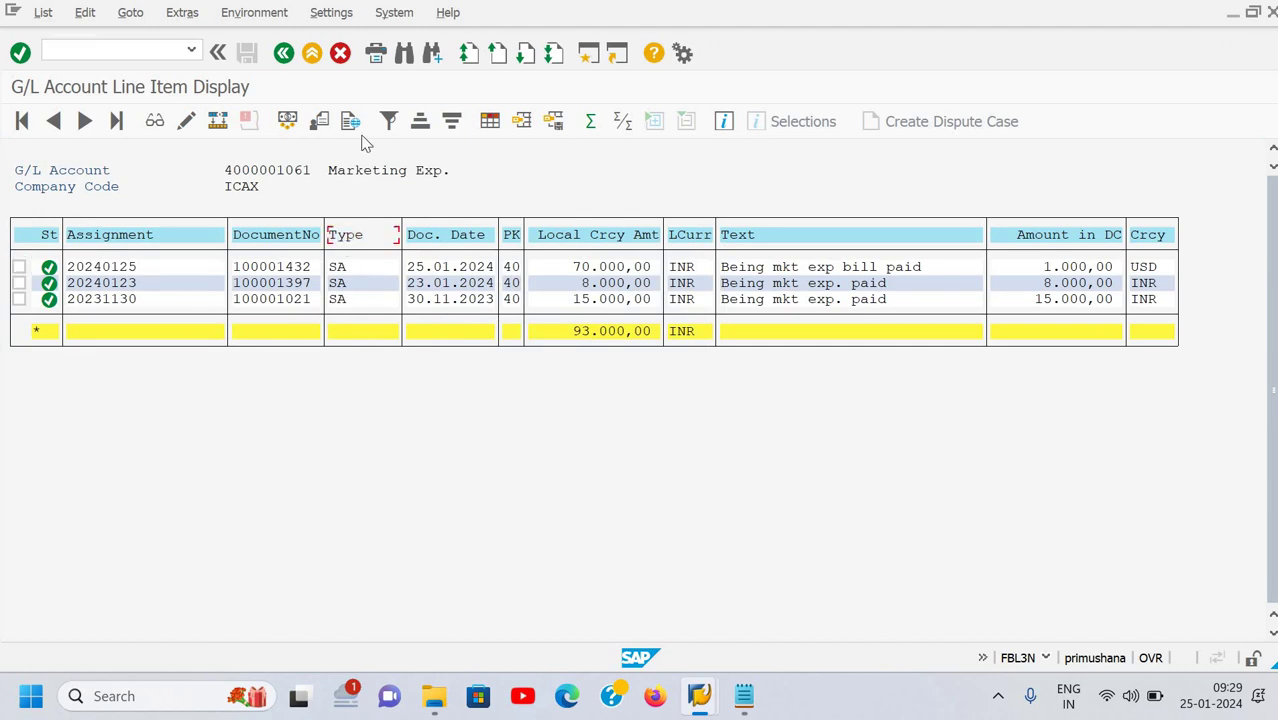
click(389, 121)
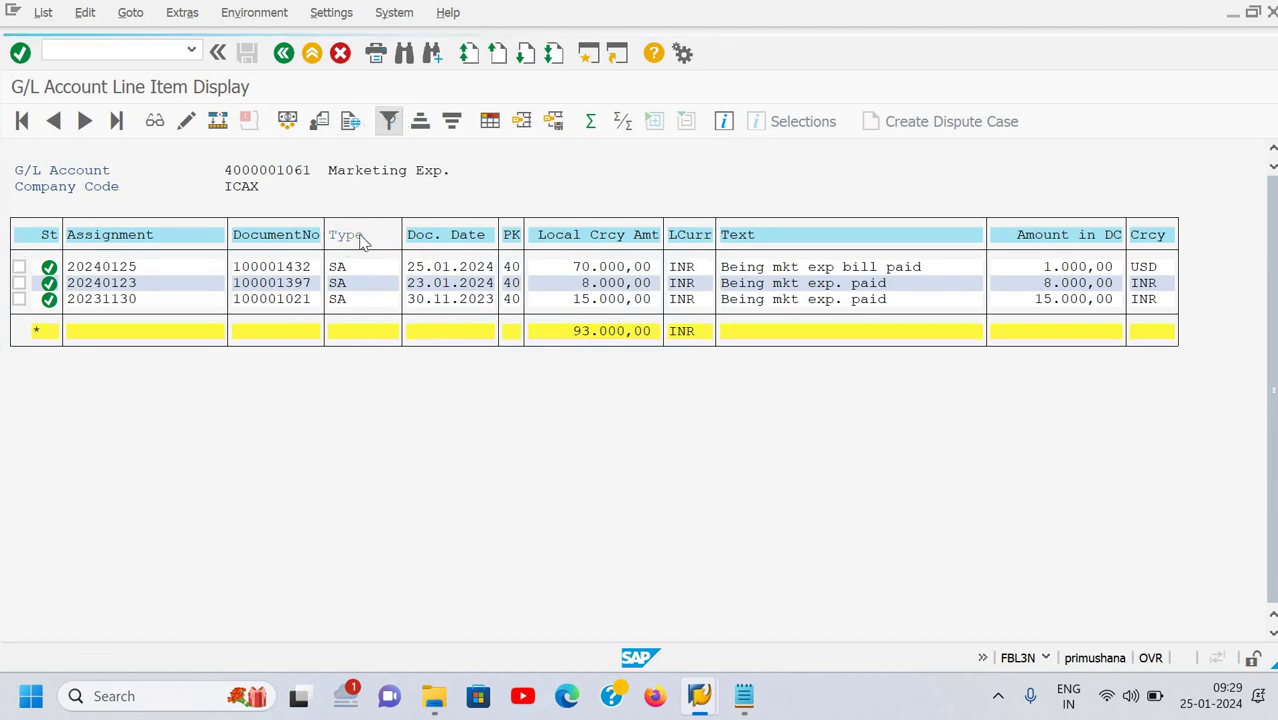
key(BackSpace)
key(BackSpace)
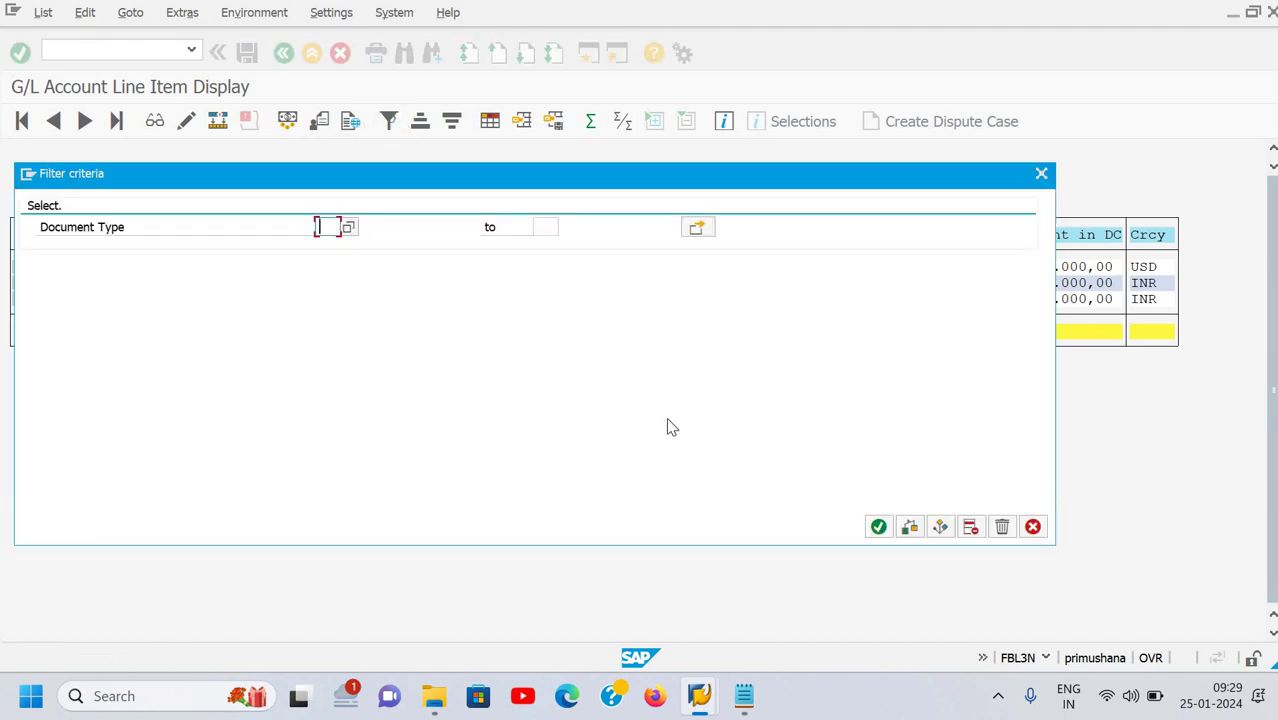
click(879, 527)
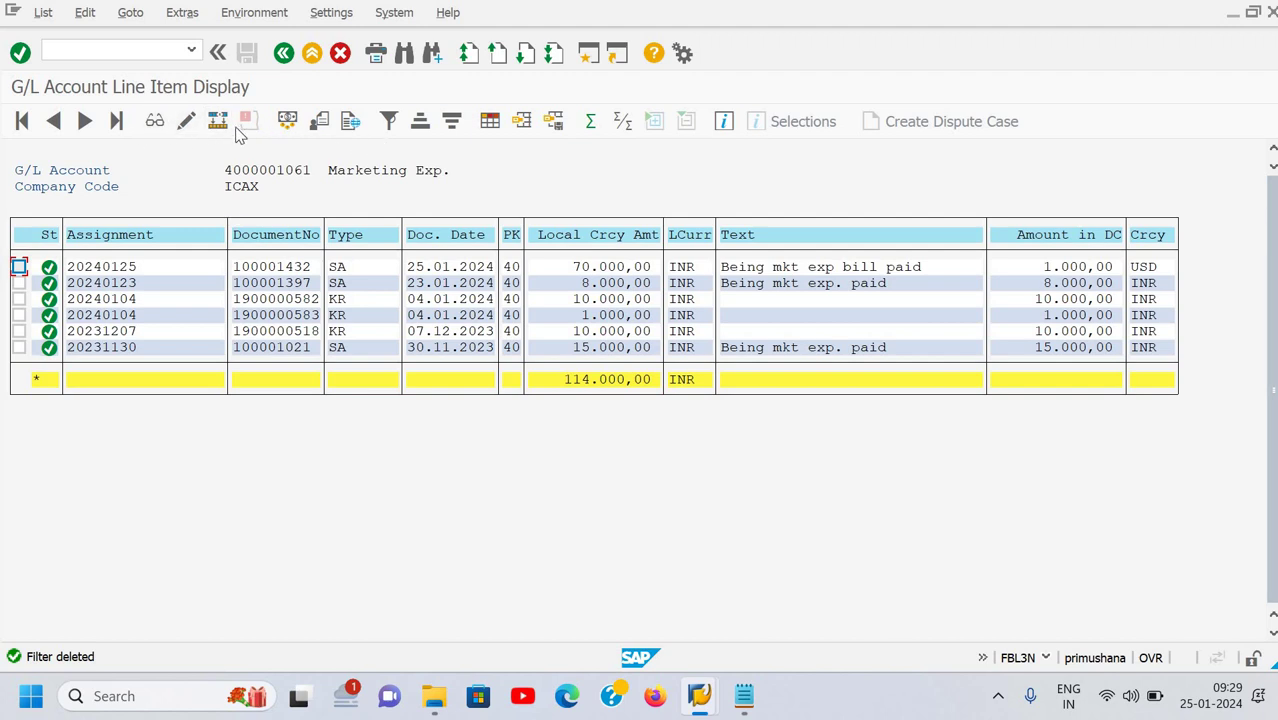
Try to display a sum for the document type column
click(154, 53)
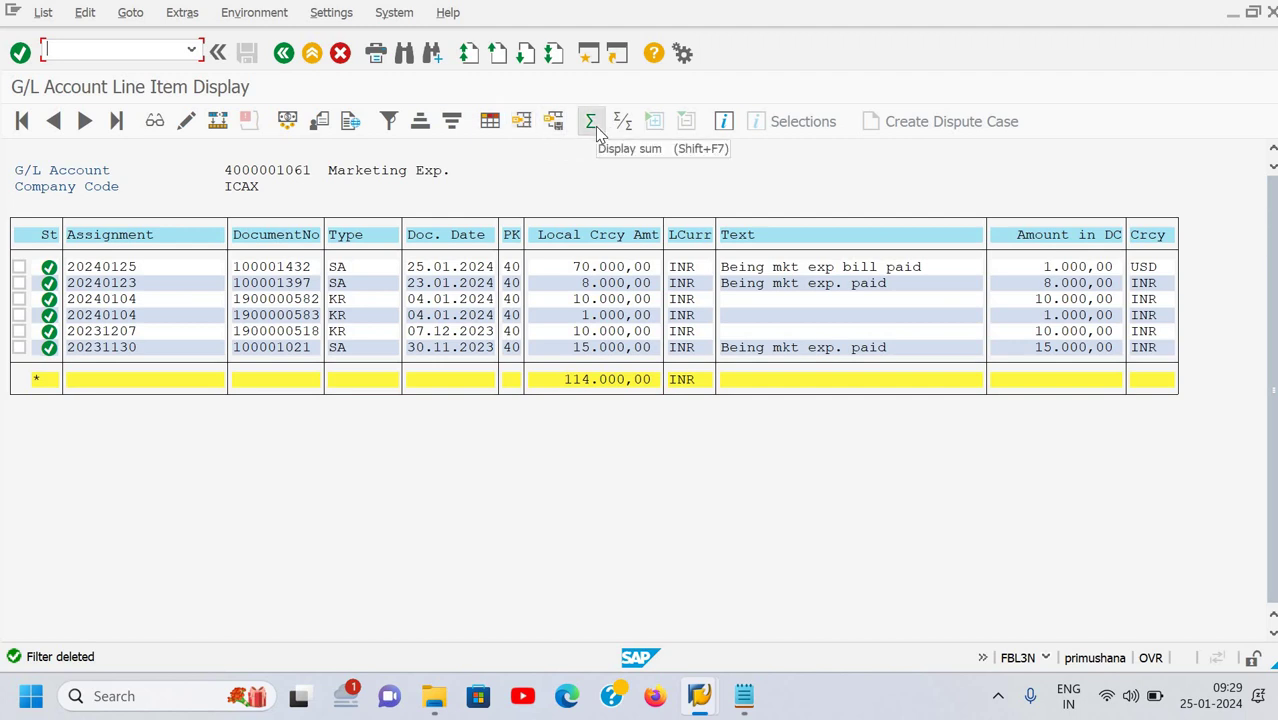
click(345, 244)
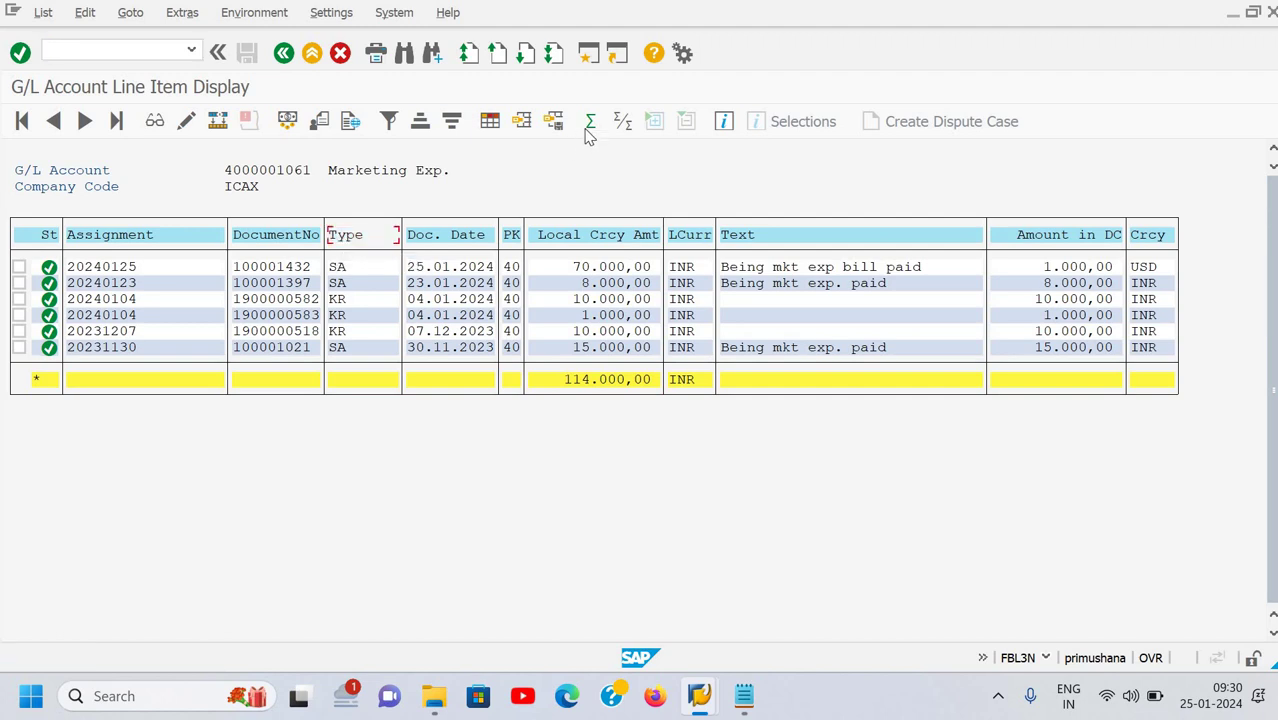
click(590, 125)
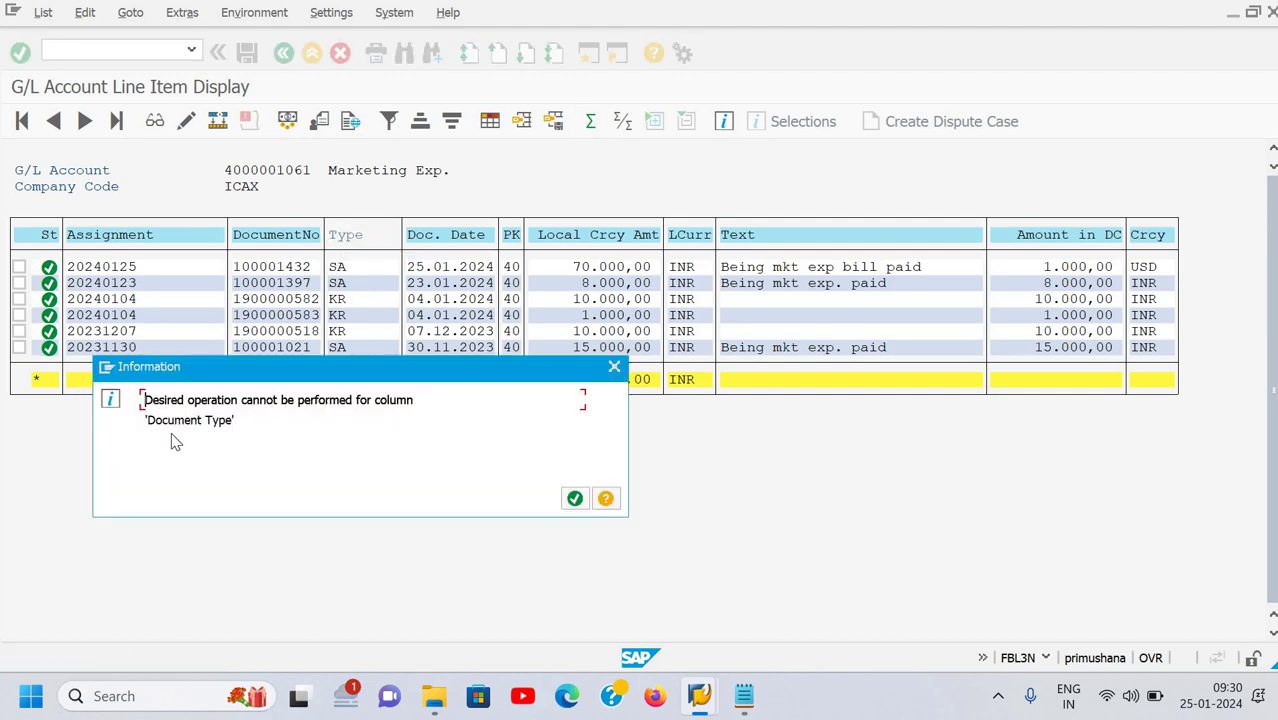
click(614, 368)
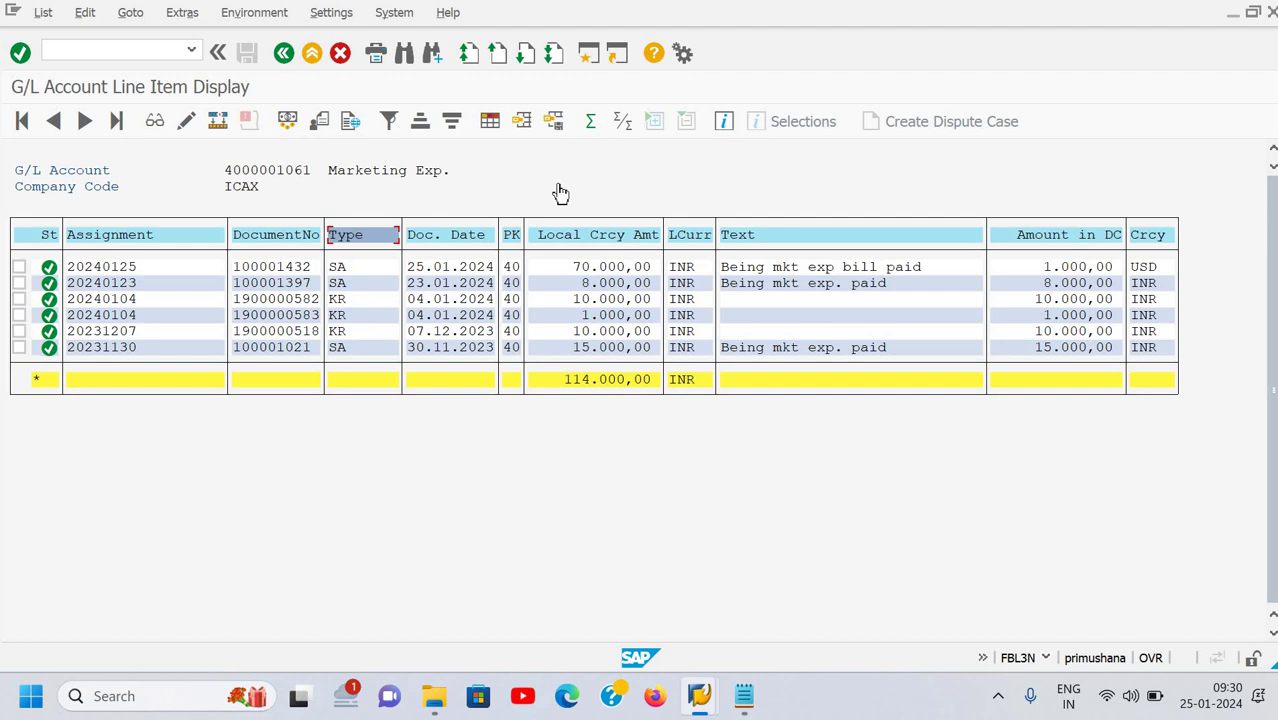
Remove the sum from the Local Crcy Amt column and display it again
click(560, 234)
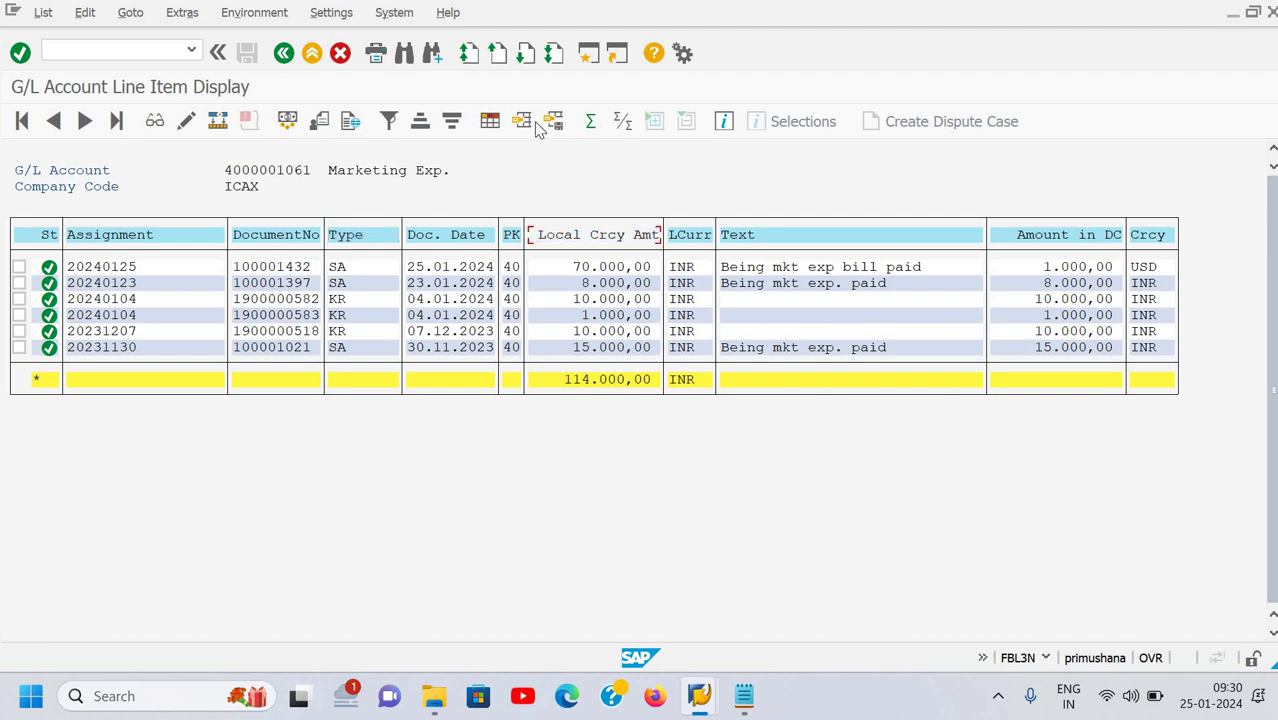
click(590, 121)
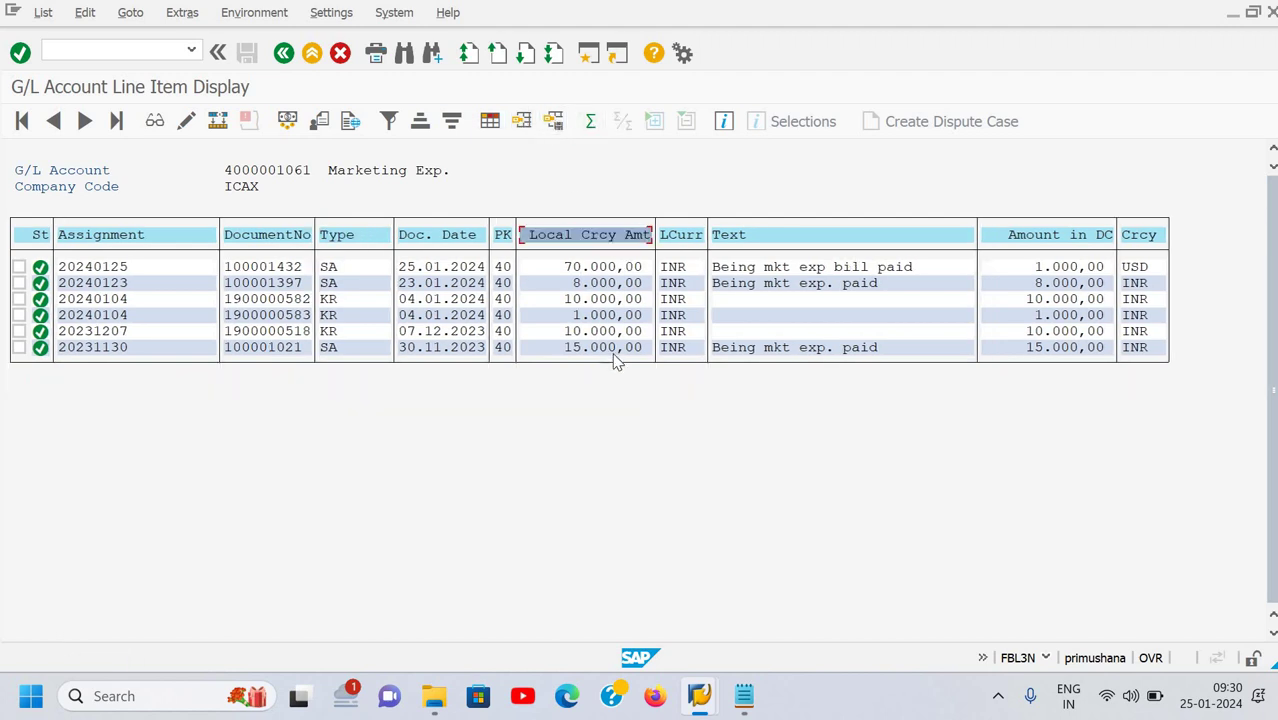
click(590, 123)
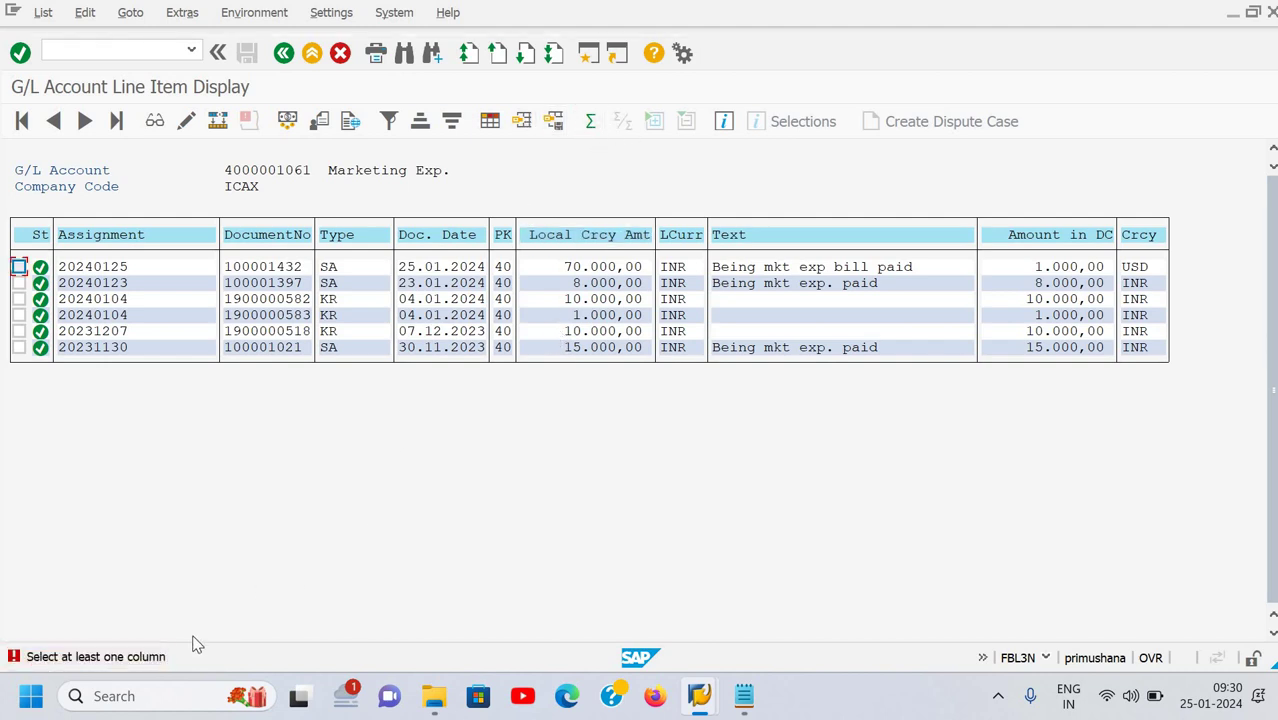
click(574, 240)
click(590, 130)
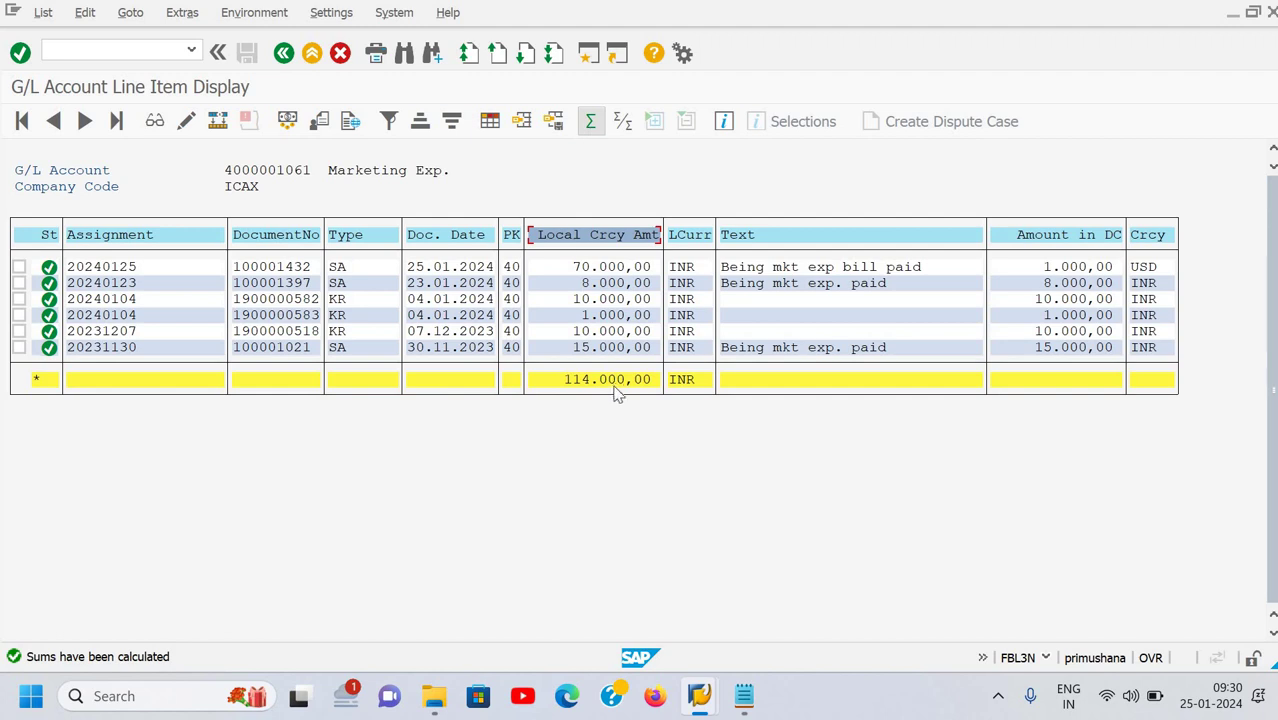
Subtotal the line items by the document type column
click(624, 121)
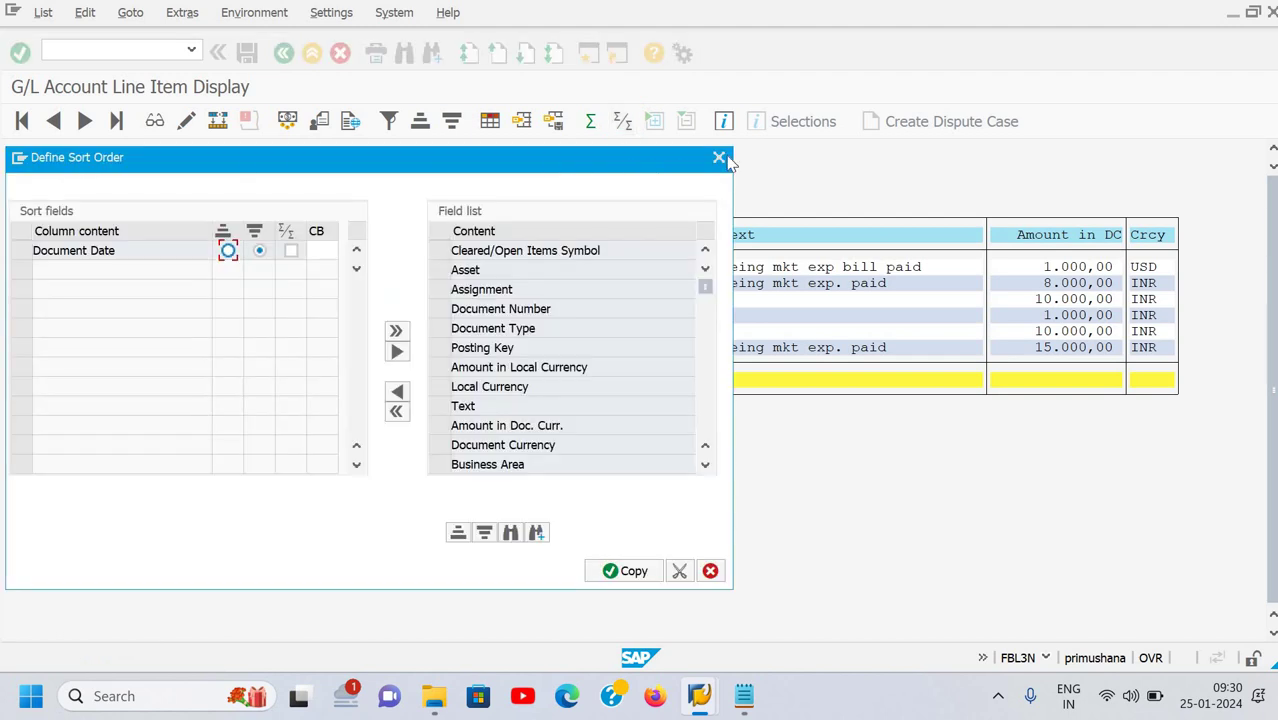
click(719, 158)
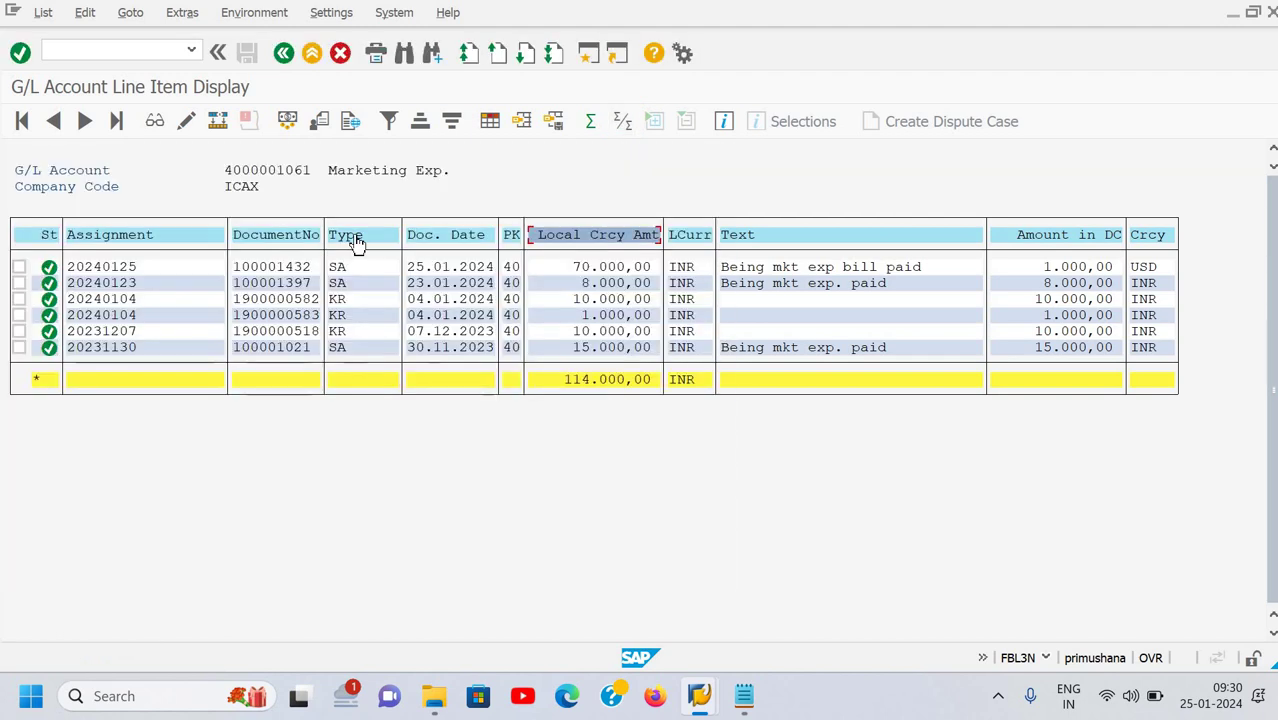
click(357, 240)
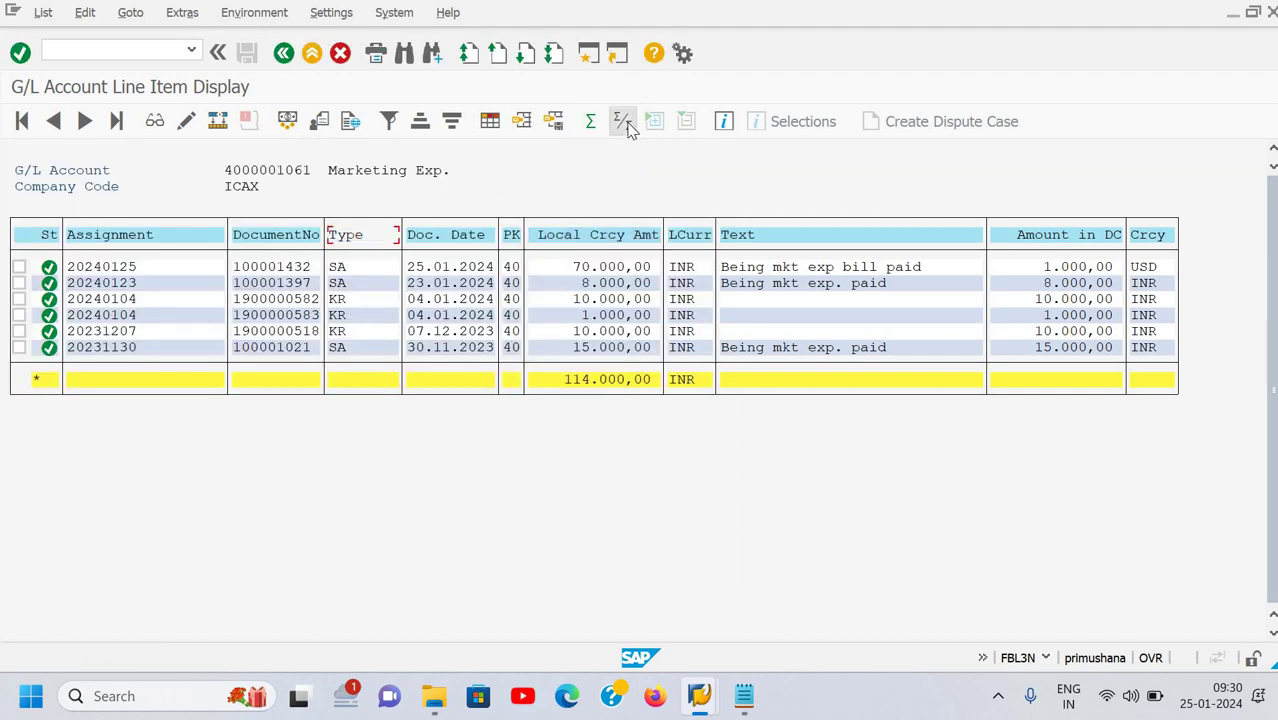
click(624, 124)
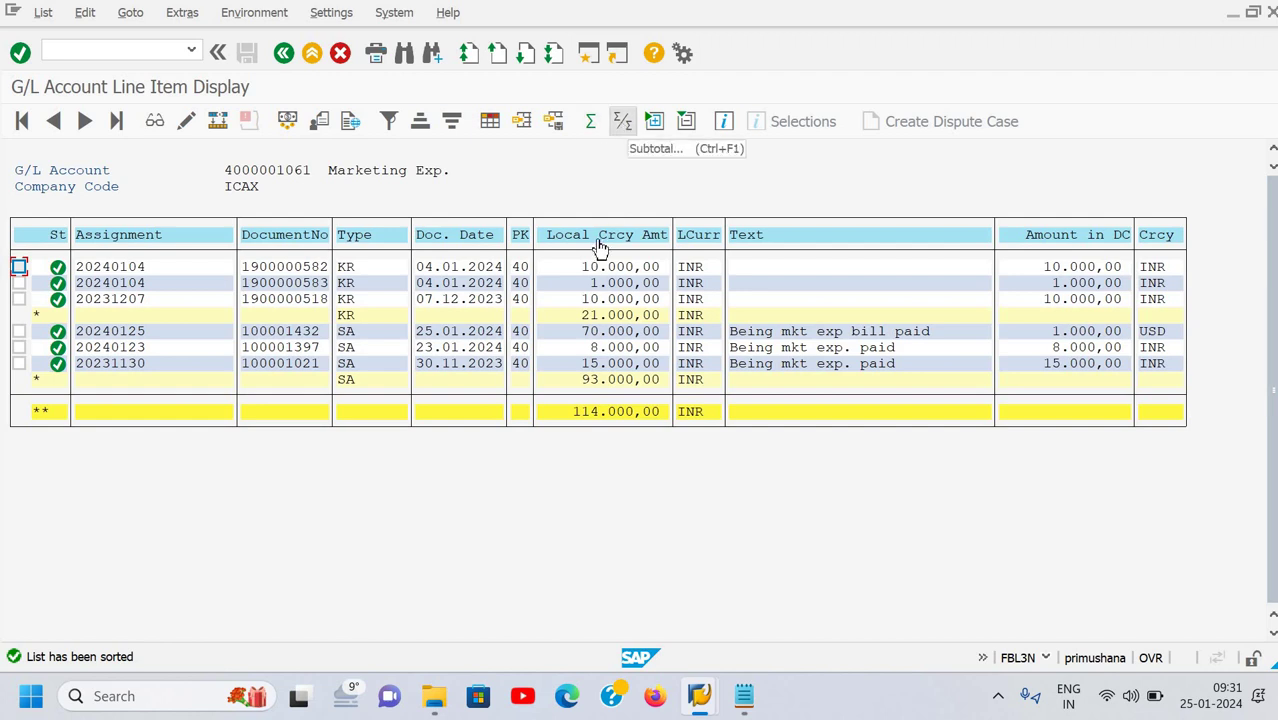
Remove the document type subtotals and try to subtotal the list by the Local Crcy Amt column
click(377, 238)
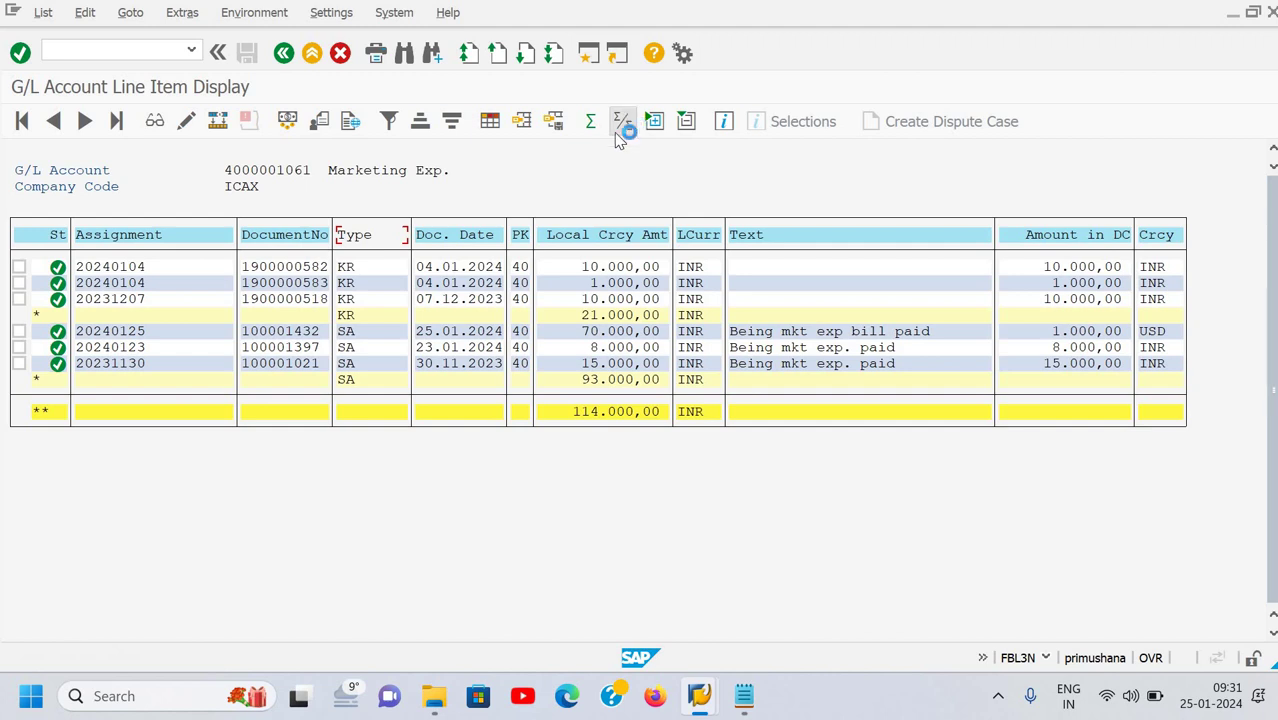
click(622, 122)
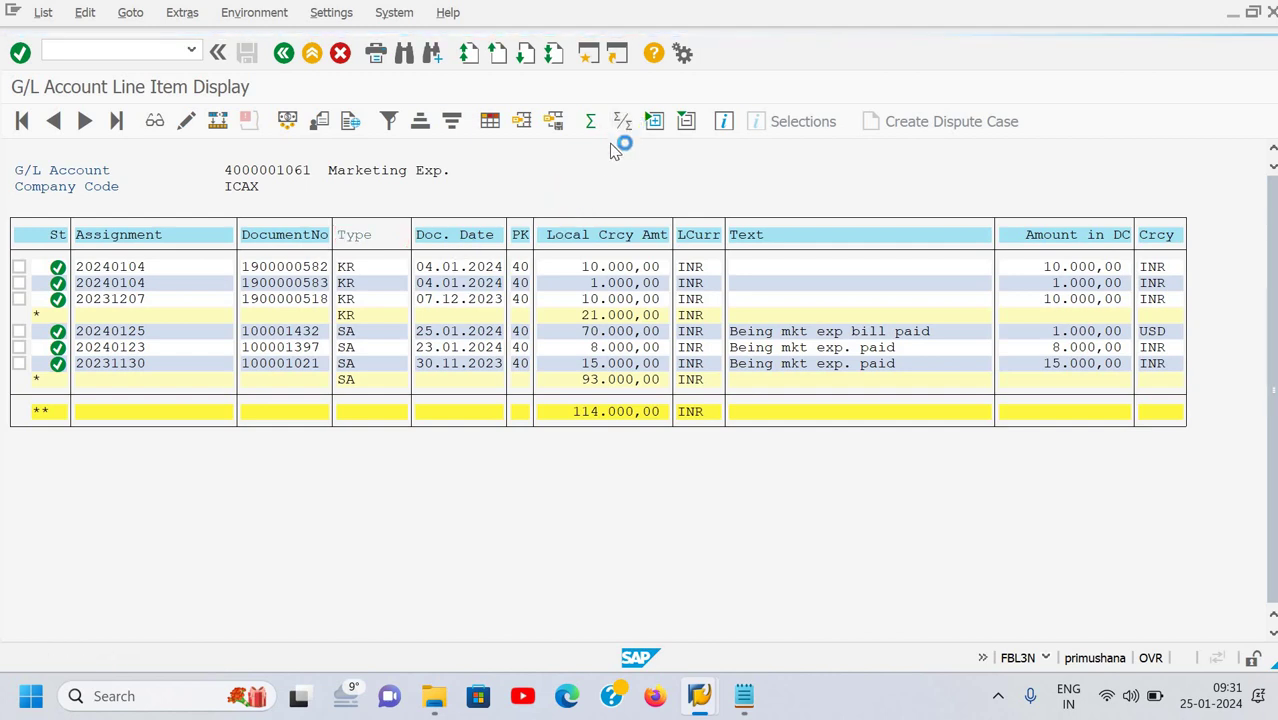
click(605, 240)
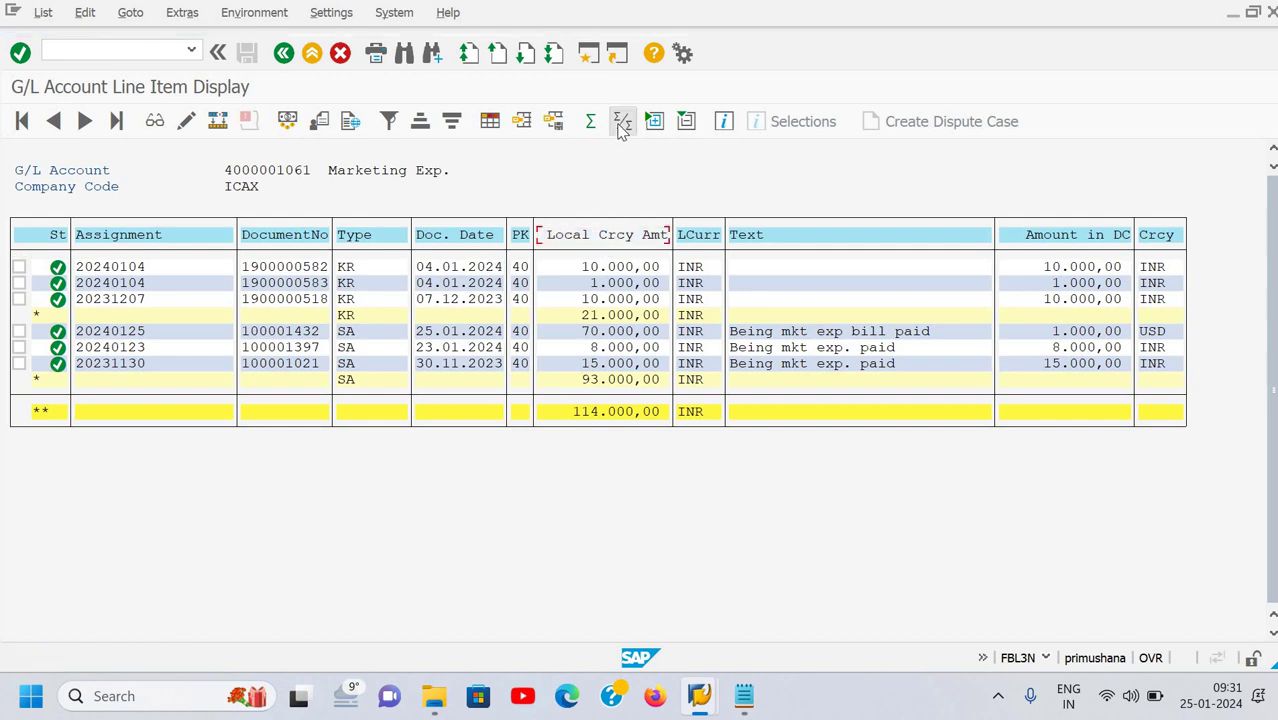
click(621, 123)
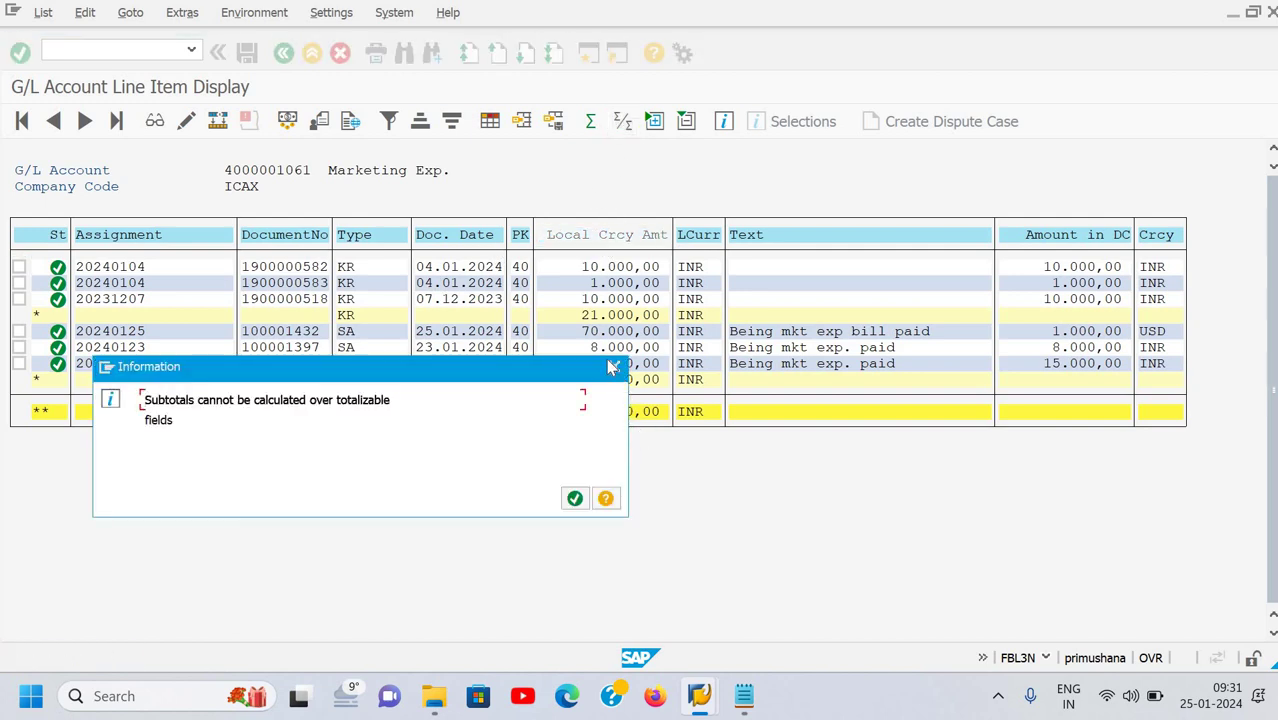
click(614, 367)
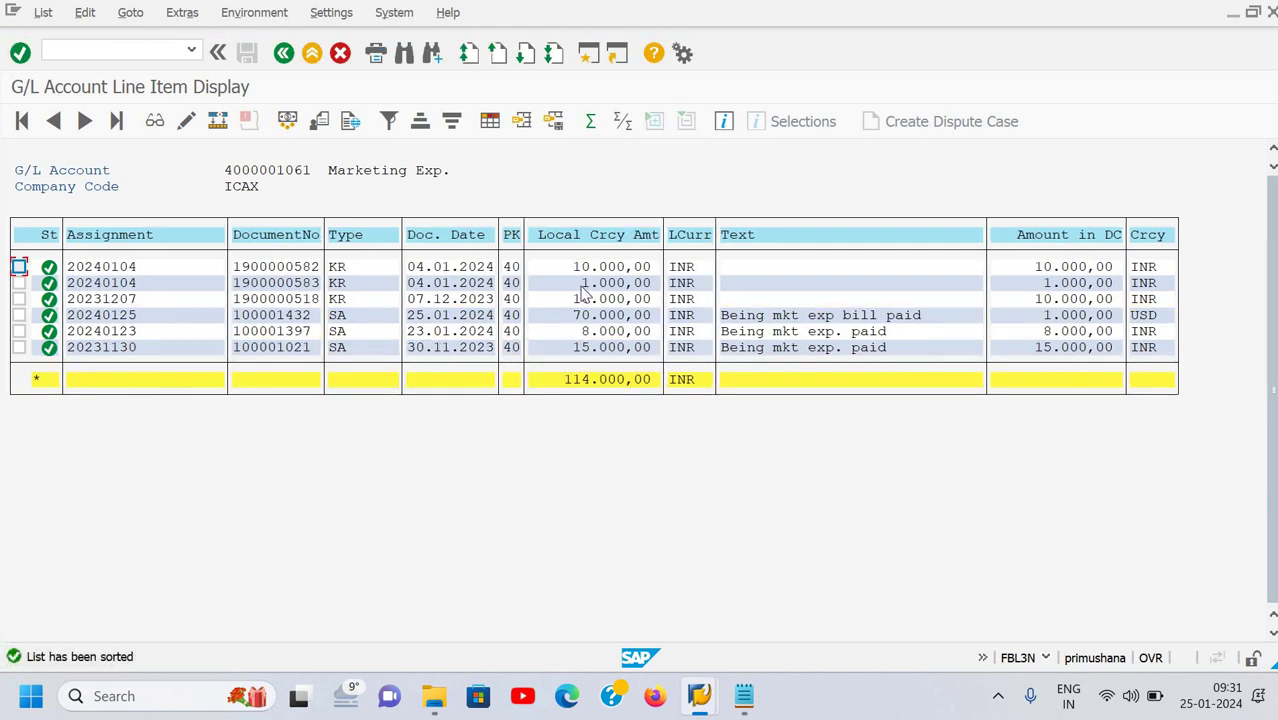
click(587, 241)
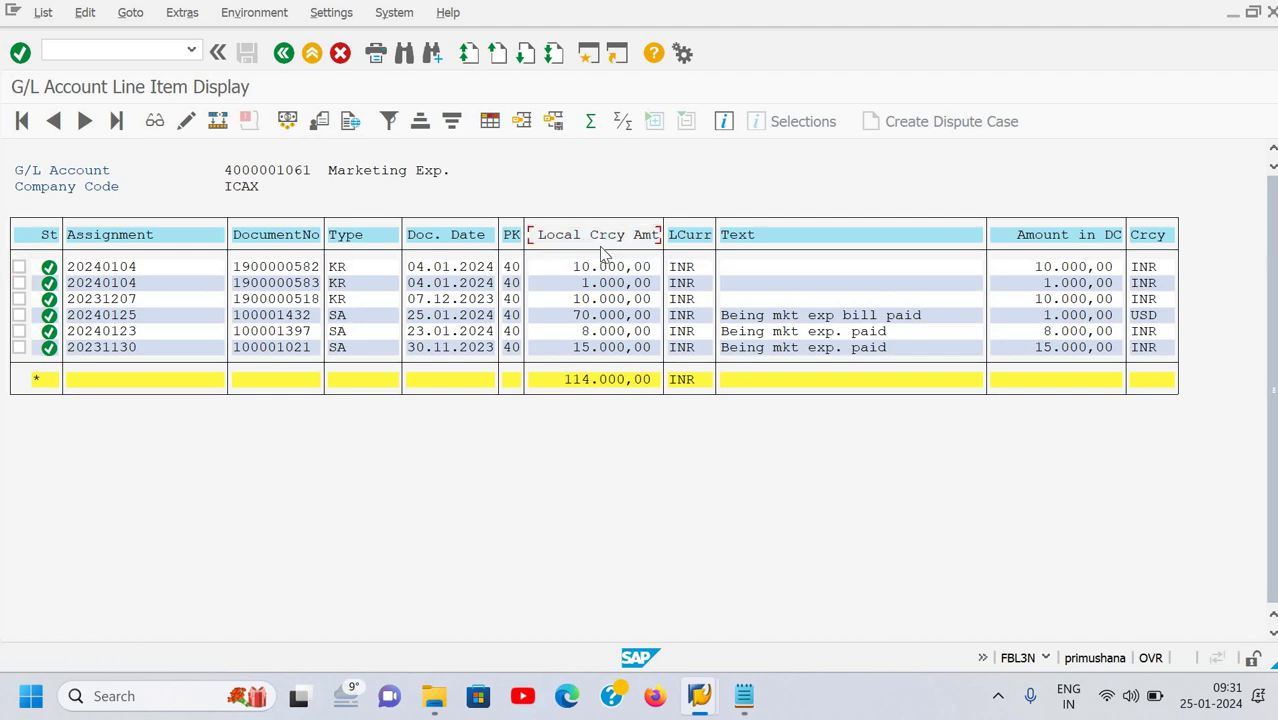
click(622, 122)
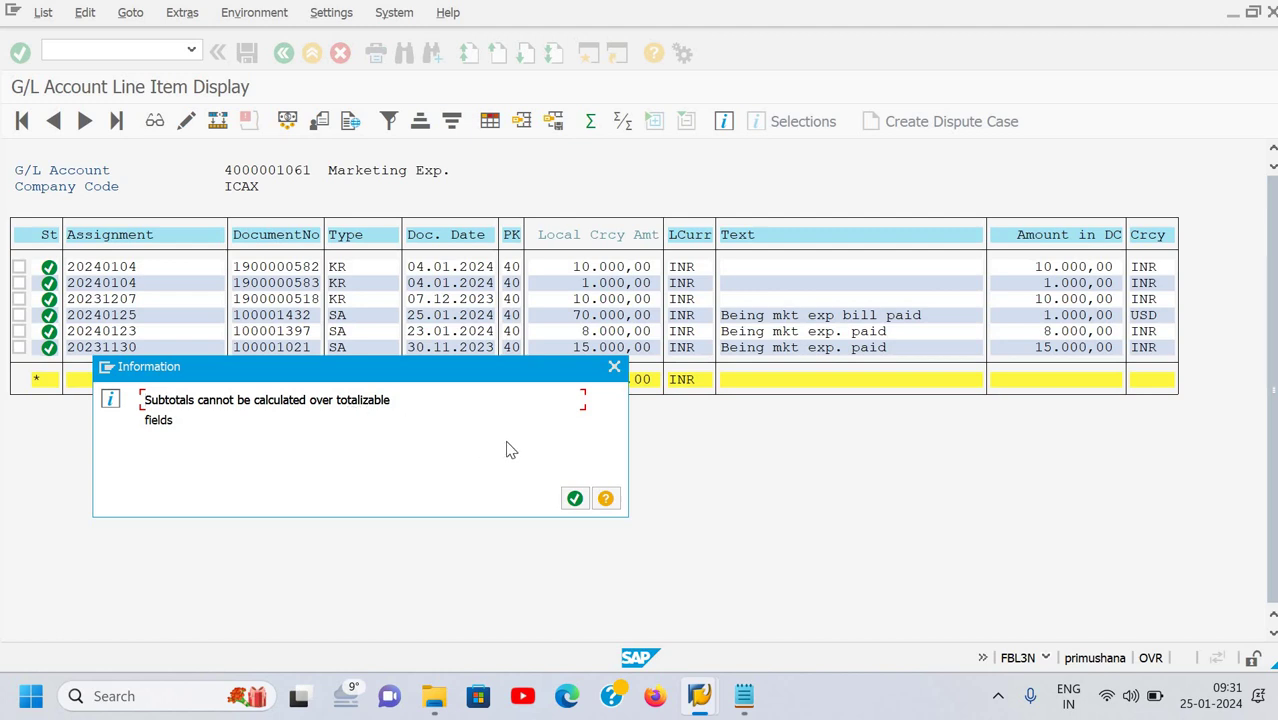
click(614, 368)
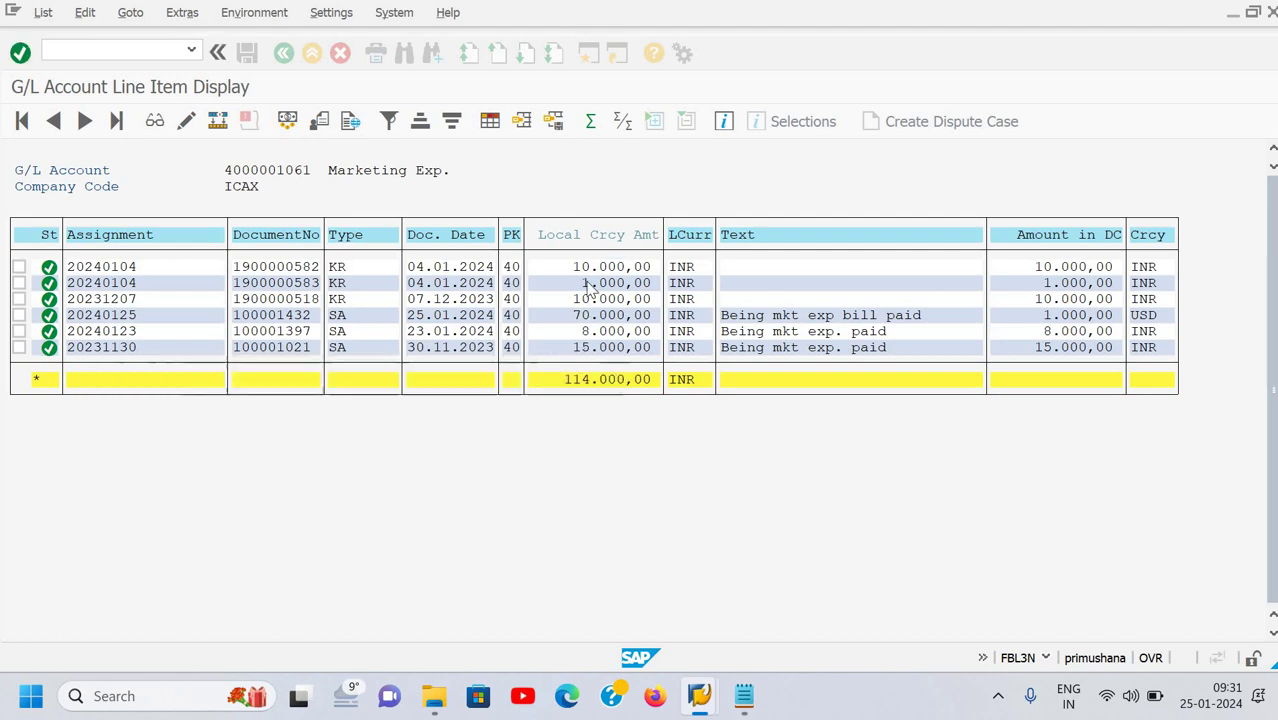
Subtotal the line items by document type again and return to the G/L account selection screen
click(358, 240)
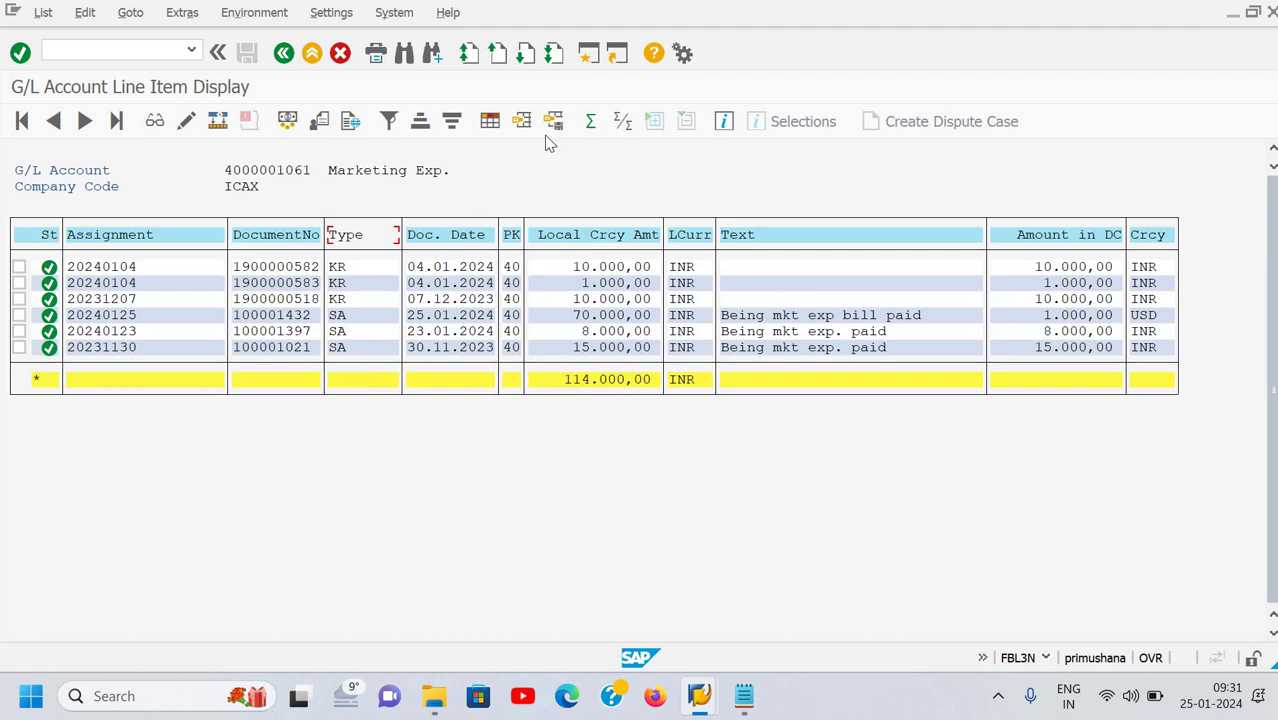
click(623, 128)
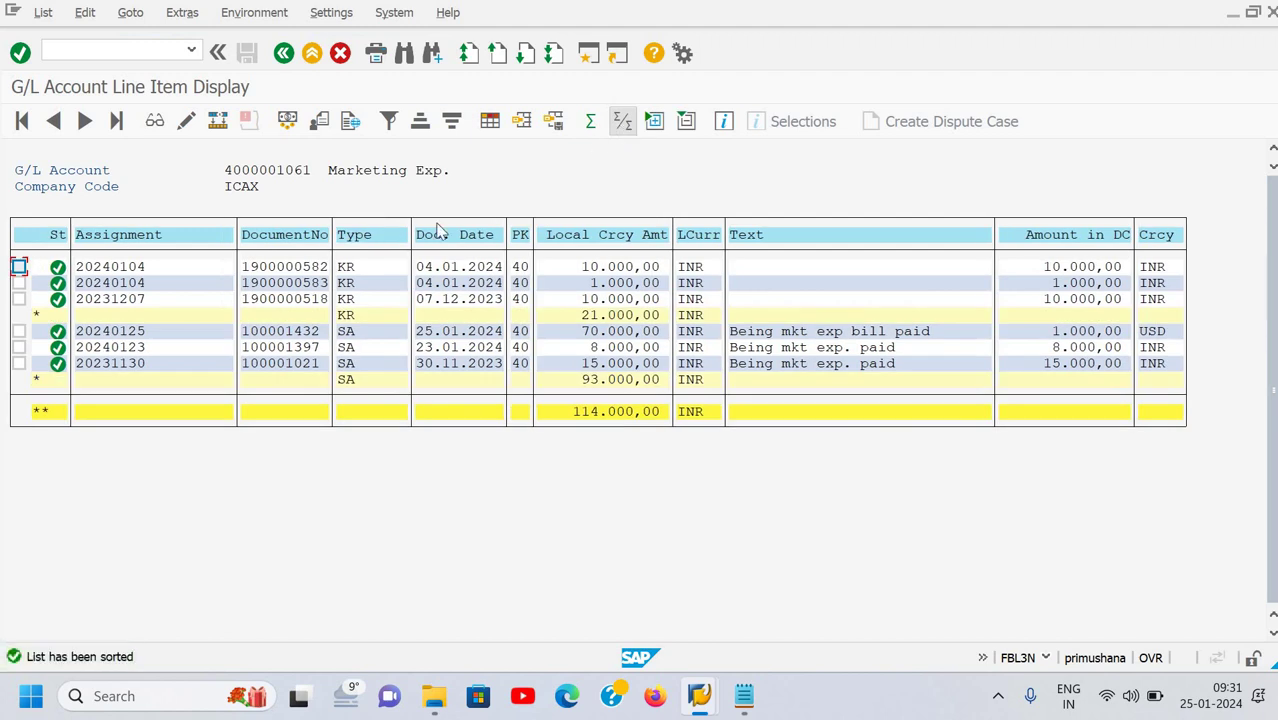
click(622, 125)
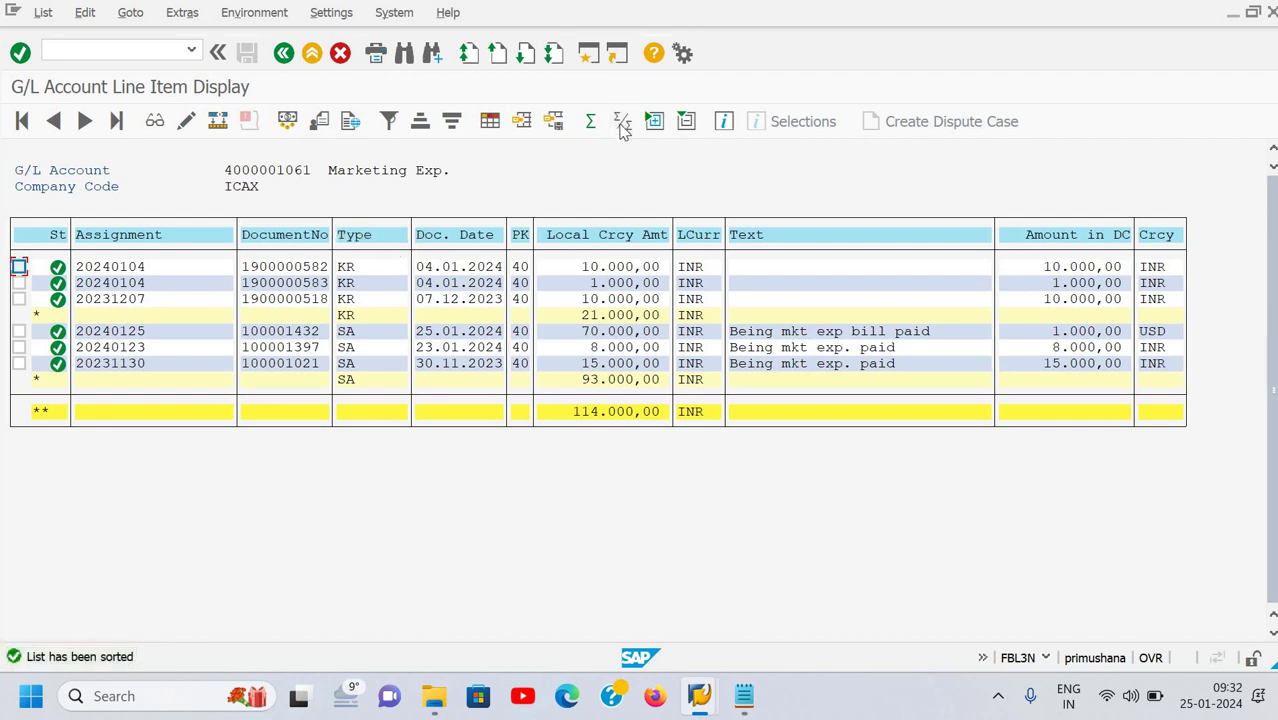
click(622, 125)
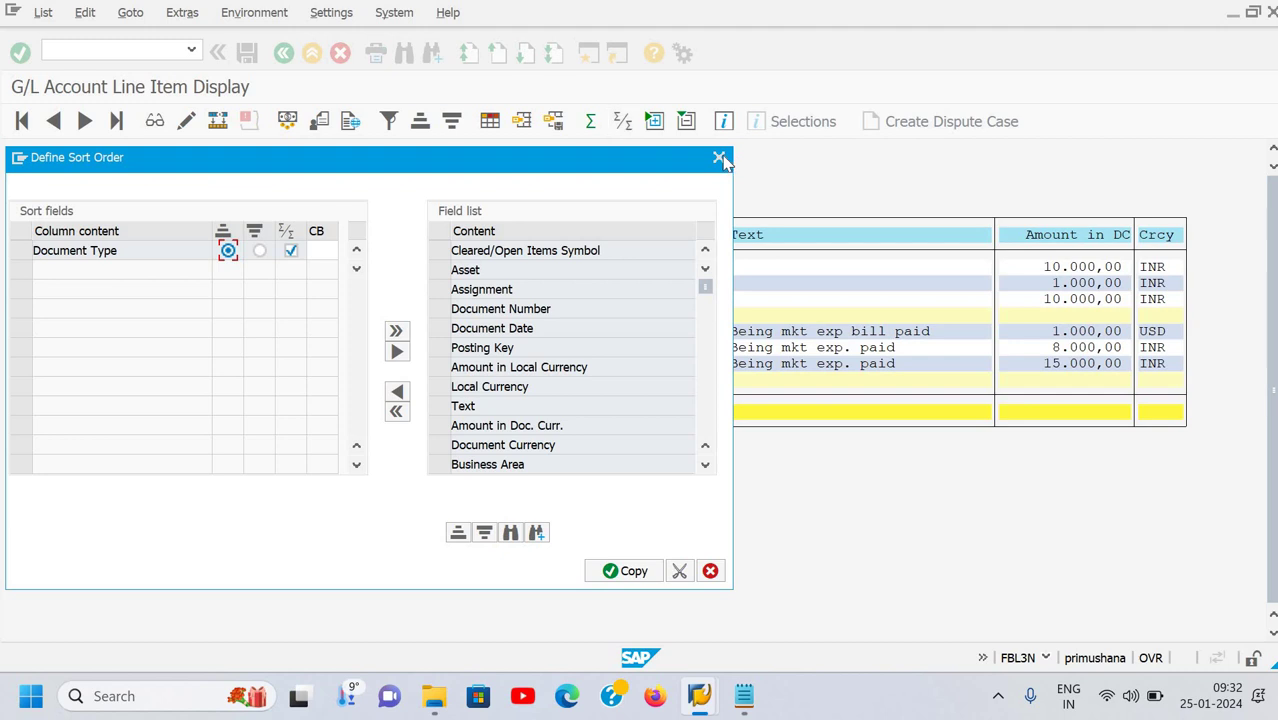
click(720, 159)
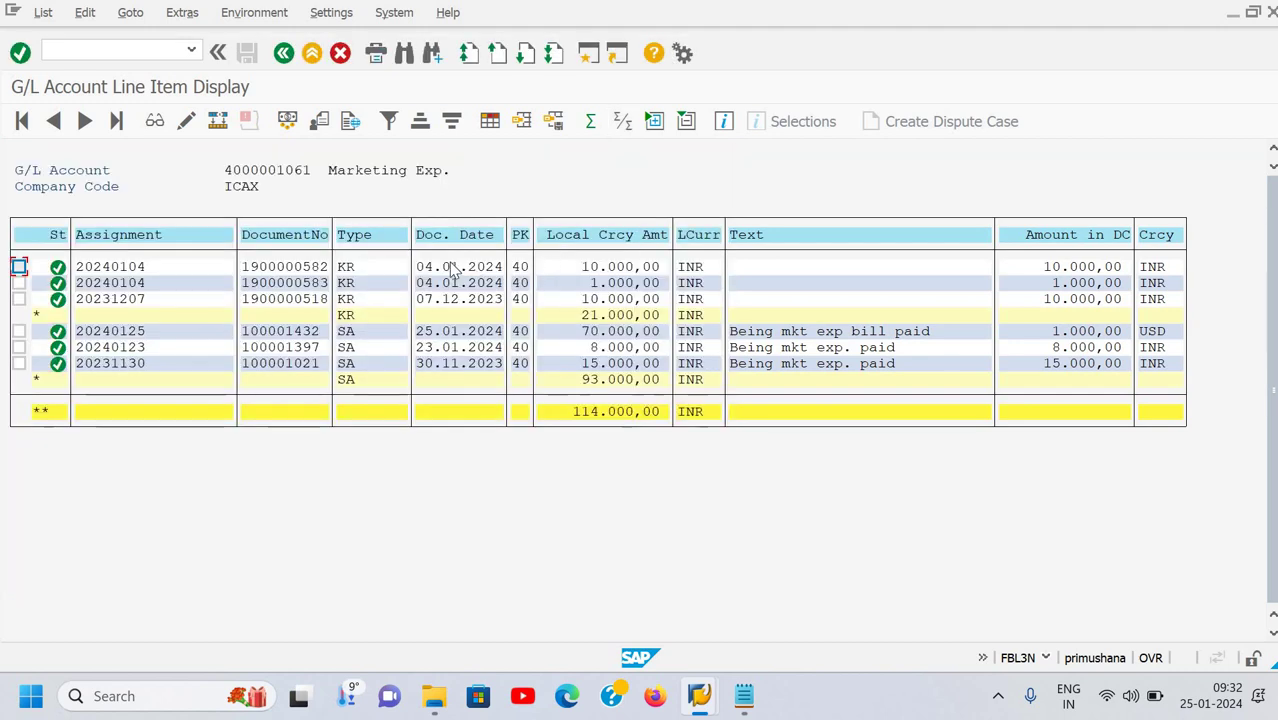
key(F3)
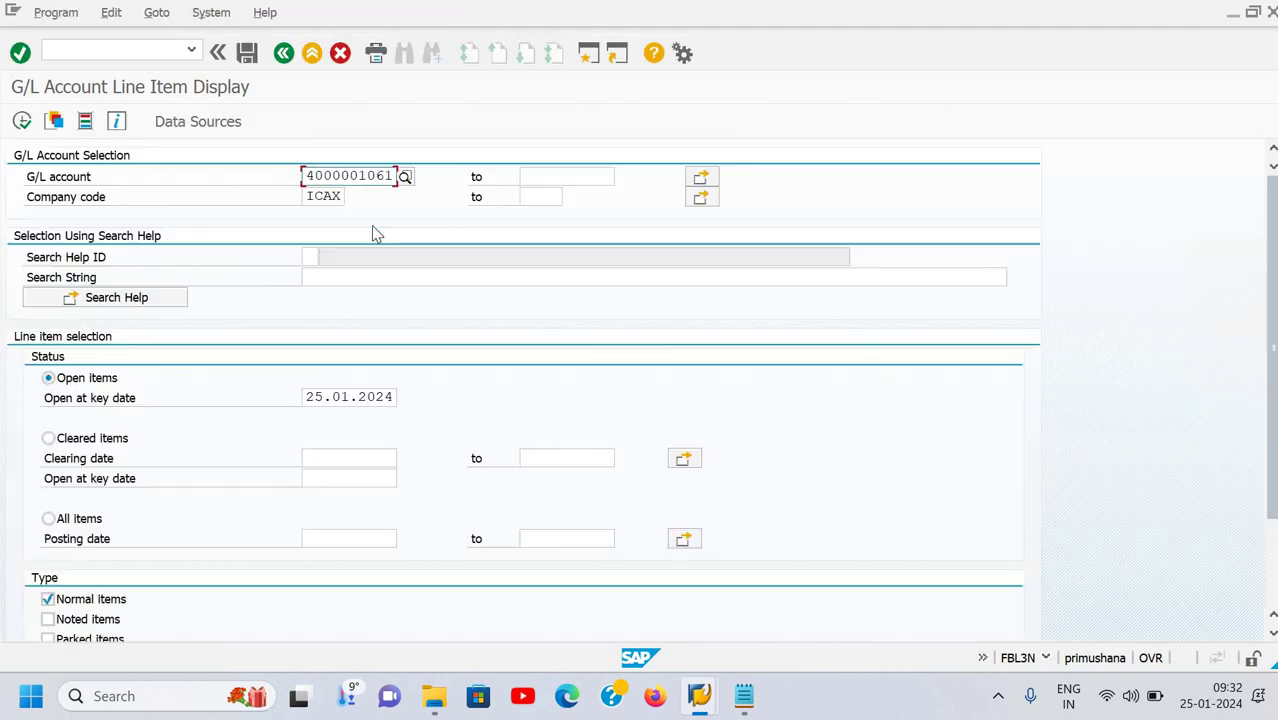
Display the account's line items in the DEEP25 layout and subtotal them by document date
click(21, 121)
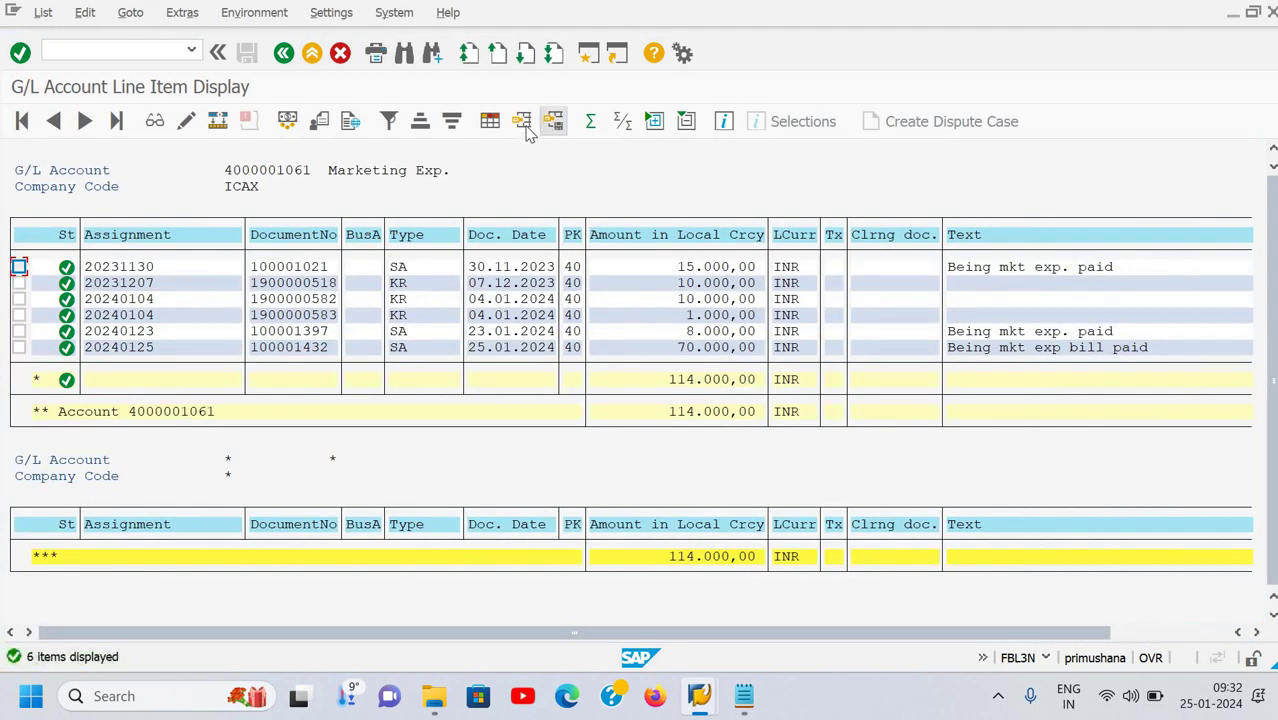
click(522, 121)
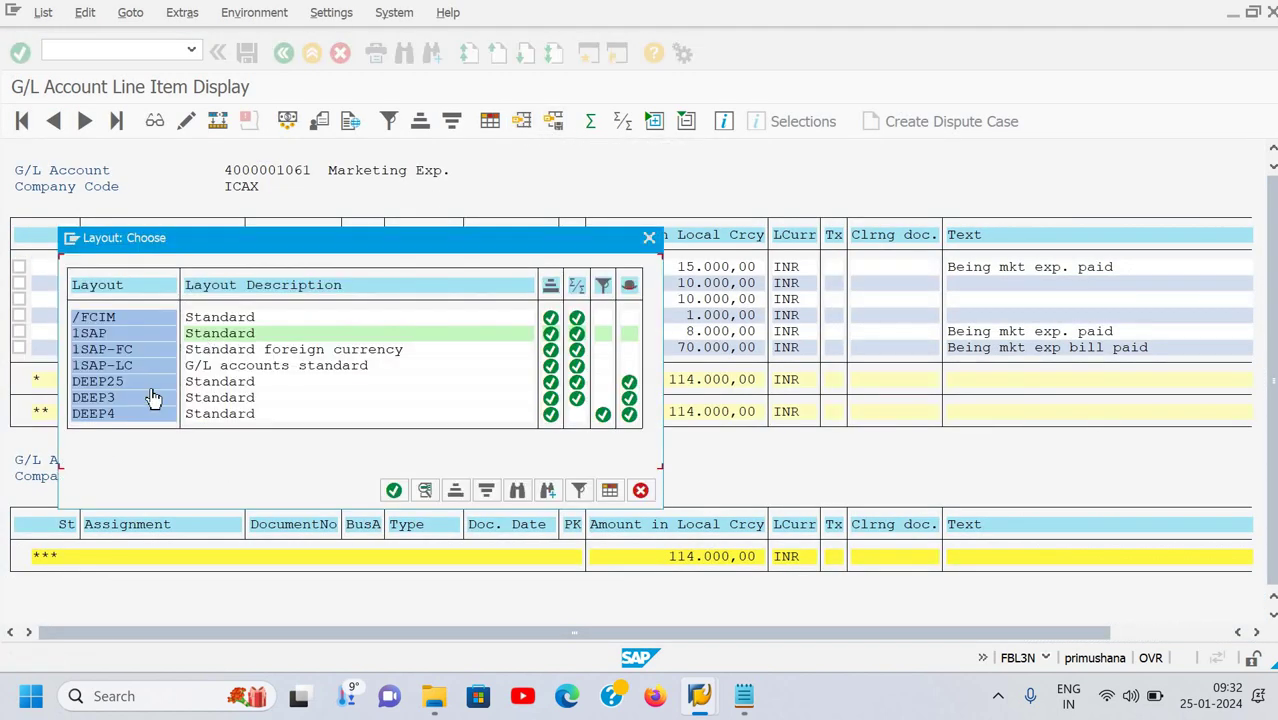
double_click(151, 381)
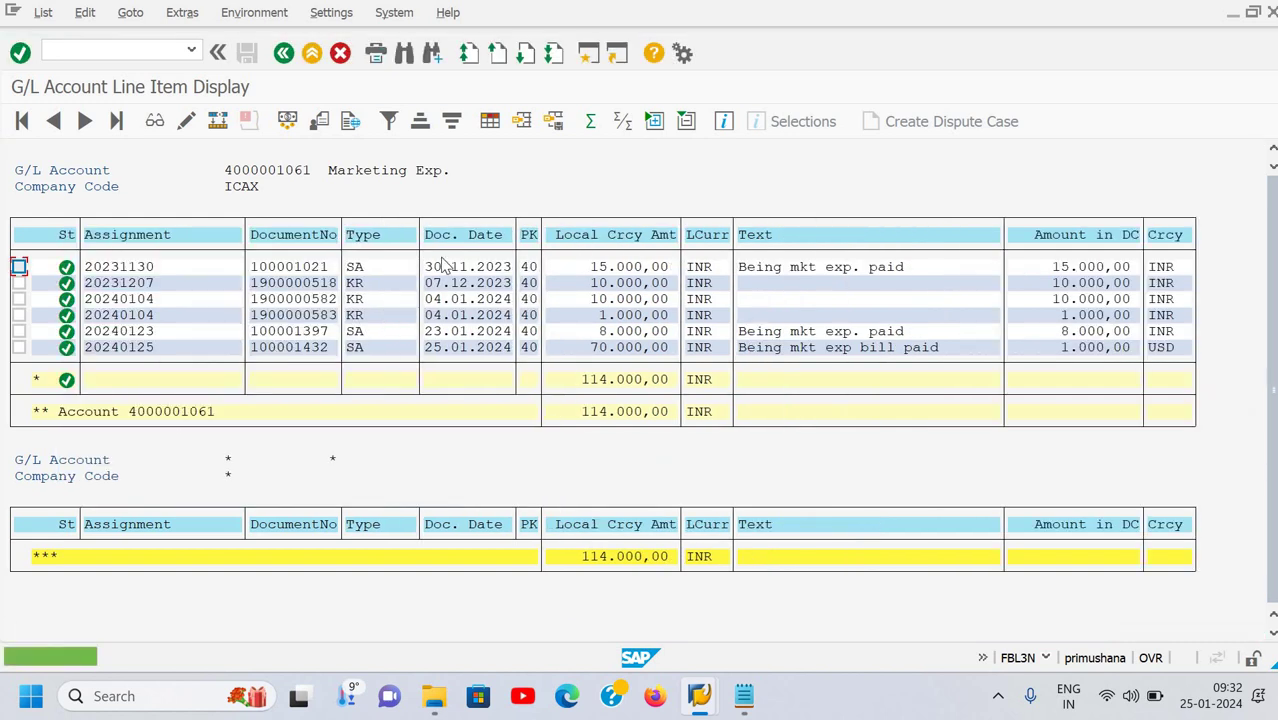
click(460, 244)
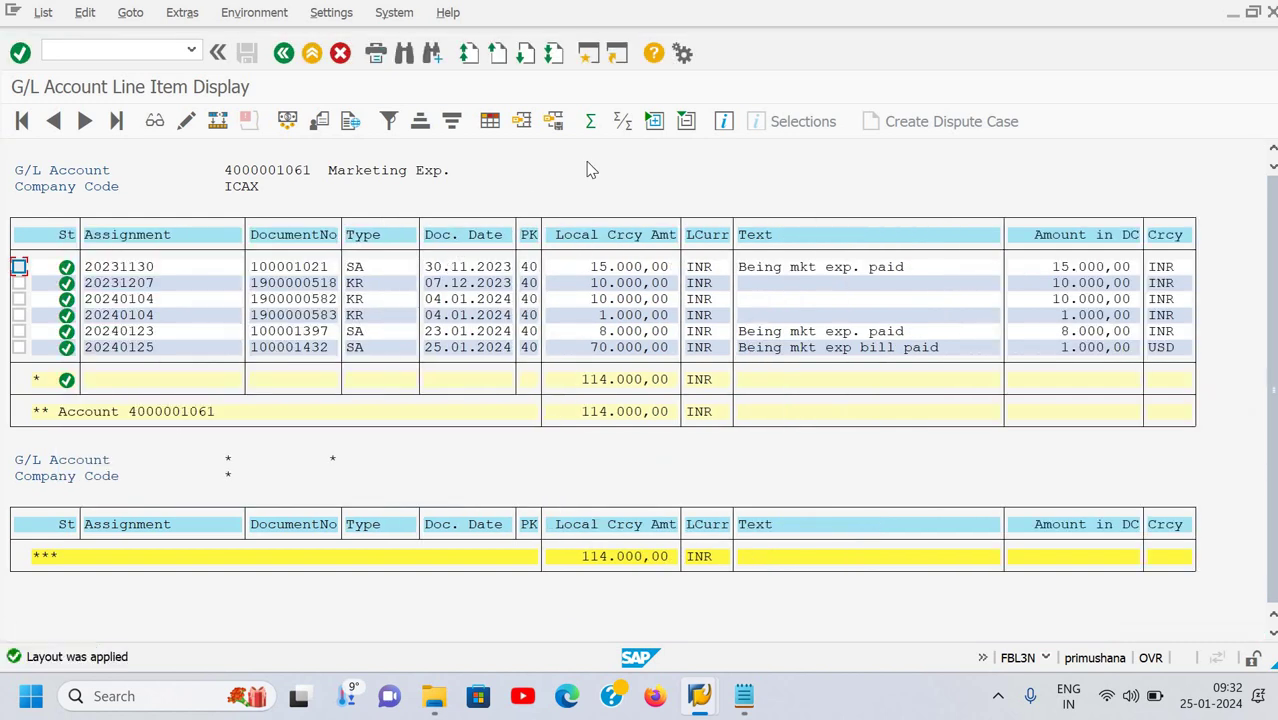
click(624, 124)
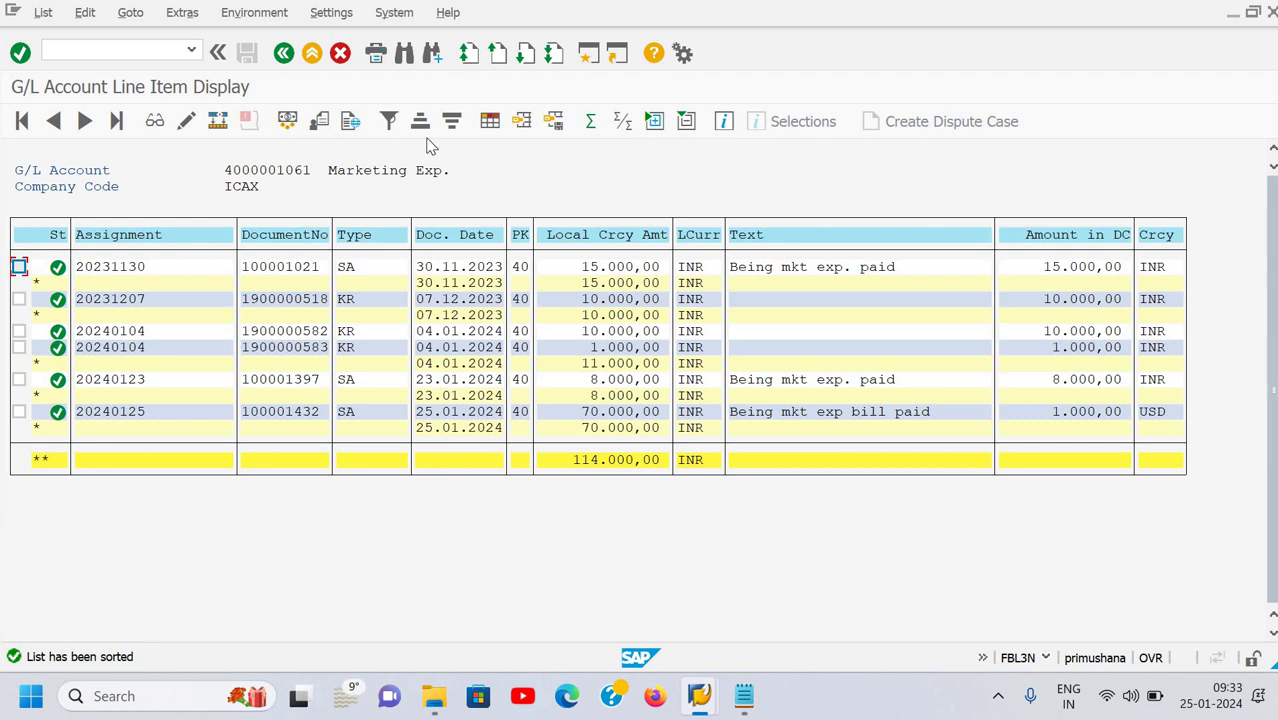
Remove the sum from the Local Crcy Amt column of the date-subtotalled list and calculate it again
click(590, 123)
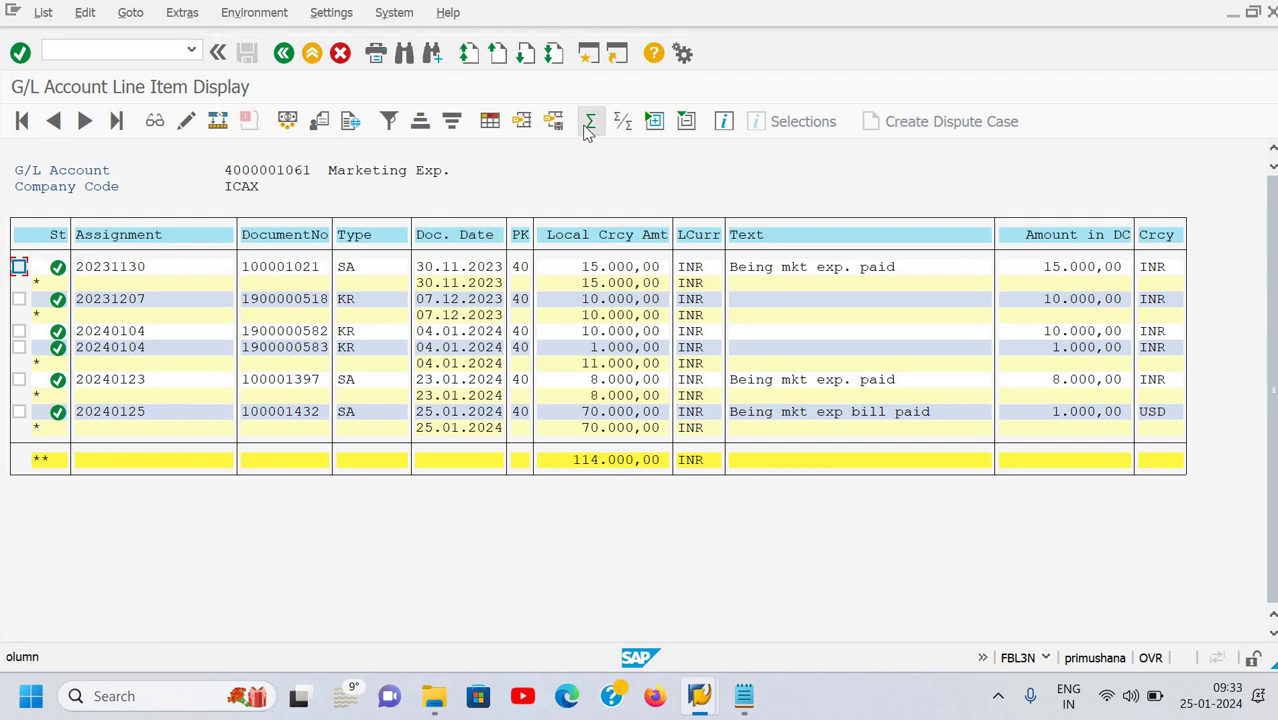
click(603, 240)
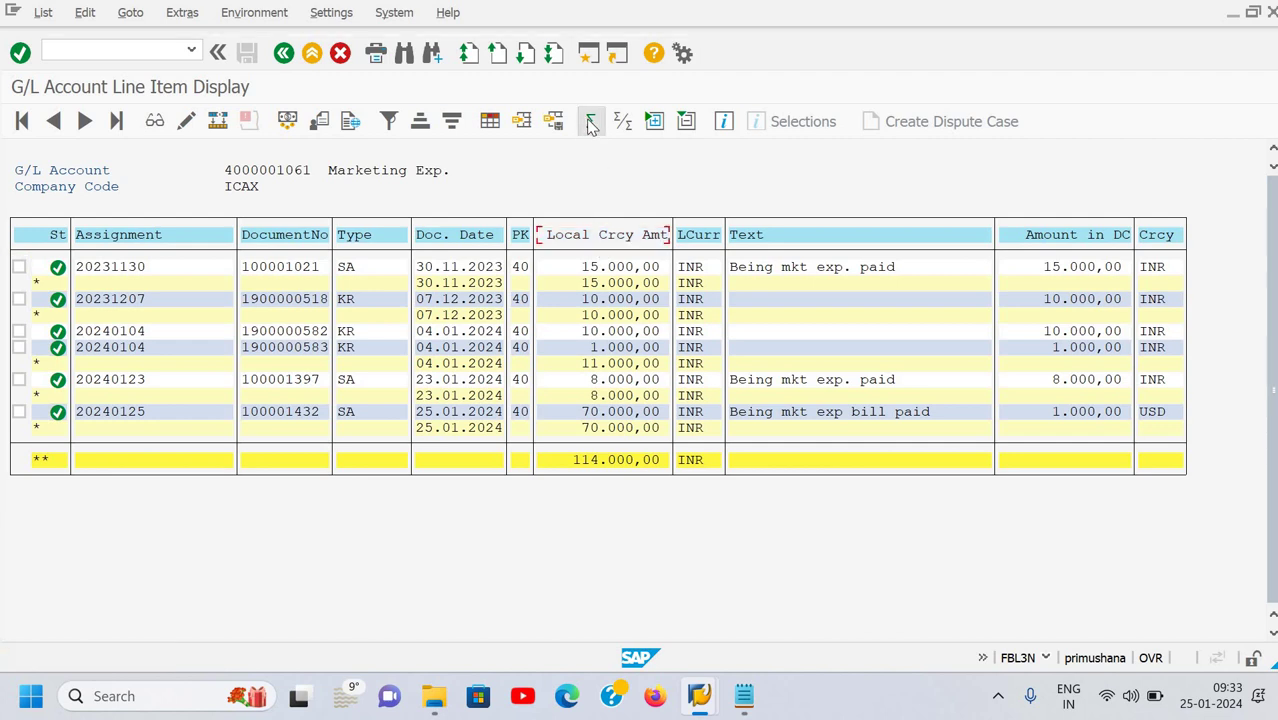
click(590, 121)
click(590, 121)
click(590, 123)
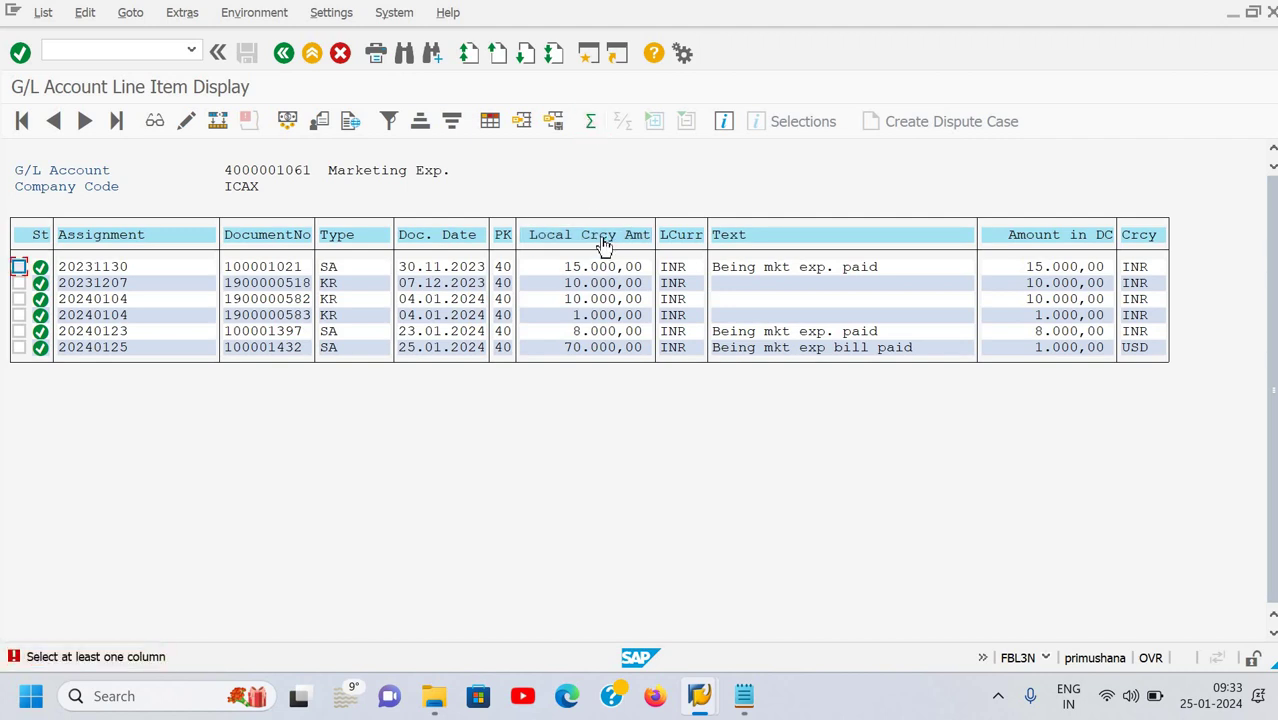
click(592, 239)
click(590, 121)
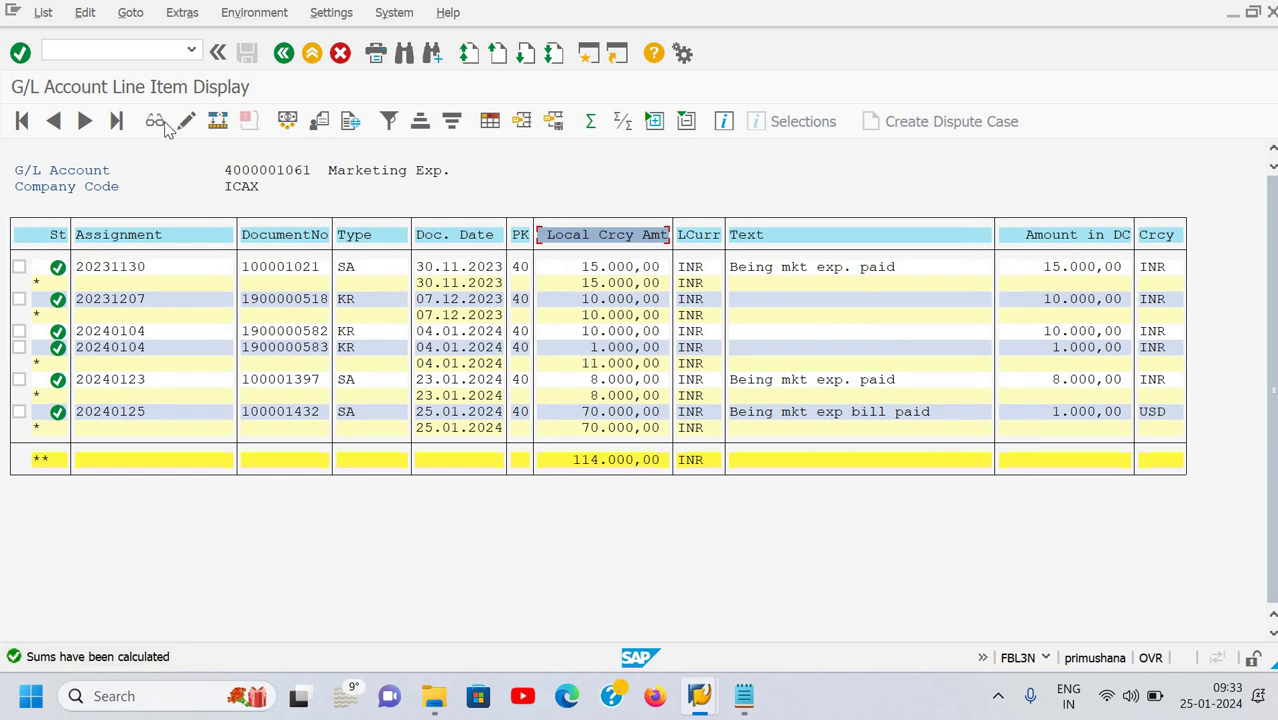
Go to transaction FB03 with /nfb03, clear the document number and open the Document List selection
click(114, 49)
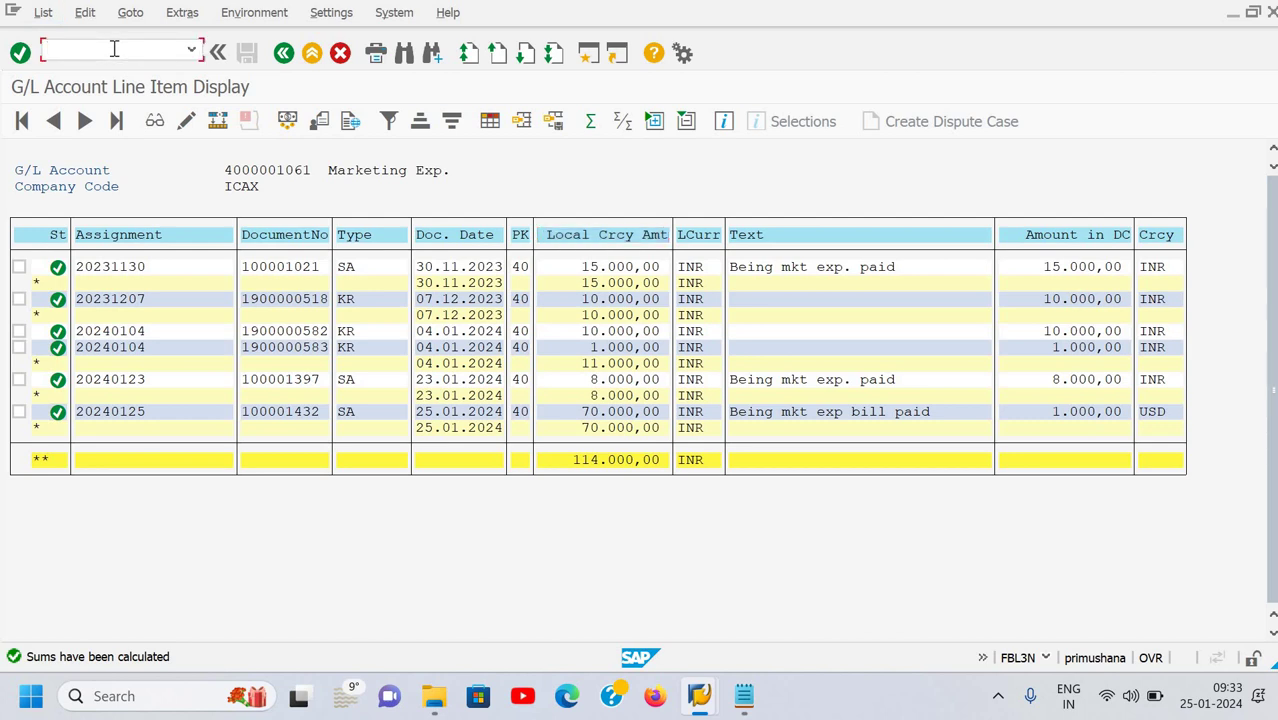
text(/nfb03)
key(Return)
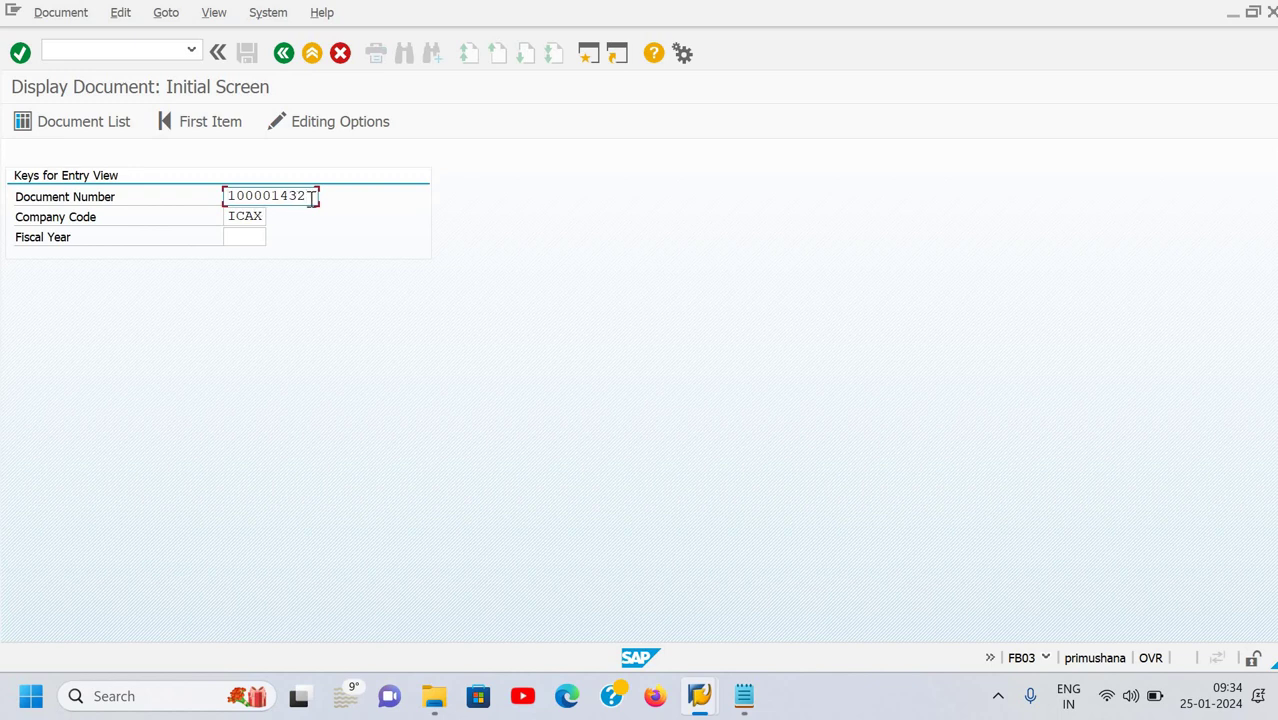
key(BackSpace)
click(94, 131)
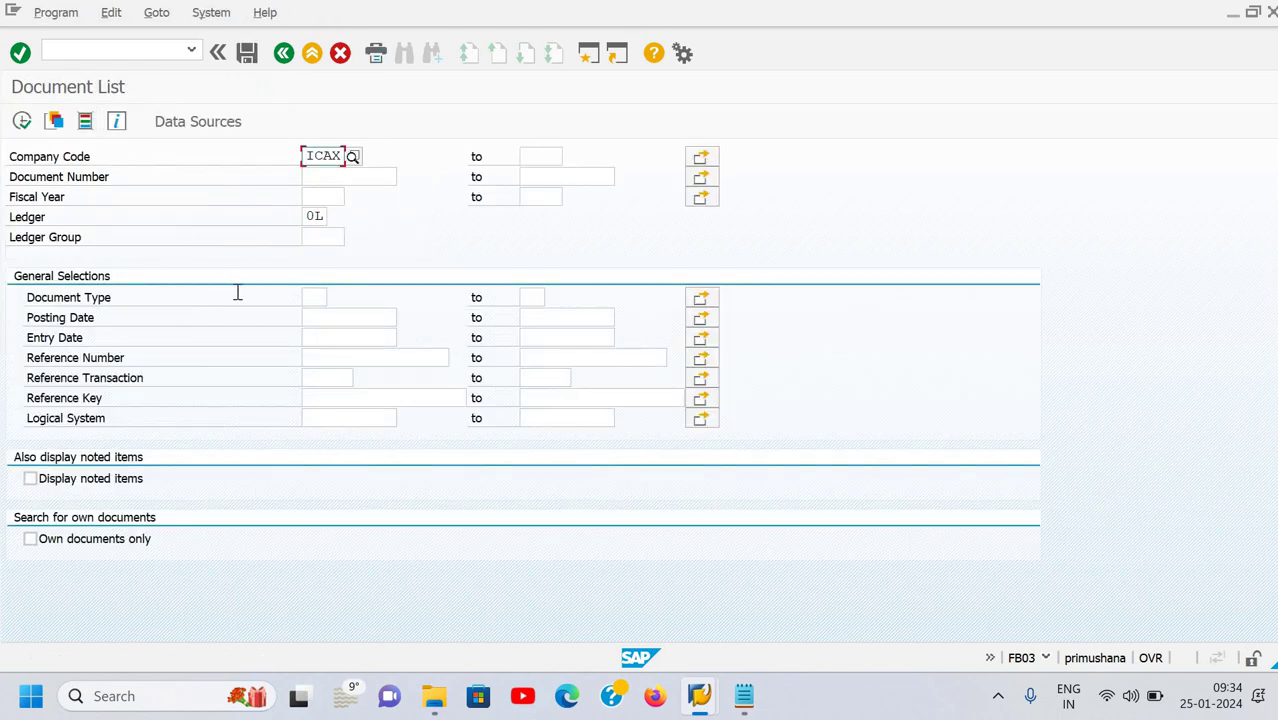
click(355, 159)
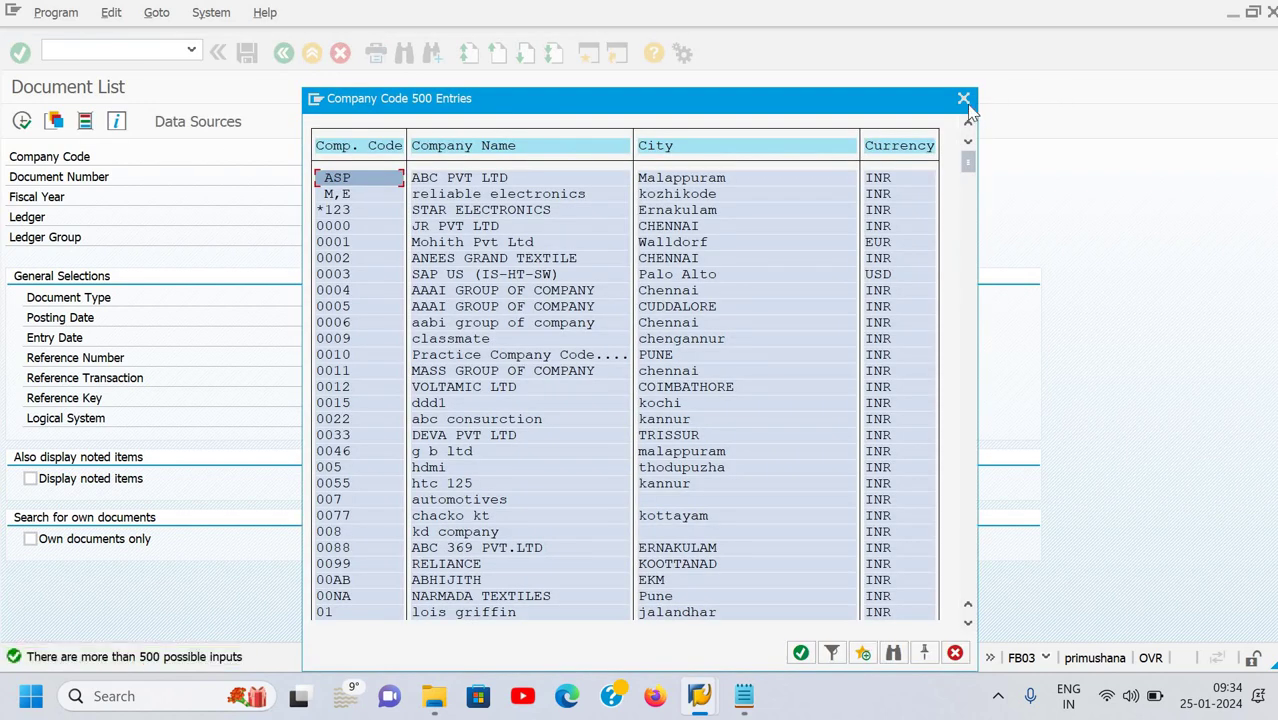
key(Escape)
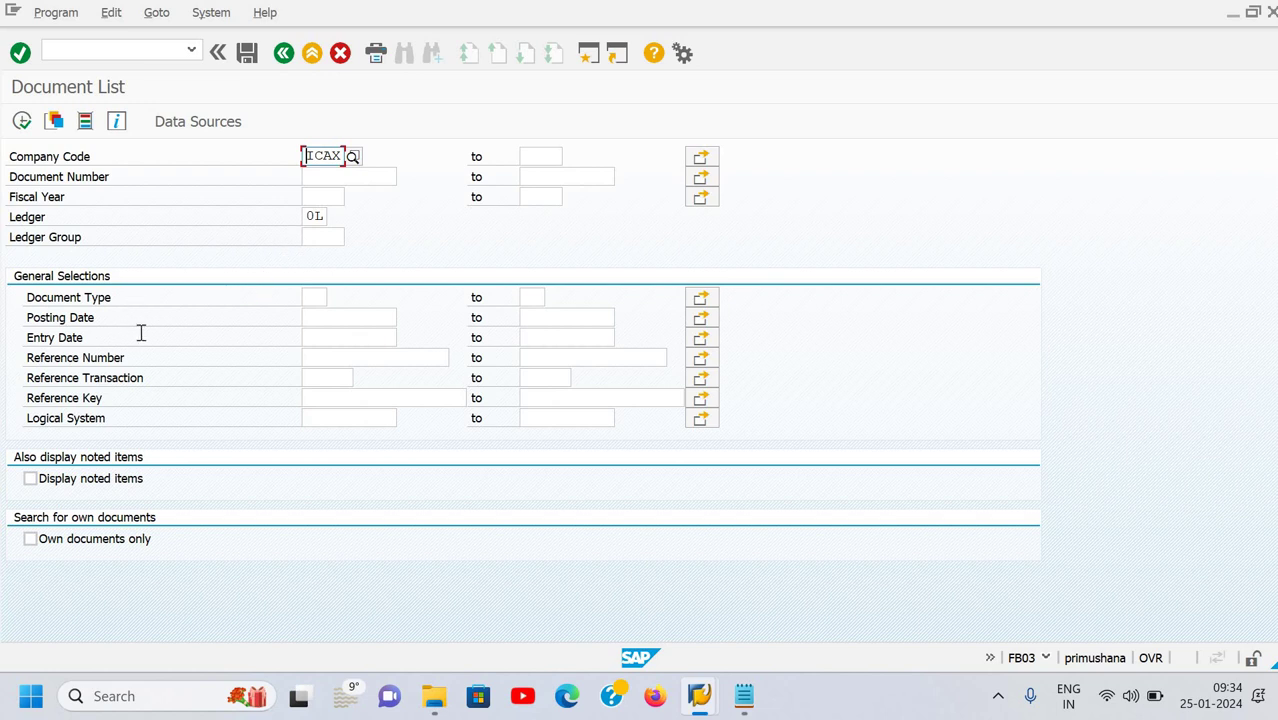
click(371, 318)
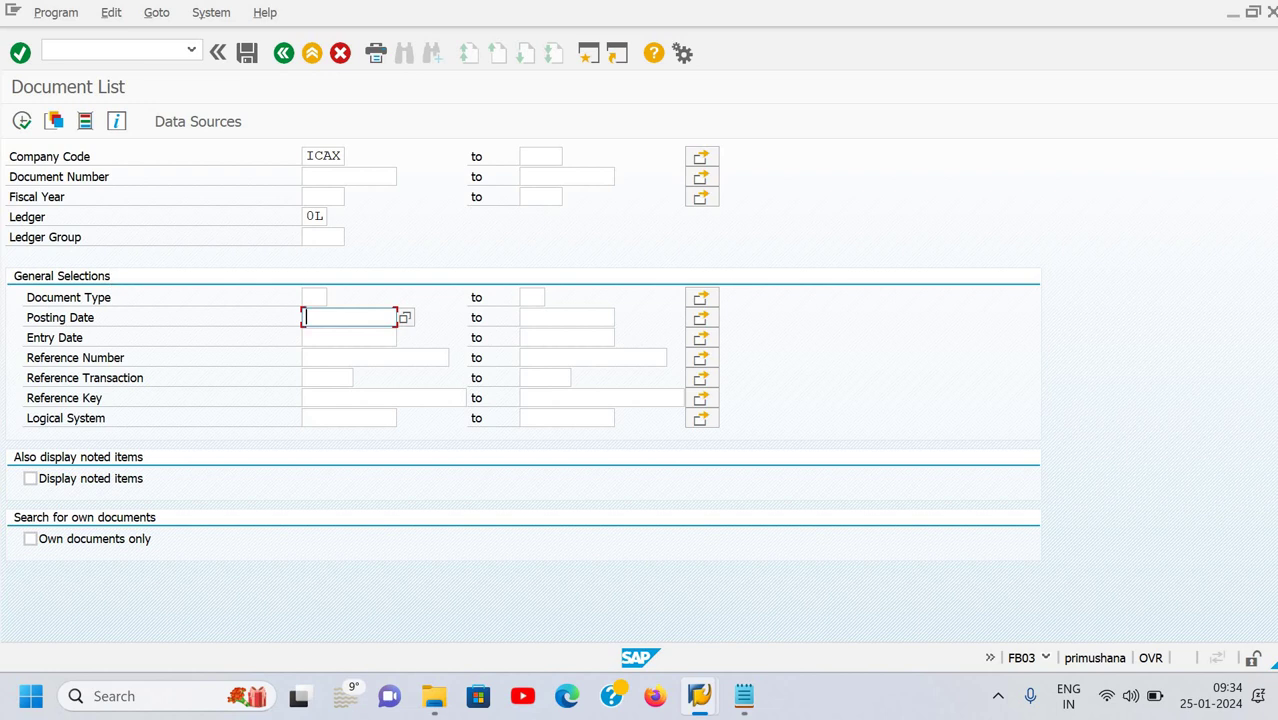
text(01)
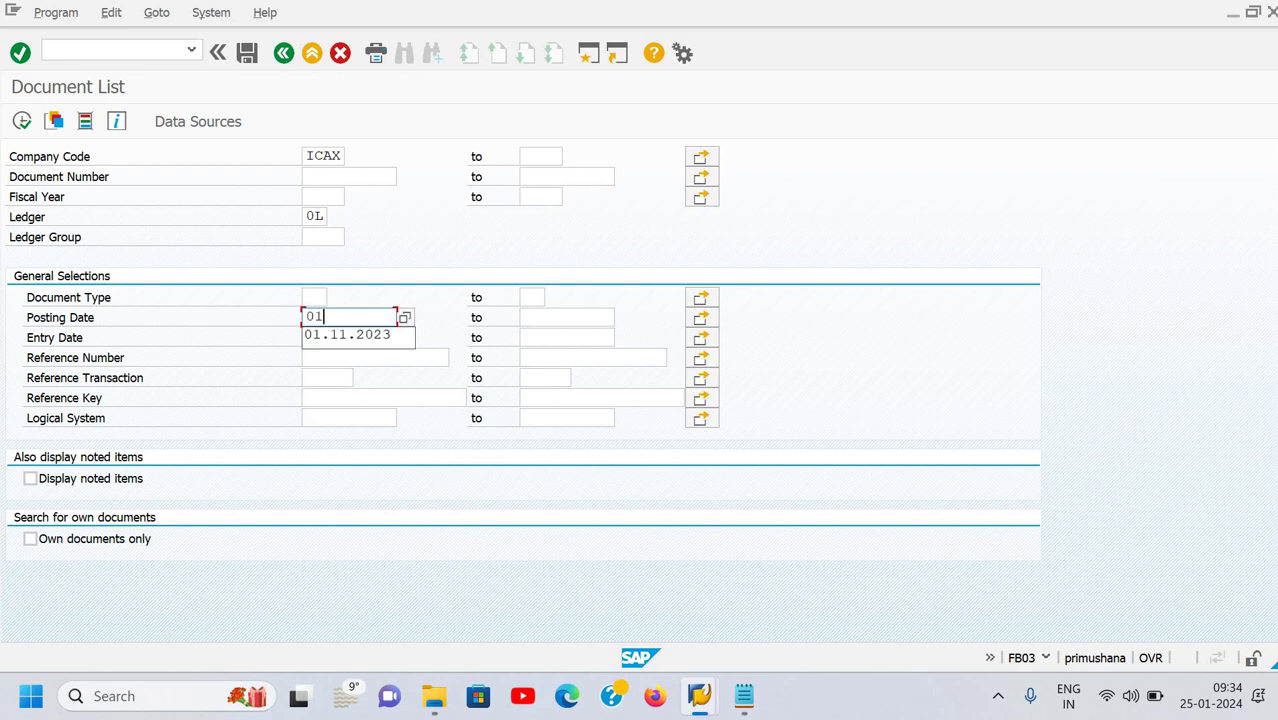
text(.01.2)
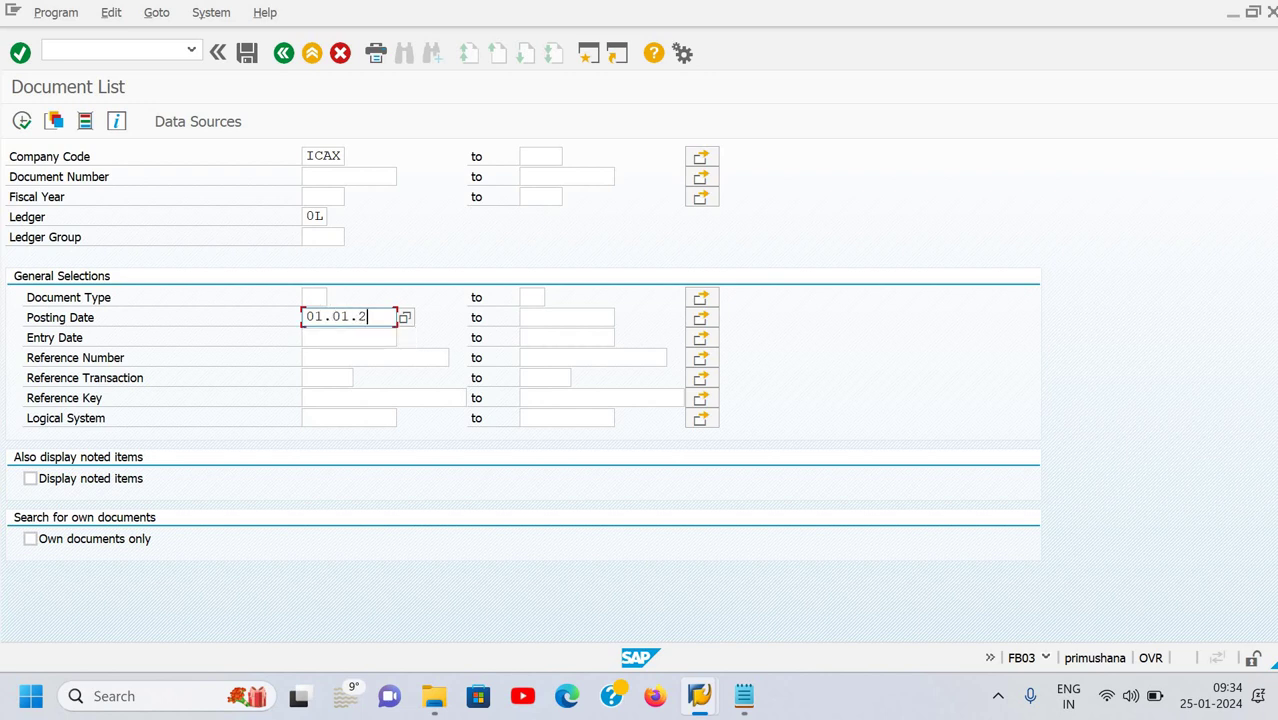
text(003)
key(BackSpace)
key(BackSpace)
key(BackSpace)
key(BackSpace)
key(BackSpace)
key(BackSpace)
key(BackSpace)
key(BackSpace)
key(BackSpace)
key(BackSpace)
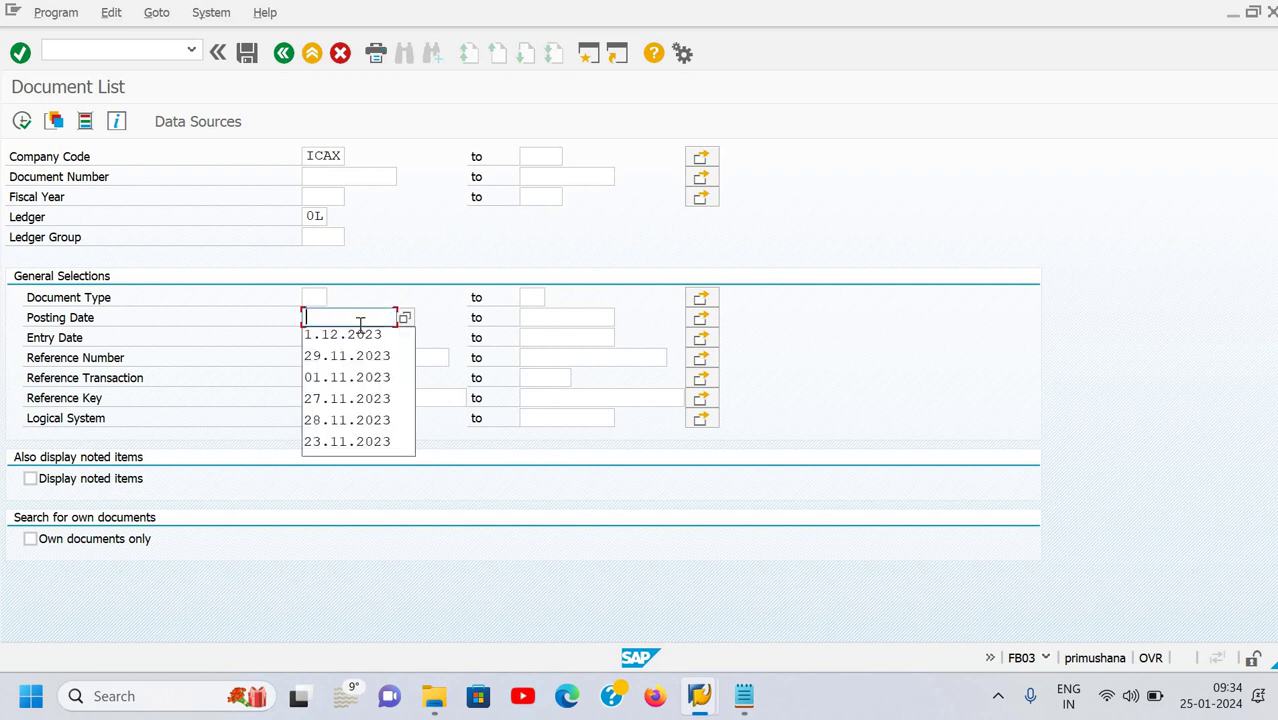
Set the posting date range from 01012024 to 25012024 and run the document list for company code ICAX
text(0101)
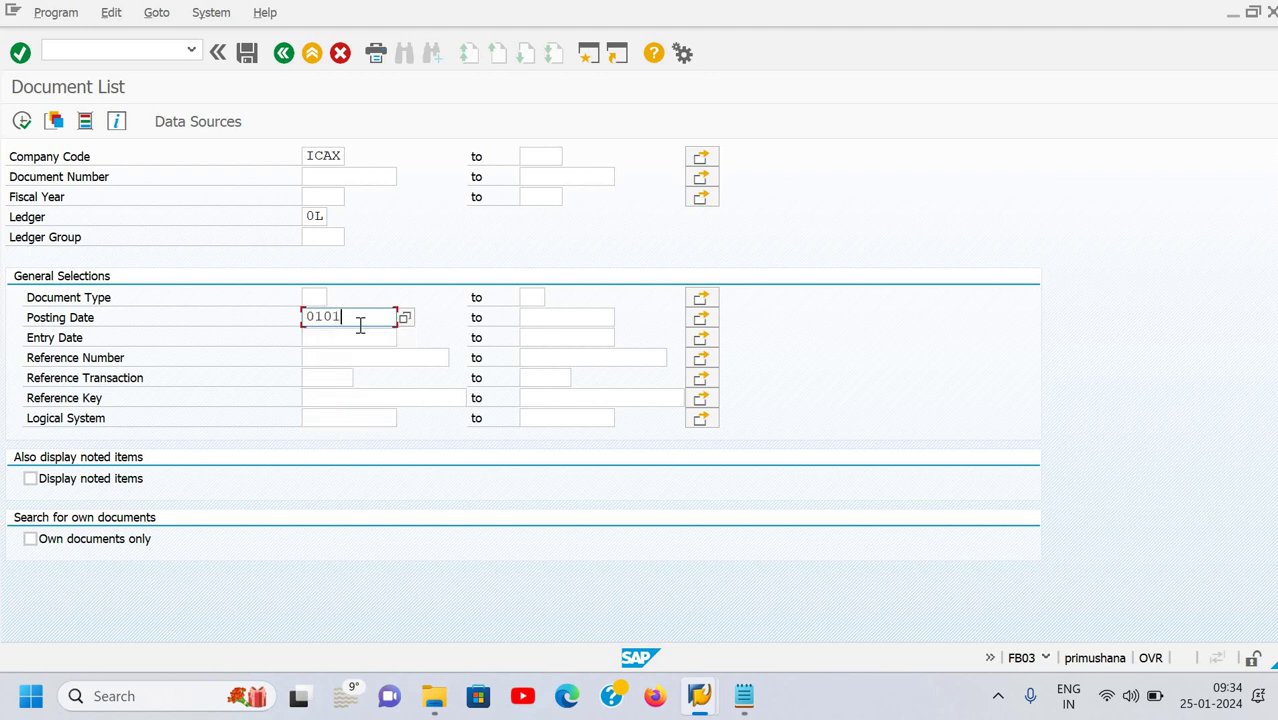
text(2024)
key(Tab)
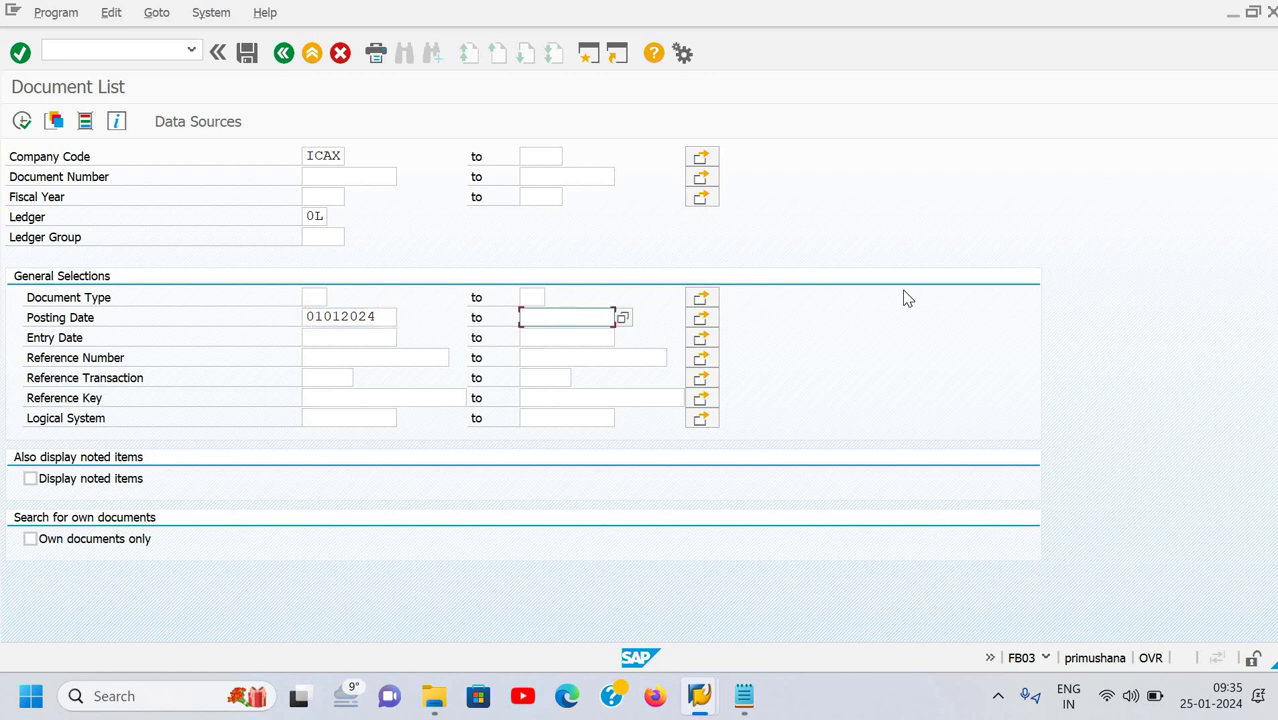
text(25012024)
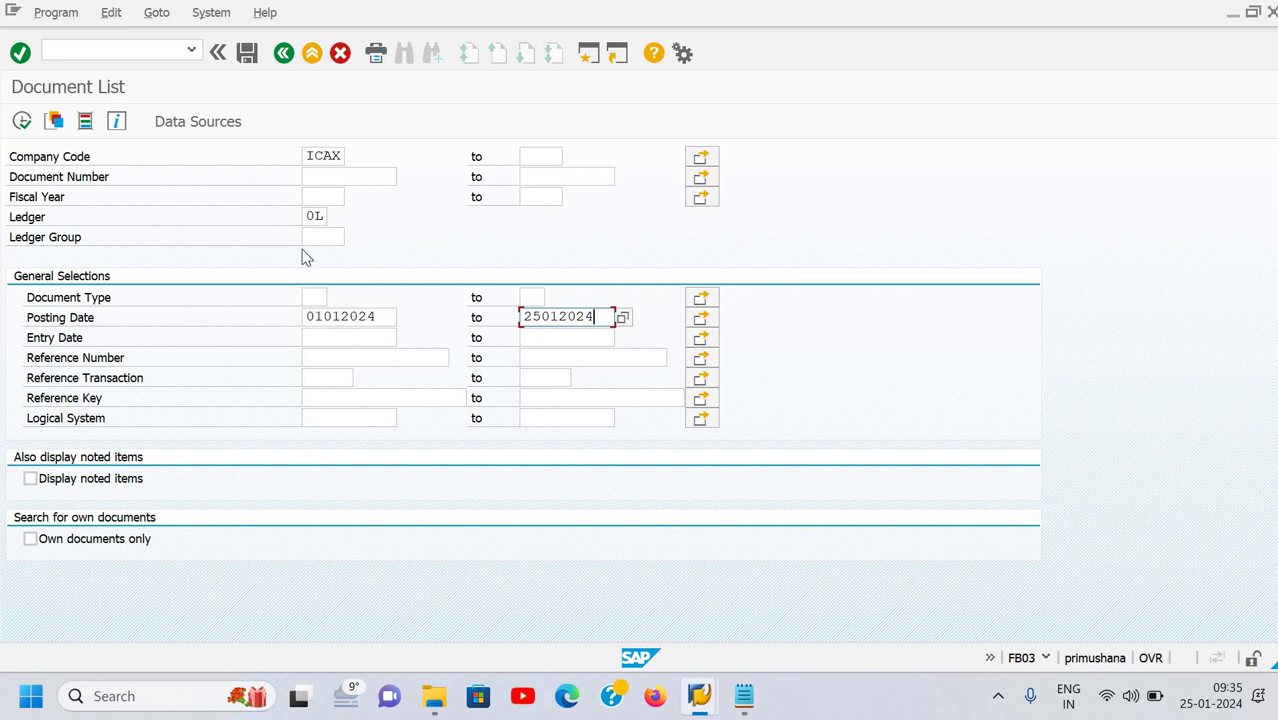
click(28, 126)
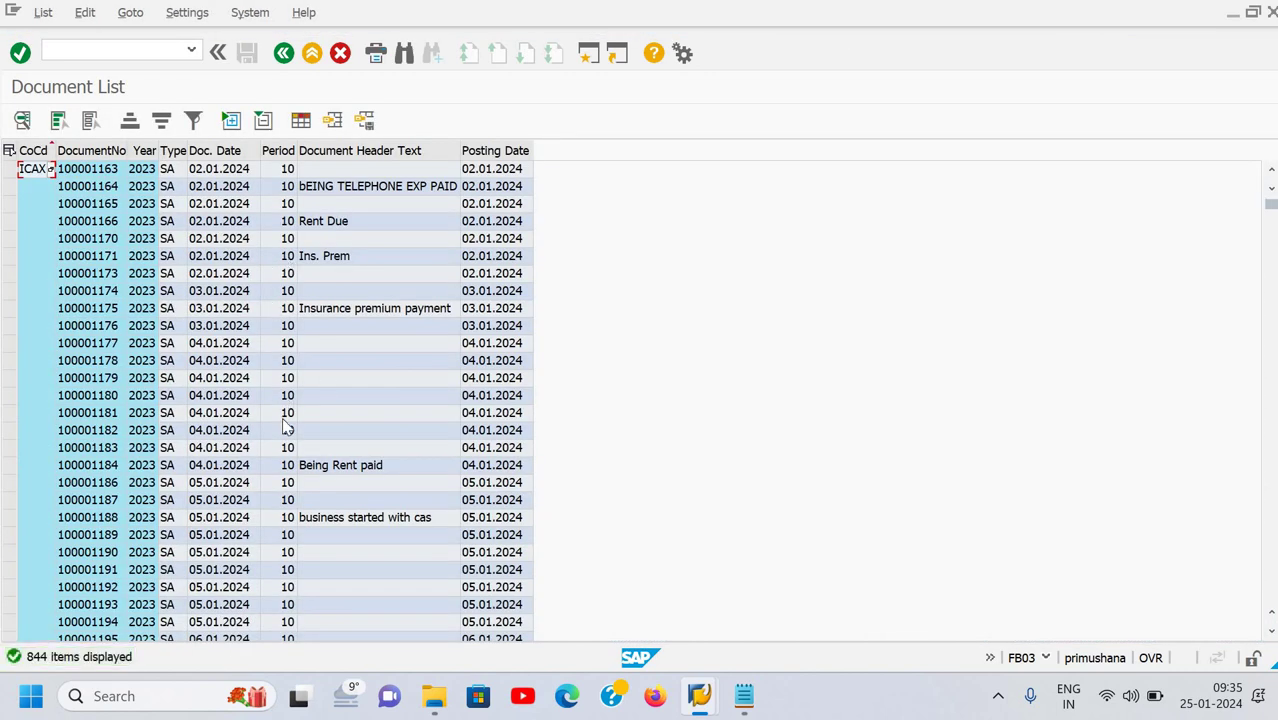
Look through the document list, examining the document numbers, types, header texts and posting dates
scroll(287, 428, down, 20)
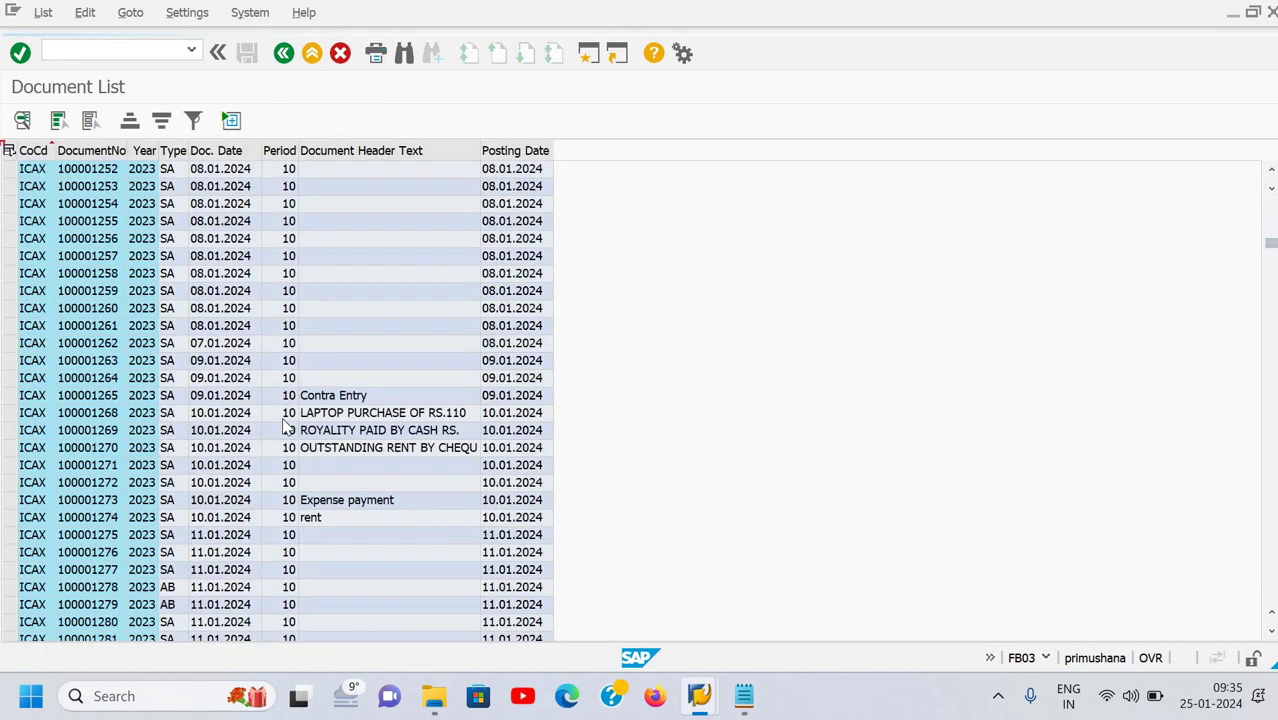
scroll(287, 428, down, 20)
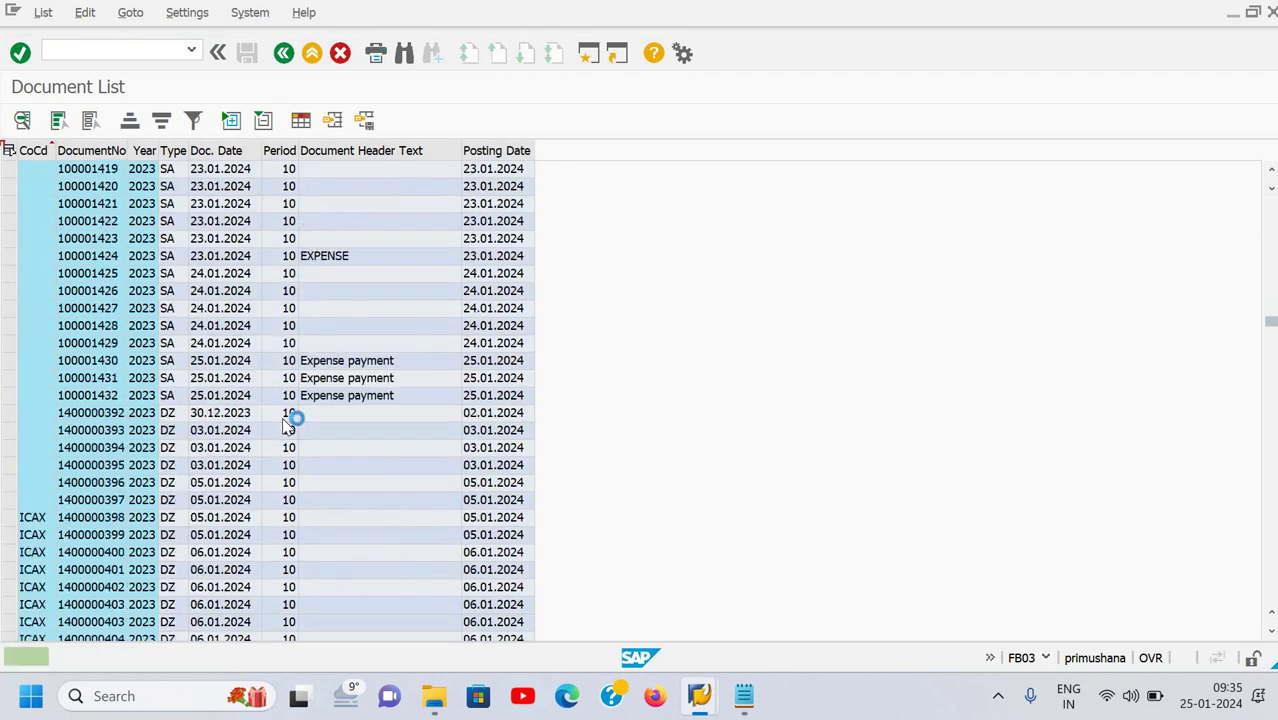
scroll(287, 428, down, 20)
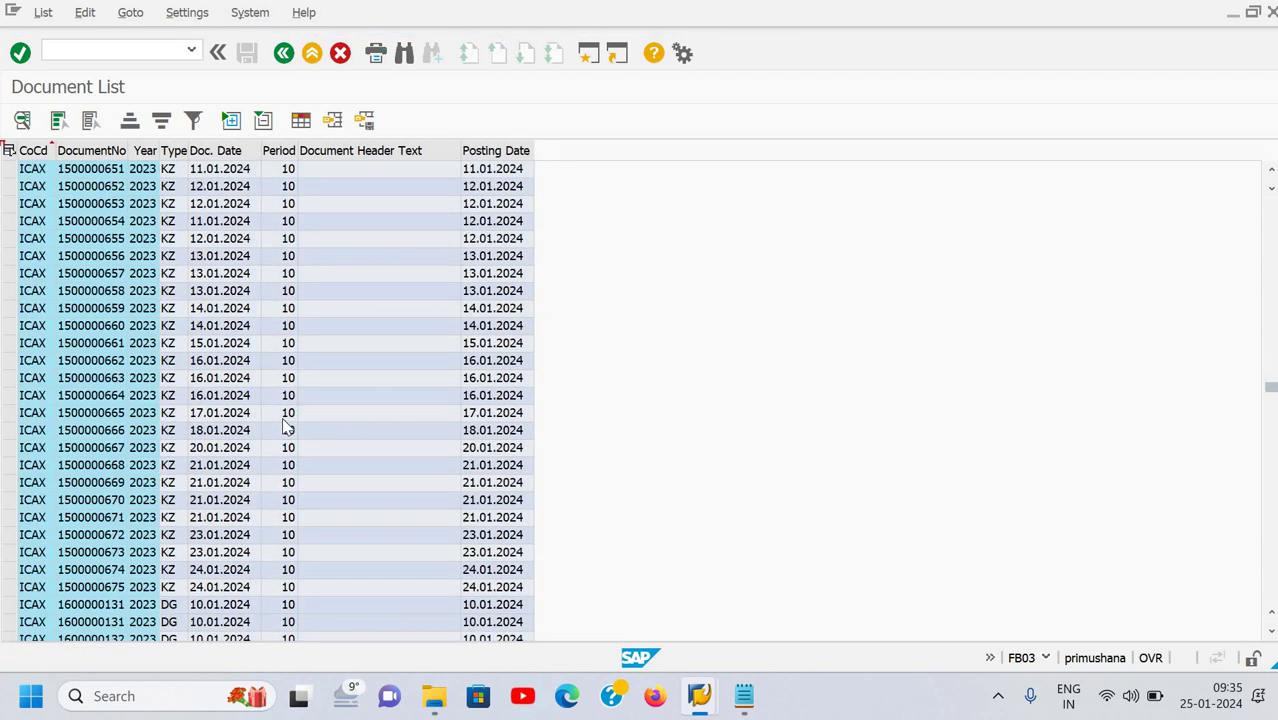
scroll(287, 428, down, 20)
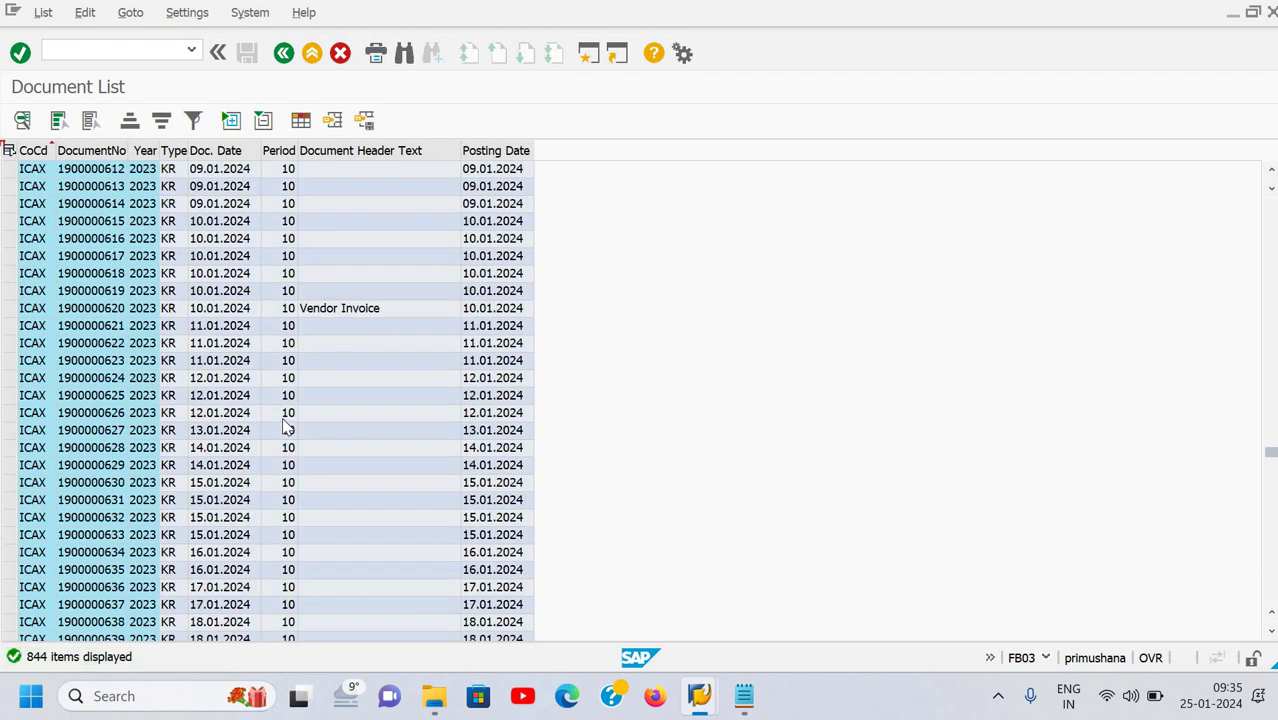
scroll(287, 428, down, 20)
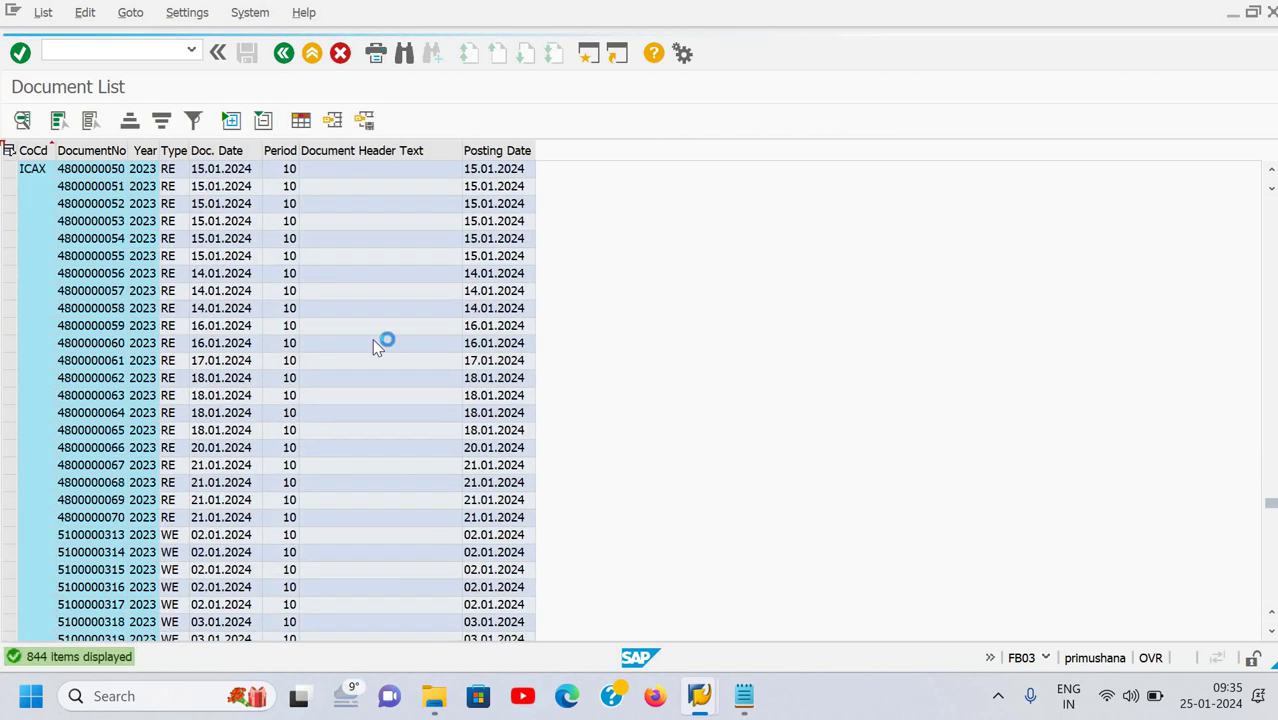
scroll(463, 291, up, 20)
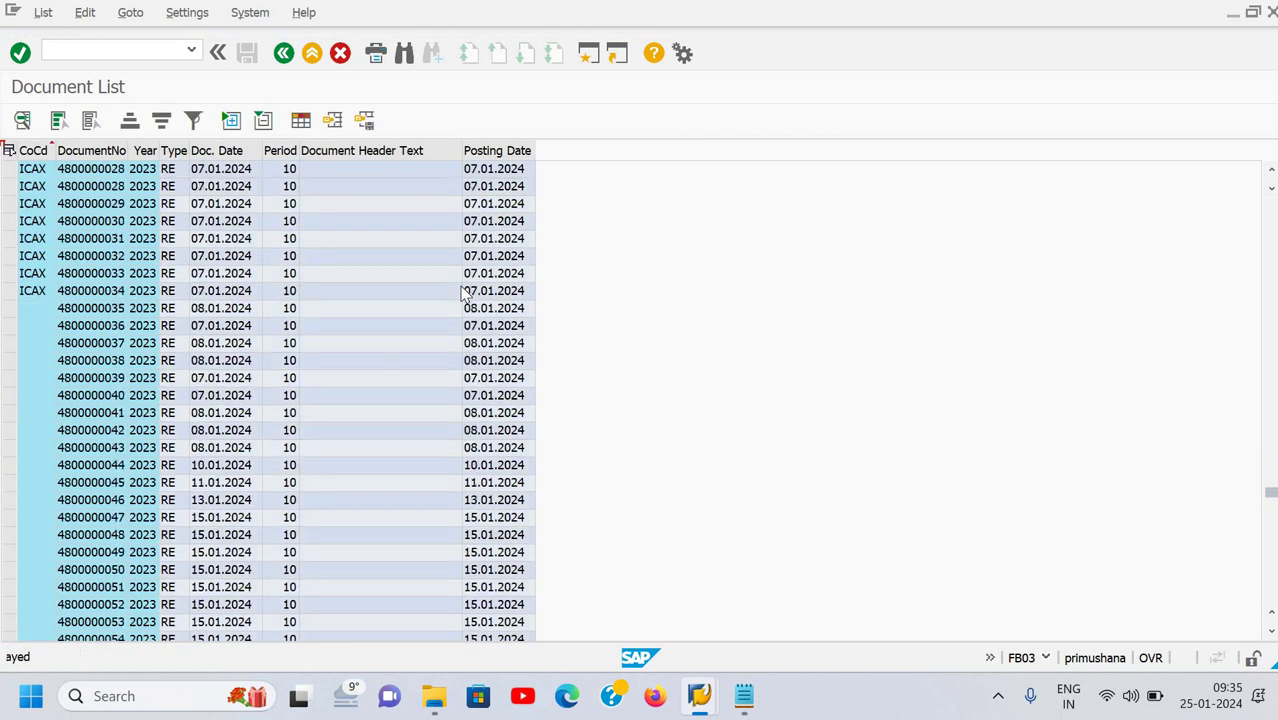
scroll(463, 291, up, 8)
scroll(463, 293, up, 20)
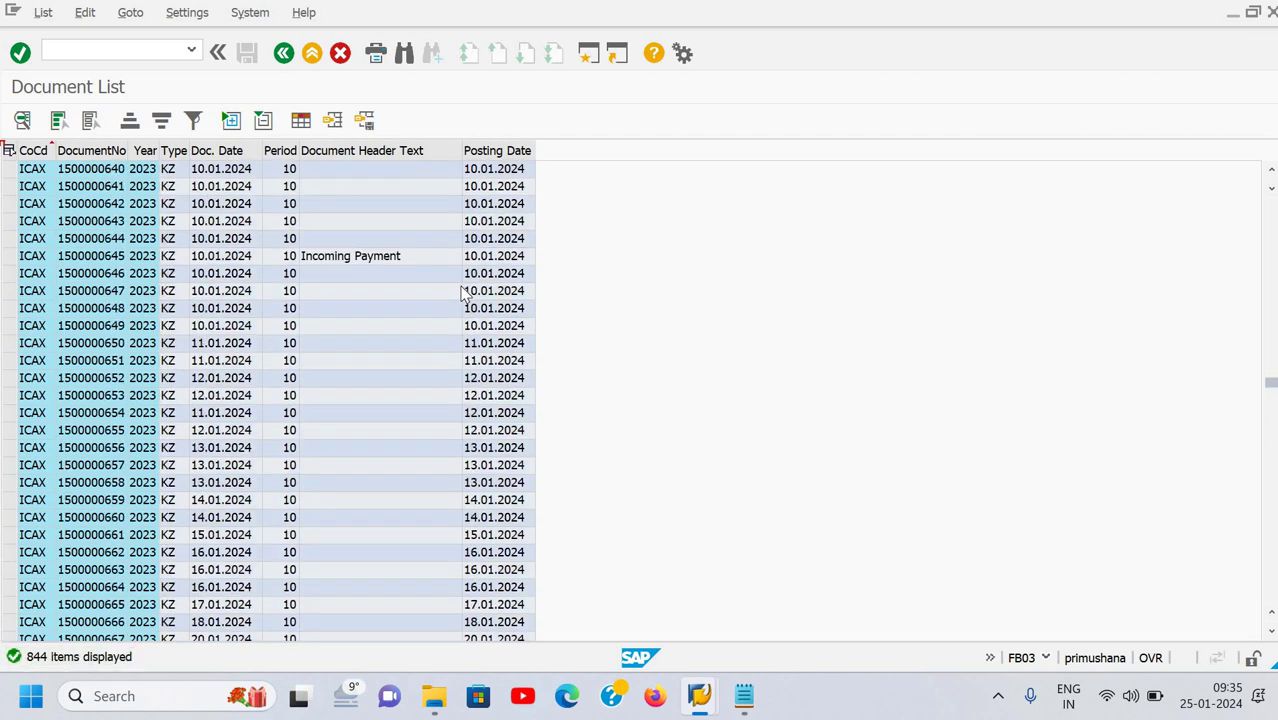
scroll(463, 293, up, 20)
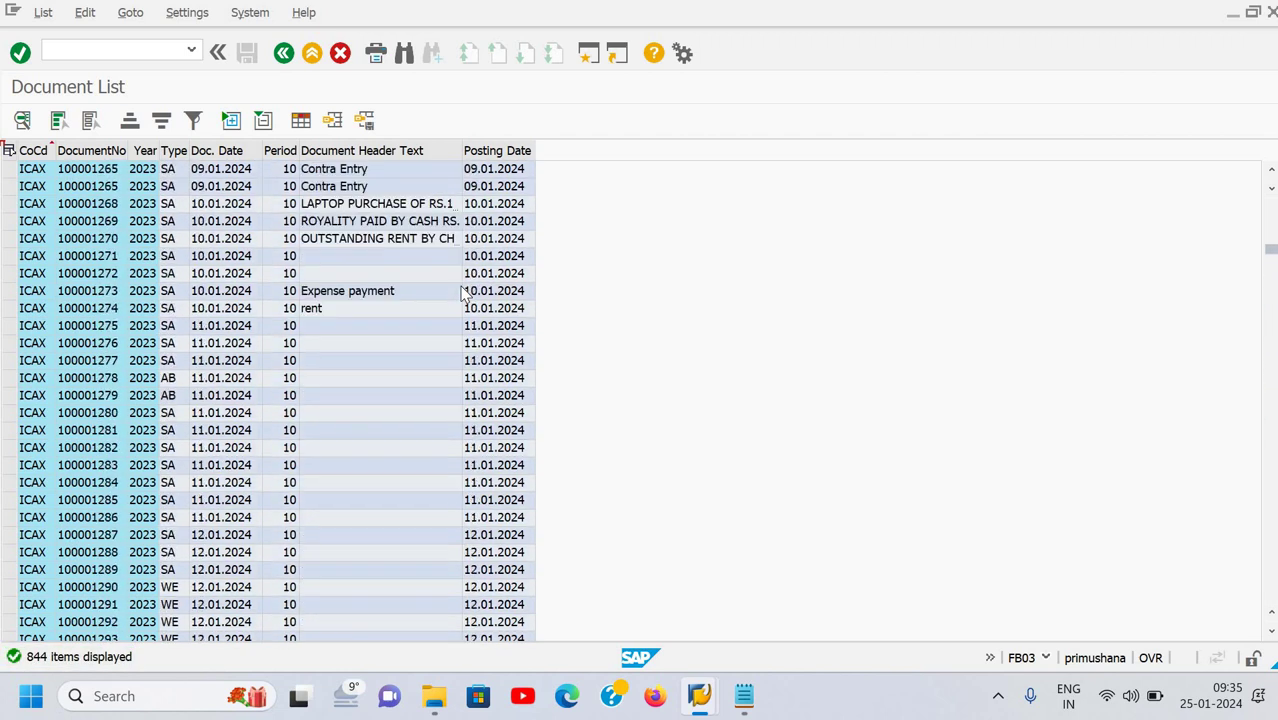
Filter the document list by document type SA
click(176, 150)
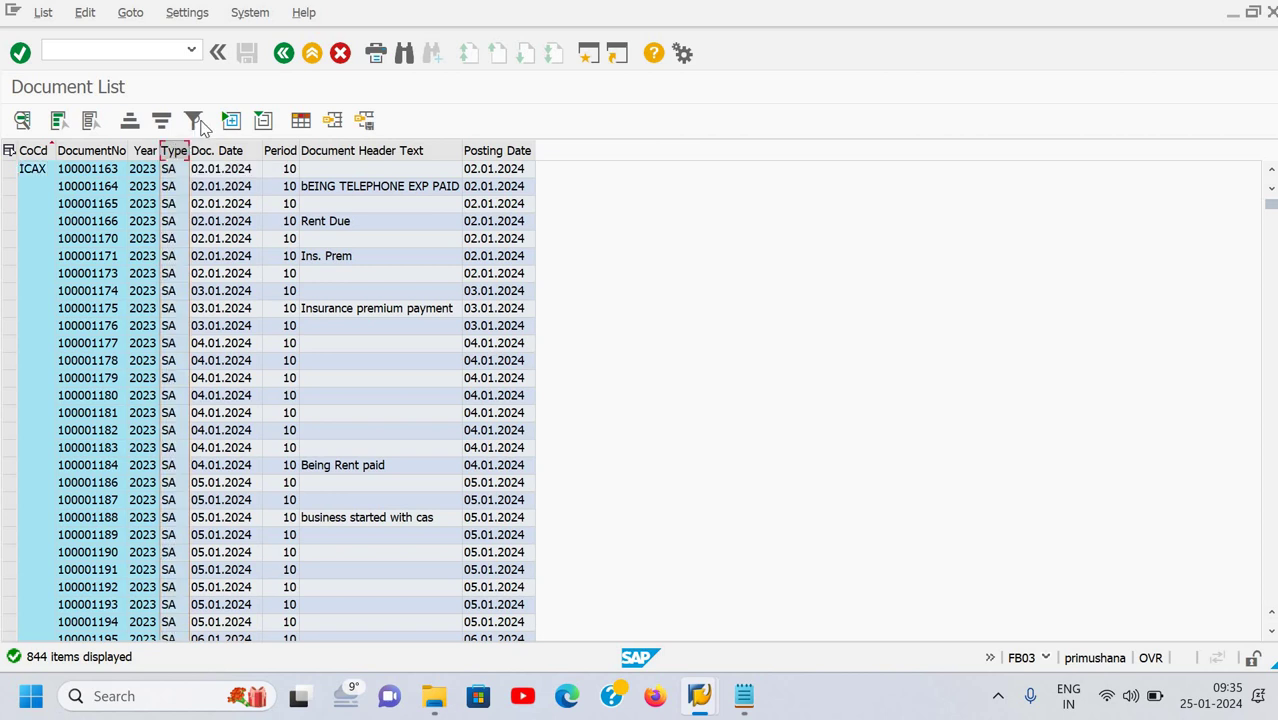
click(197, 121)
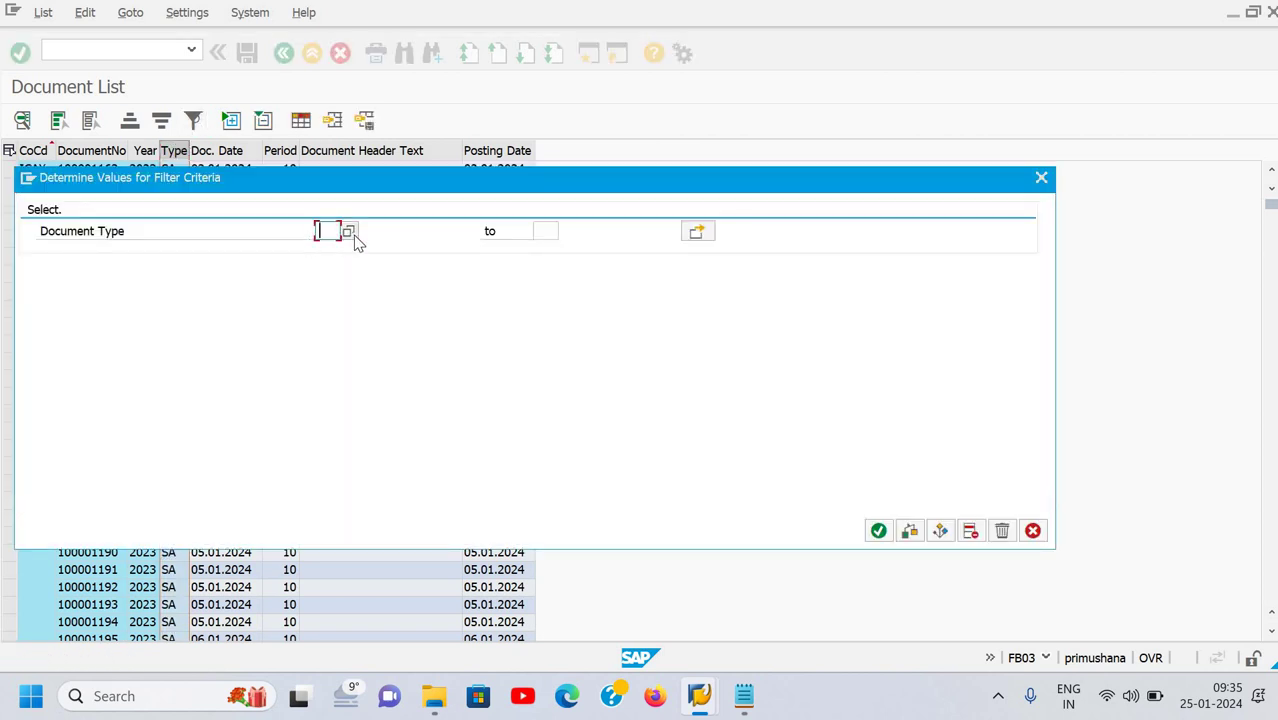
click(349, 232)
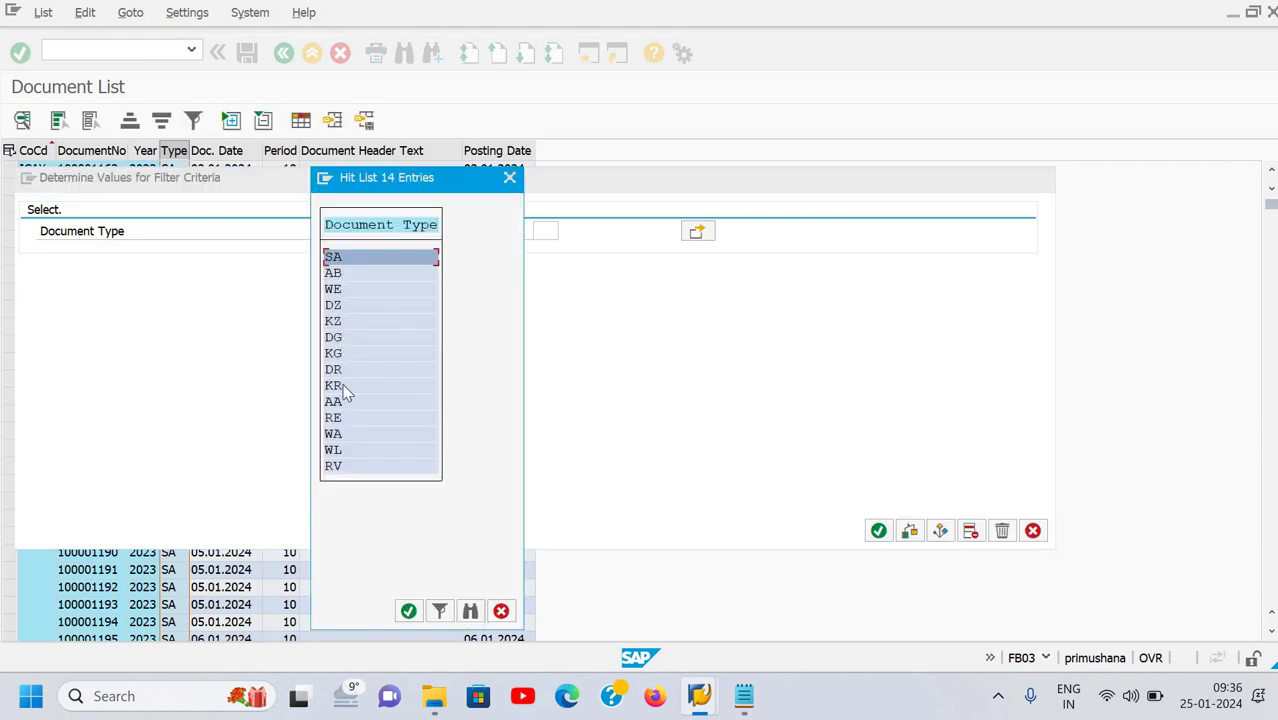
double_click(331, 257)
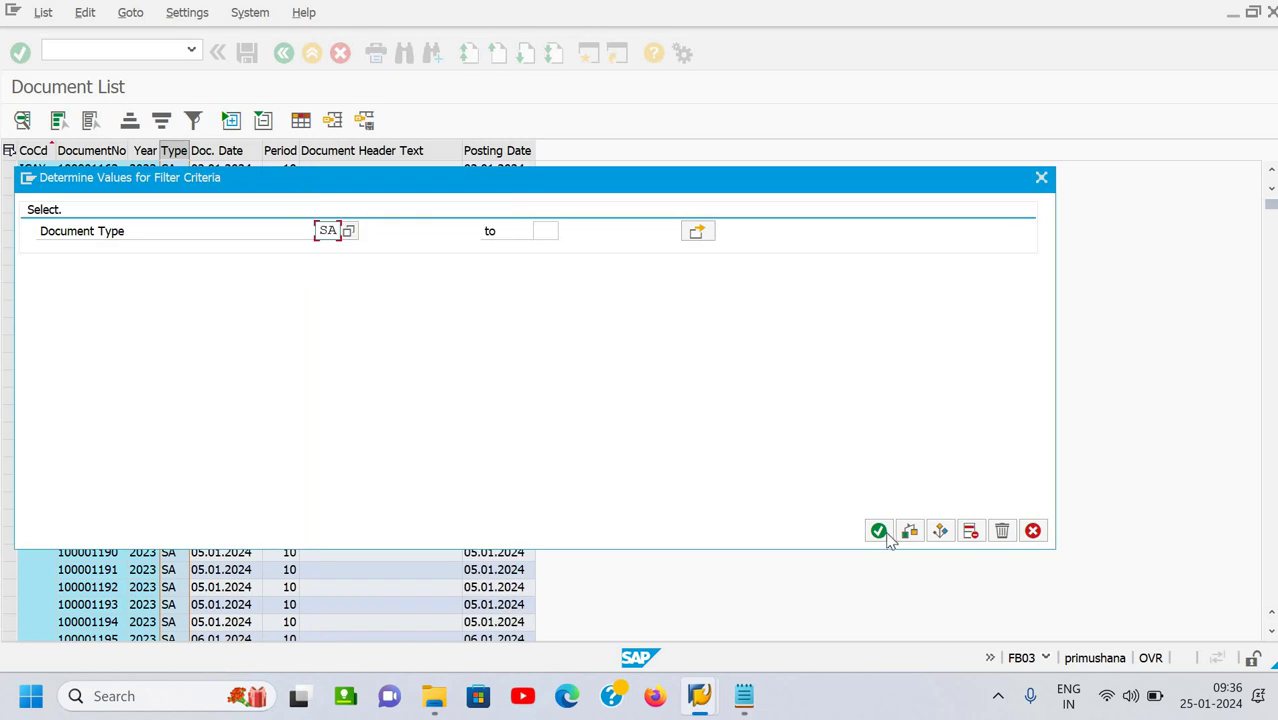
click(879, 531)
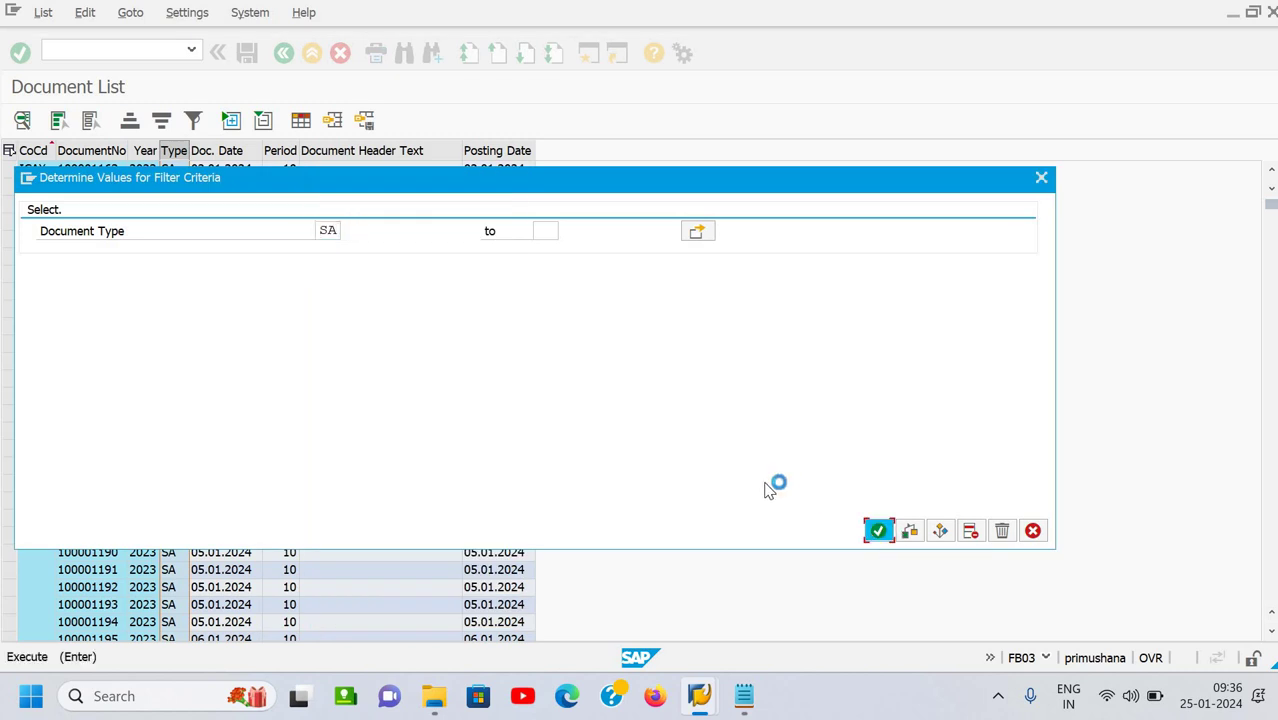
Look through the filtered SA documents, examining their header texts and posting dates
scroll(767, 490, down, 20)
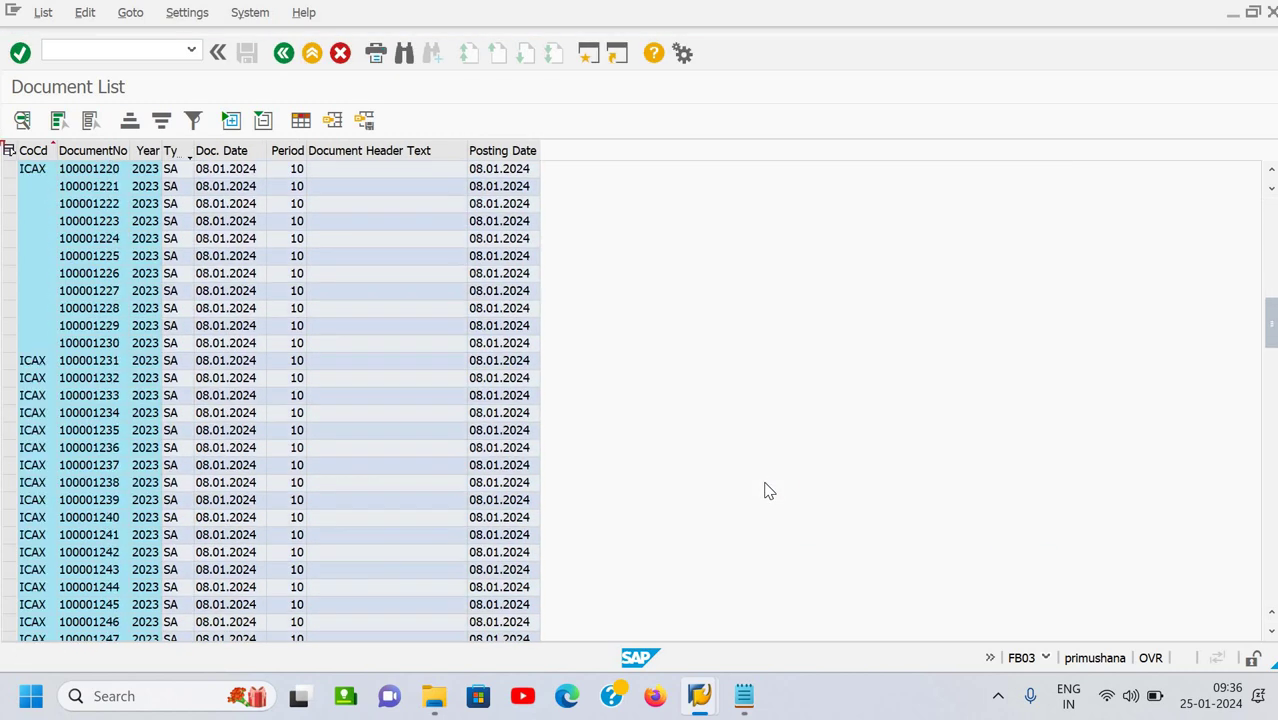
scroll(767, 490, down, 20)
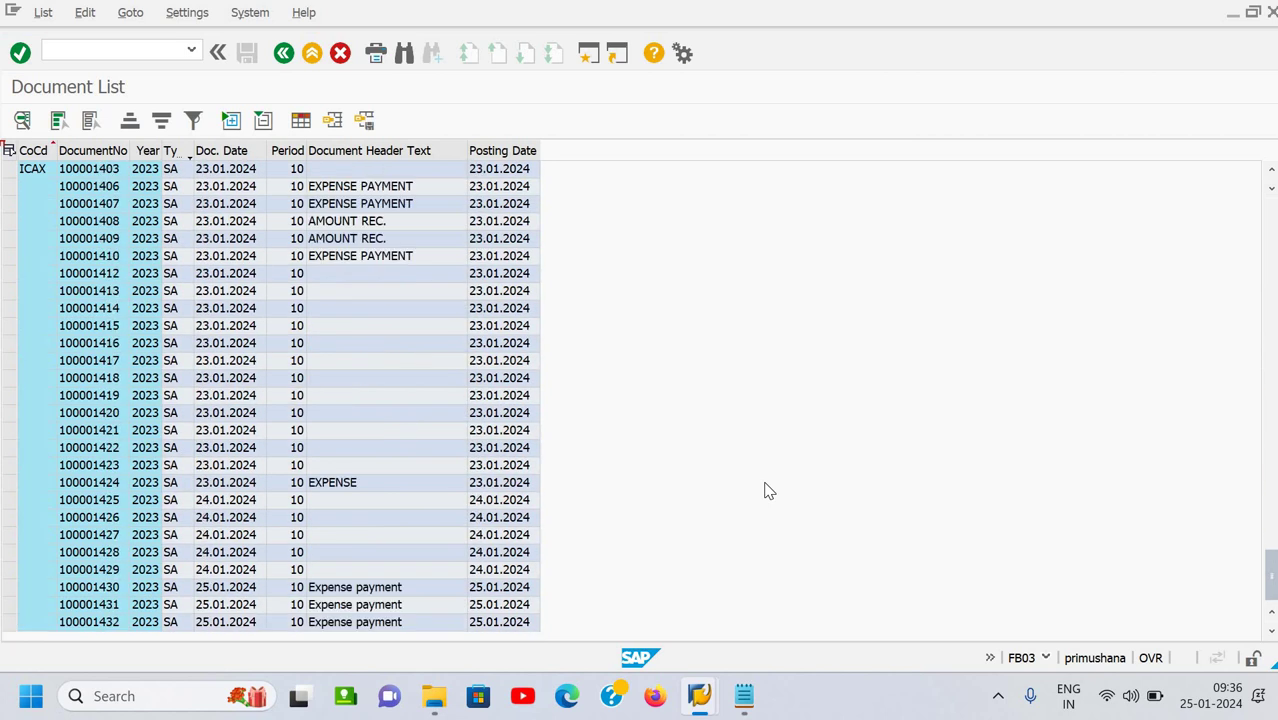
scroll(767, 490, up, 20)
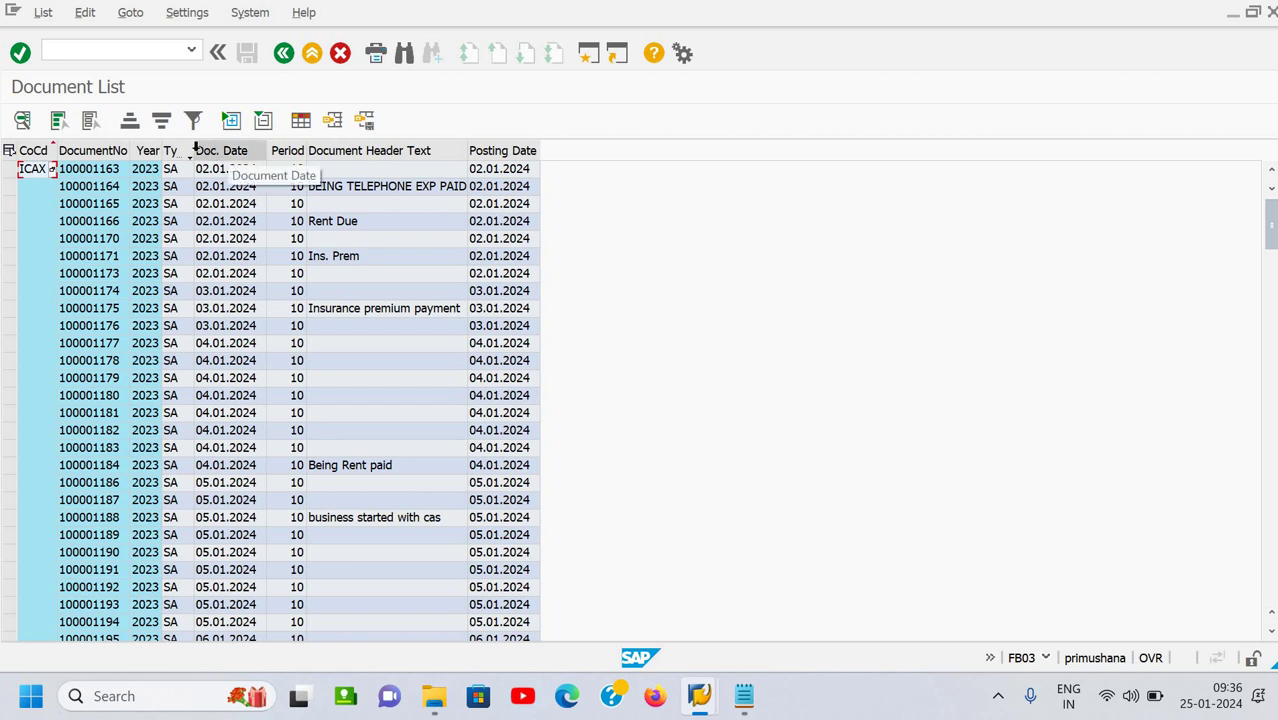
Find User Name in the layout's column set, add it to the displayed columns and apply the layout
click(301, 120)
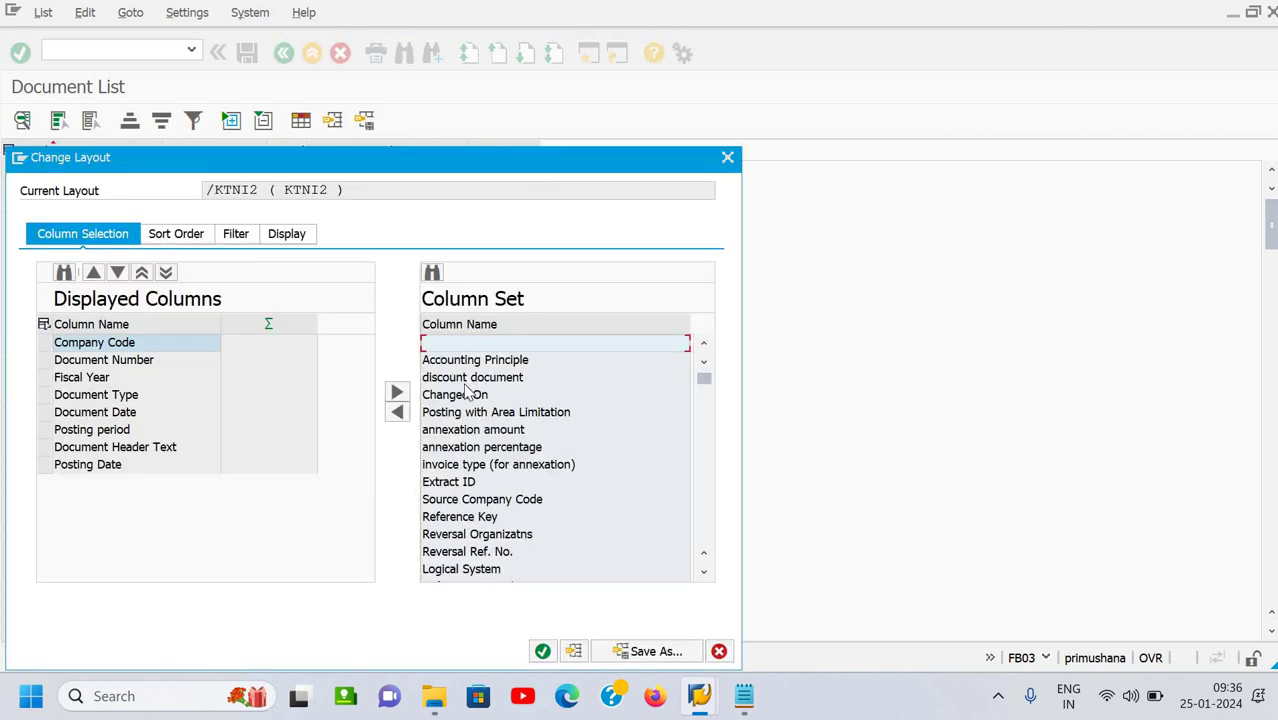
key(Down)
key(Down)
key(Down)
key(Down)
key(Down)
key(Down)
key(Down)
key(Down)
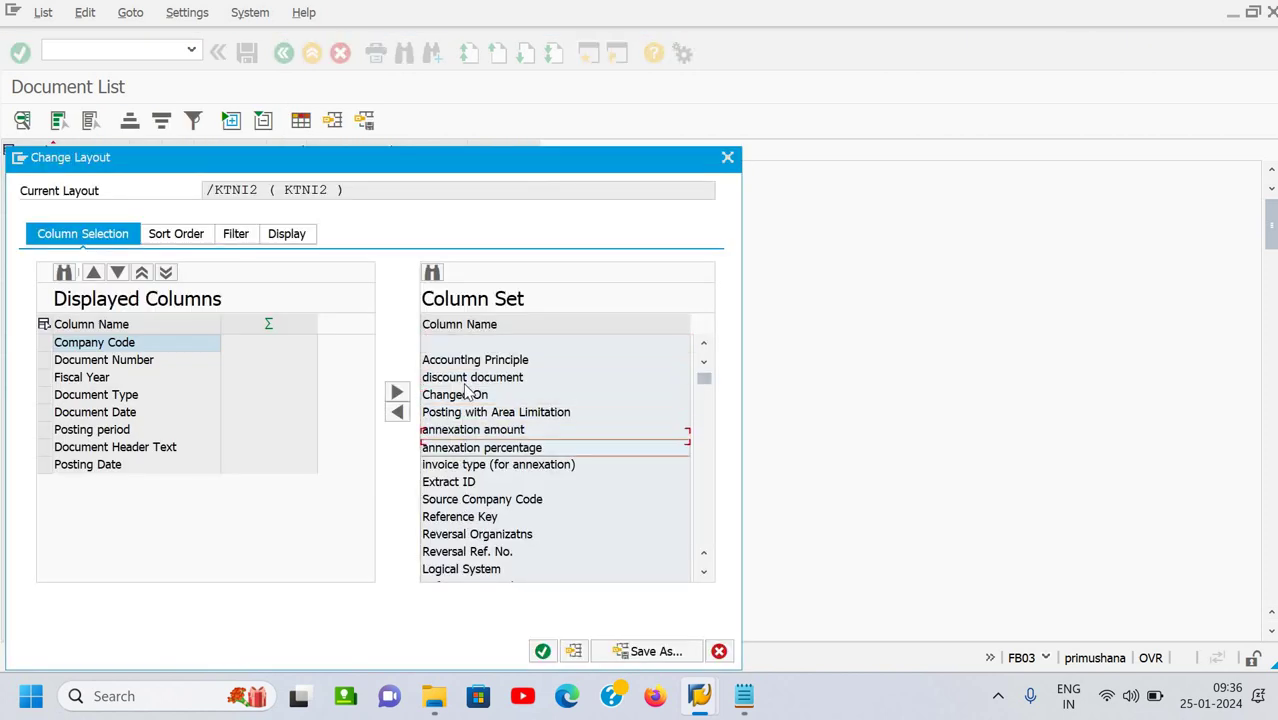
key(Down)
key(Down)
key(Down)
key(Down)
key(Down)
key(Down)
key(Down)
key(Down)
key(Down)
key(Down)
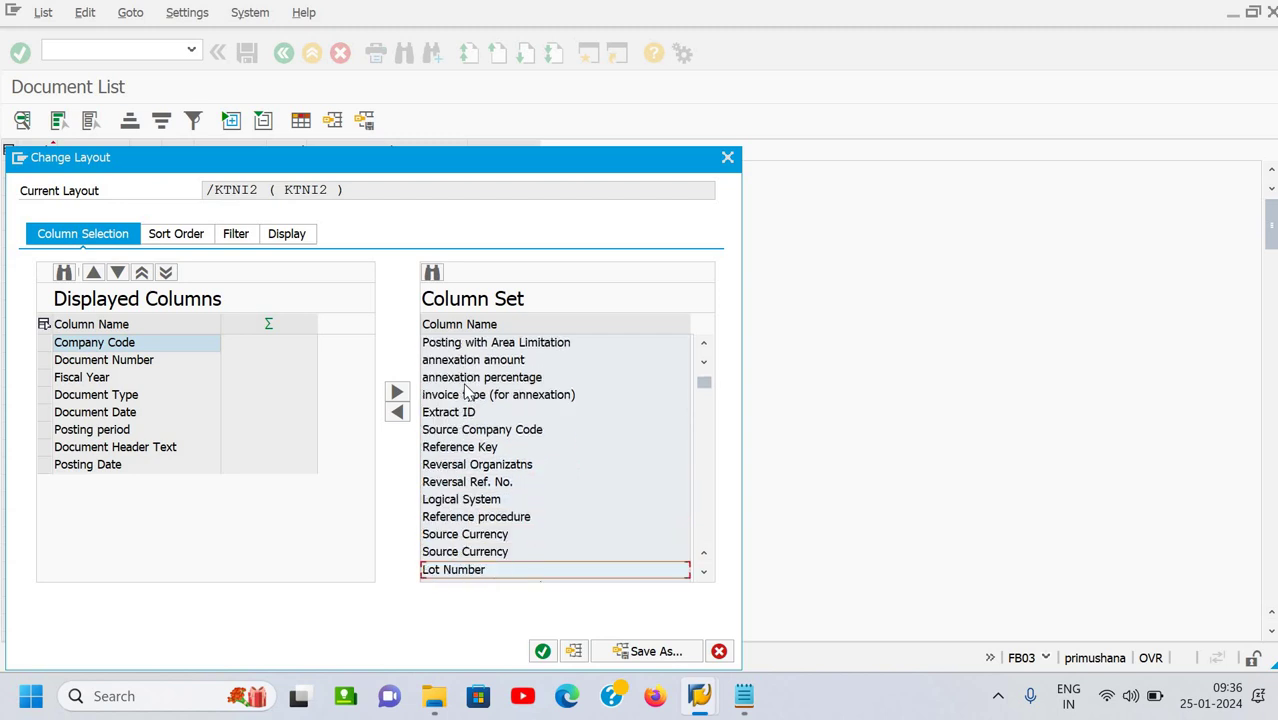
key(Down)
key(Down)
key(Down)
key(Down)
key(Down)
key(Down)
key(Down)
key(Down)
key(Down)
key(Down)
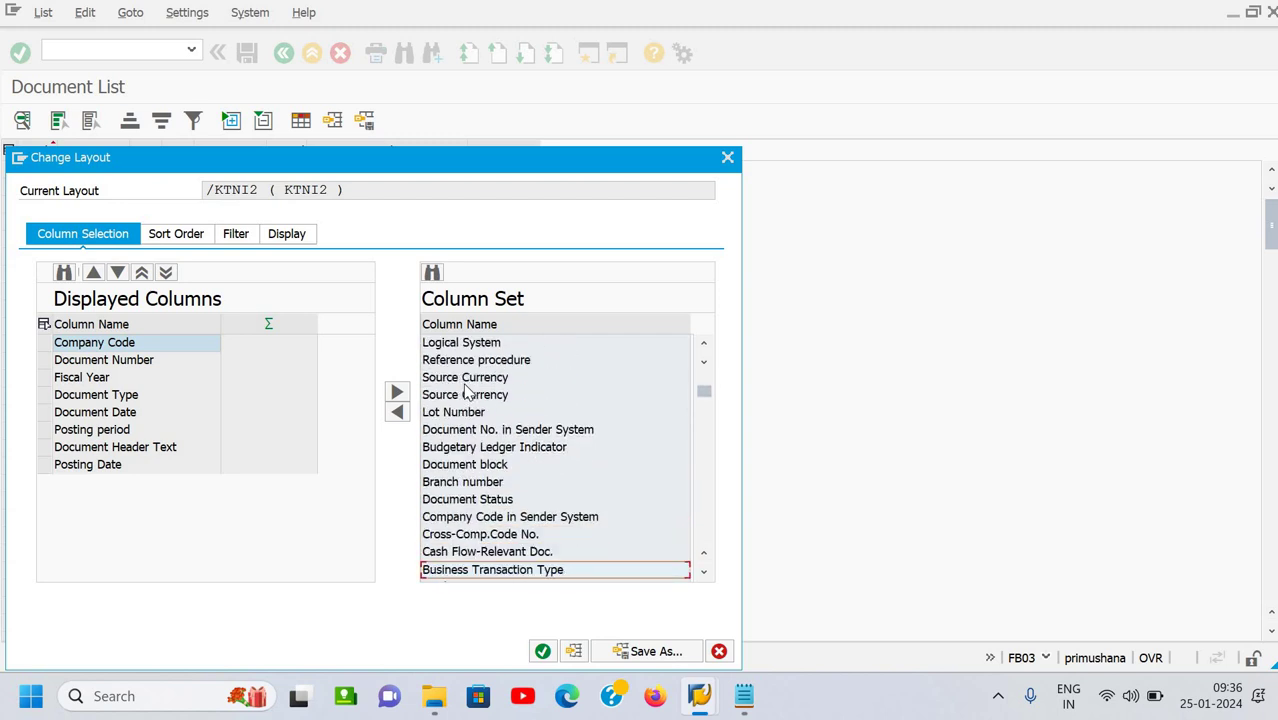
key(Down)
key(Down)
key(Down)
key(Down)
key(Down)
key(Down)
key(Down)
key(Down)
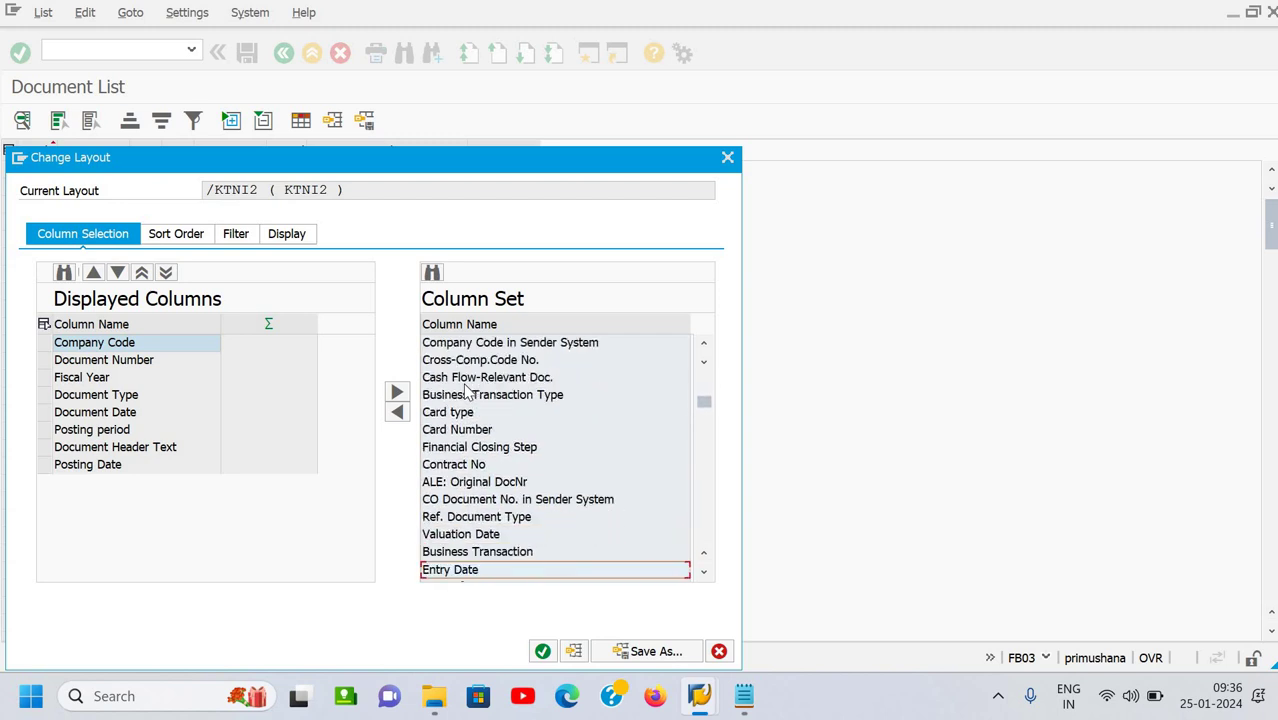
key(Up)
key(Up)
key(Up)
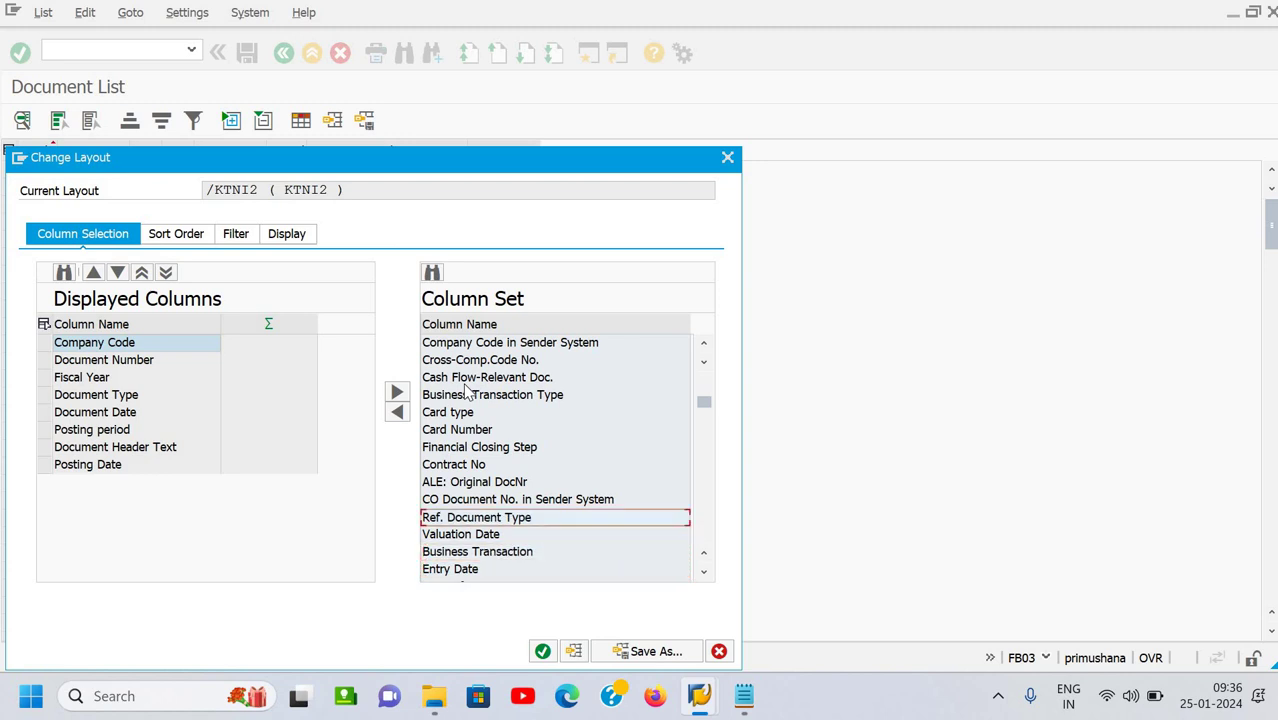
key(Down)
key(Down)
key(Down)
key(Down)
key(Down)
key(Down)
key(Down)
key(Down)
key(Down)
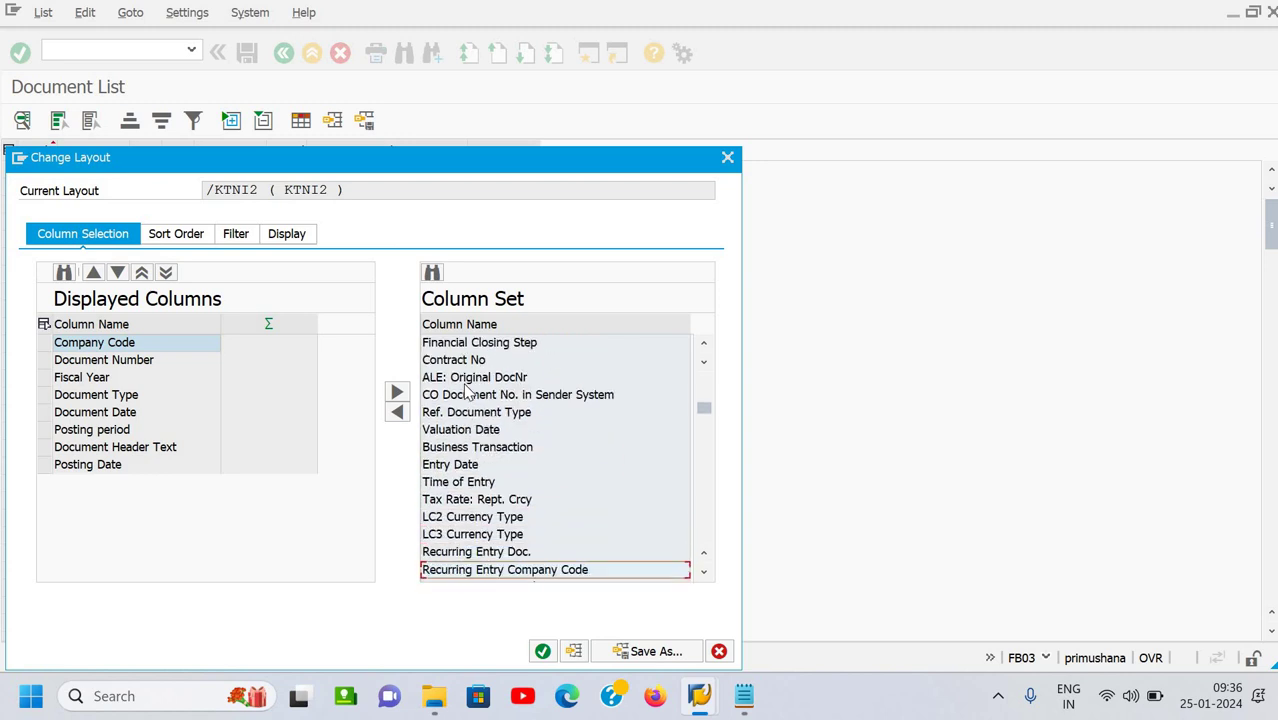
key(Down)
key(Down)
key(Down)
key(Down)
key(Down)
key(Down)
key(Down)
key(Down)
key(Down)
key(Down)
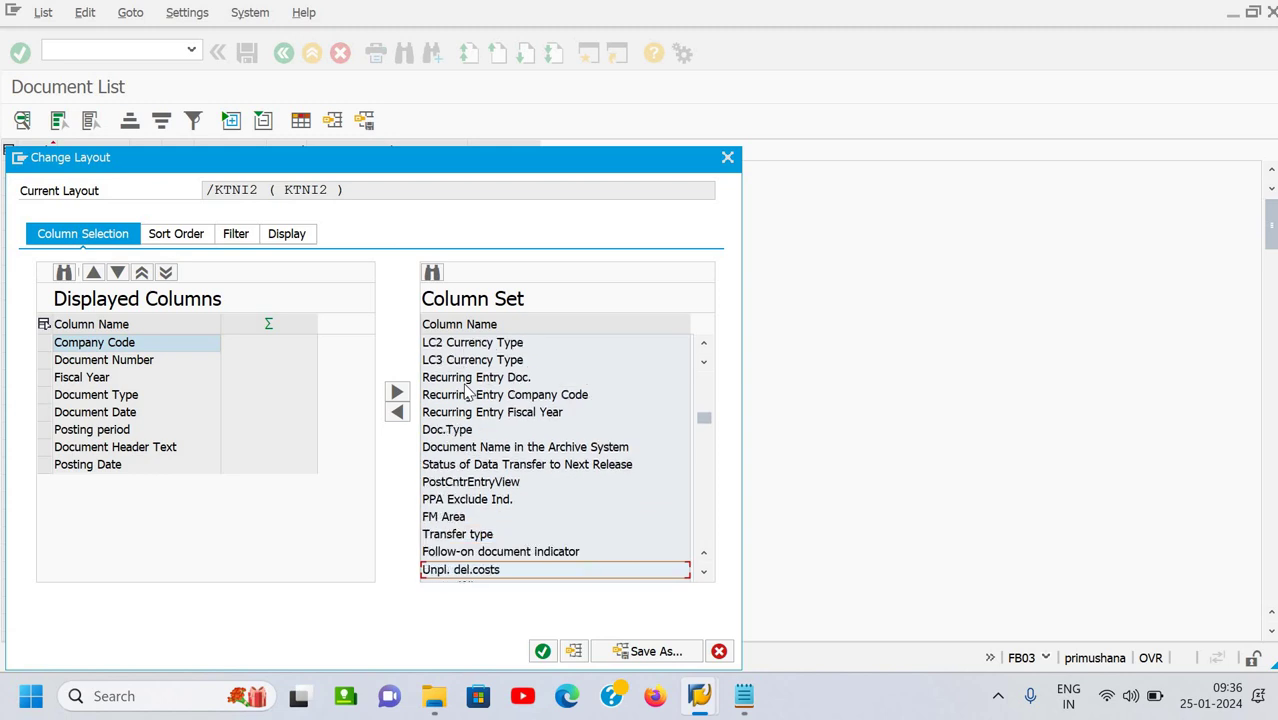
key(Down)
key(Down)
key(Down)
key(Down)
key(Down)
key(Down)
key(Down)
key(Down)
key(Down)
key(Down)
key(Down)
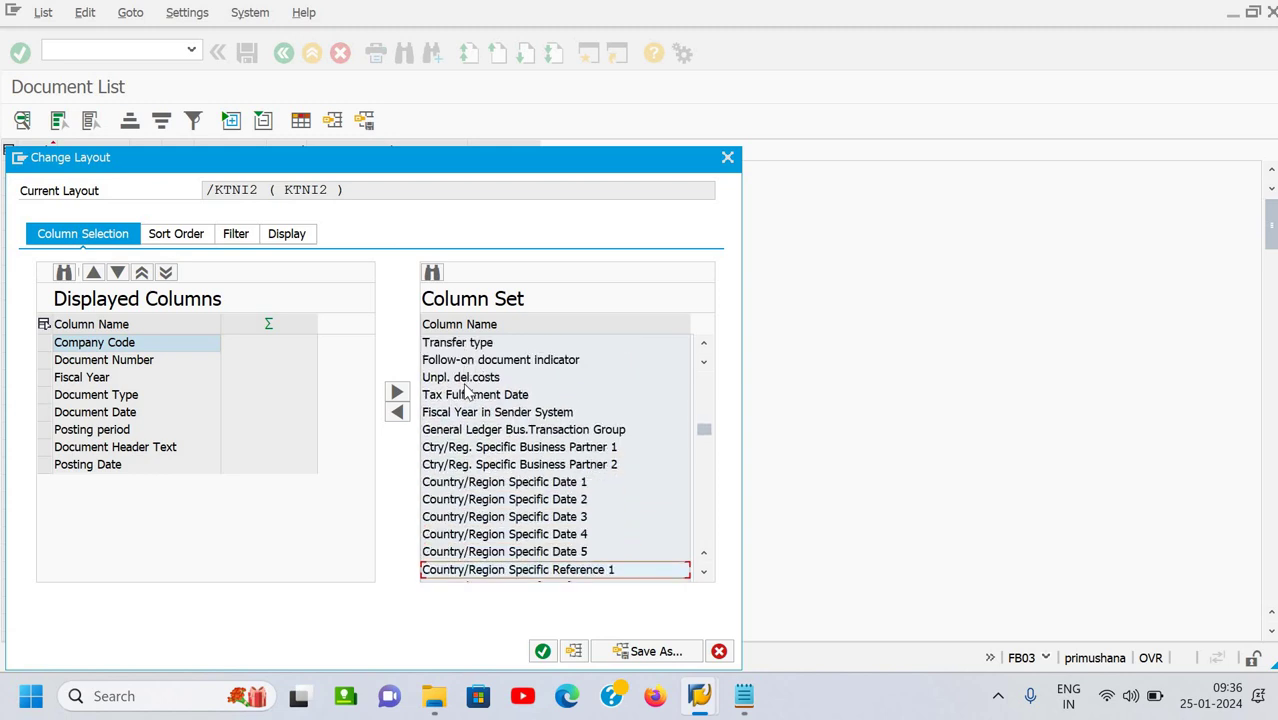
key(Down)
key(Down)
key(Down)
key(Down)
key(Down)
key(Down)
key(Down)
key(Down)
key(Down)
key(Down)
key(Down)
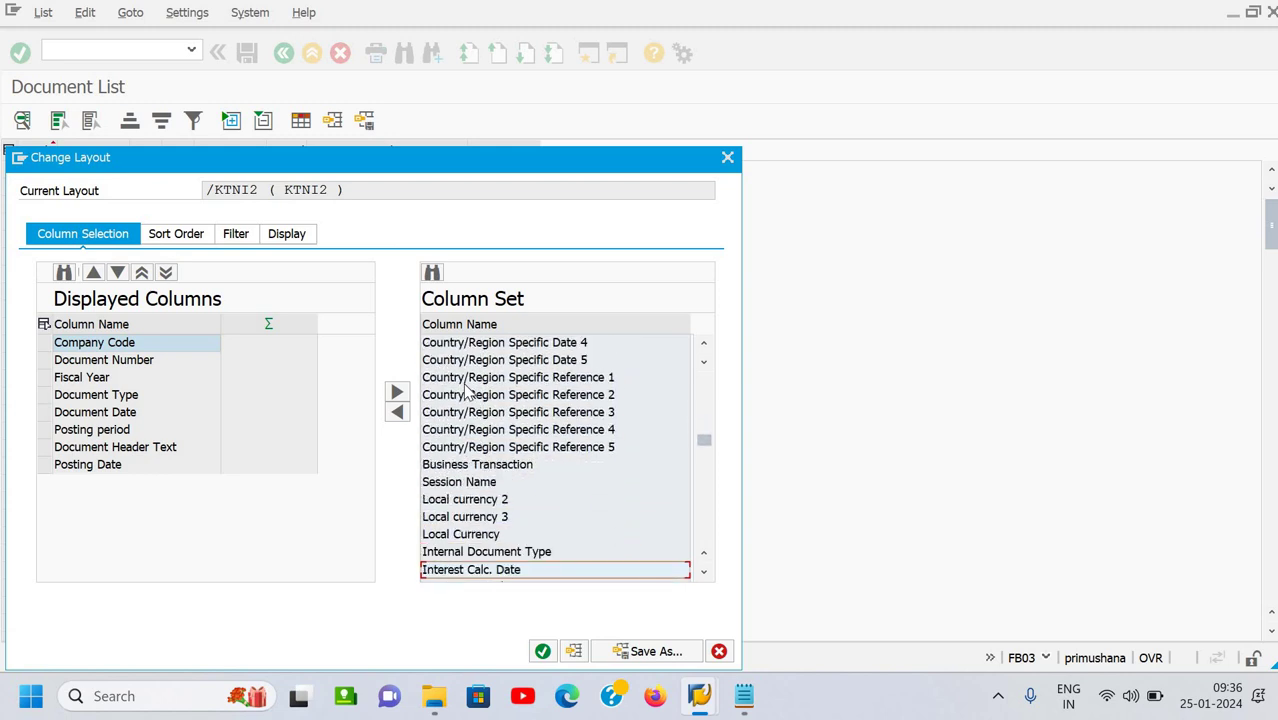
key(Down)
key(Down)
key(Down)
key(Down)
key(Down)
key(Down)
key(Down)
key(Down)
key(Down)
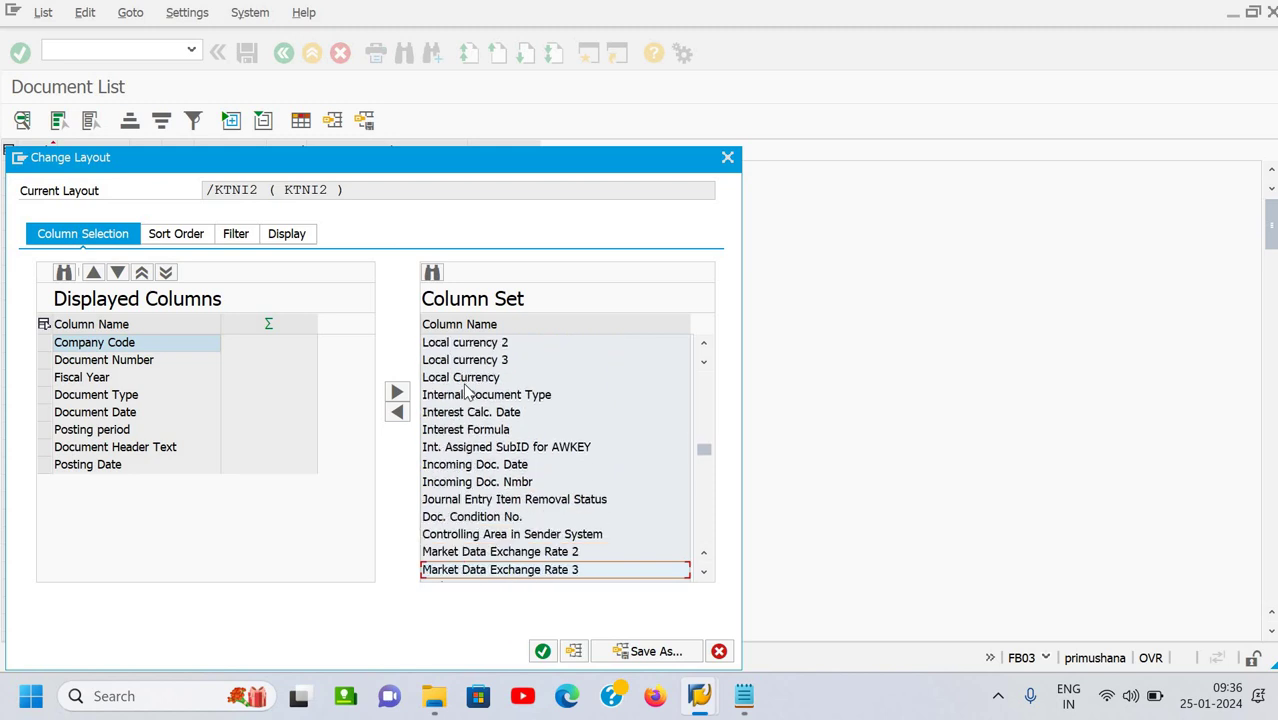
key(Down)
key(Down)
key(Down)
key(Down)
key(Down)
key(Down)
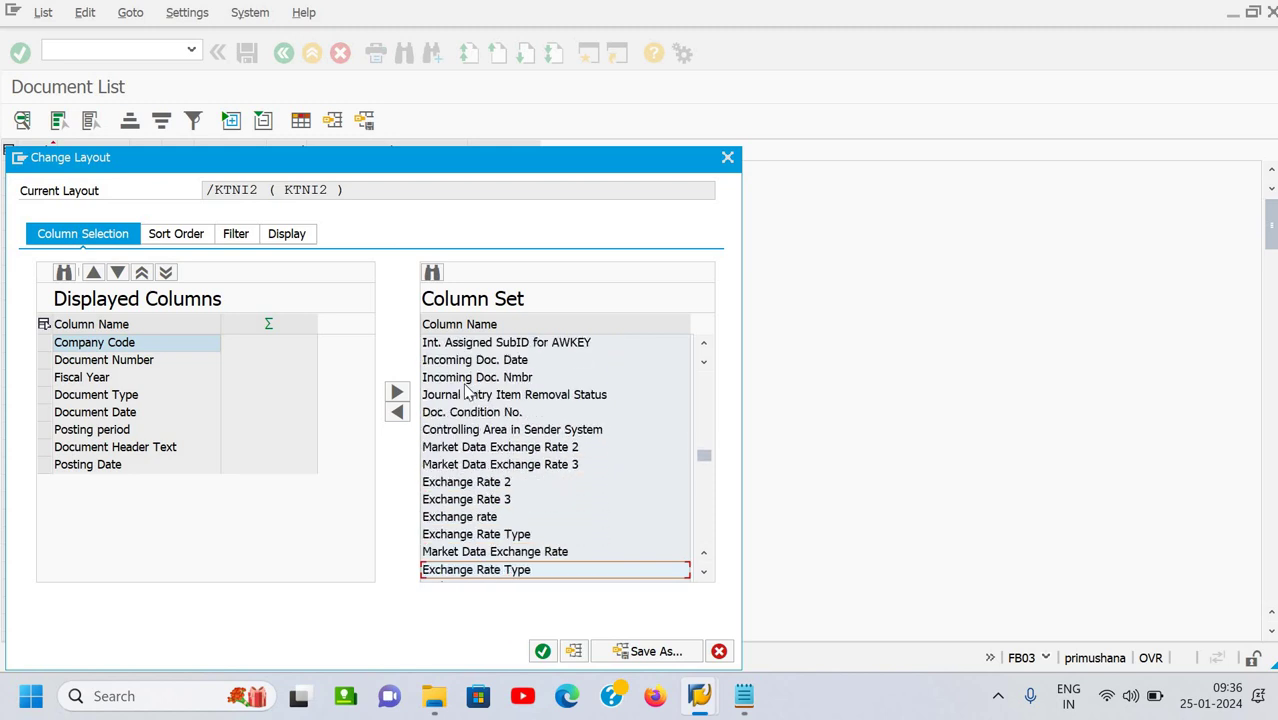
key(Down)
key(Down)
key(Down)
key(Down)
key(Down)
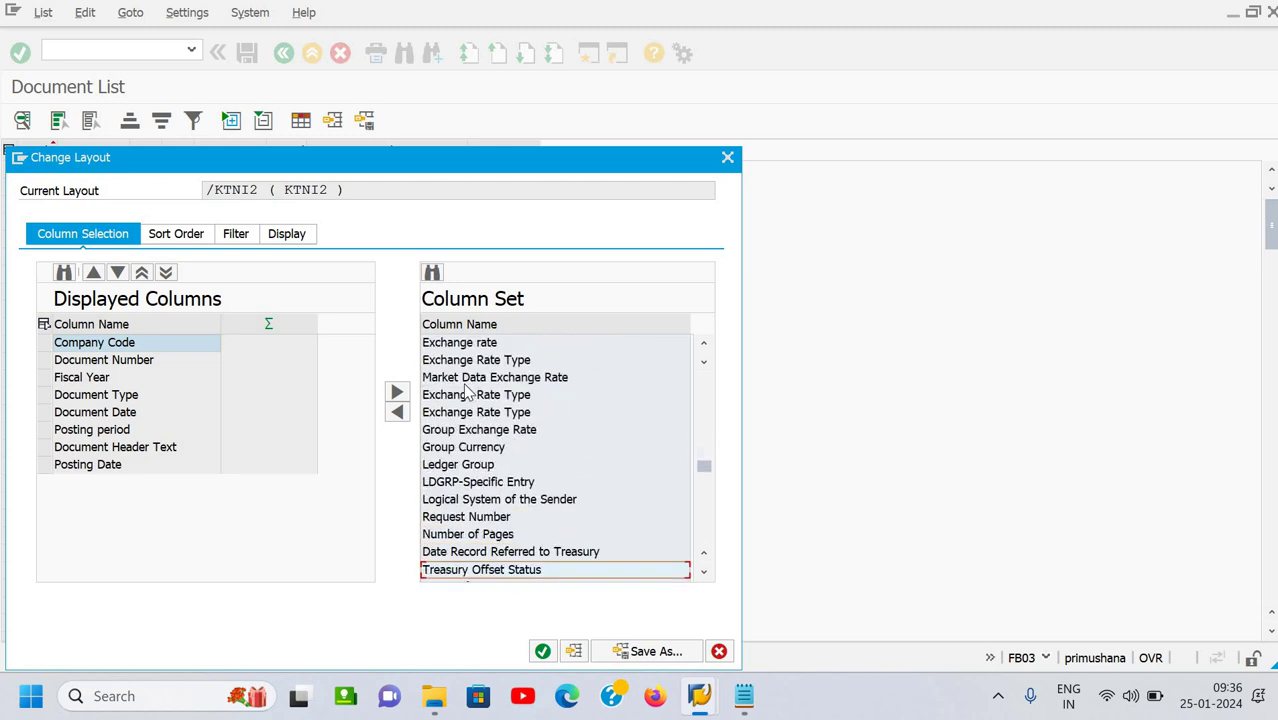
key(Down)
key(Down)
key(Down)
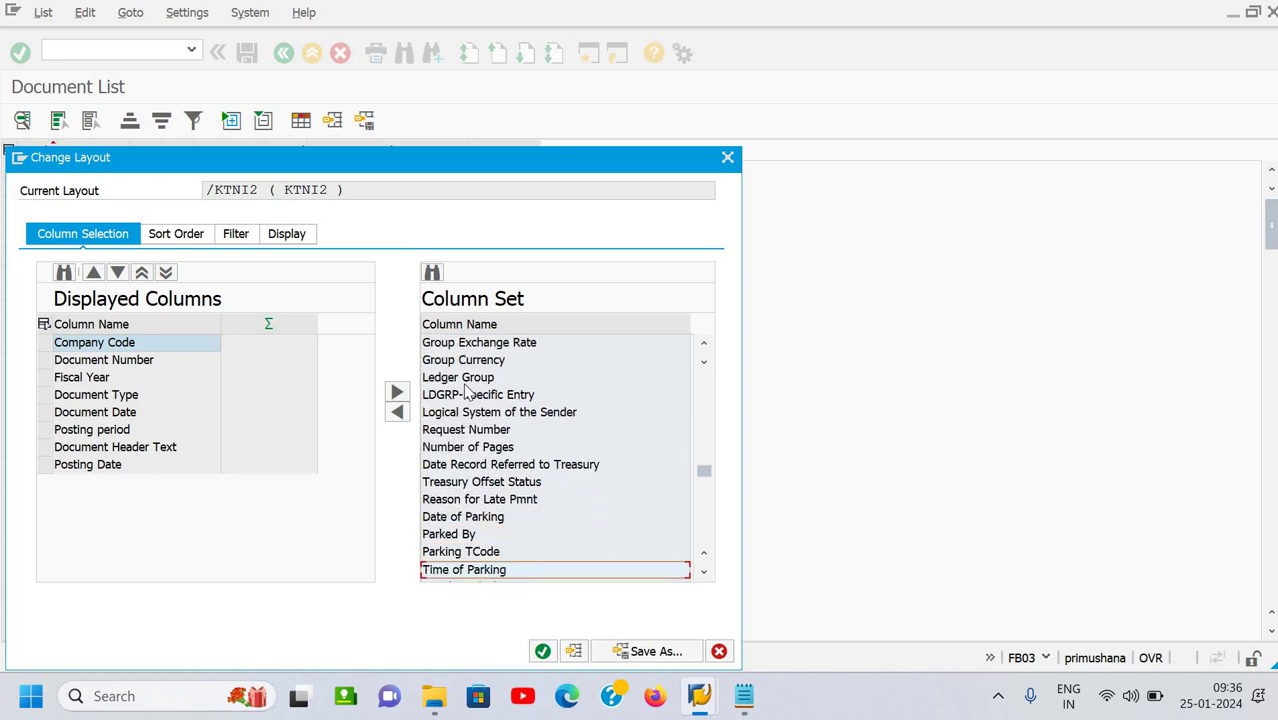
key(Up)
key(Up)
key(Up)
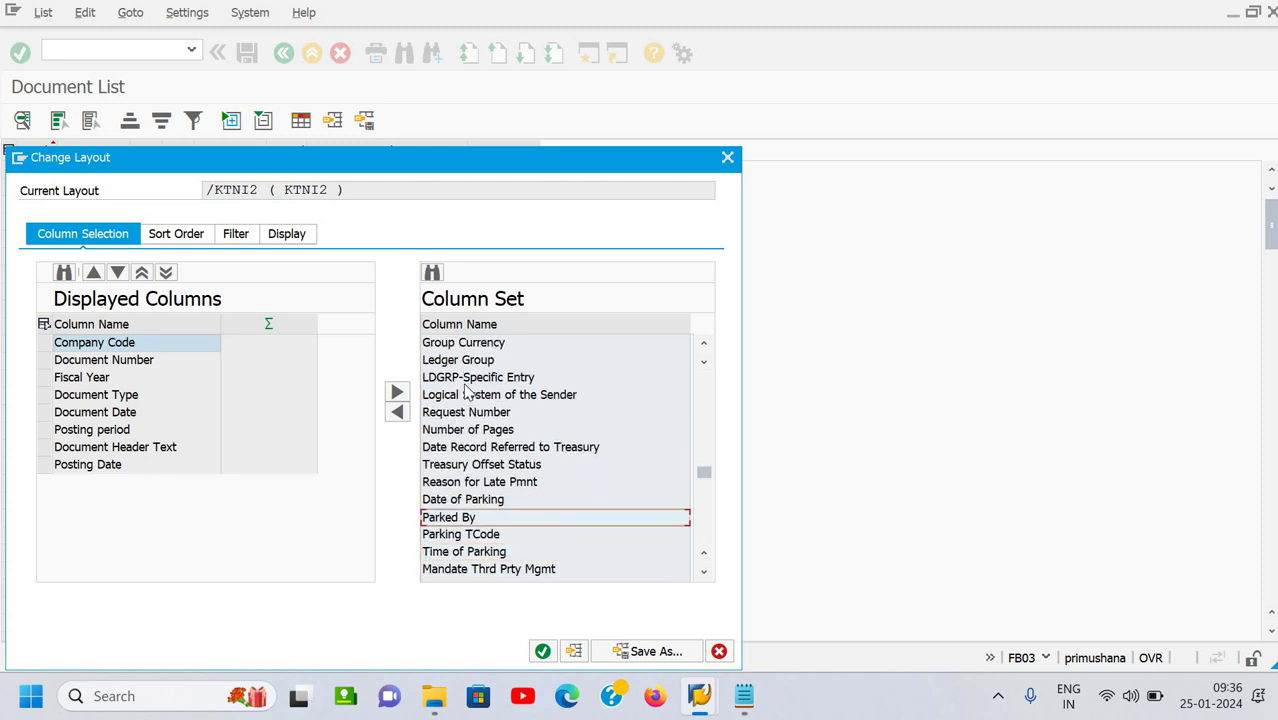
key(Down)
key(Down)
key(Down)
key(Down)
key(Down)
key(Down)
key(Down)
key(Down)
key(Down)
key(Down)
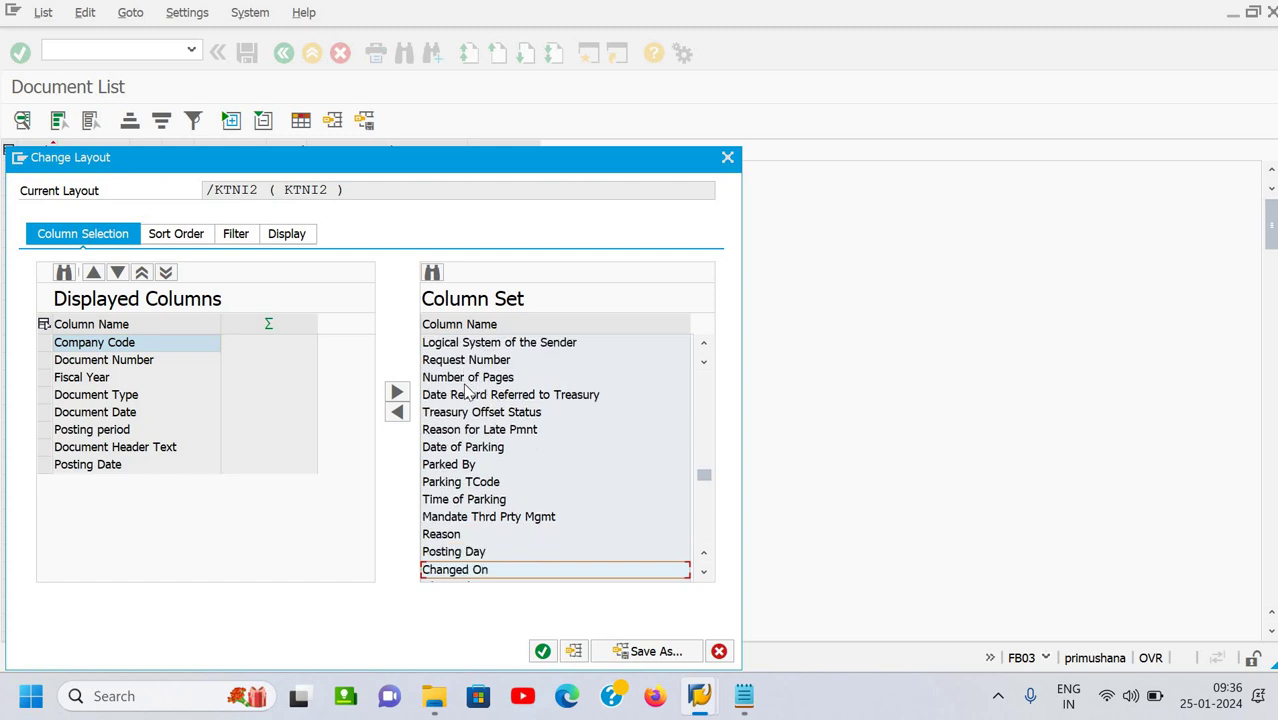
key(Down)
key(Down)
key(Down)
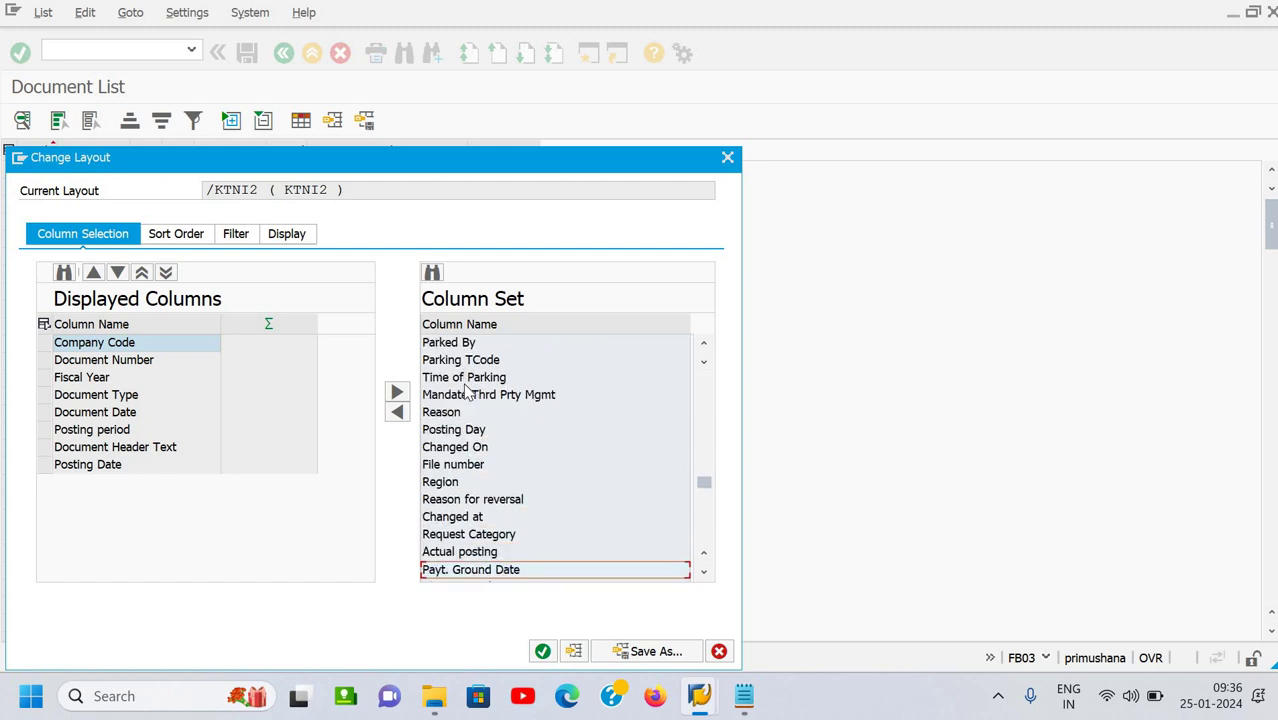
key(Down)
key(Down)
key(Down)
key(Down)
key(Down)
key(Down)
key(Down)
key(Down)
key(Down)
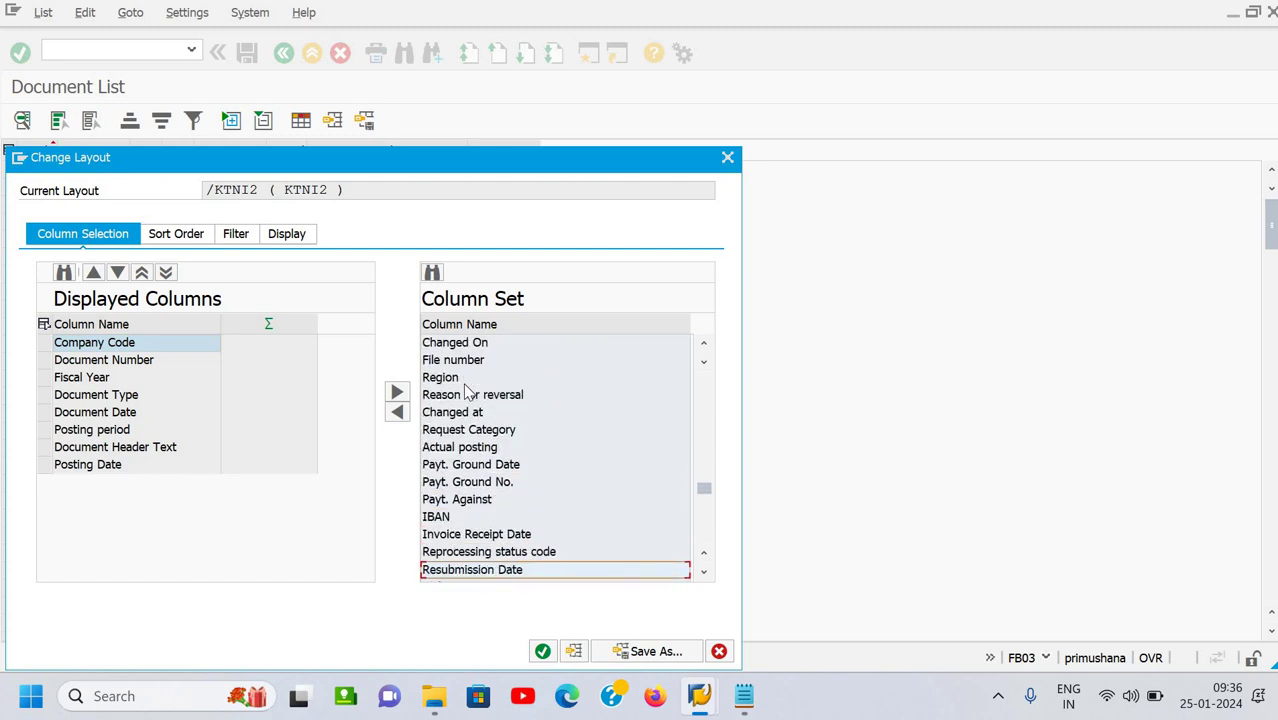
key(Down)
key(Down)
key(Down)
key(Up)
key(Up)
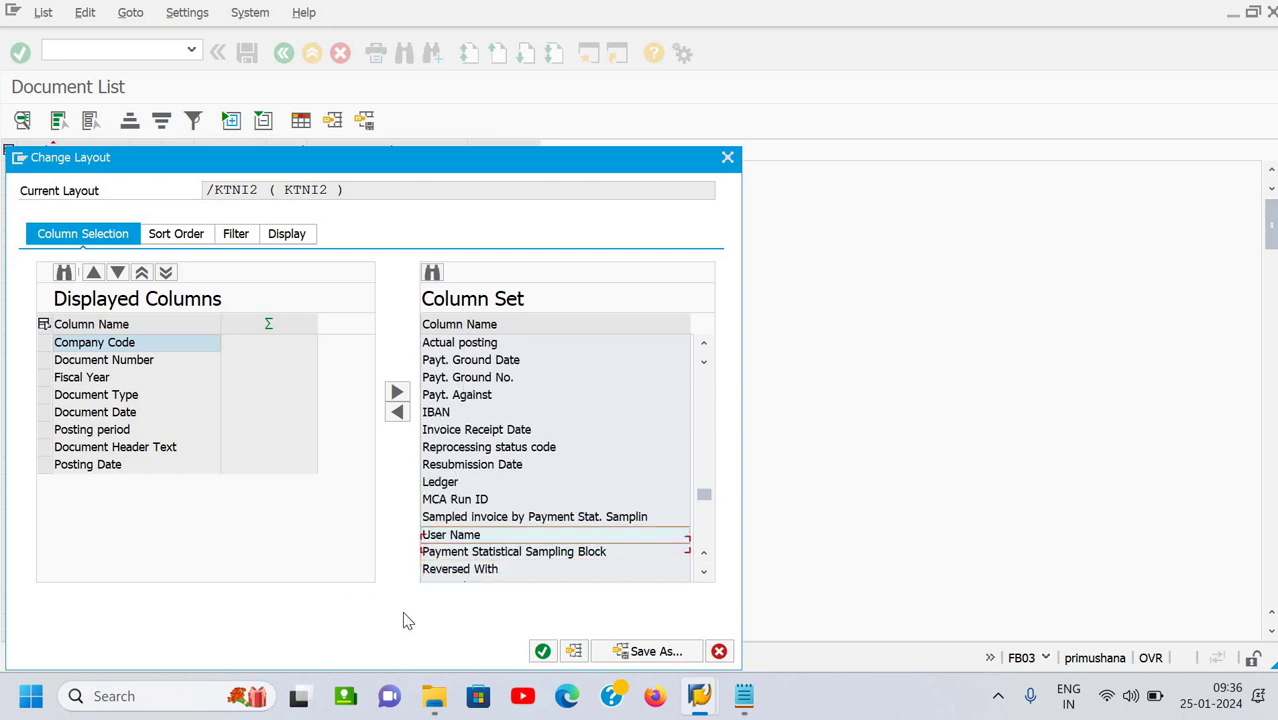
click(397, 412)
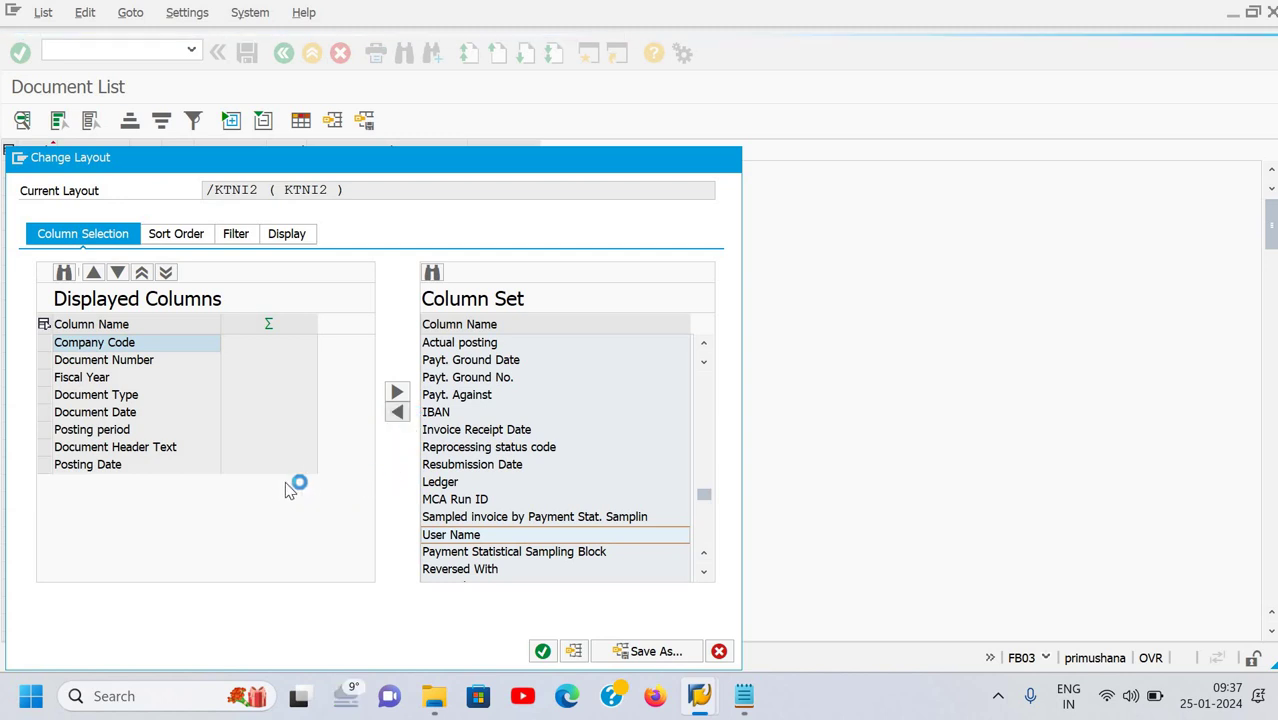
click(542, 651)
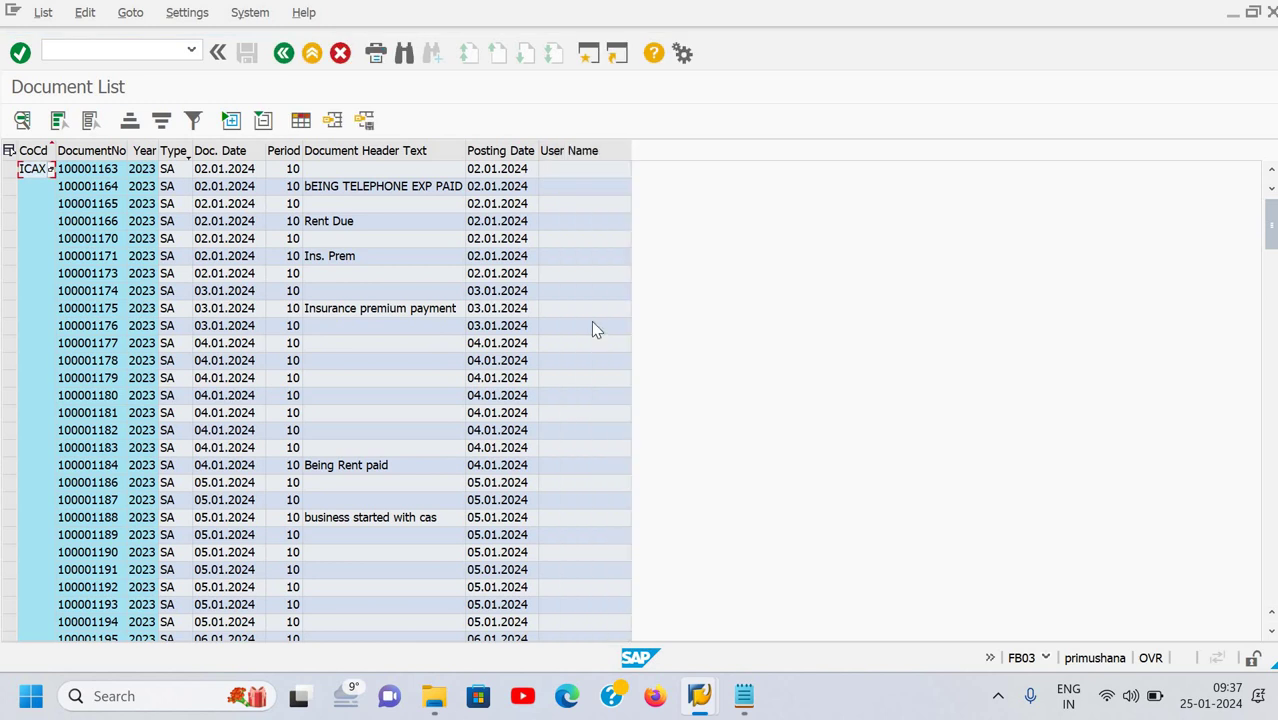
Look through the document list and examine the User Name column for the SA documents
scroll(591, 321, down, 10)
scroll(591, 321, down, 20)
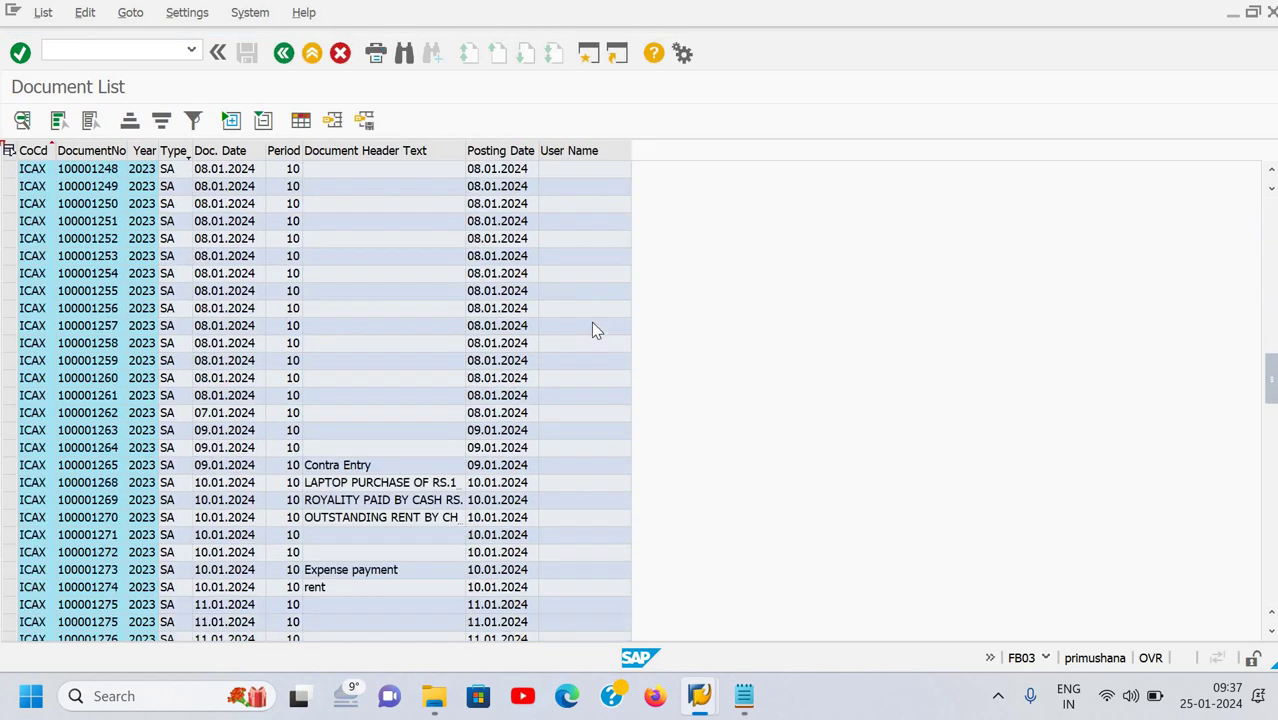
scroll(592, 325, up, 20)
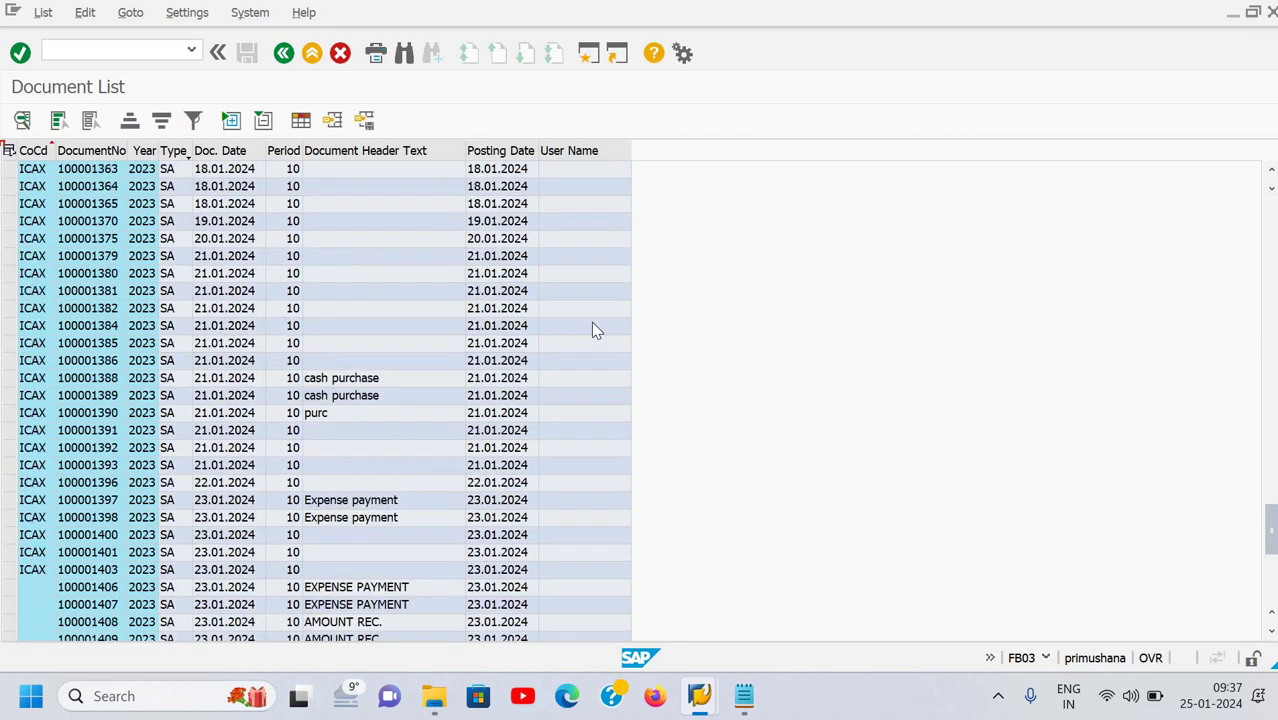
scroll(592, 329, up, 6)
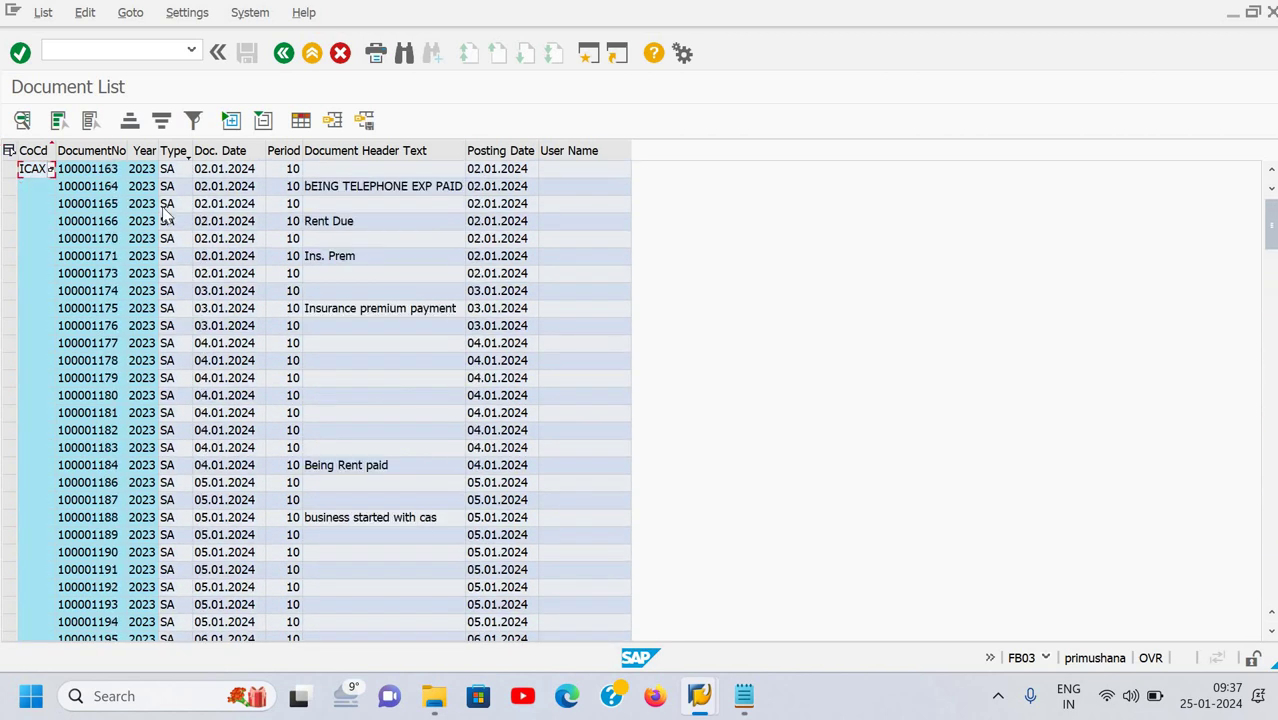
scroll(592, 329, down, 2)
scroll(592, 329, up, 2)
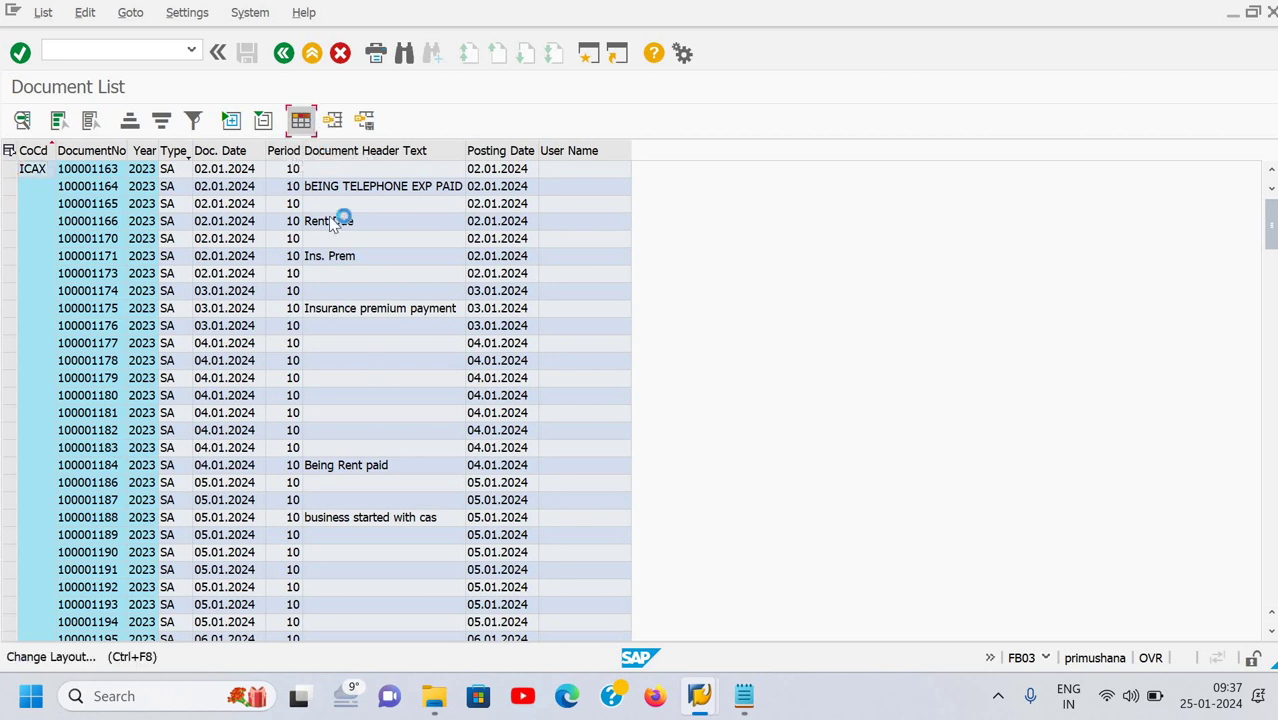
Look through the layout's column set, examining the available header fields around User Name, Currency and Reference
click(300, 120)
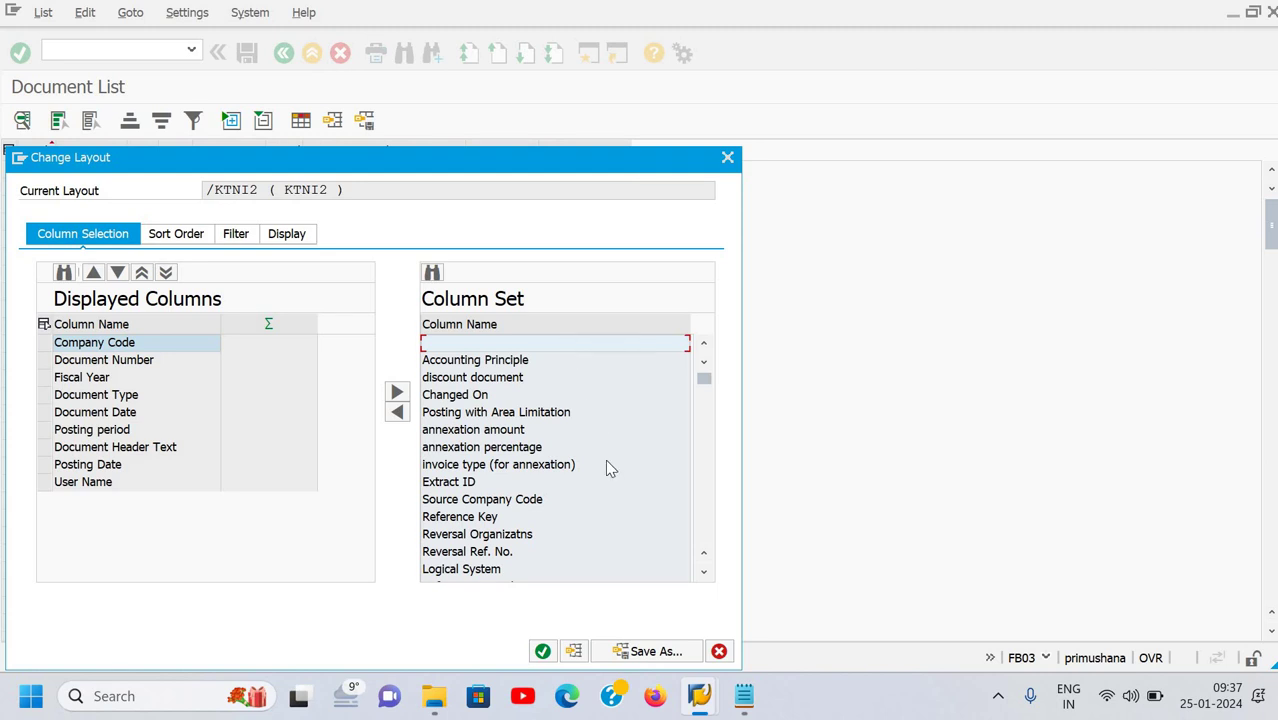
scroll(606, 465, down, 1)
scroll(605, 459, down, 1)
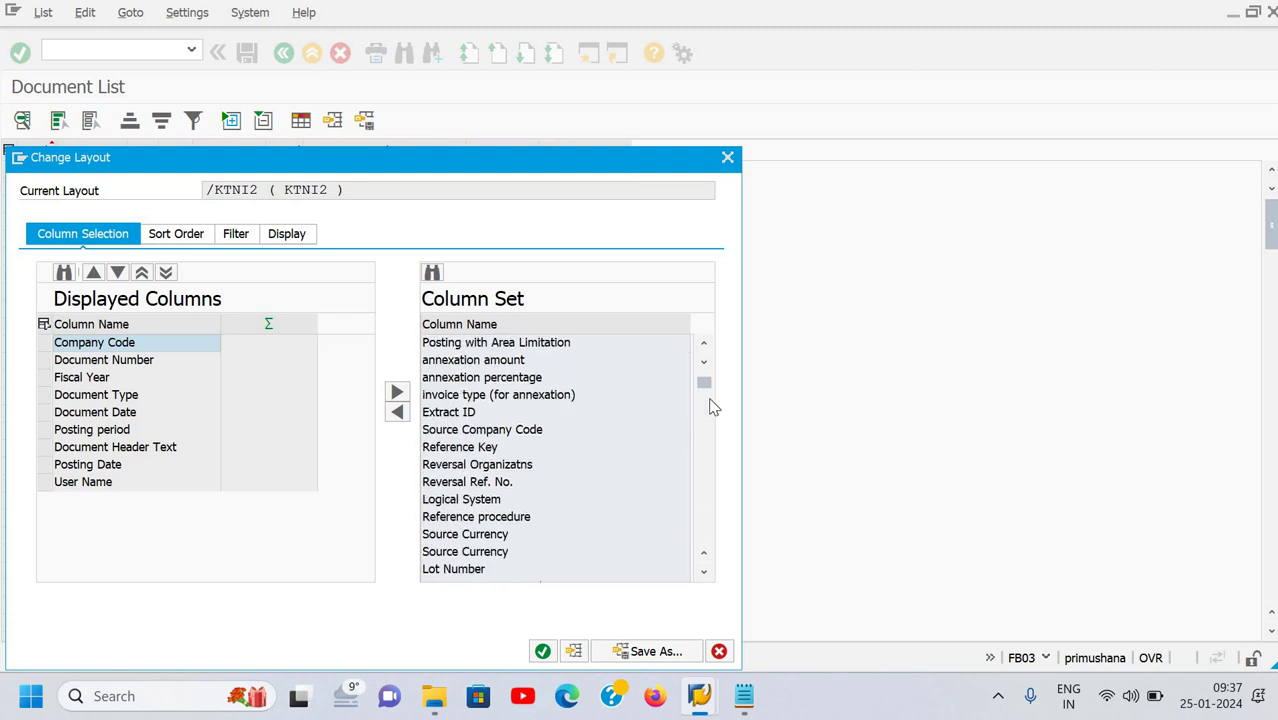
drag(683, 577, 683, 581)
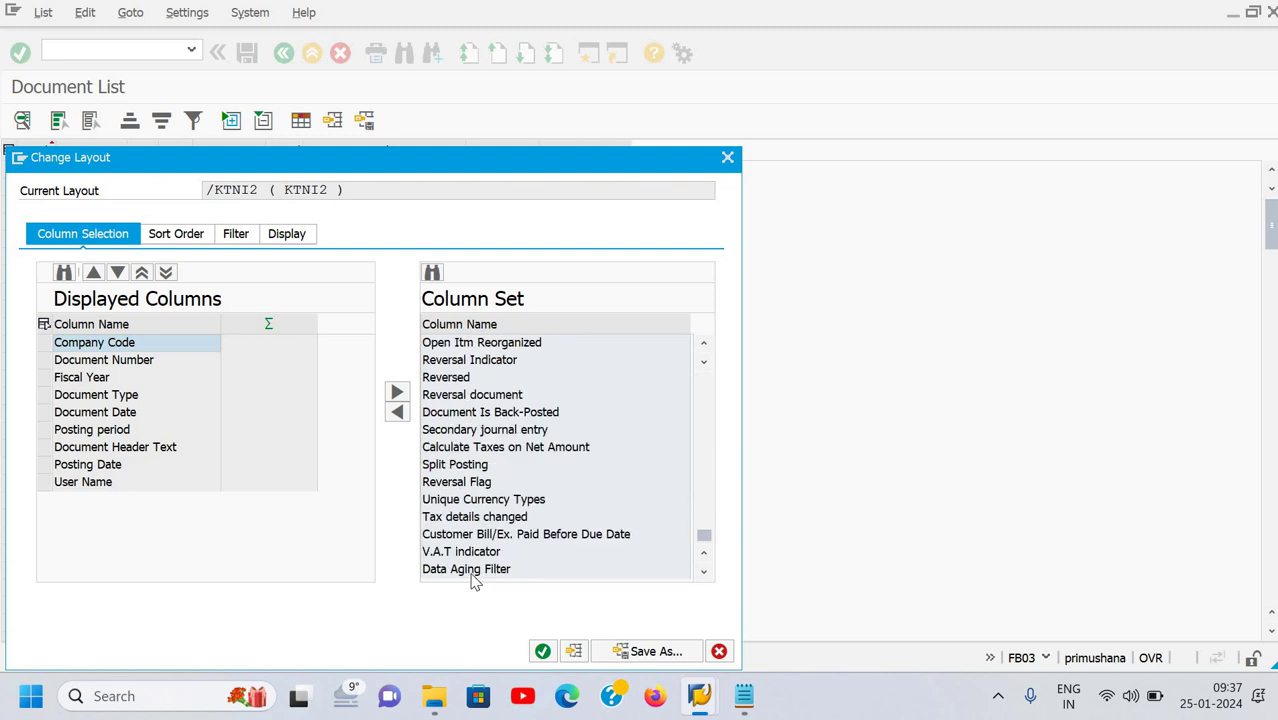
click(473, 577)
key(Up)
key(Up)
key(Up)
key(Up)
key(Up)
key(Up)
key(Up)
key(Up)
key(Up)
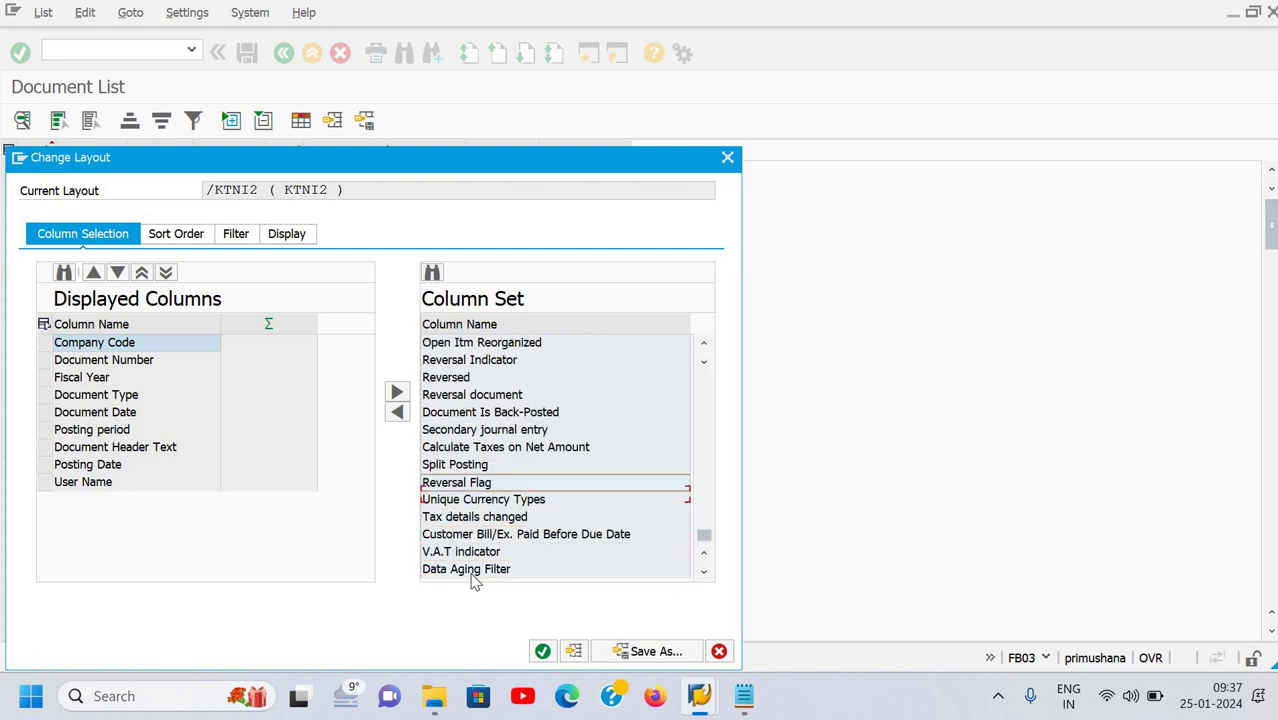
key(Up)
key(Up)
key(Up)
key(Up)
key(Up)
key(Up)
key(Up)
key(Up)
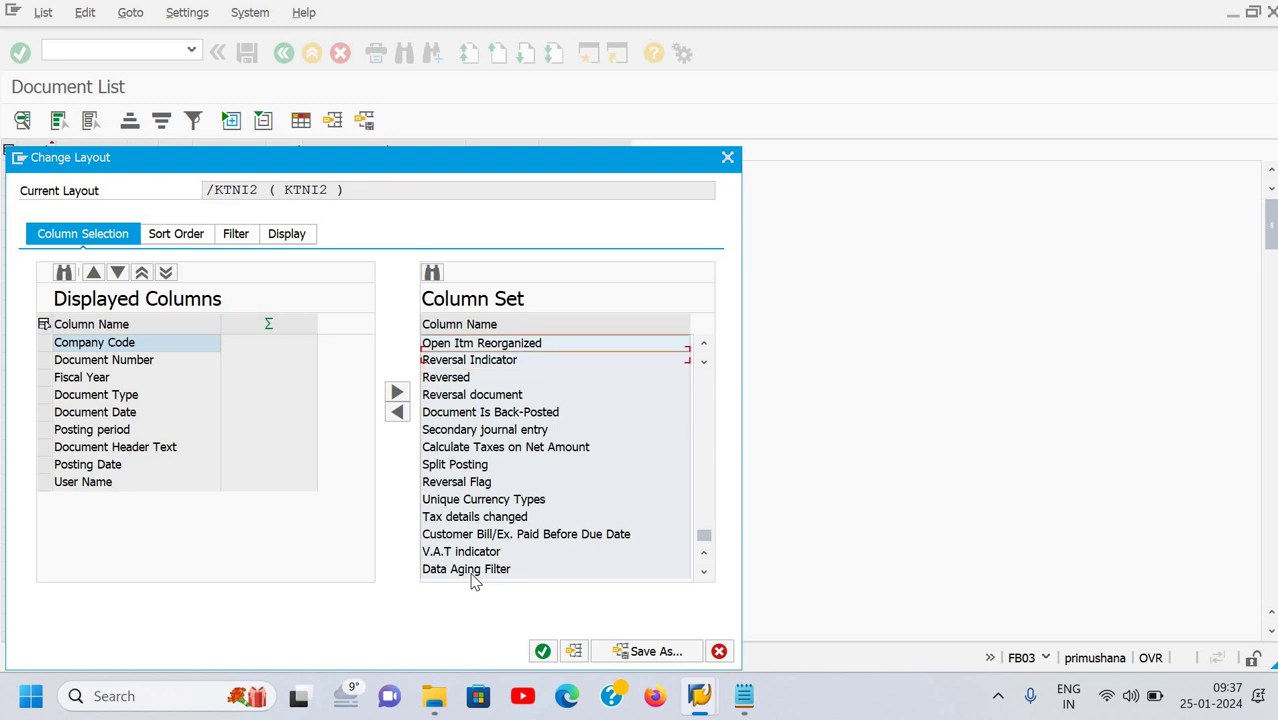
key(Up)
key(Up)
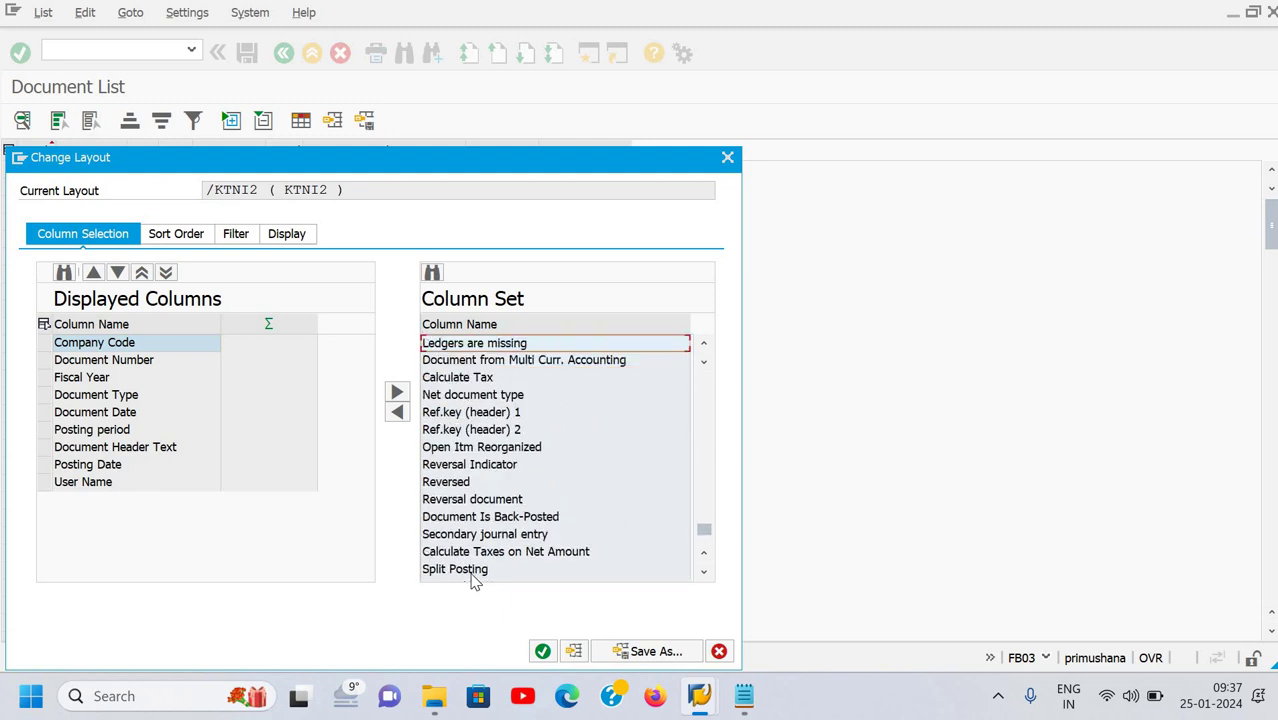
key(Up)
key(Up)
key(Up)
key(Up)
key(Up)
key(Up)
key(Up)
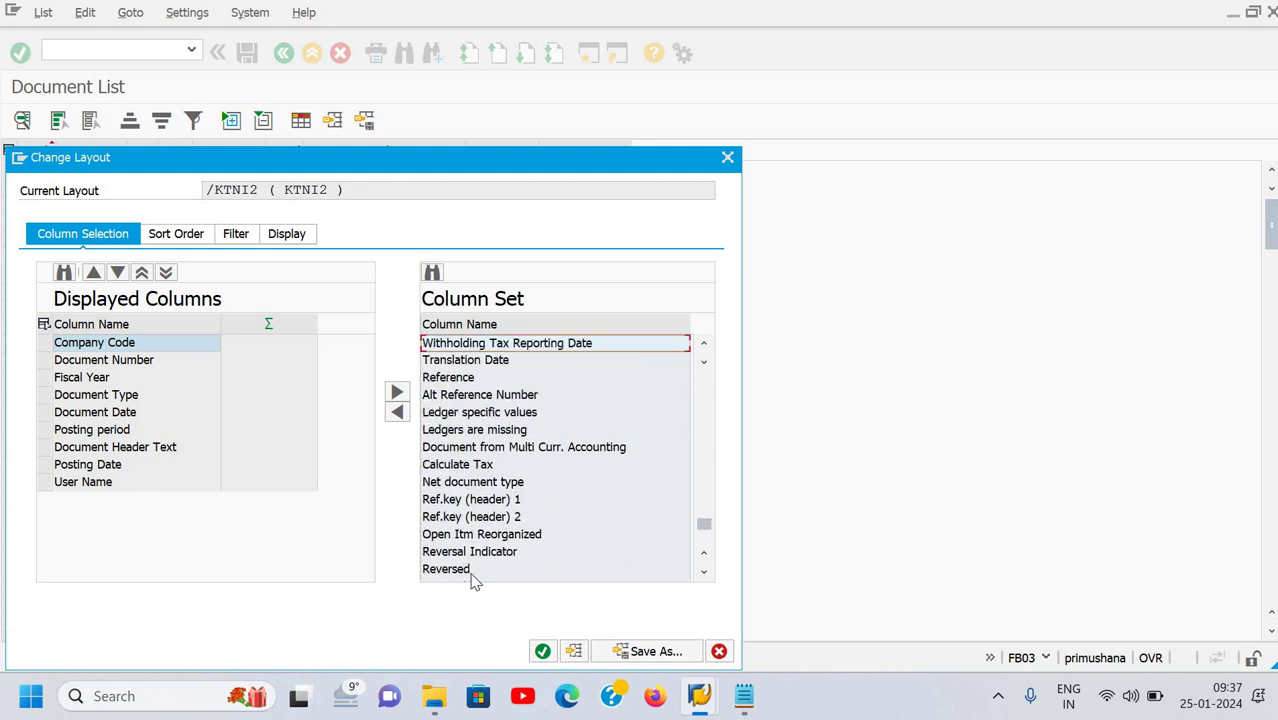
key(Up)
key(Down)
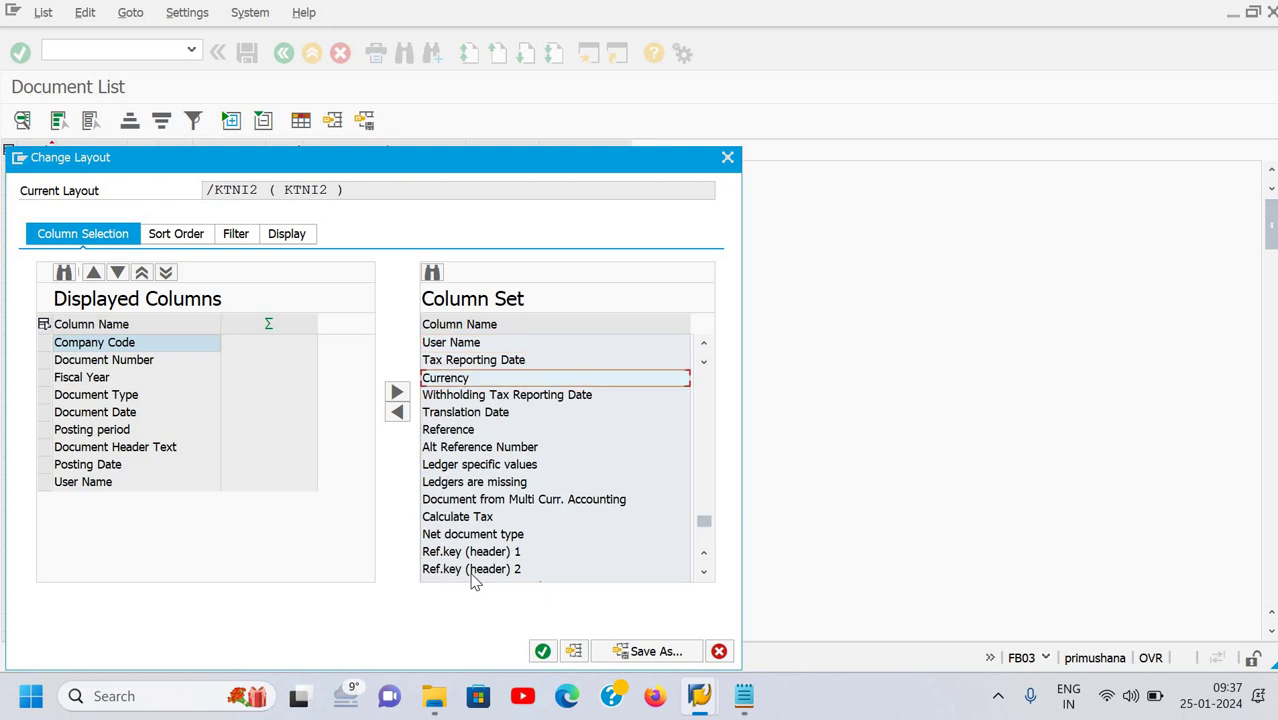
key(Up)
key(Up)
key(Up)
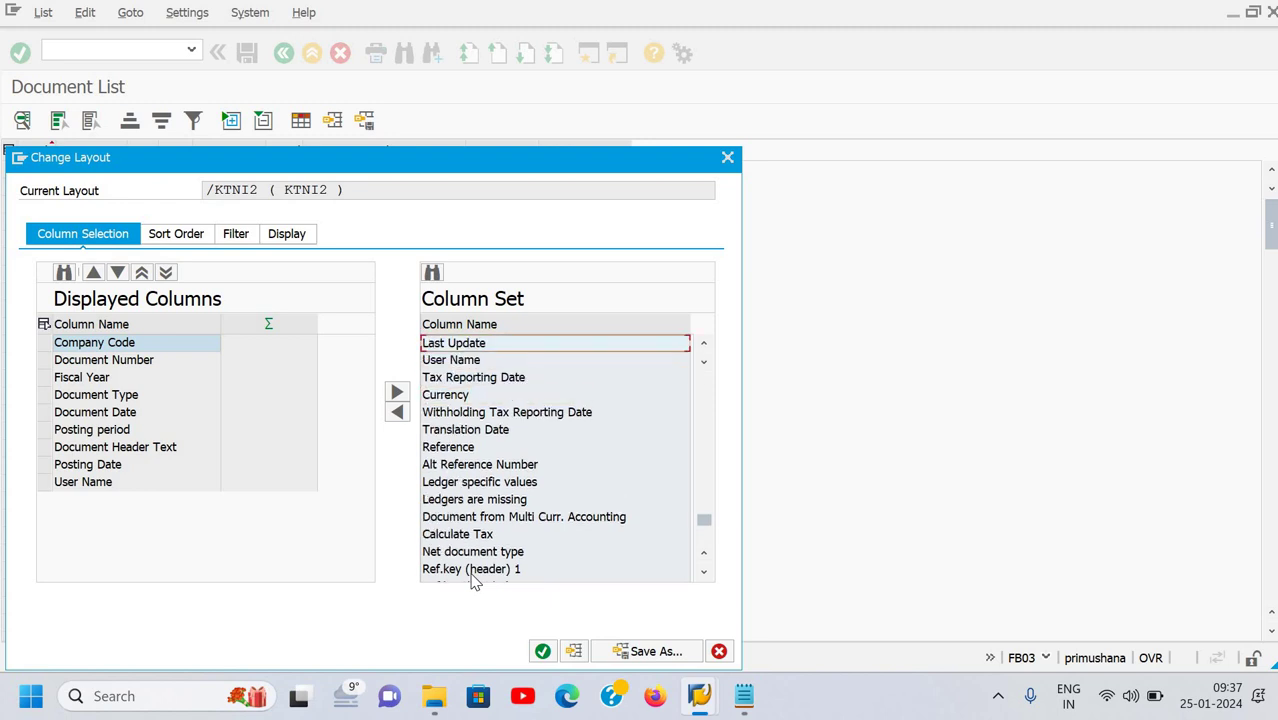
key(Up)
key(Down)
key(Down)
key(Down)
key(Down)
key(Down)
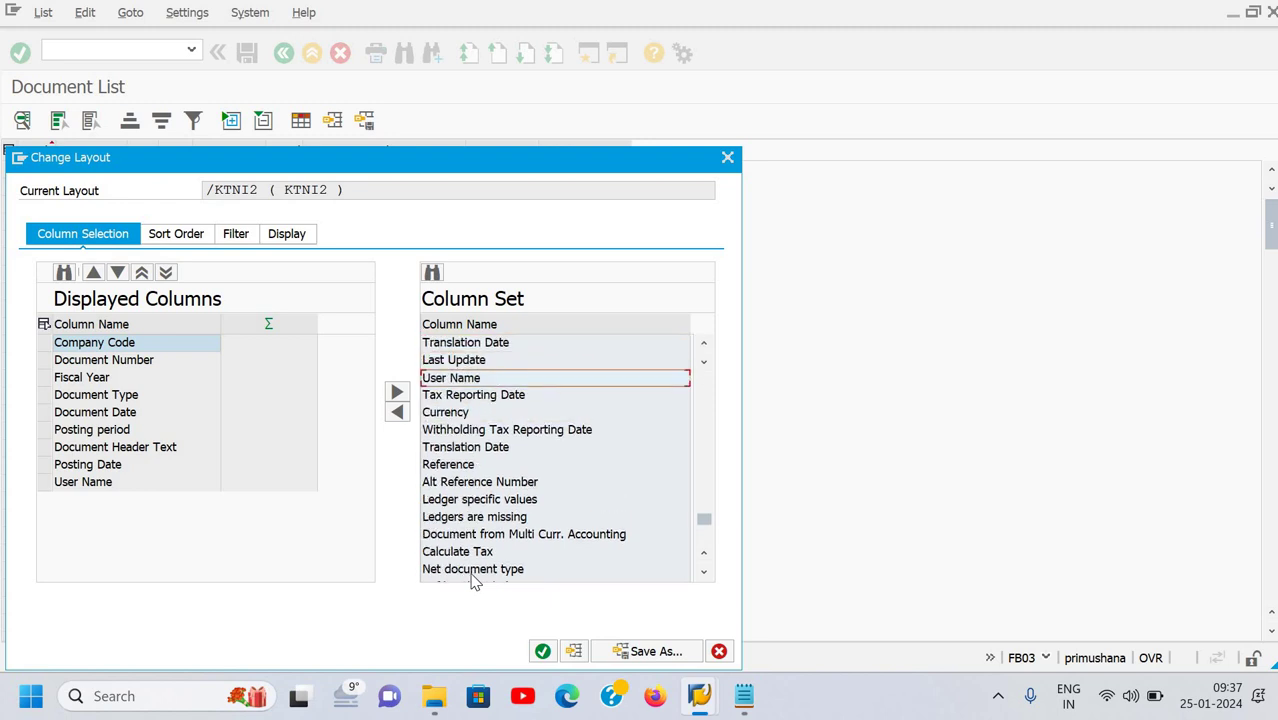
key(Down)
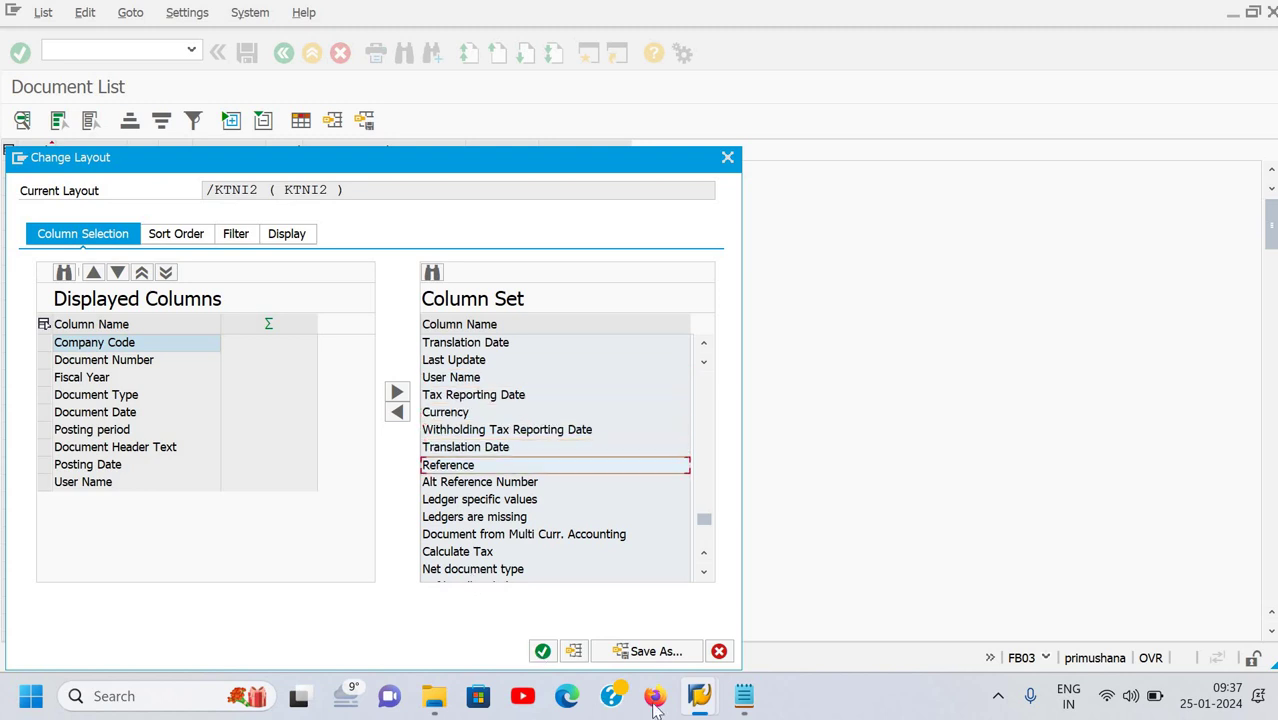
click(540, 652)
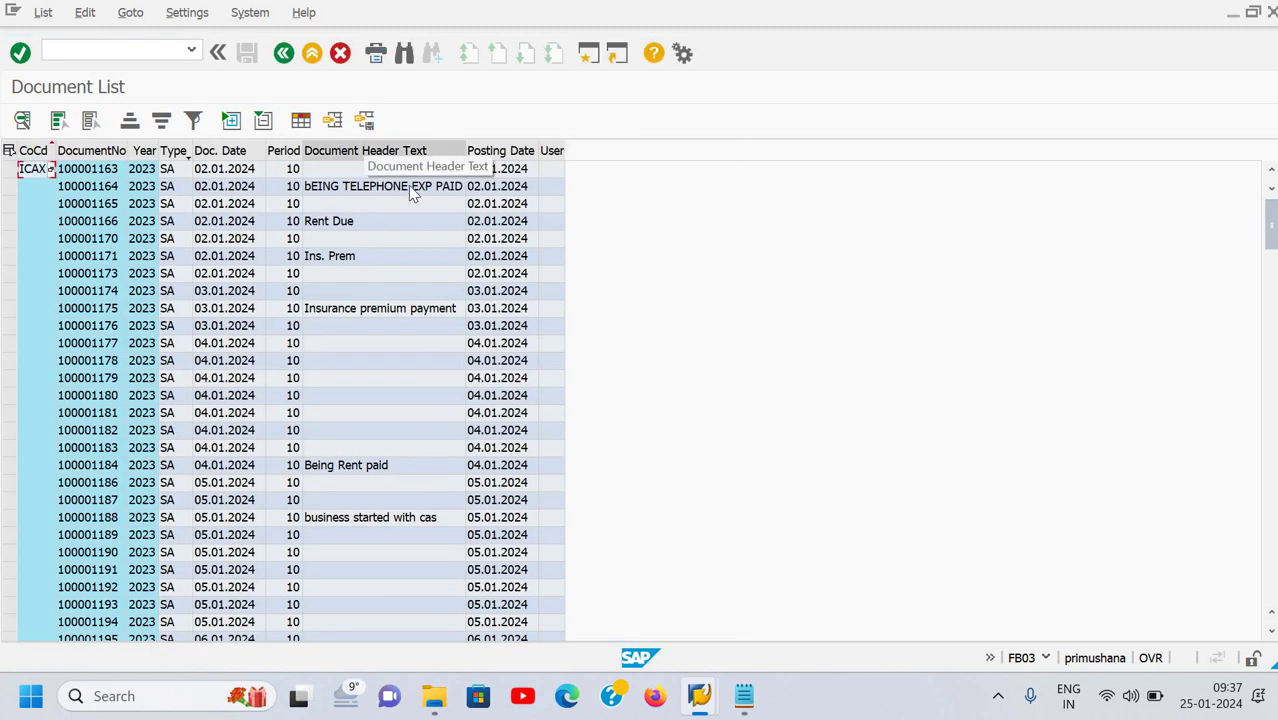
Find Reference in the layout's column set, add it to the displayed columns and apply the layout
click(300, 121)
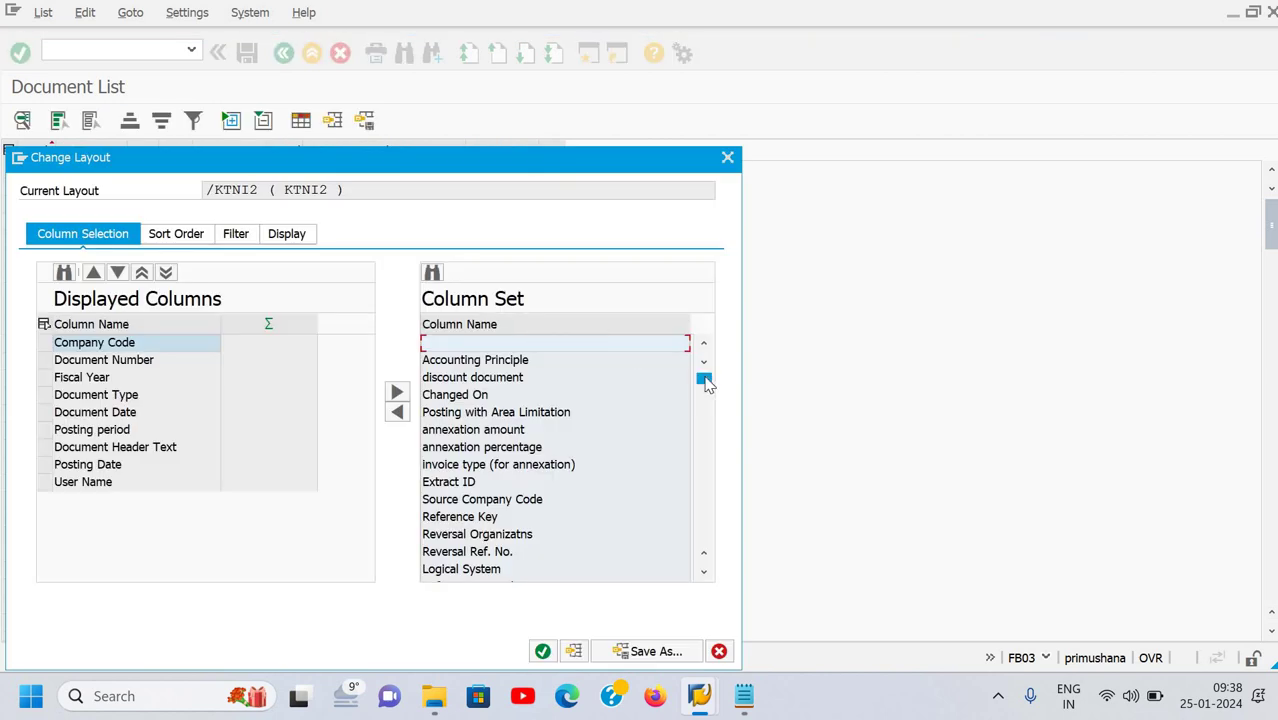
drag(704, 377, 492, 522)
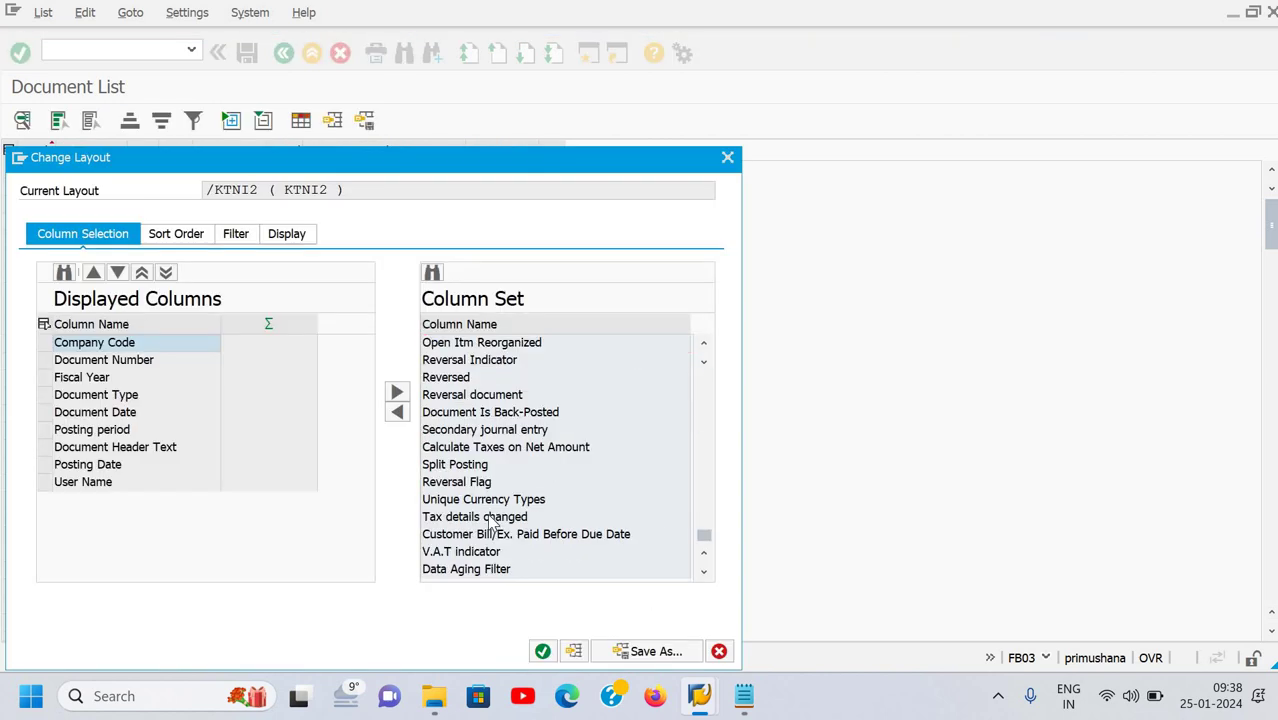
click(490, 517)
key(Up)
key(Up)
key(Up)
key(Up)
key(Up)
key(Up)
key(Up)
key(Up)
key(Up)
key(Up)
key(Up)
key(Up)
key(Up)
key(Up)
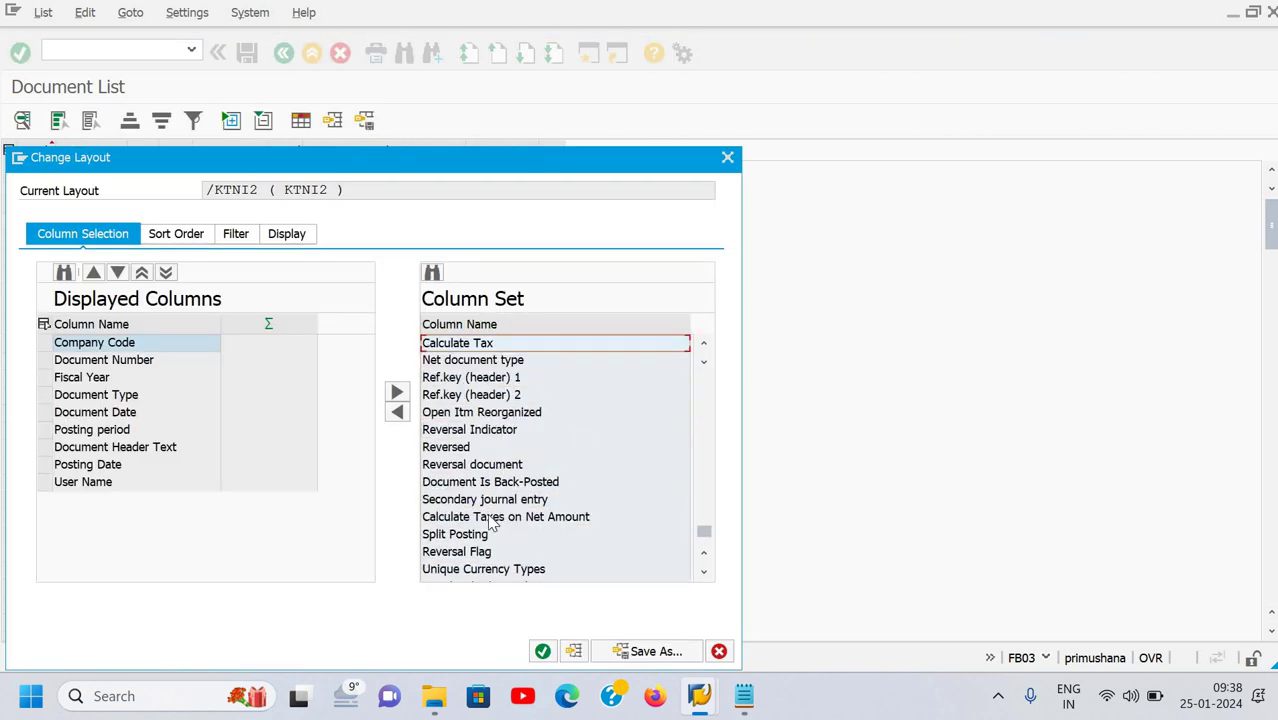
key(Up)
key(Up)
key(Up)
key(Down)
key(Down)
key(Down)
key(Down)
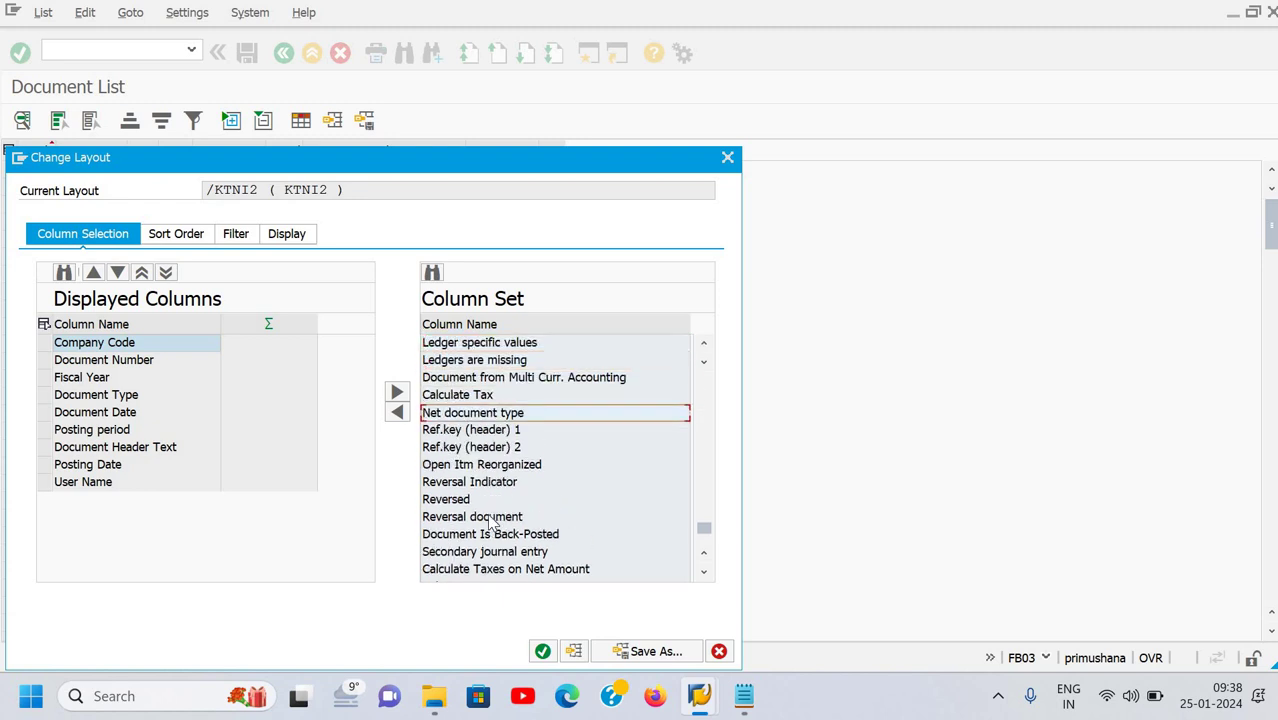
key(Up)
key(Up)
key(Up)
key(Up)
key(Up)
key(Up)
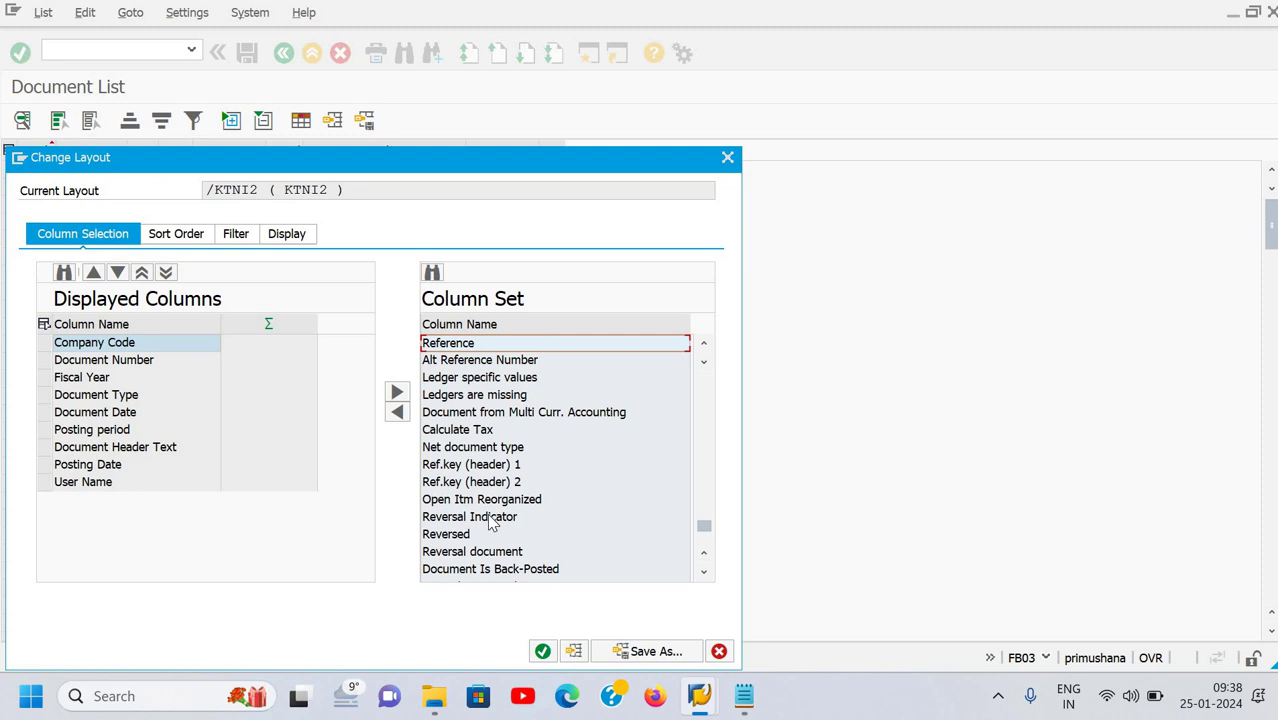
key(Down)
key(Up)
click(396, 412)
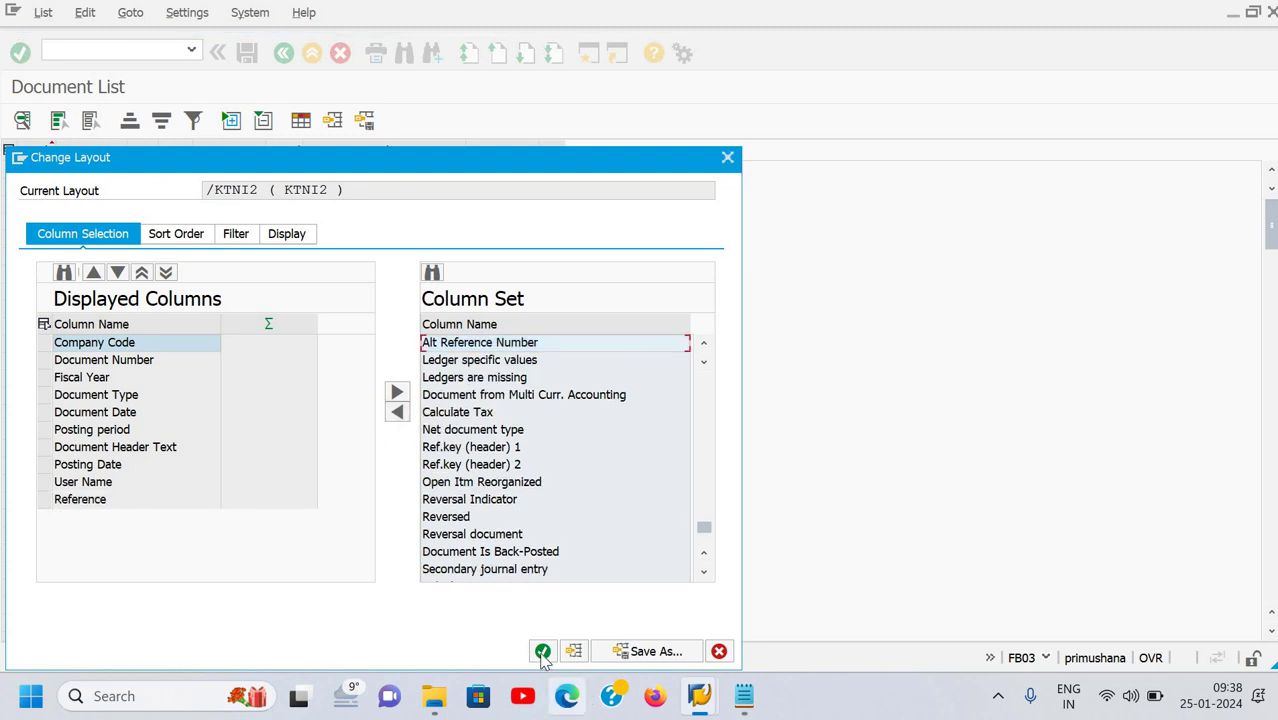
click(542, 651)
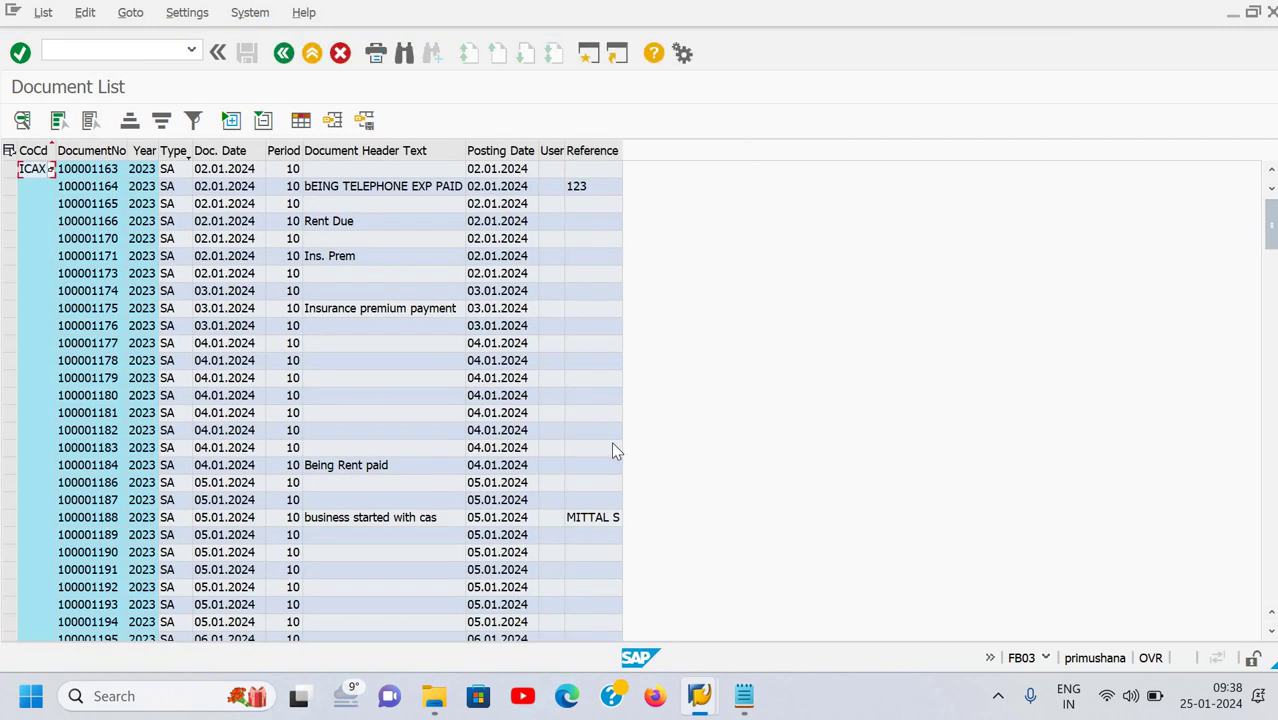
Look through the SA documents from first to last and examine the Reference column
scroll(578, 474, down, 20)
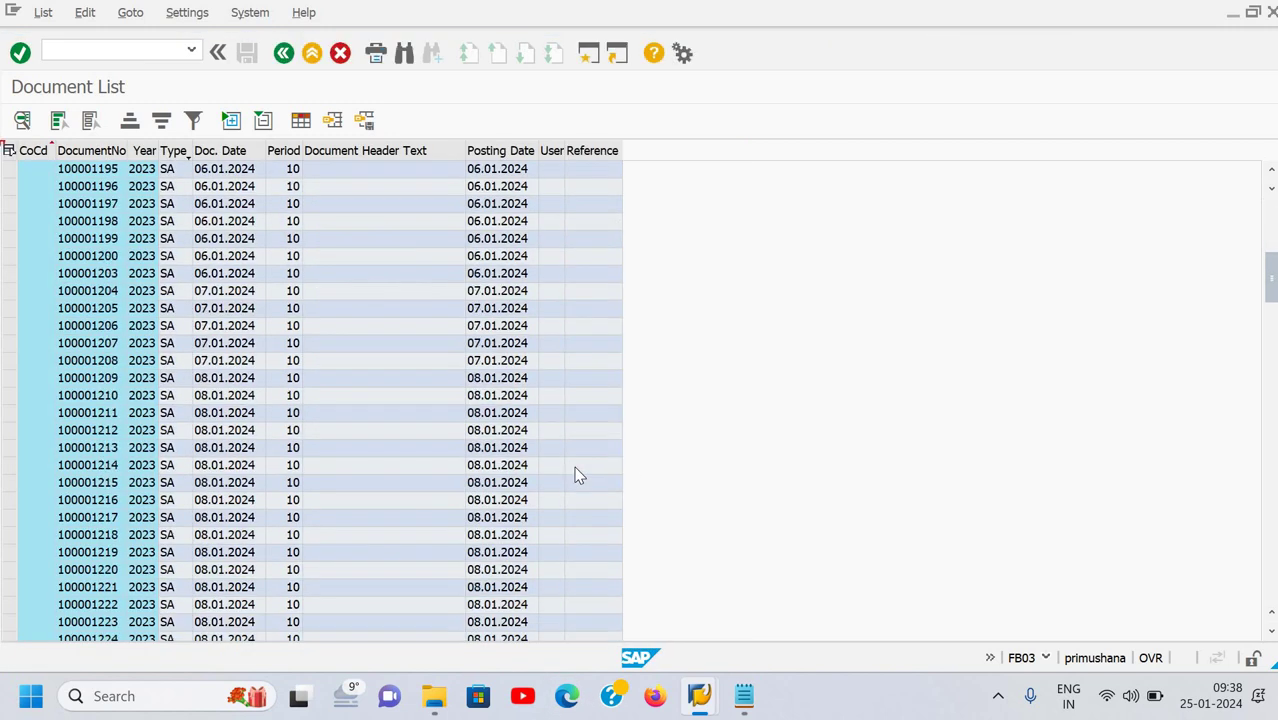
scroll(578, 474, down, 20)
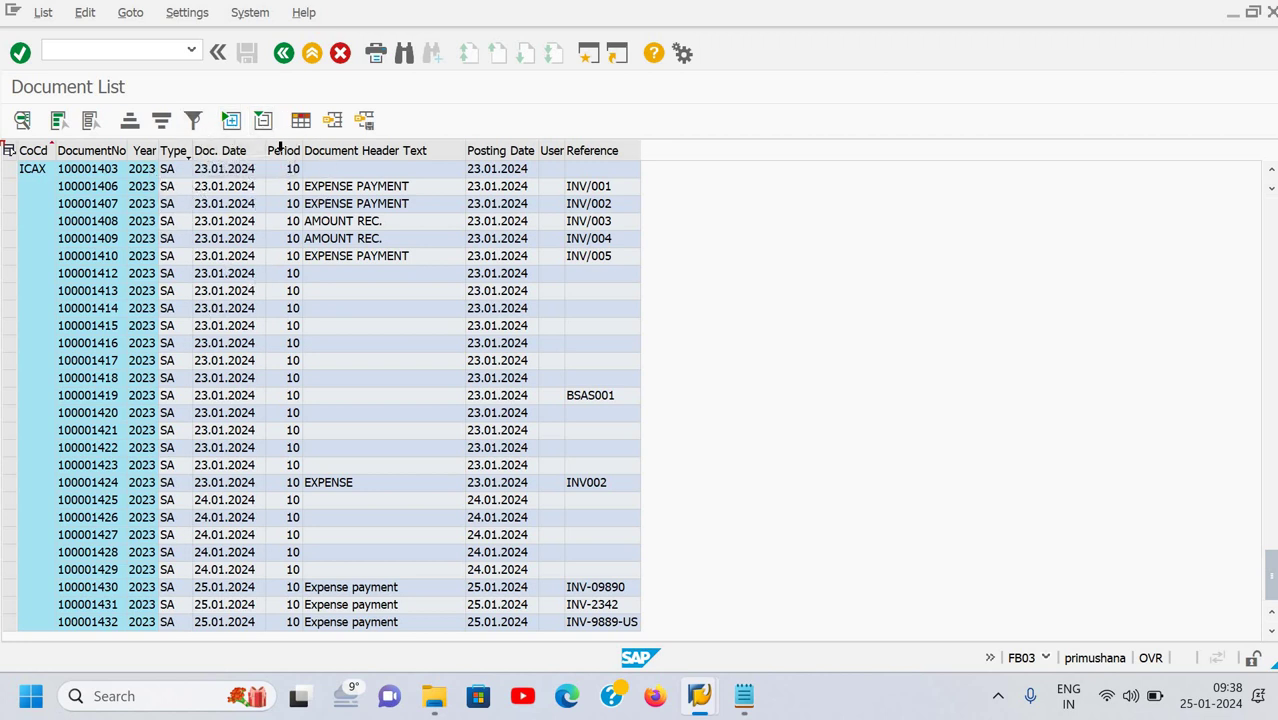
scroll(291, 363, up, 10)
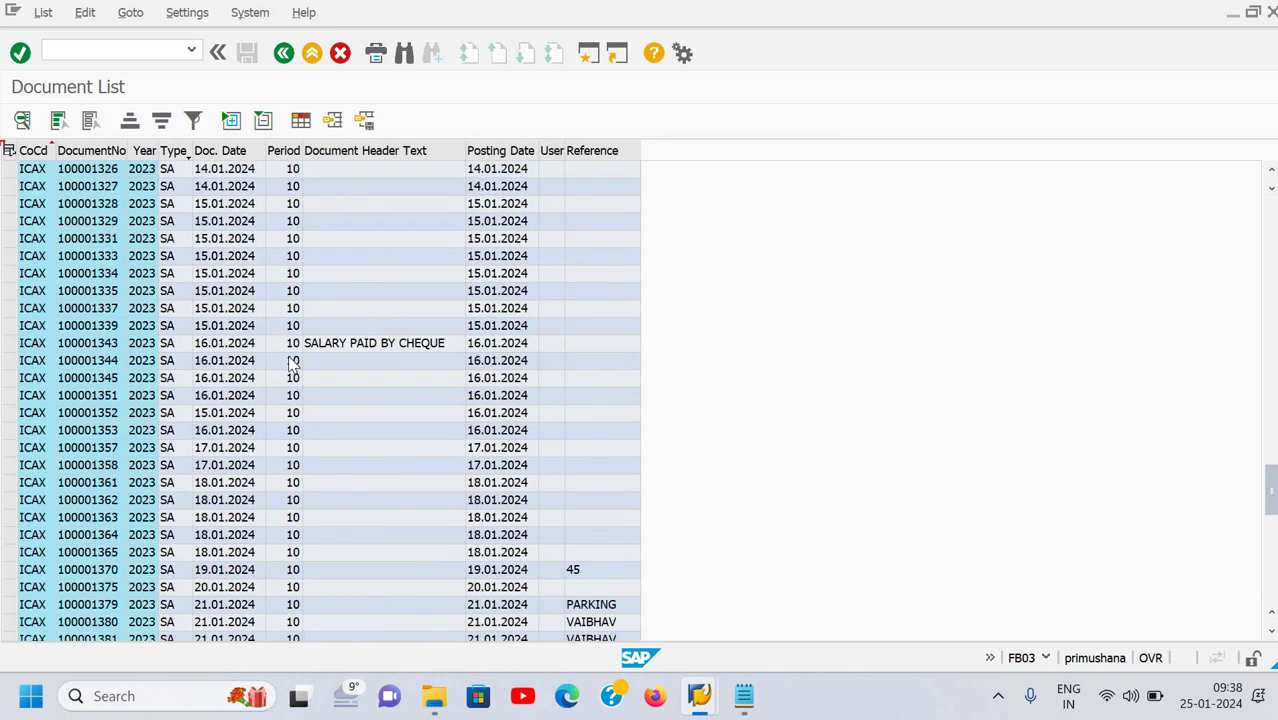
scroll(291, 363, up, 20)
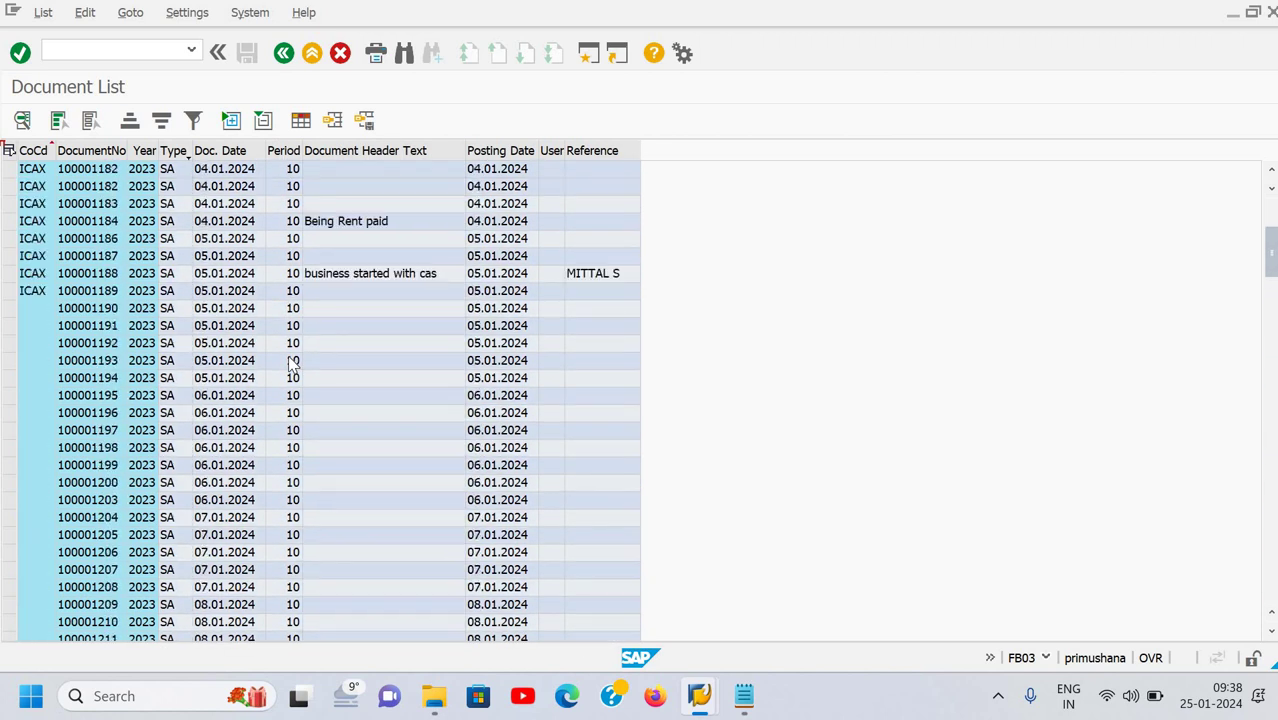
scroll(291, 363, up, 3)
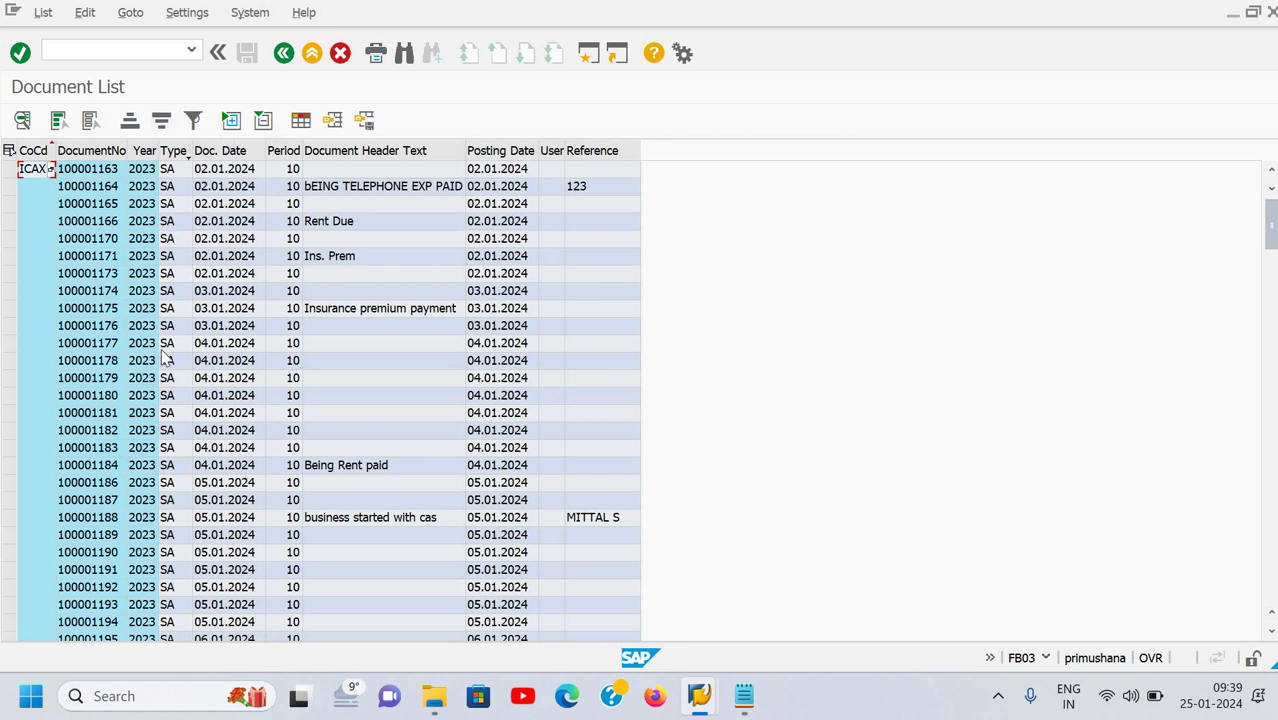
Clear the document type value from the filter so that the list includes all document types
click(190, 121)
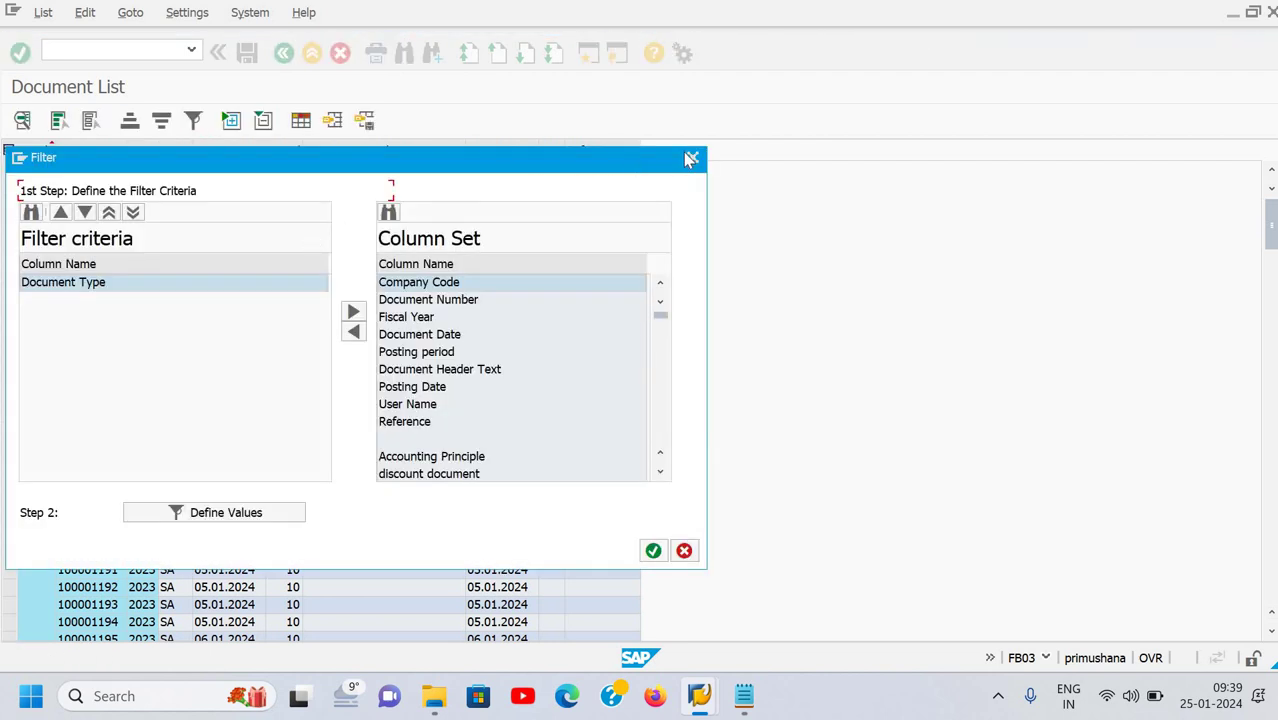
click(690, 159)
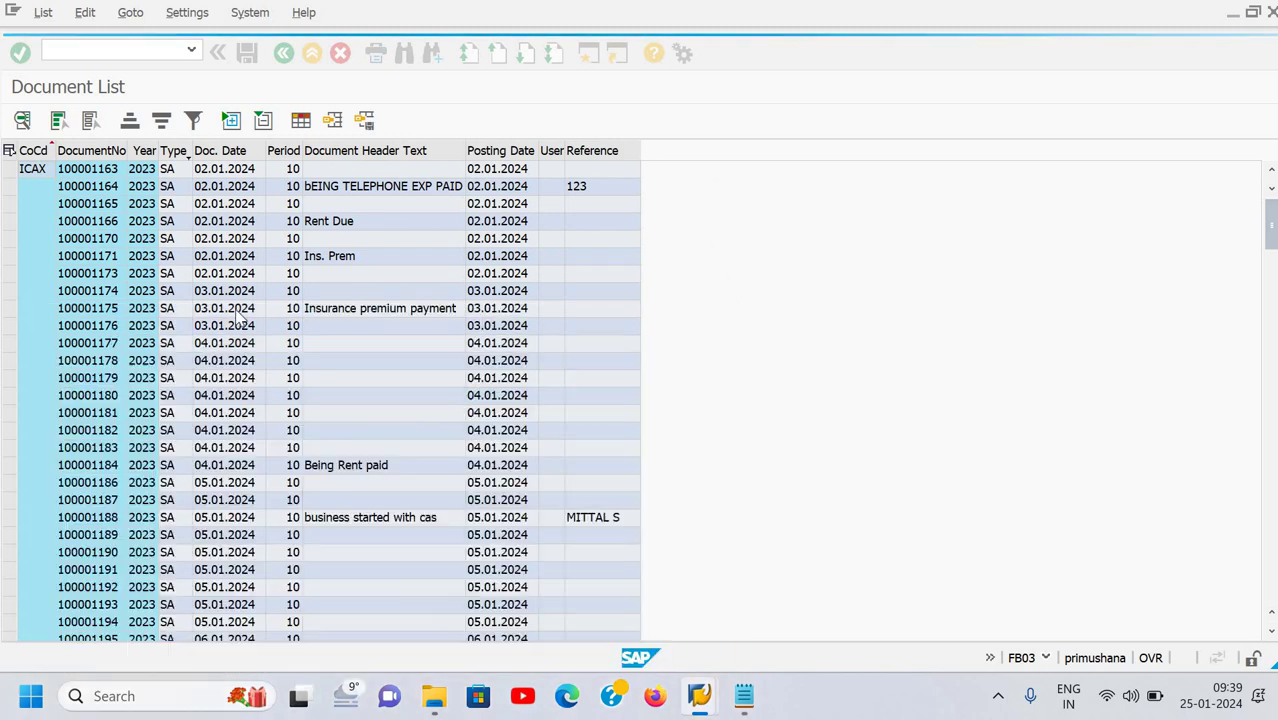
click(172, 151)
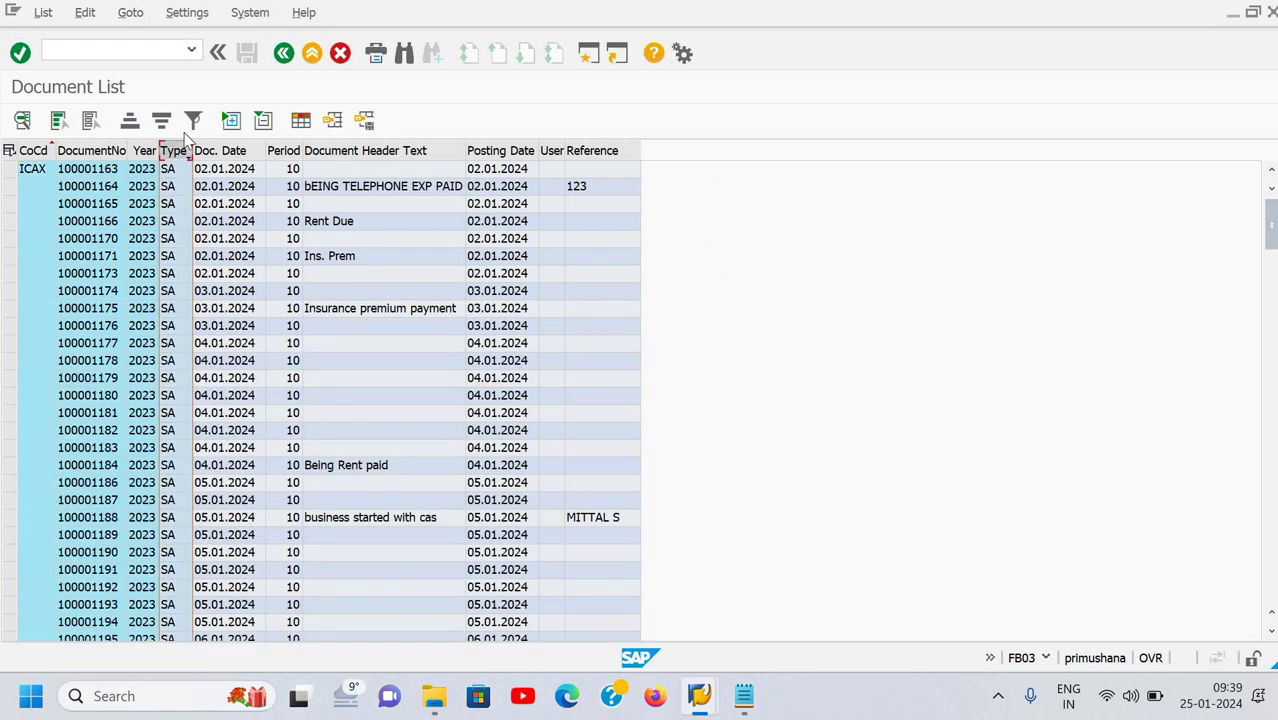
click(194, 120)
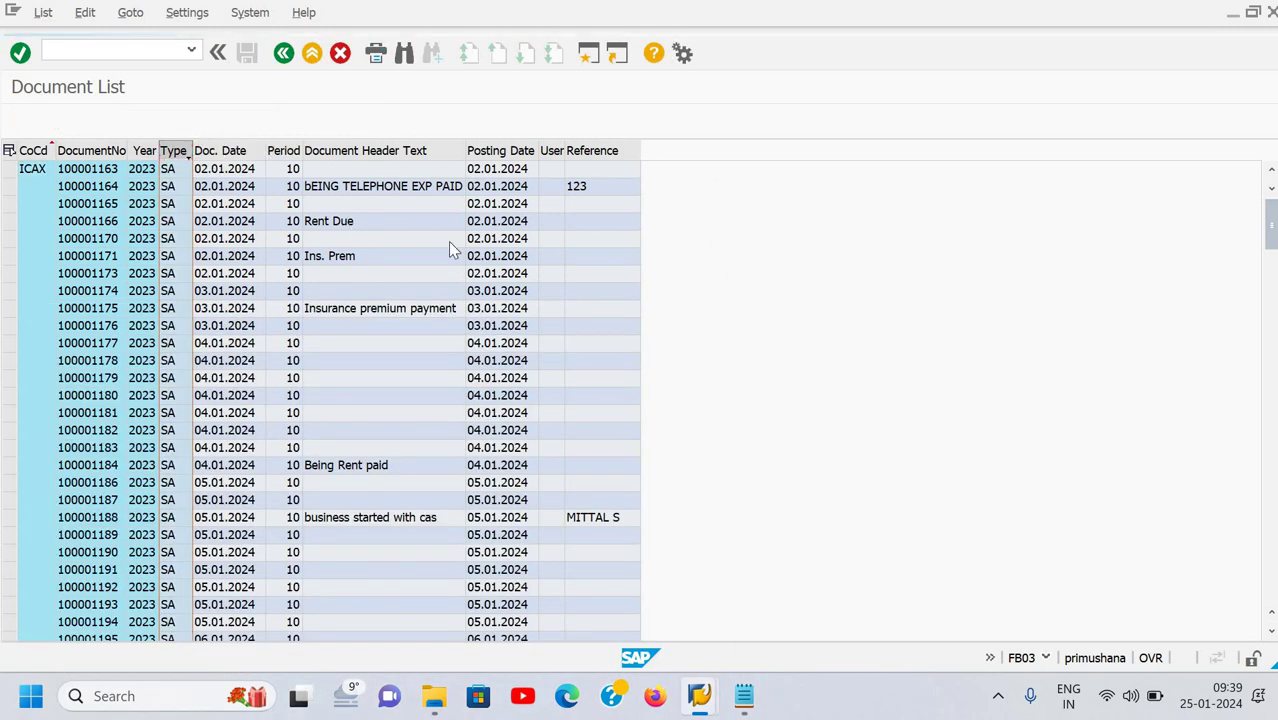
key(Delete)
key(Delete)
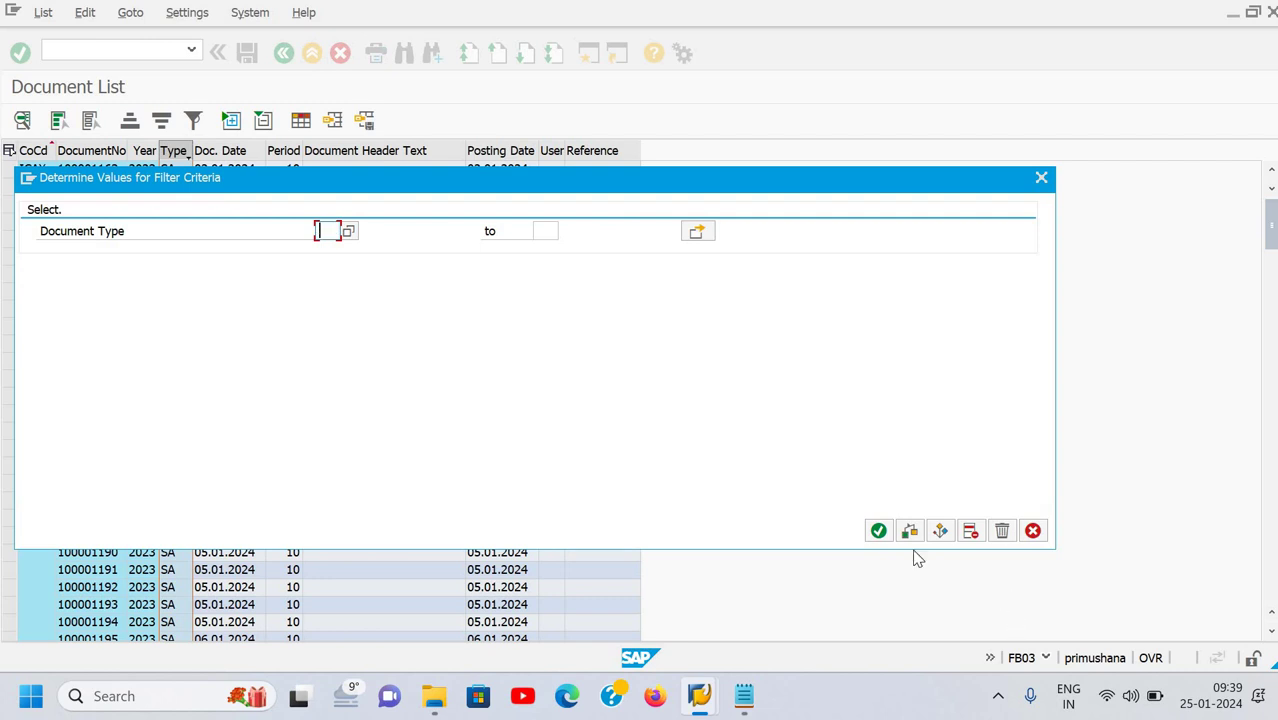
click(879, 531)
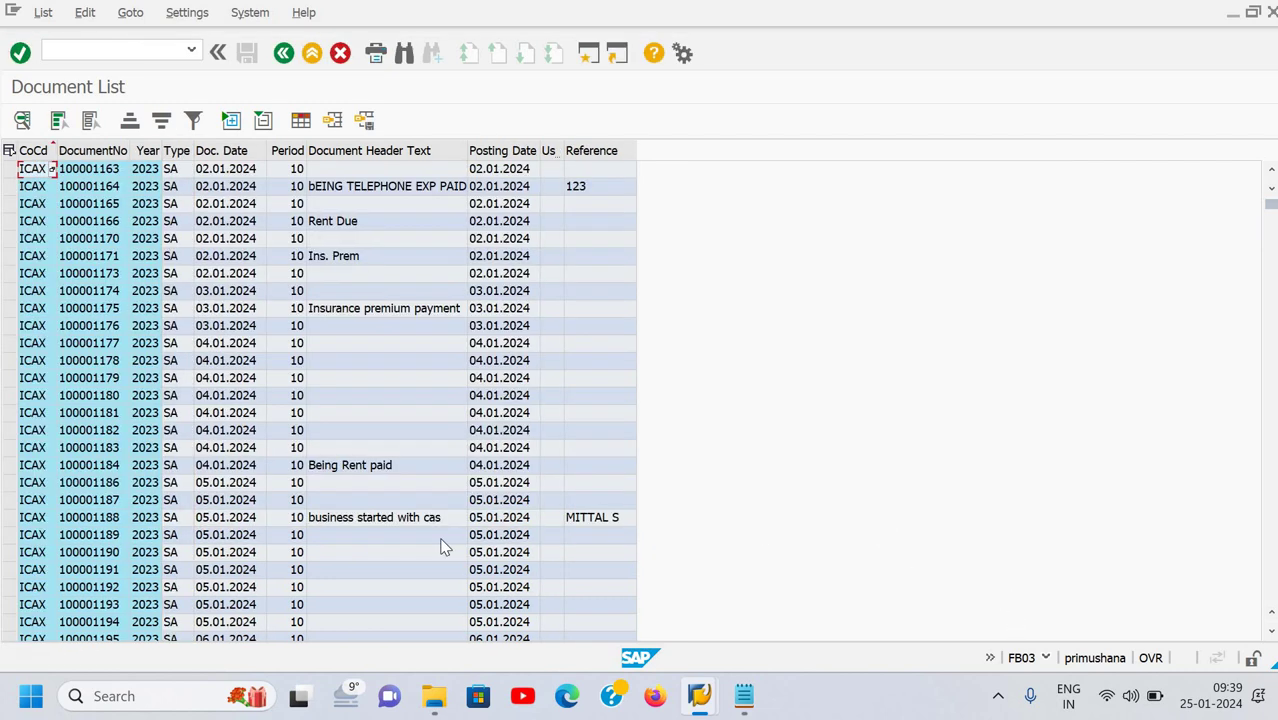
Sort the unfiltered document list by document date in descending order
scroll(435, 547, down, 20)
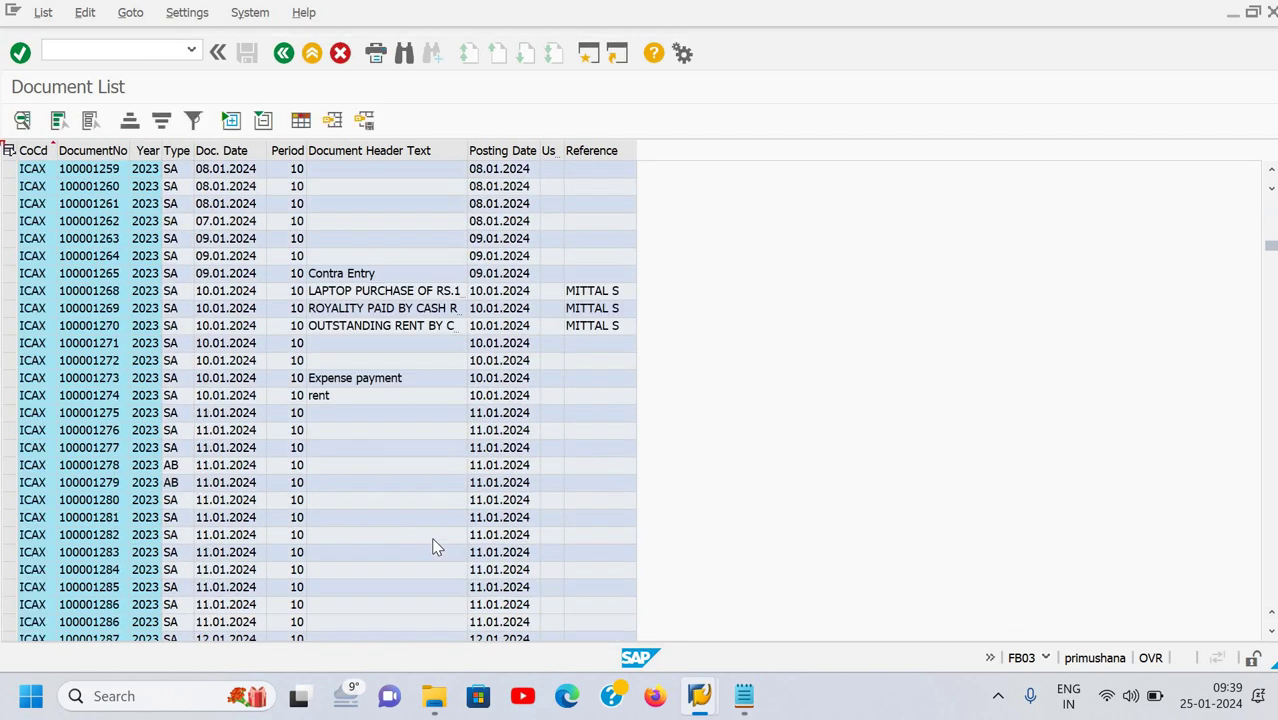
scroll(435, 547, up, 20)
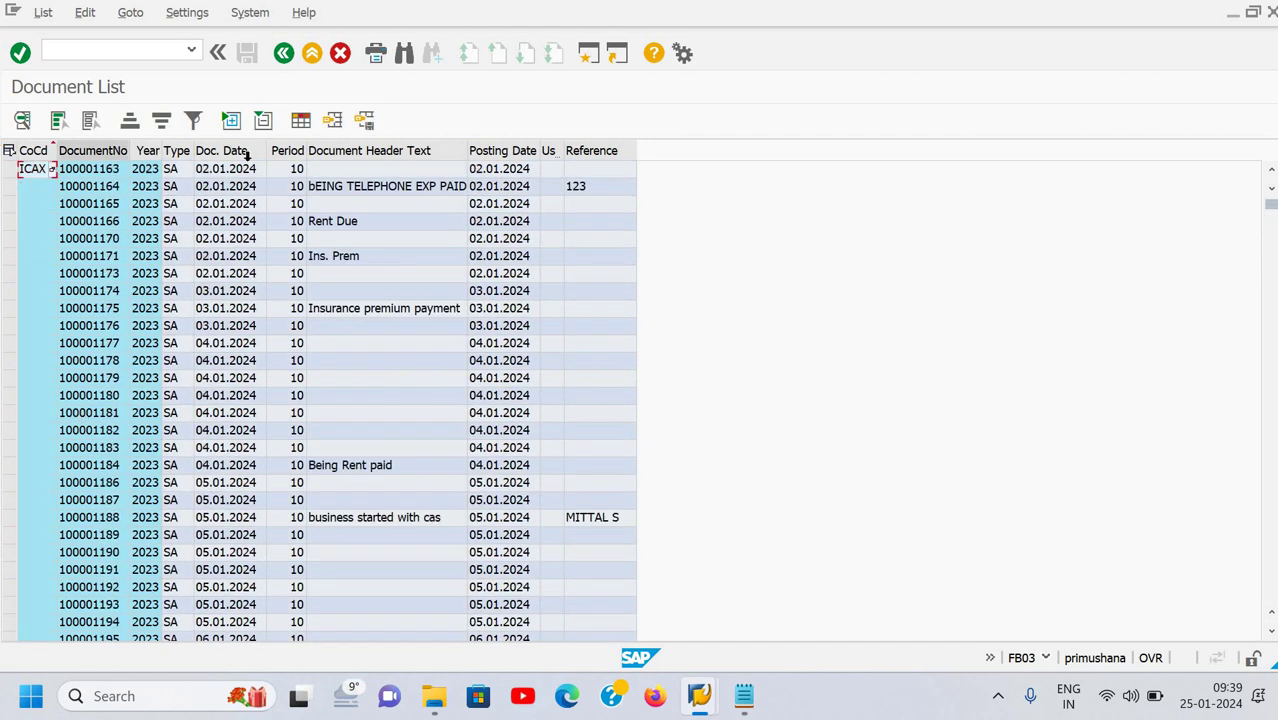
click(248, 155)
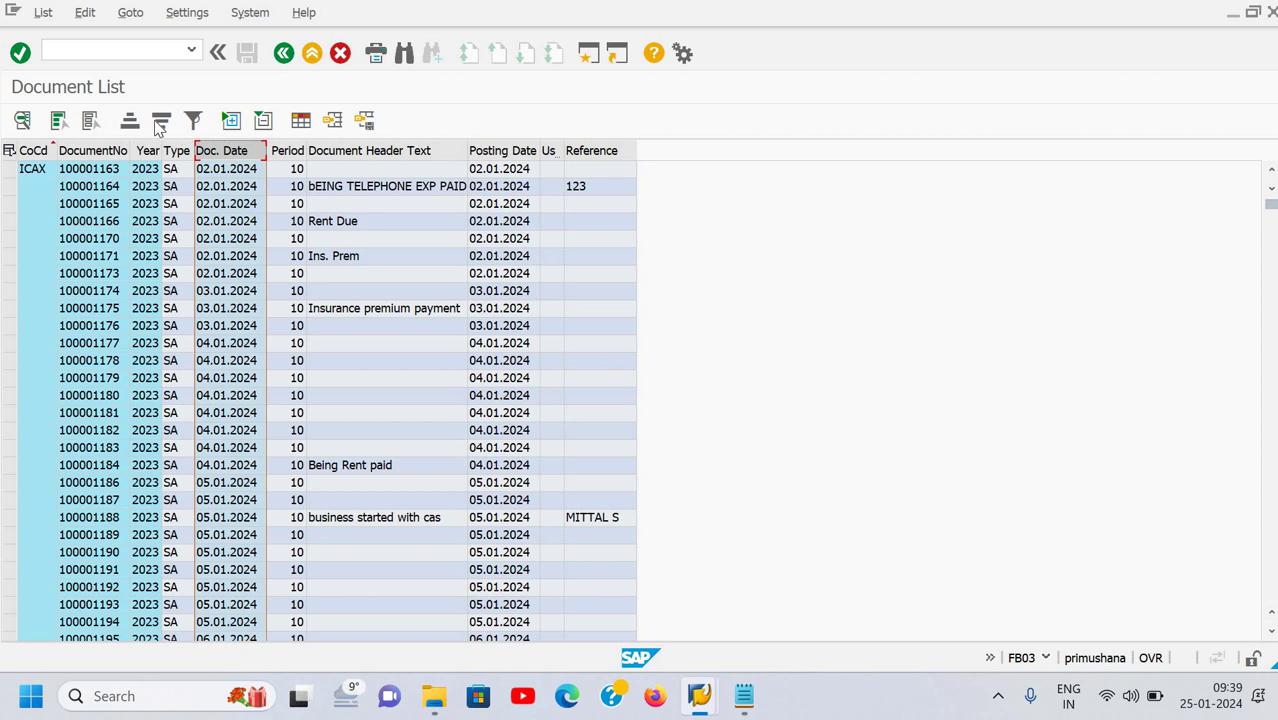
click(157, 127)
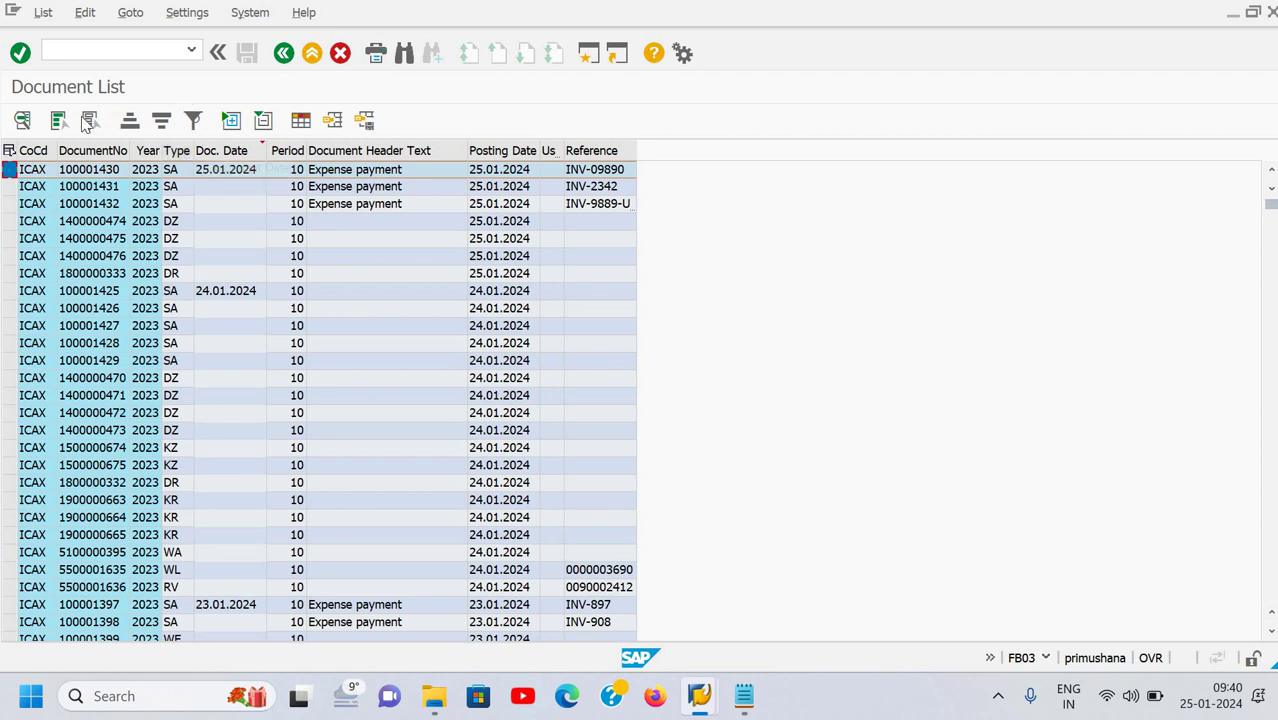
Leave the document list with the command /n and return to the SAP Easy Access menu
click(84, 56)
text(/n)
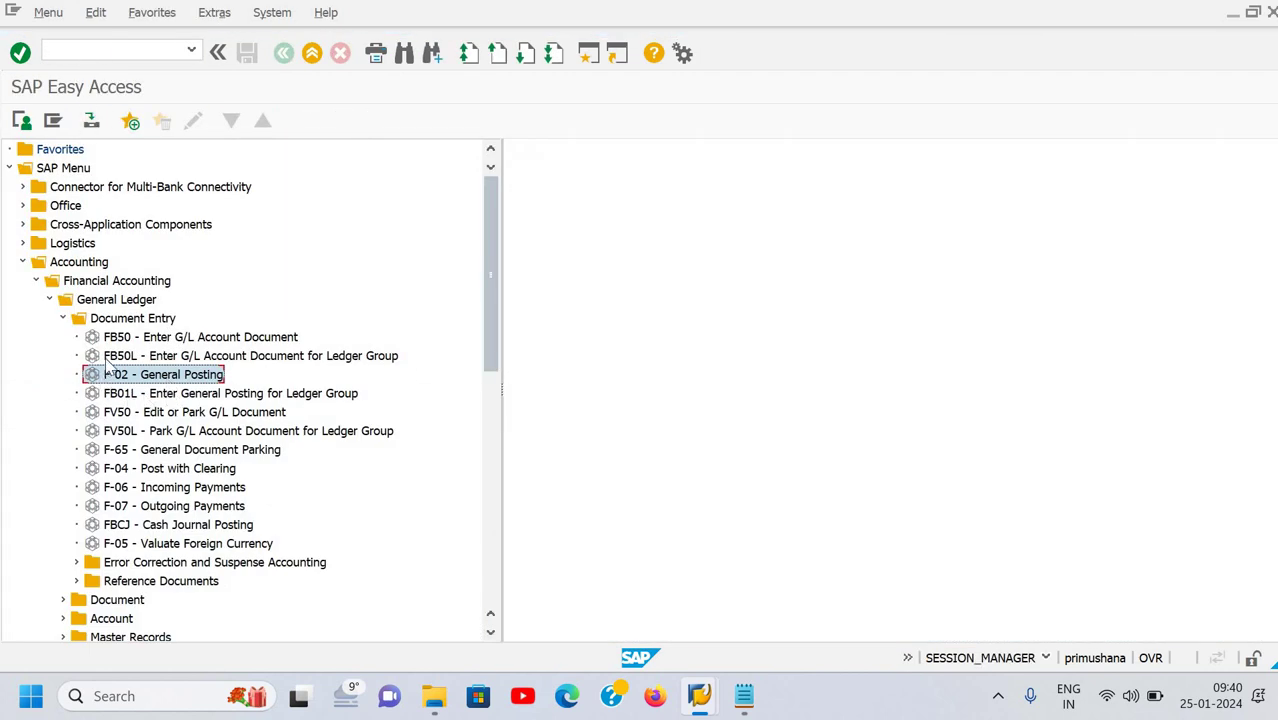
click(112, 357)
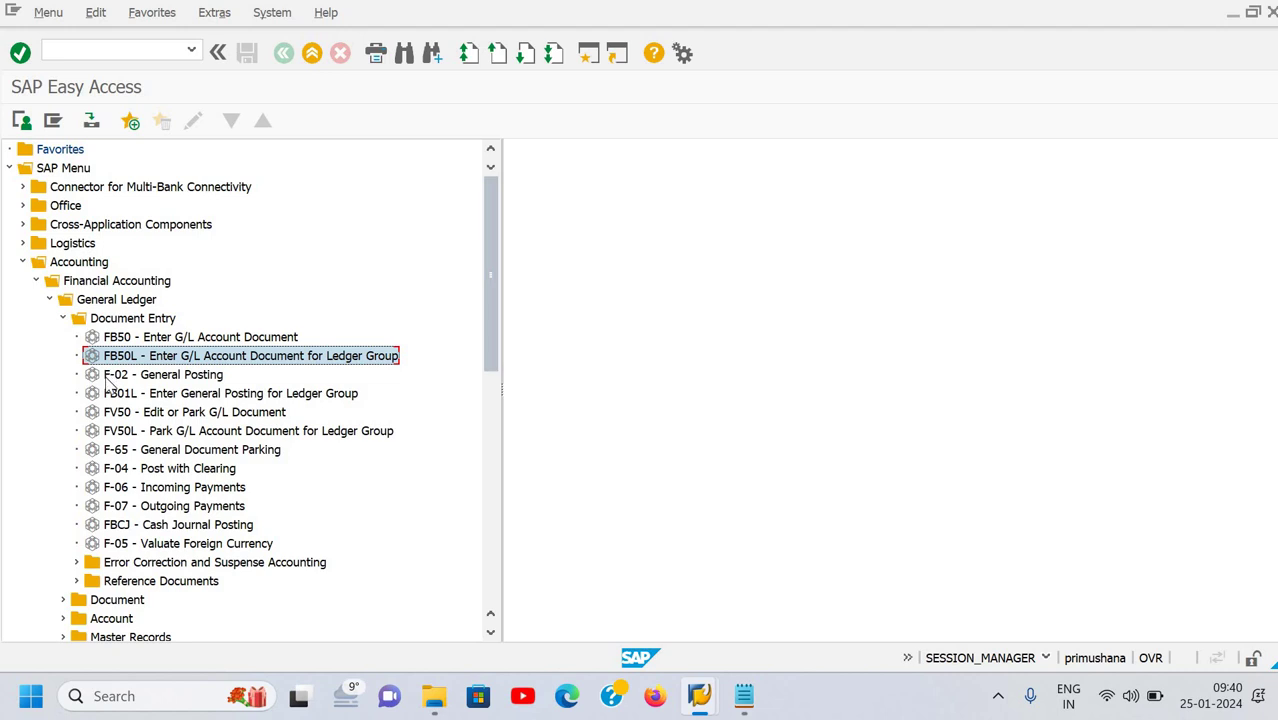
key(Down)
click(130, 342)
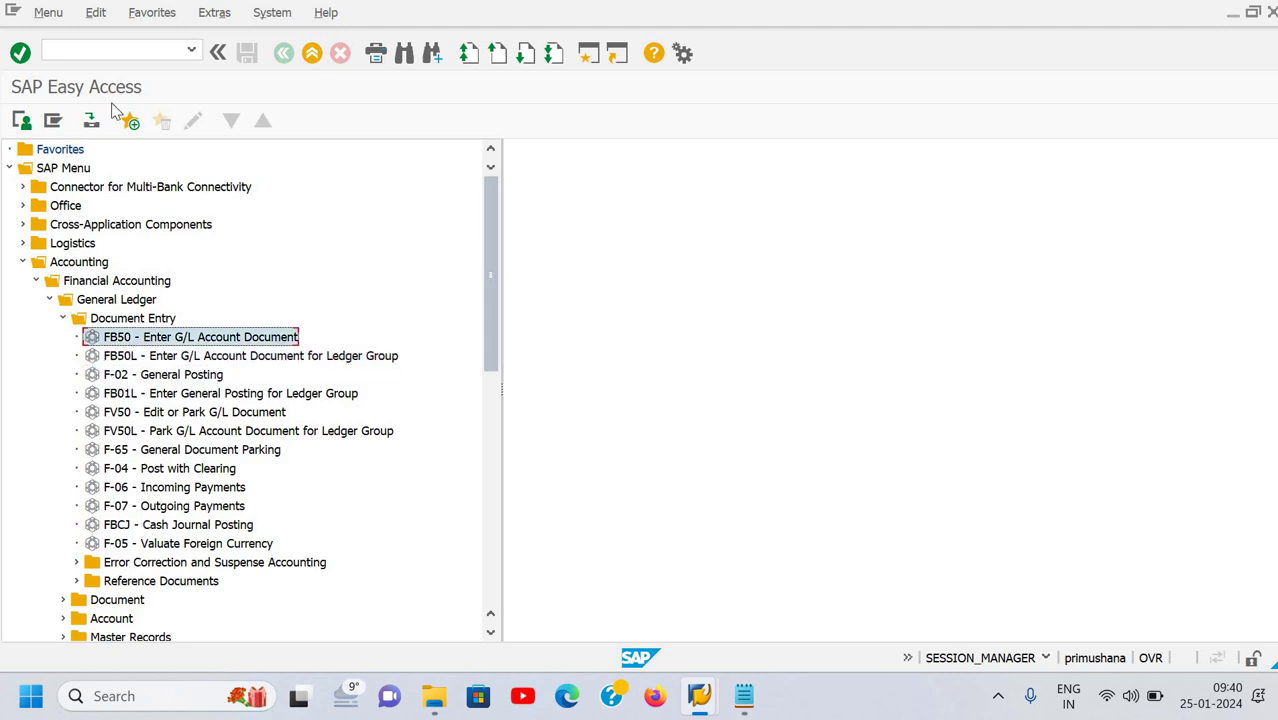
click(148, 453)
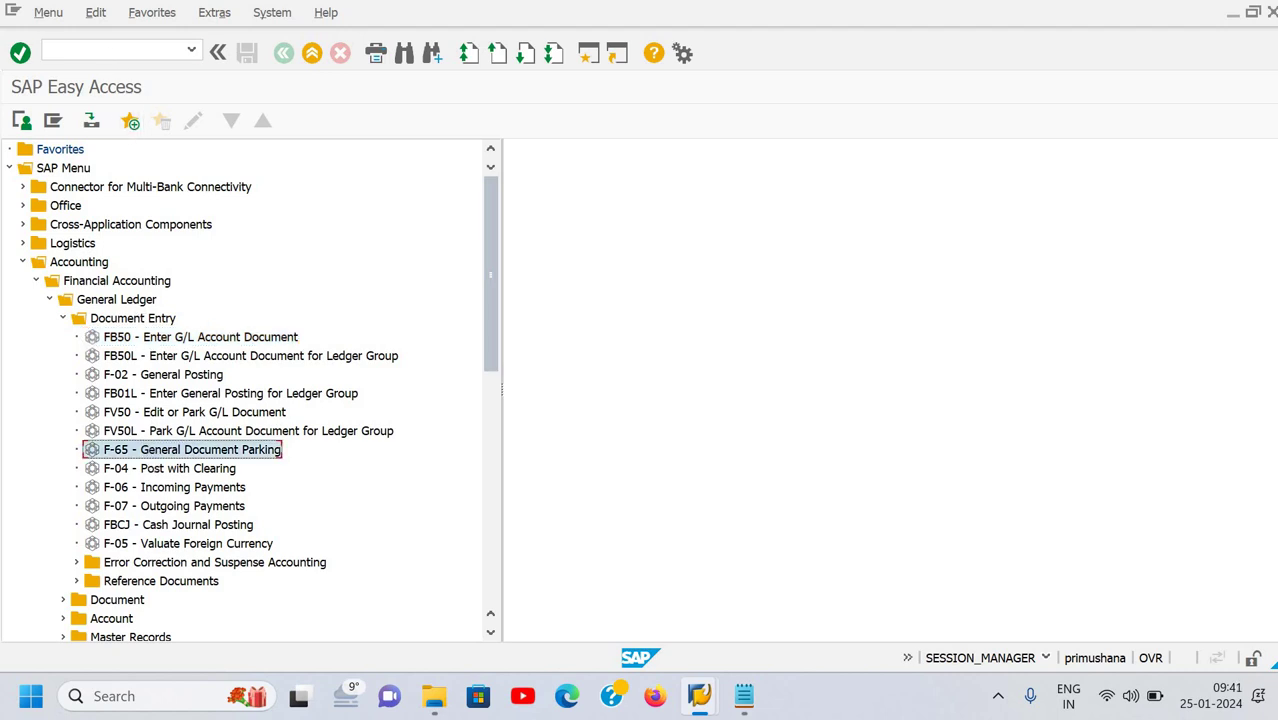
Open the vendor invoice entry screen with transaction F-43 and leave it again with the command /n
click(112, 55)
text(/n)
key(Return)
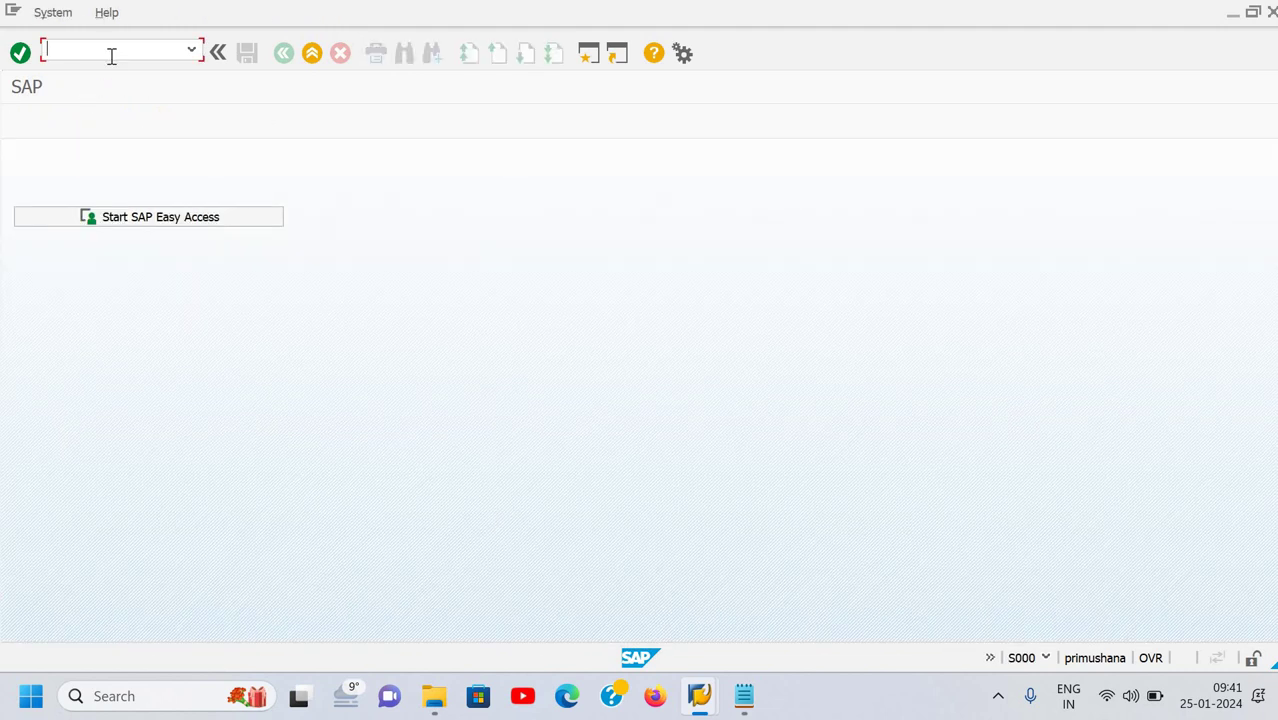
text(f-43)
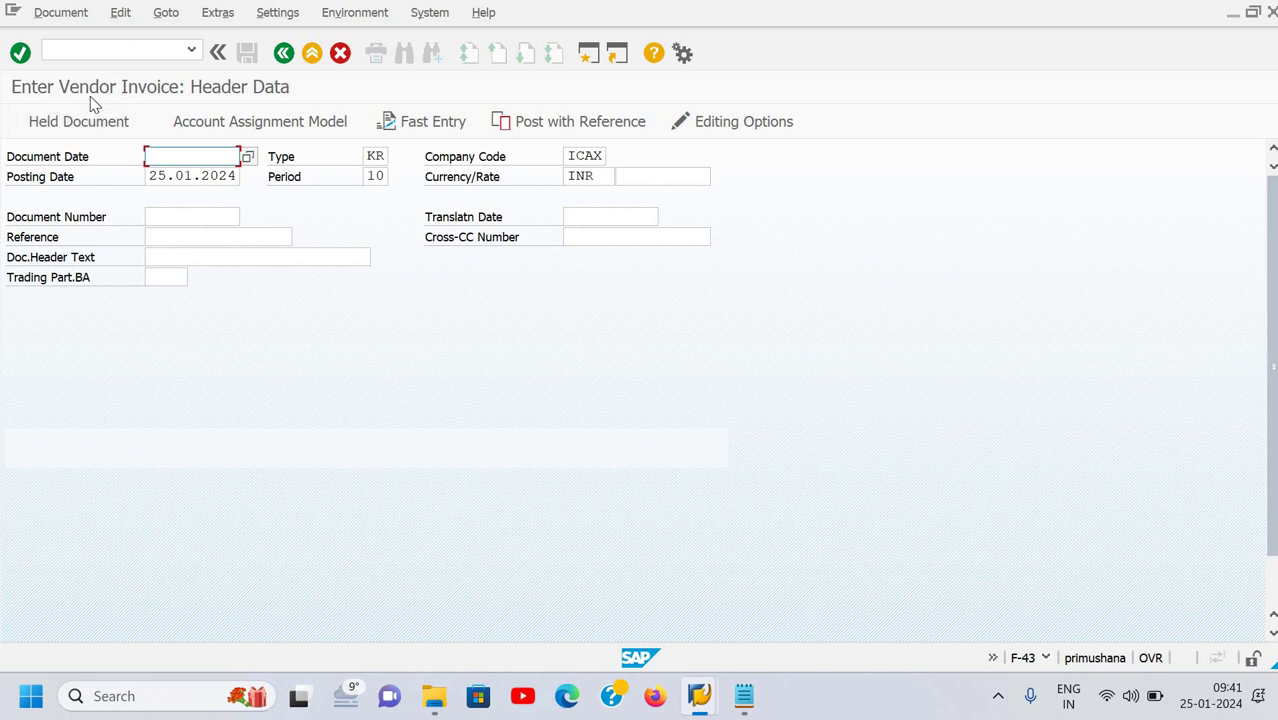
click(117, 46)
text(/n)
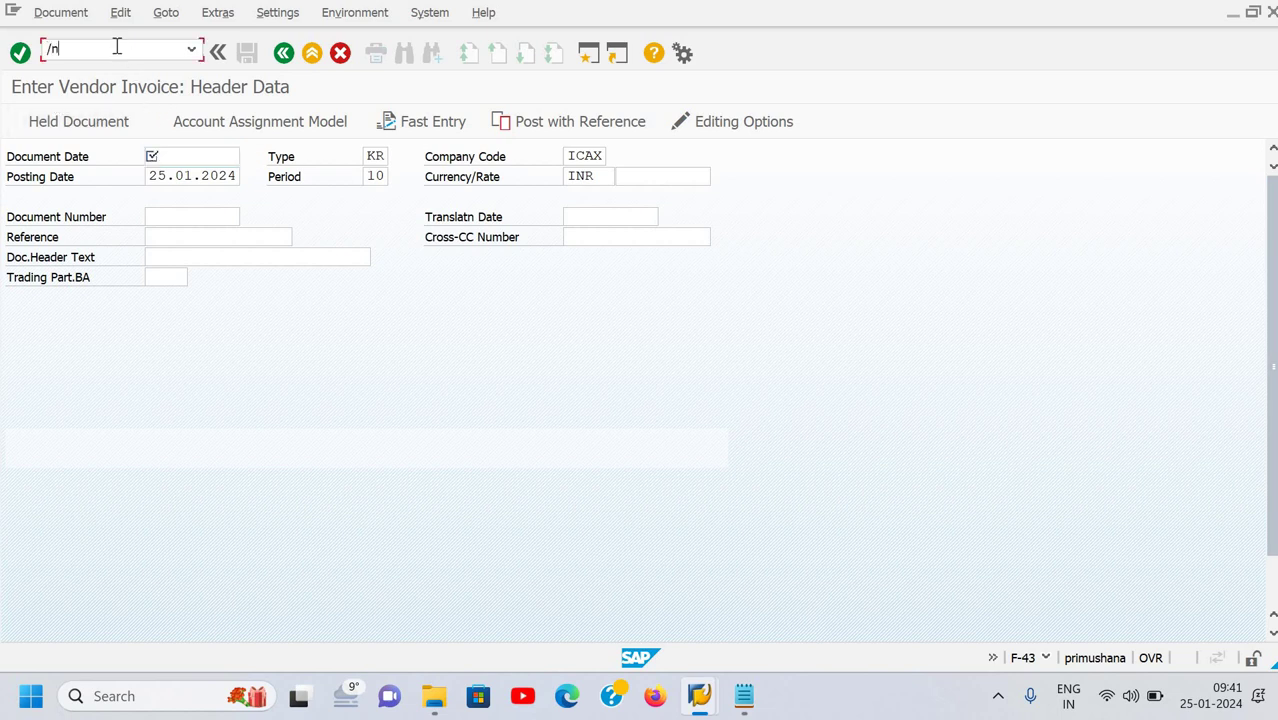
key(Return)
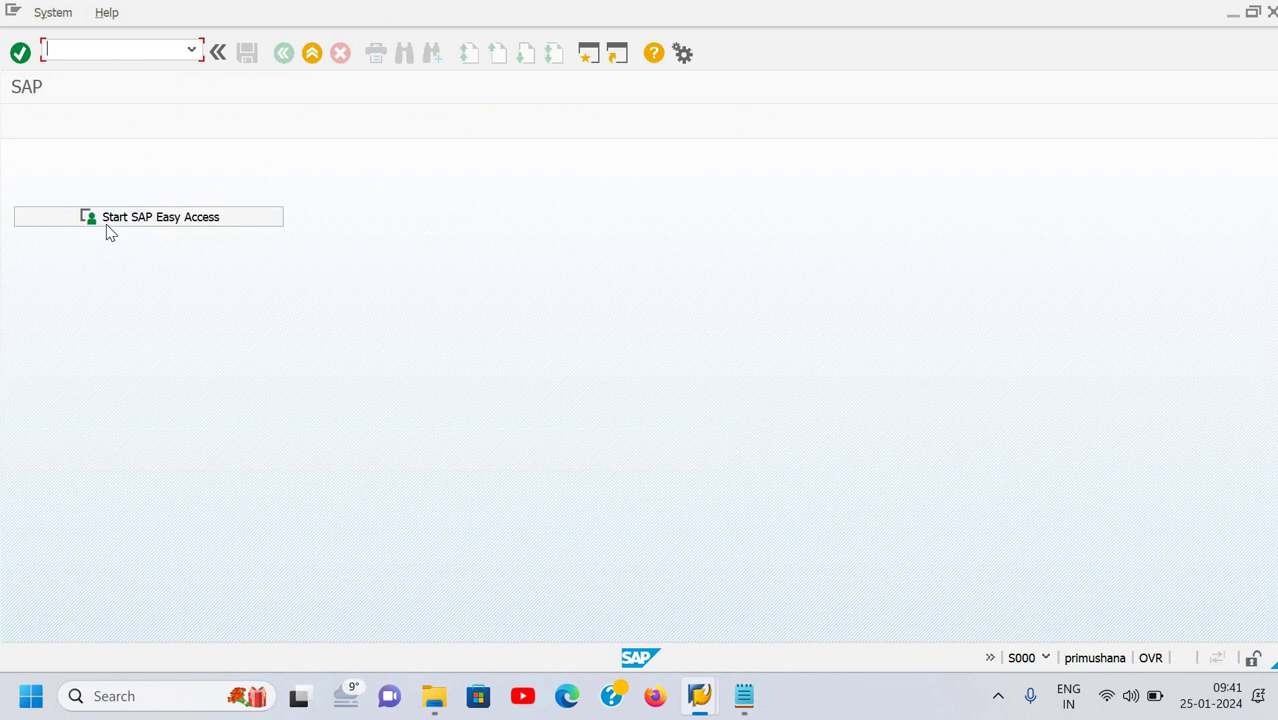
Reload the SAP Easy Access menu from the empty start screen, using the commands /n and s000
click(108, 222)
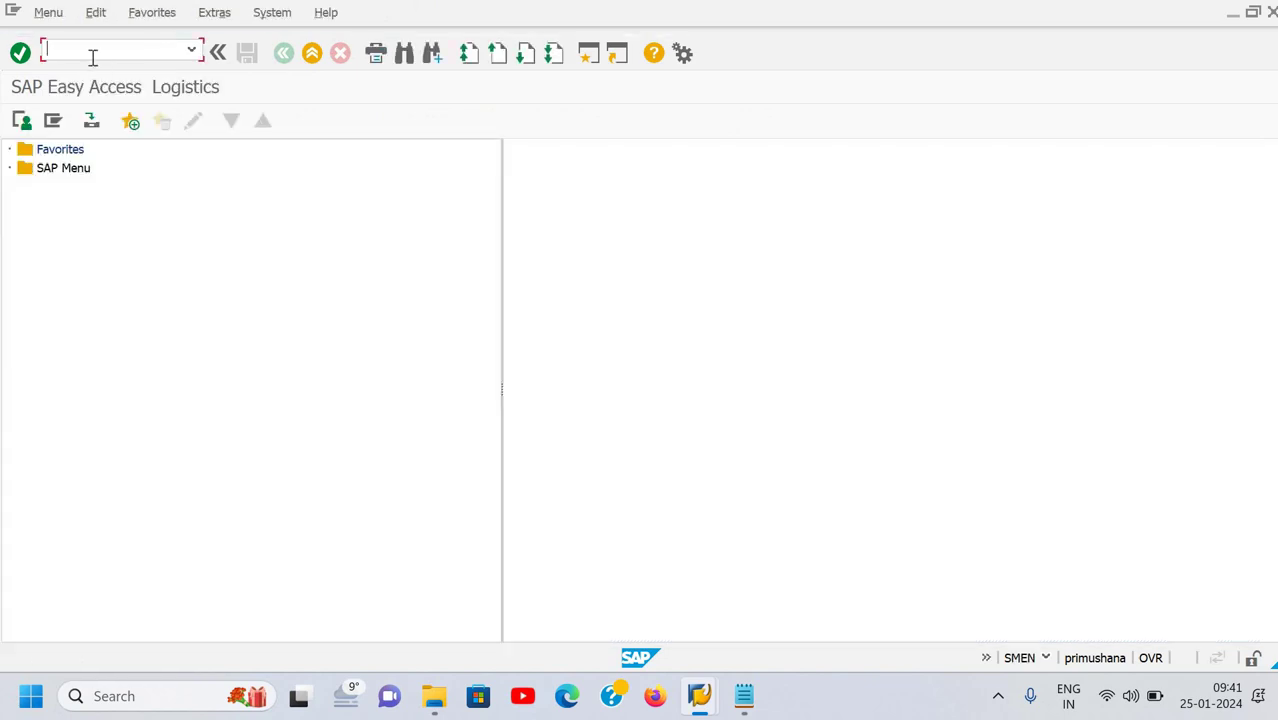
text(/n)
key(Return)
text(s000)
key(Return)
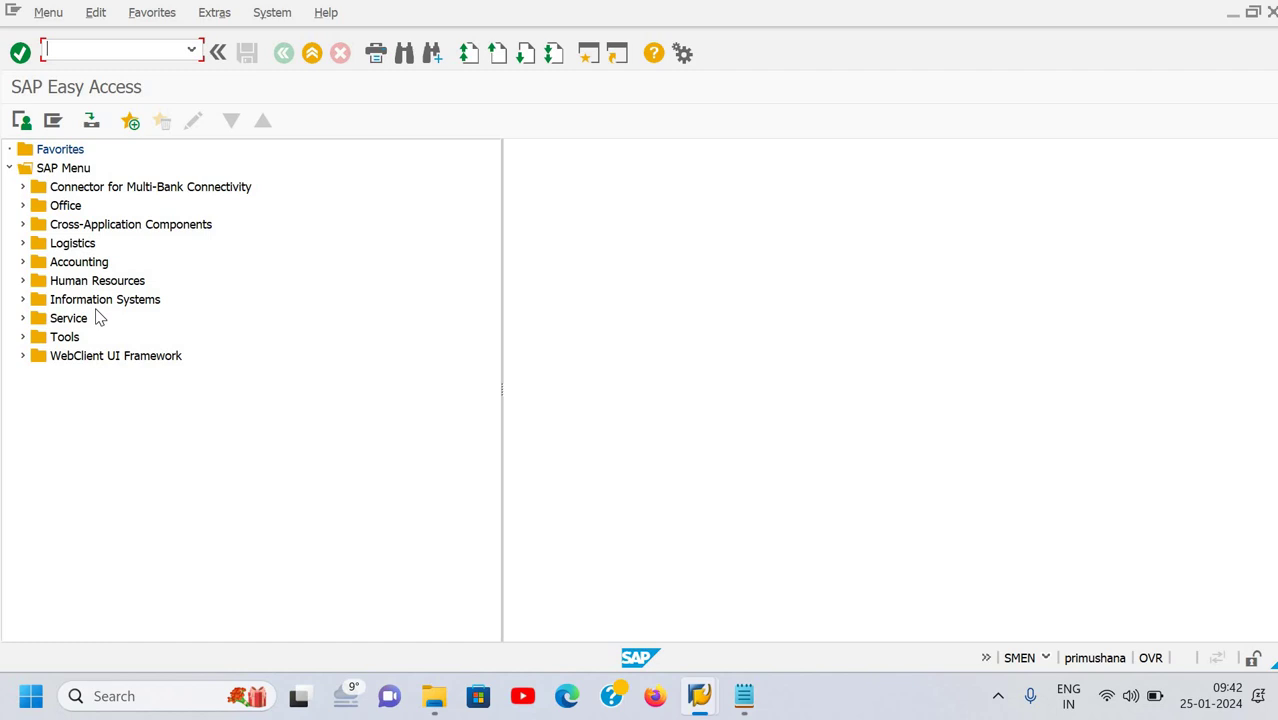
Start a G/L account posting with transaction F-02 and set the document date to 25.01.2024
text(f-02)
key(Return)
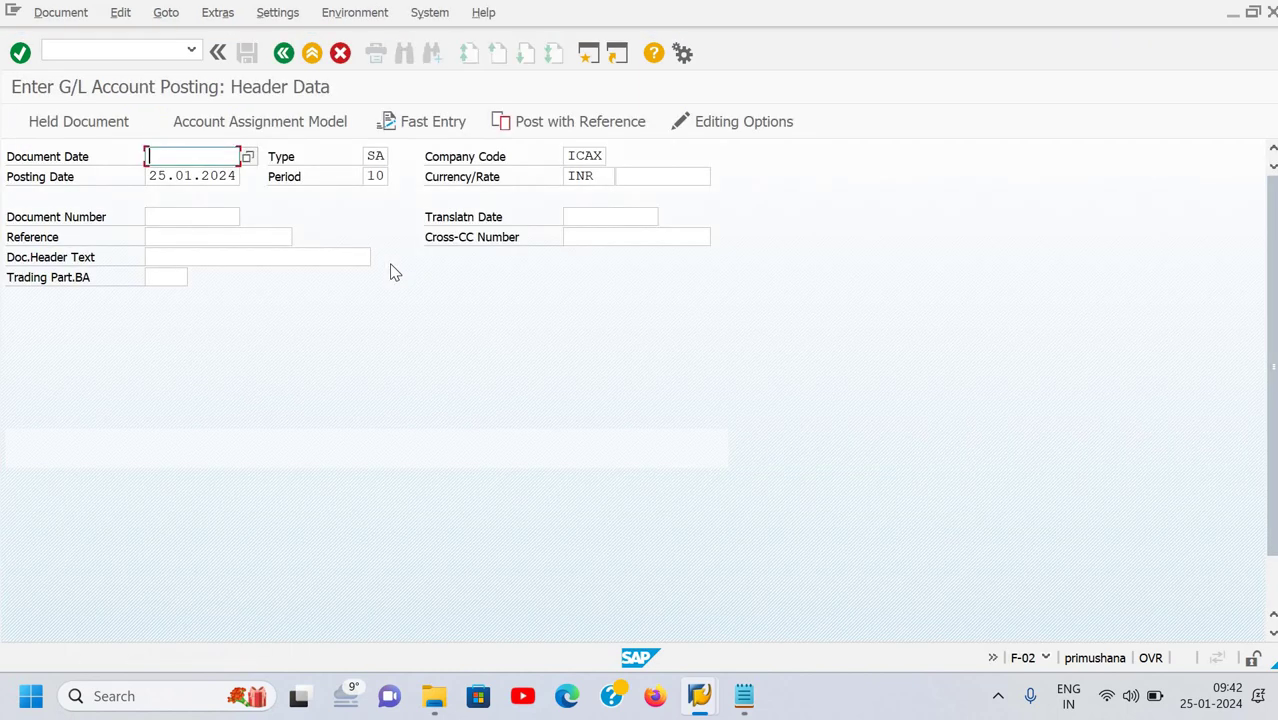
text(25)
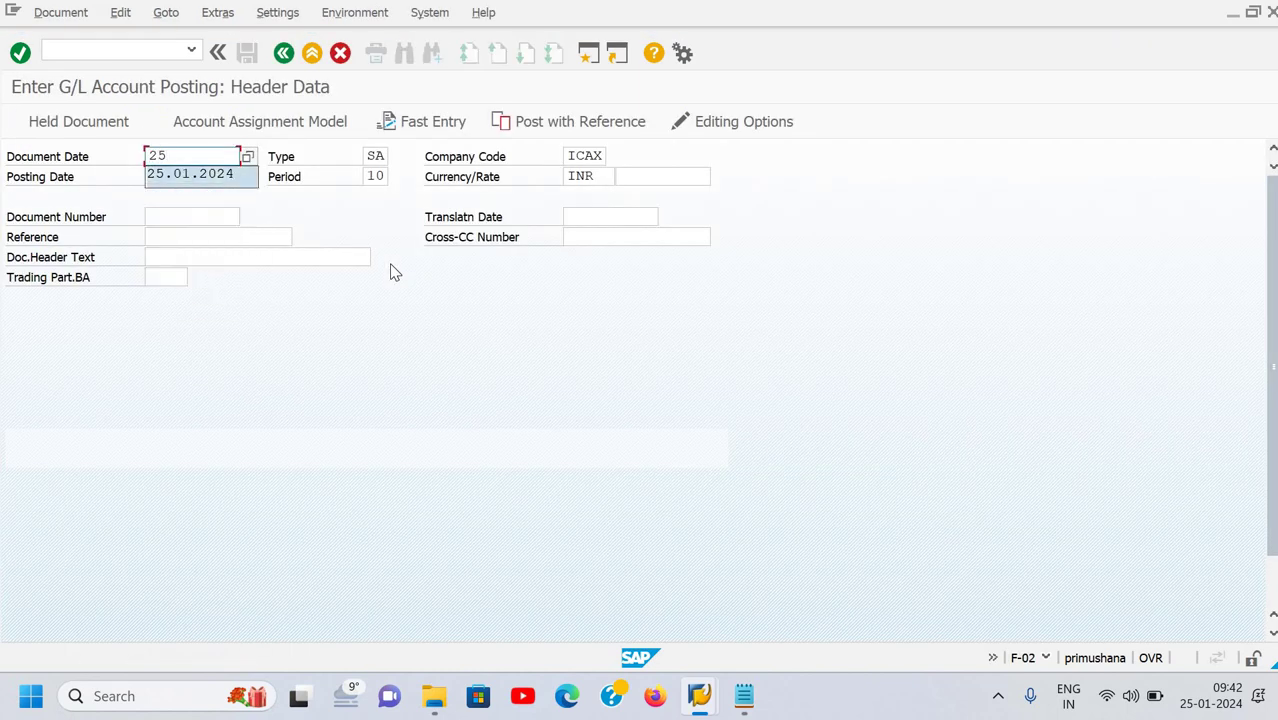
key(Down)
key(Return)
Enter inv-97807 as the reference in the posting's header data
key(Tab)
key(Tab)
key(Tab)
key(Tab)
key(Tab)
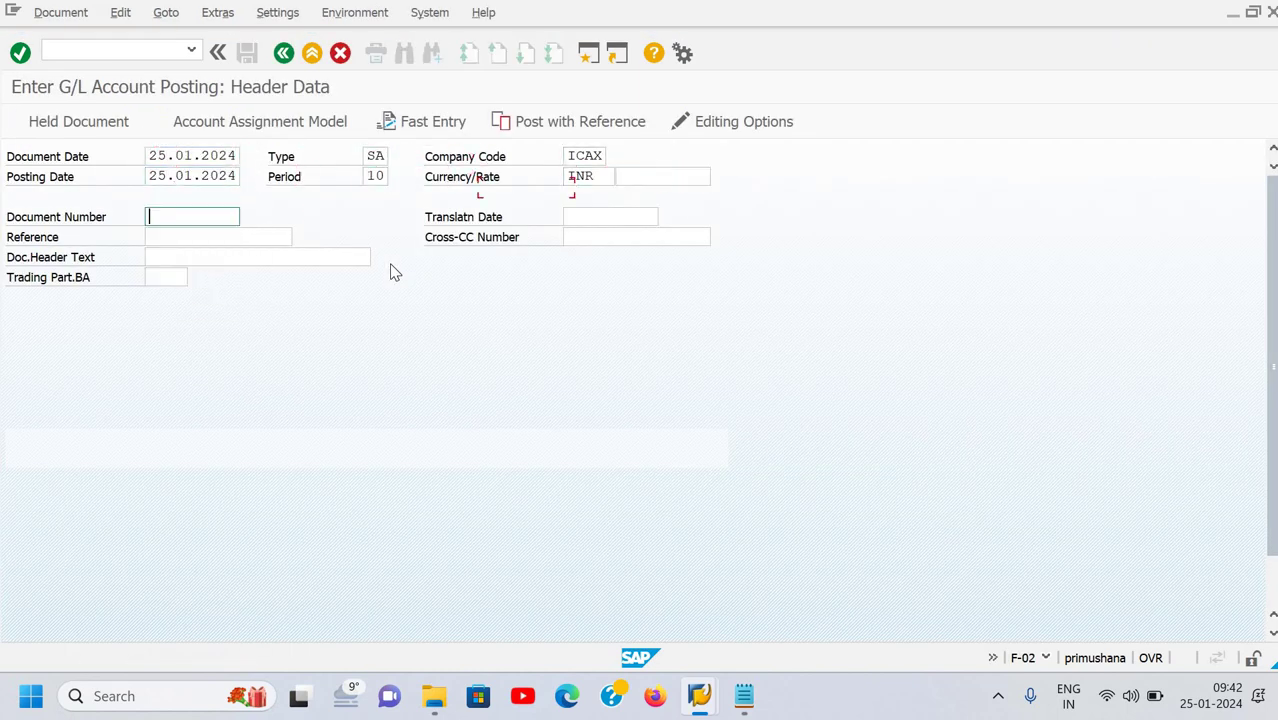
key(Tab)
key(Tab)
key(Tab)
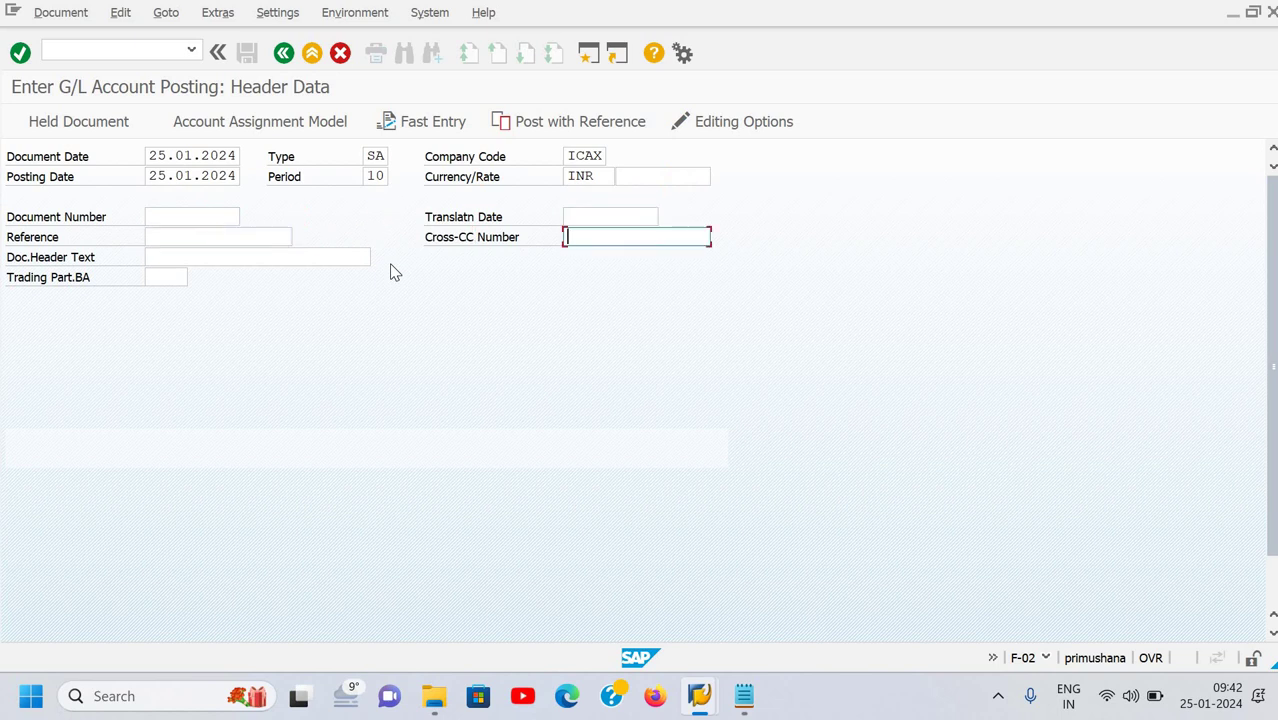
key(shift+Tab)
text(inv-)
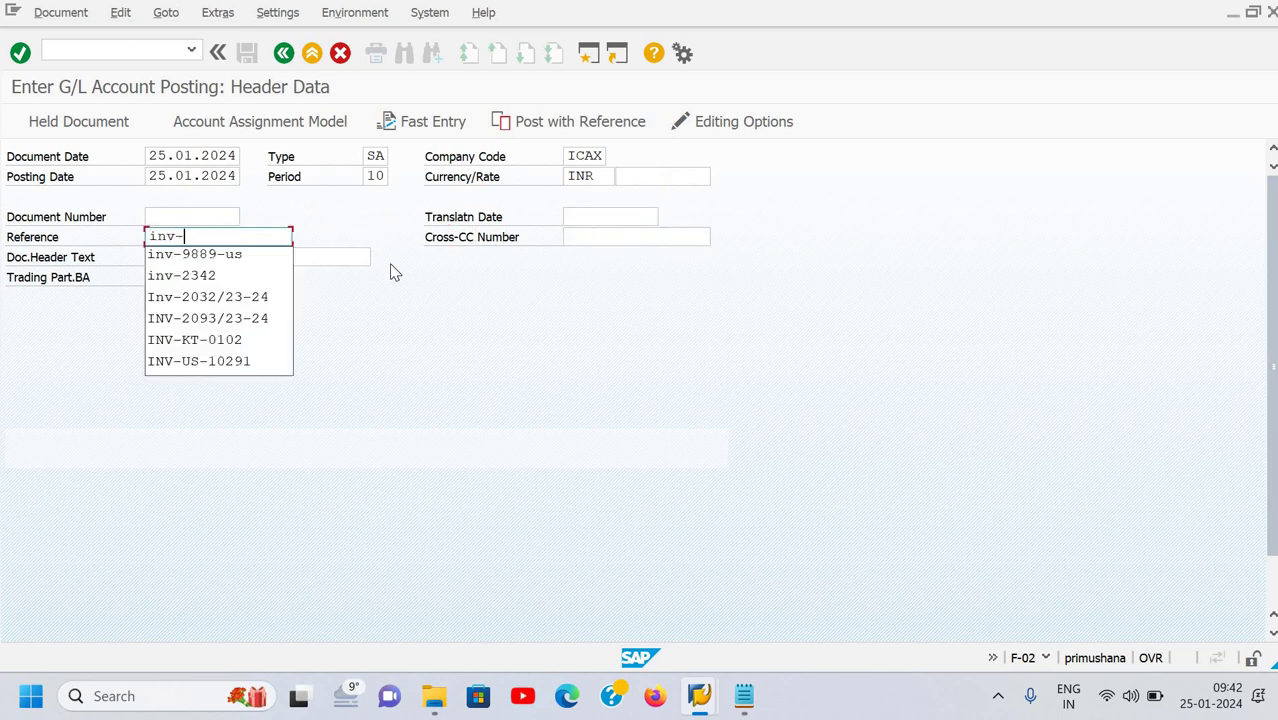
text(978)
text(7)
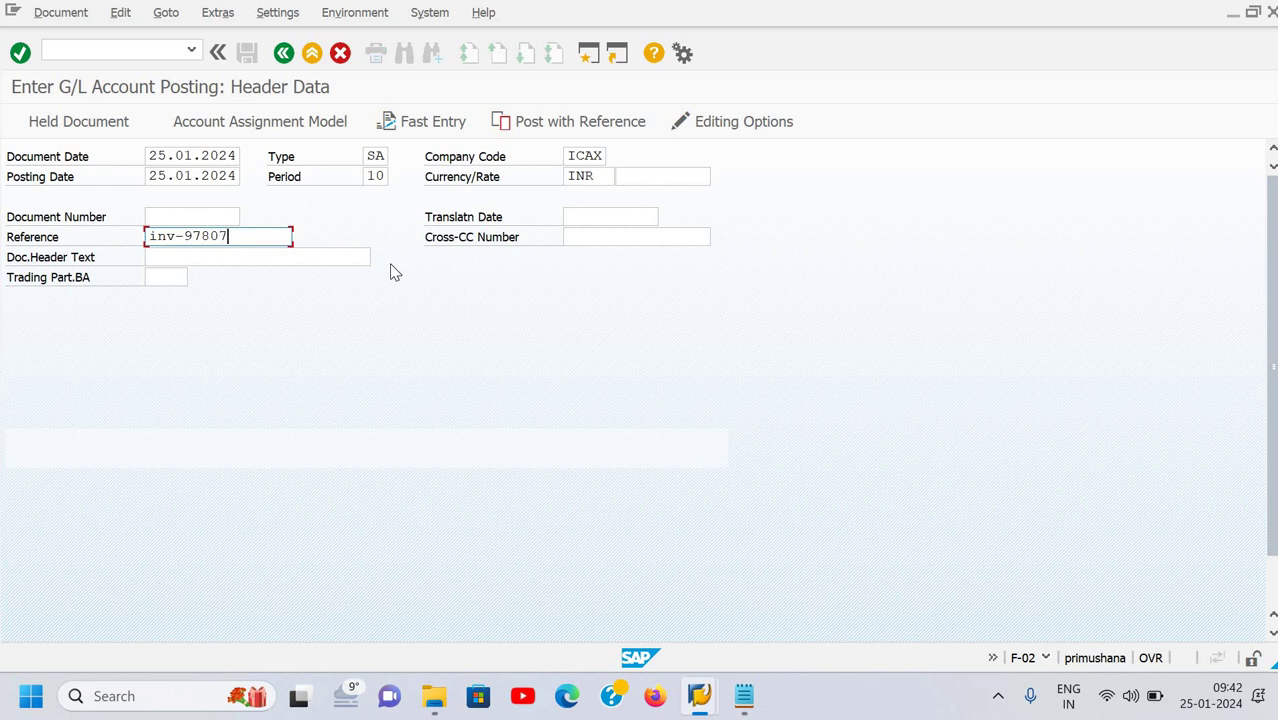
Set the document header text to "Expense payment" and confirm the header data
key(Tab)
key(Tab)
text(e)
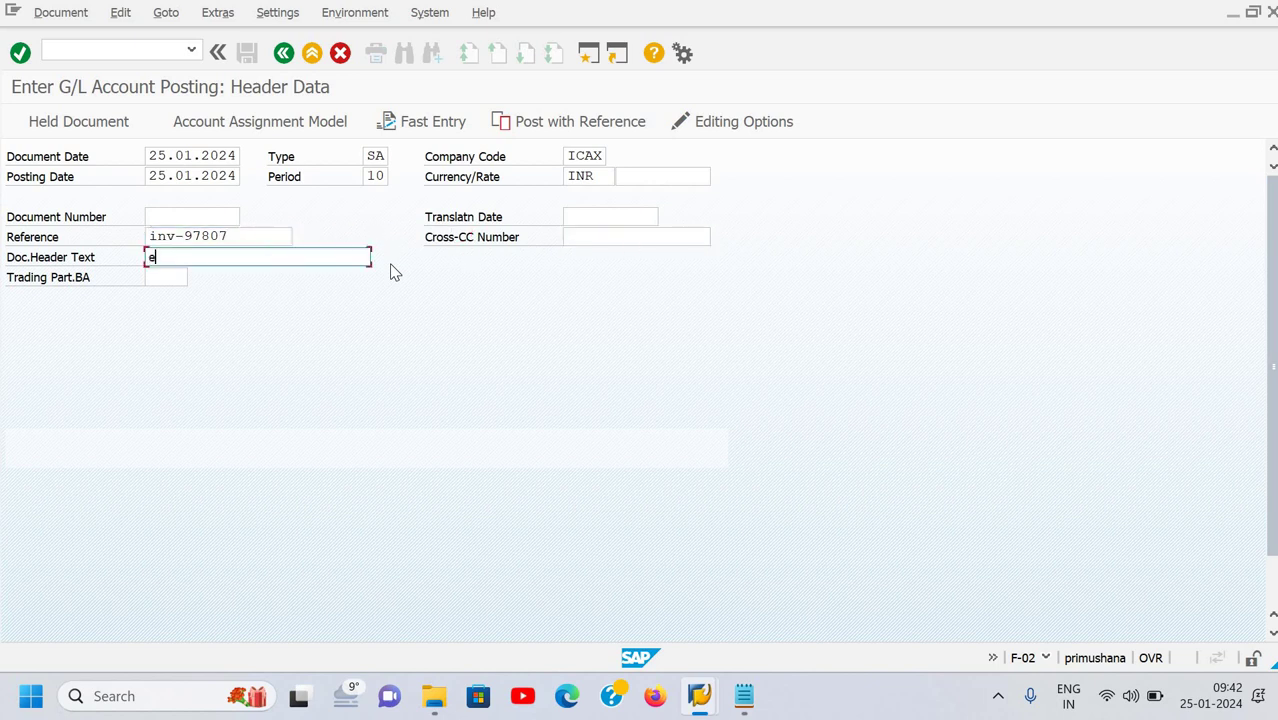
text(x)
key(Down)
key(Return)
key(Tab)
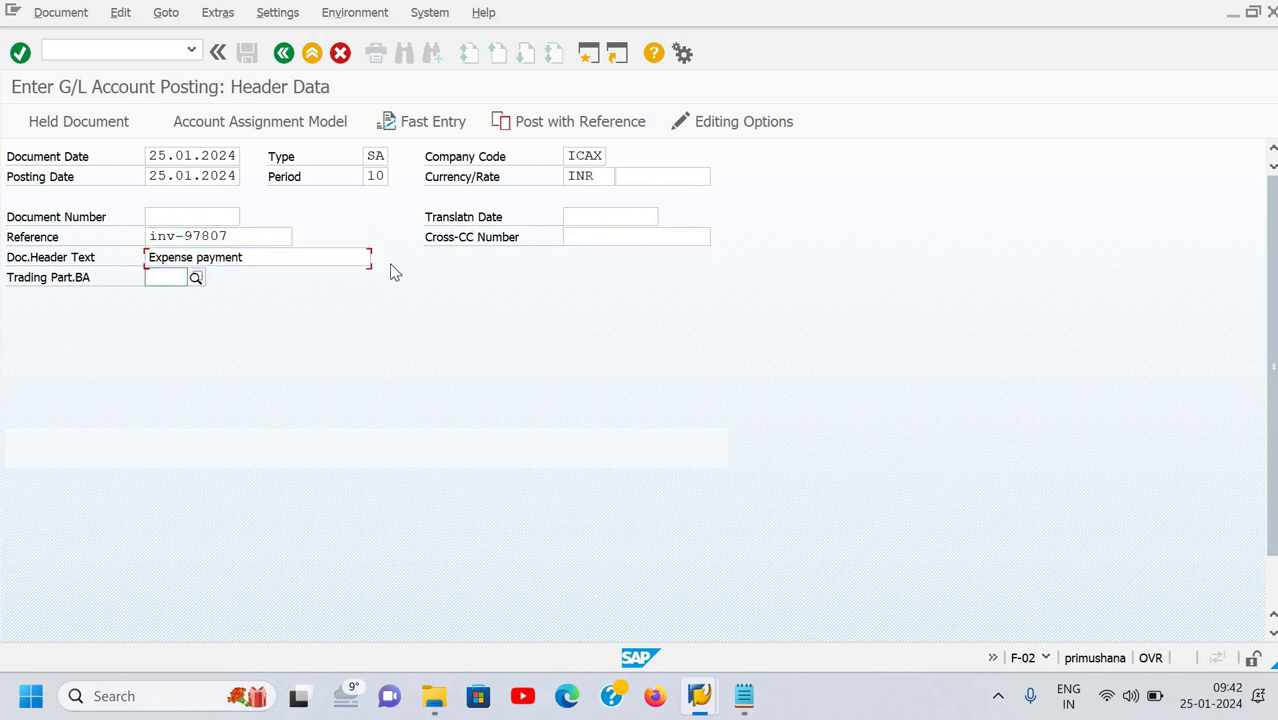
key(Return)
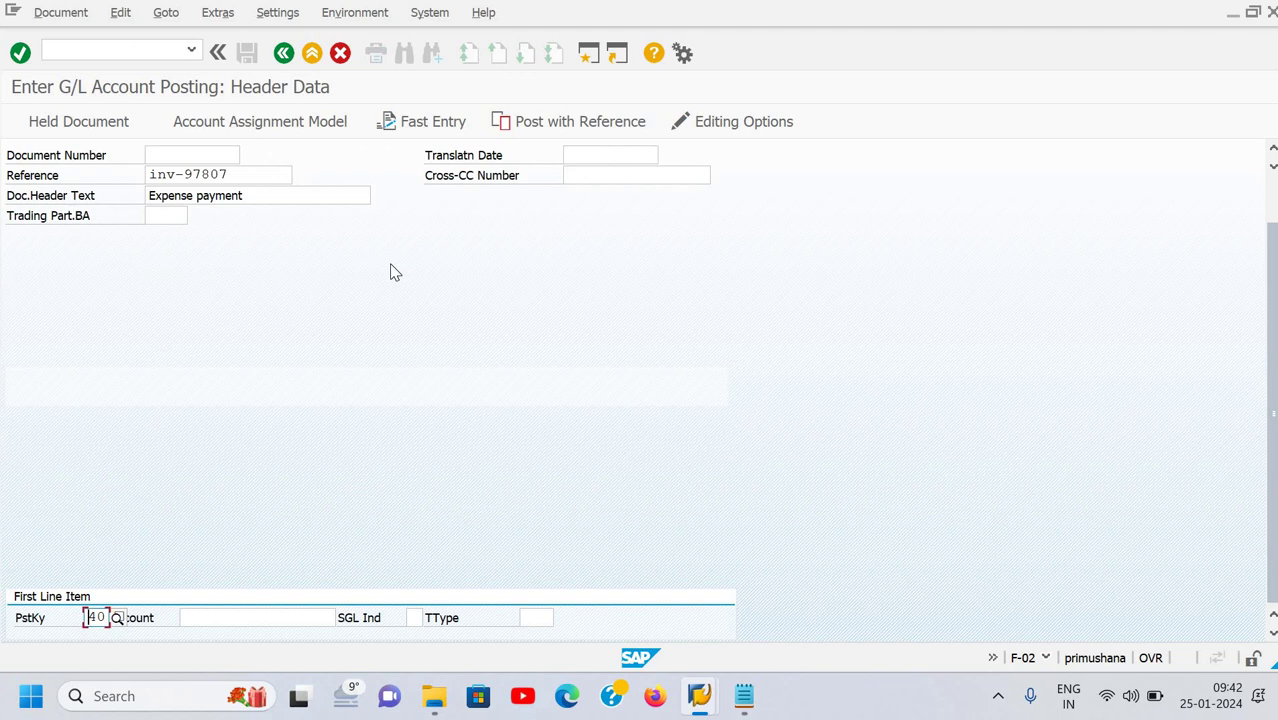
Search the G/L accounts by the keyword deep and choose Marketing Exp. for the first line item with posting key 40
key(Tab)
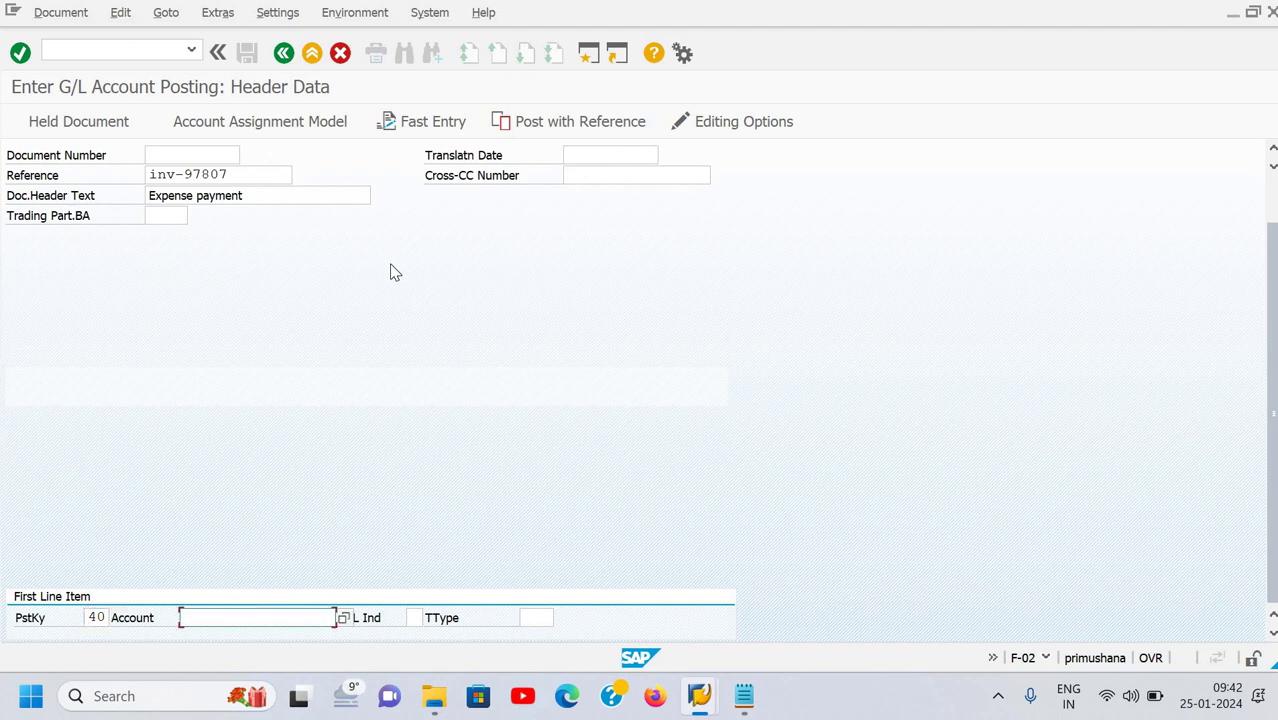
key(F4)
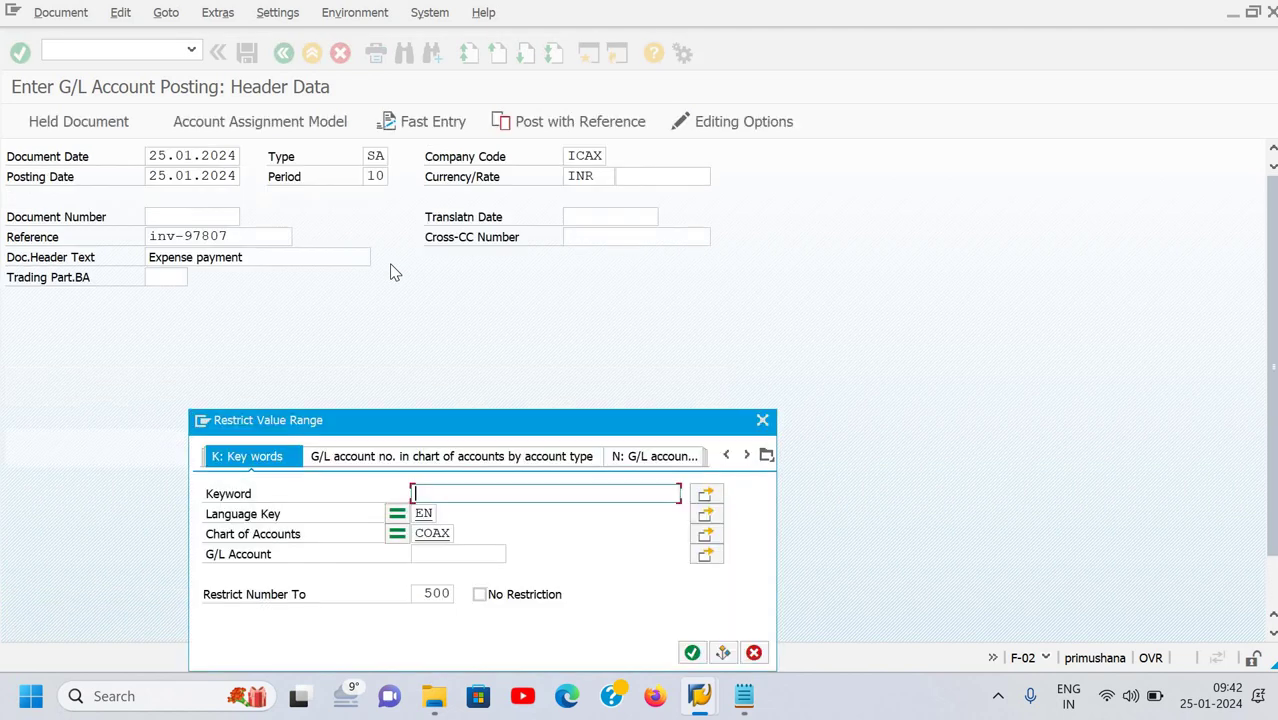
text(deep)
key(Return)
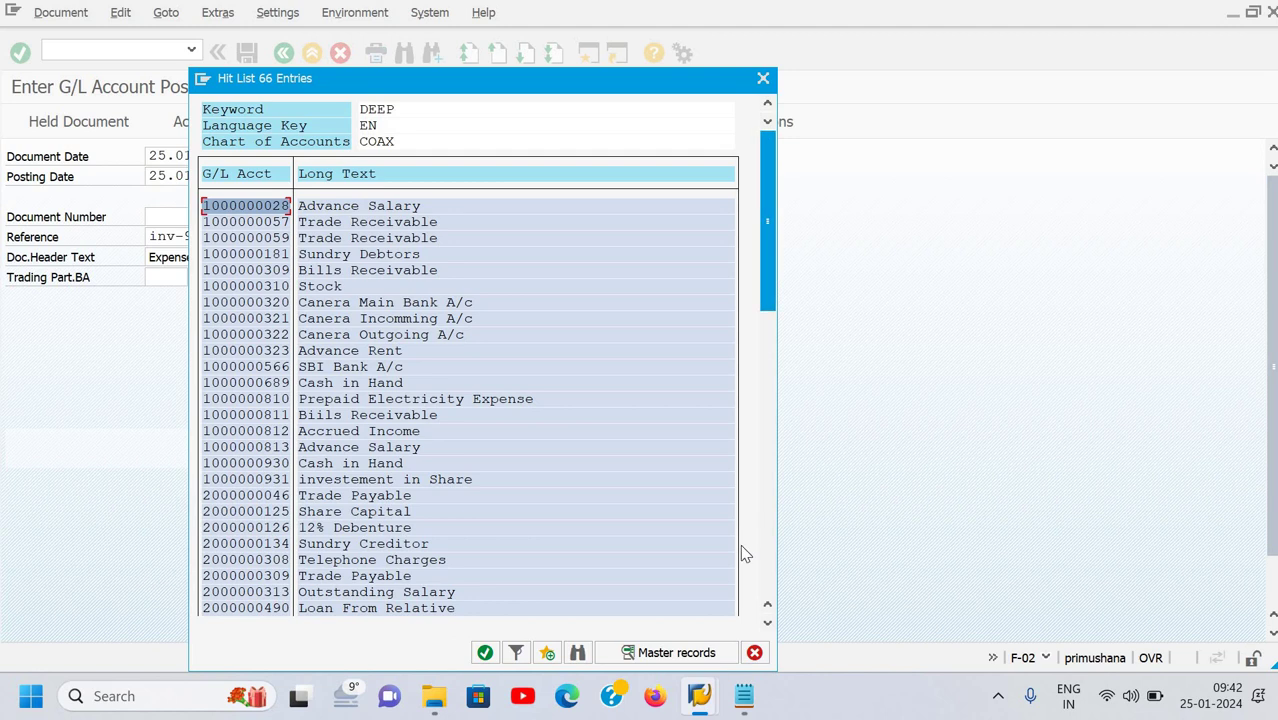
scroll(743, 555, down, 10)
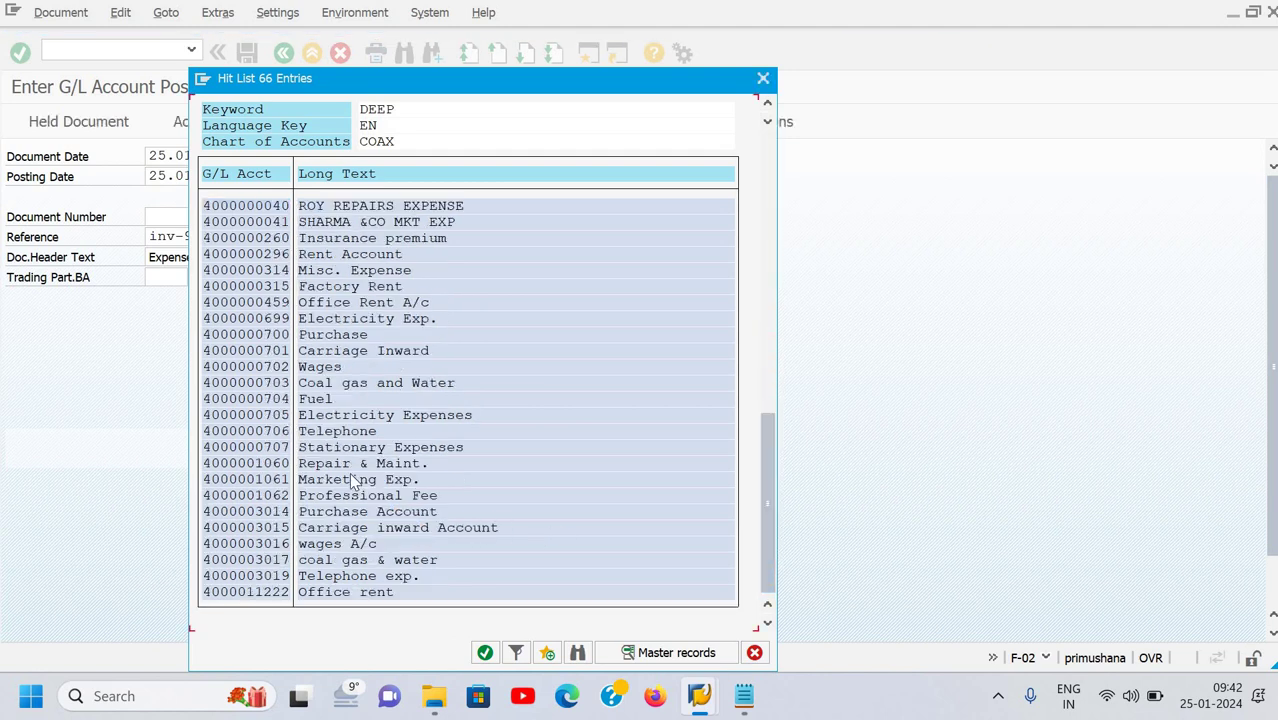
double_click(345, 481)
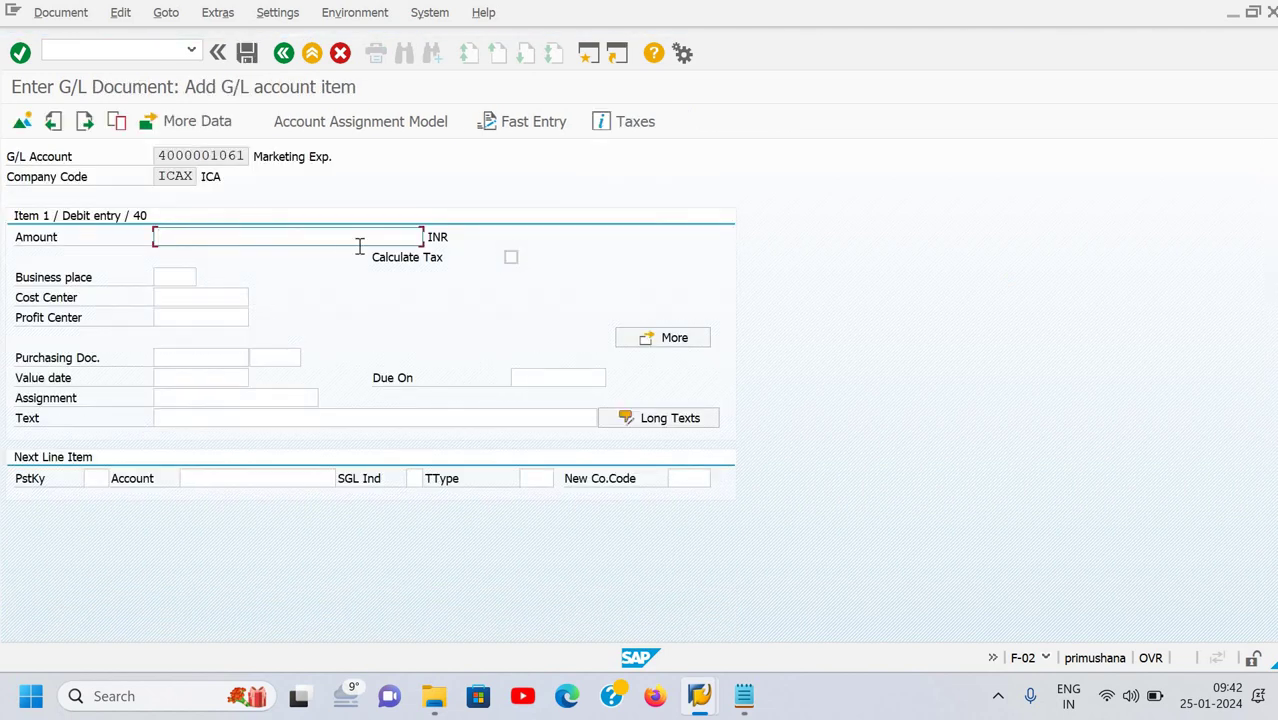
Enter an amount of 25000 INR for the Marketing Exp. debit item
text(1)
key(BackSpace)
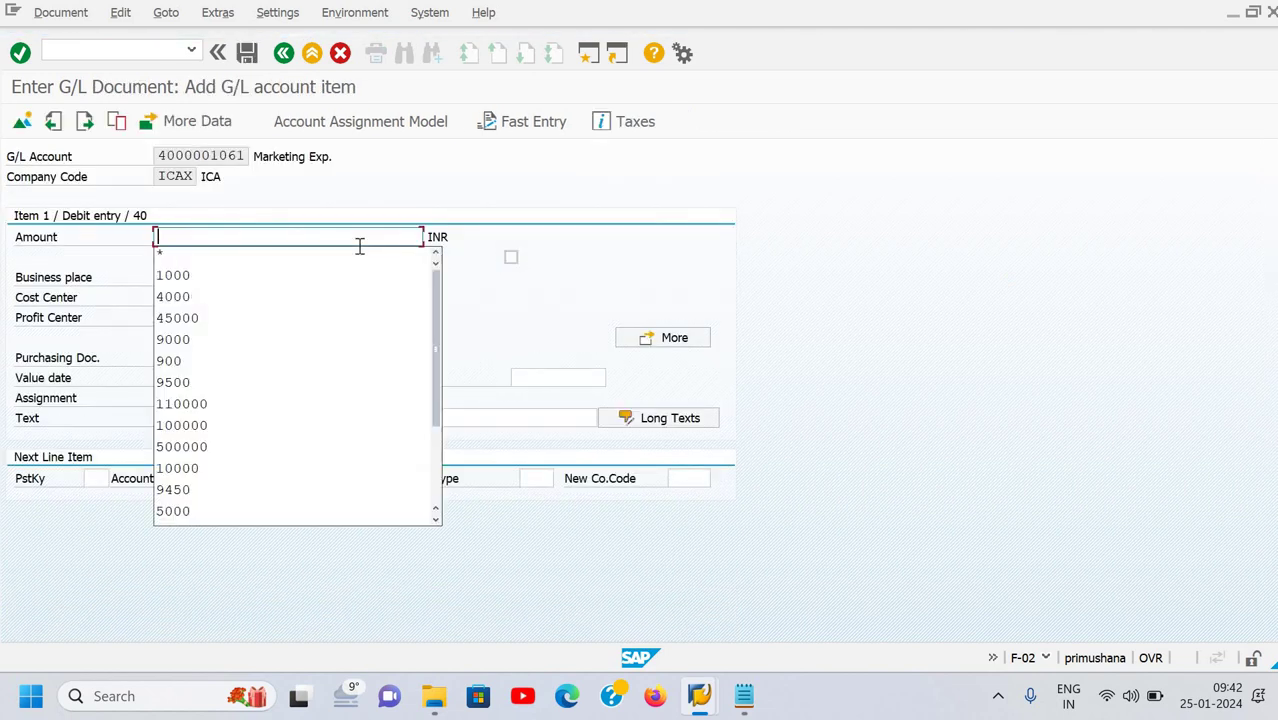
text(25000)
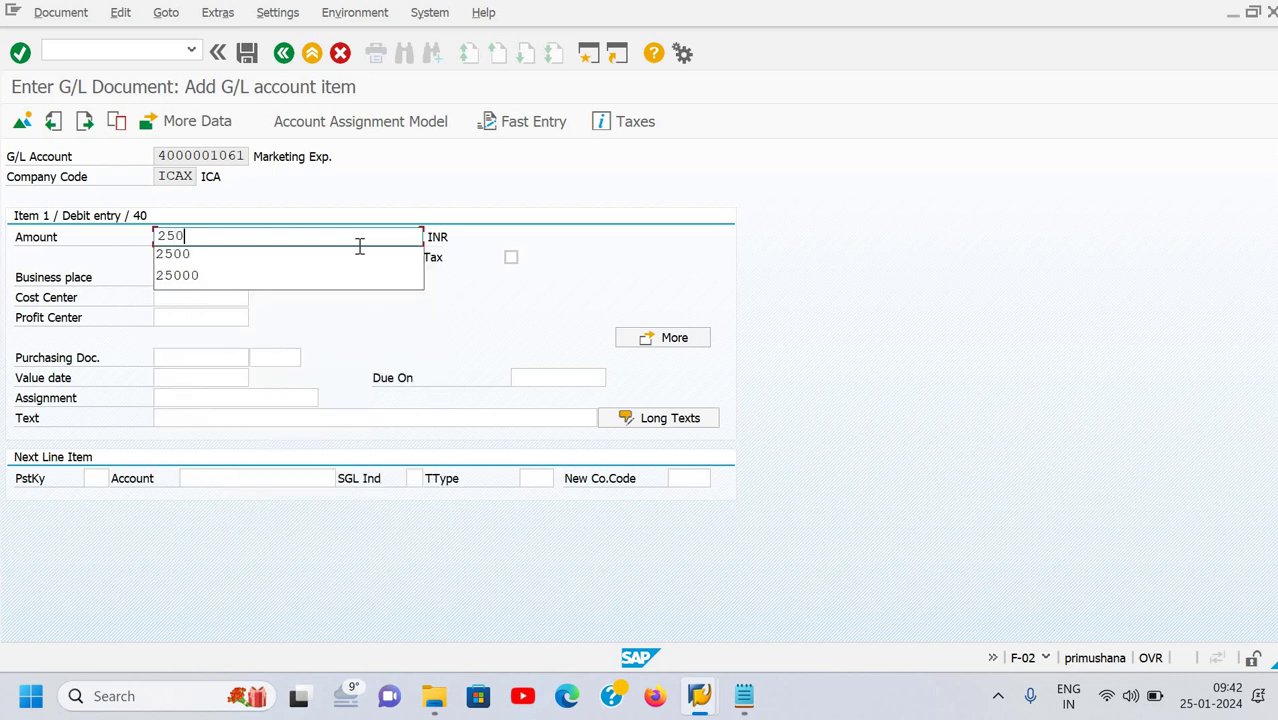
Set the line item text of the Marketing Exp. debit to "Being mkt exp bill paid"
key(Tab)
key(Tab)
key(Tab)
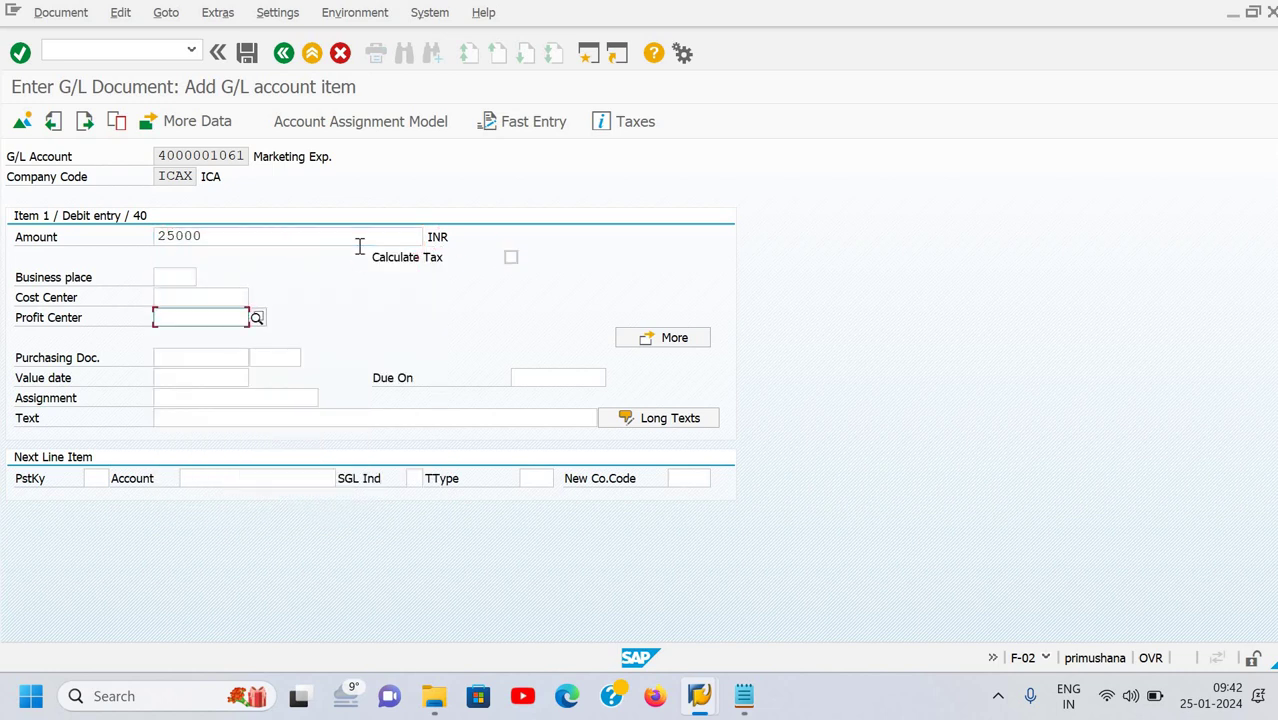
key(Tab)
key(Tab)
key(Tab)
key(Tab)
key(Tab)
key(Tab)
key(Tab)
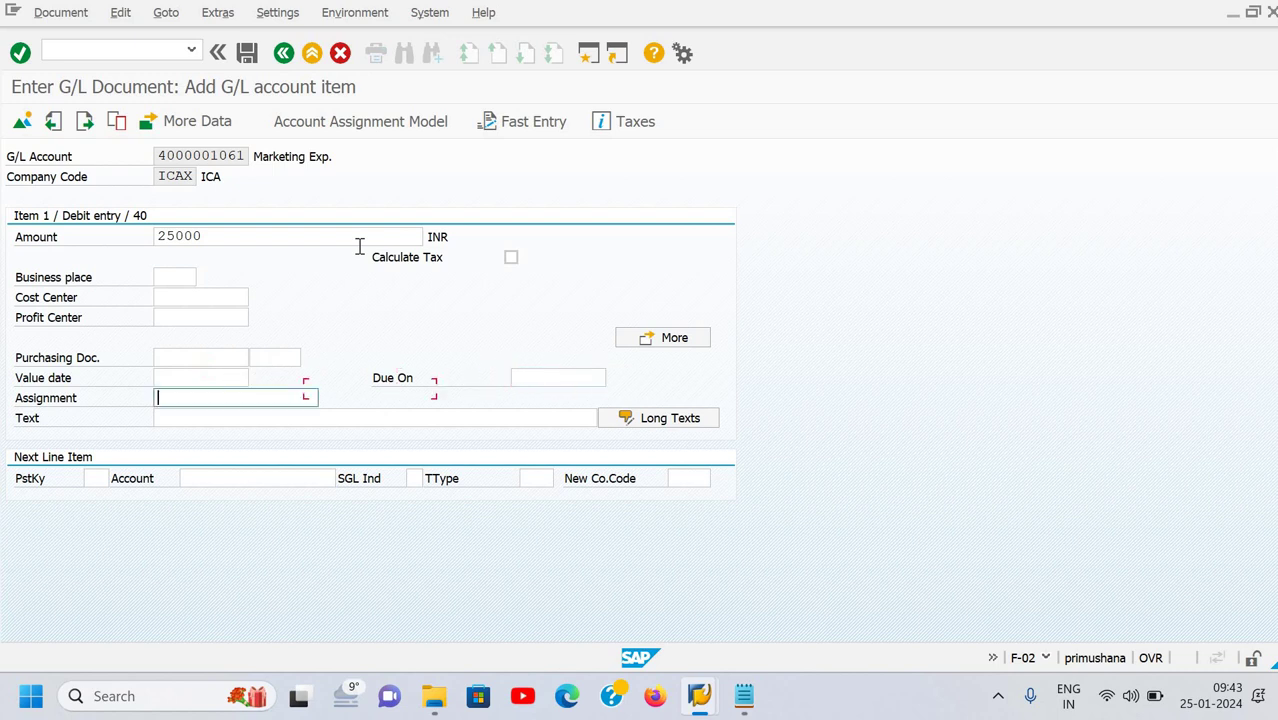
text(B)
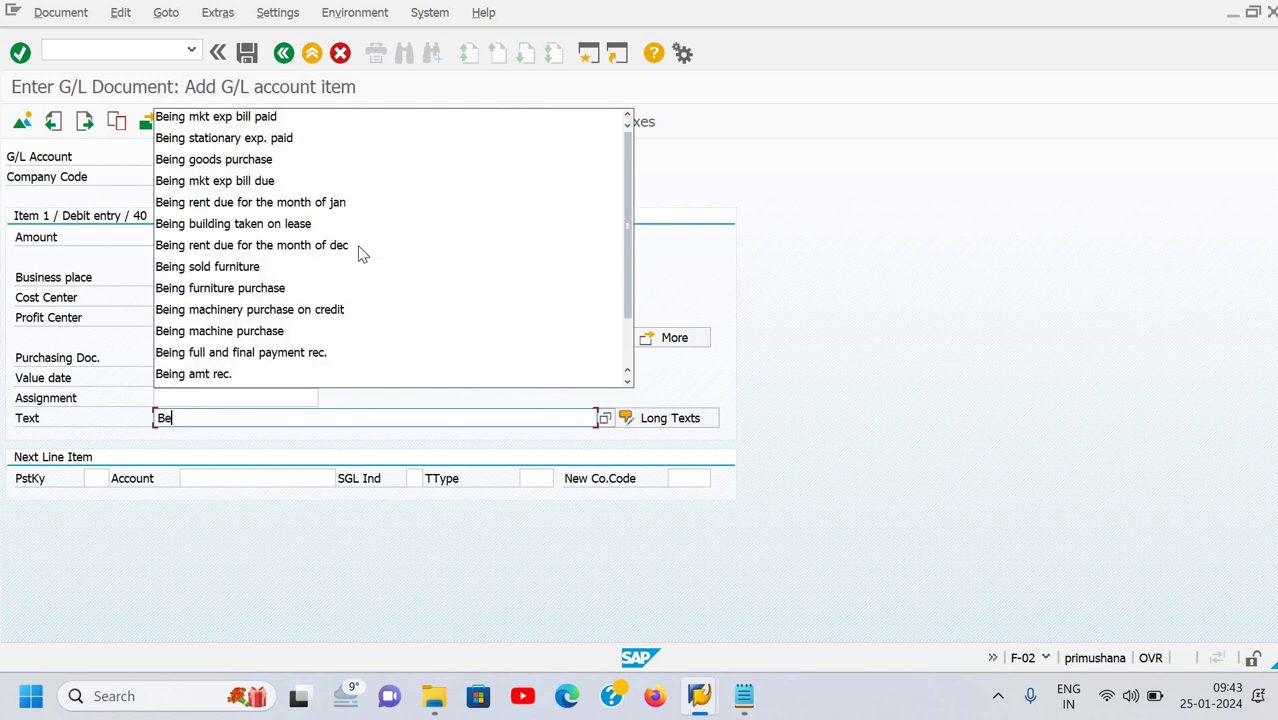
text(e)
key(Down)
key(Return)
key(Tab)
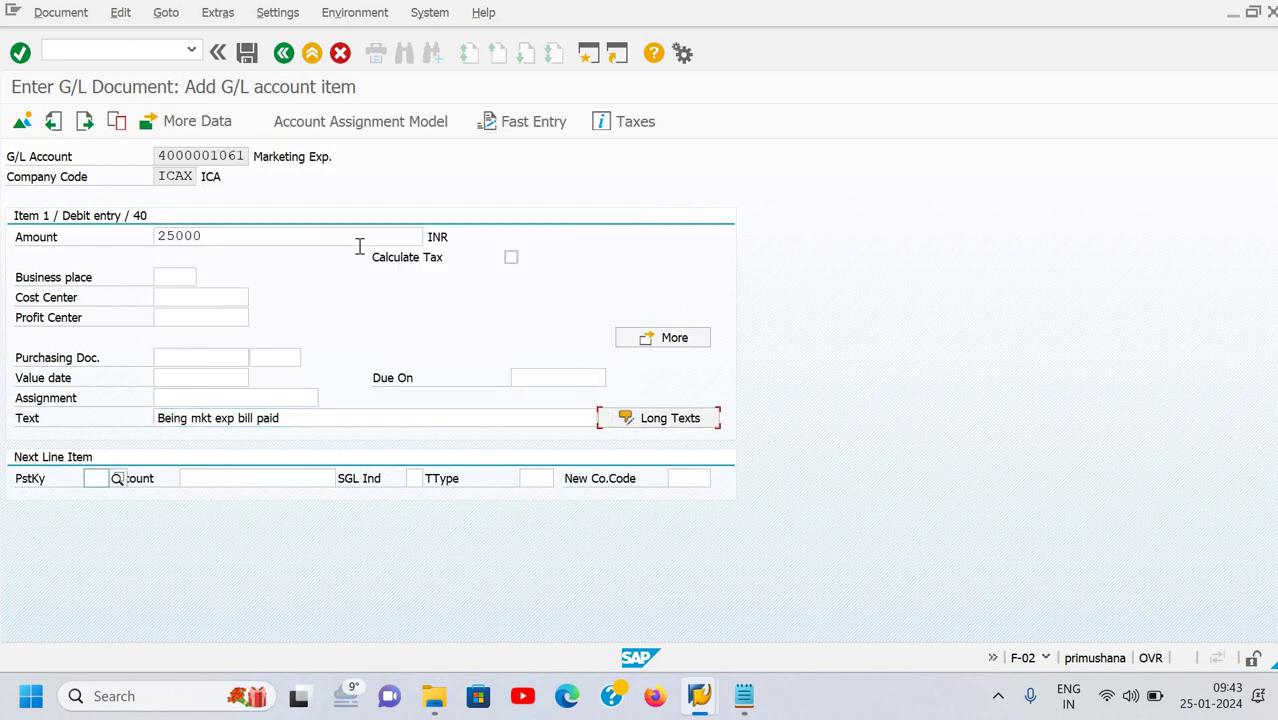
Open the posting key list for the next line item and examine the account type and debit/credit side of G/L keys 40 and 50
key(F4)
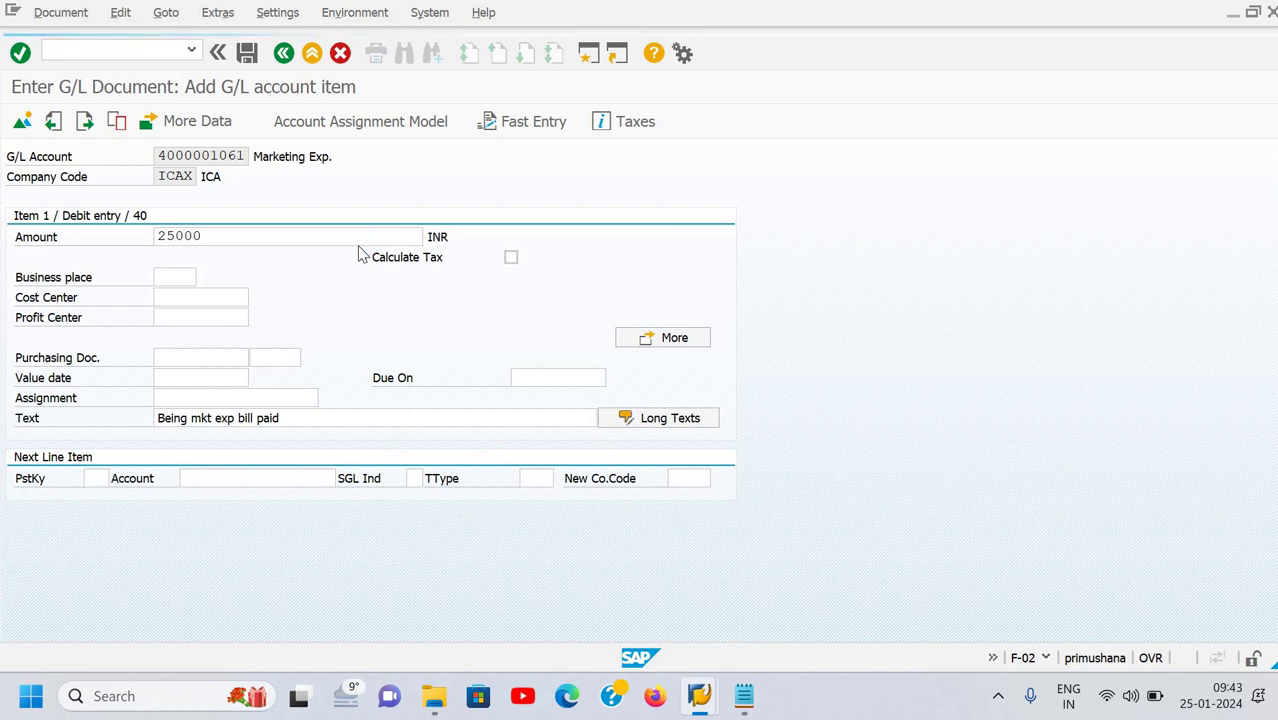
key(Escape)
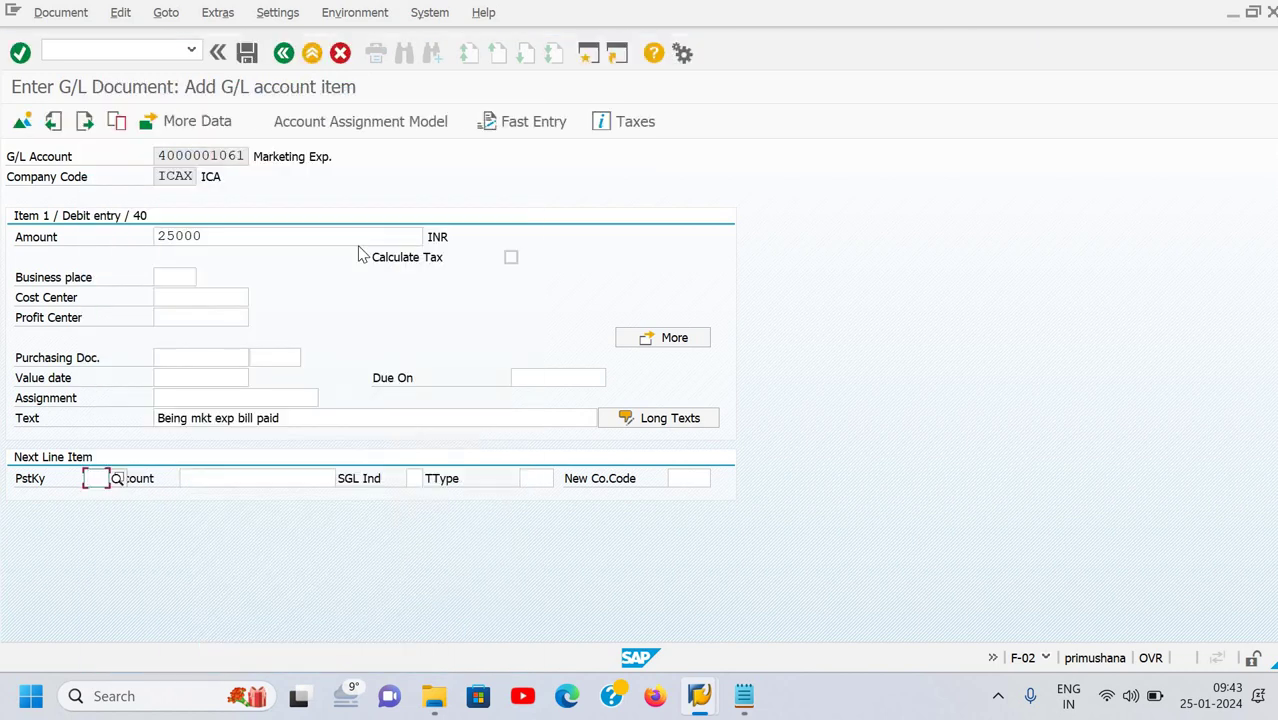
key(F4)
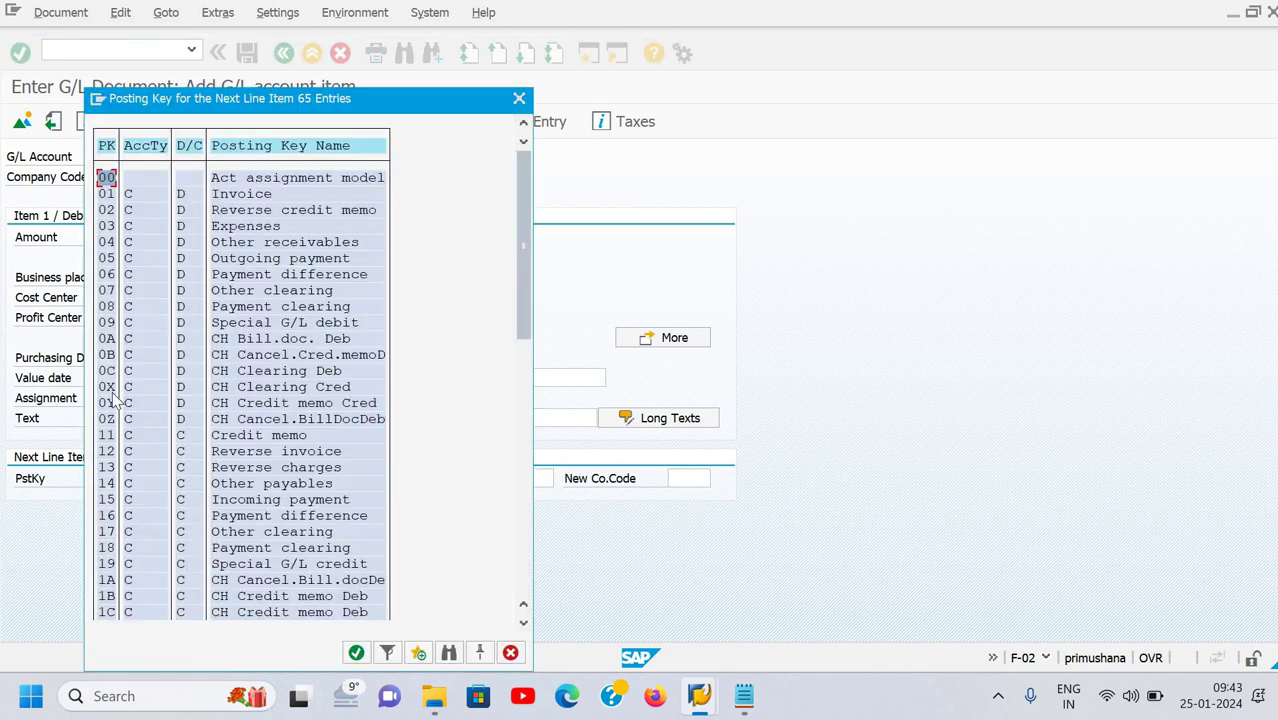
scroll(115, 400, down, 4)
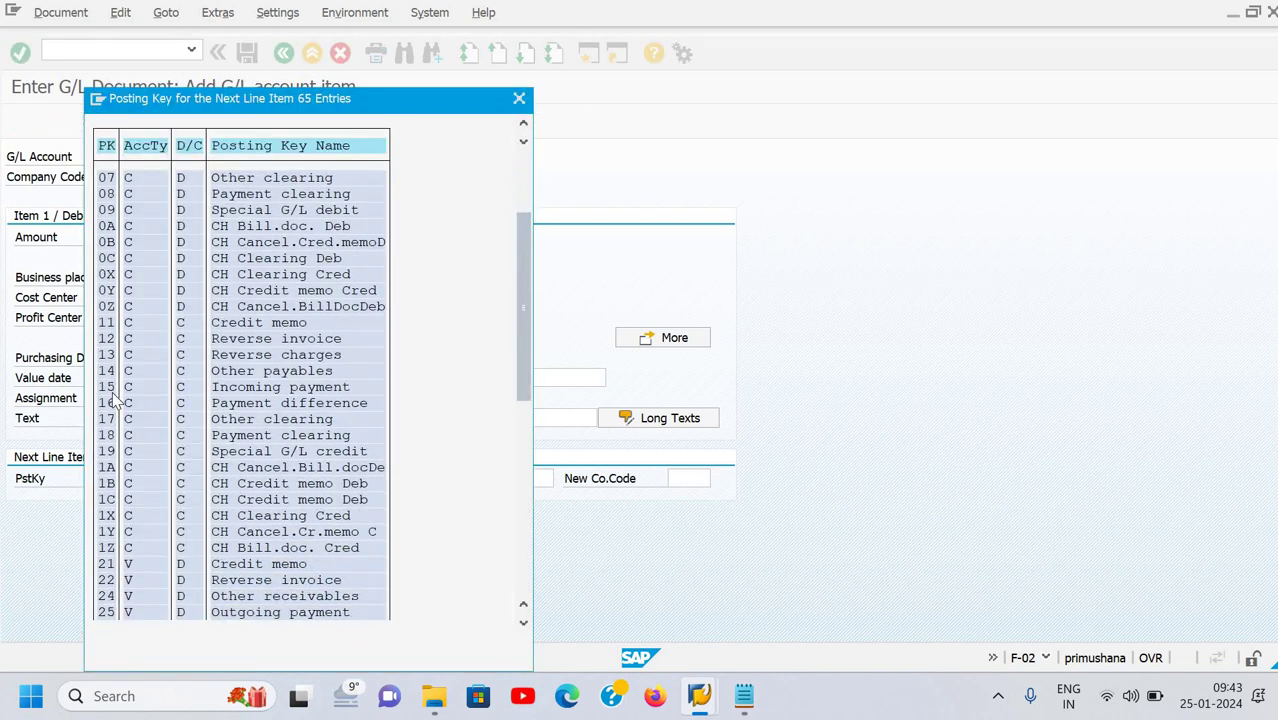
scroll(522, 381, down, 5)
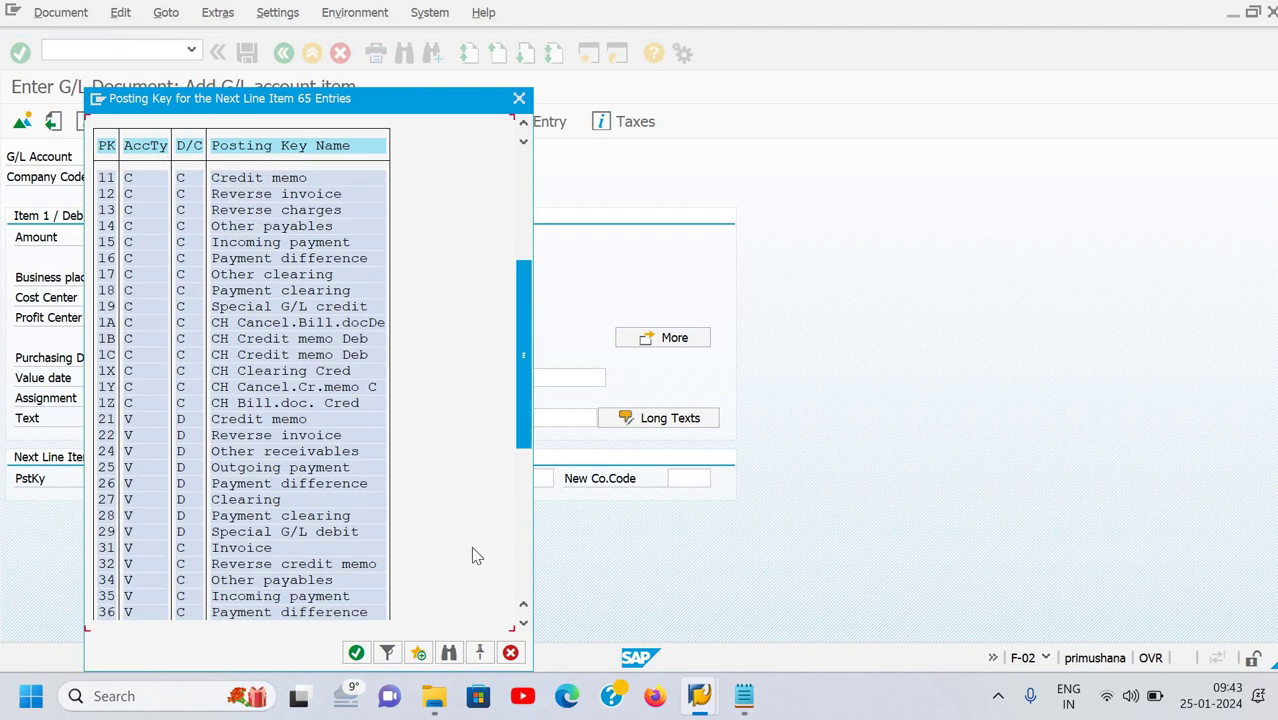
drag(518, 428, 496, 505)
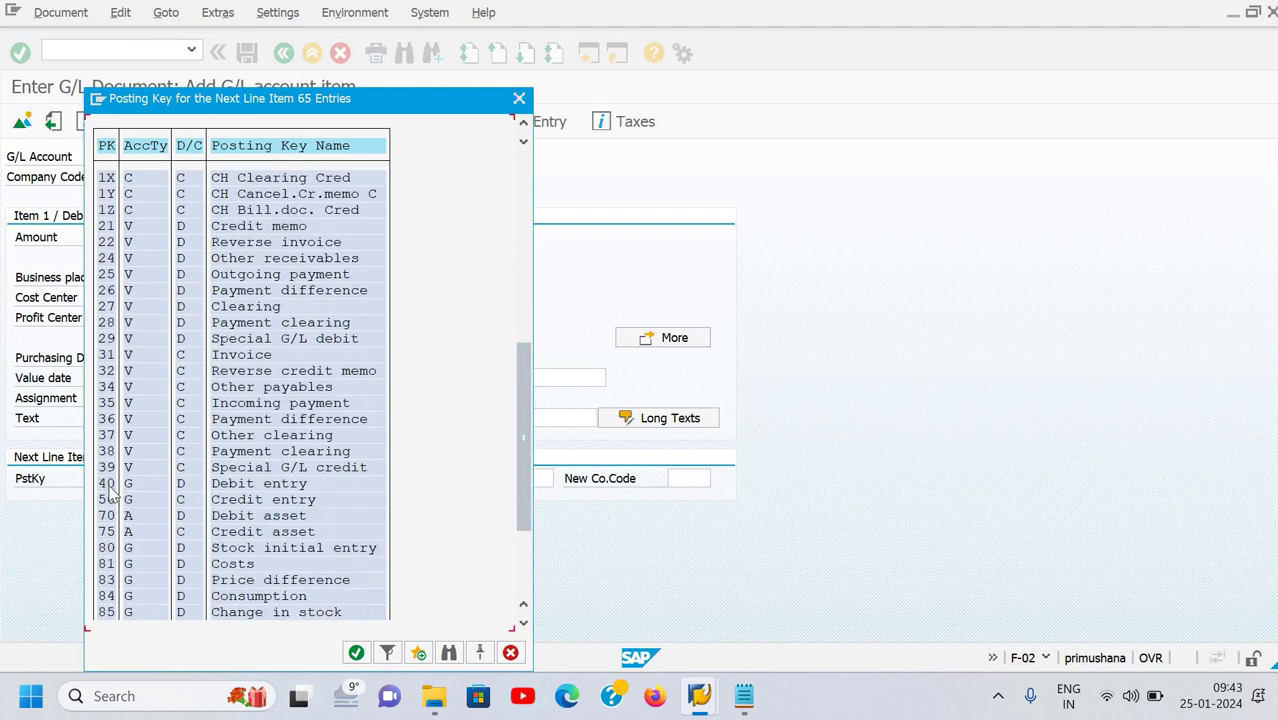
click(106, 483)
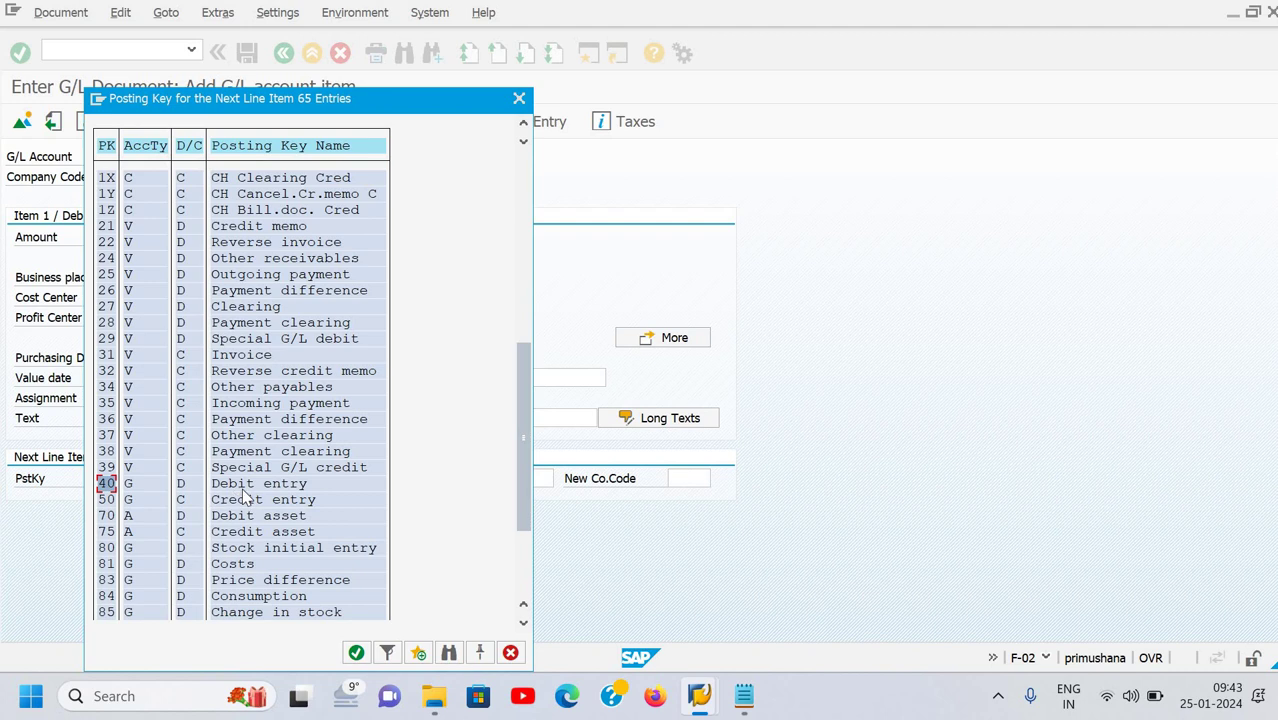
click(132, 488)
click(186, 490)
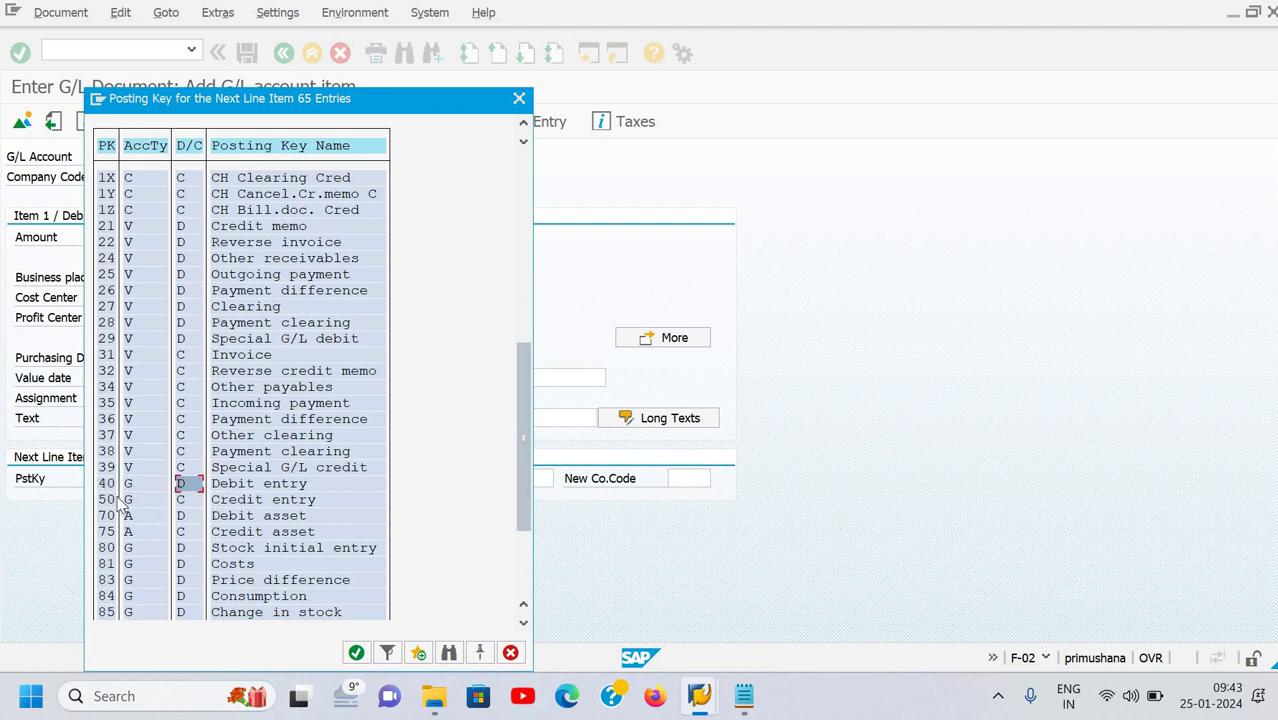
click(112, 500)
click(140, 500)
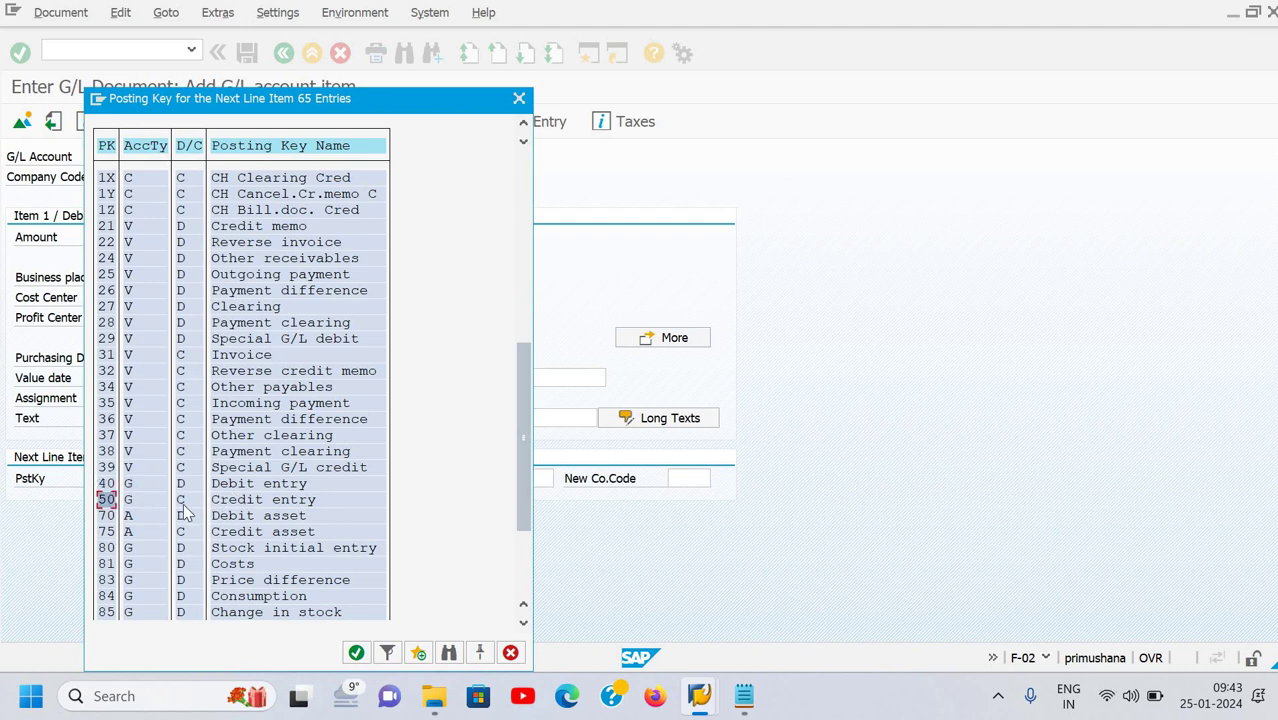
click(186, 505)
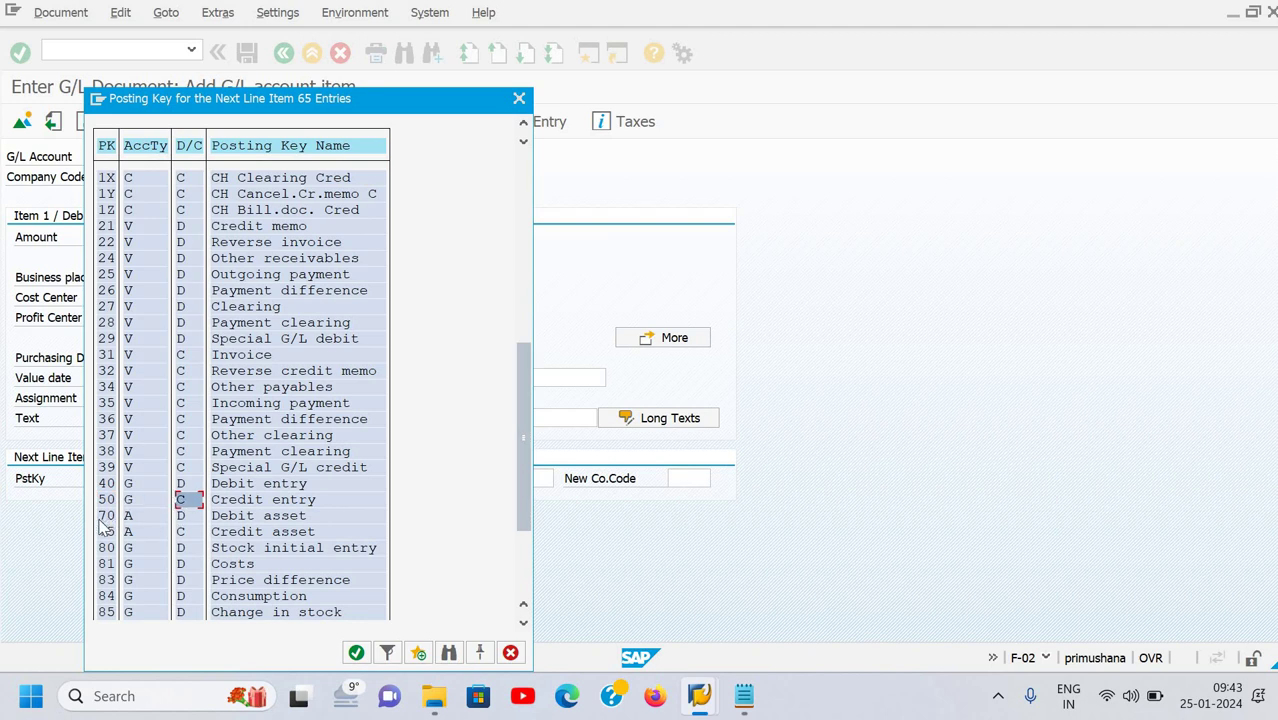
Examine asset posting keys 70 and 75 and vendor posting keys 31 and 25, and close the list without choosing a key
click(106, 516)
click(150, 518)
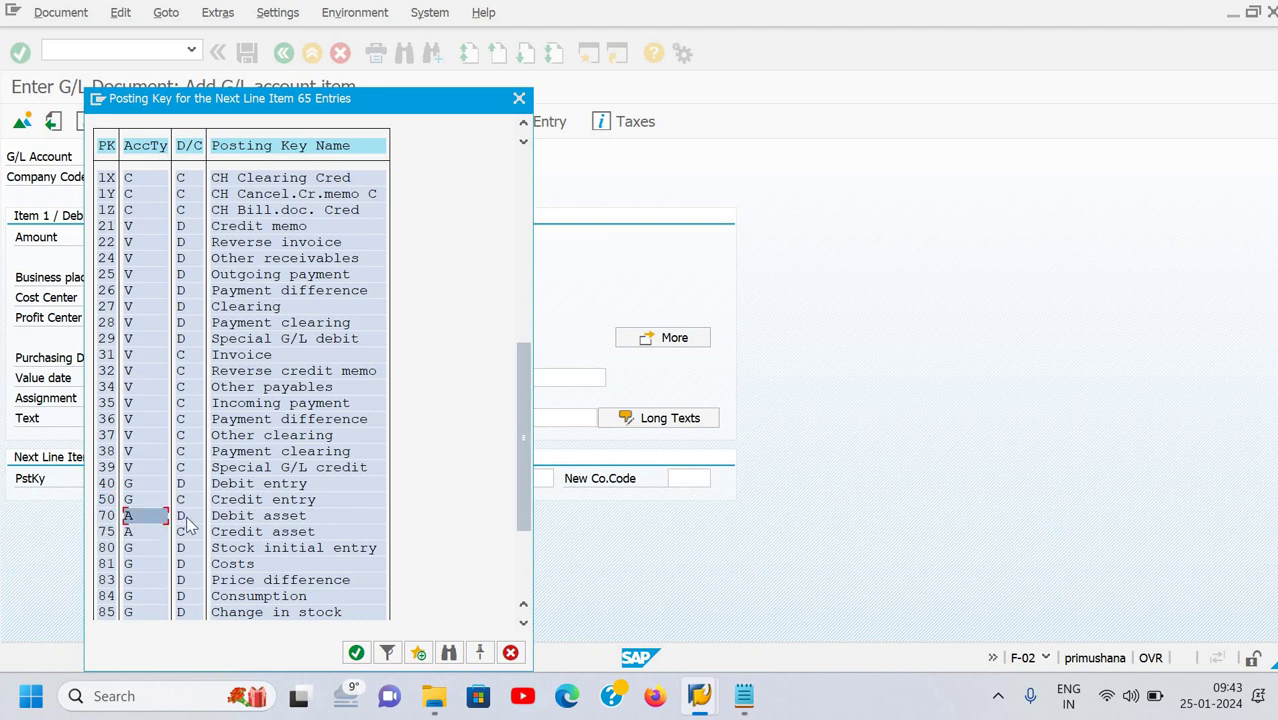
click(186, 519)
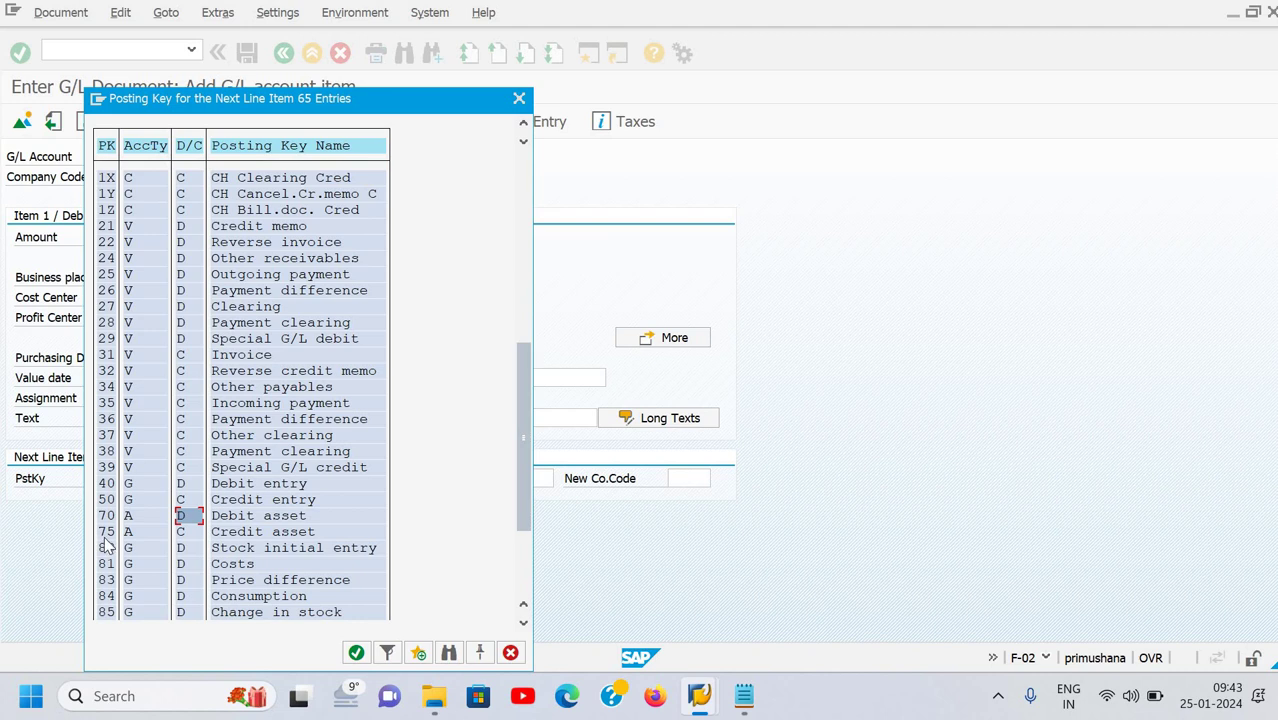
click(150, 536)
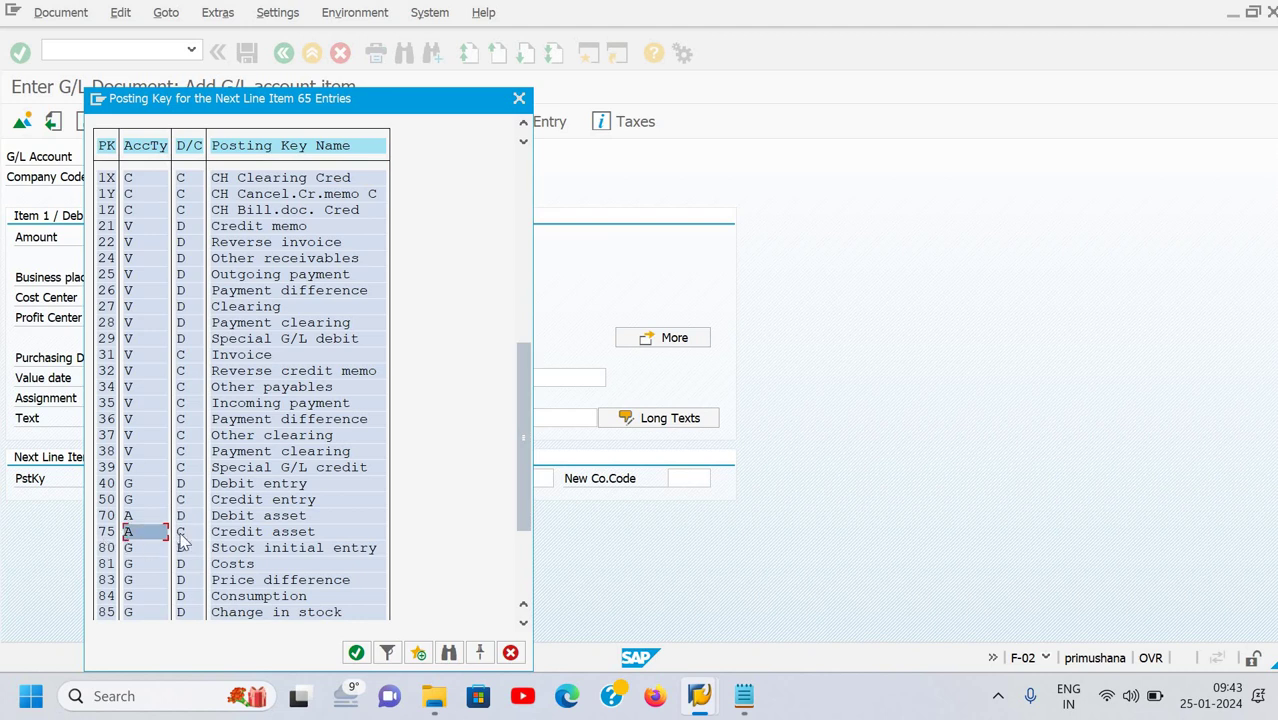
click(181, 534)
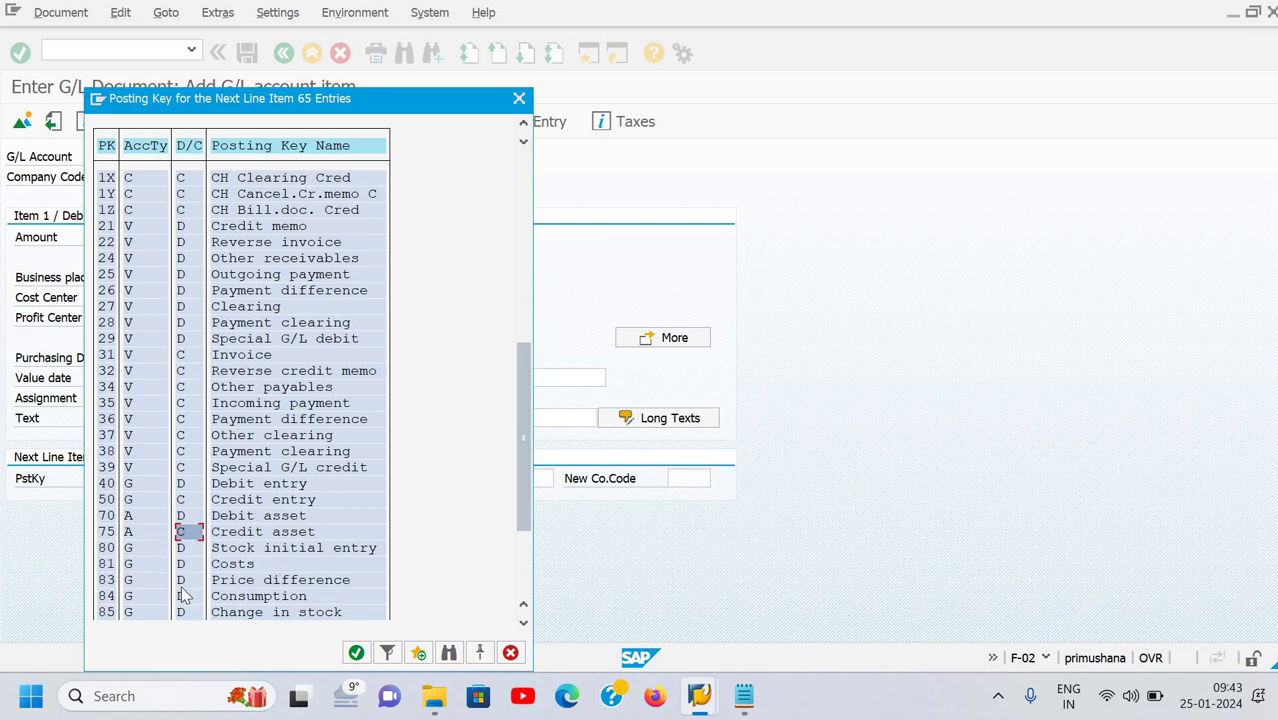
click(110, 357)
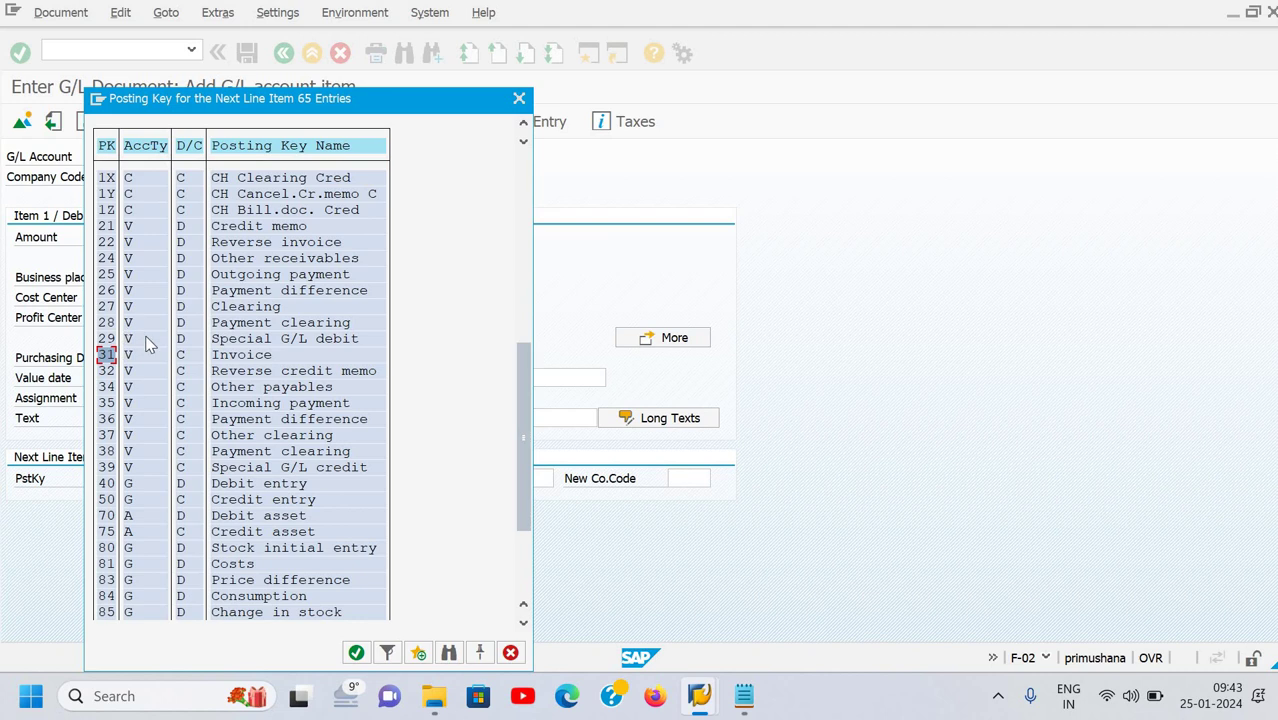
click(148, 278)
click(180, 276)
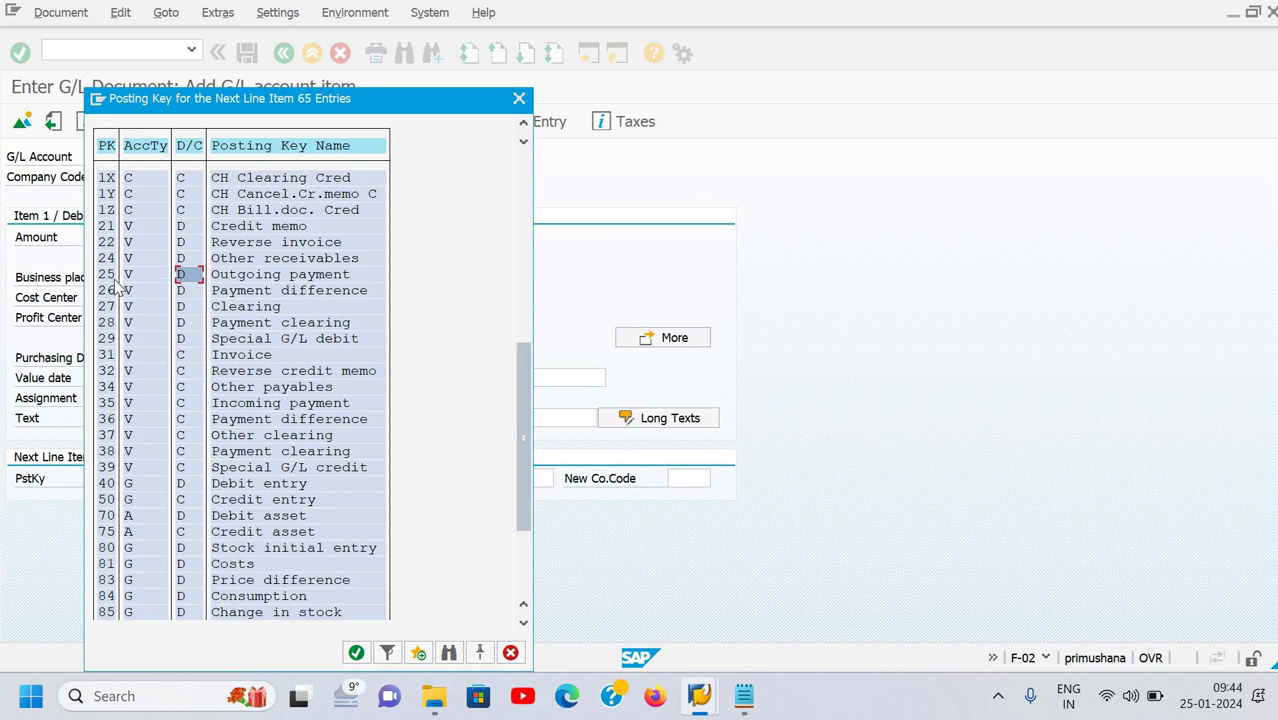
click(104, 355)
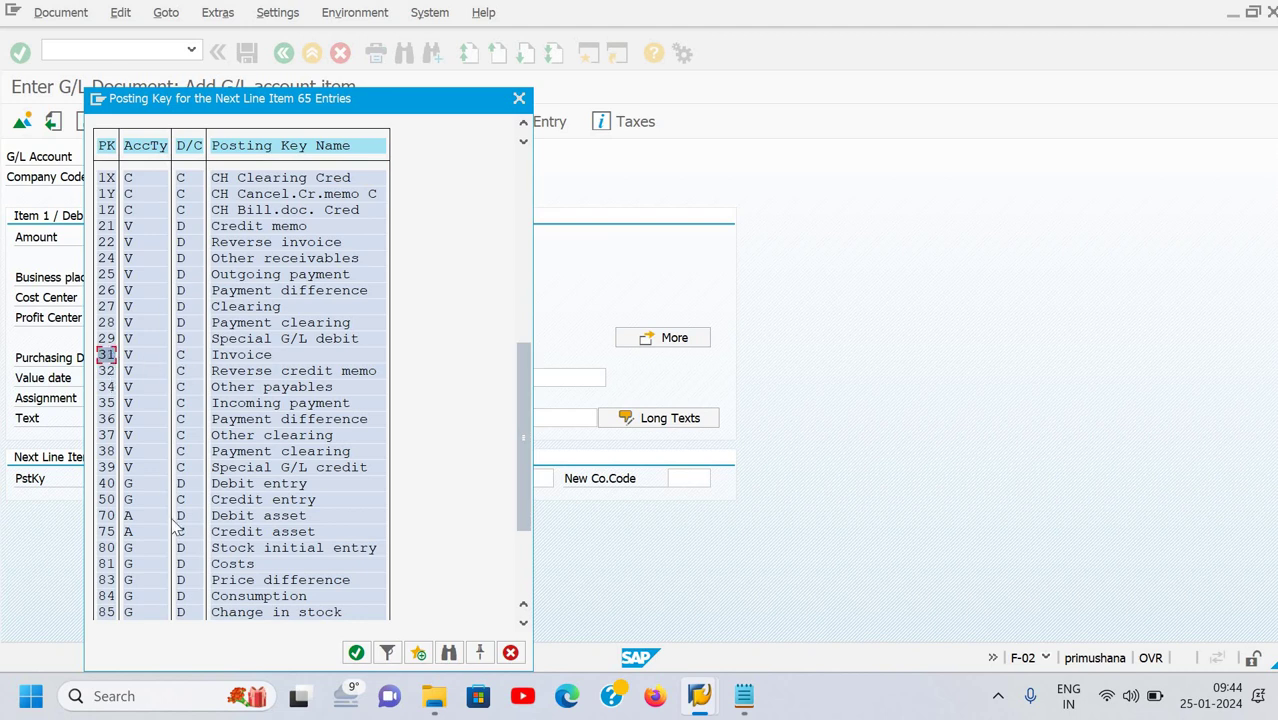
scroll(174, 527, down, 6)
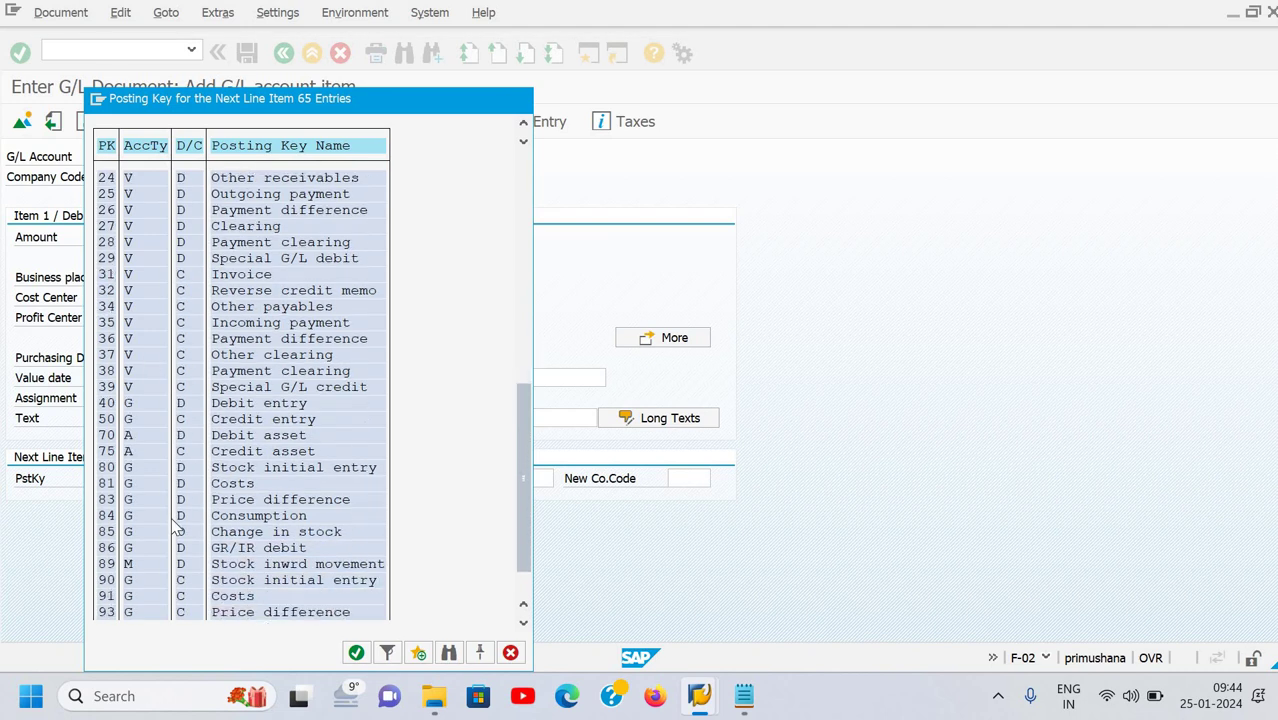
scroll(174, 527, down, 4)
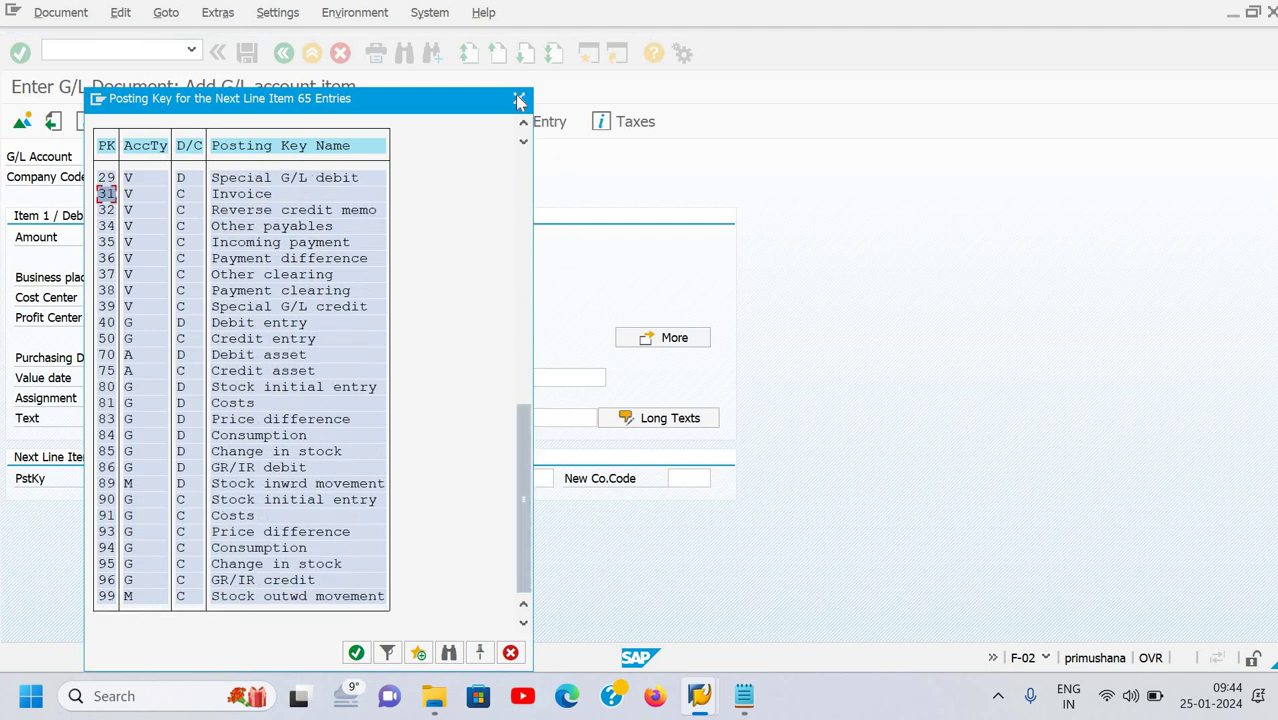
click(518, 99)
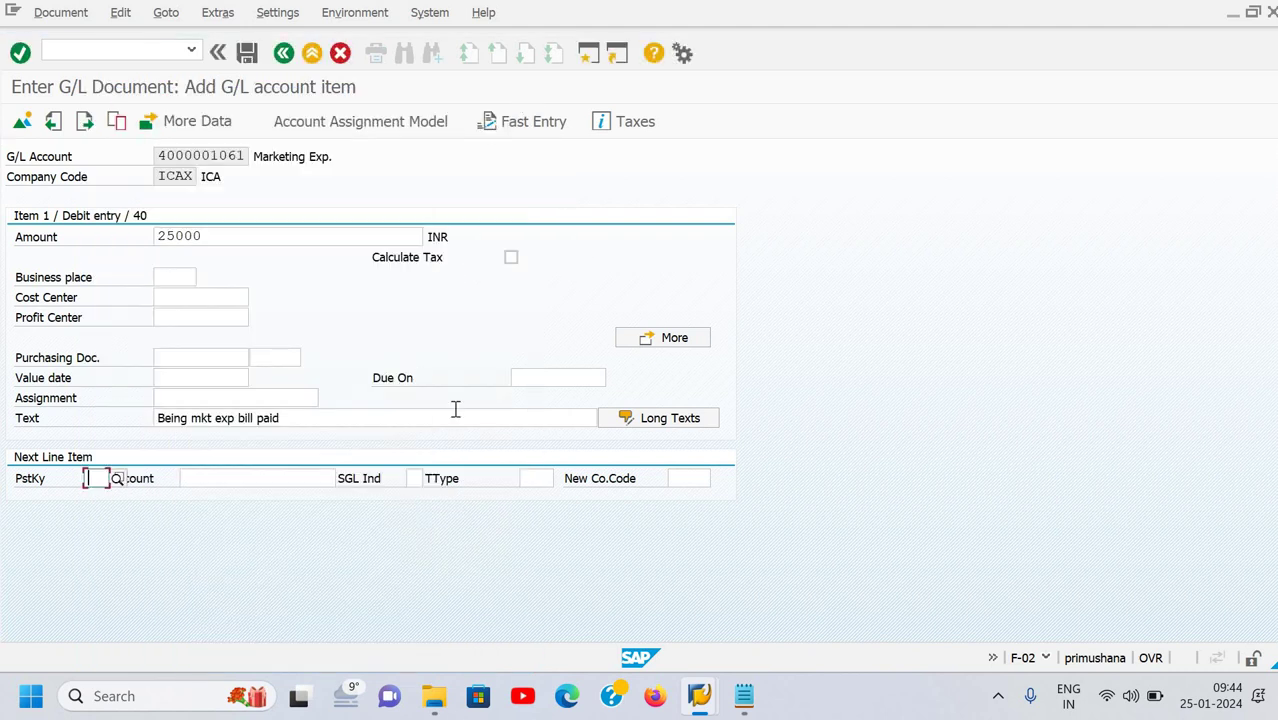
Set the posting key of the second line item to 50
text(5)
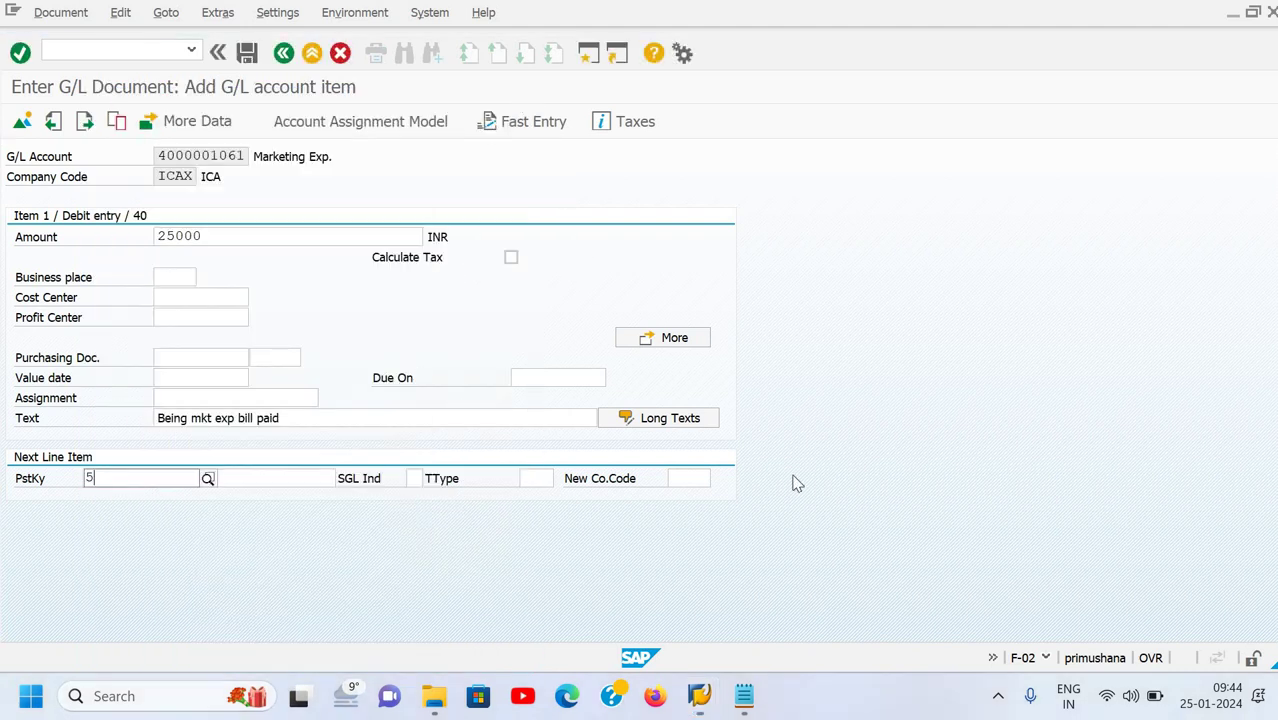
text(0)
key(Tab)
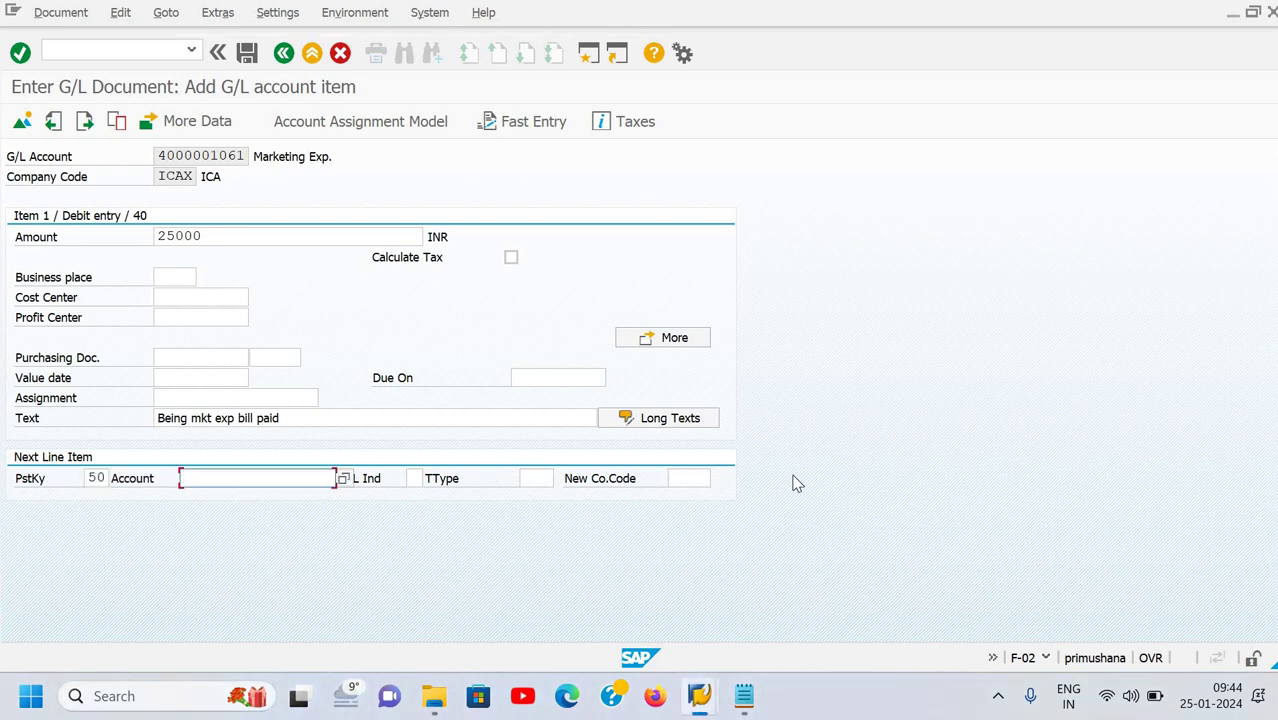
Search the G/L accounts by the keyword deep, choose SBI Bank A/c as the credit account and proceed to its line item
key(F4)
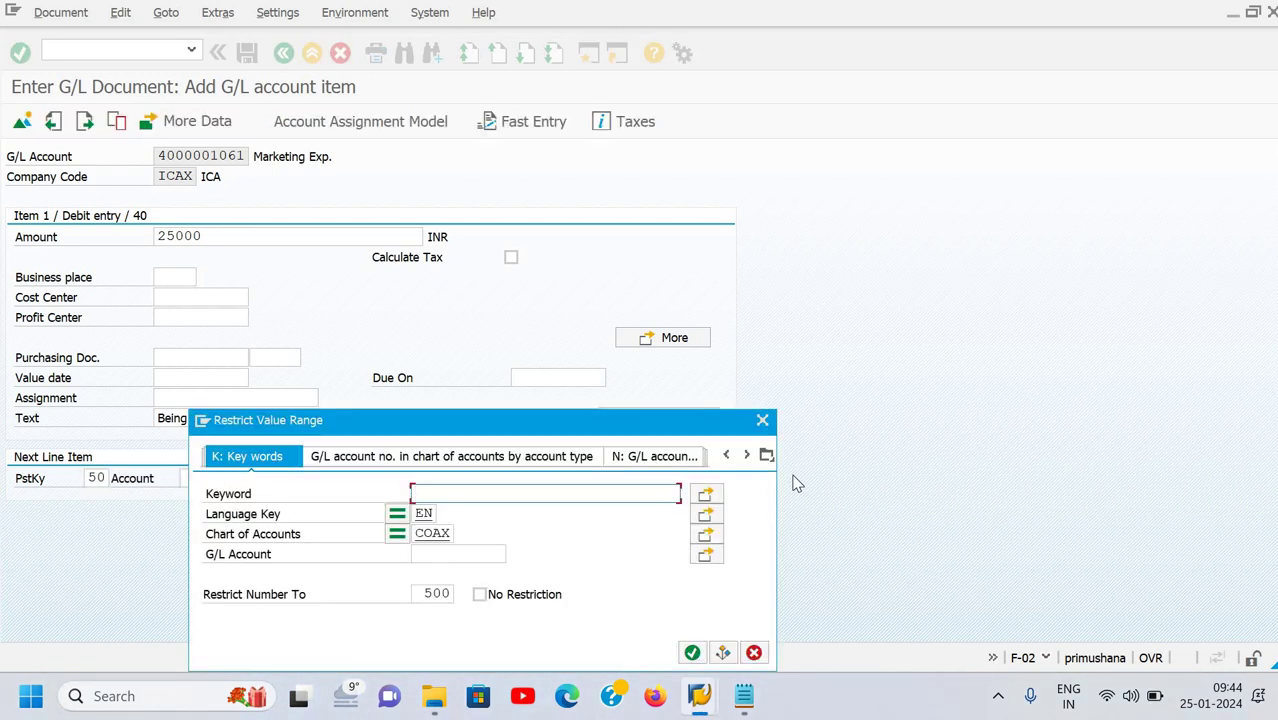
text(deep)
key(Return)
key(Down)
key(Down)
key(Down)
key(Down)
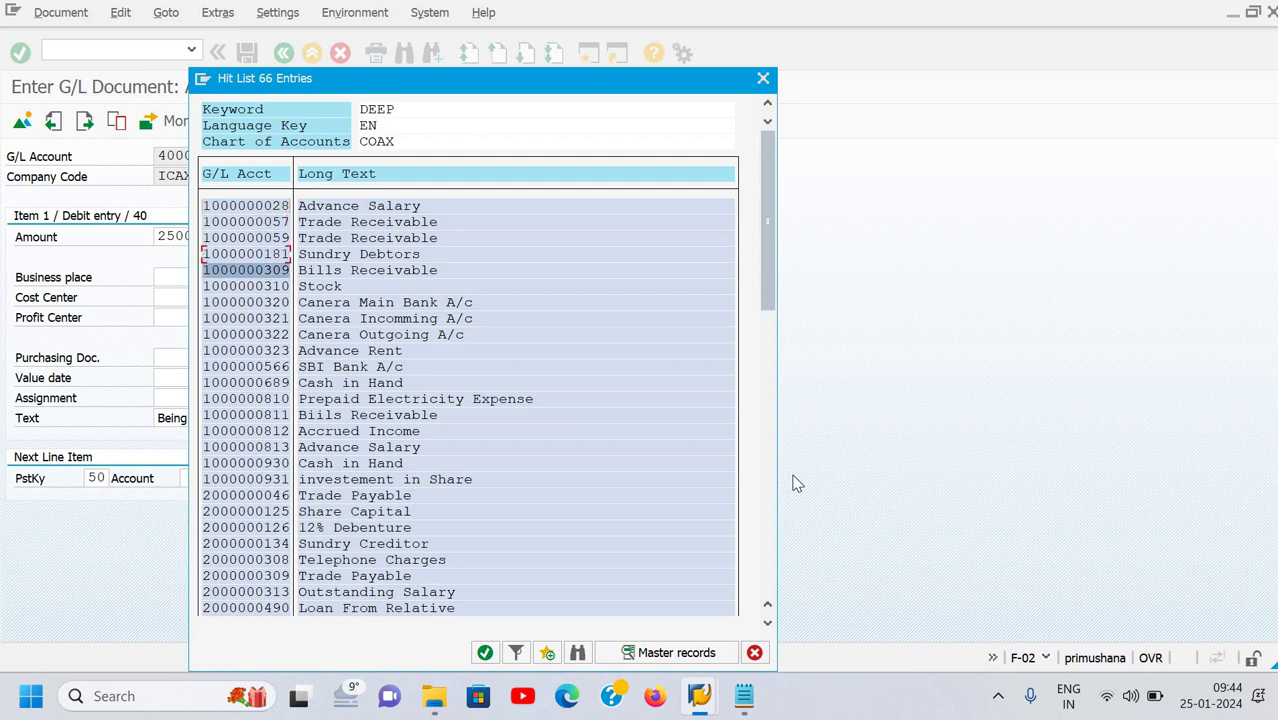
key(Down)
key(Down)
key(Down)
key(Down)
key(Down)
key(Down)
key(Return)
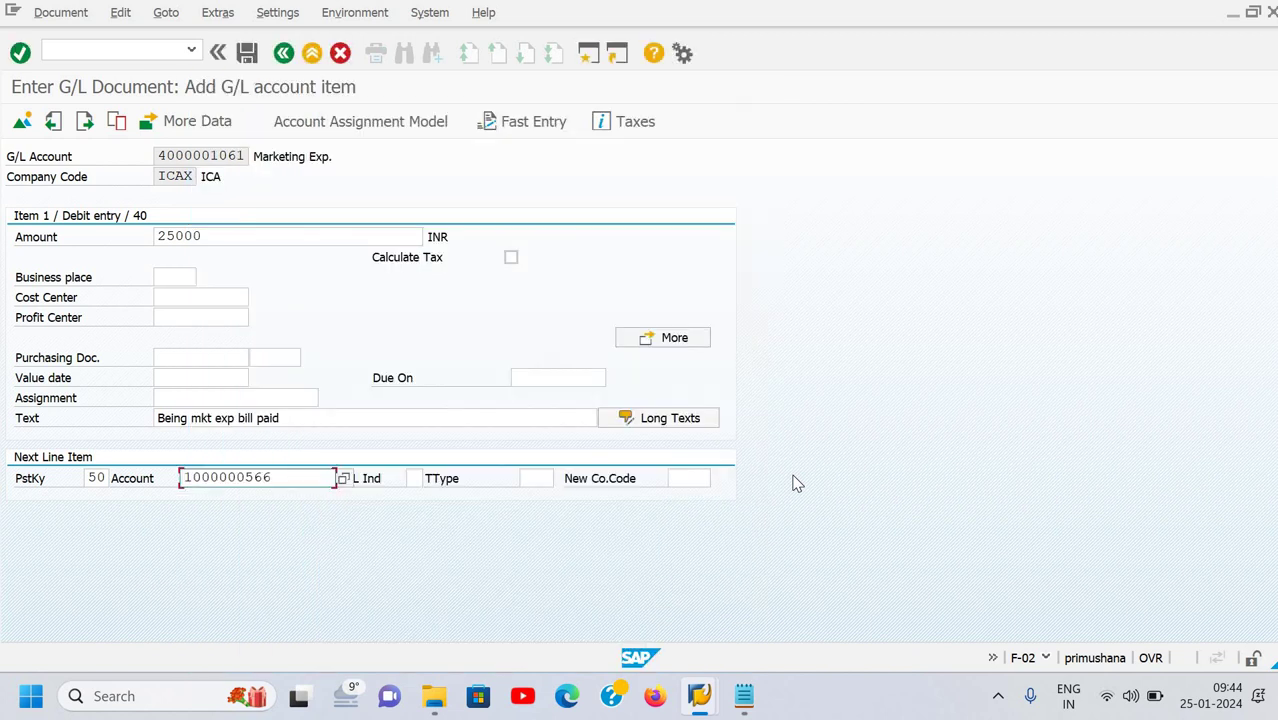
key(Tab)
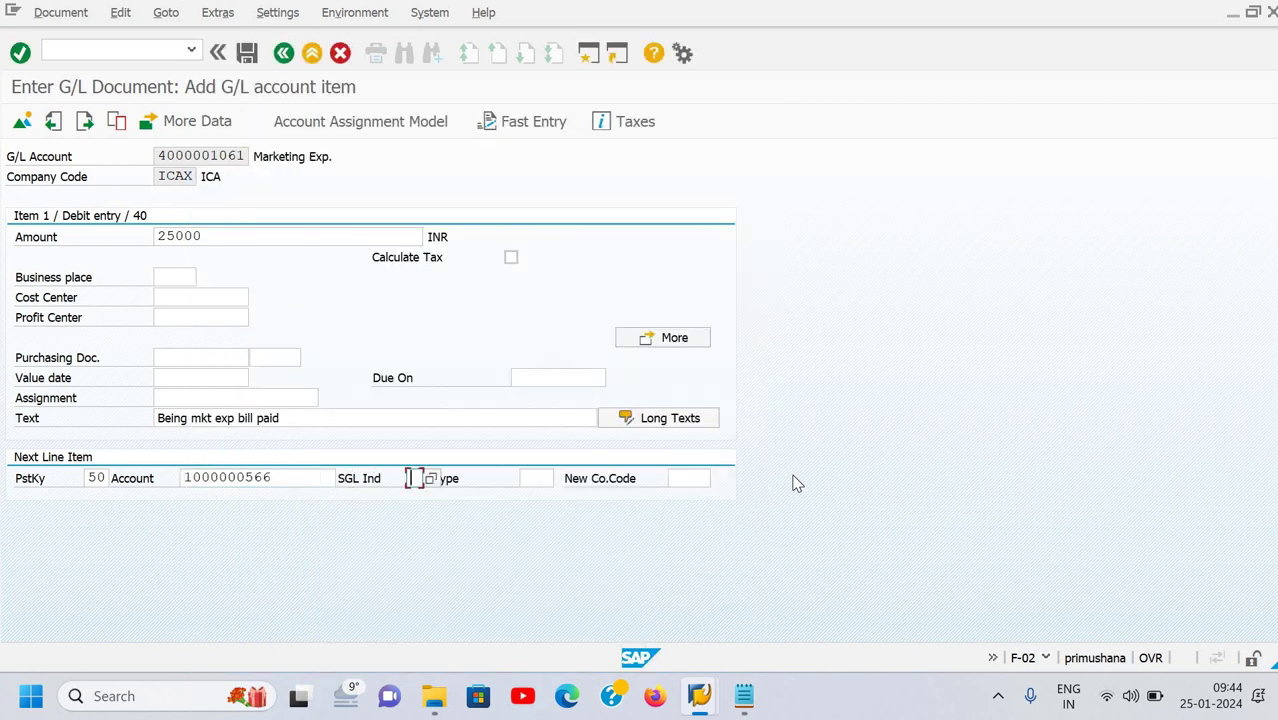
key(shift+Tab)
key(Return)
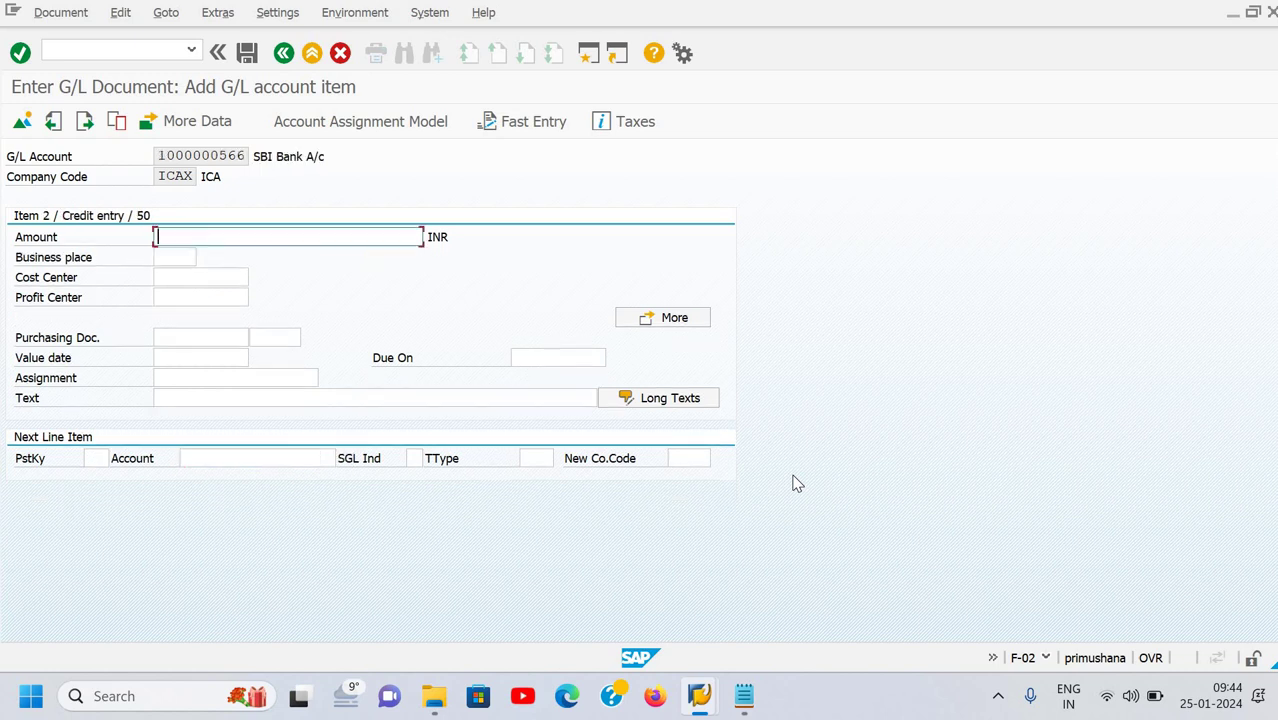
Enter an amount of 15000 INR for the SBI Bank A/c credit item
text(15000)
key(Tab)
key(Tab)
key(Tab)
key(Tab)
key(Tab)
key(Tab)
key(Tab)
key(Tab)
key(Tab)
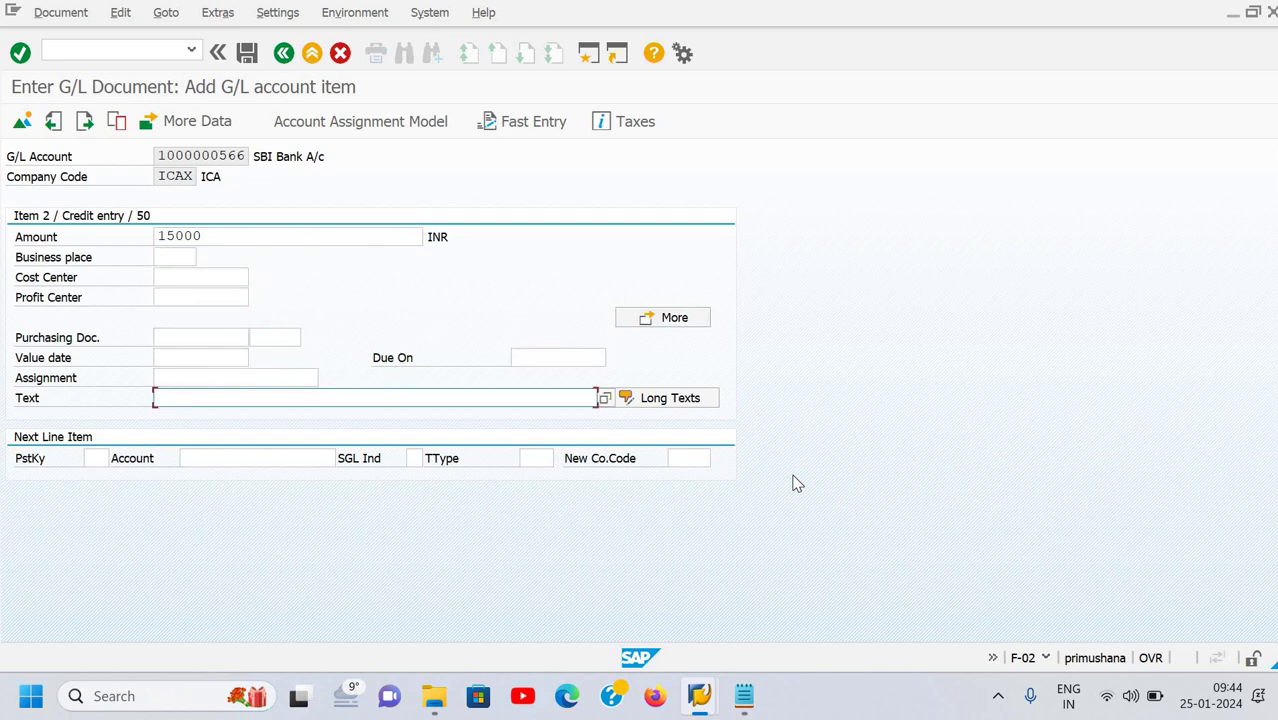
Enter + as the SBI Bank A/c item's text to copy the text of the preceding line item
key(Tab)
key(Tab)
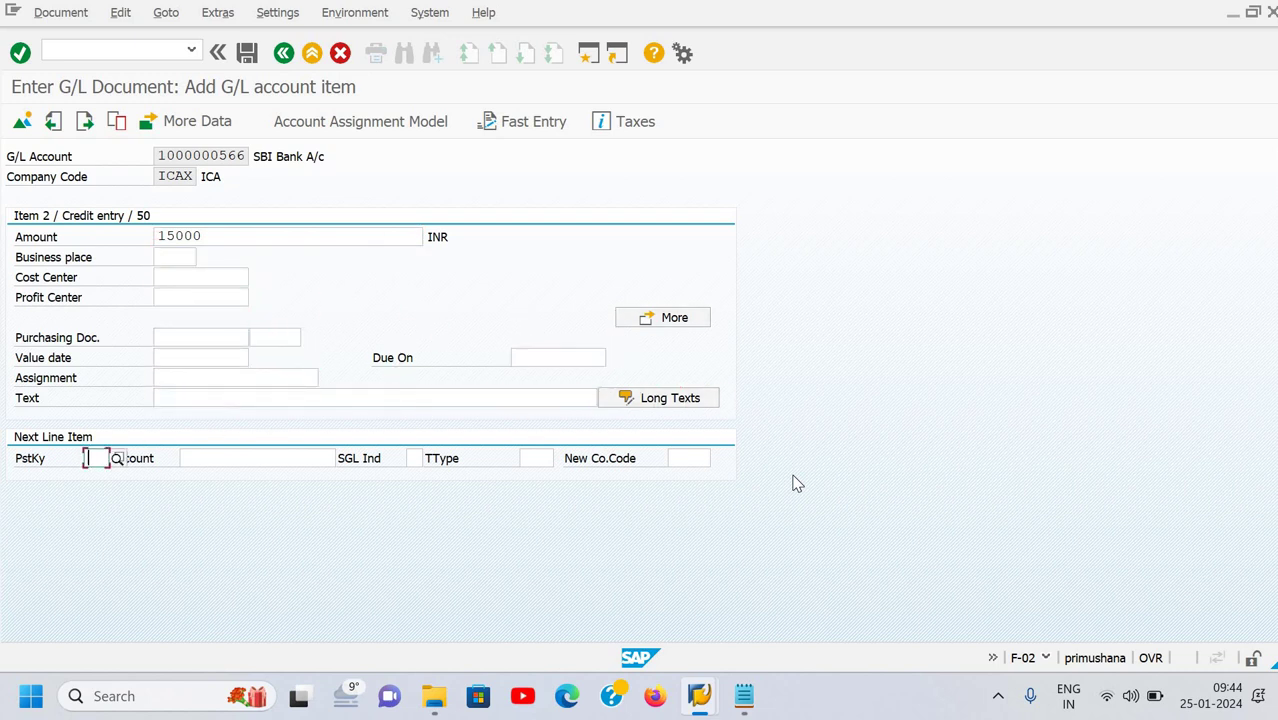
key(shift+Tab)
key(shift+Tab)
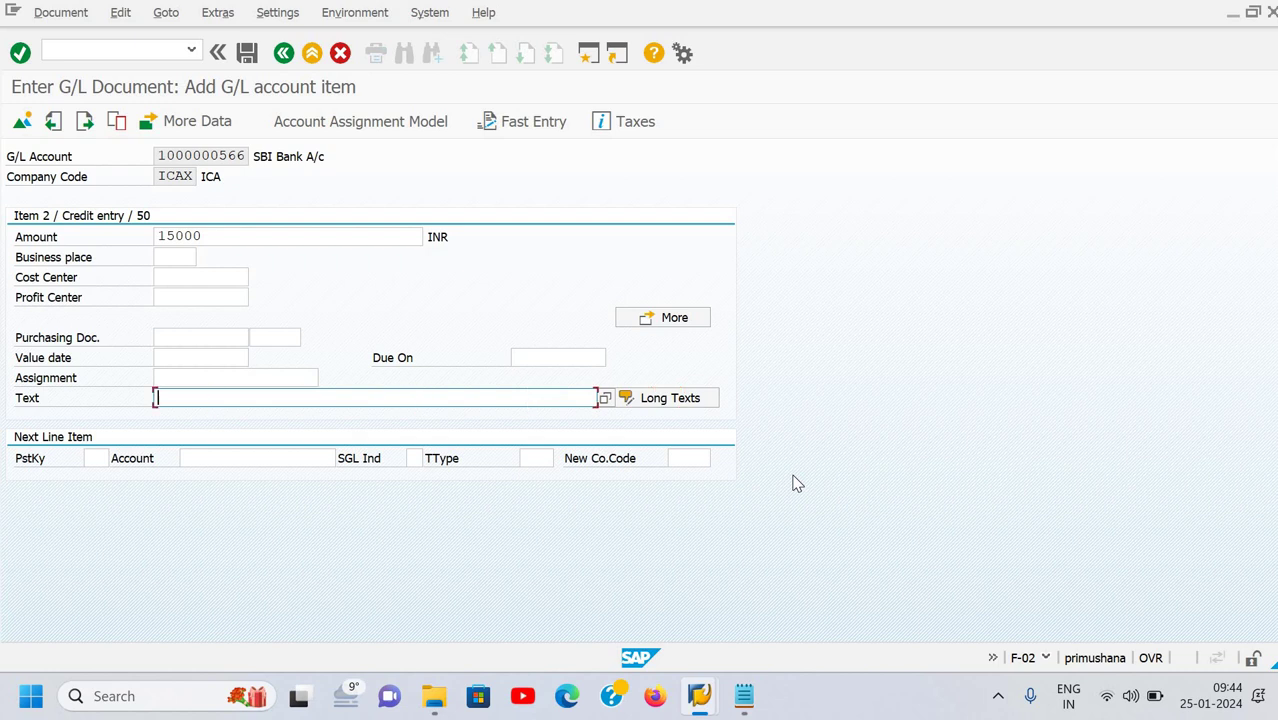
text(+)
key(Return)
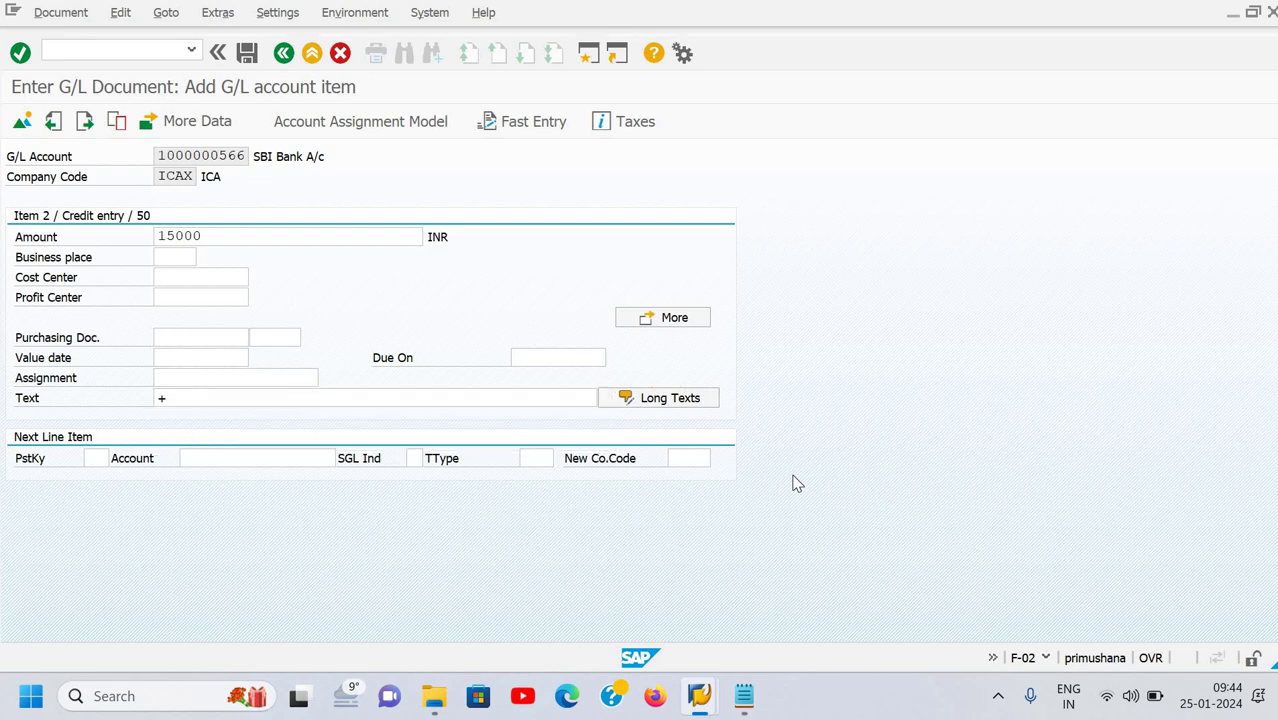
Set the posting key of the third line item to 50
key(Tab)
key(Tab)
key(Tab)
key(Tab)
key(Tab)
key(Tab)
key(Tab)
key(Tab)
key(Tab)
key(Tab)
key(Tab)
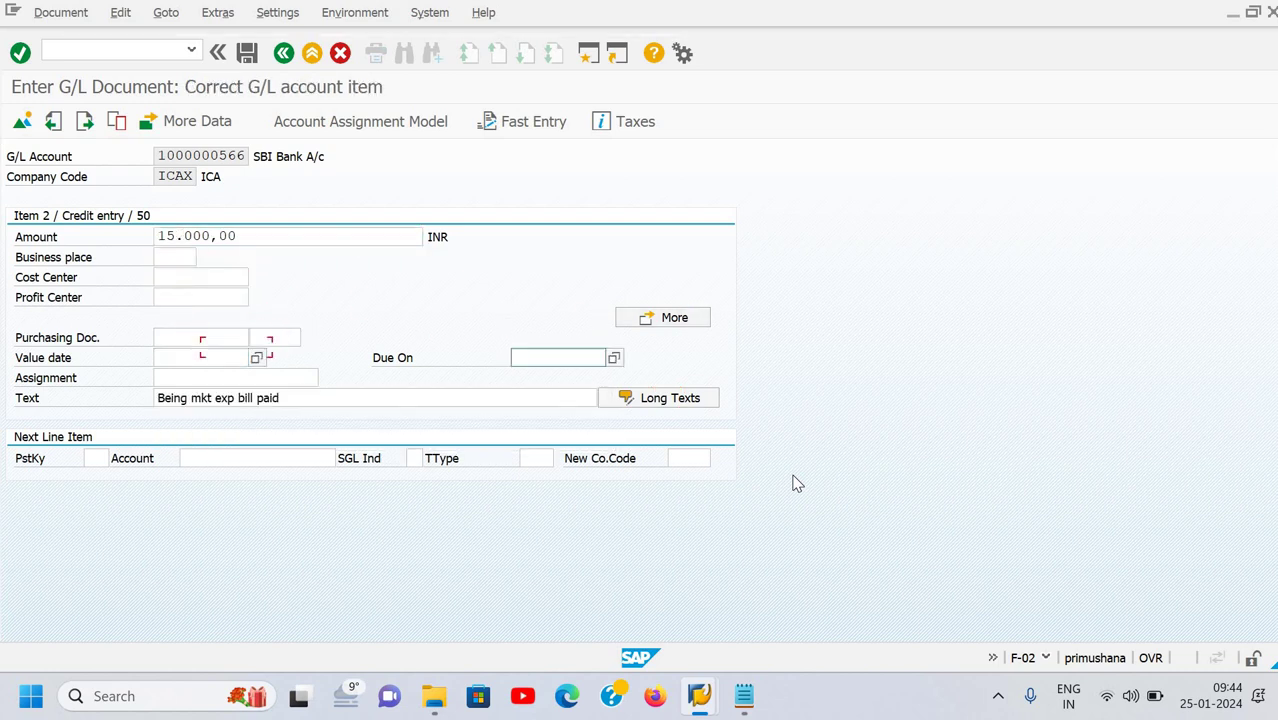
text(50)
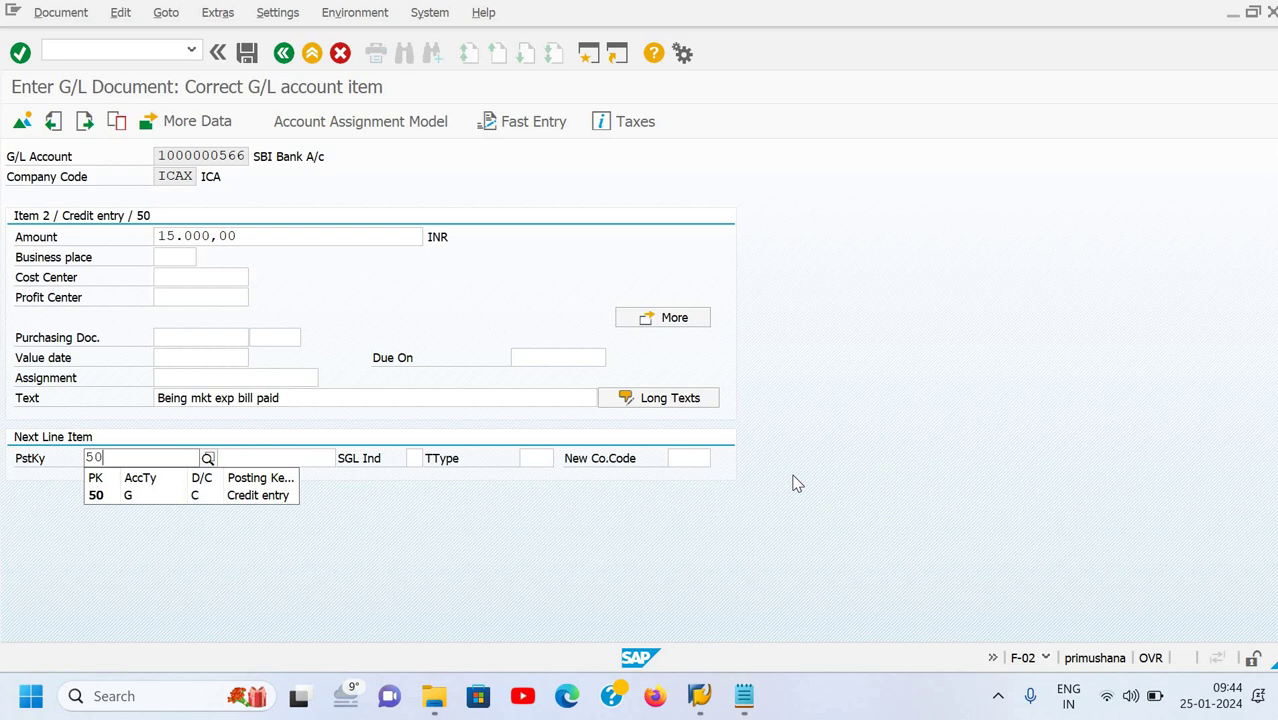
key(Tab)
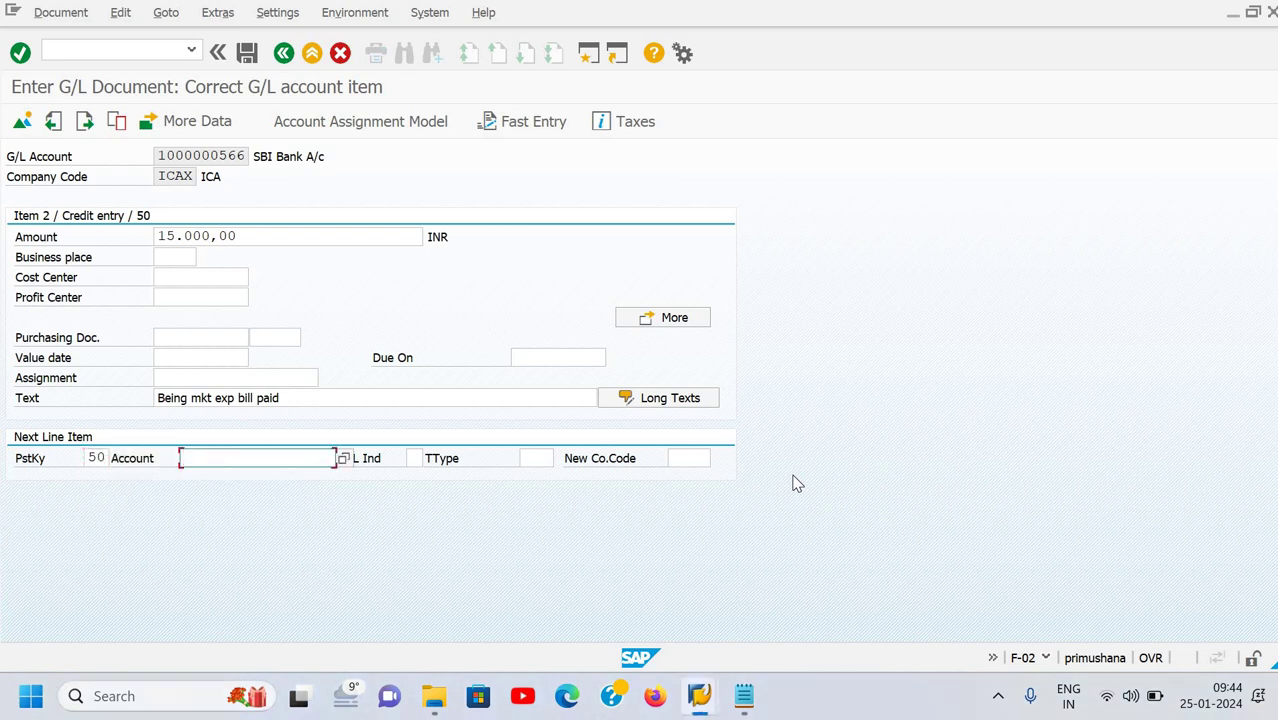
Search the G/L accounts by the keyword deep, choose SBI Bank A/c for the third line item and proceed to it
key(F4)
text(deep)
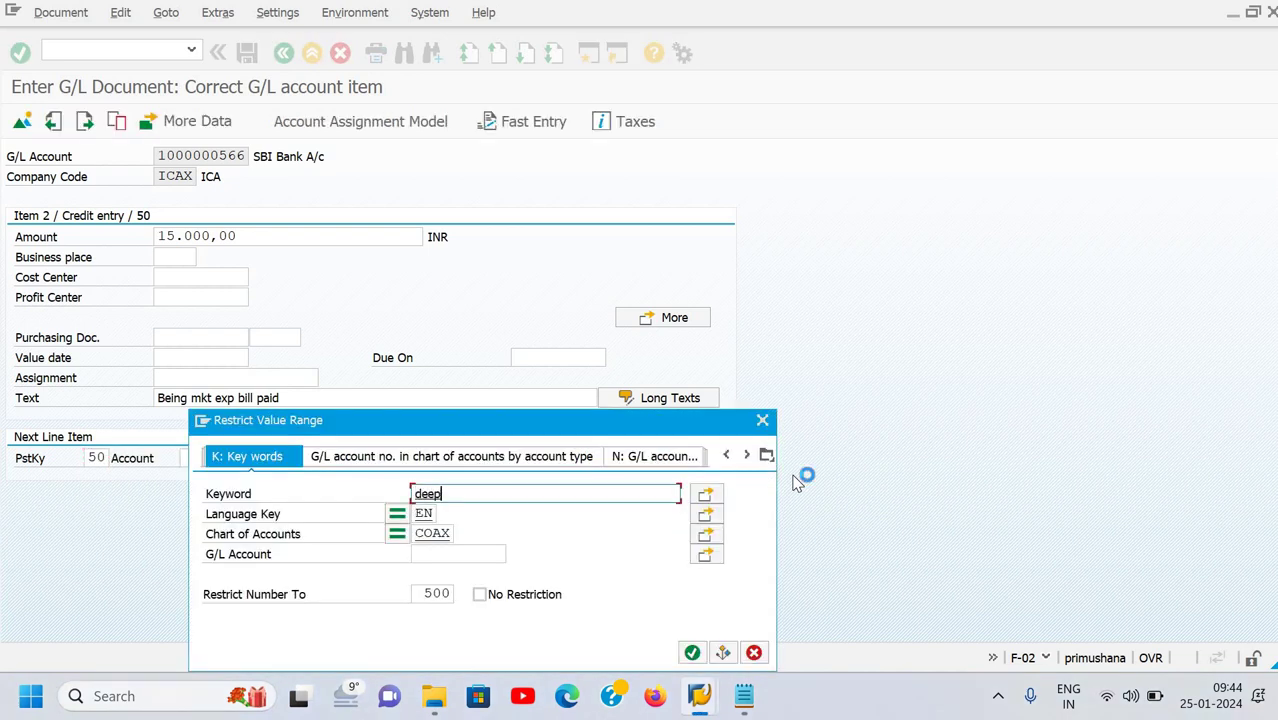
key(Return)
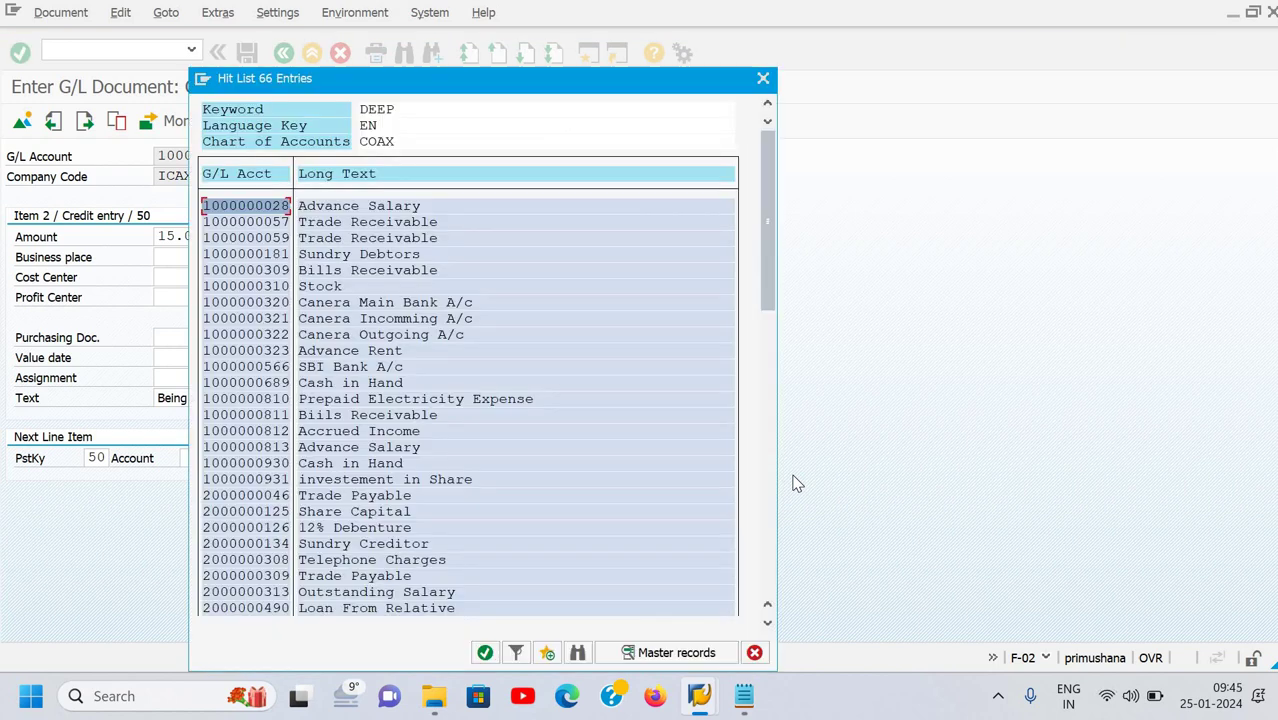
key(Down)
key(Down)
key(Down)
key(Down)
key(Down)
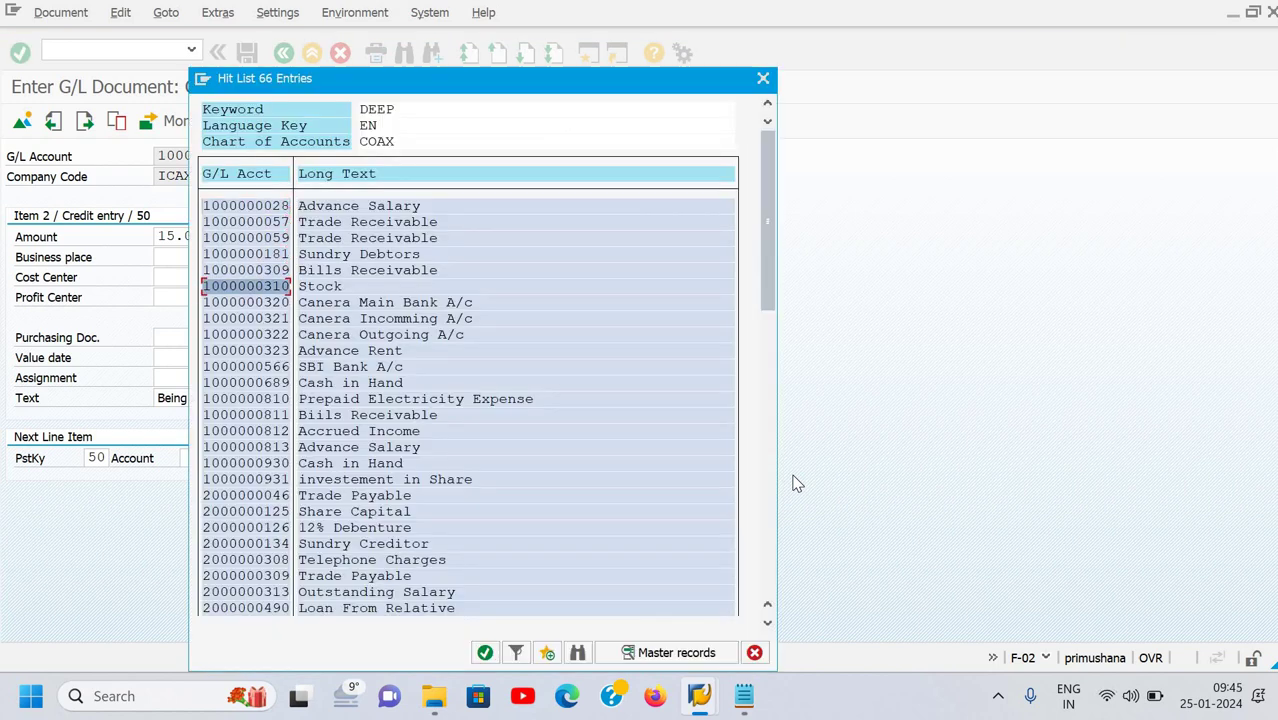
key(Down)
key(Down)
key(Down)
key(Down)
key(Down)
key(Return)
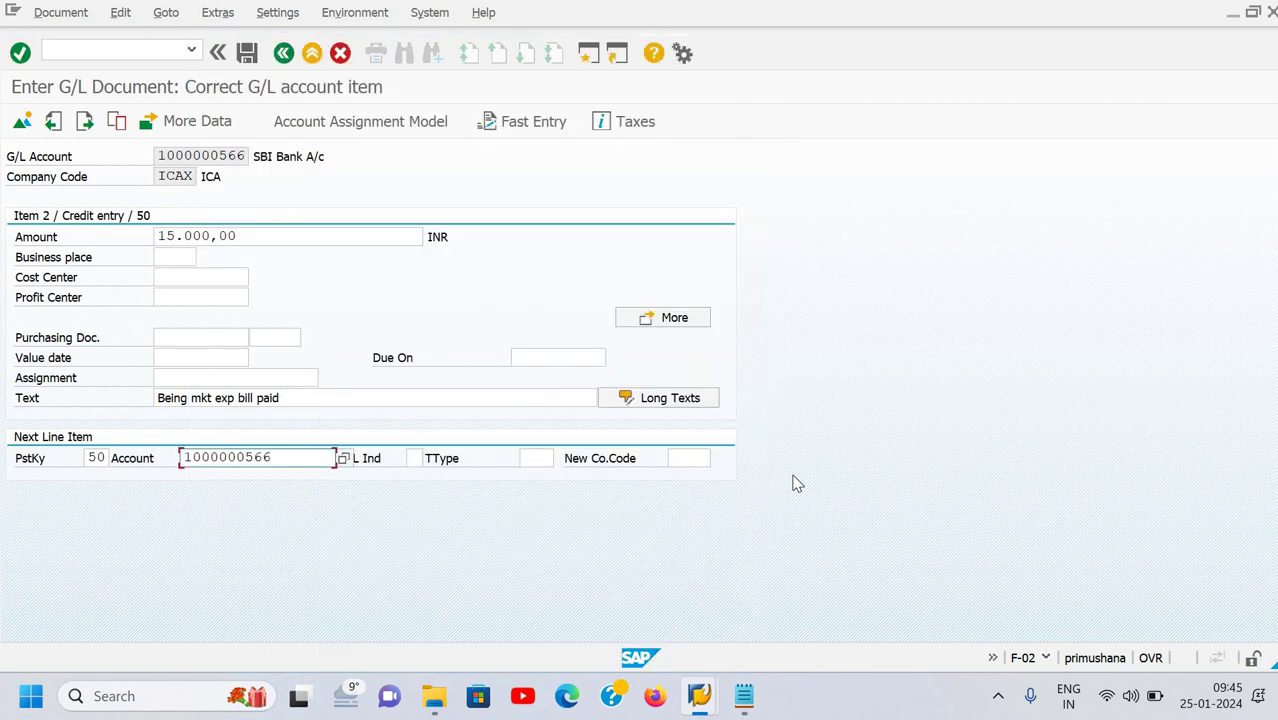
key(Return)
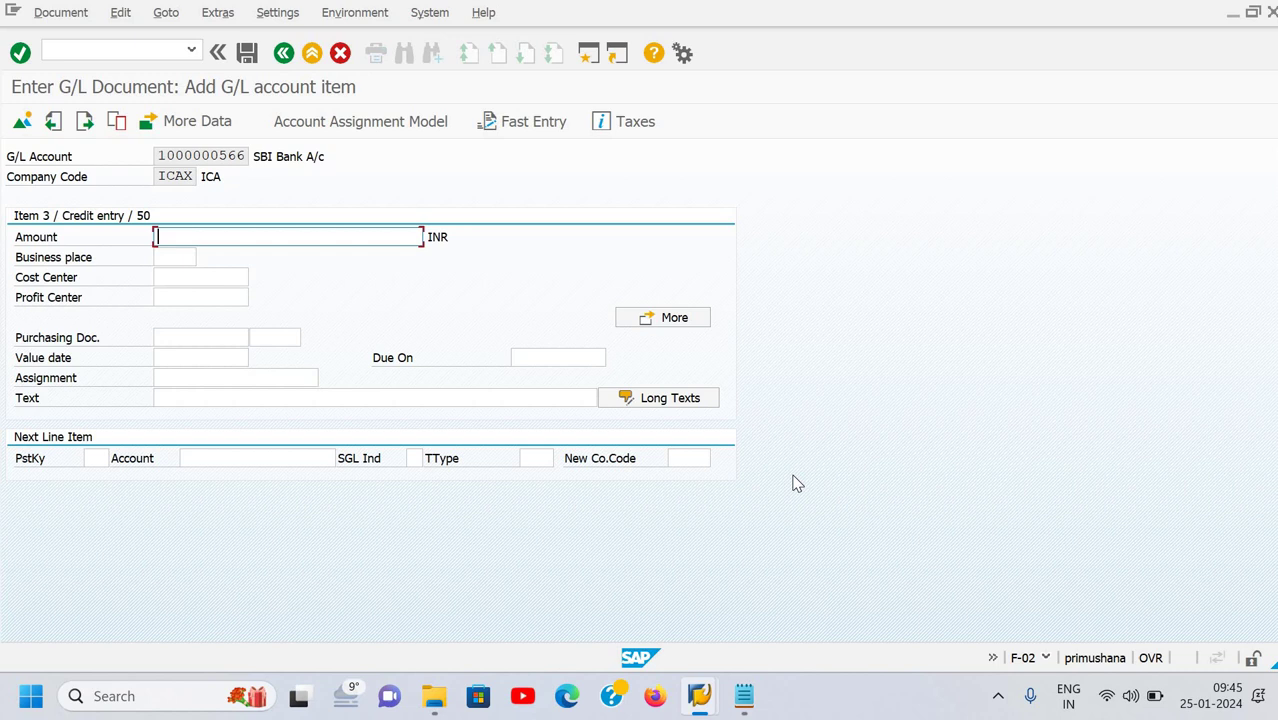
Enter an amount of 10000 INR and the text Being mkt exp bill paid for the third line item
key(Return)
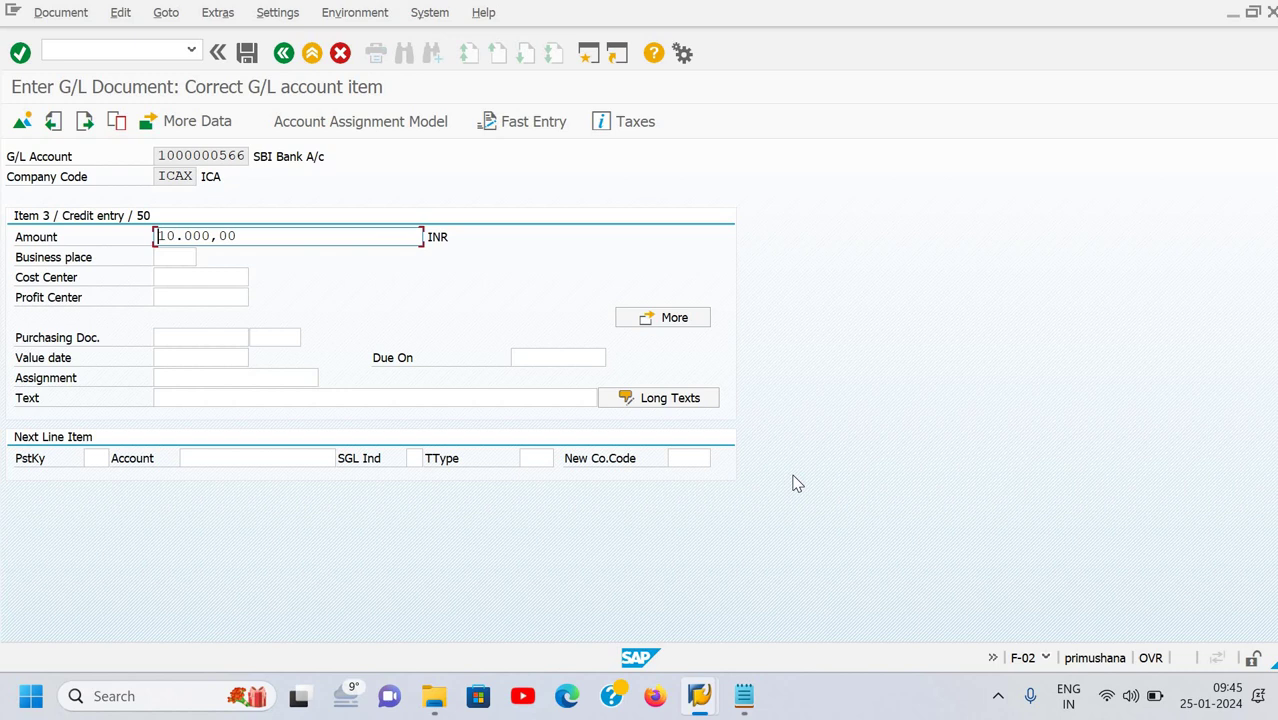
key(Tab)
key(Tab)
key(Tab)
key(Tab)
key(Tab)
key(Tab)
key(Tab)
key(Tab)
key(Tab)
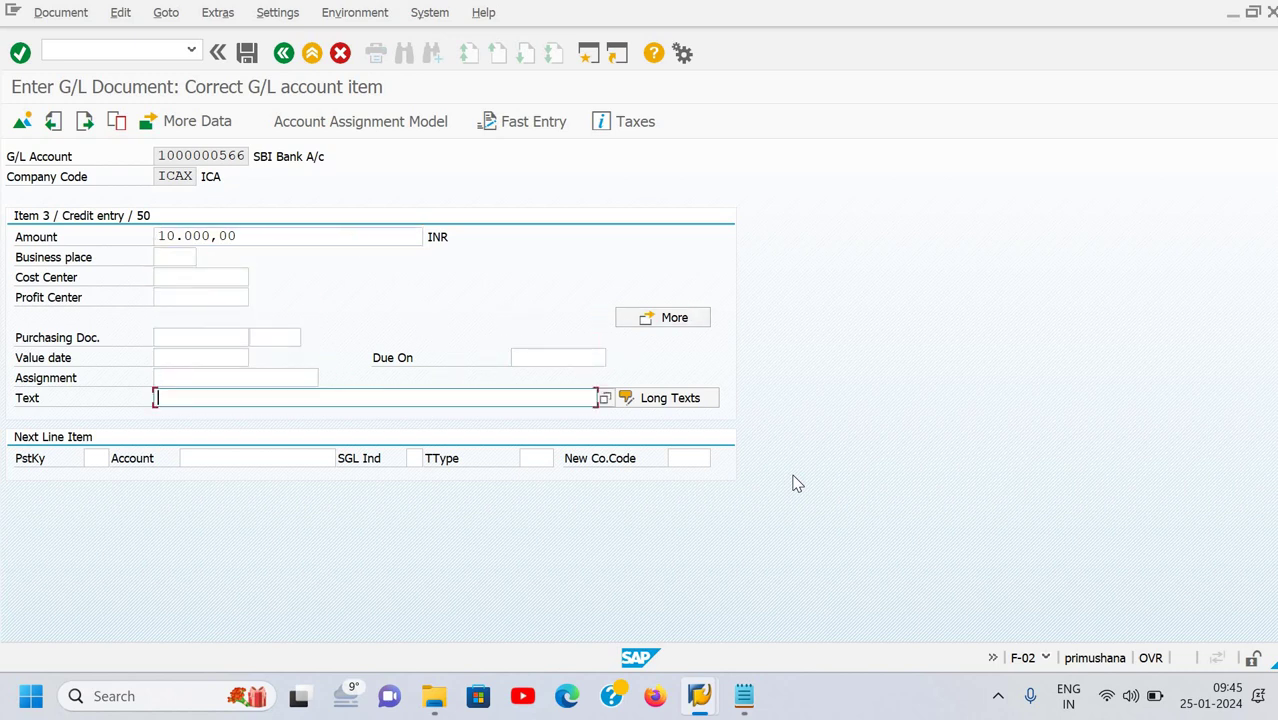
text(B)
key(Down)
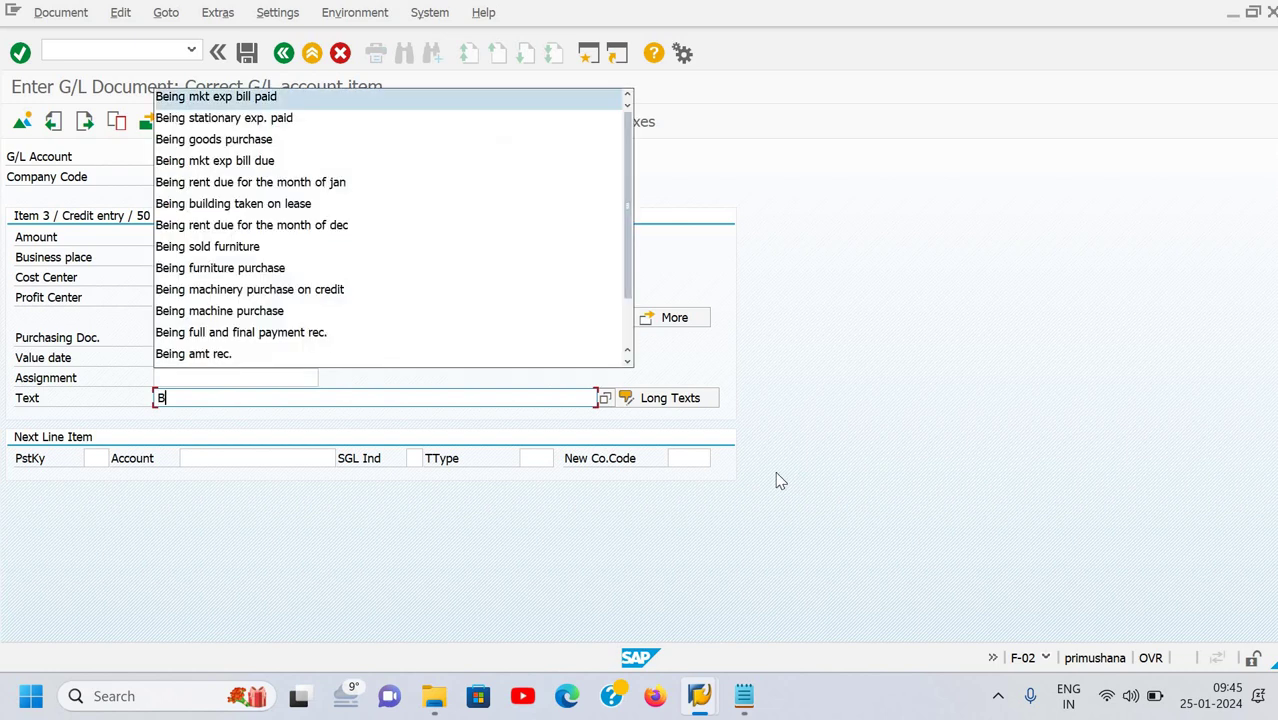
key(Return)
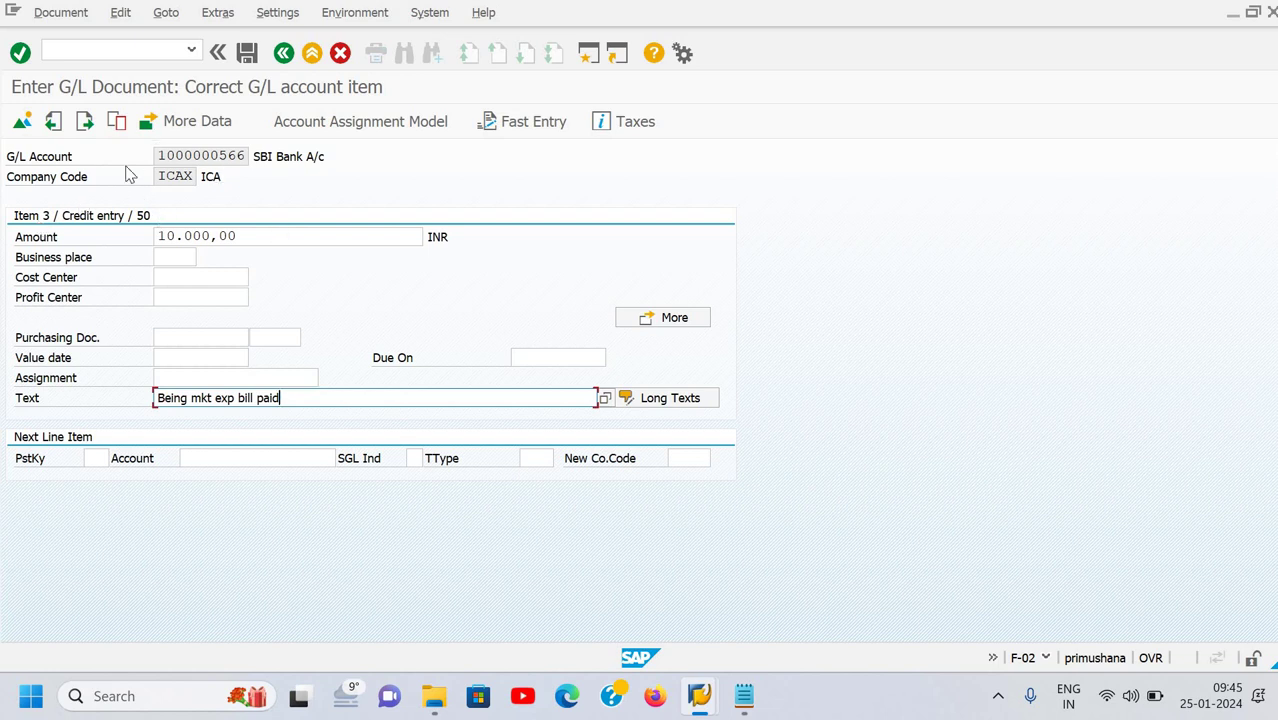
Simulate the document and review its two SBI Bank A/c credit items
click(78, 16)
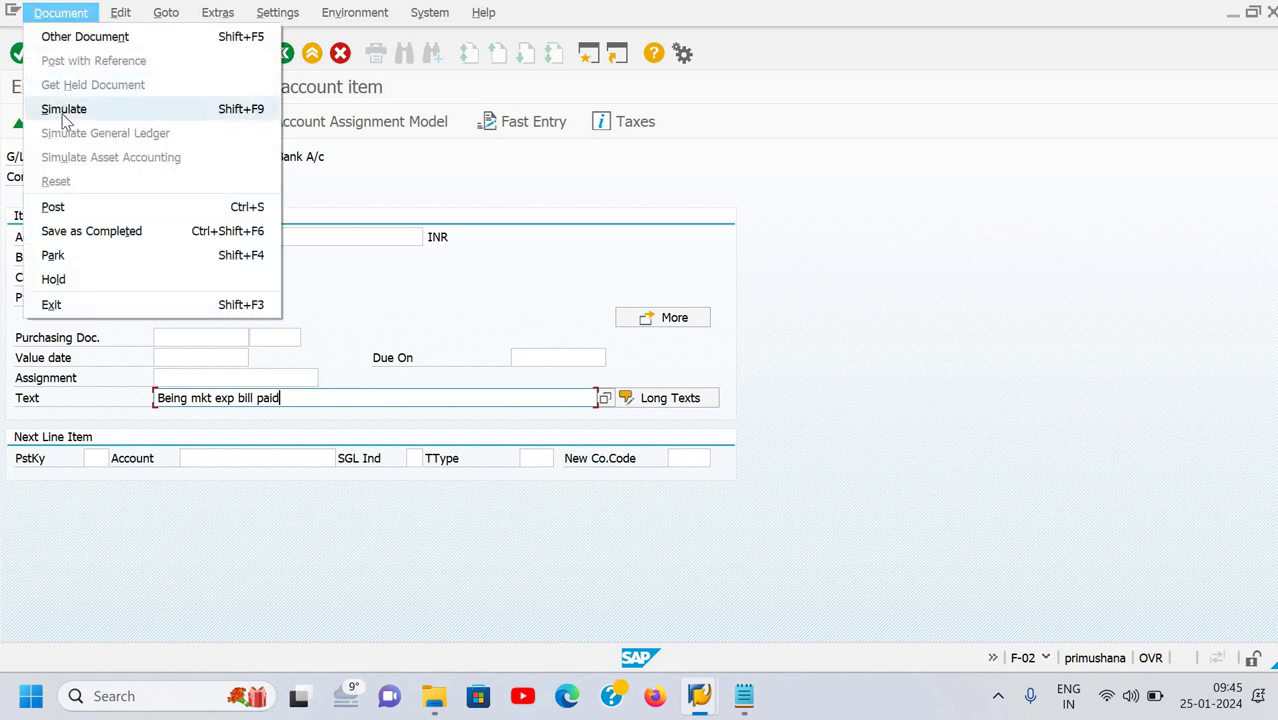
click(63, 112)
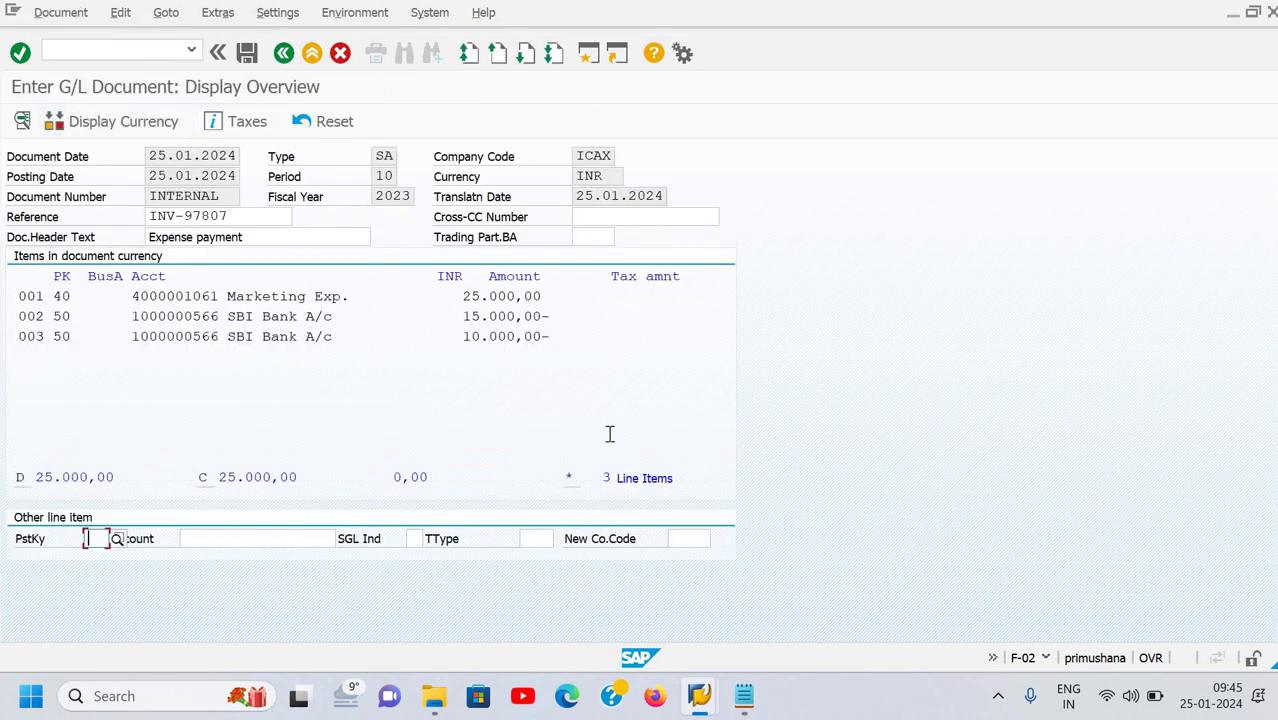
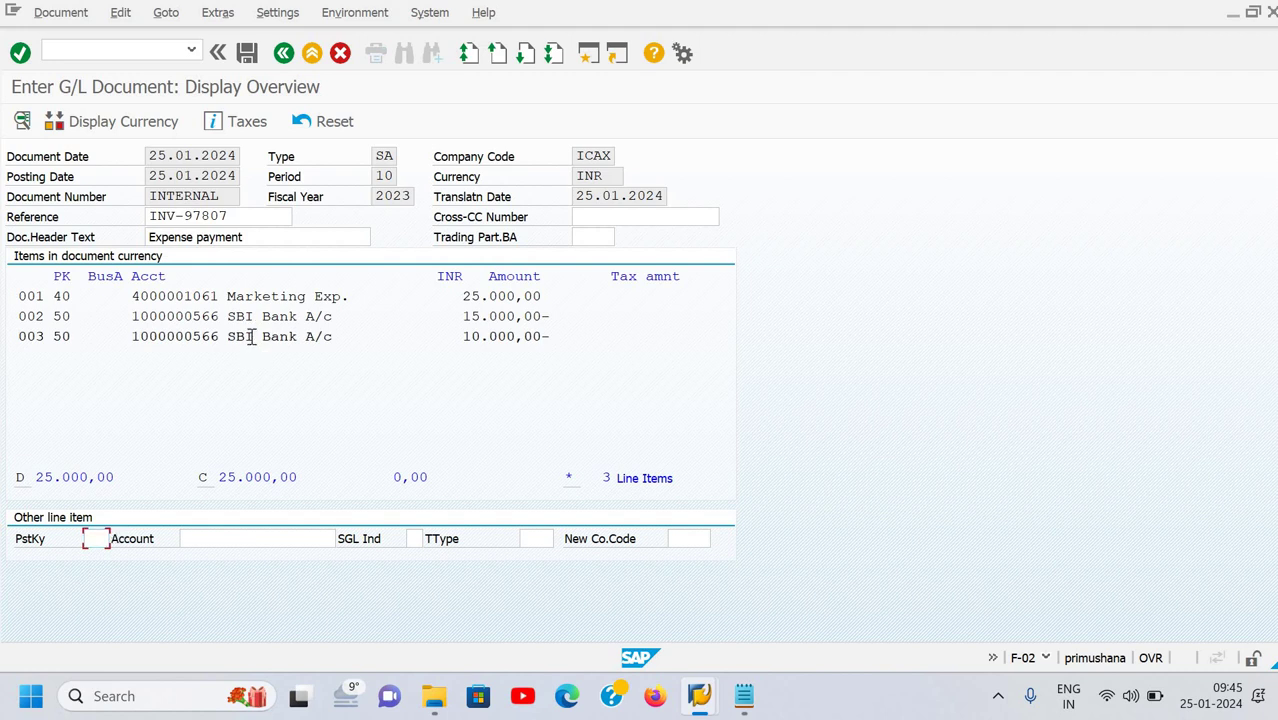
double_click(251, 336)
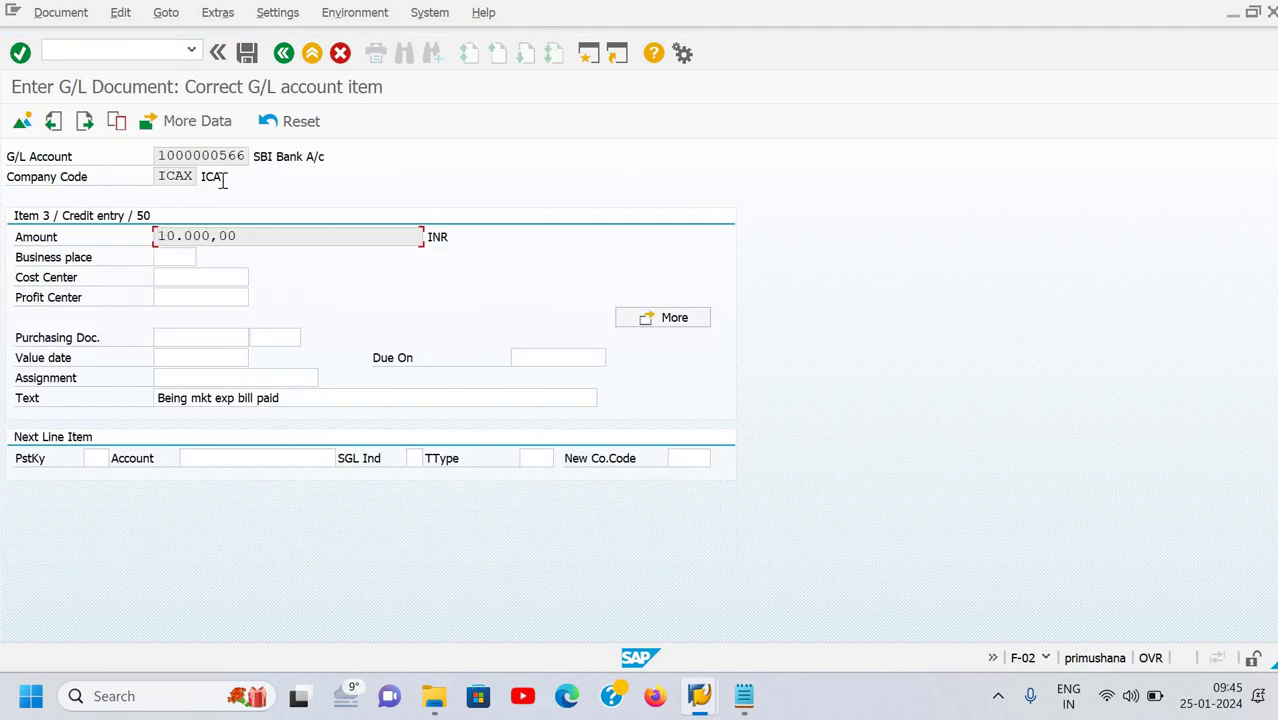
click(53, 122)
click(85, 123)
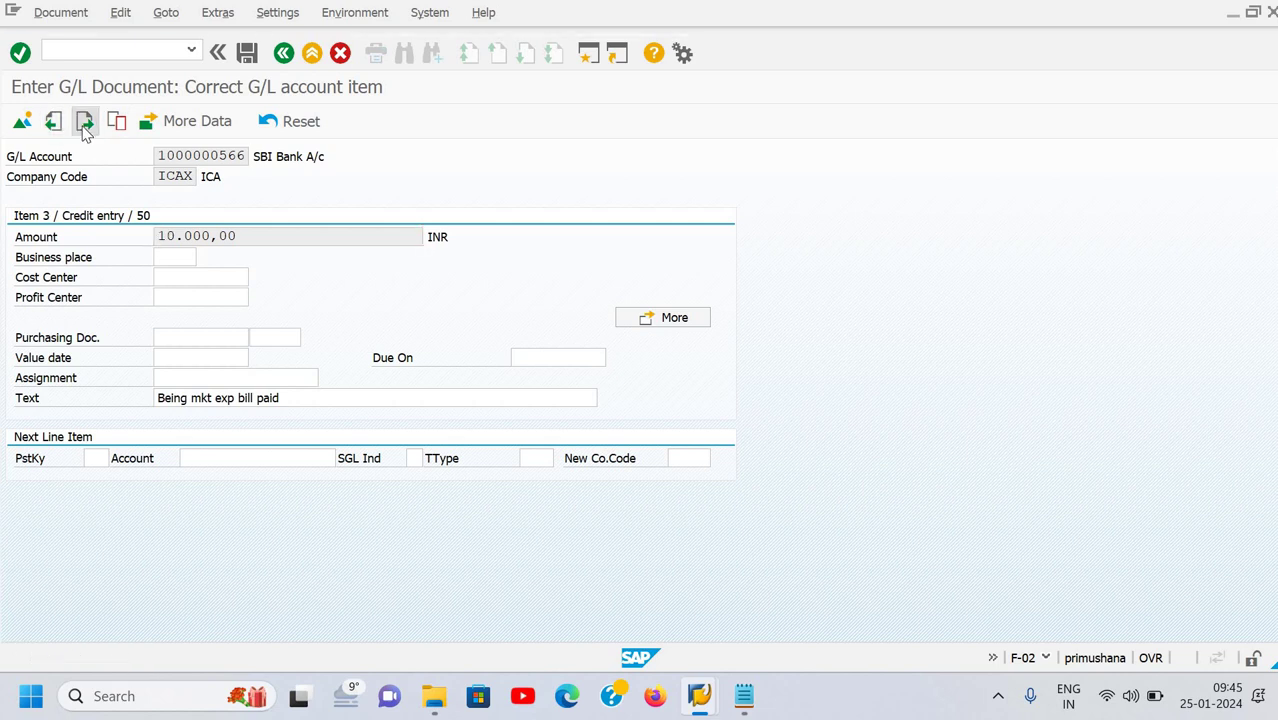
click(85, 123)
click(54, 122)
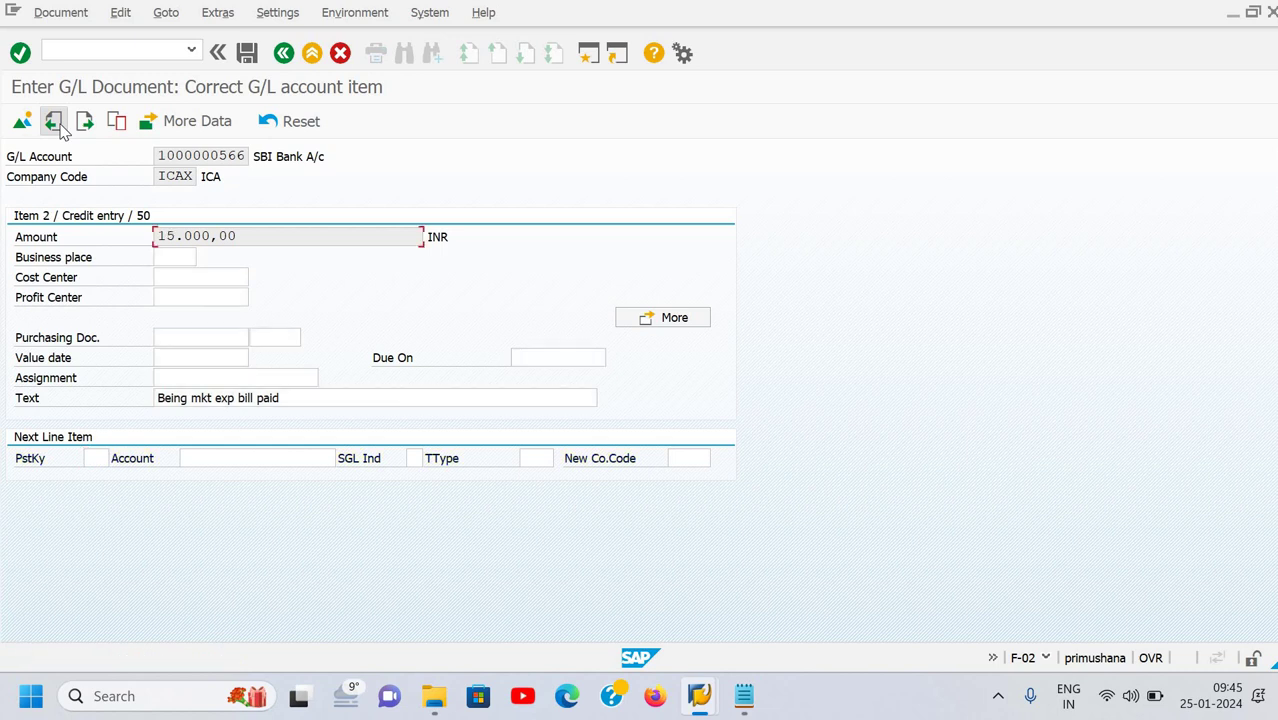
click(68, 13)
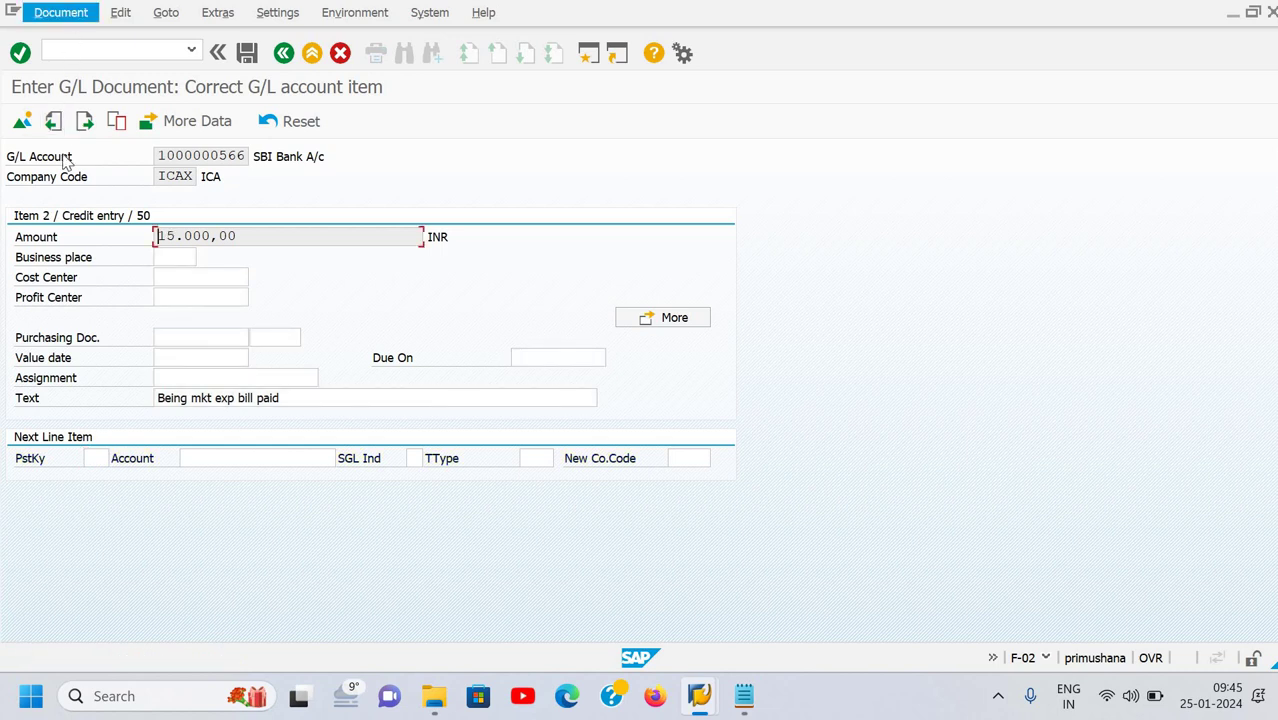
click(383, 157)
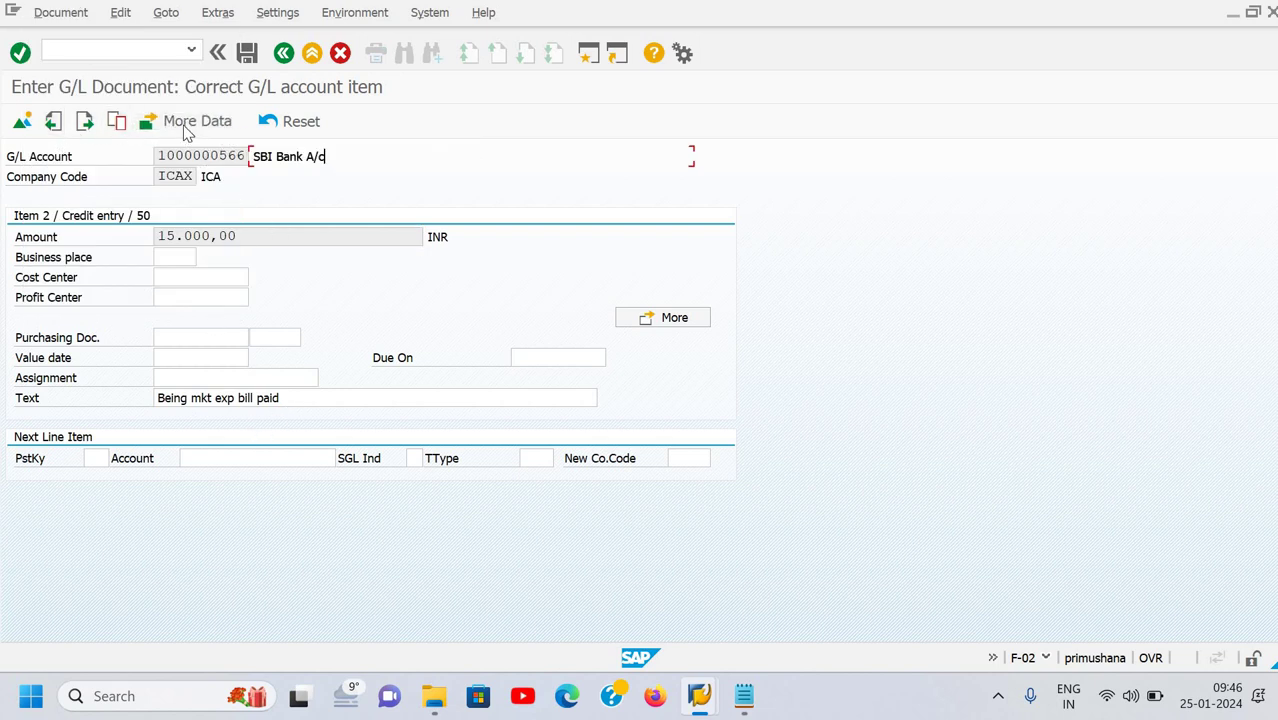
Reset the document simulation from the second line item and return to the document overview
click(184, 128)
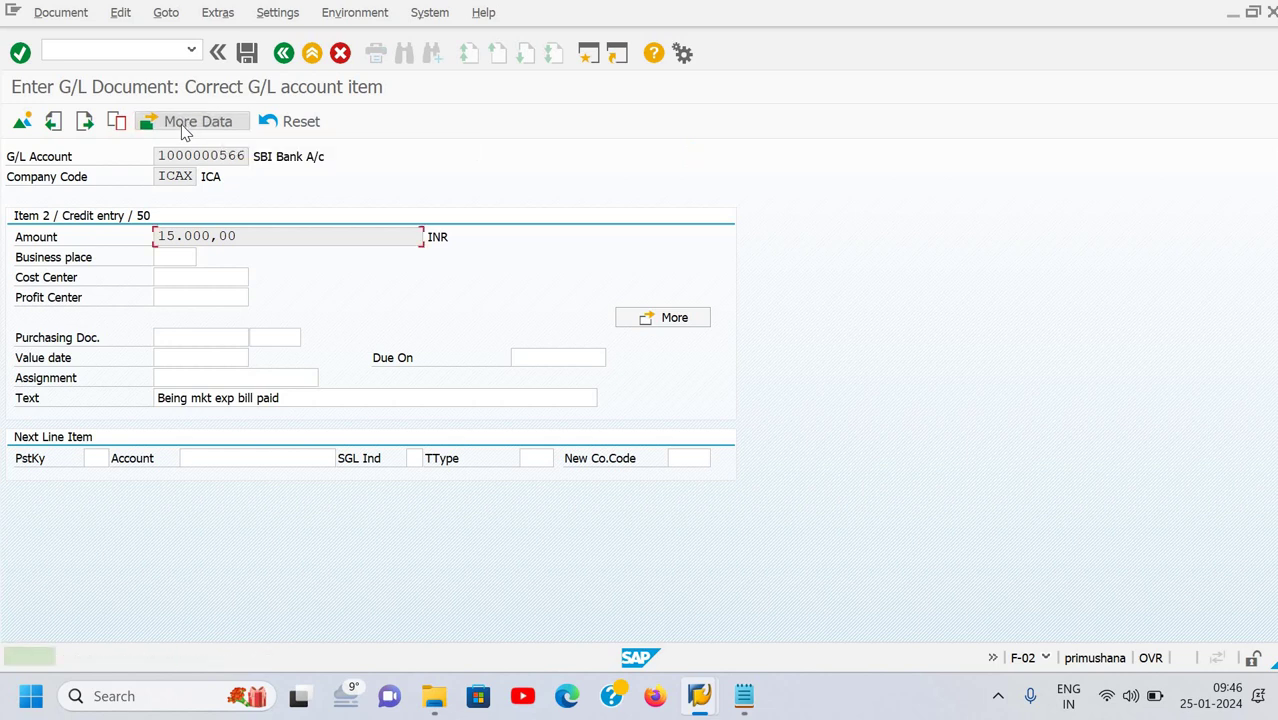
click(287, 121)
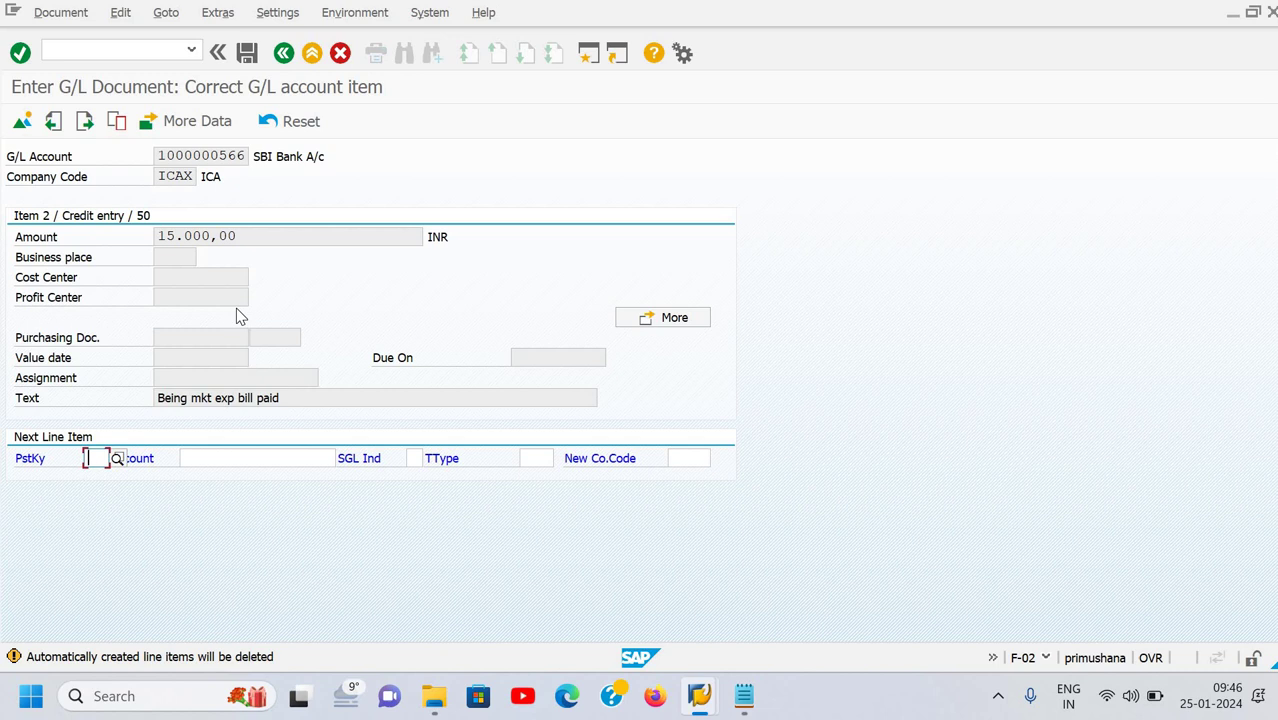
key(Return)
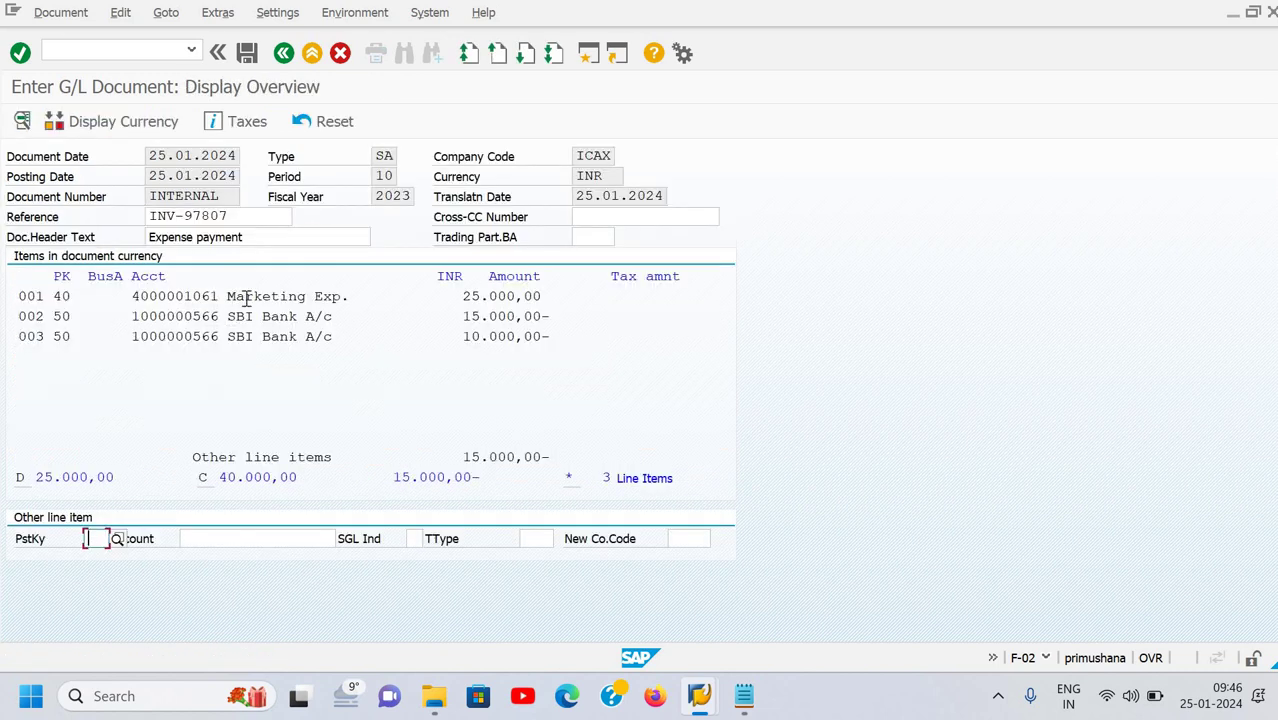
Look through the three line items from Marketing Exp. onward, checking their G/L account fields, and return to the overview
double_click(258, 297)
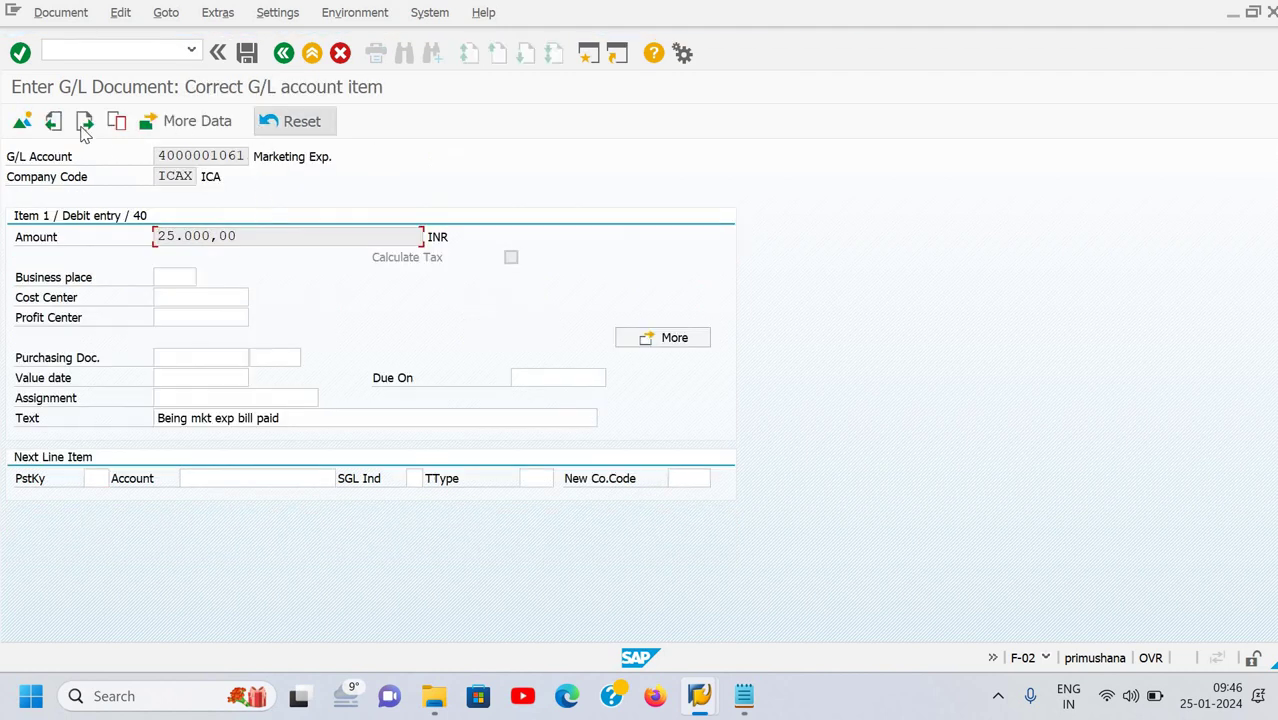
click(85, 125)
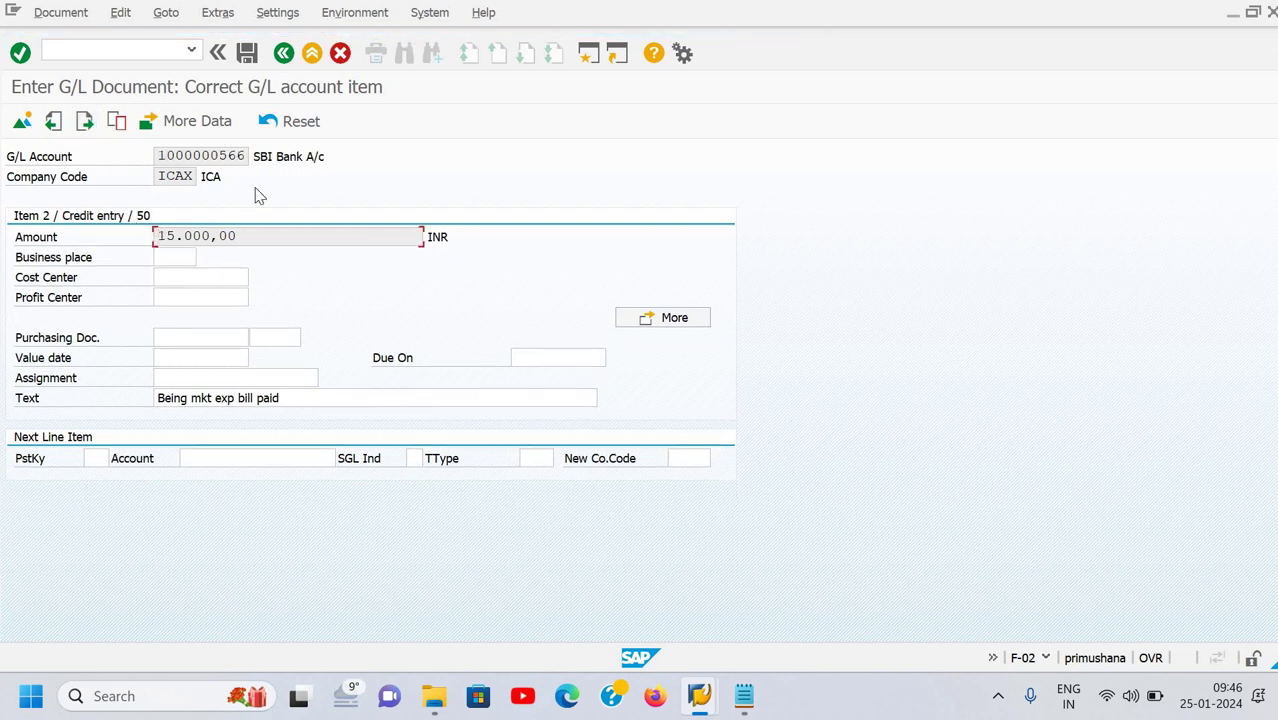
click(85, 121)
double_click(230, 161)
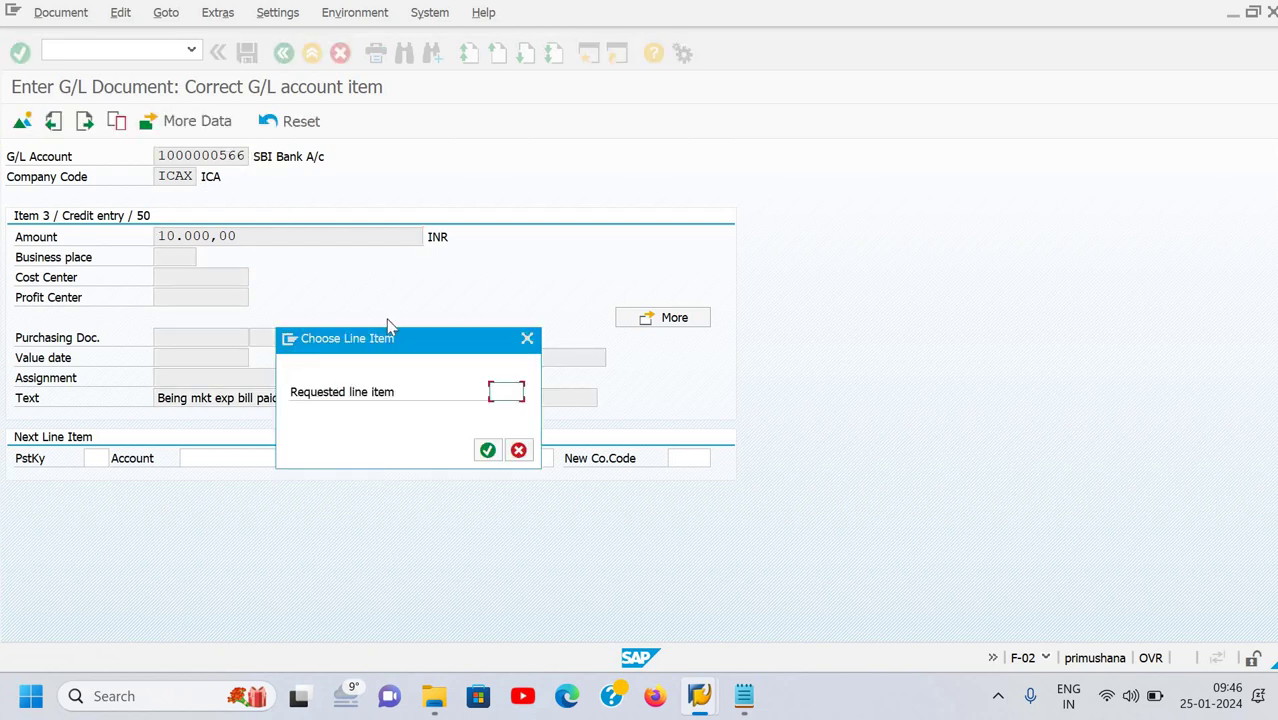
click(527, 339)
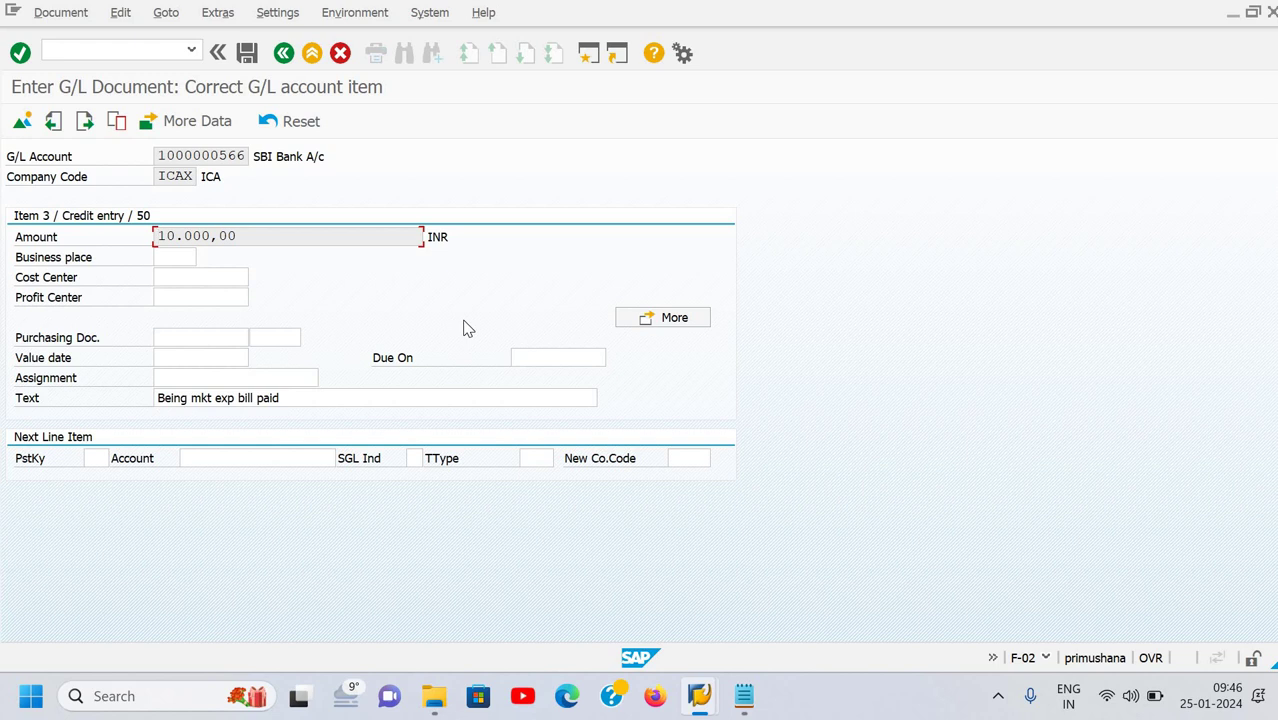
key(F3)
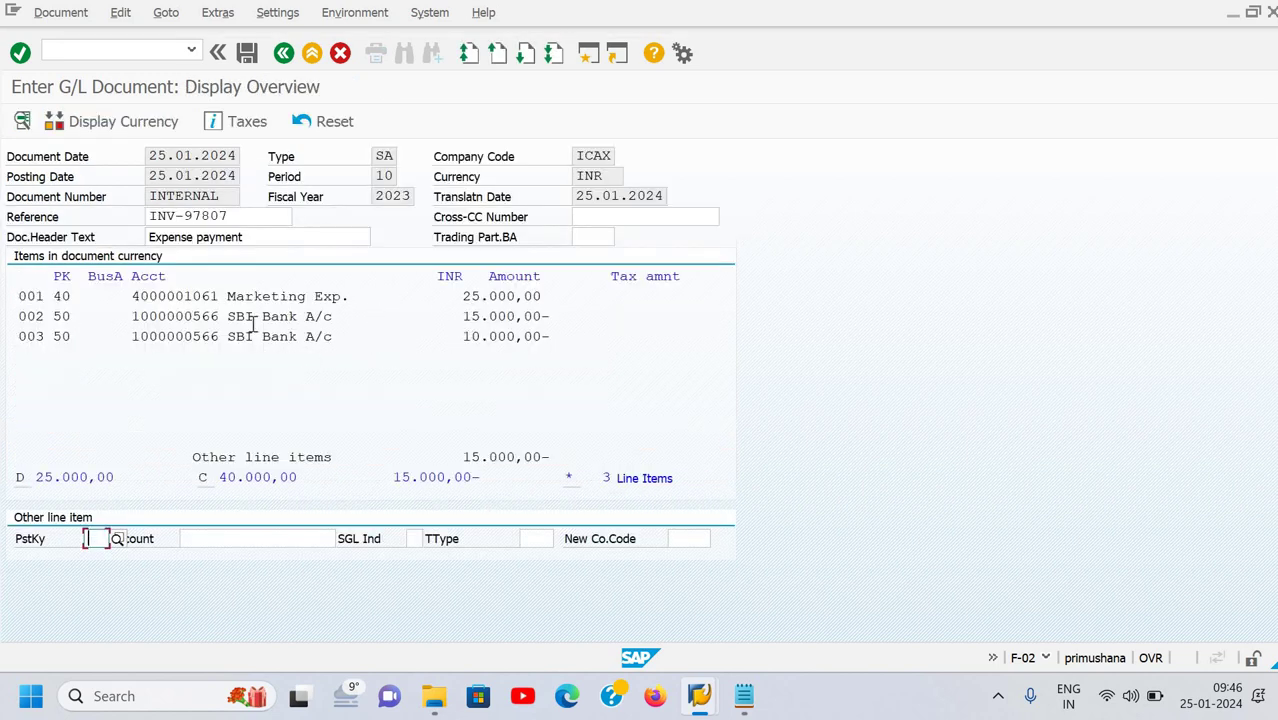
Open the third line item, the SBI Bank A/c credit, and try to remove it with Cancel Item
double_click(62, 343)
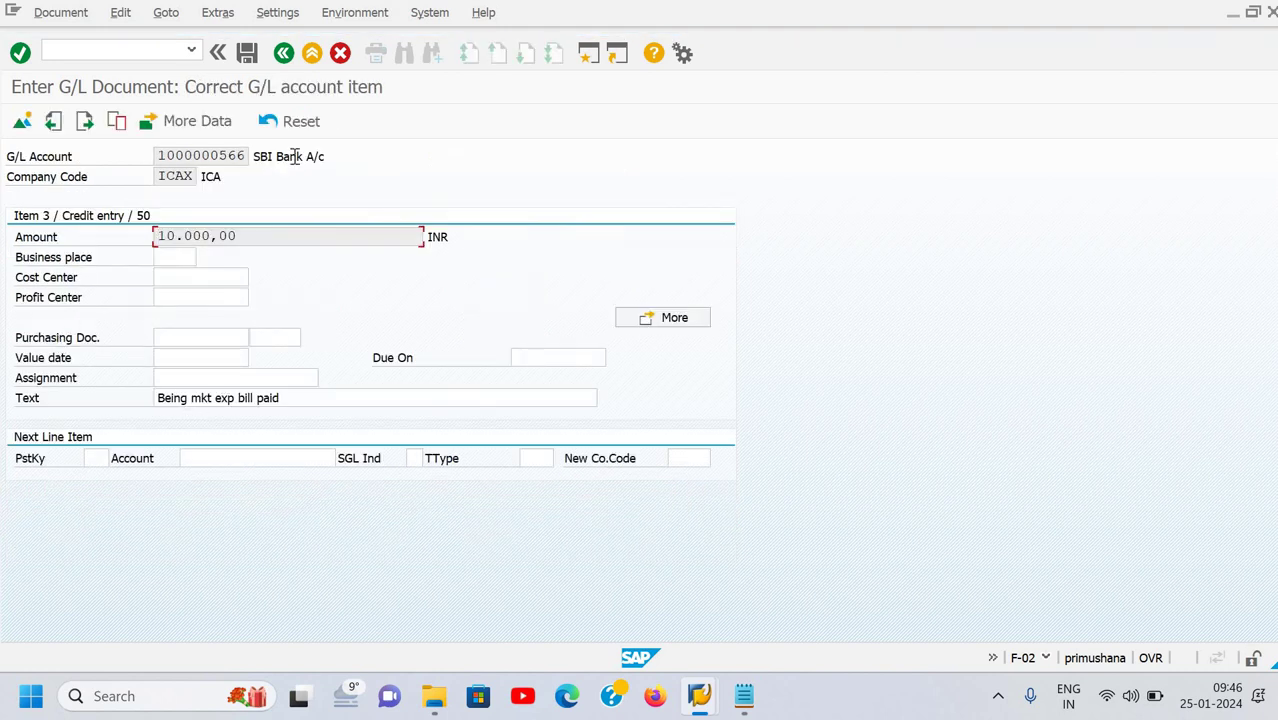
click(222, 152)
click(122, 18)
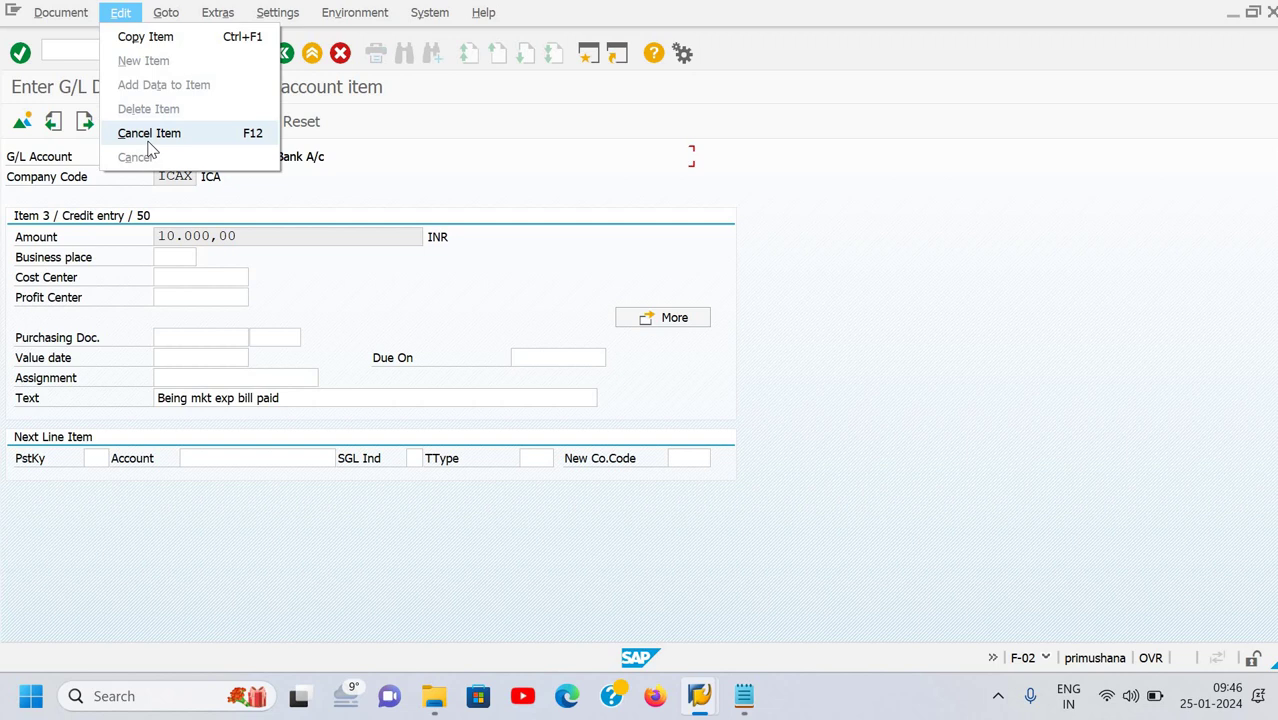
click(148, 138)
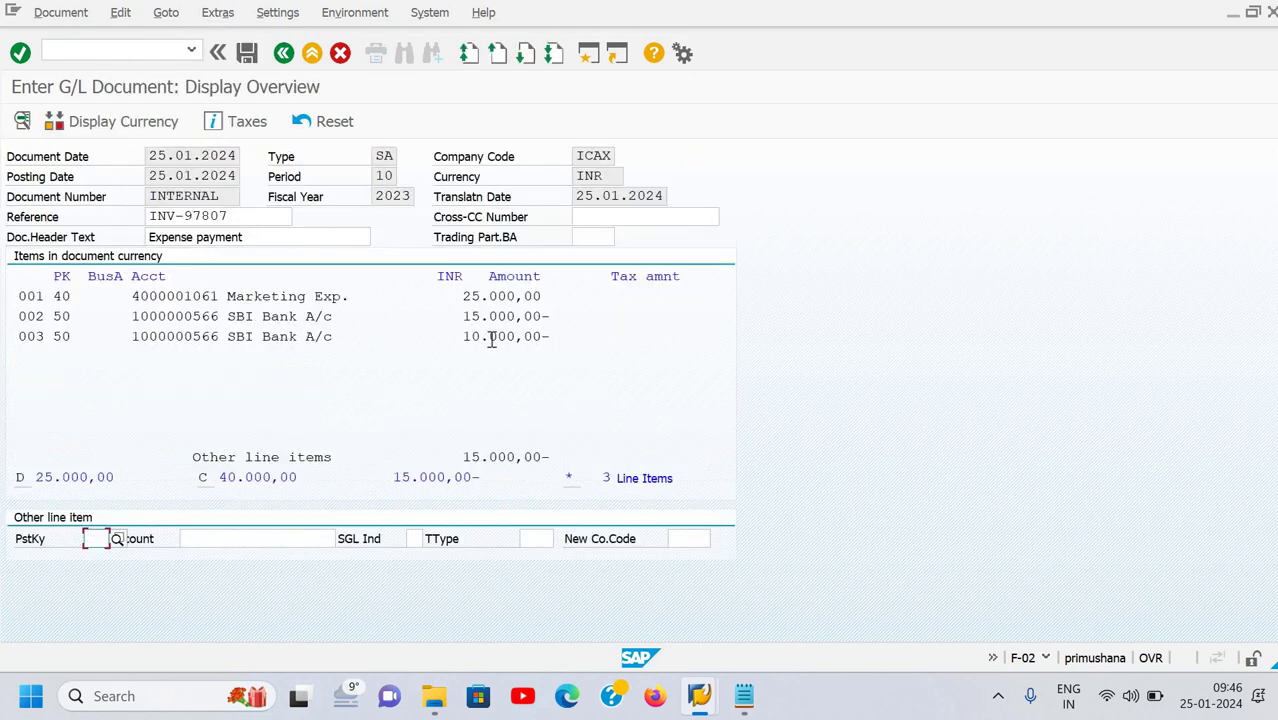
Exit the document overview and discard the entered expense payment data
click(280, 342)
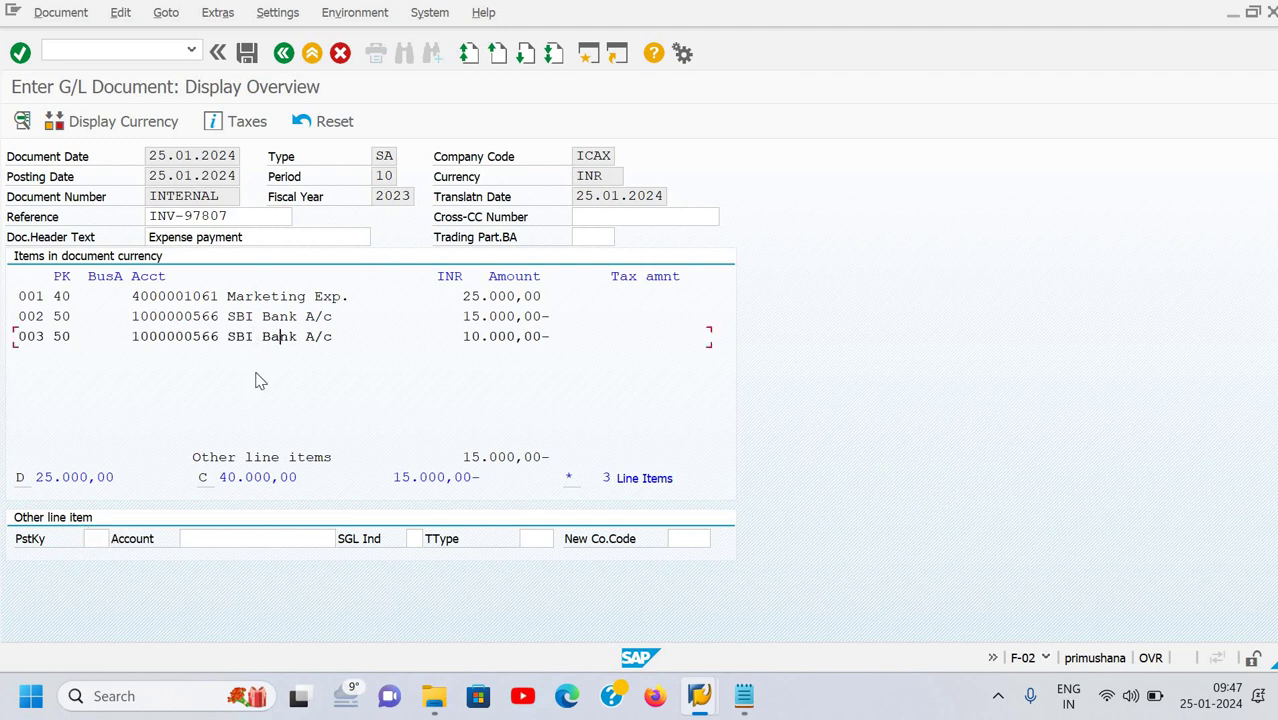
key(F3)
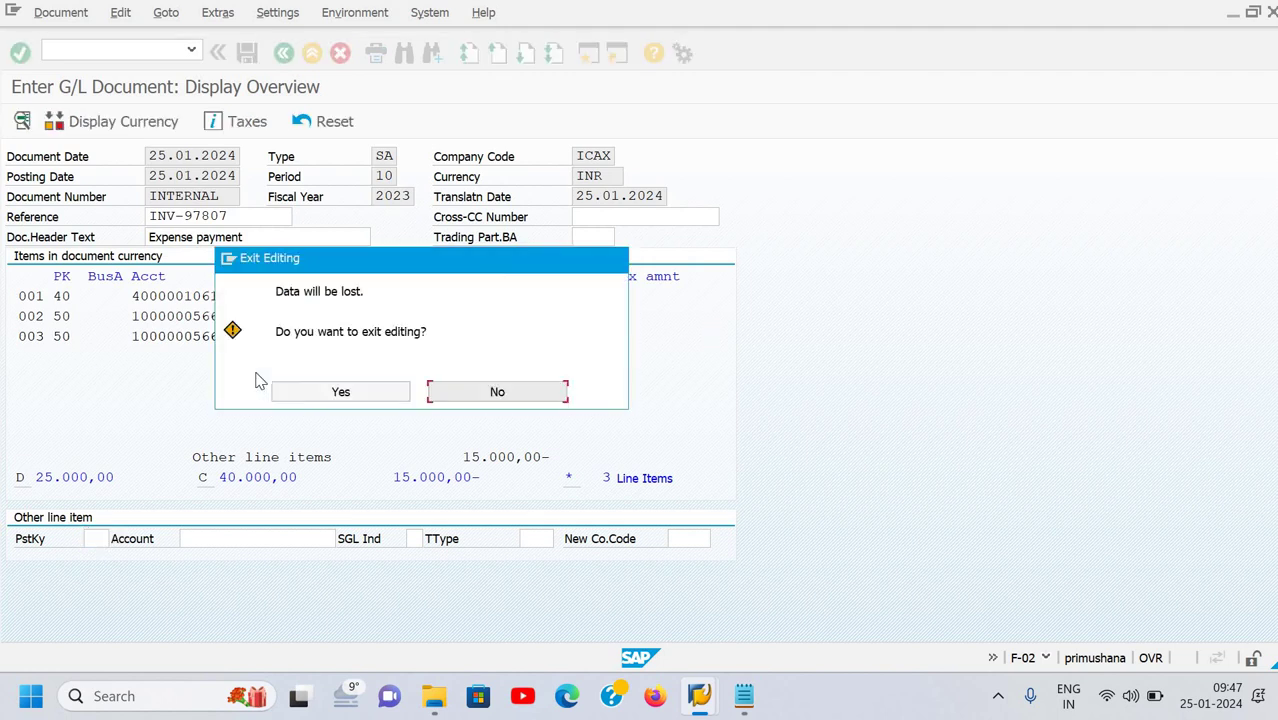
click(339, 396)
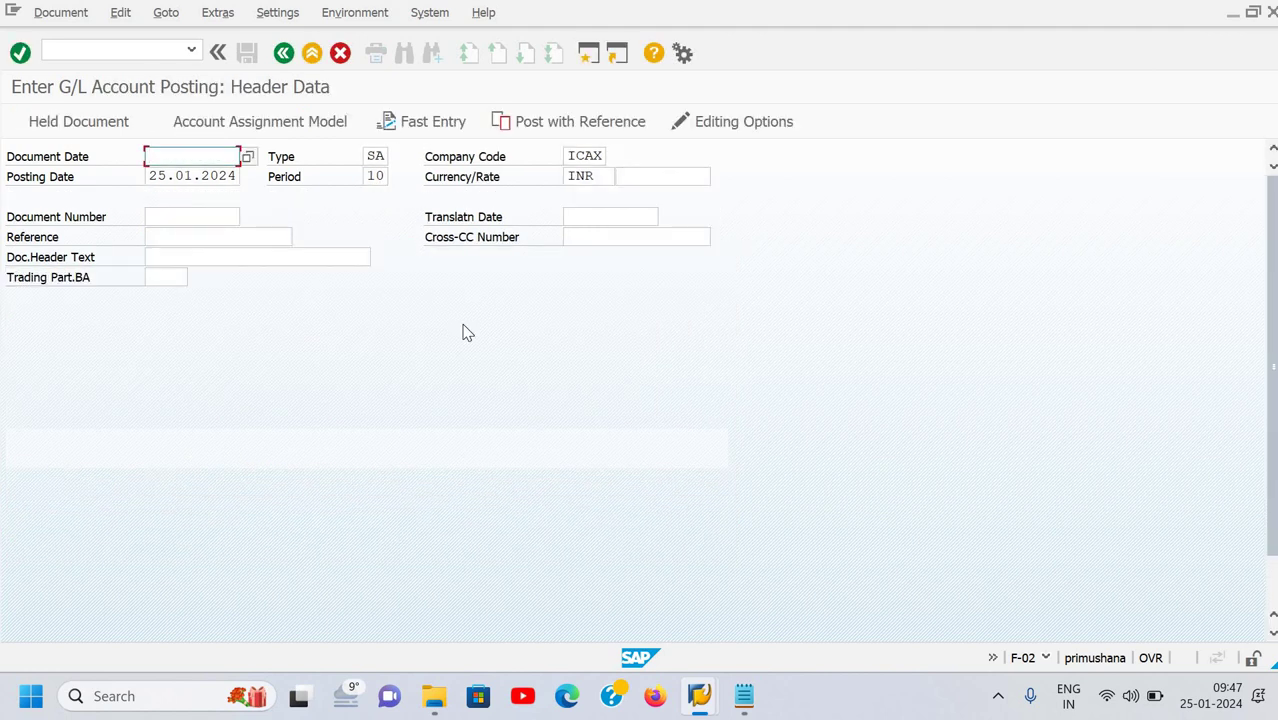
Set the document date to 25.01.2024 in the posting header
text(25)
key(Down)
key(Return)
Find the first line item's account with keyword "deep", choose Marketing Exp., and open its debit entry
key(Tab)
key(Tab)
key(Tab)
key(Tab)
key(Tab)
key(Tab)
key(Tab)
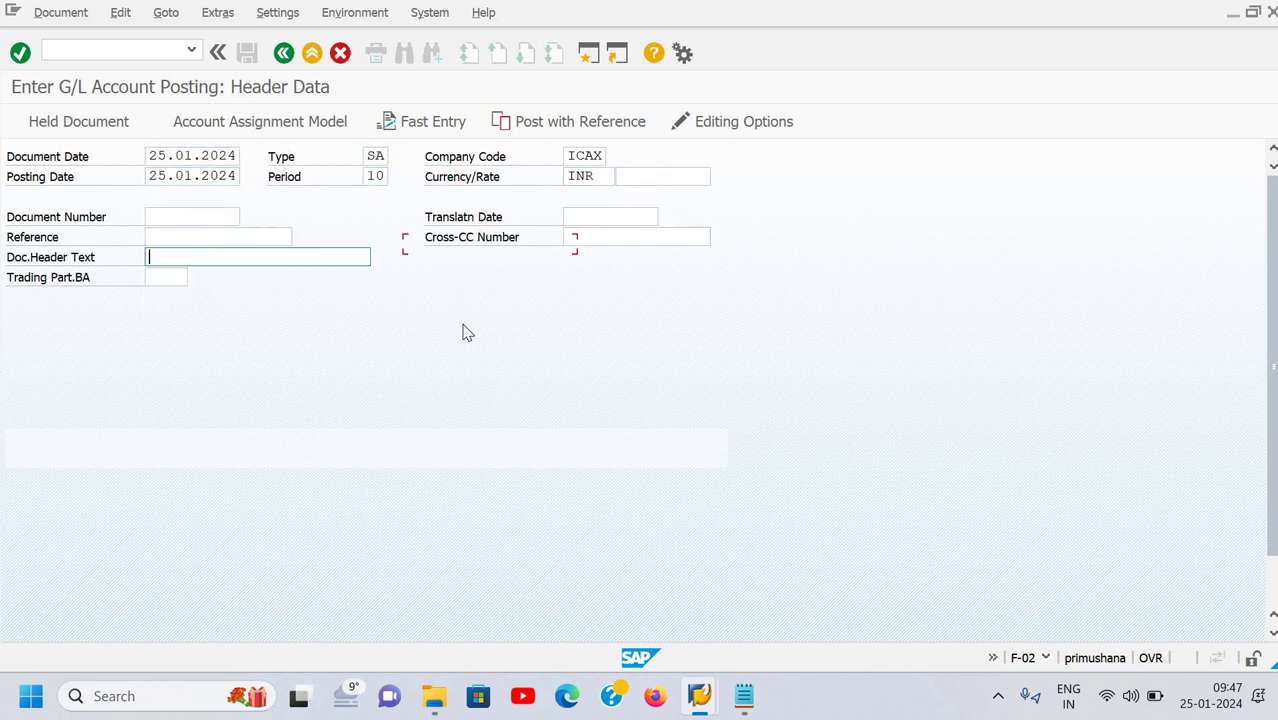
key(Tab)
key(Tab)
key(Tab)
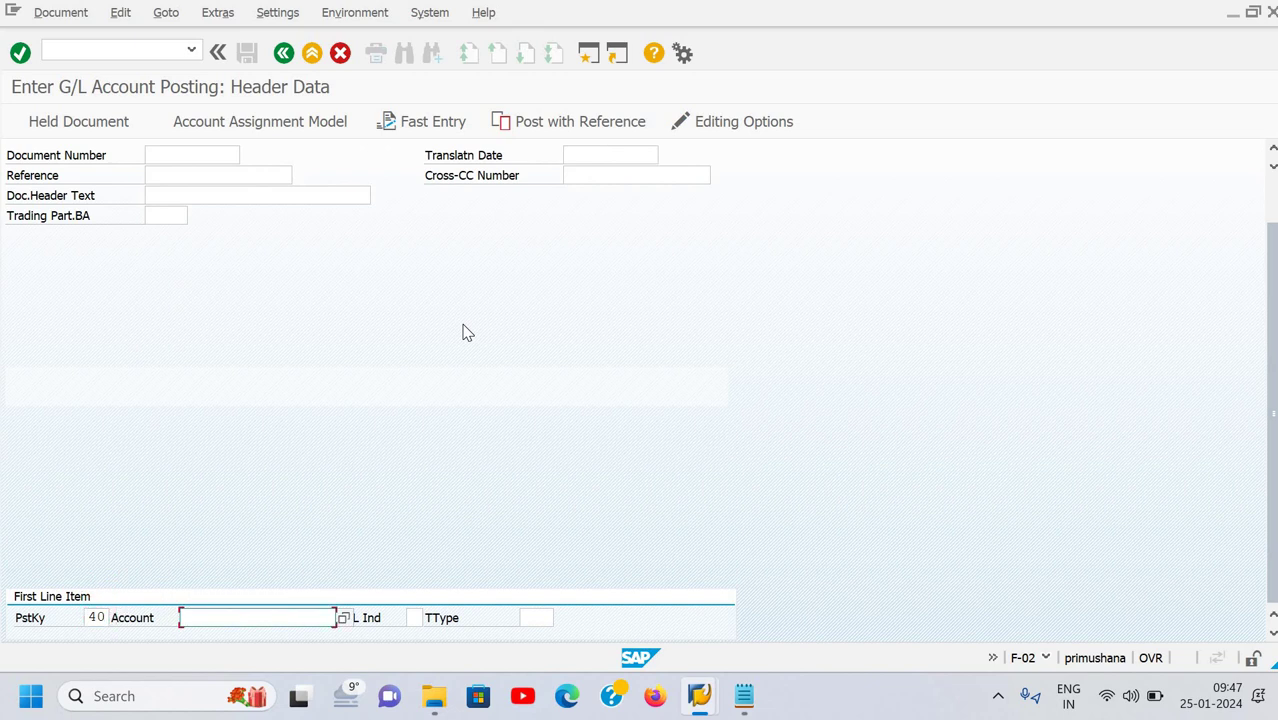
key(F4)
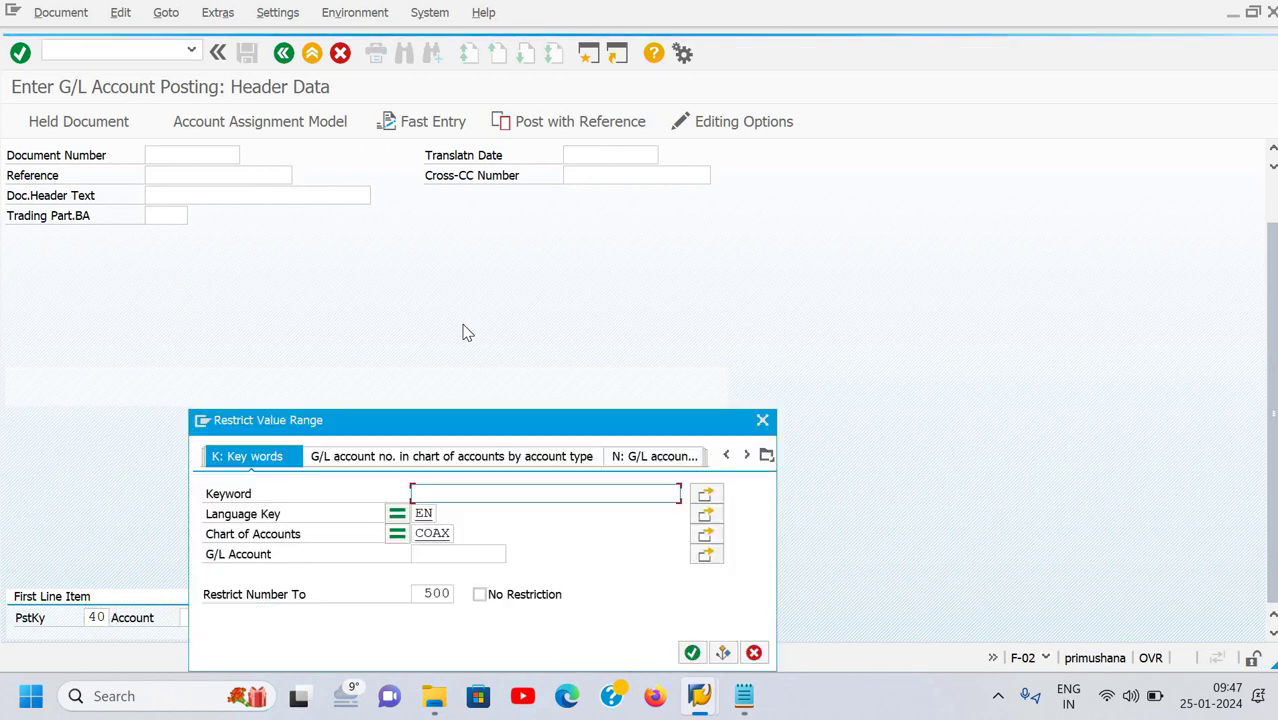
text(deep)
key(Return)
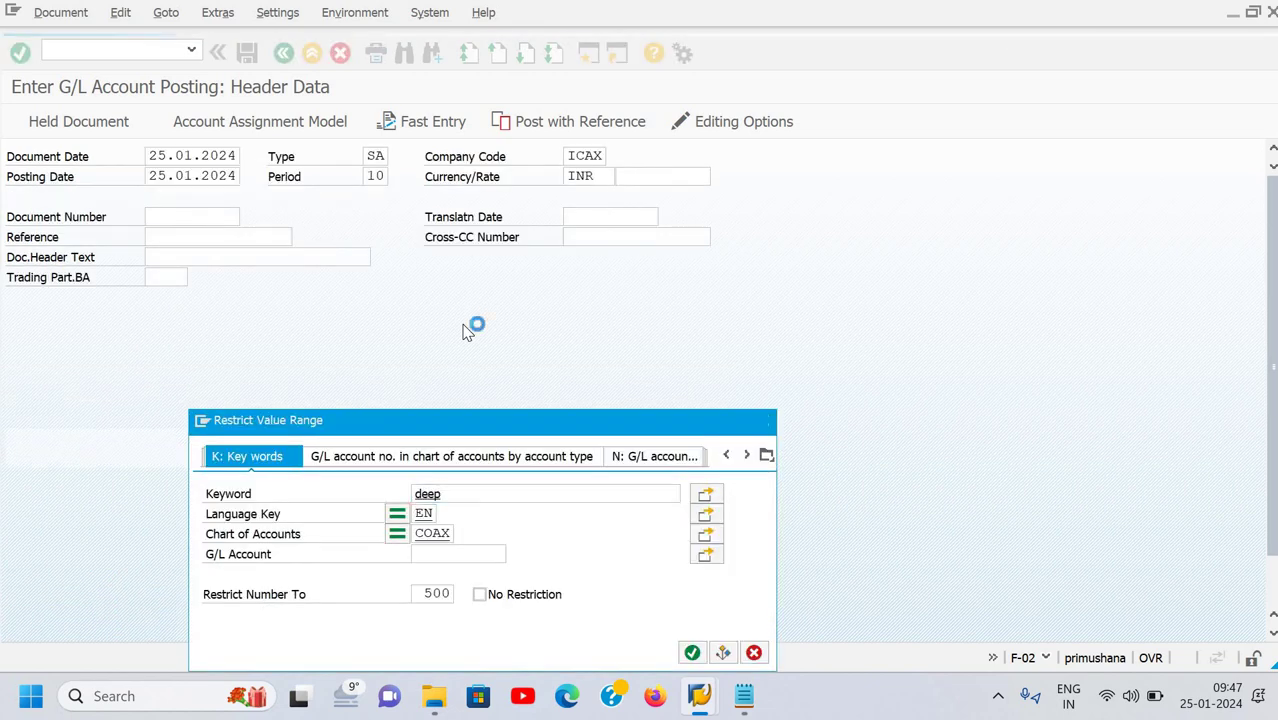
key(Down)
key(Down)
key(Down)
key(Down)
key(Down)
key(Down)
key(Down)
key(Down)
key(Down)
key(Down)
key(Down)
key(Down)
key(Down)
key(Down)
key(Down)
key(Down)
key(Down)
key(Down)
key(Down)
key(Down)
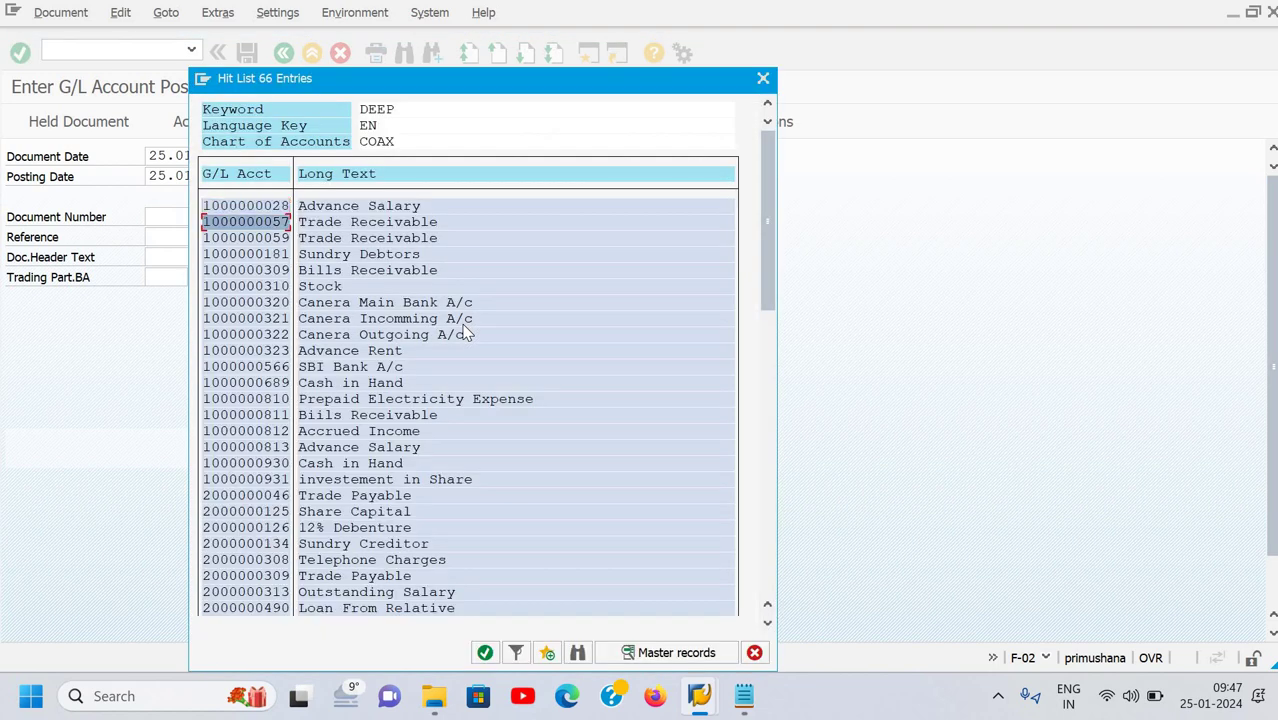
key(Down)
key(Down)
key(Down)
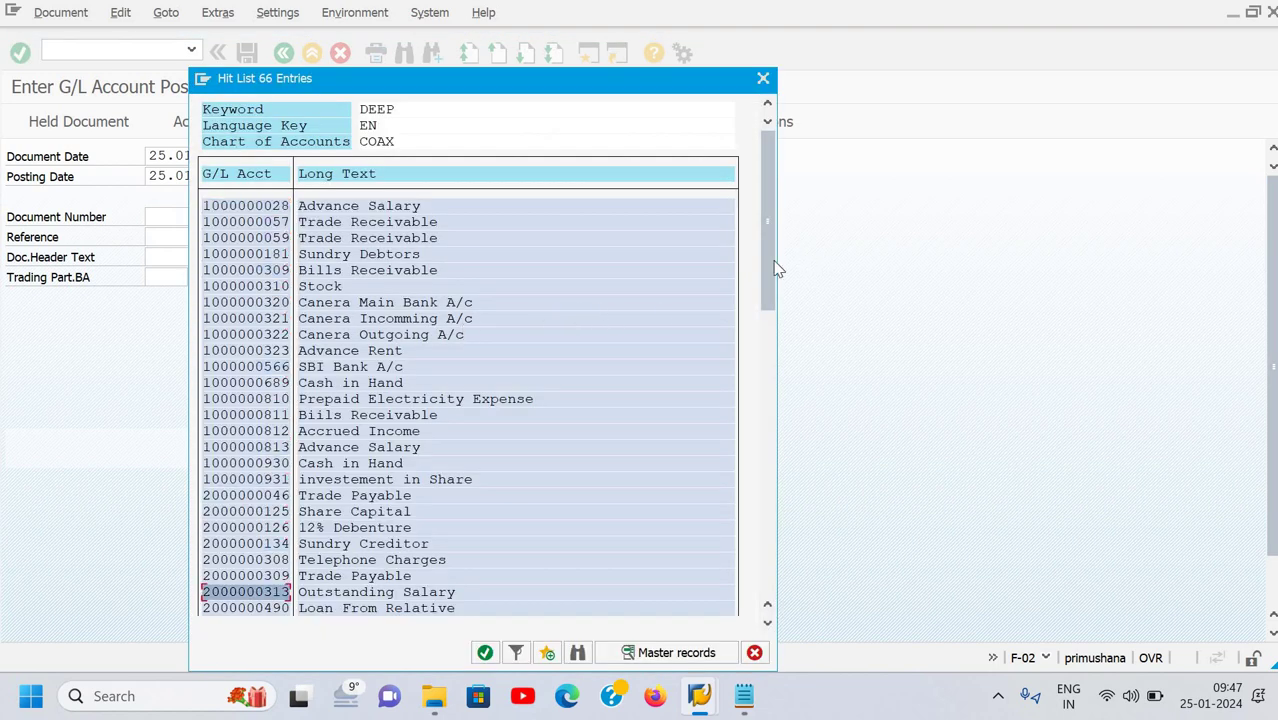
double_click(360, 543)
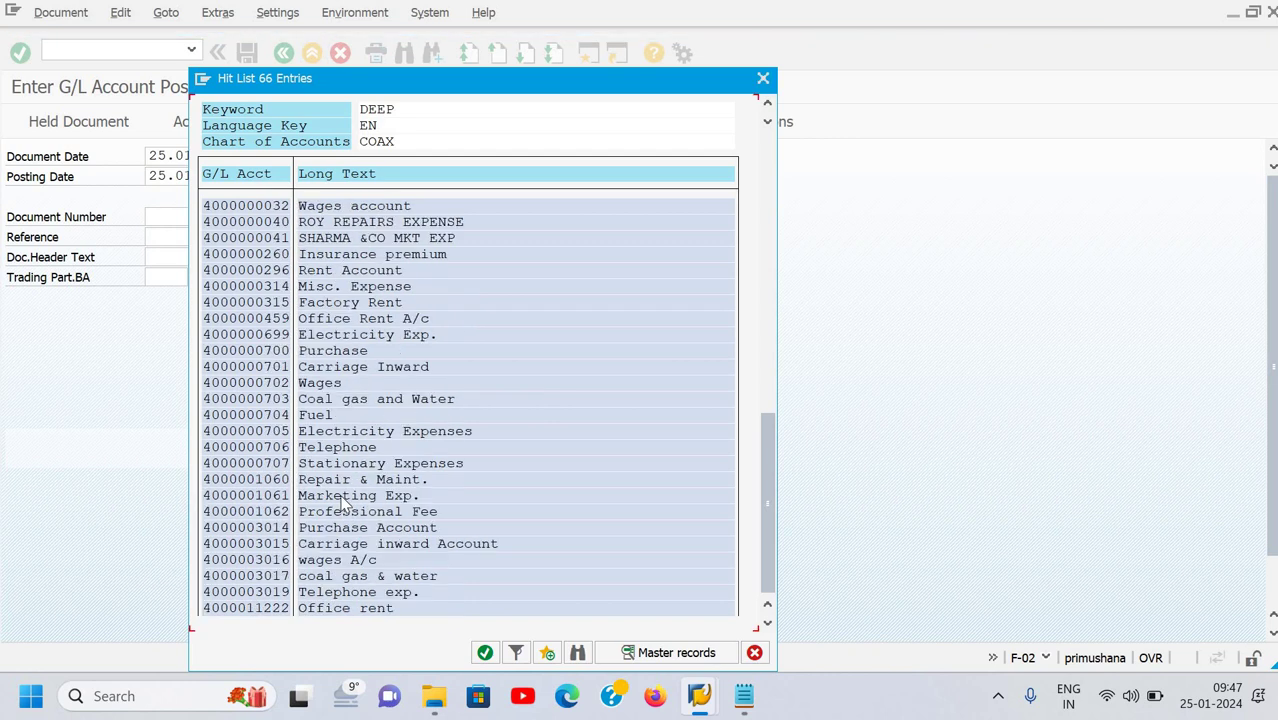
double_click(340, 495)
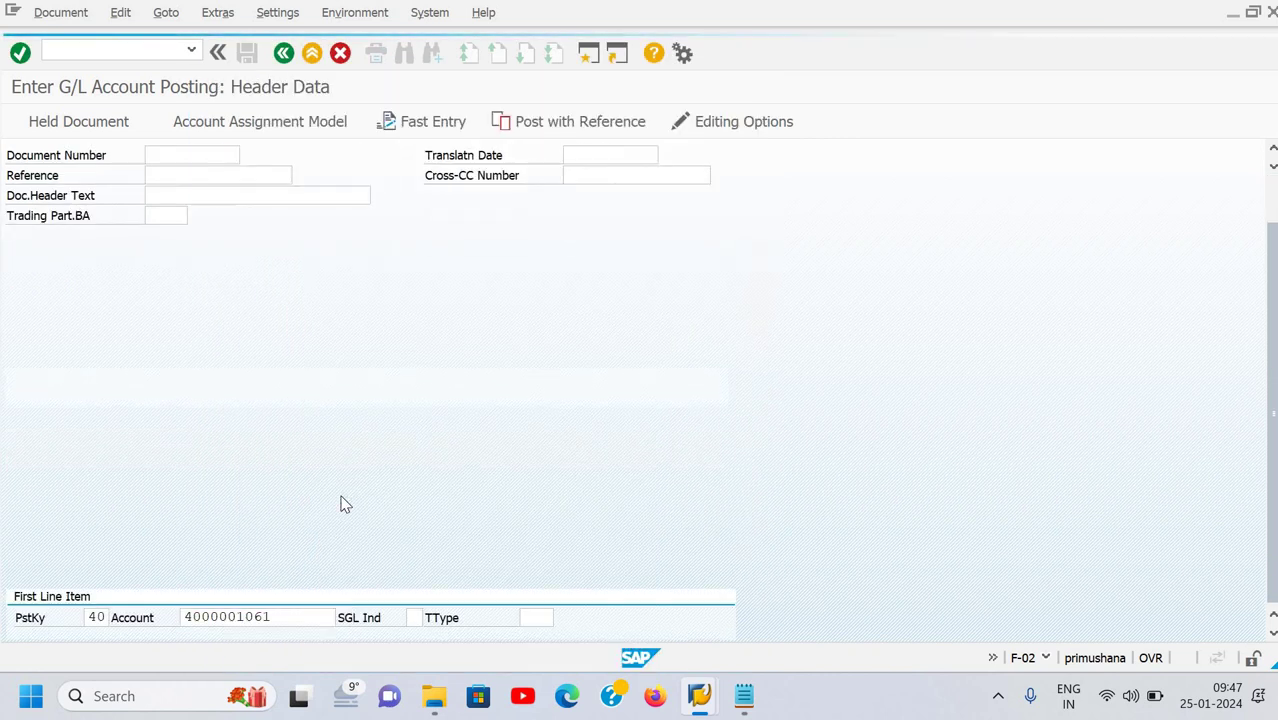
key(Return)
Enter 25000 as the Marketing Exp. debit amount and set the next line item's posting key to 50
text(2)
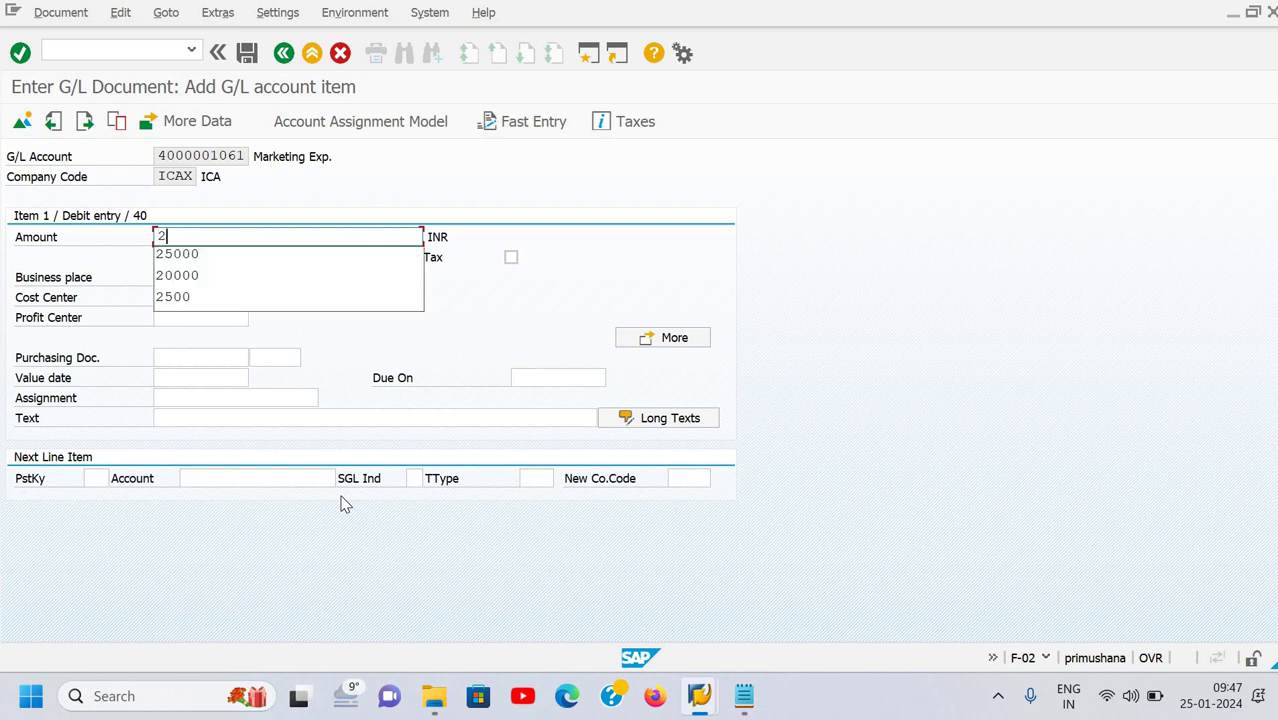
text(5000)
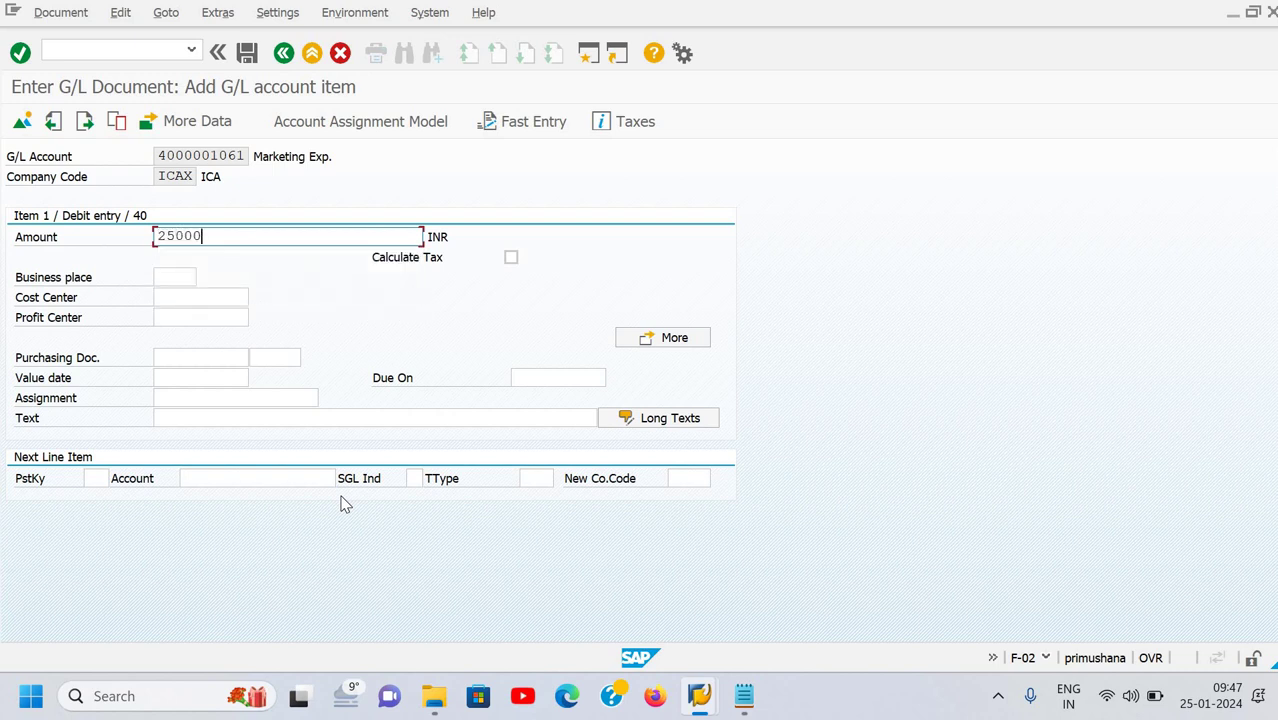
key(Tab)
key(Tab)
key(Tab)
key(Tab)
key(Tab)
key(Tab)
key(Tab)
key(Tab)
key(Tab)
key(Tab)
key(Tab)
key(Tab)
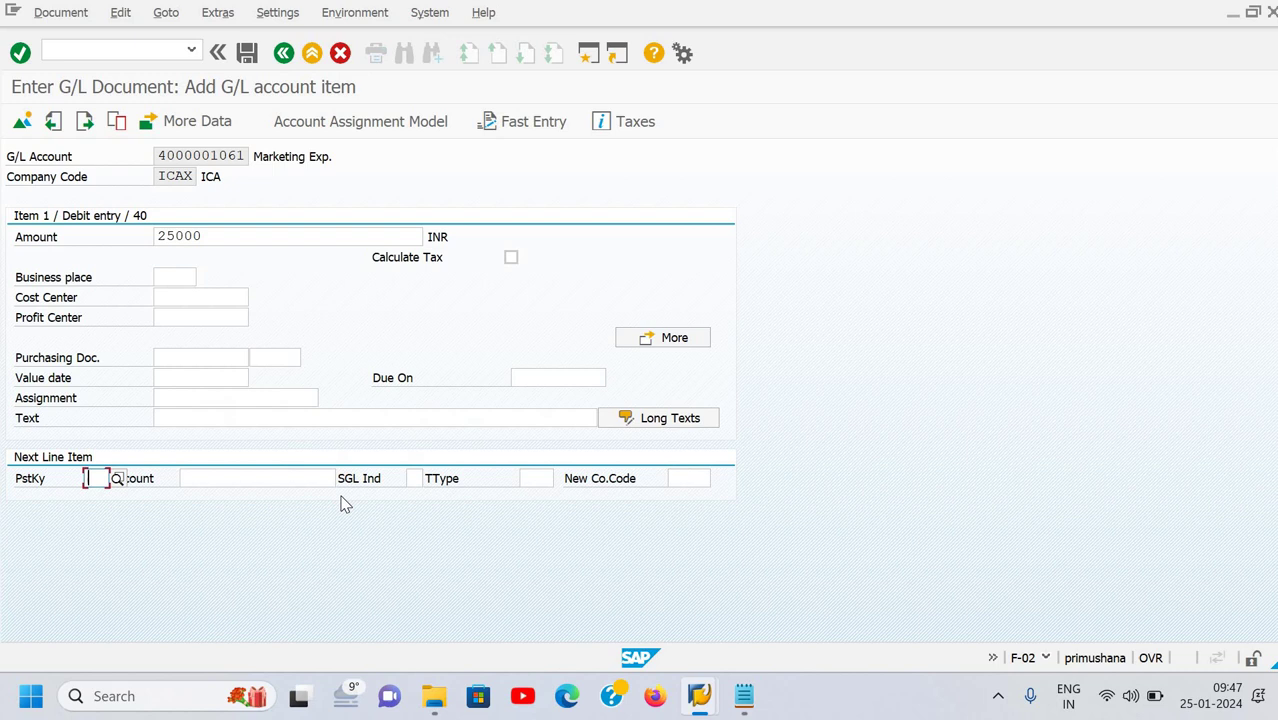
text(50)
key(Return)
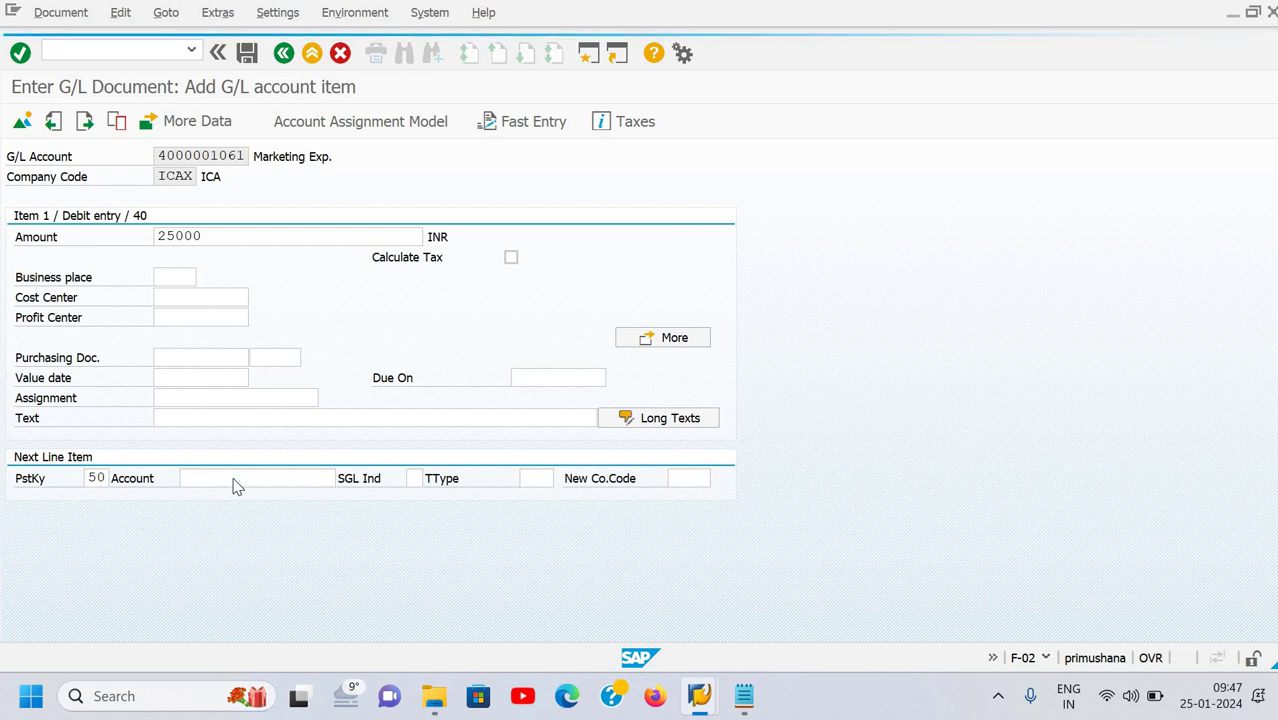
Find the credit account with keyword "deep", choose SBI Bank A/c, and open the second line item
text(deep)
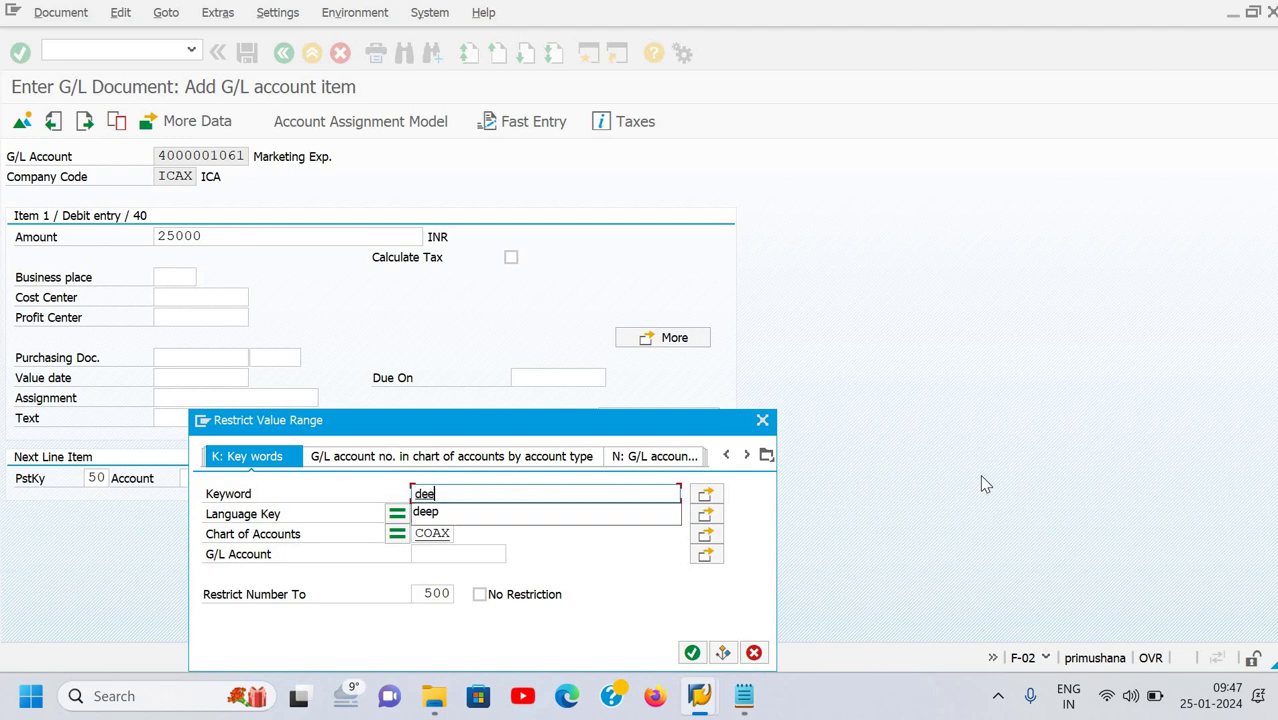
key(Return)
key(Down)
key(Down)
key(Down)
key(Down)
key(Down)
key(Down)
key(Down)
key(Down)
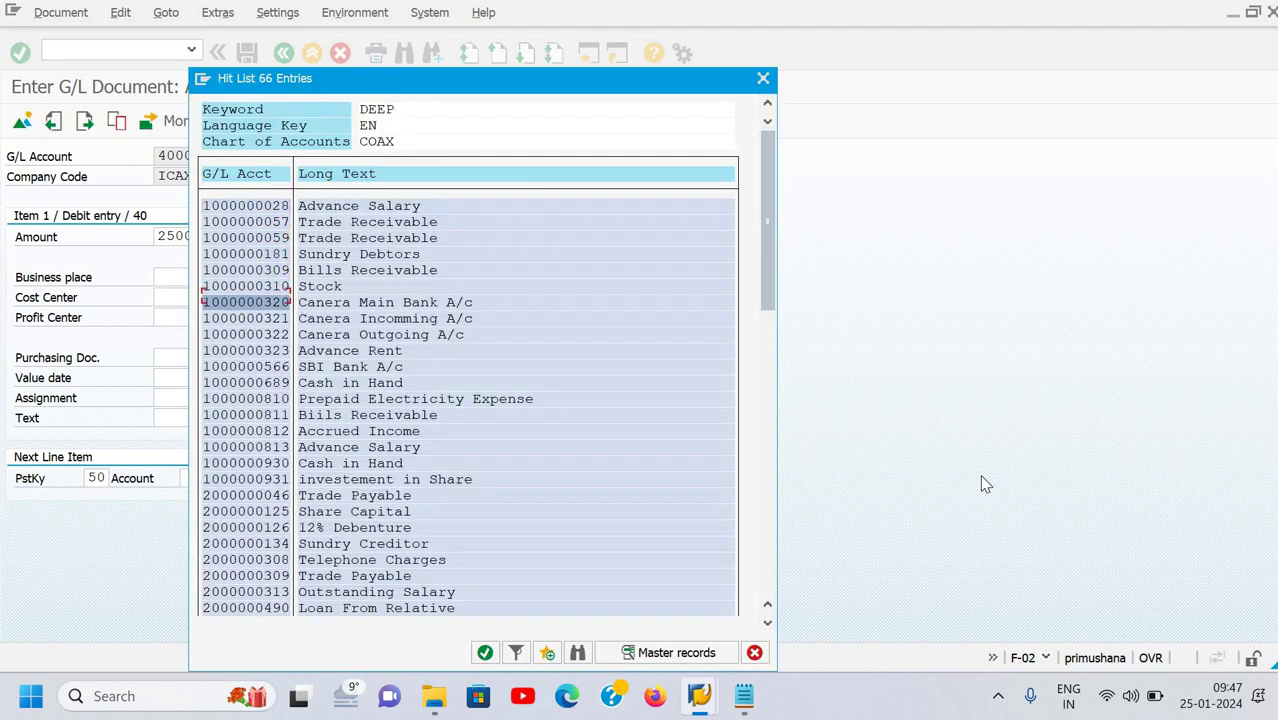
key(Return)
key(Return)
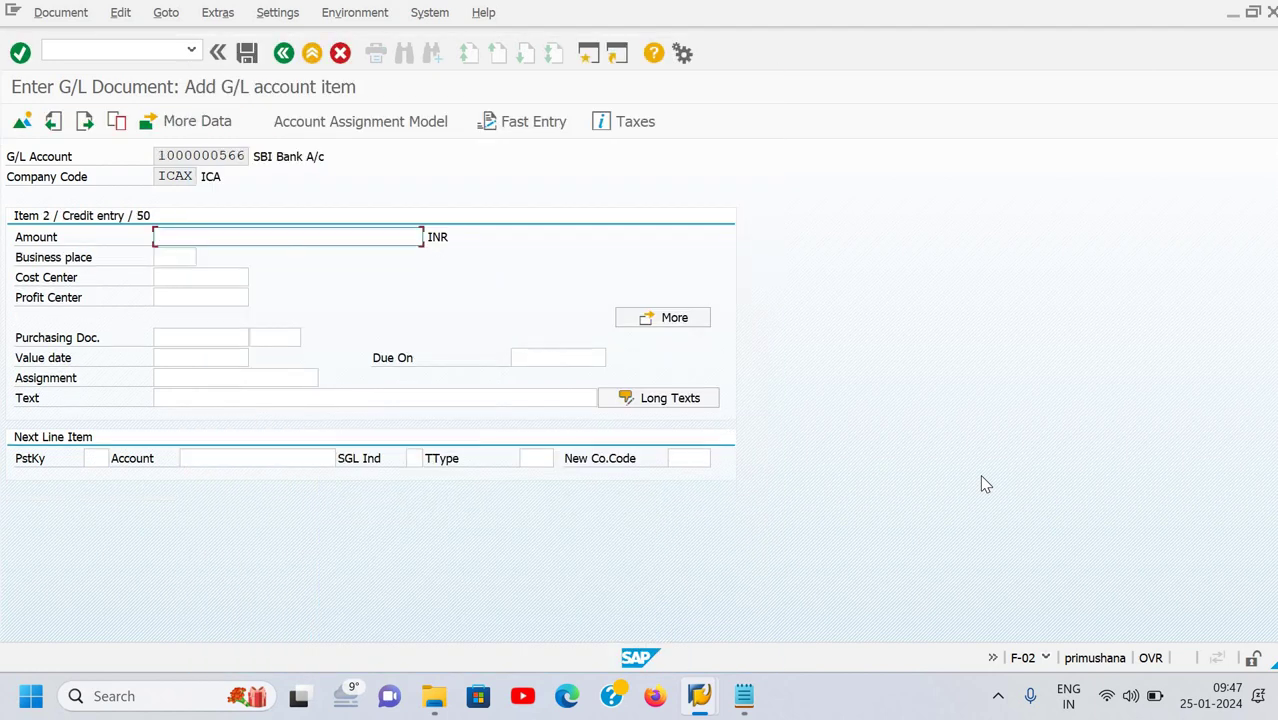
Enter 15000 as the SBI Bank A/c credit amount and set the next line item's posting key to 50
text(15000)
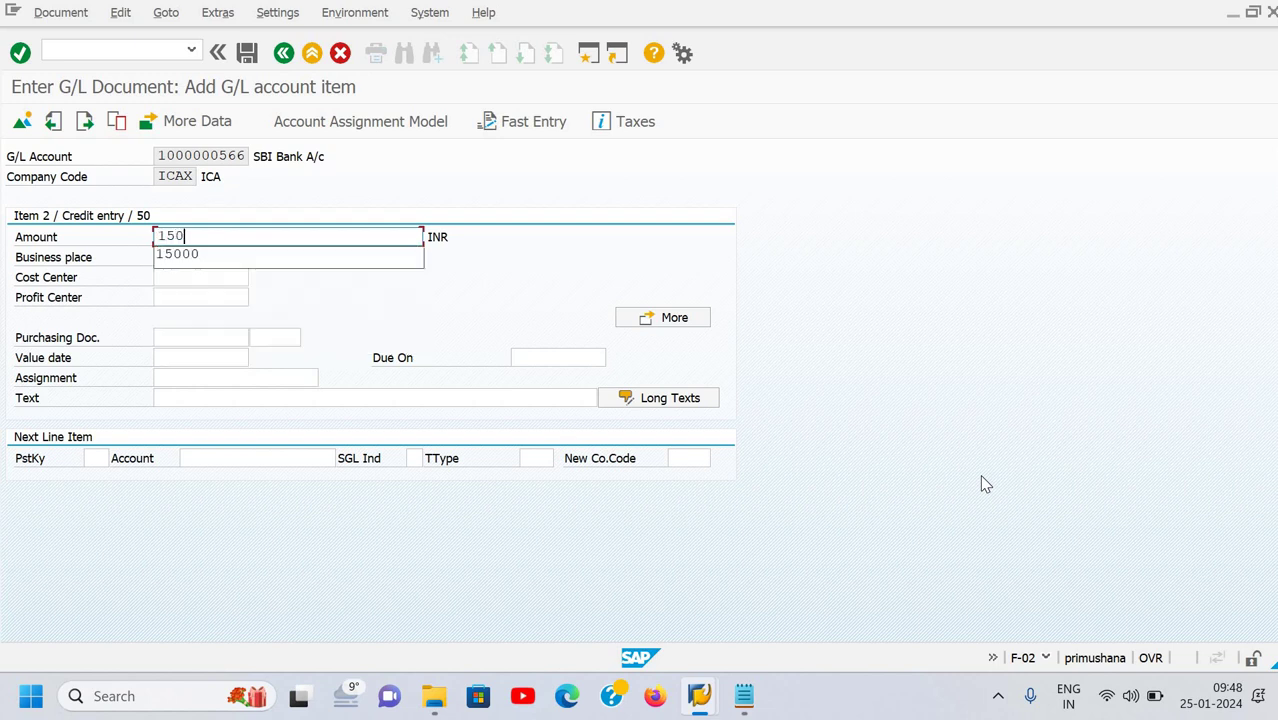
key(Tab)
key(Tab)
key(Tab)
key(Tab)
key(Tab)
key(Tab)
key(Tab)
key(Tab)
key(Tab)
key(Tab)
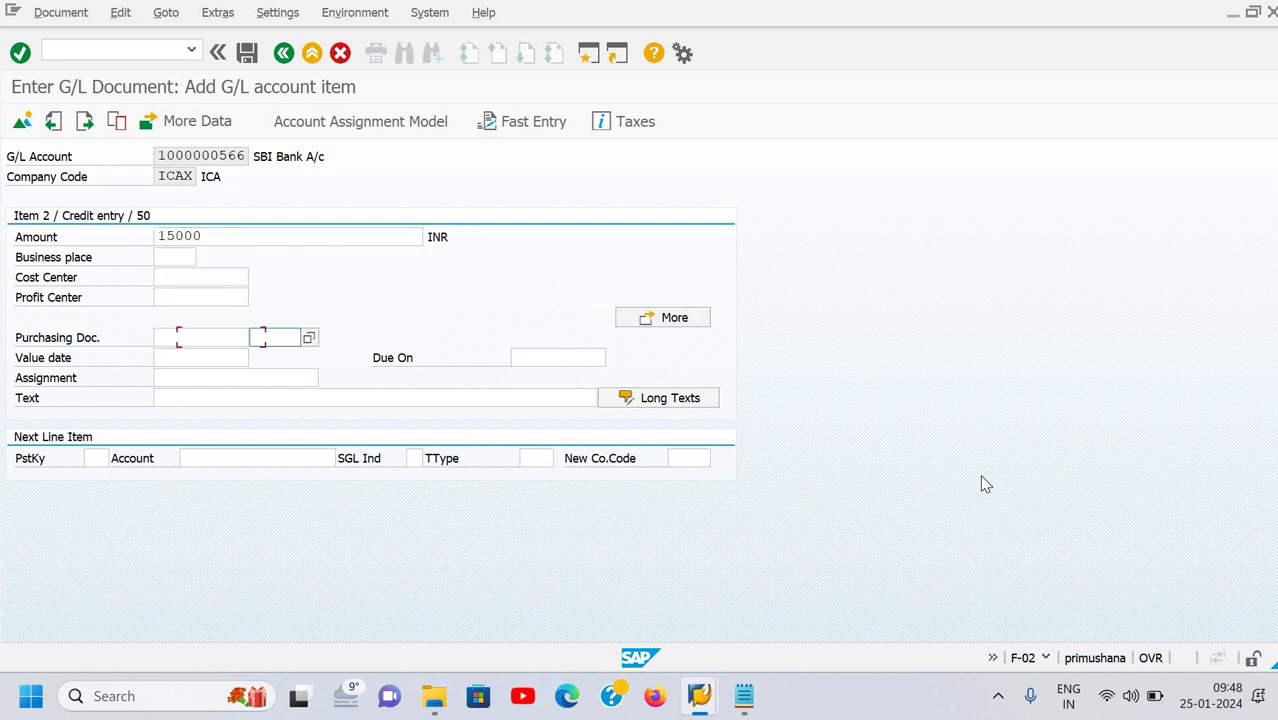
text(50)
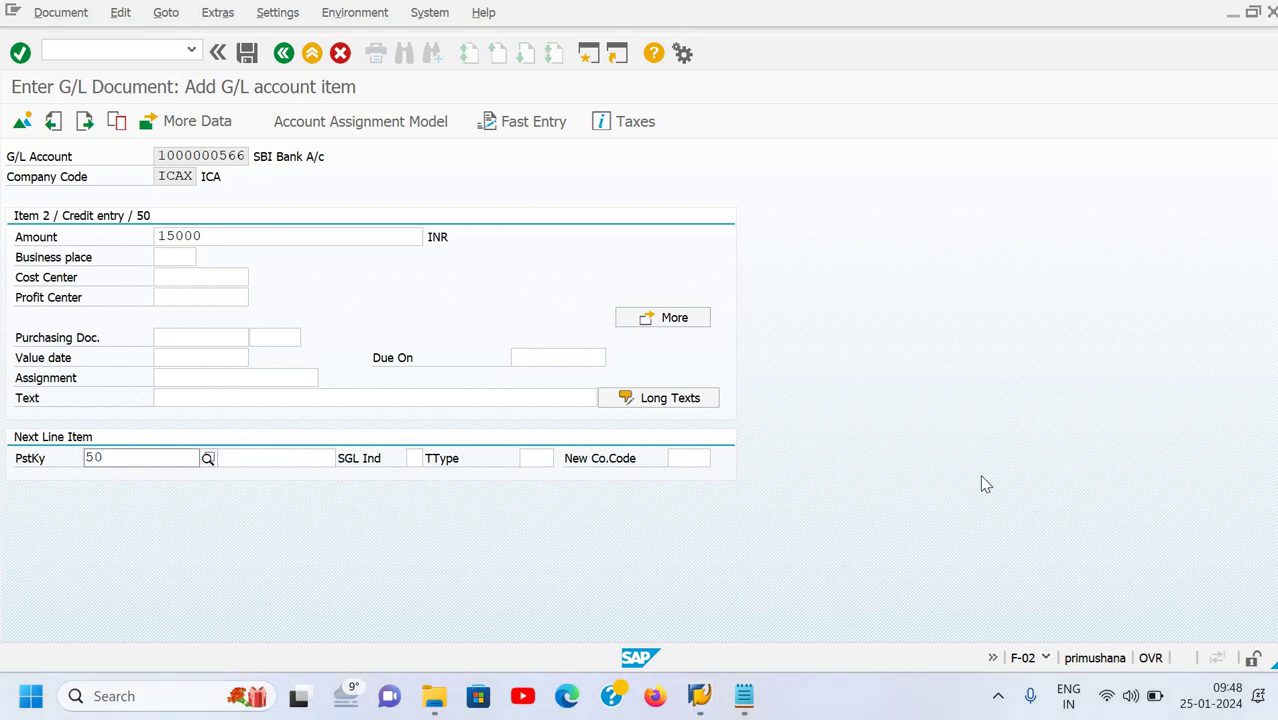
Find the third line item's account with keyword "deep", choose Cash in Hand, and open its credit entry
key(Tab)
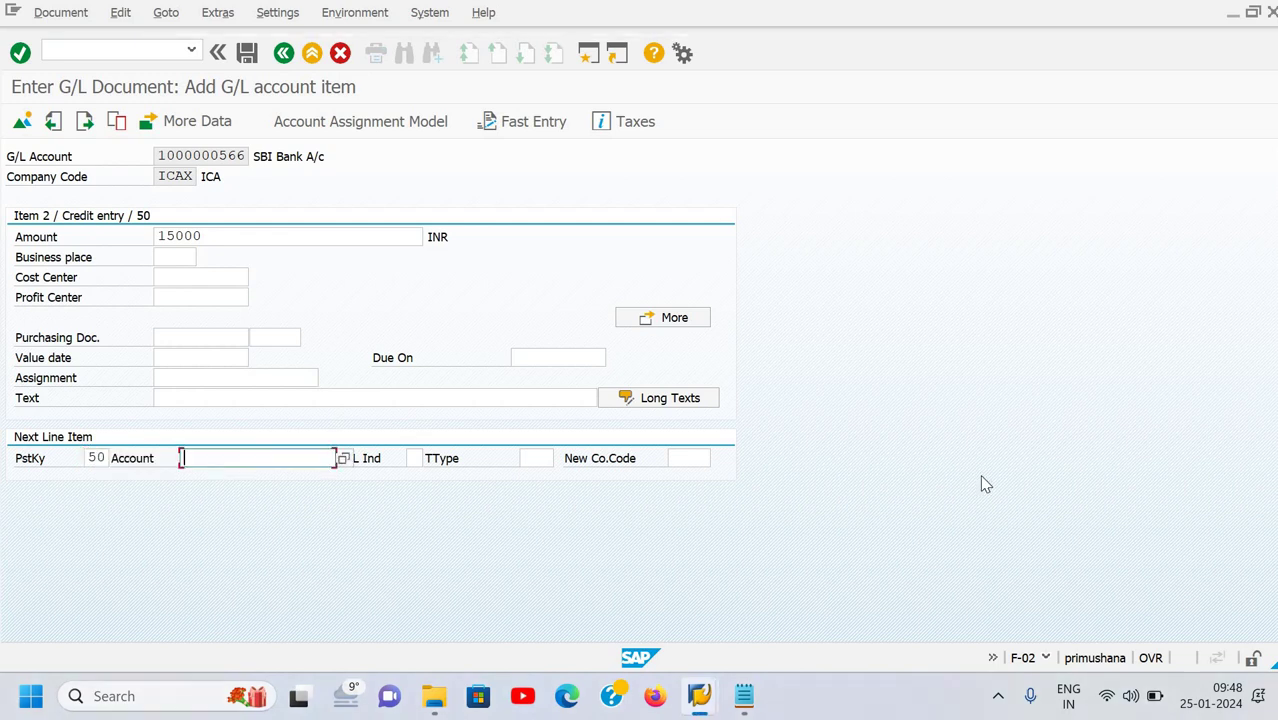
key(F4)
text(deep)
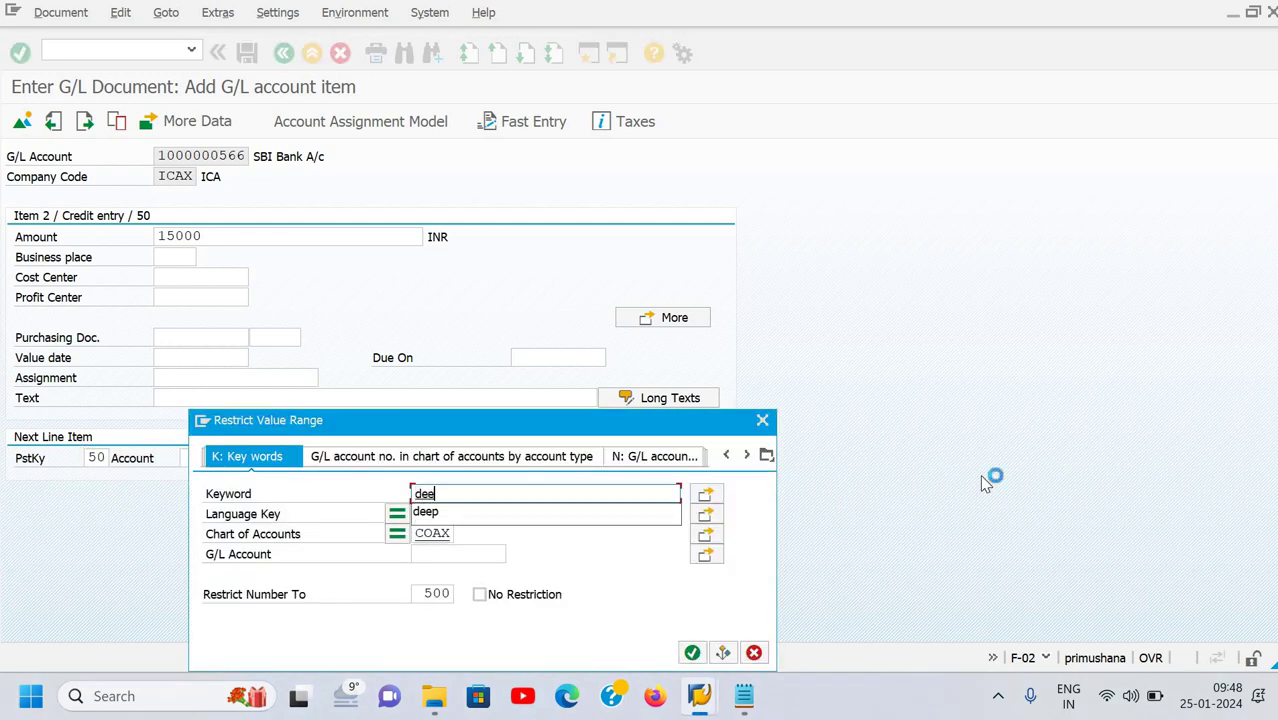
key(Return)
key(Down)
key(Down)
key(Down)
key(Down)
key(Down)
key(Down)
key(Down)
key(Down)
key(Down)
key(Down)
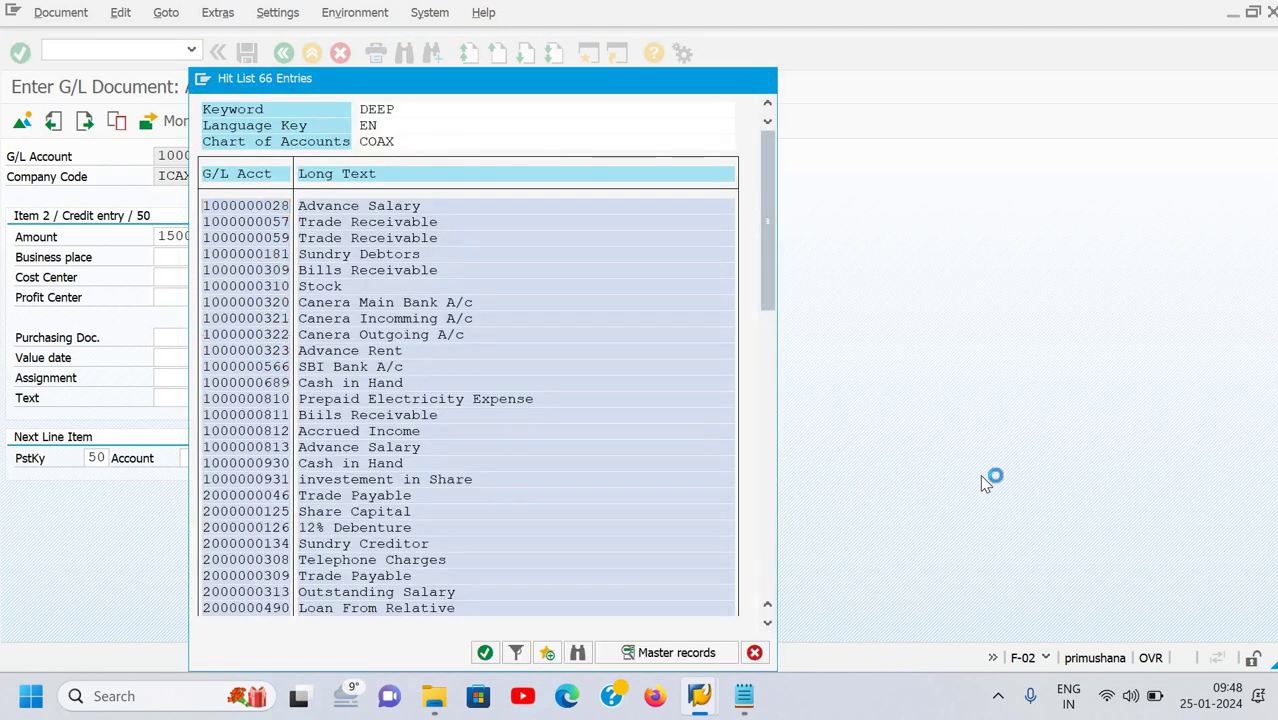
key(Return)
key(Return)
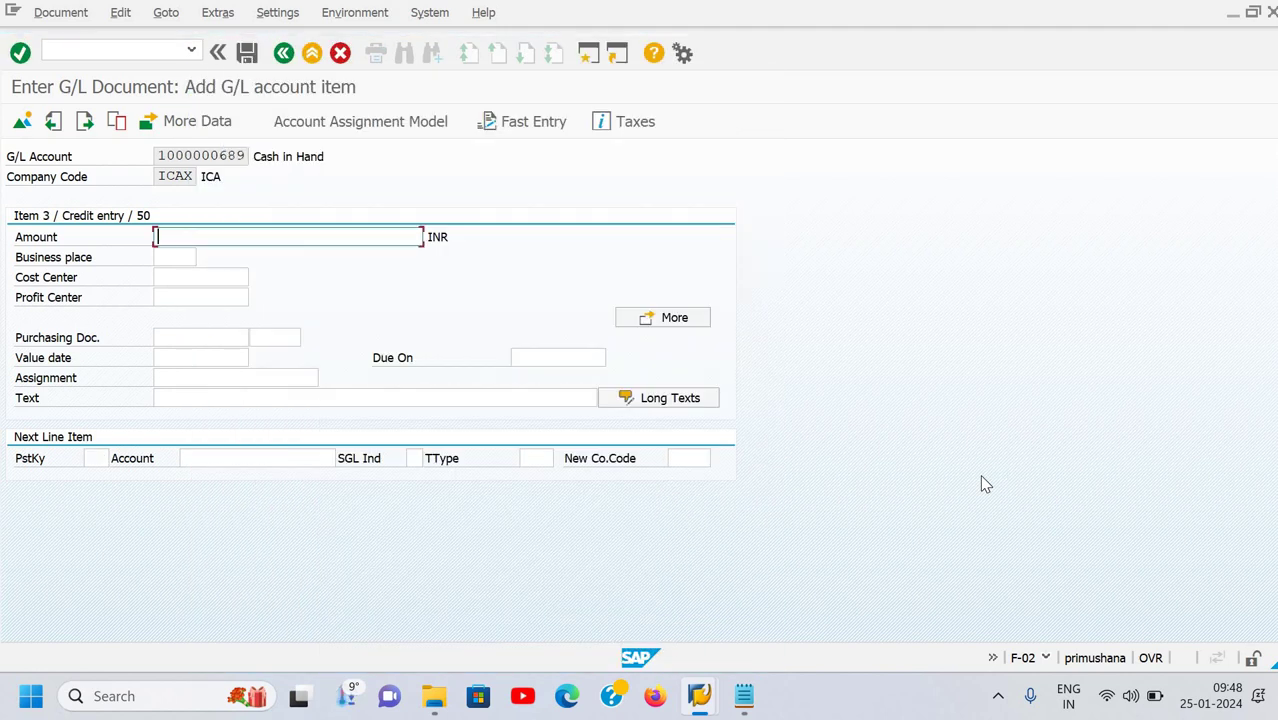
Fill the Cash in Hand credit with the balancing amount using * and simulate the document
text(*)
key(Return)
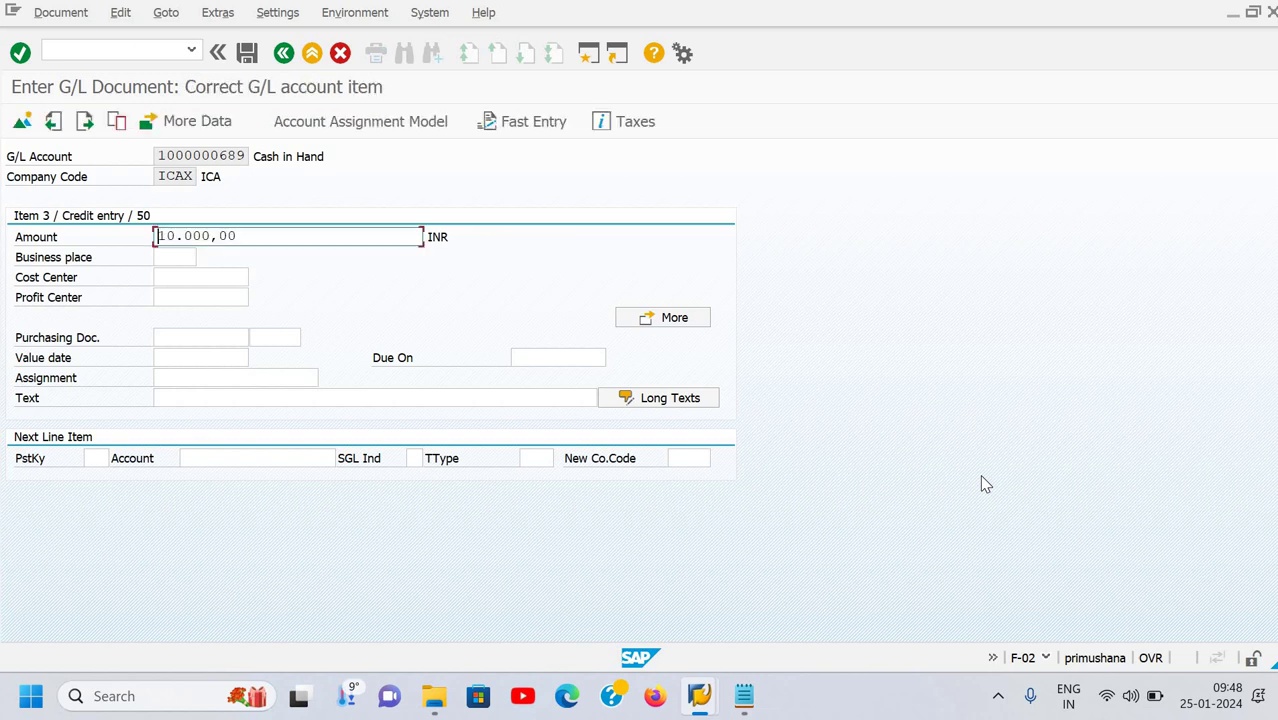
click(76, 17)
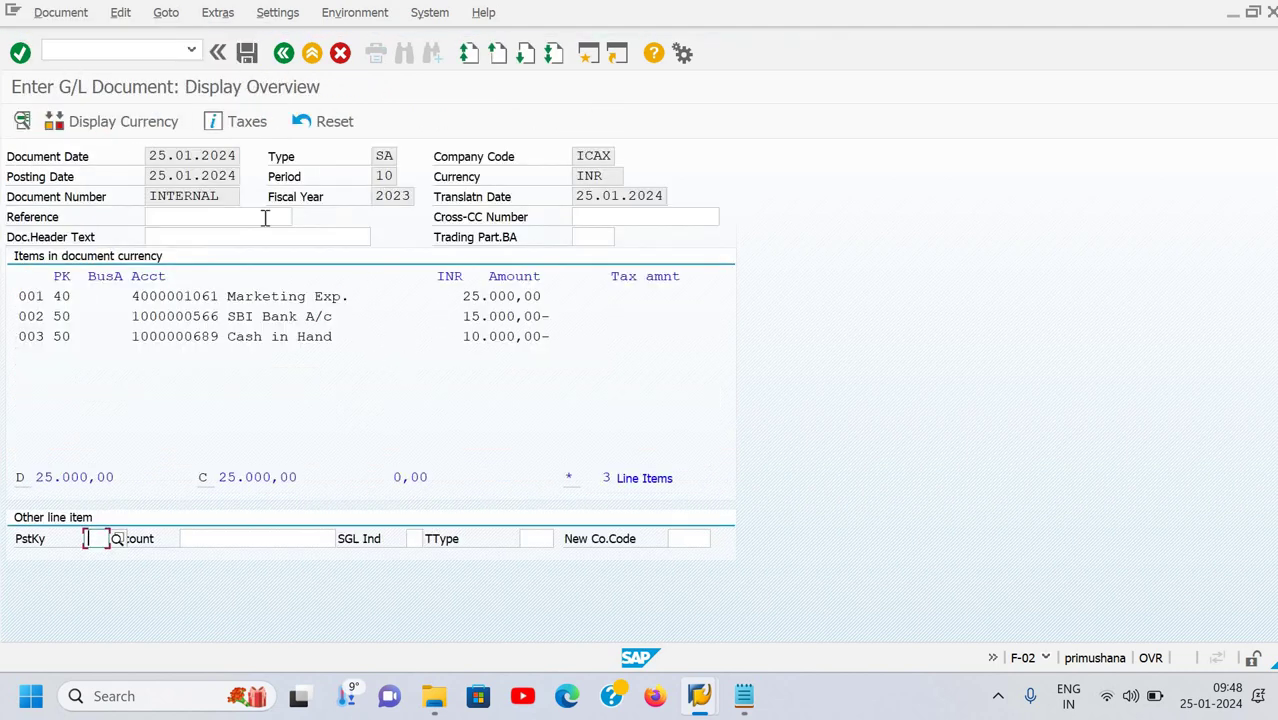
Post the marketing expense document and display the posted entry
click(249, 52)
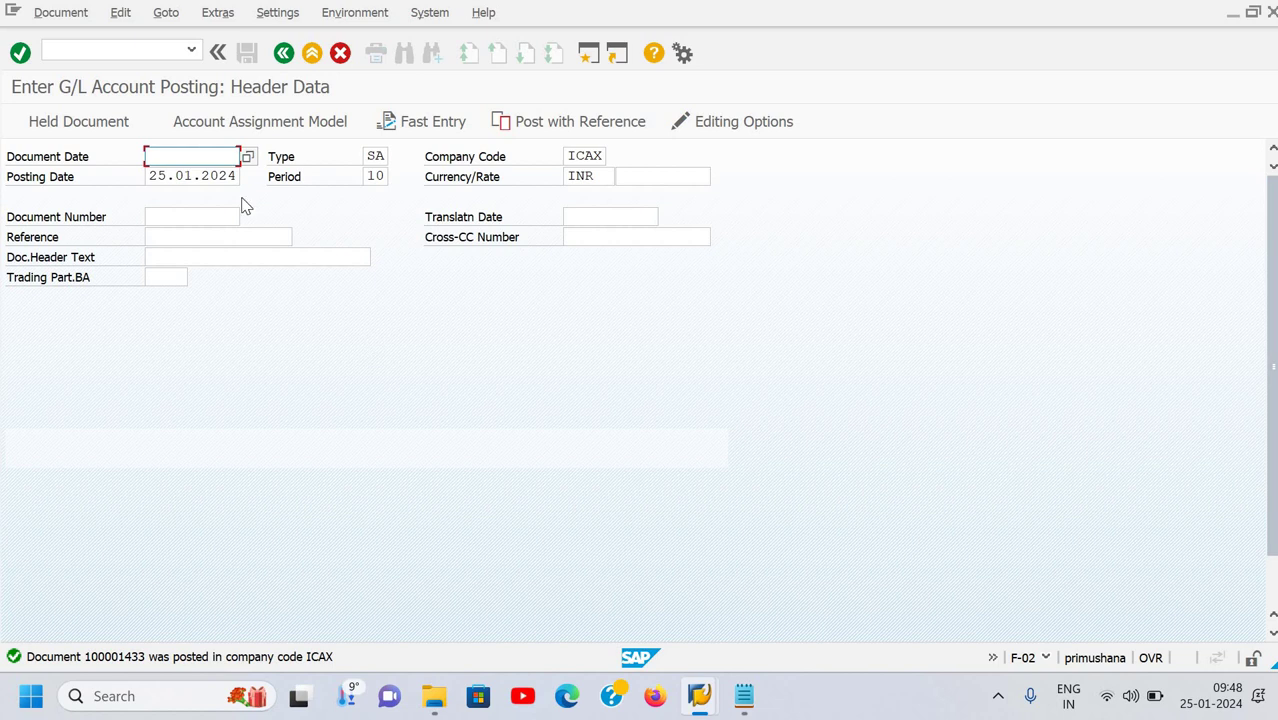
click(61, 12)
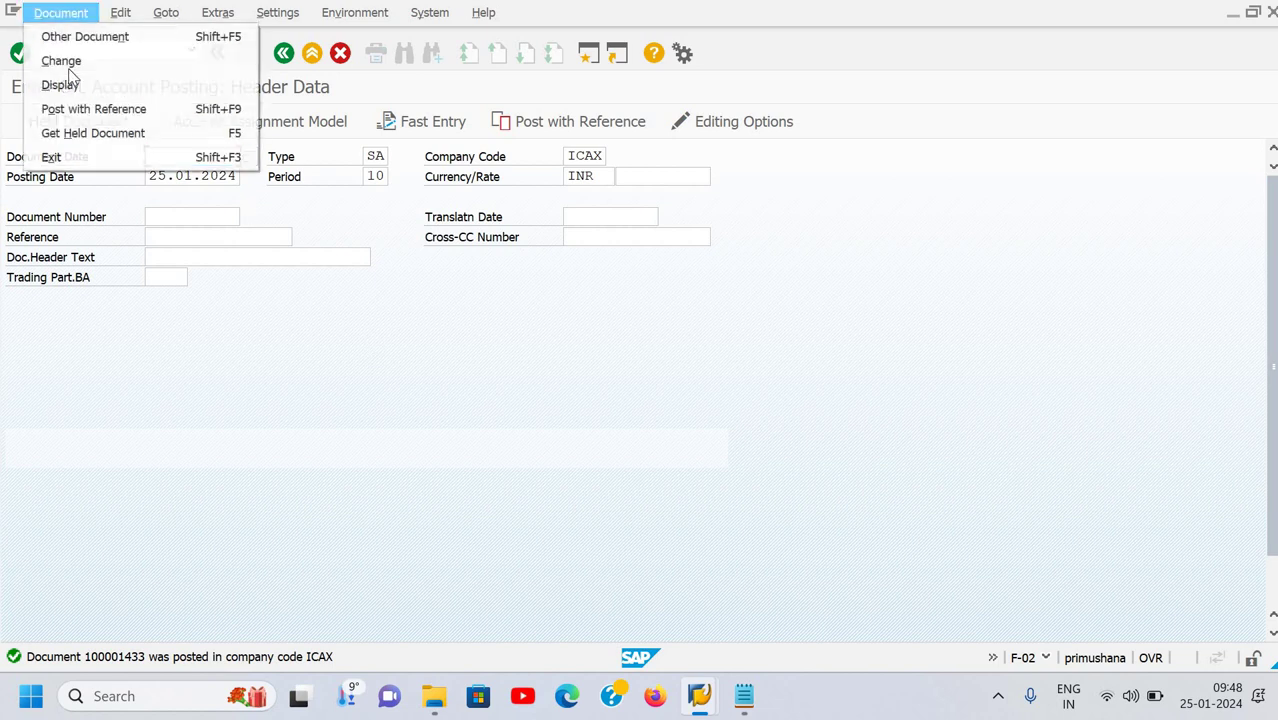
click(60, 85)
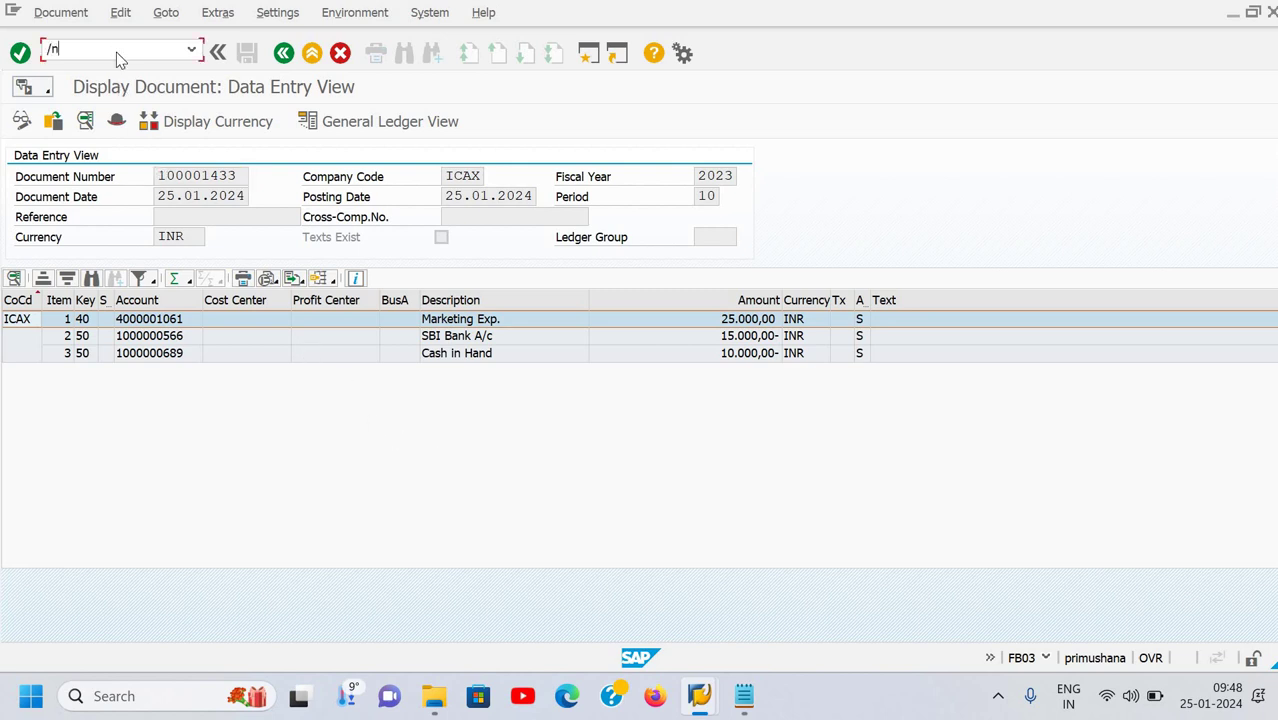
Switch to the Day-2 GL Master notes in Notepad and read the sample document template and individual reversal sections
text(fb)
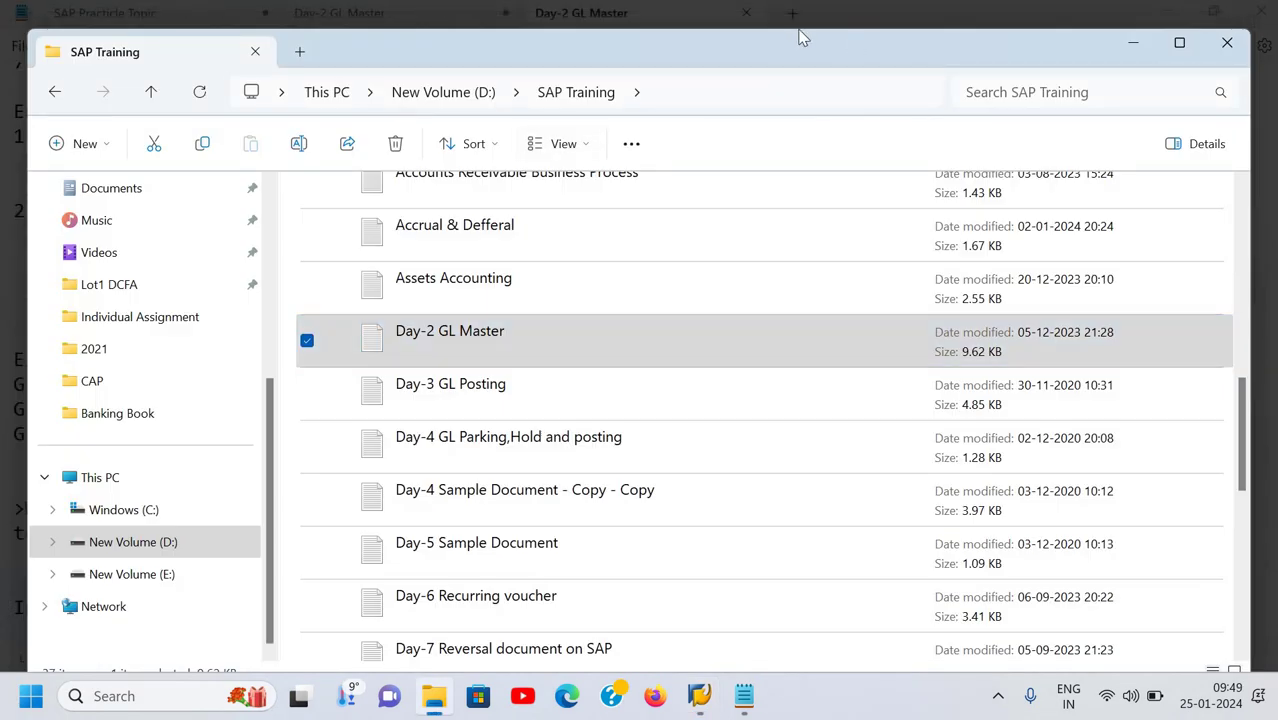
mouse_move(930, 66)
mouse_down()
mouse_move(884, 54)
mouse_move(932, 52)
mouse_up()
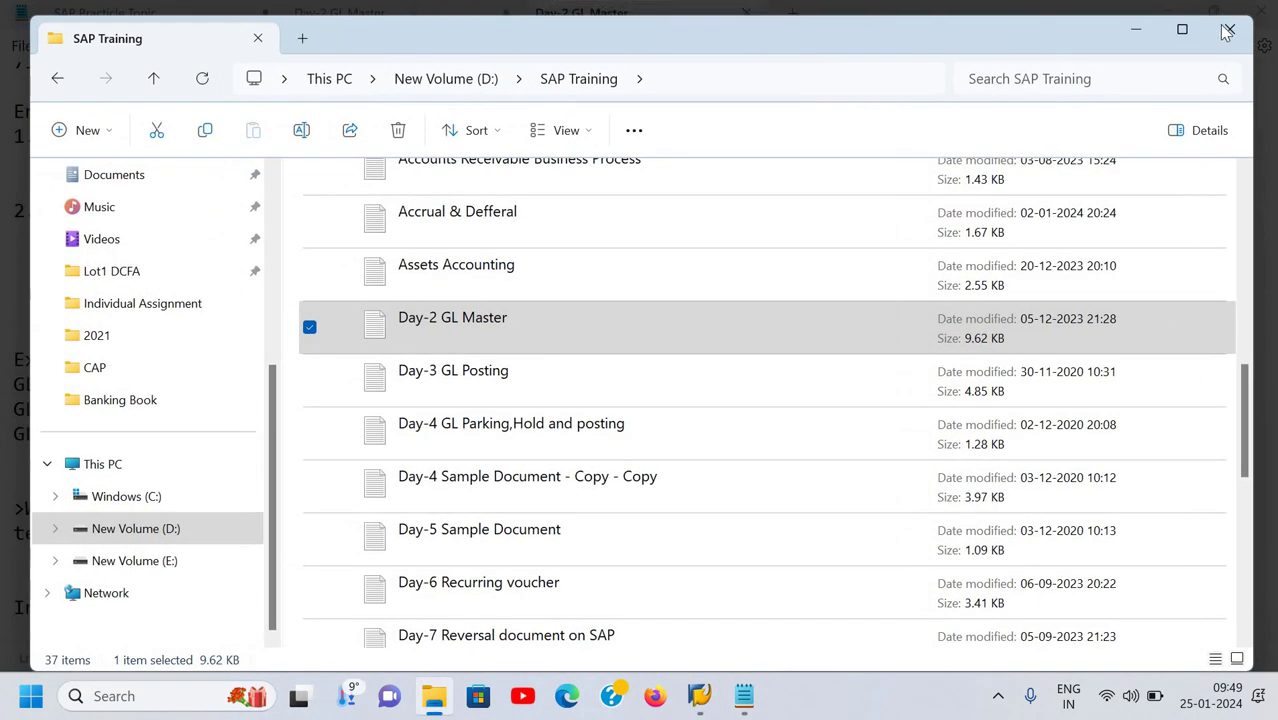
key(alt+F4)
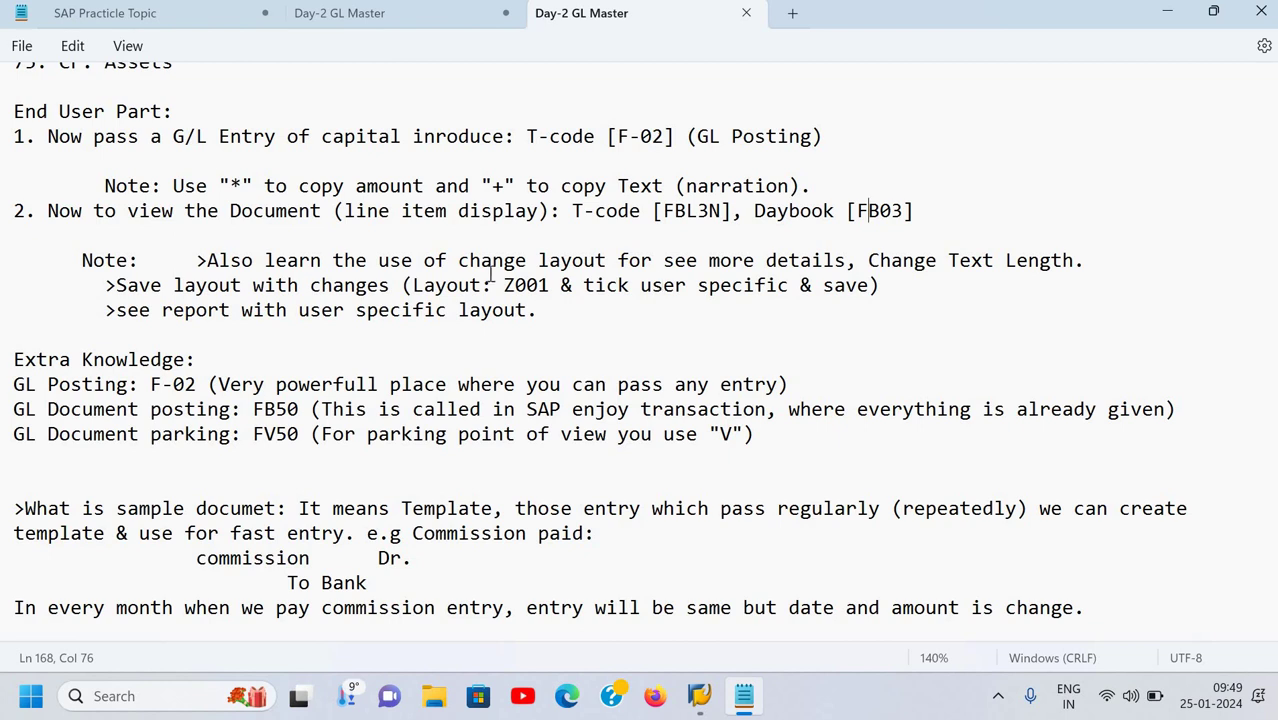
scroll(77, 294, down, 4)
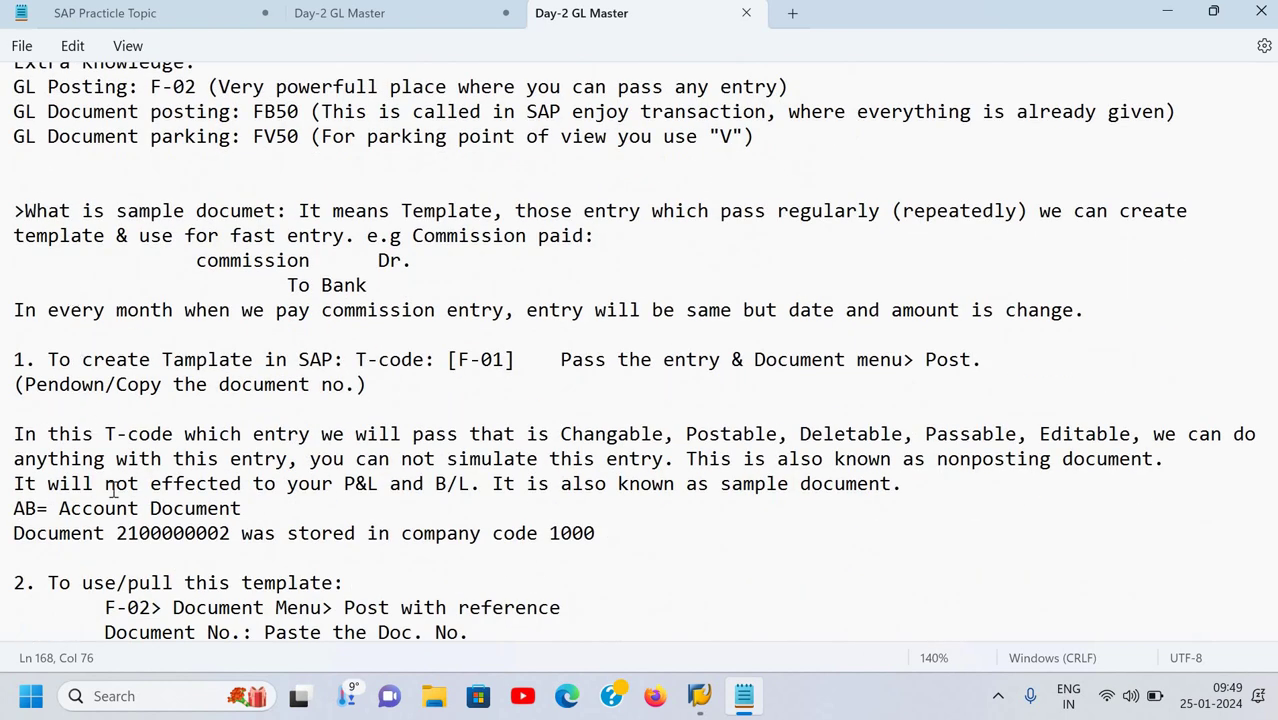
scroll(113, 488, down, 5)
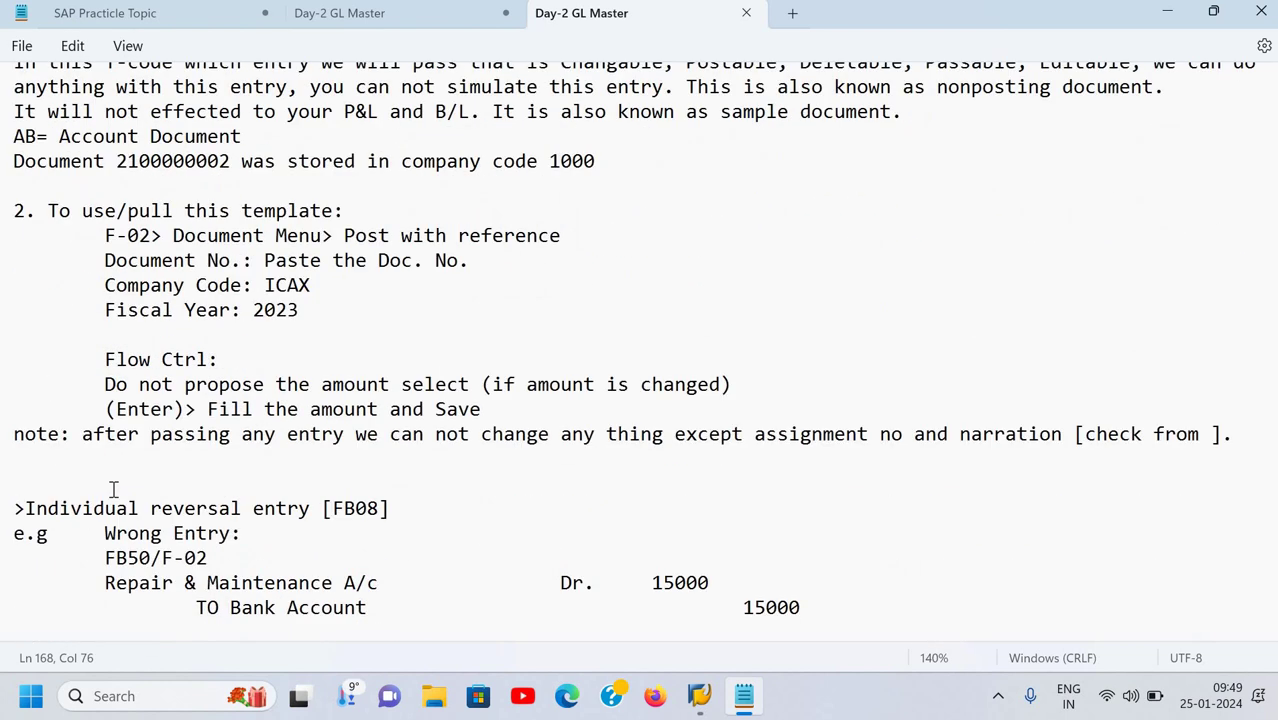